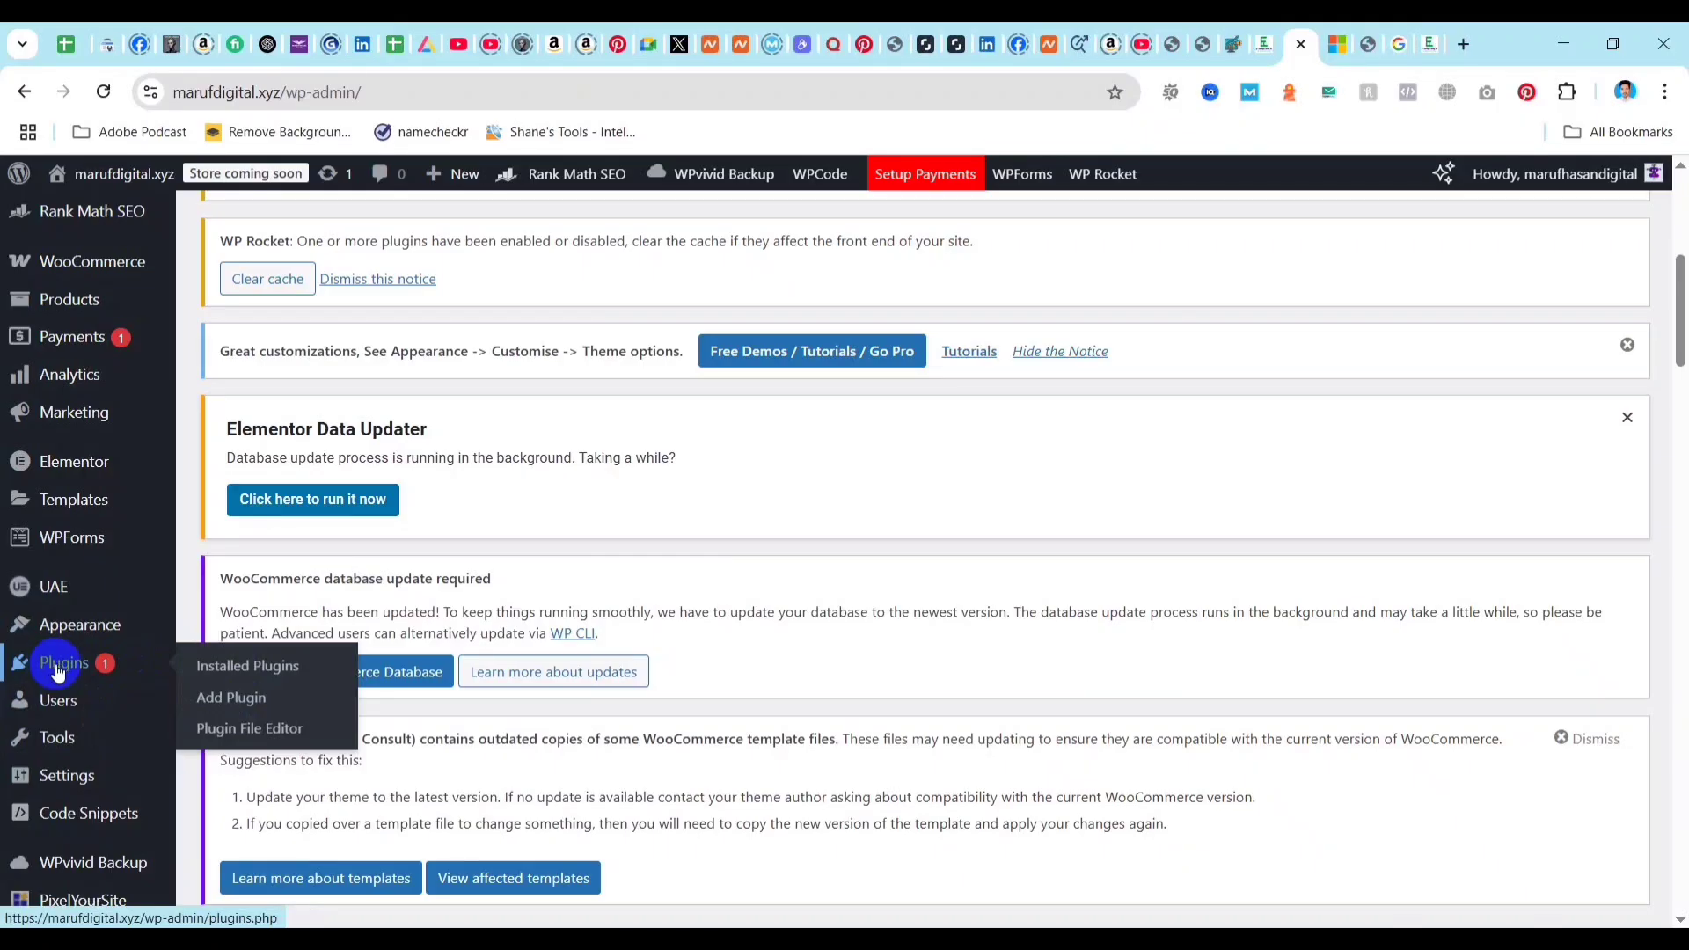
# Open the page for adding plugins and search the plugin directory for "rank".
pyautogui.click(254, 706)
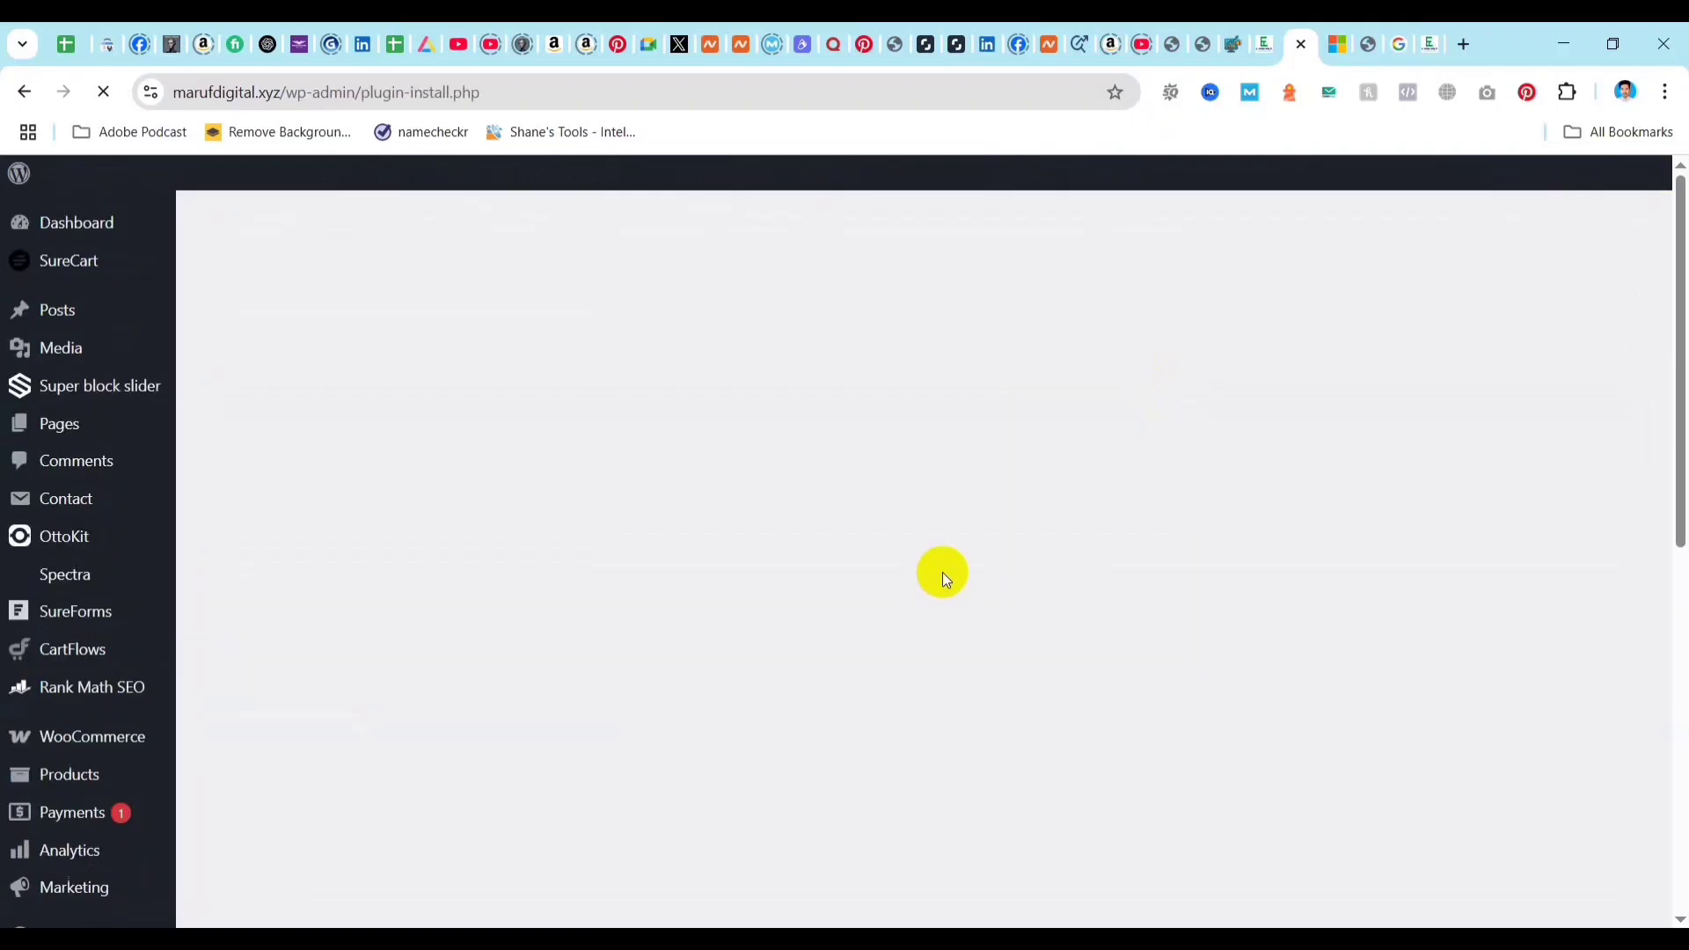
pyautogui.scroll(-5, 1275, 655)
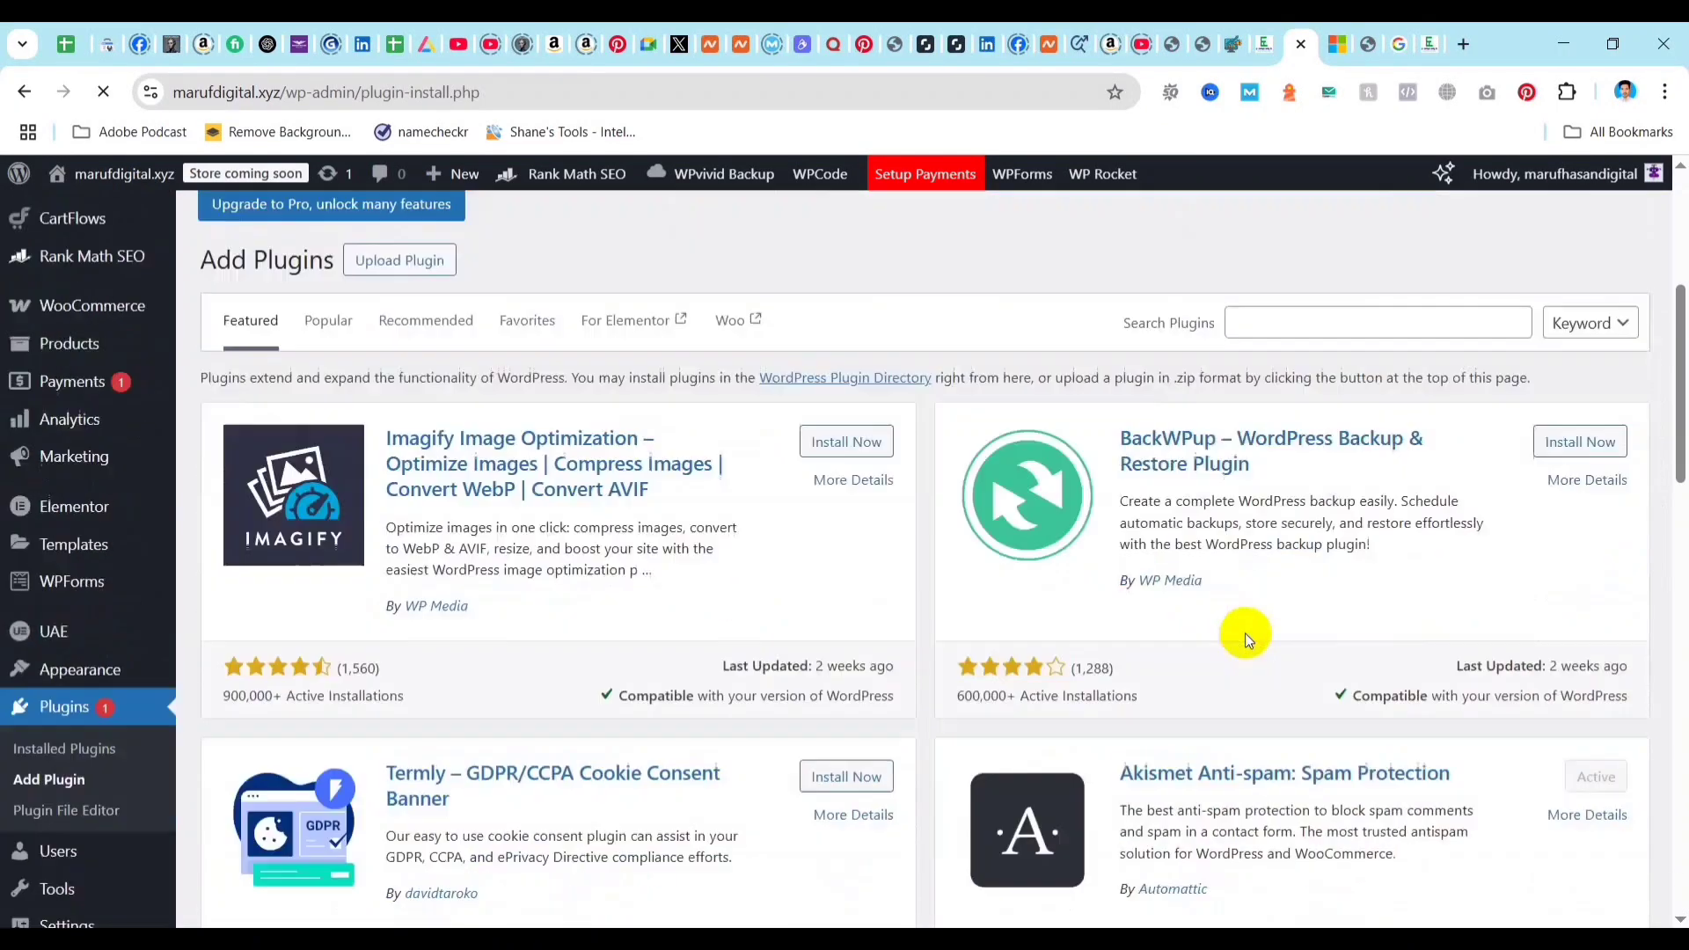
pyautogui.click(1287, 382)
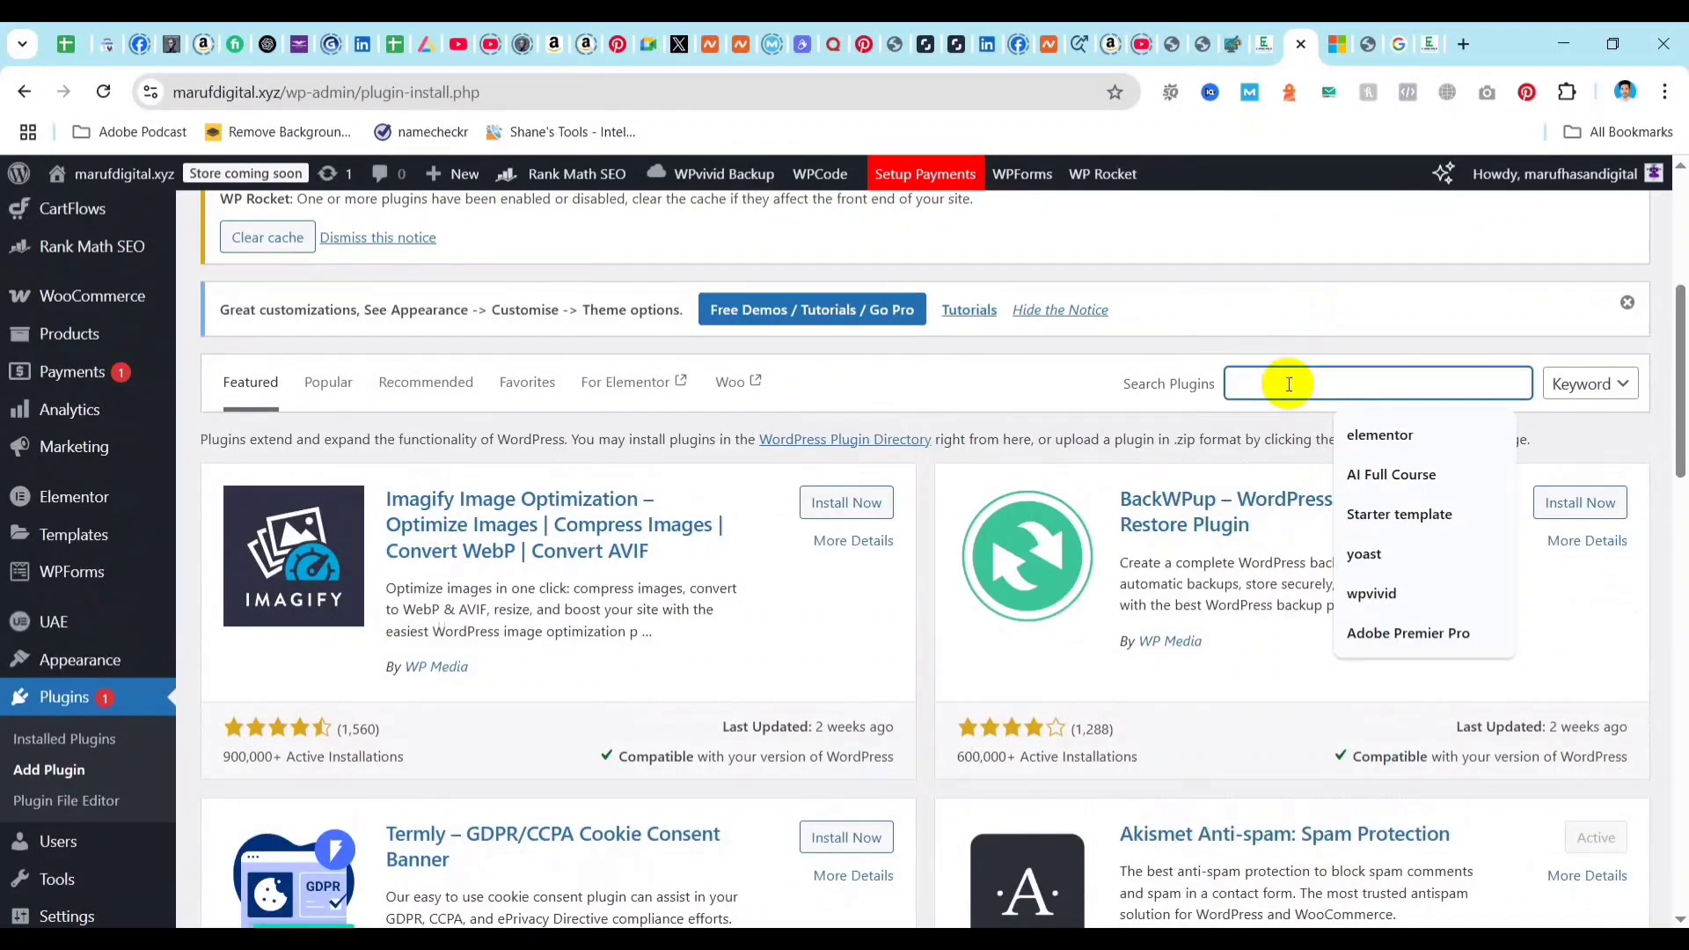
pyautogui.write('rank')
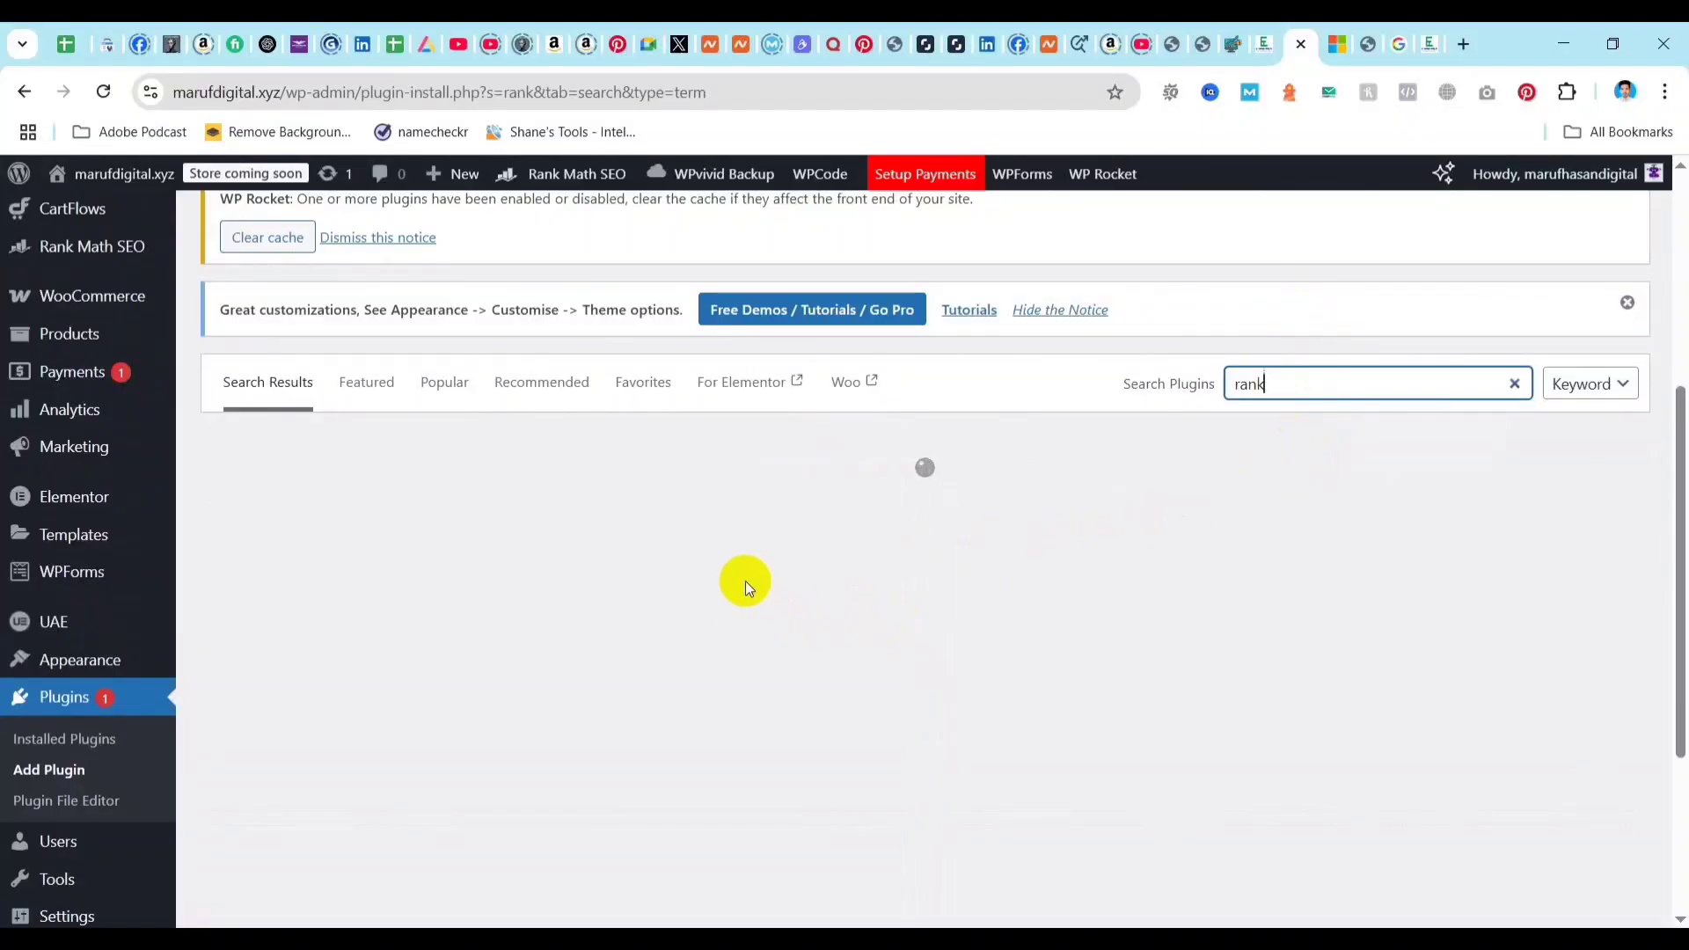
# Reload the page for adding plugins and activate the Rank Math SEO plugin from the featured plugins.
pyautogui.click(58, 704)
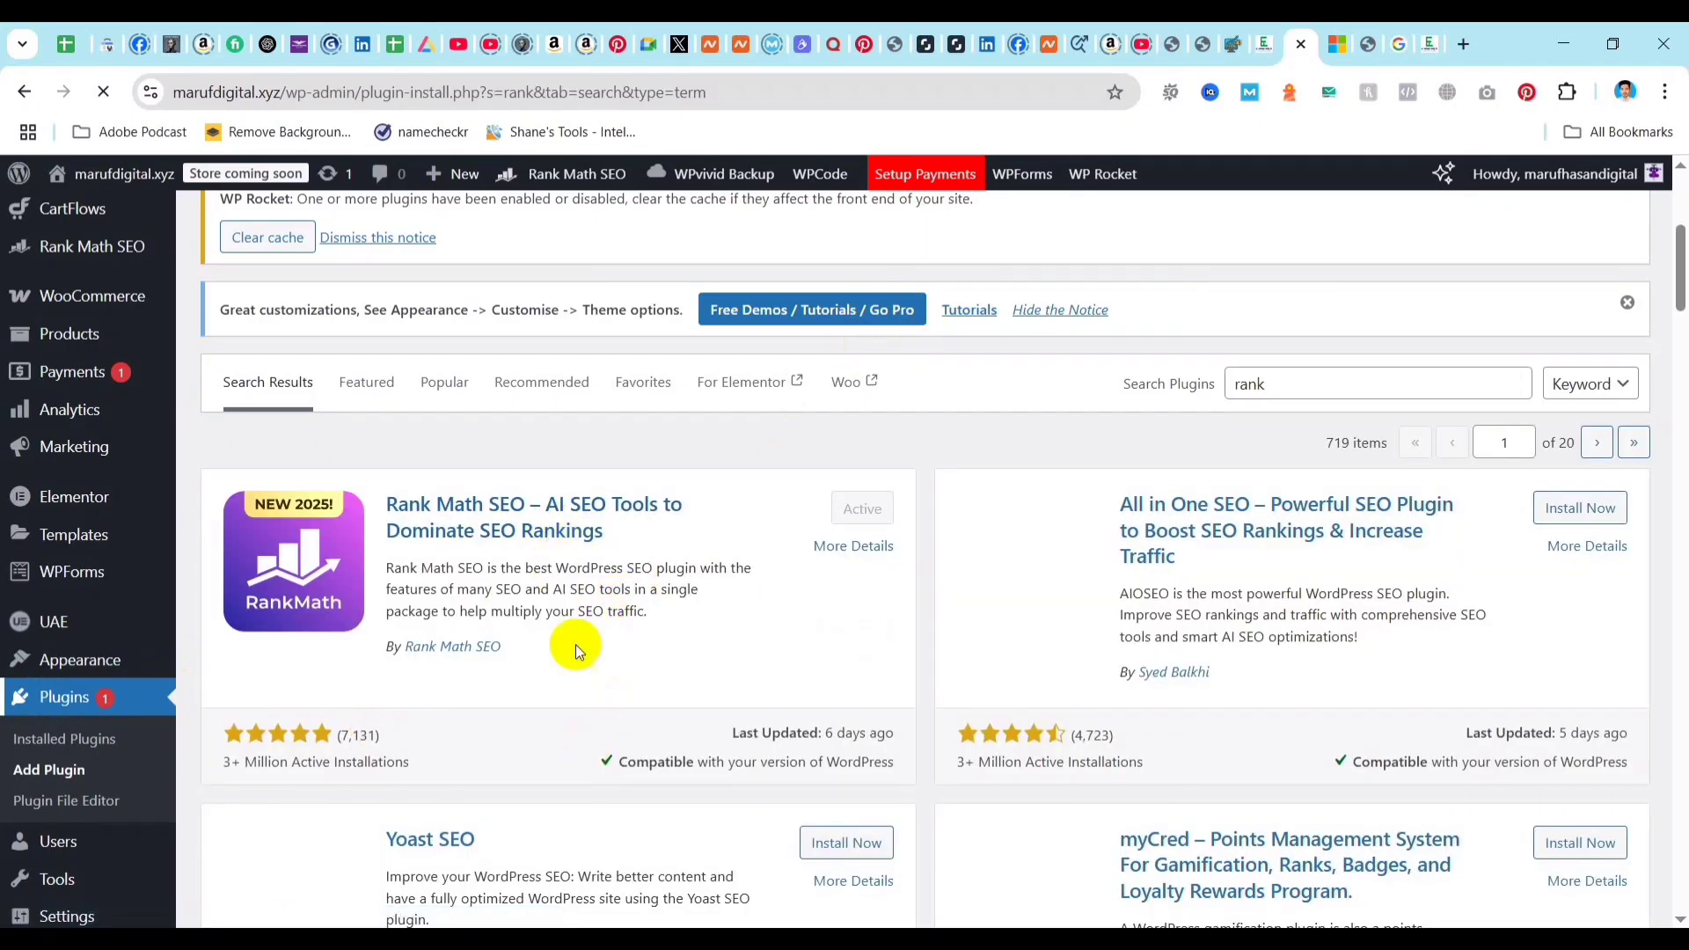
pyautogui.click(35, 744)
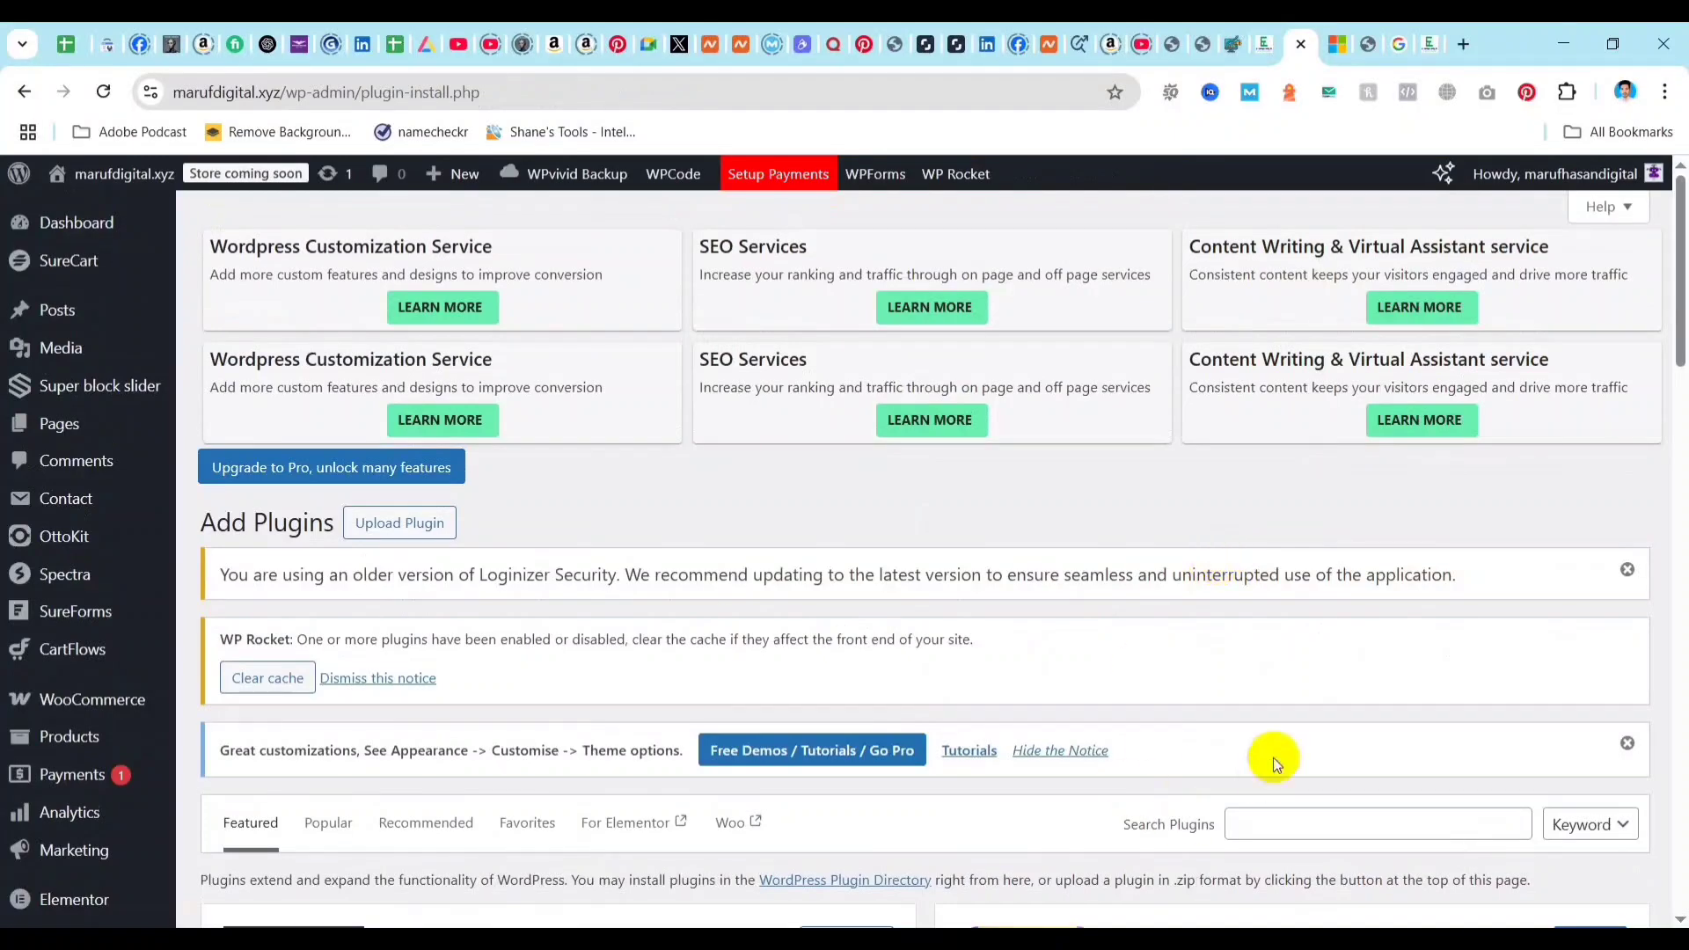
pyautogui.scroll(-3, 1363, 740)
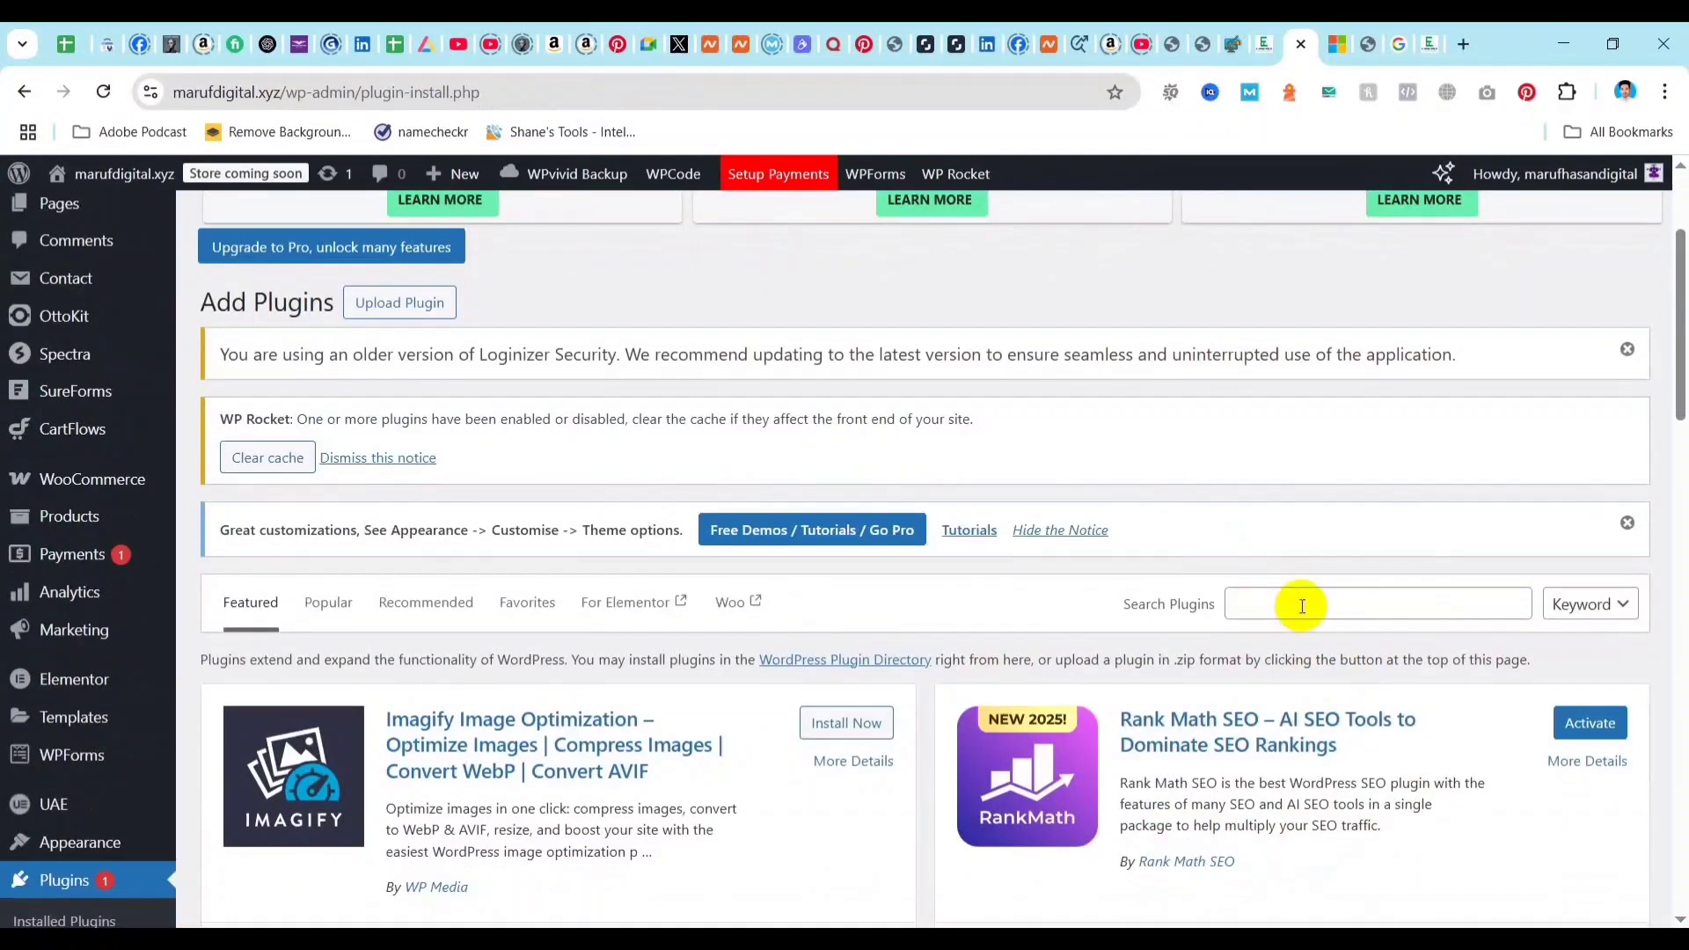
pyautogui.click(1301, 607)
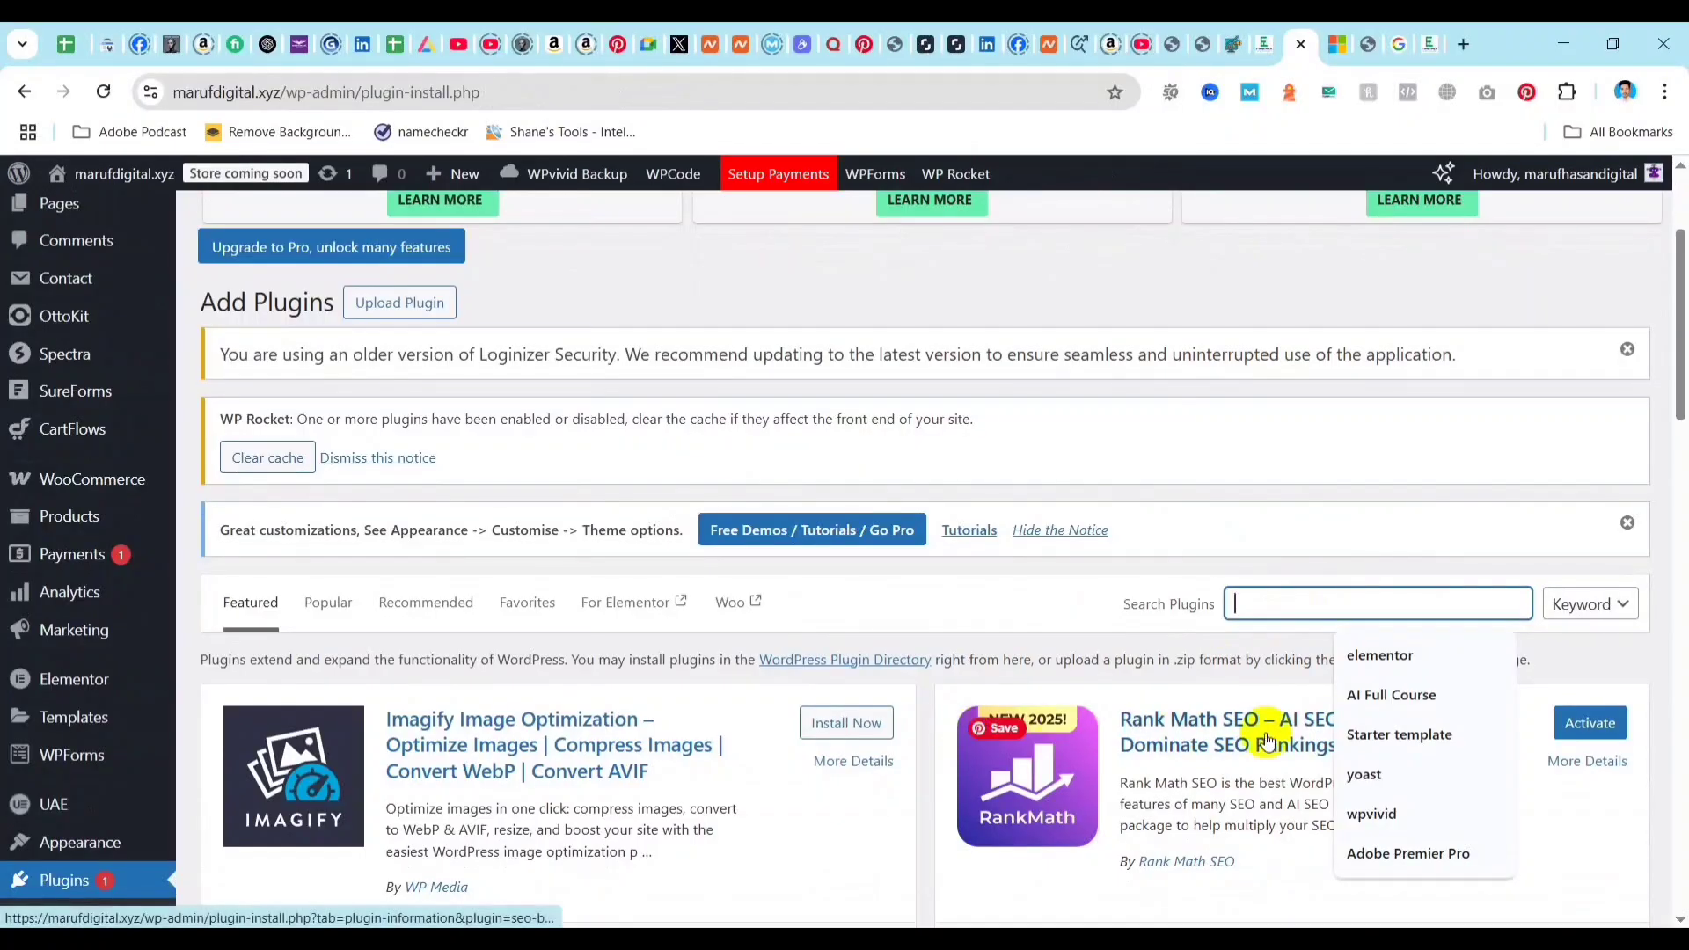
pyautogui.scroll(-3, 1275, 739)
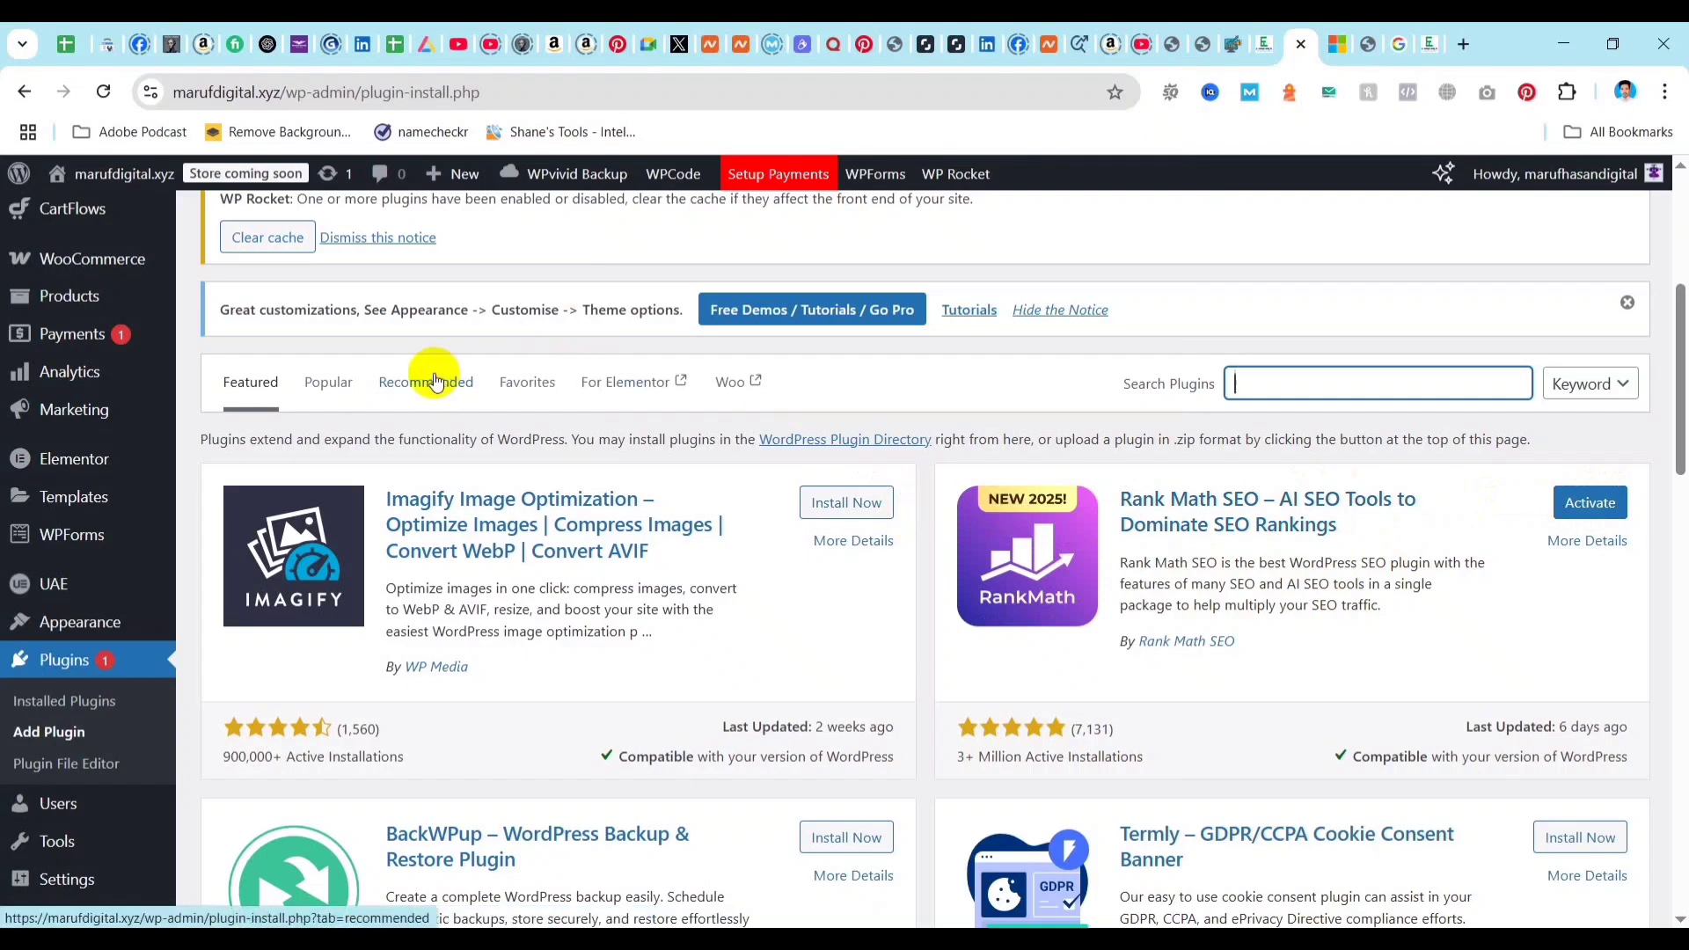
pyautogui.scroll(5, 378, 317)
pyautogui.click(103, 94)
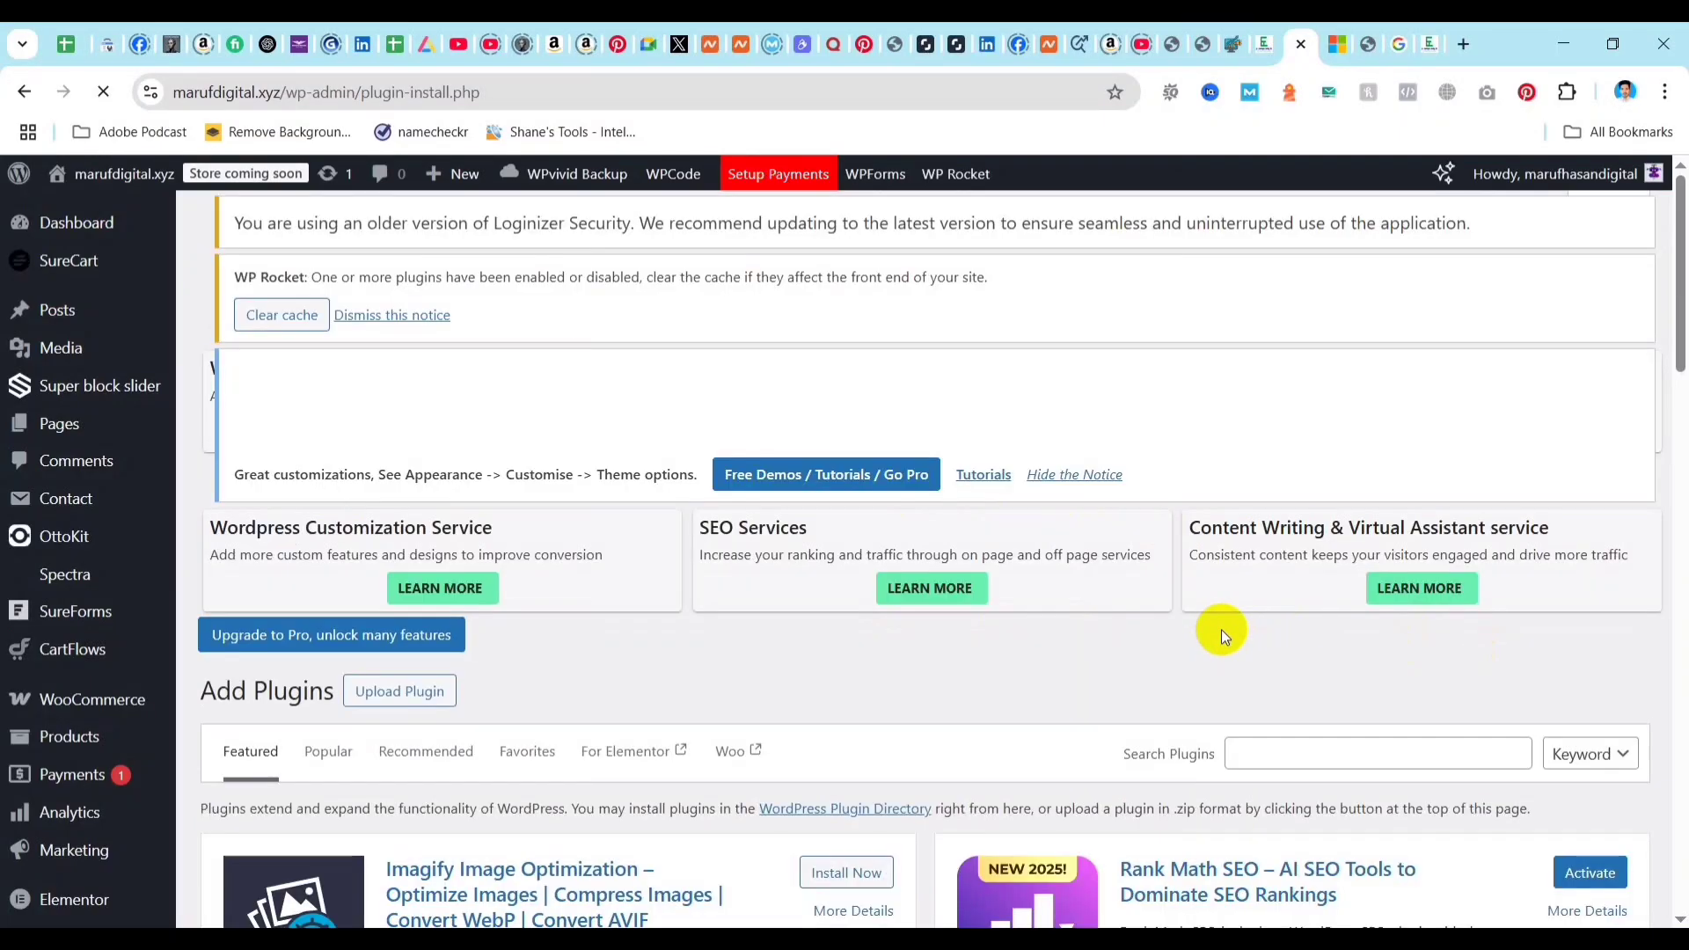
pyautogui.scroll(-2, 1198, 754)
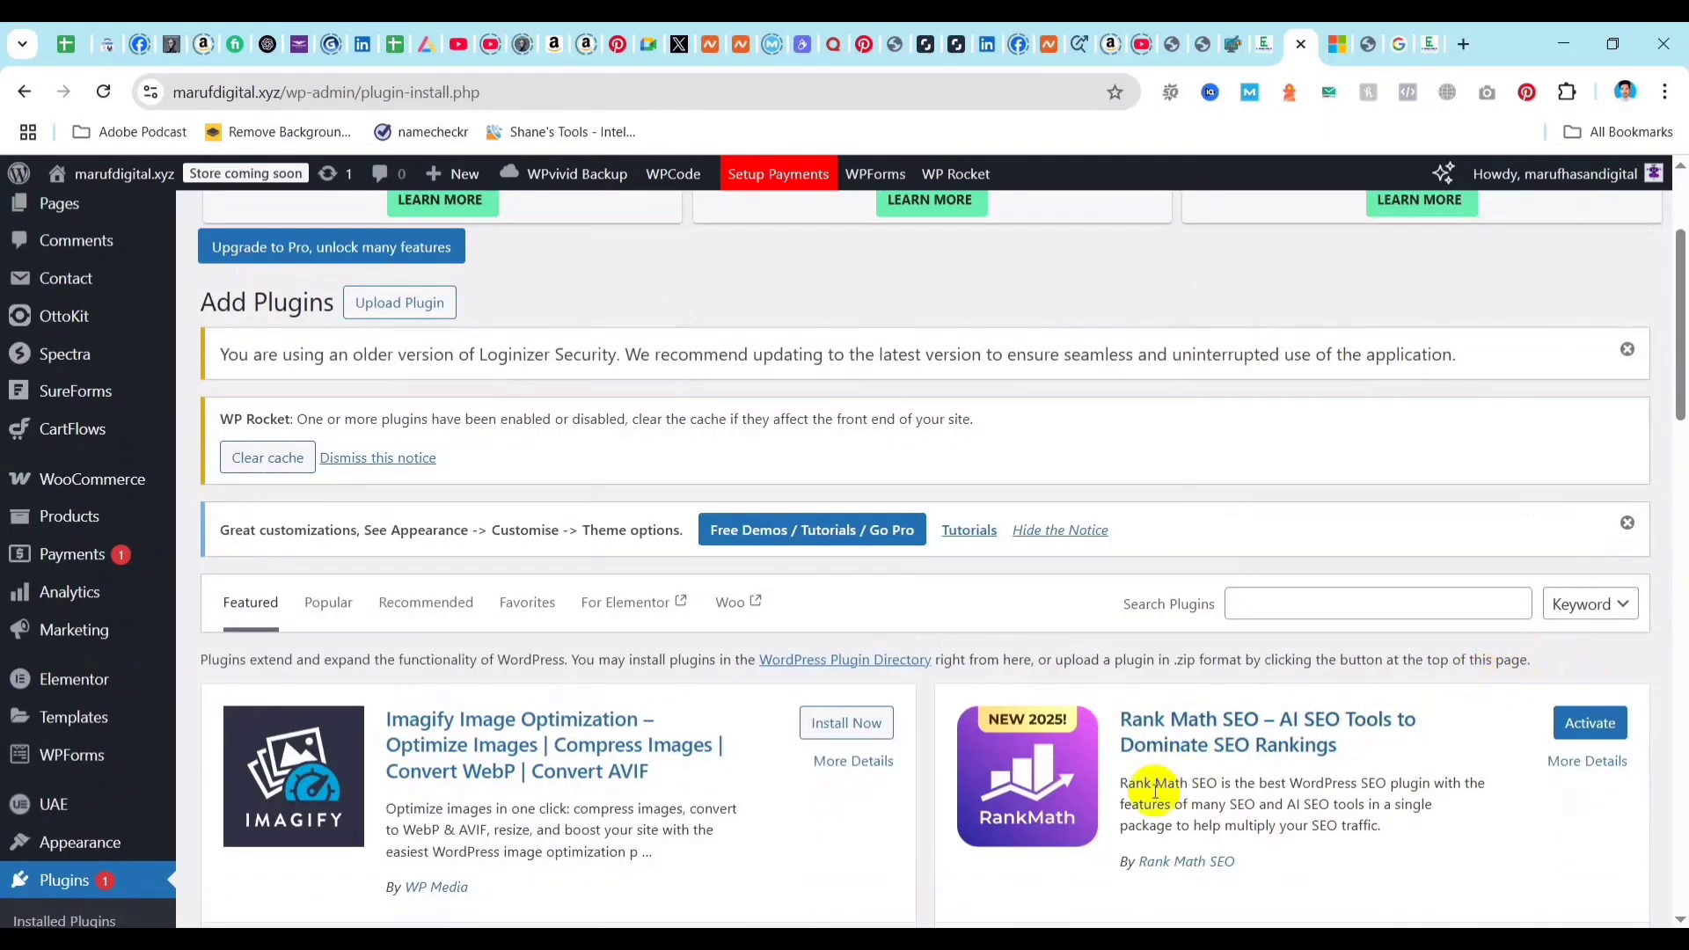
pyautogui.scroll(-3, 1170, 783)
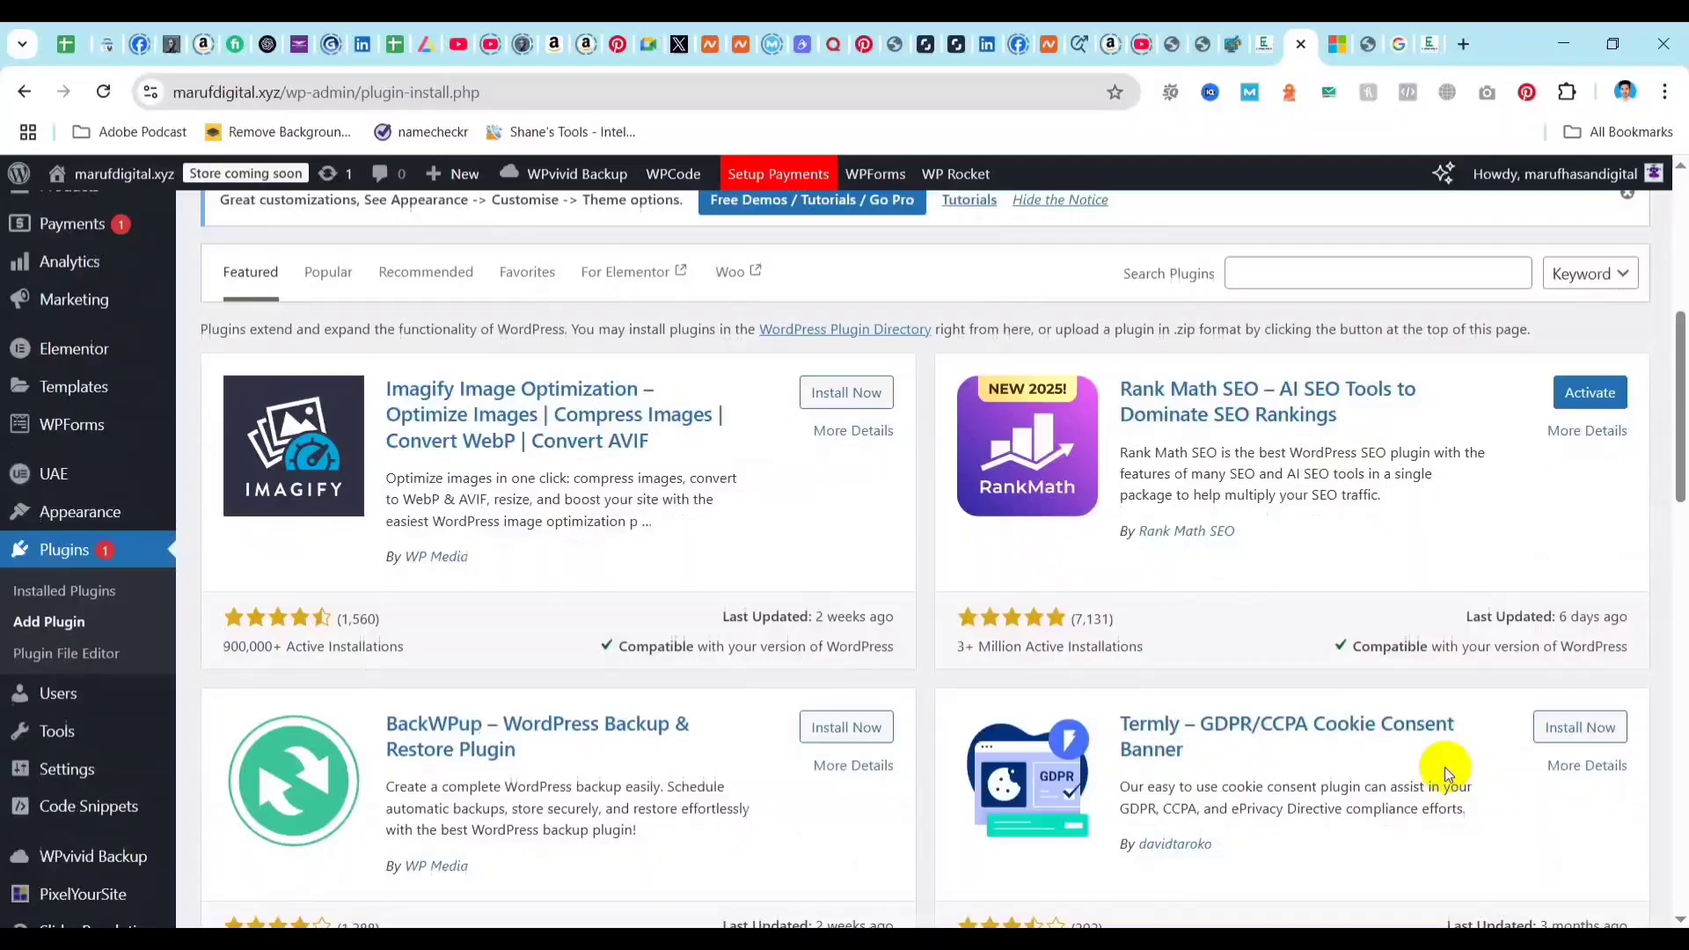
pyautogui.click(1590, 393)
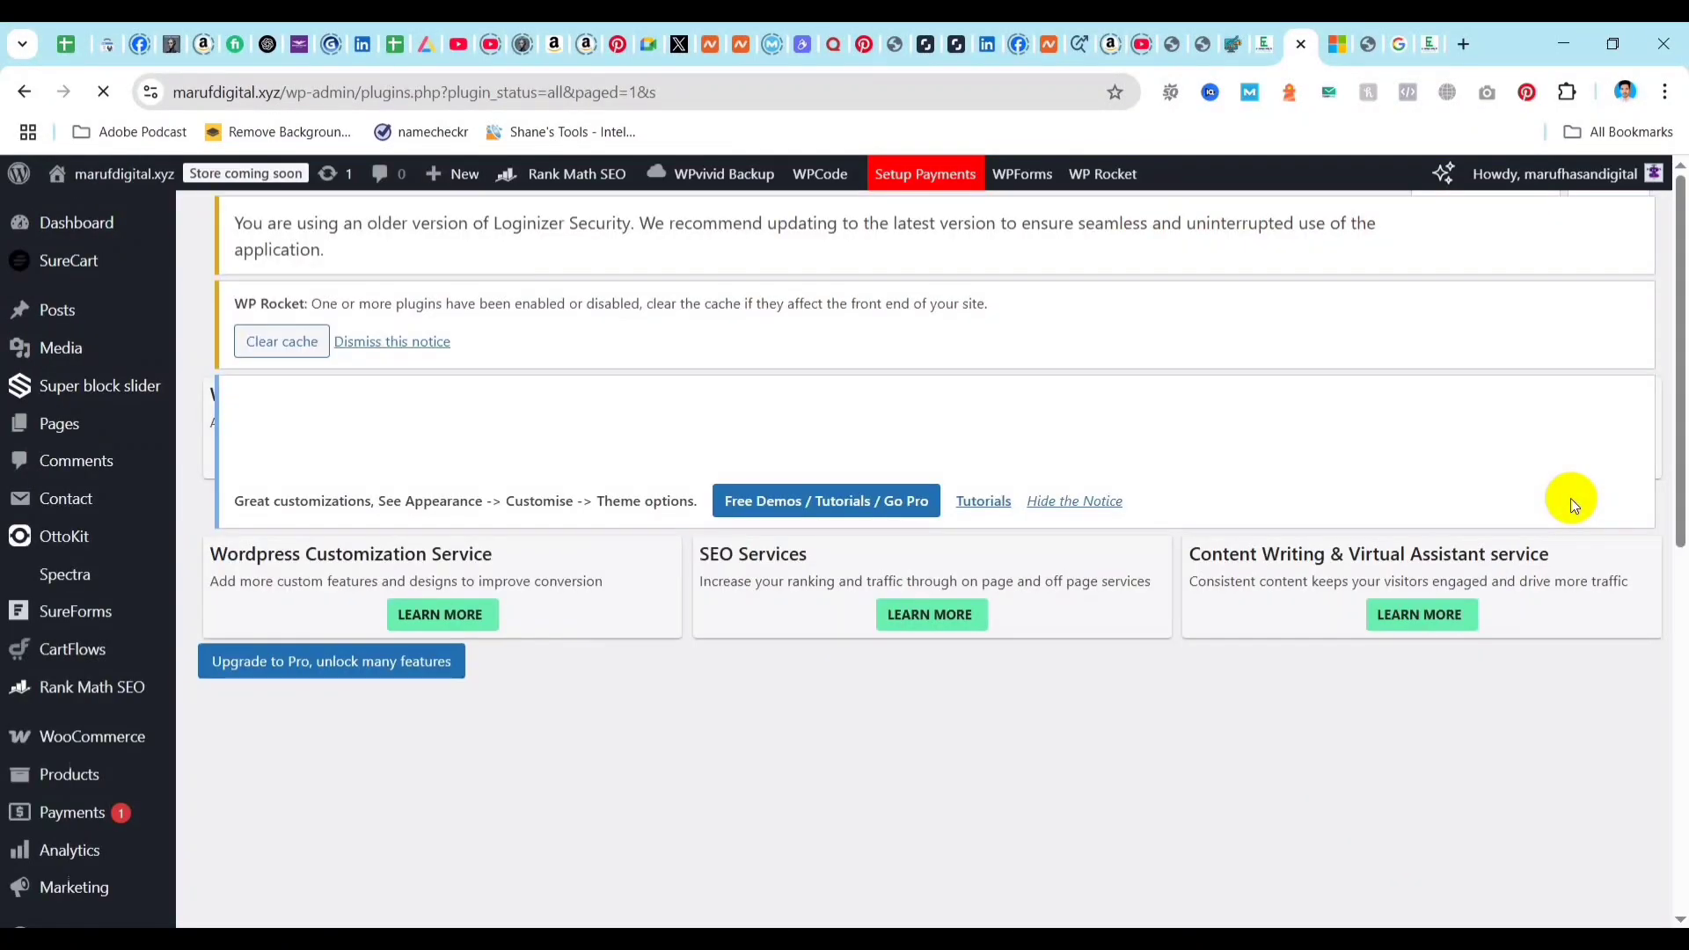
# Find Rank Math SEO in the installed plugins list and open its Setup Wizard.
pyautogui.scroll(-15, 545, 675)
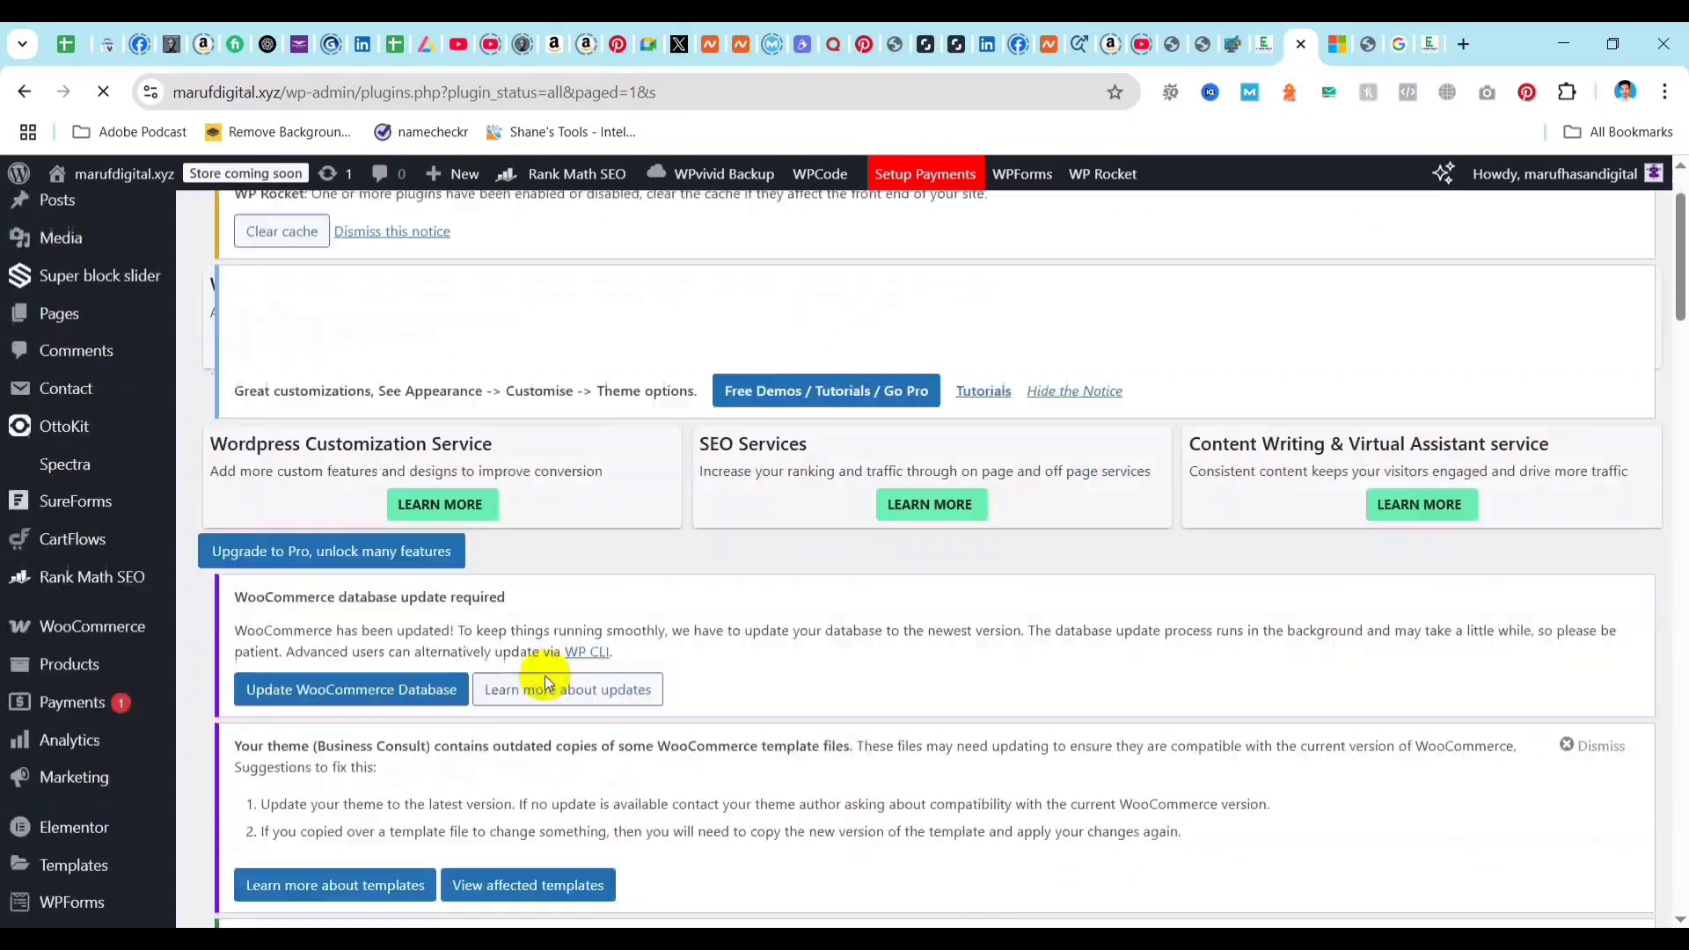
pyautogui.scroll(-9, 483, 689)
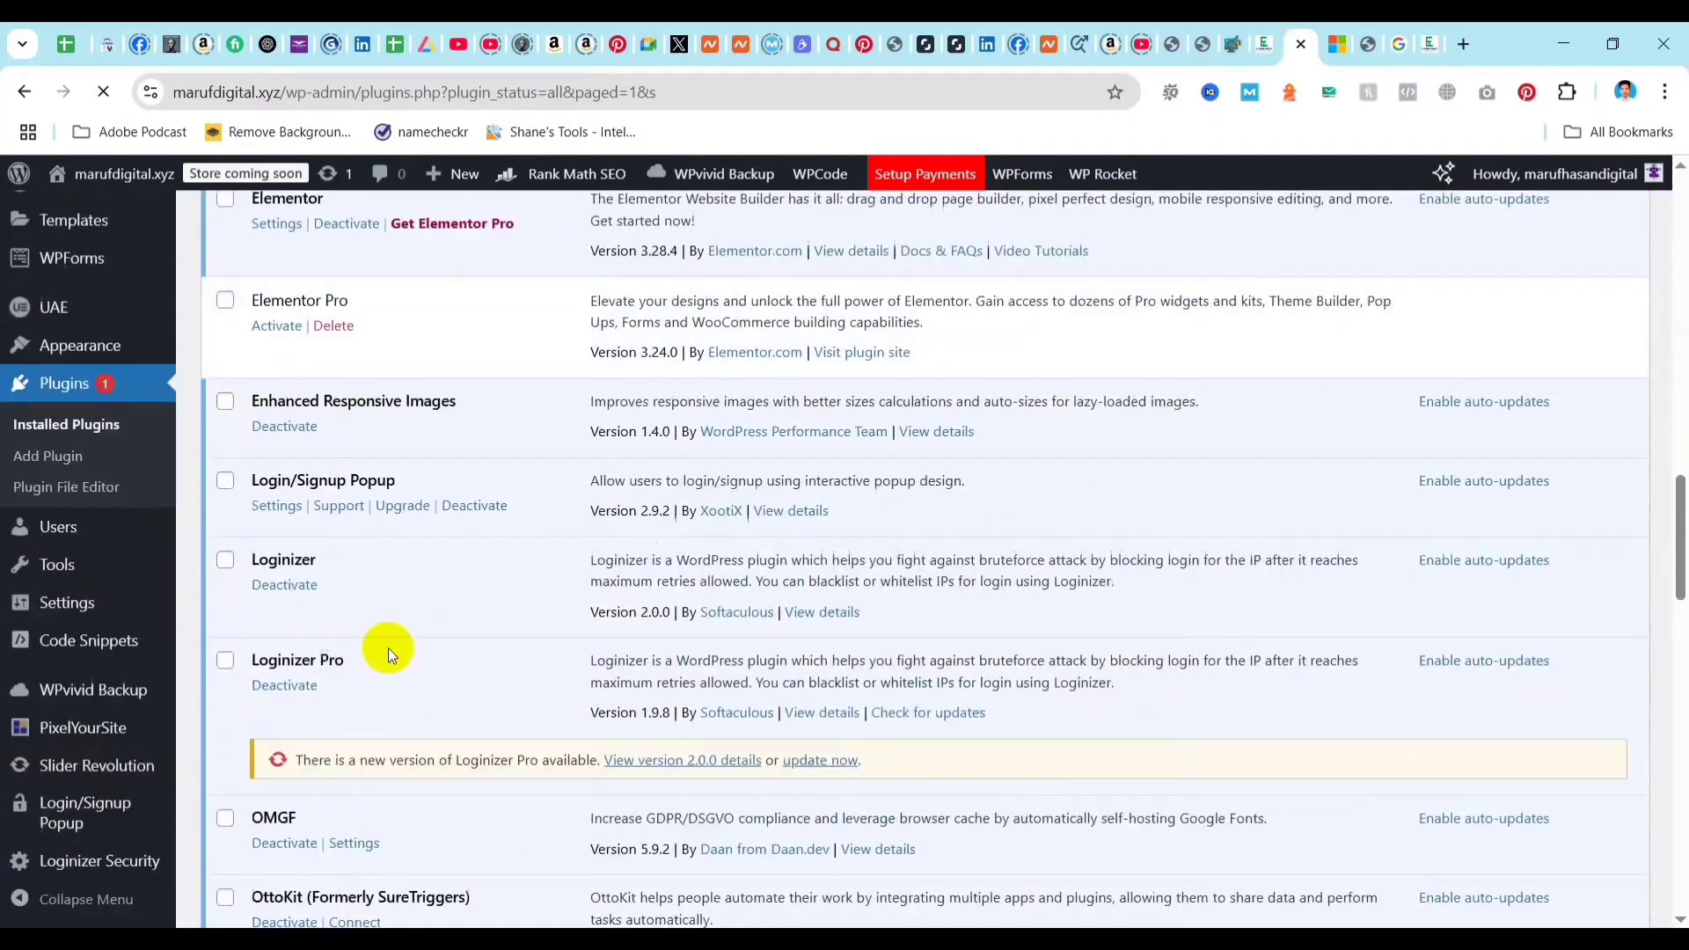
pyautogui.scroll(-6, 378, 640)
pyautogui.scroll(-1, 352, 612)
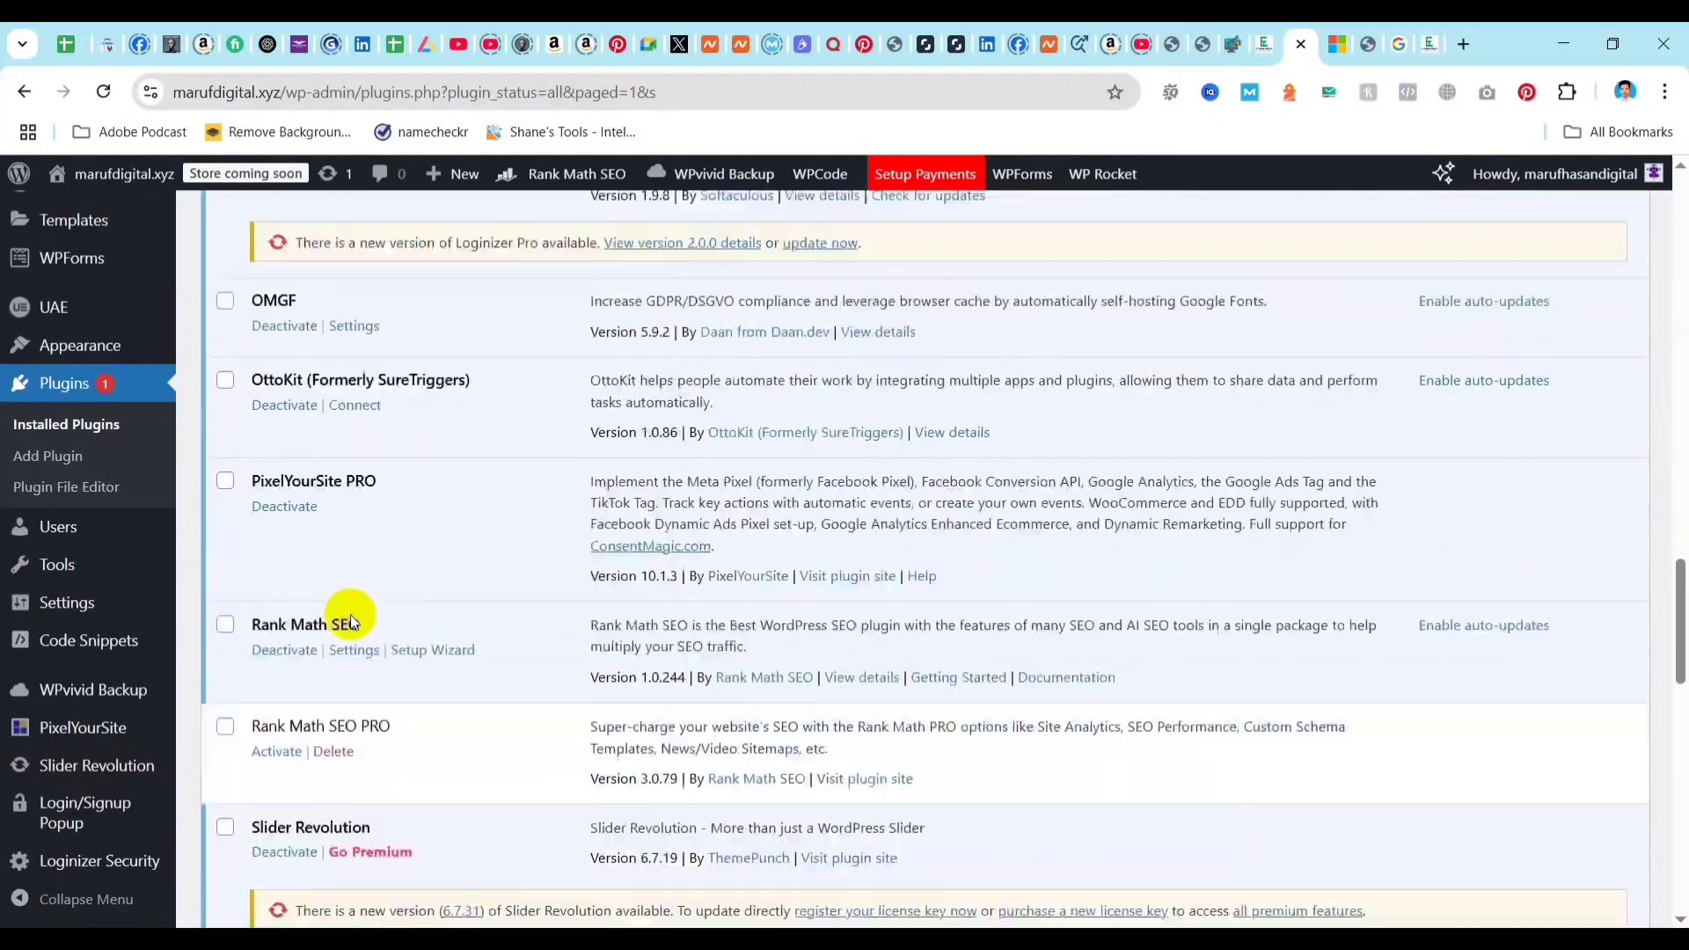
pyautogui.click(451, 621)
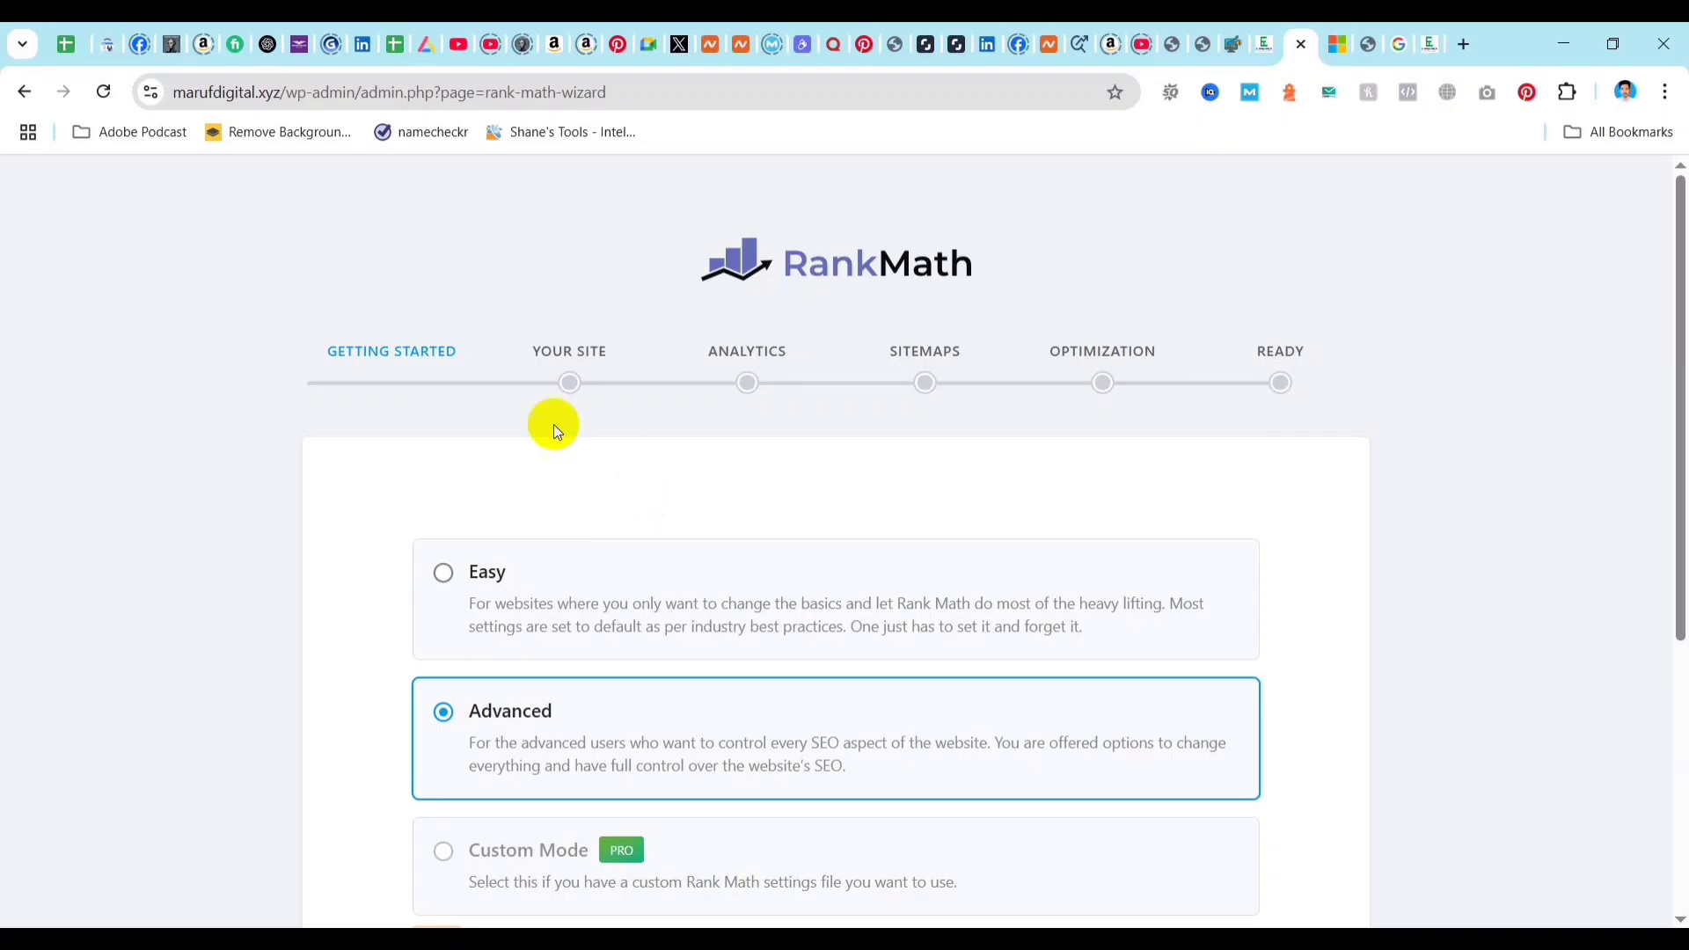
# Review the available setup modes and start the Rank Math wizard in Advanced mode.
pyautogui.scroll(-3, 943, 398)
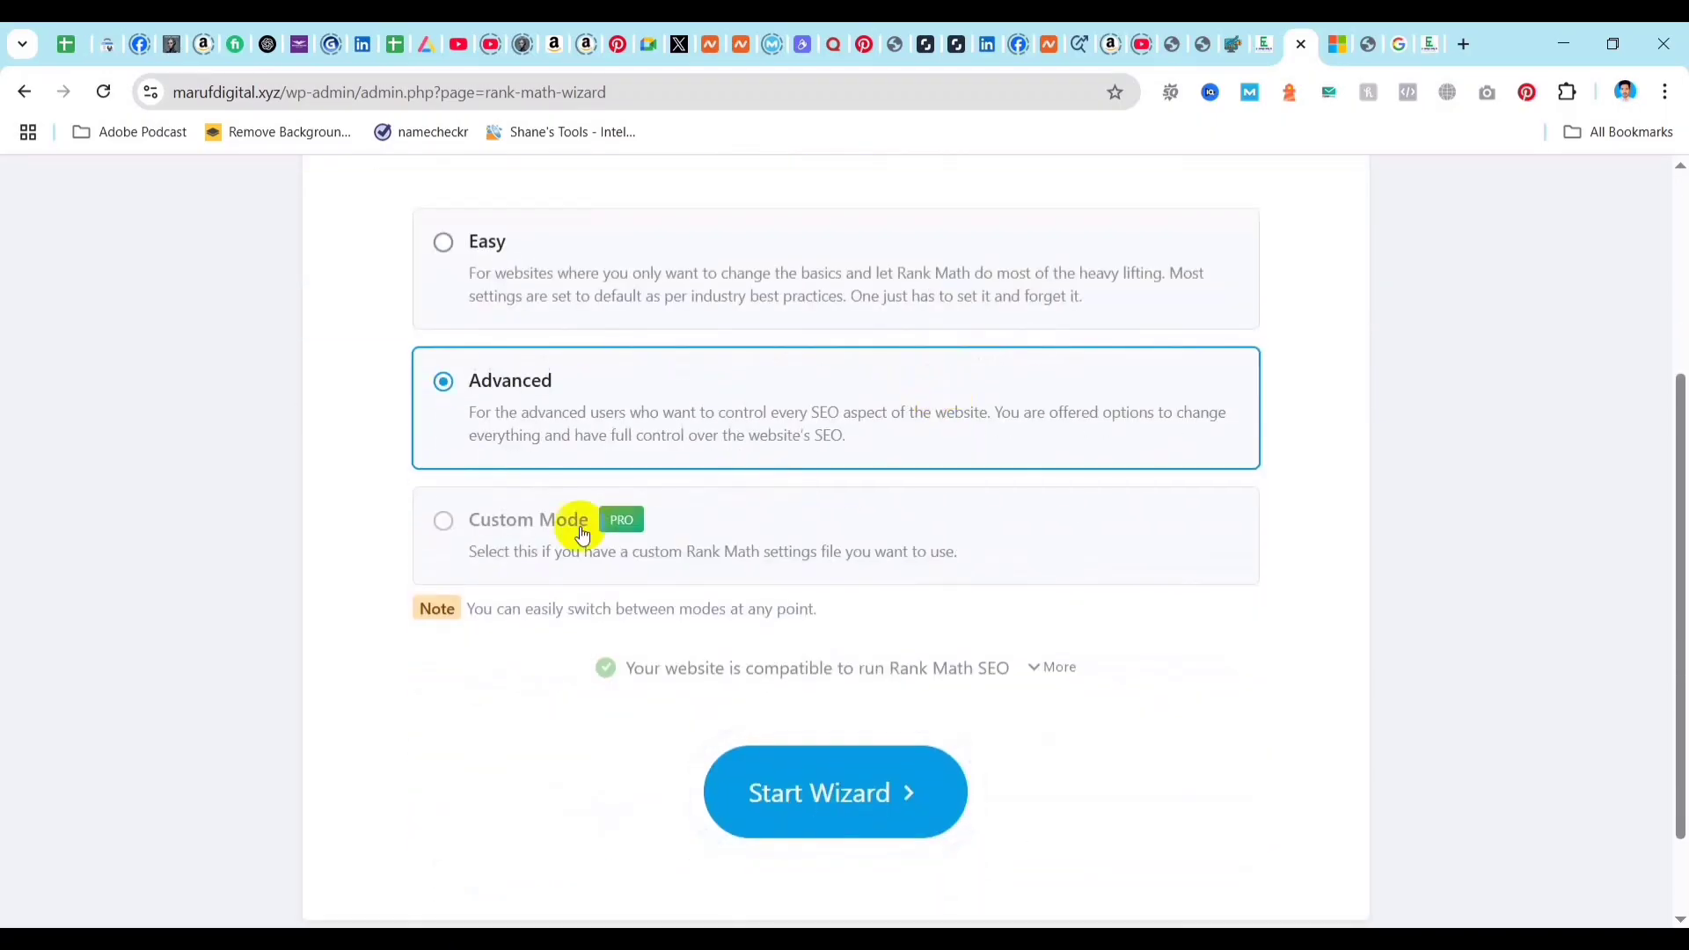
pyautogui.scroll(2, 616, 388)
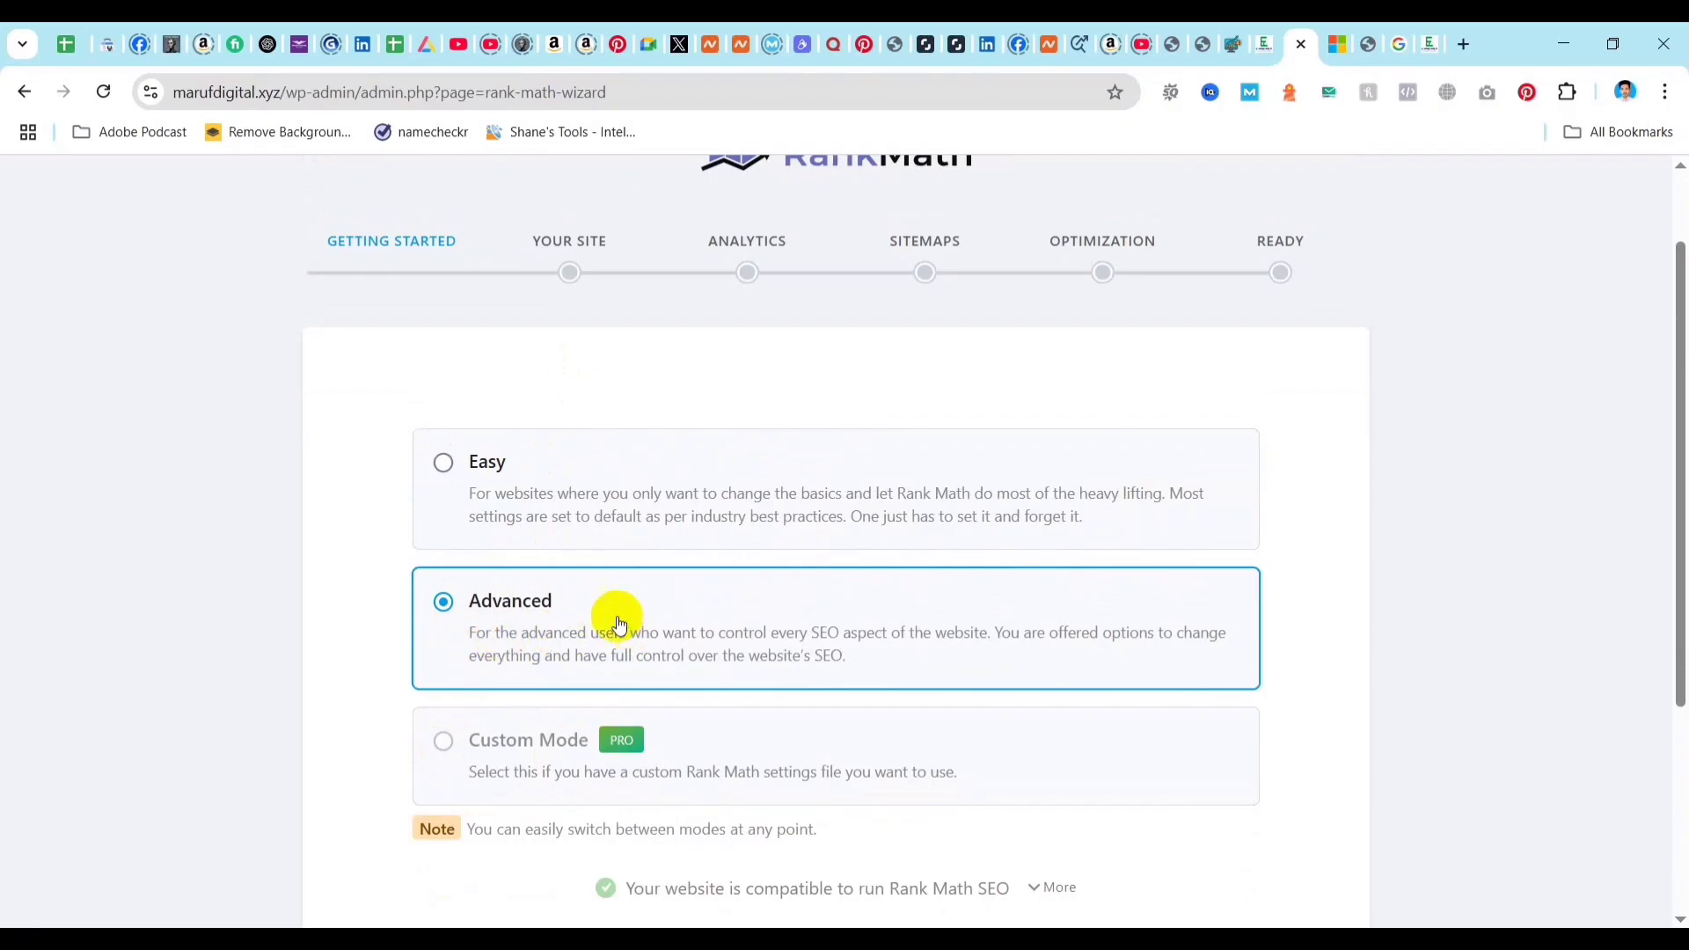
pyautogui.scroll(-1, 879, 620)
pyautogui.scroll(-2, 879, 614)
pyautogui.click(832, 794)
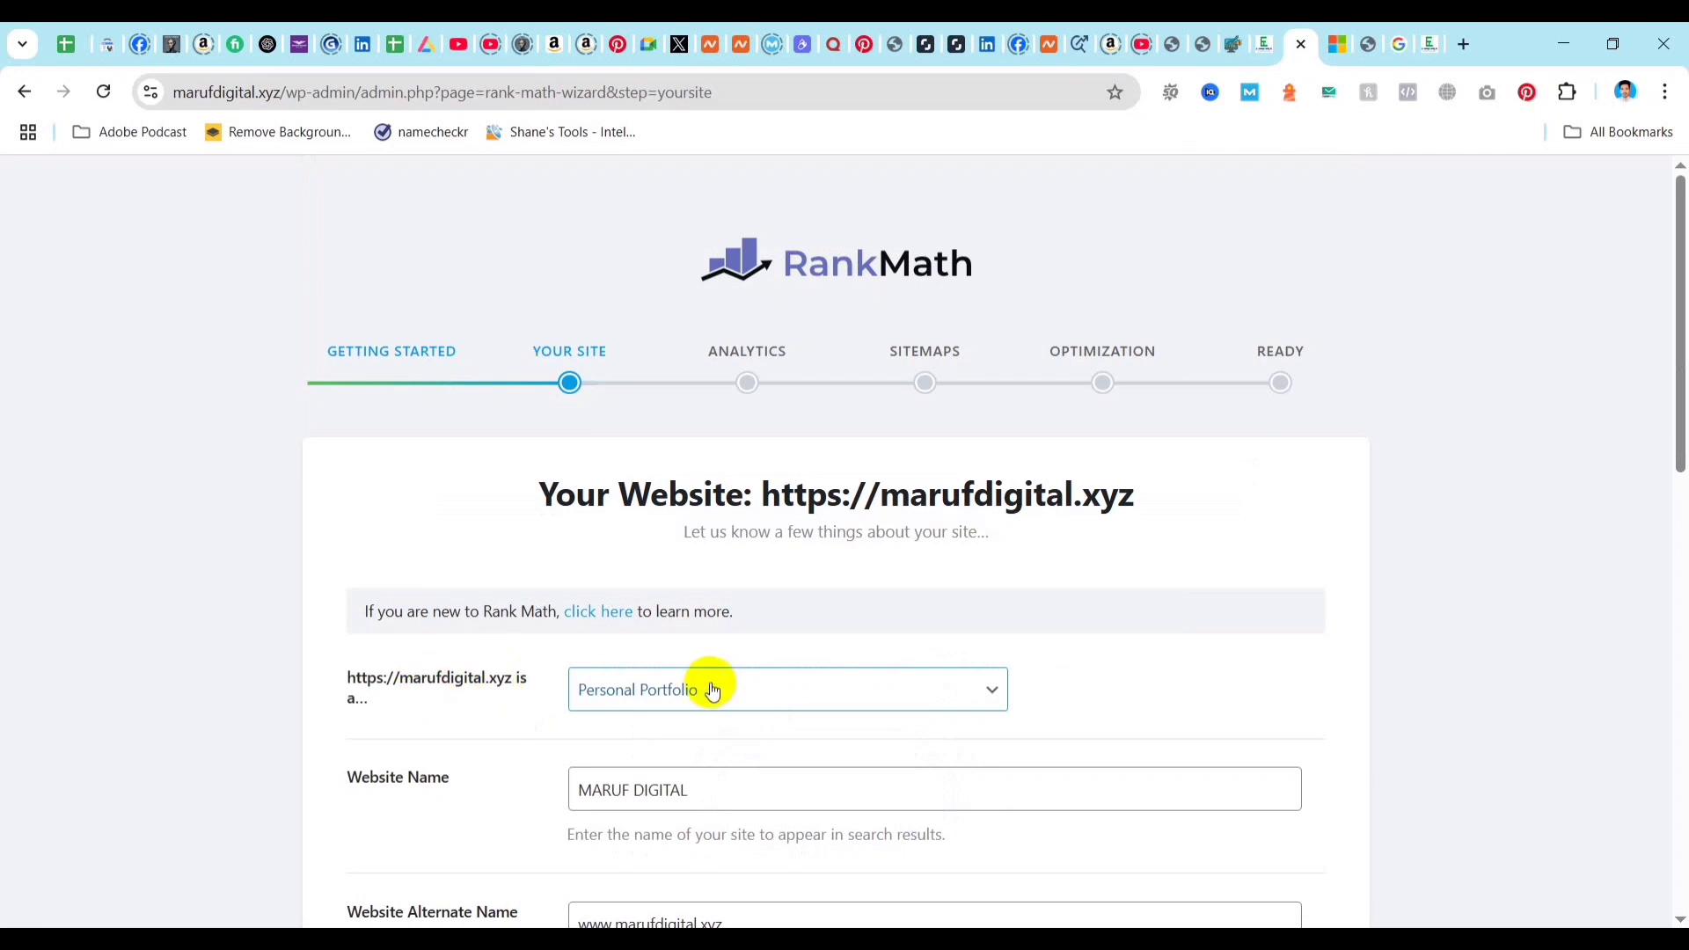
# Examine the site type options, Website Name, Website Alternate Name and Person/Organization Name on the Your Site page.
pyautogui.scroll(-2, 765, 620)
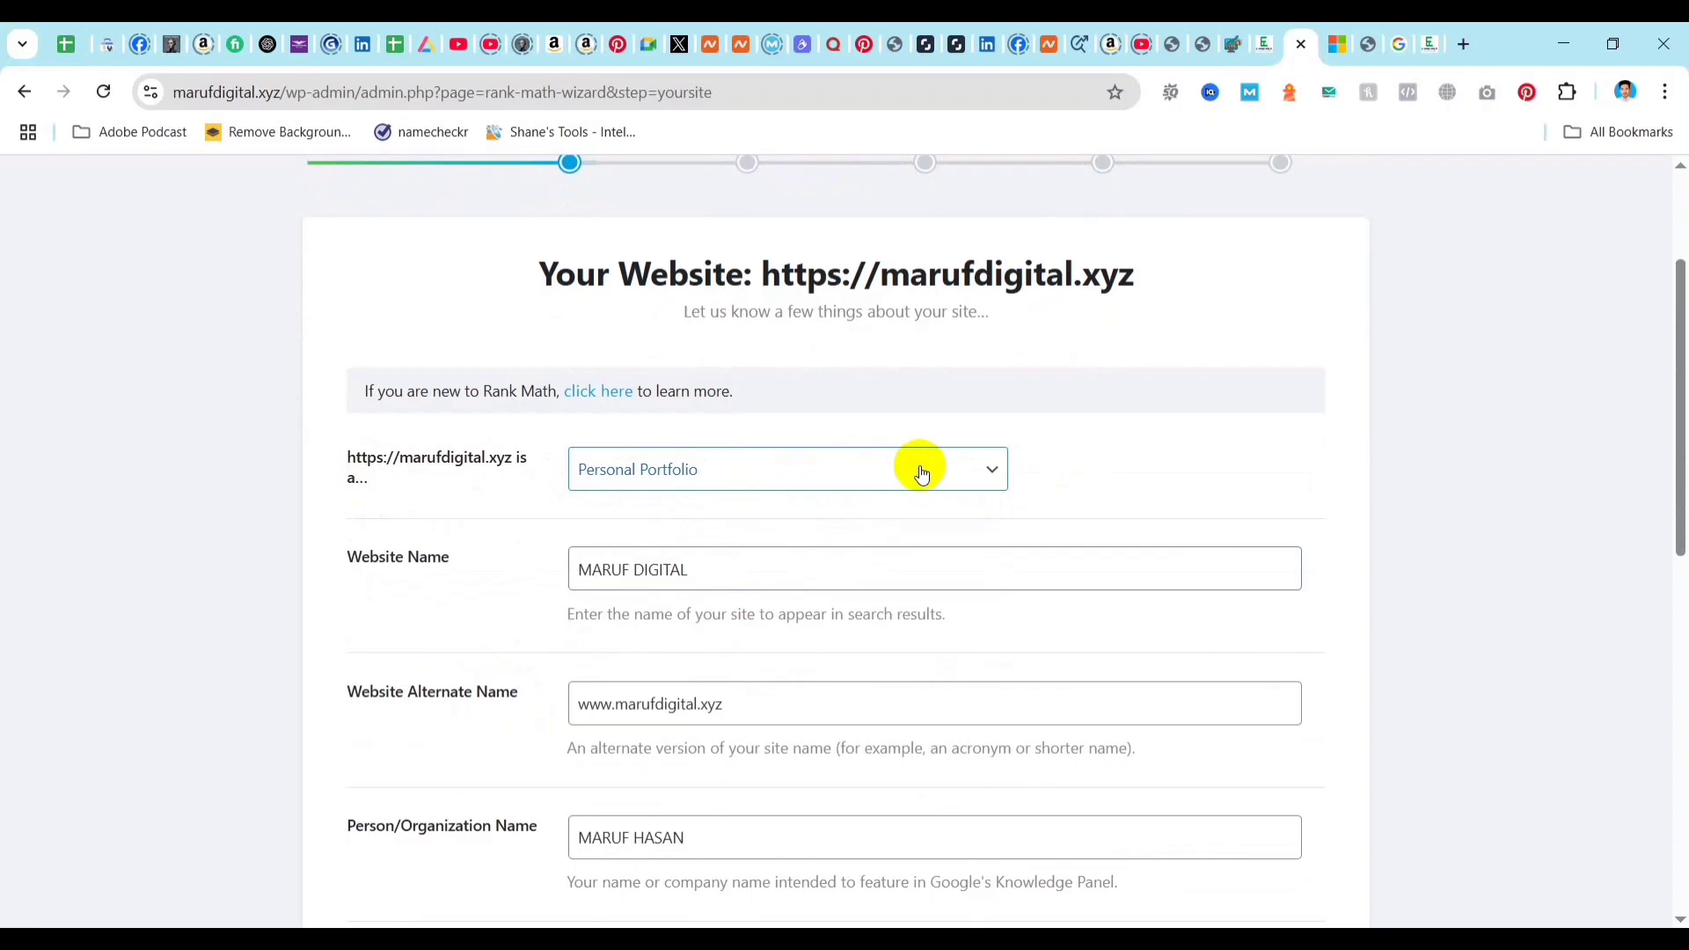
pyautogui.click(996, 476)
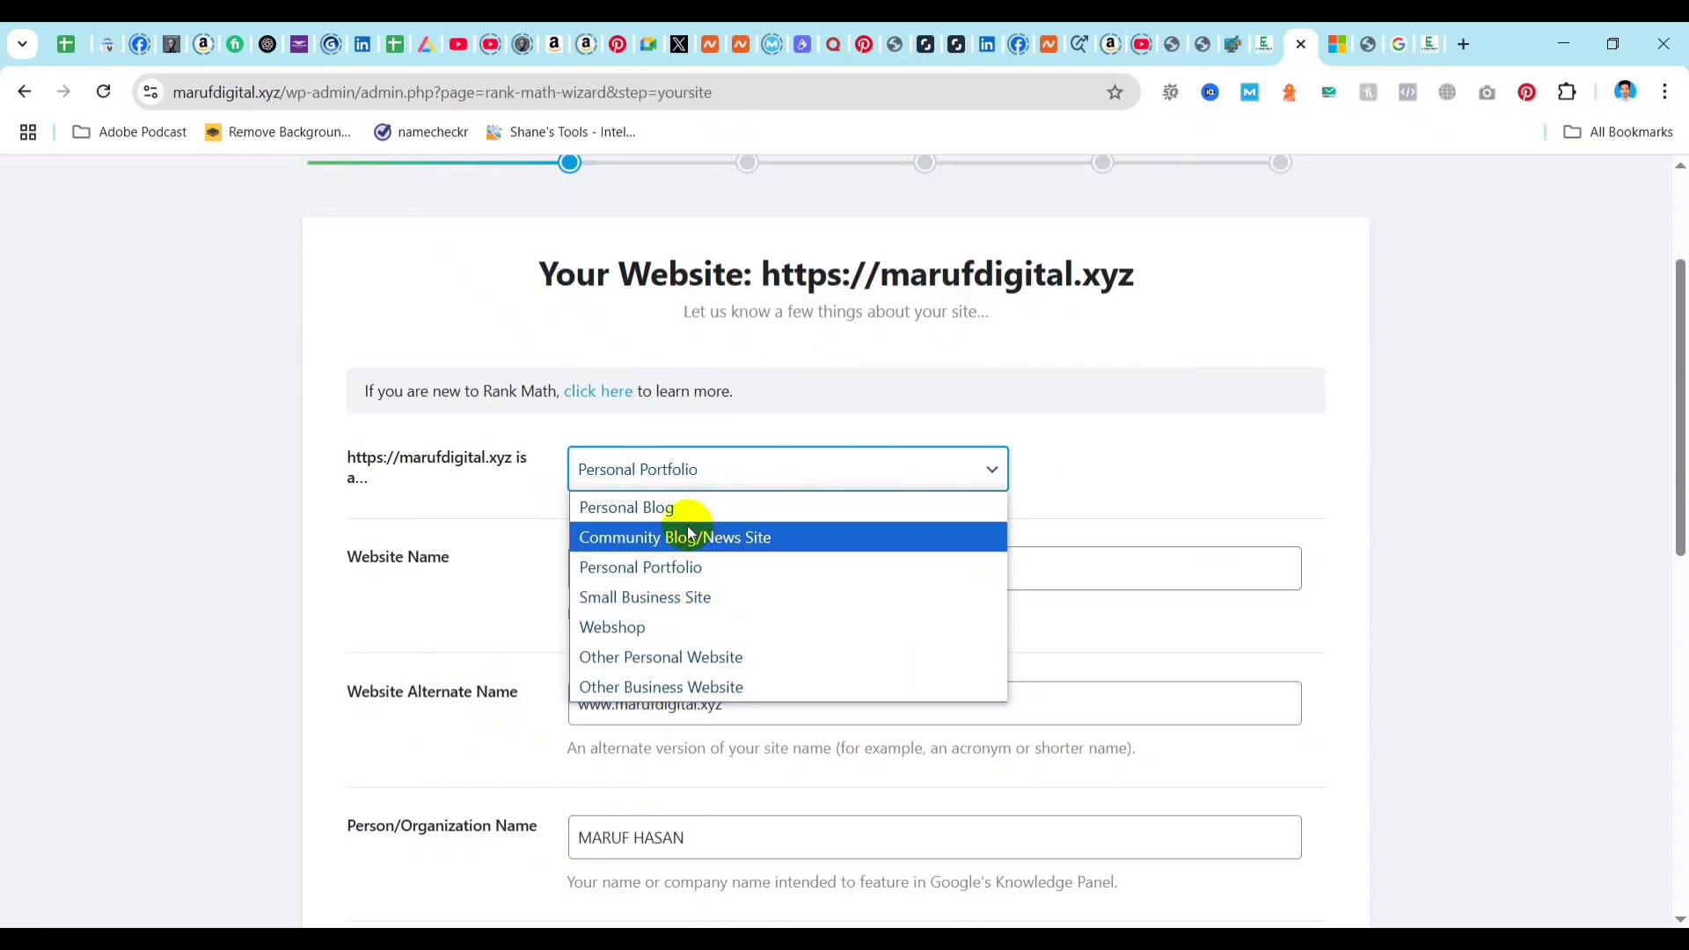
pyautogui.click(505, 504)
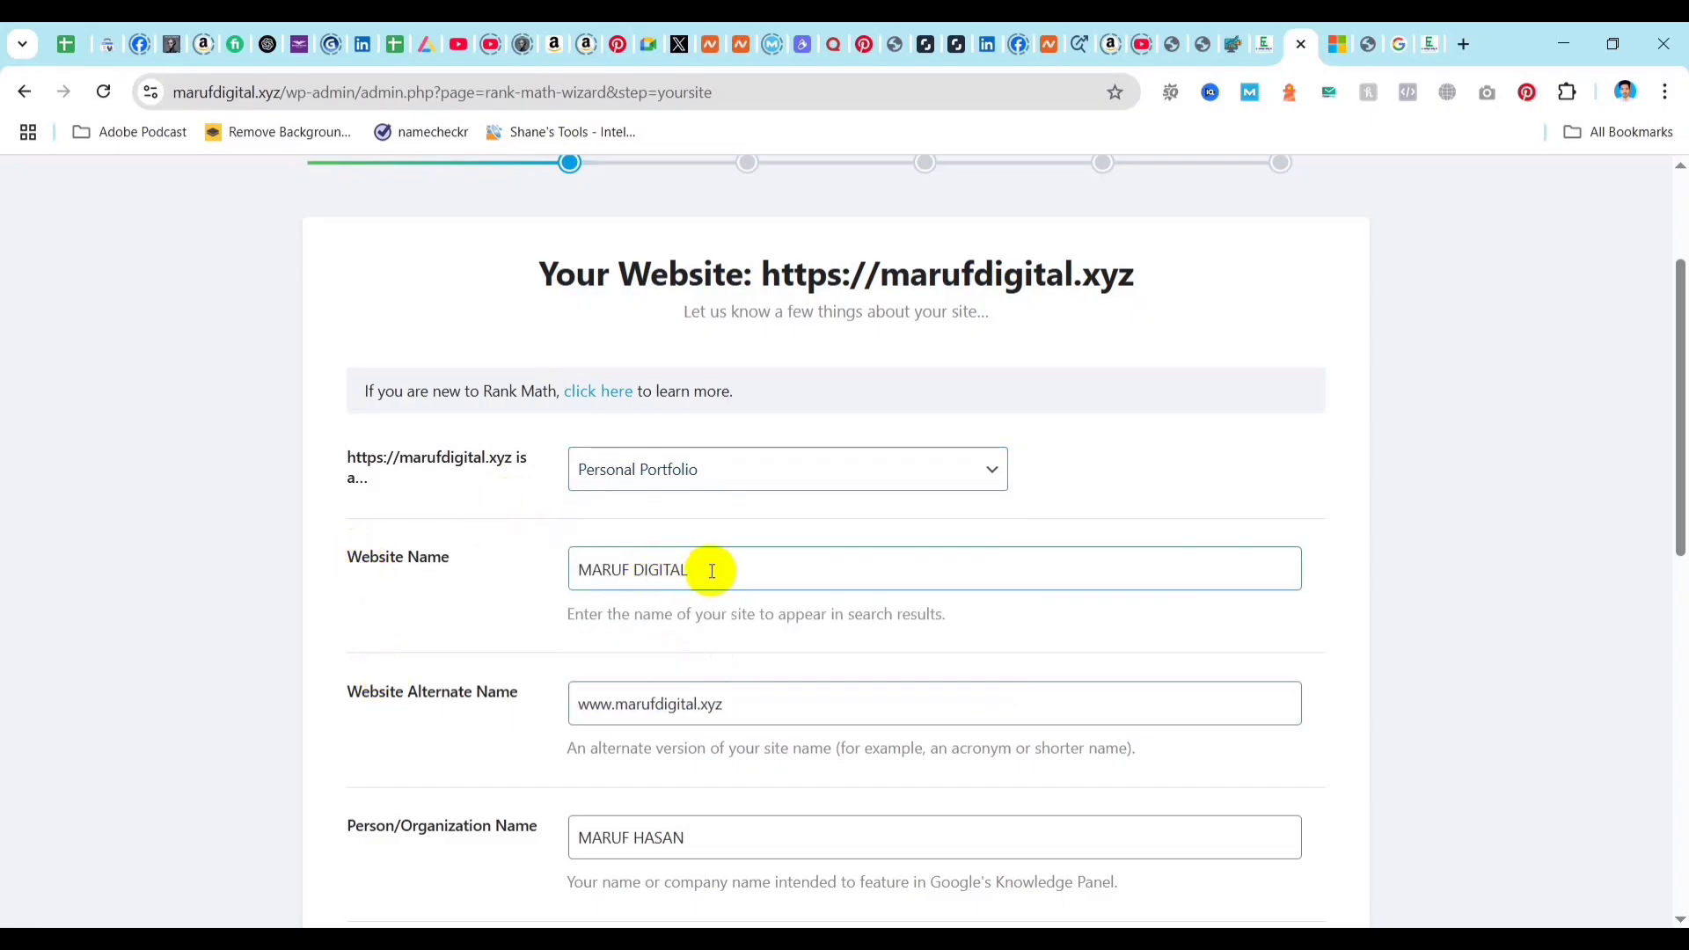
pyautogui.moveTo(712, 571); pyautogui.dragTo(583, 570)
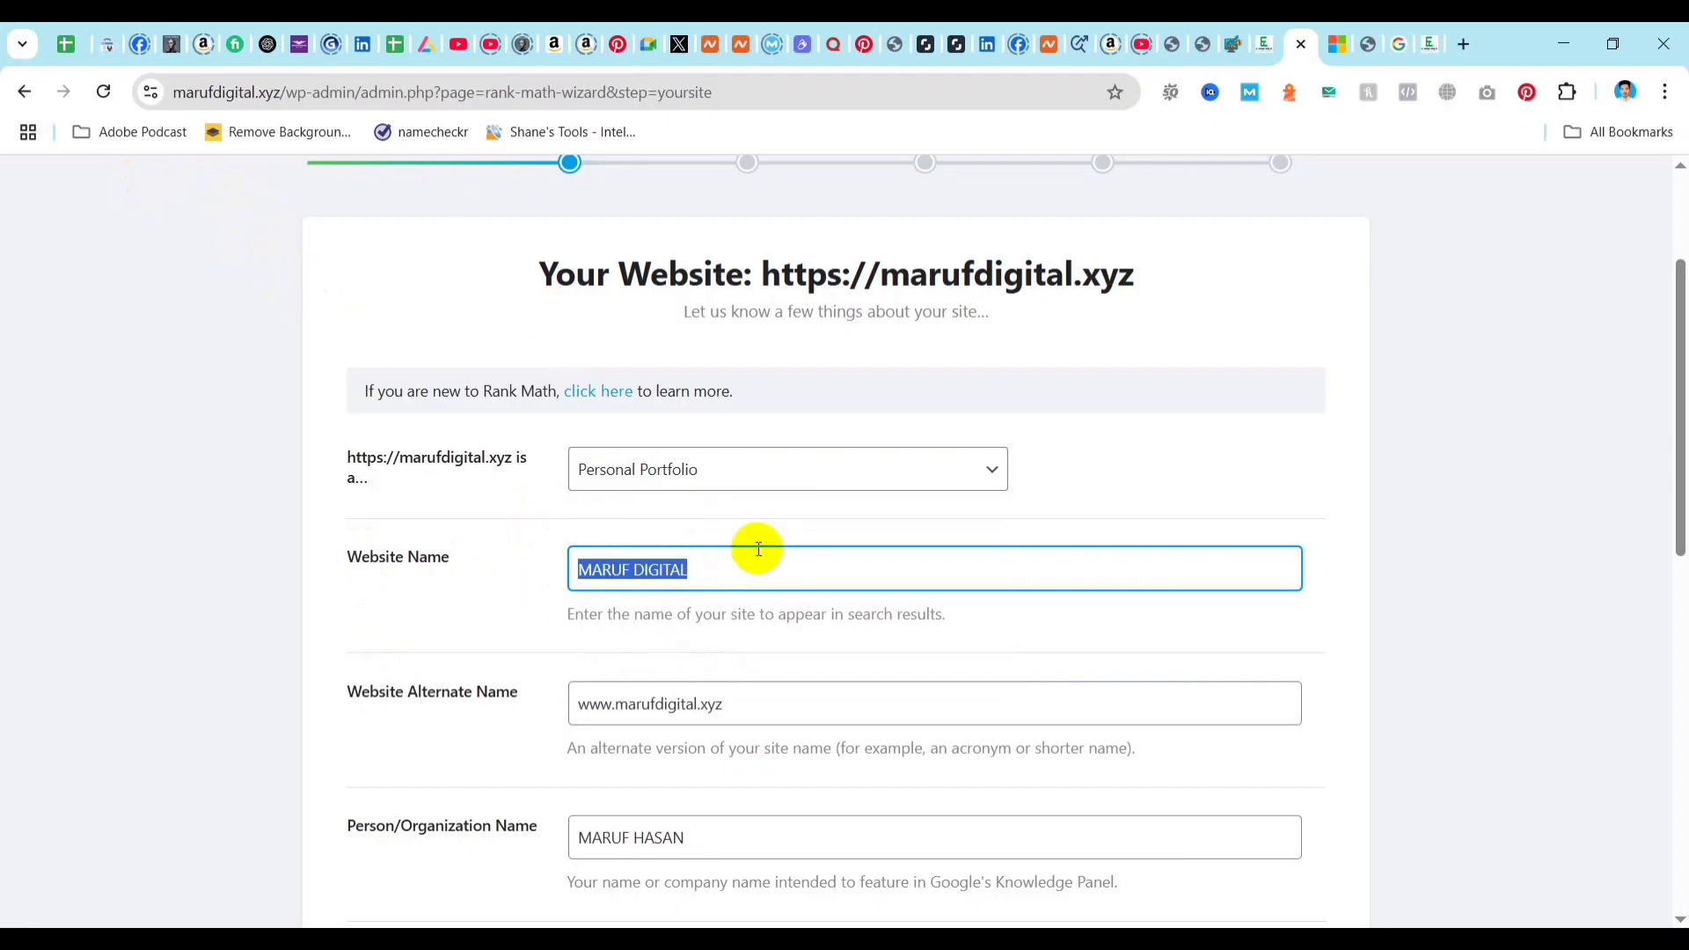
pyautogui.click(437, 690)
pyautogui.scroll(-3, 398, 695)
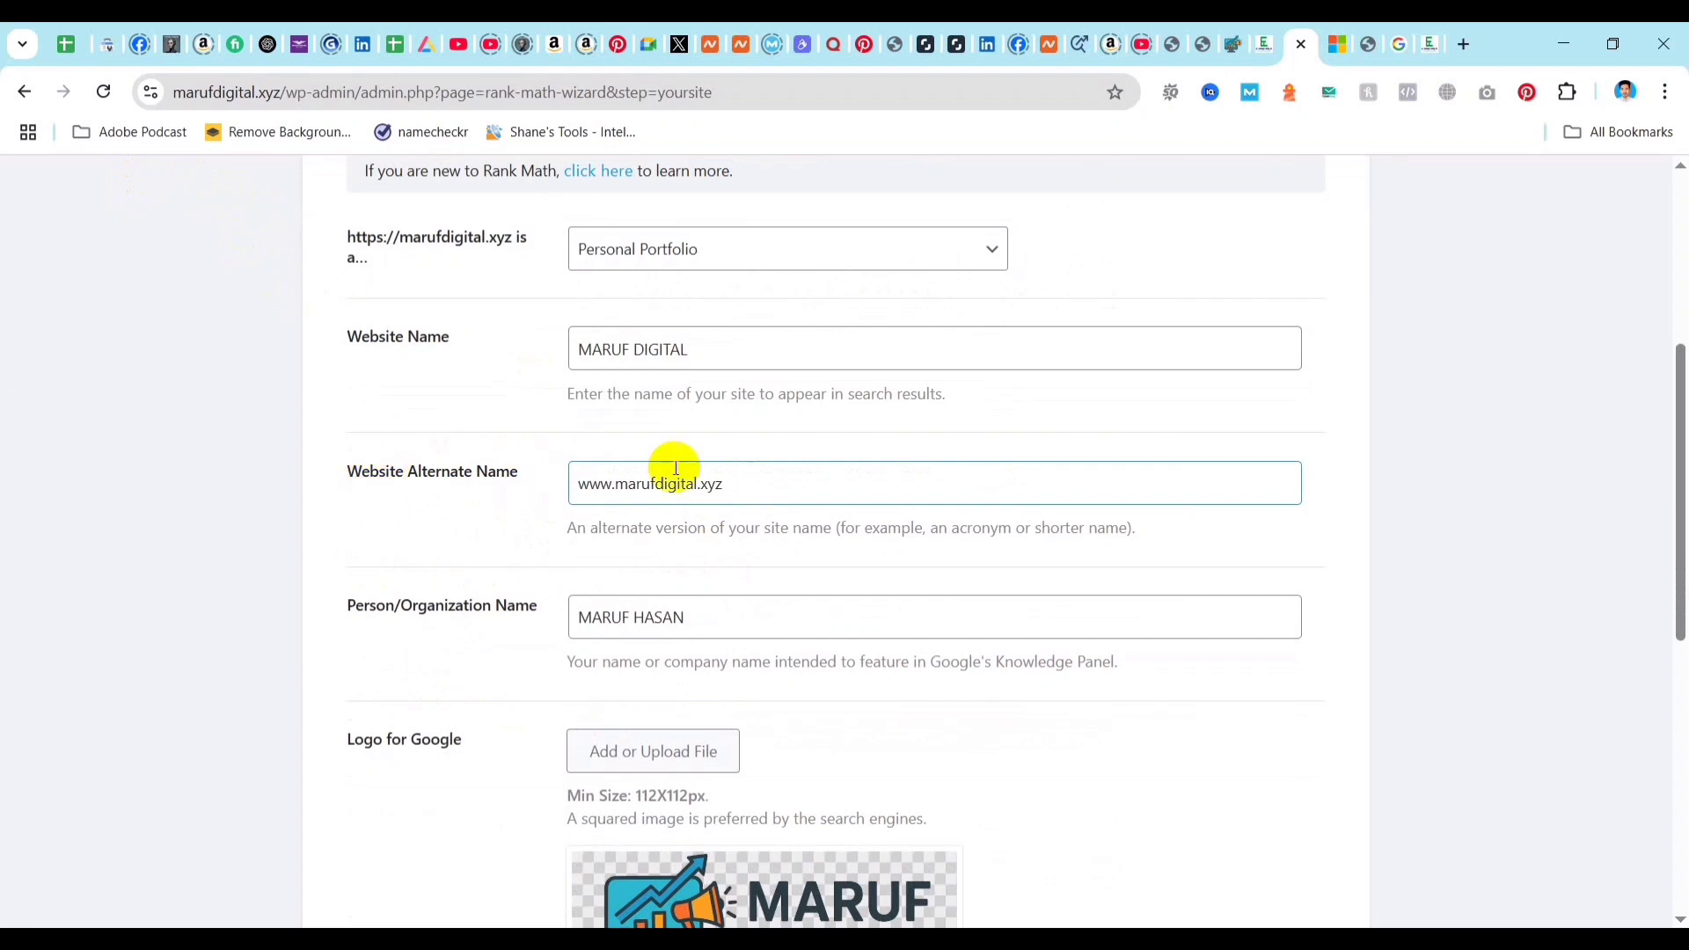
pyautogui.click(747, 489)
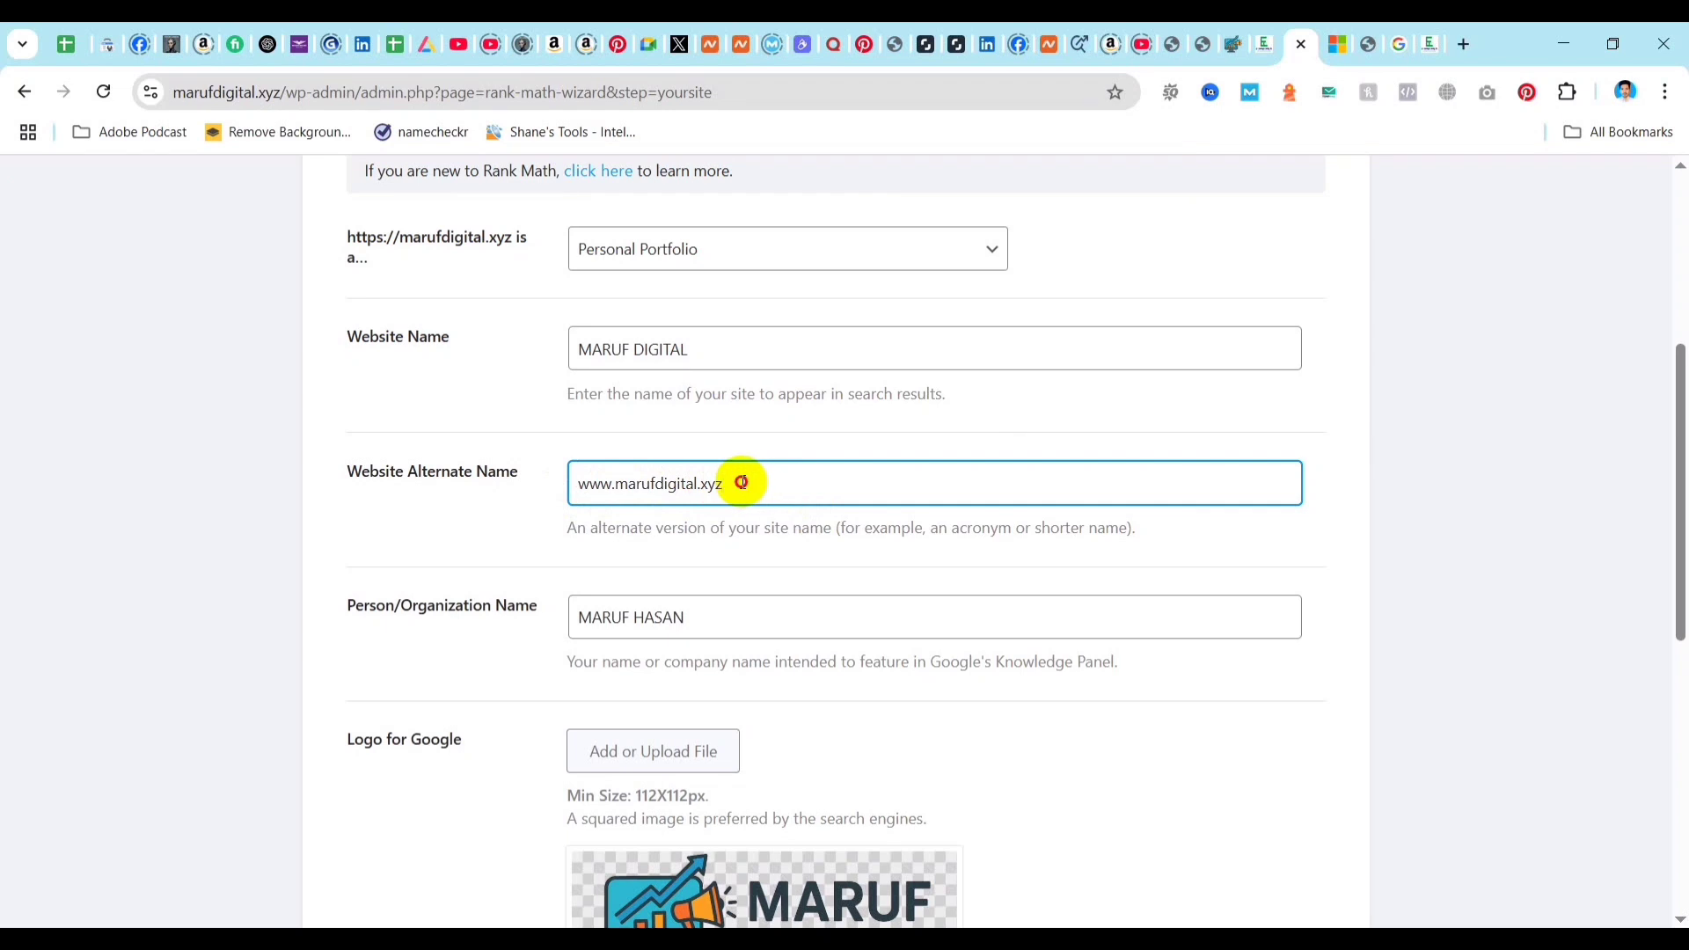
pyautogui.moveTo(739, 483); pyautogui.dragTo(556, 482)
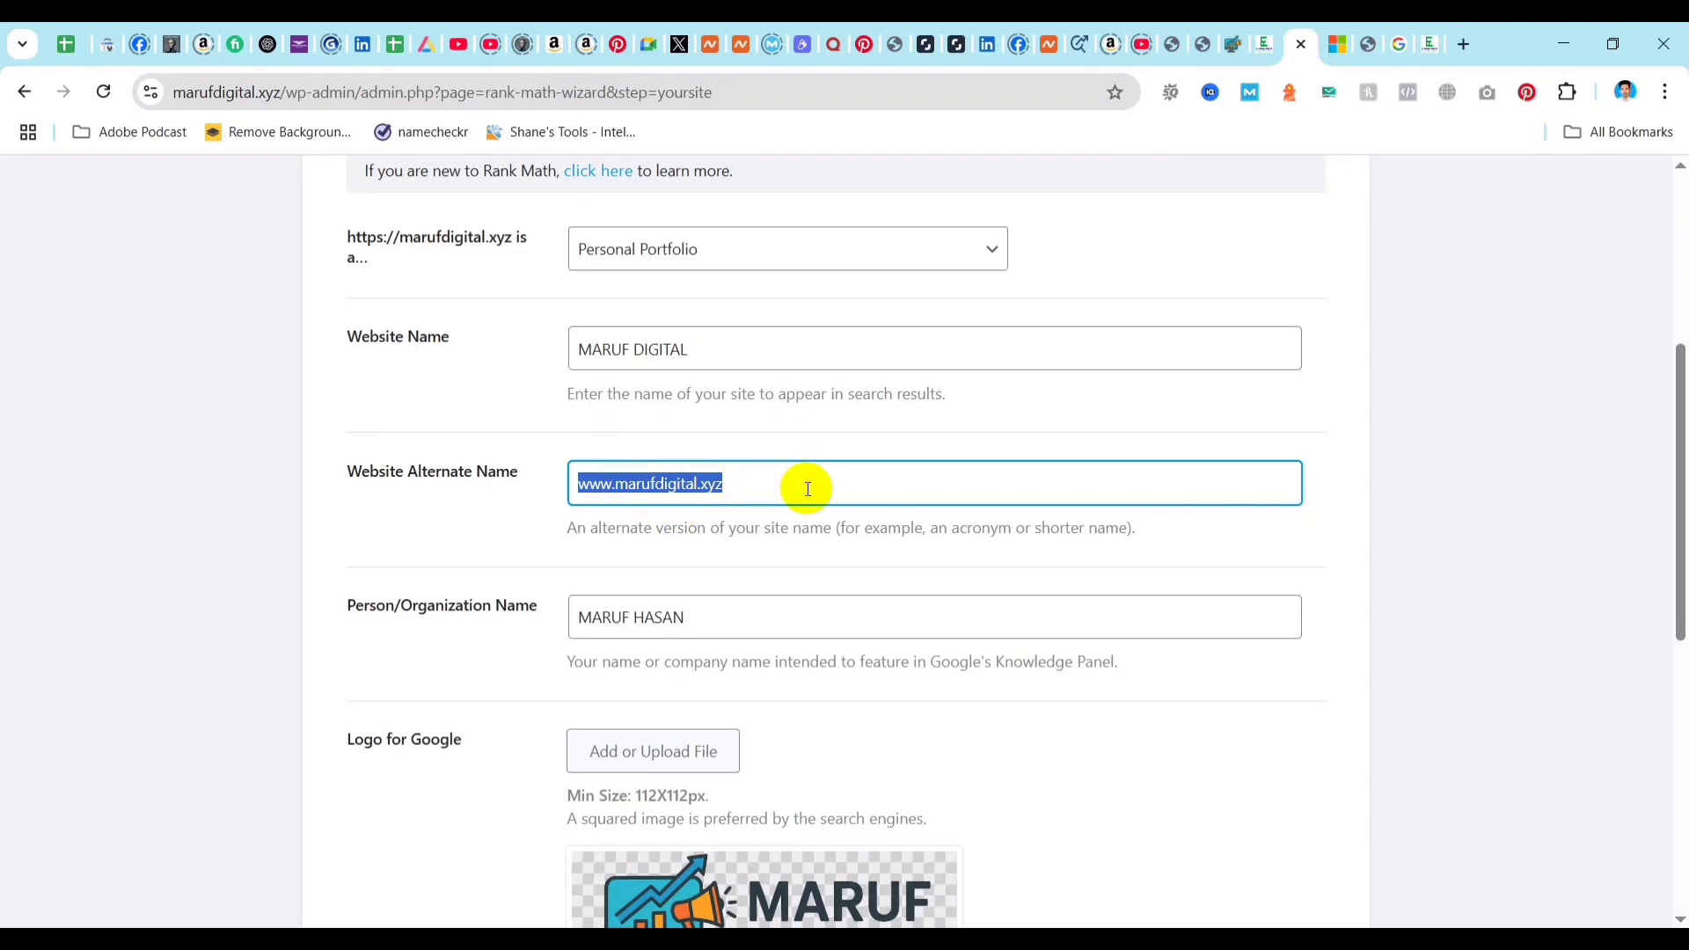
pyautogui.scroll(-2, 851, 489)
pyautogui.click(410, 323)
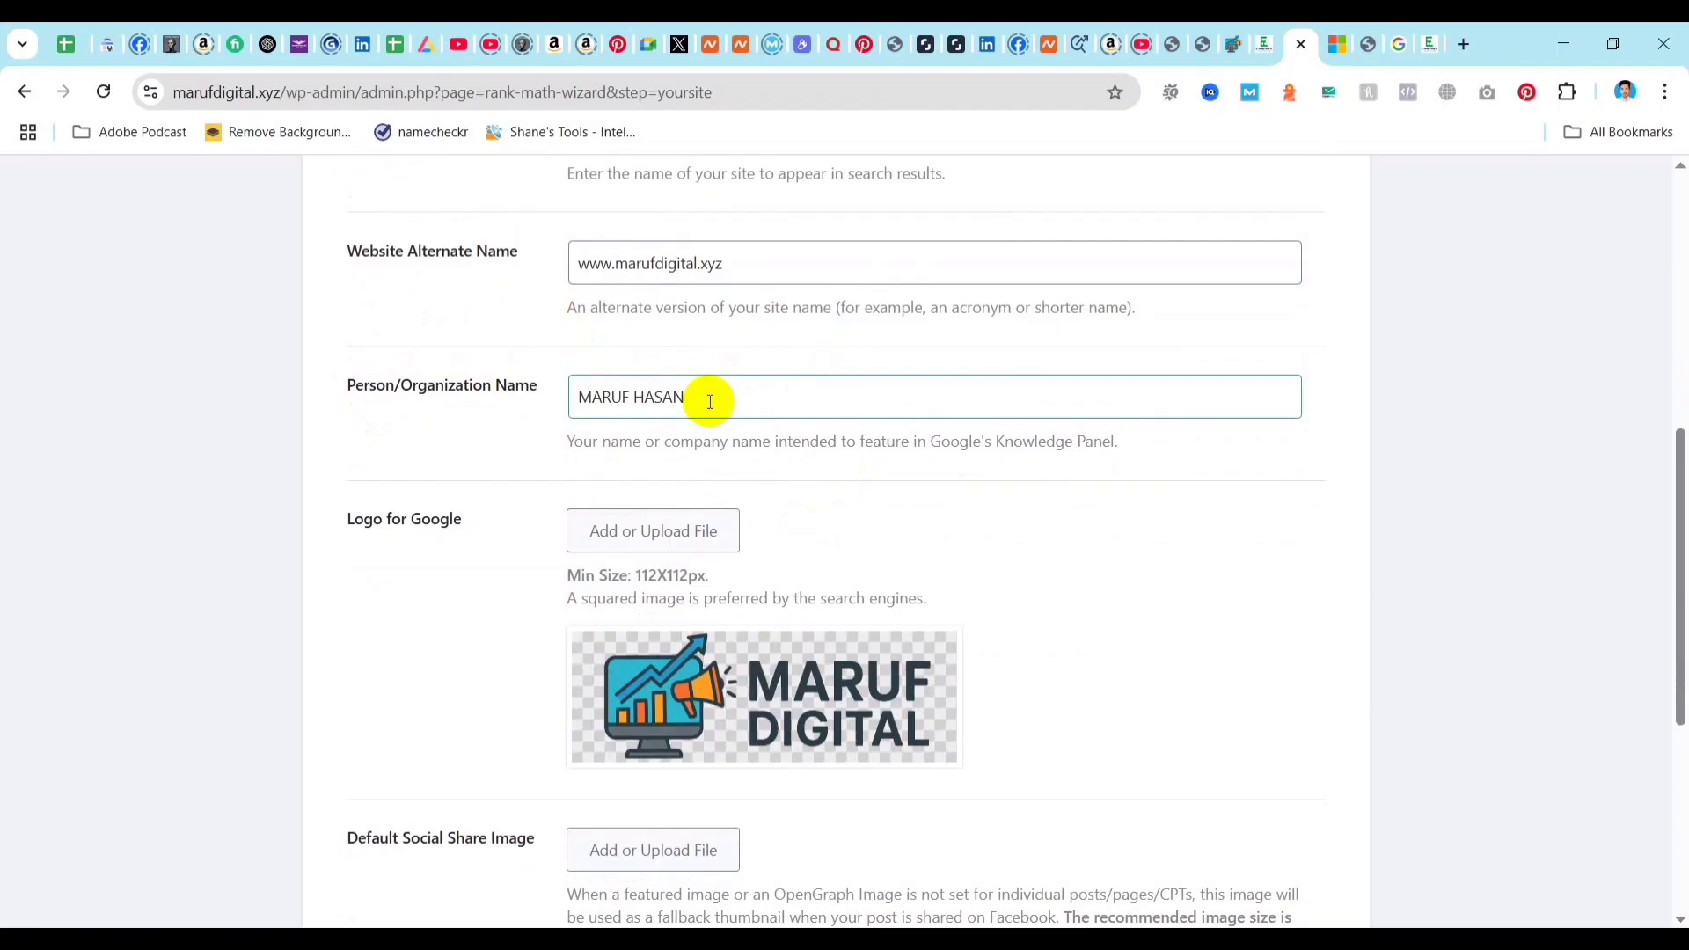
# Check the Google logo and default social share image, and save the site details to continue to the Analytics step.
pyautogui.scroll(-1, 709, 440)
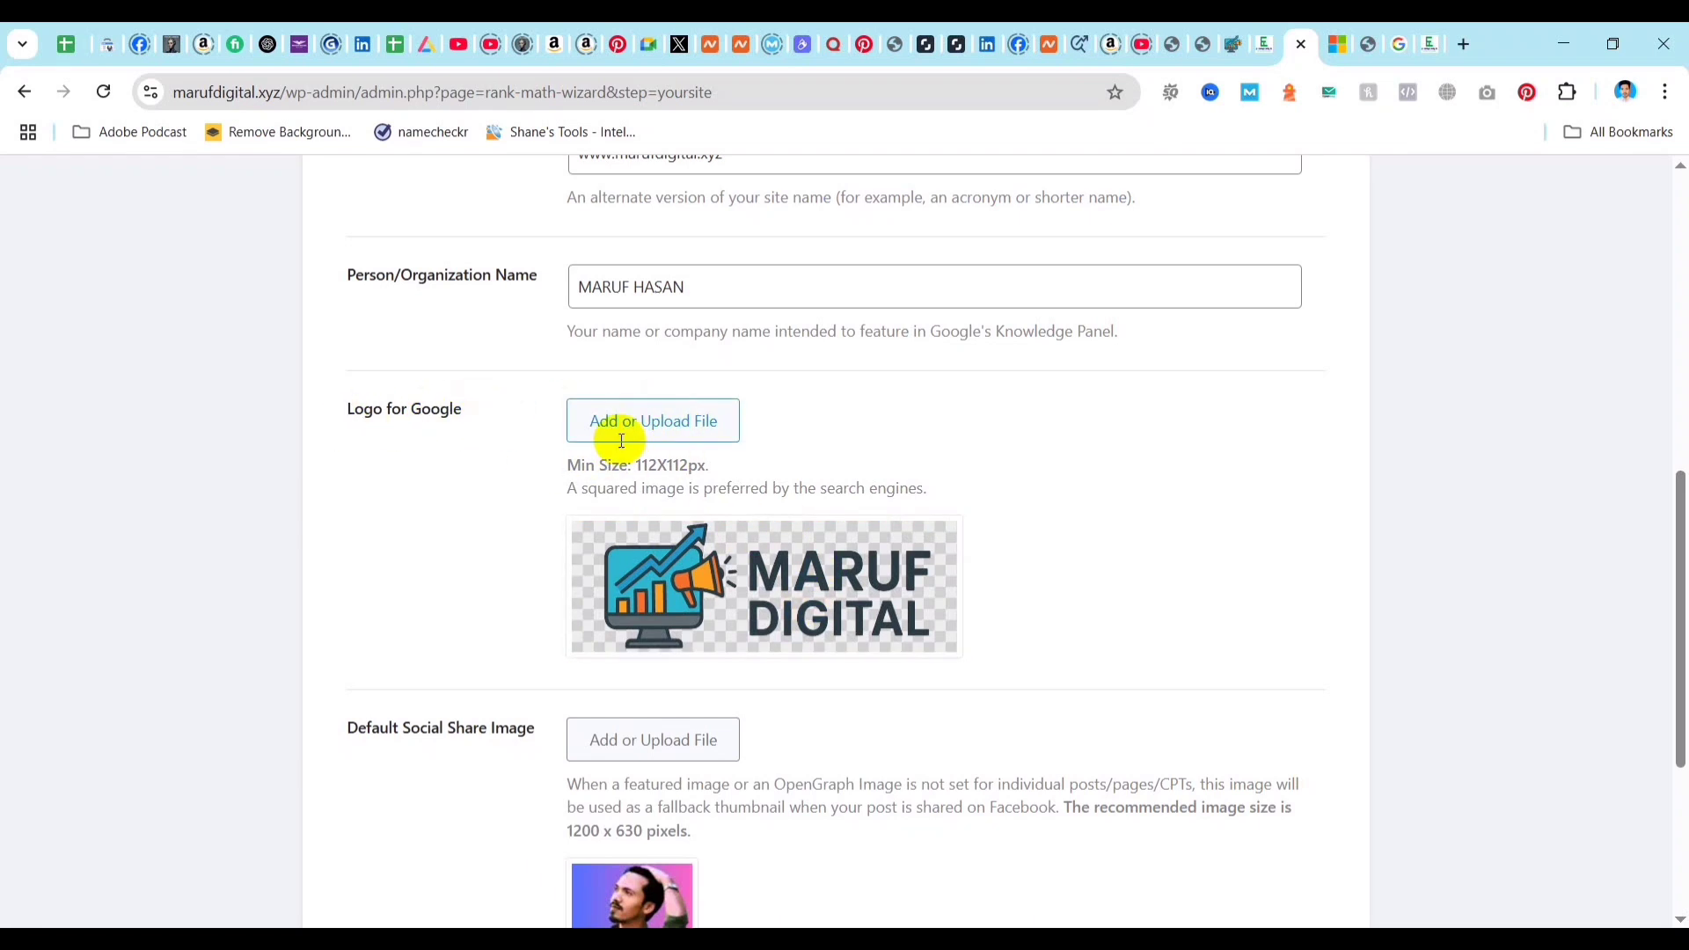
pyautogui.moveTo(782, 583)
pyautogui.moveTo(781, 515)
pyautogui.scroll(-3, 475, 567)
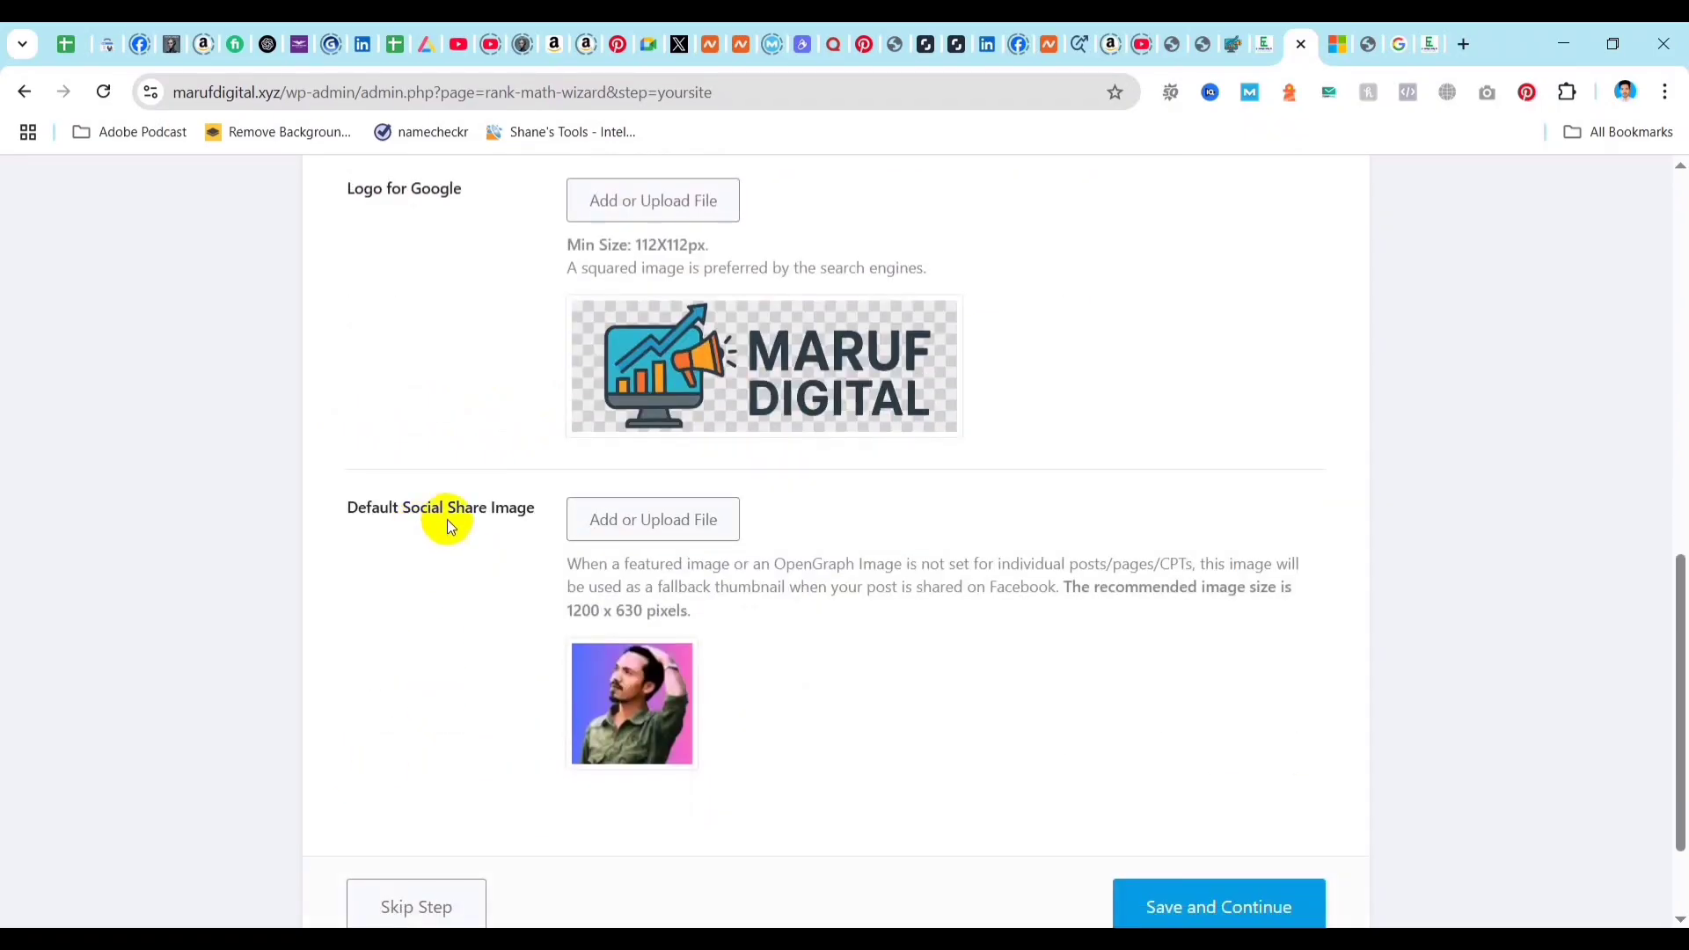
pyautogui.moveTo(655, 712)
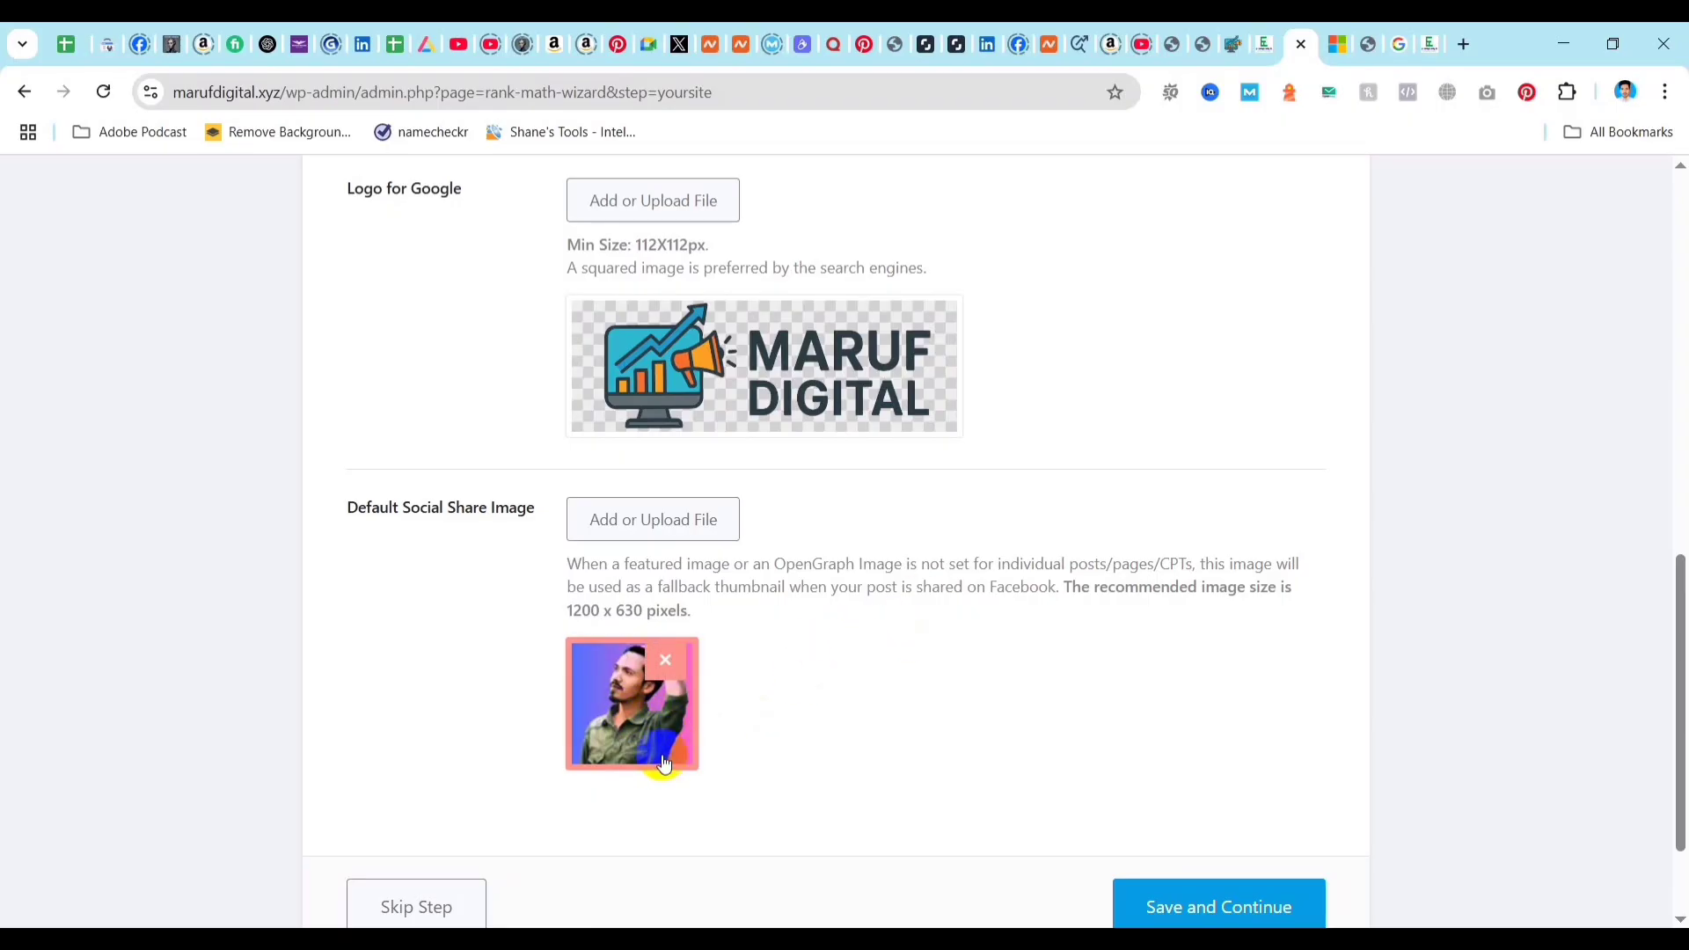
pyautogui.scroll(-1, 859, 698)
pyautogui.scroll(-2, 859, 698)
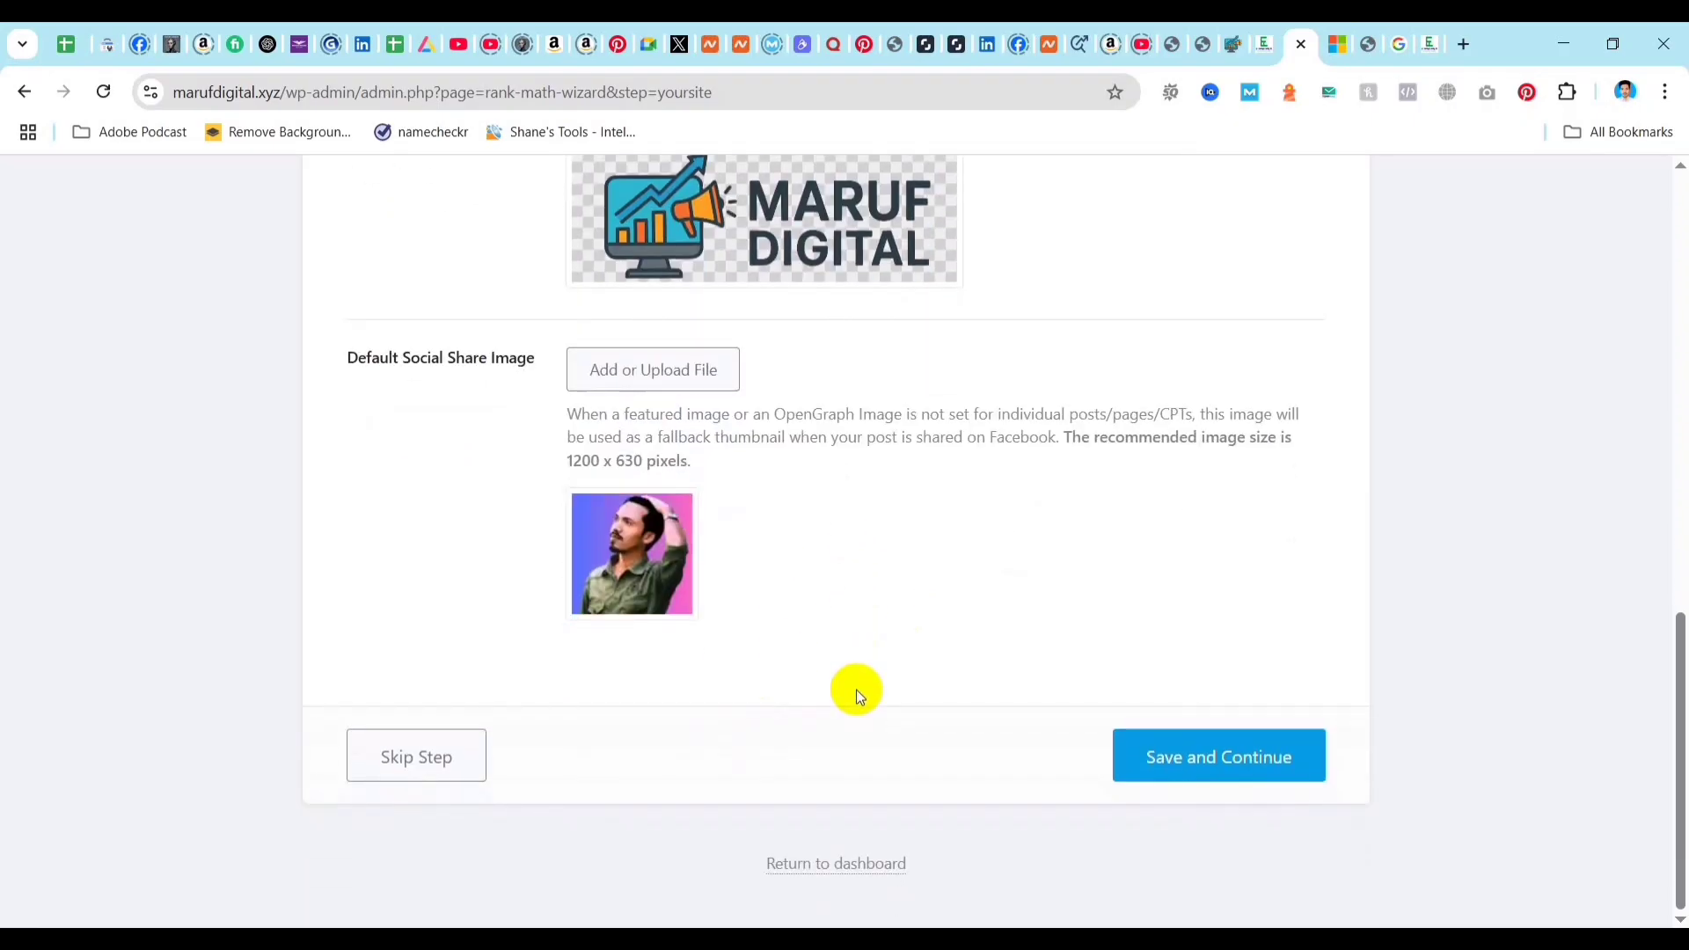
pyautogui.moveTo(664, 563)
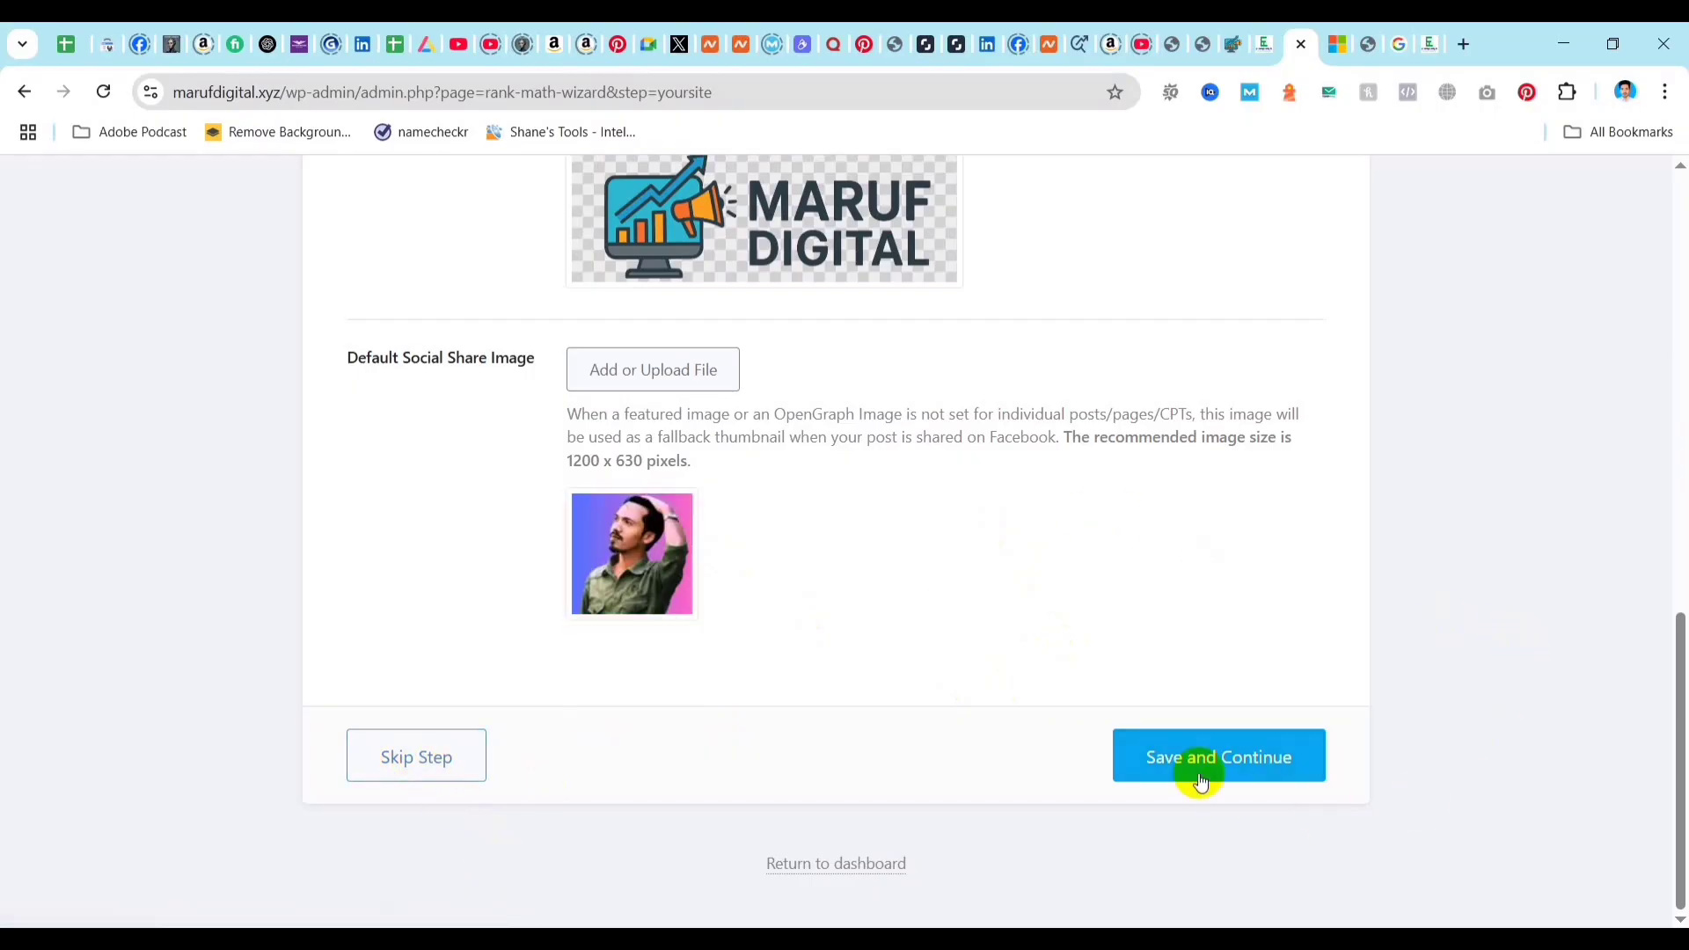
pyautogui.click(1228, 770)
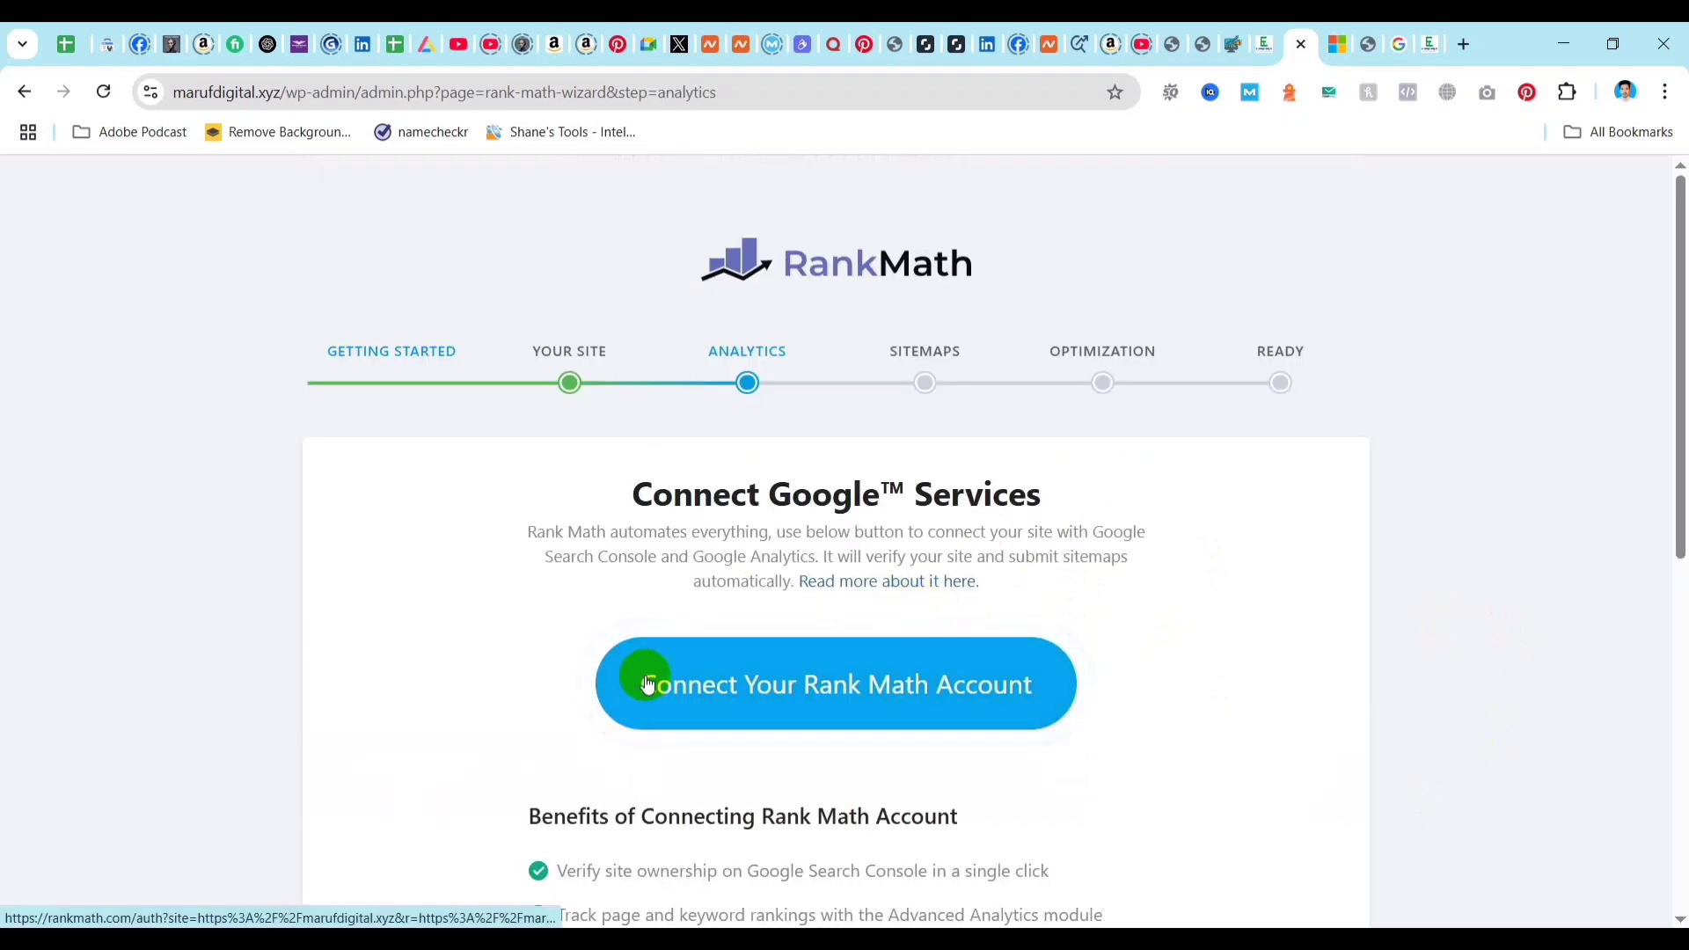
# Pass the Analytics step without connecting a Rank Math account, and save the Sitemap step with its default post types and taxonomies.
pyautogui.scroll(-2, 1072, 695)
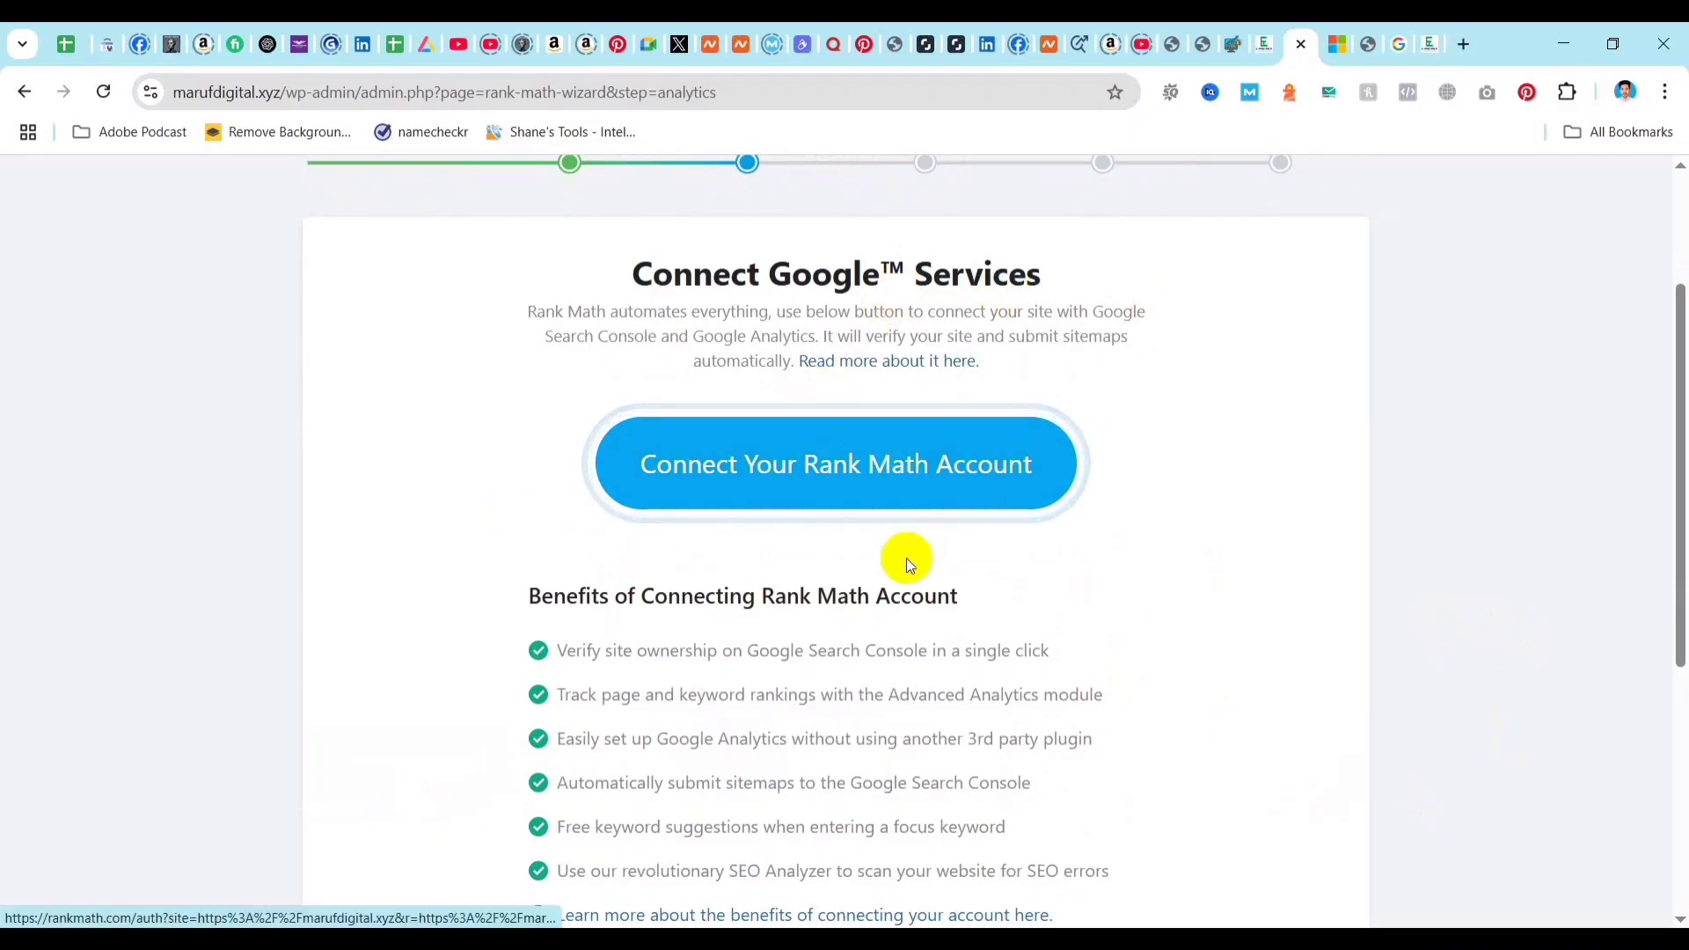
pyautogui.scroll(-3, 906, 558)
pyautogui.scroll(-2, 906, 523)
pyautogui.click(1232, 767)
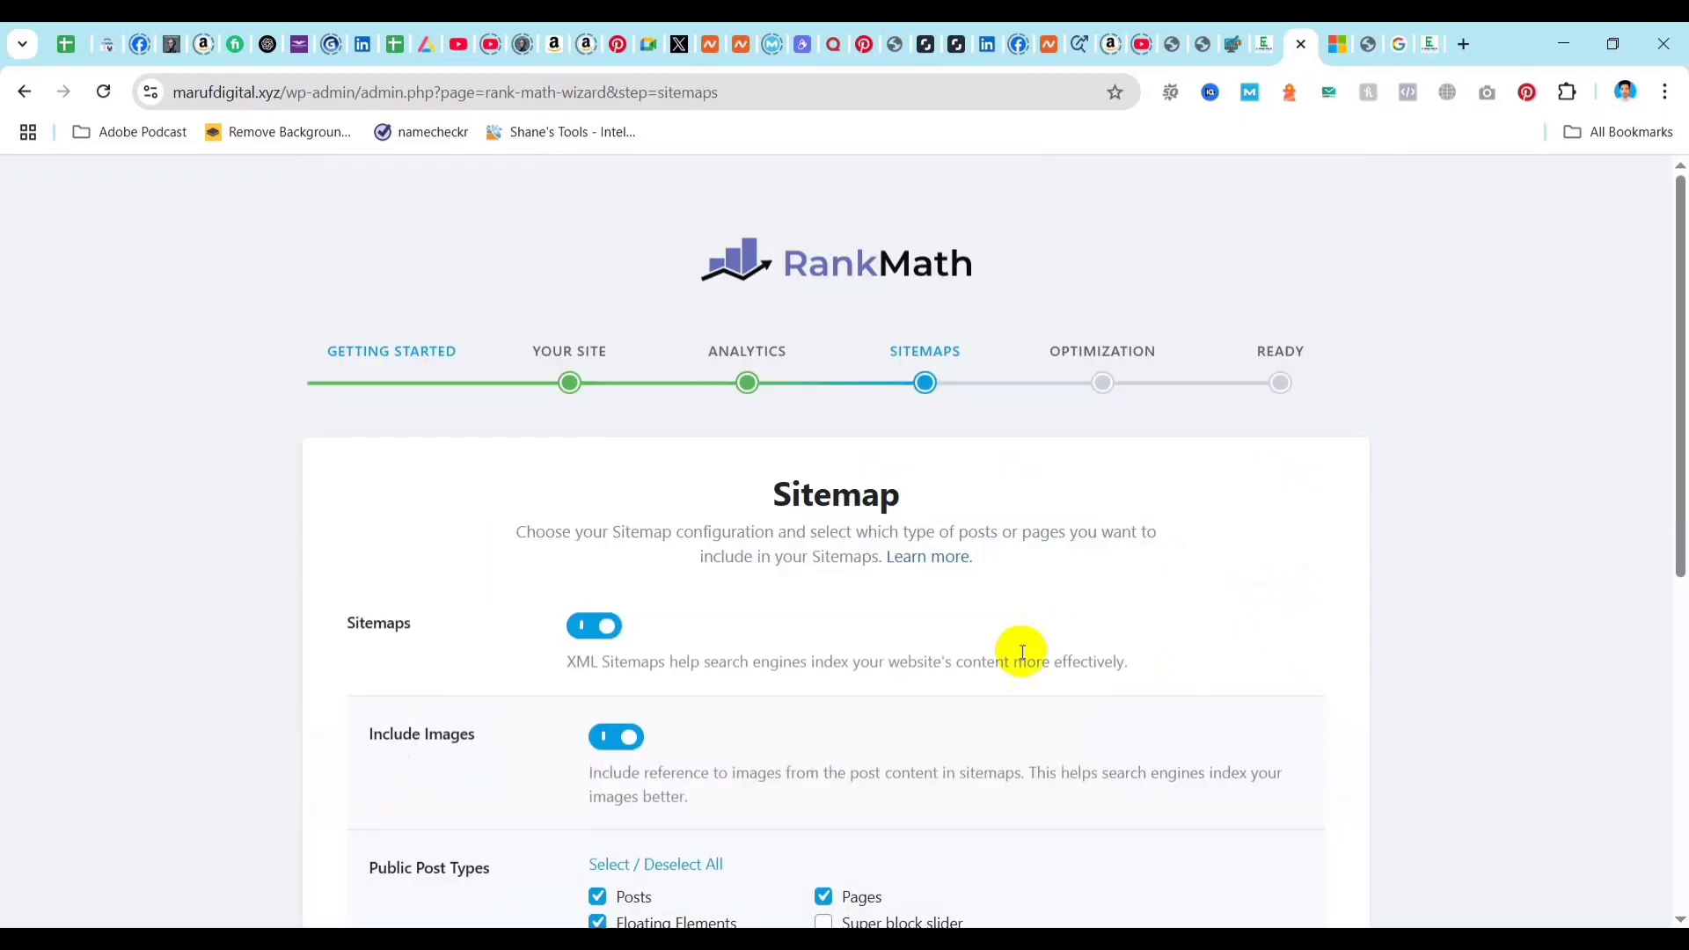
pyautogui.scroll(-7, 878, 563)
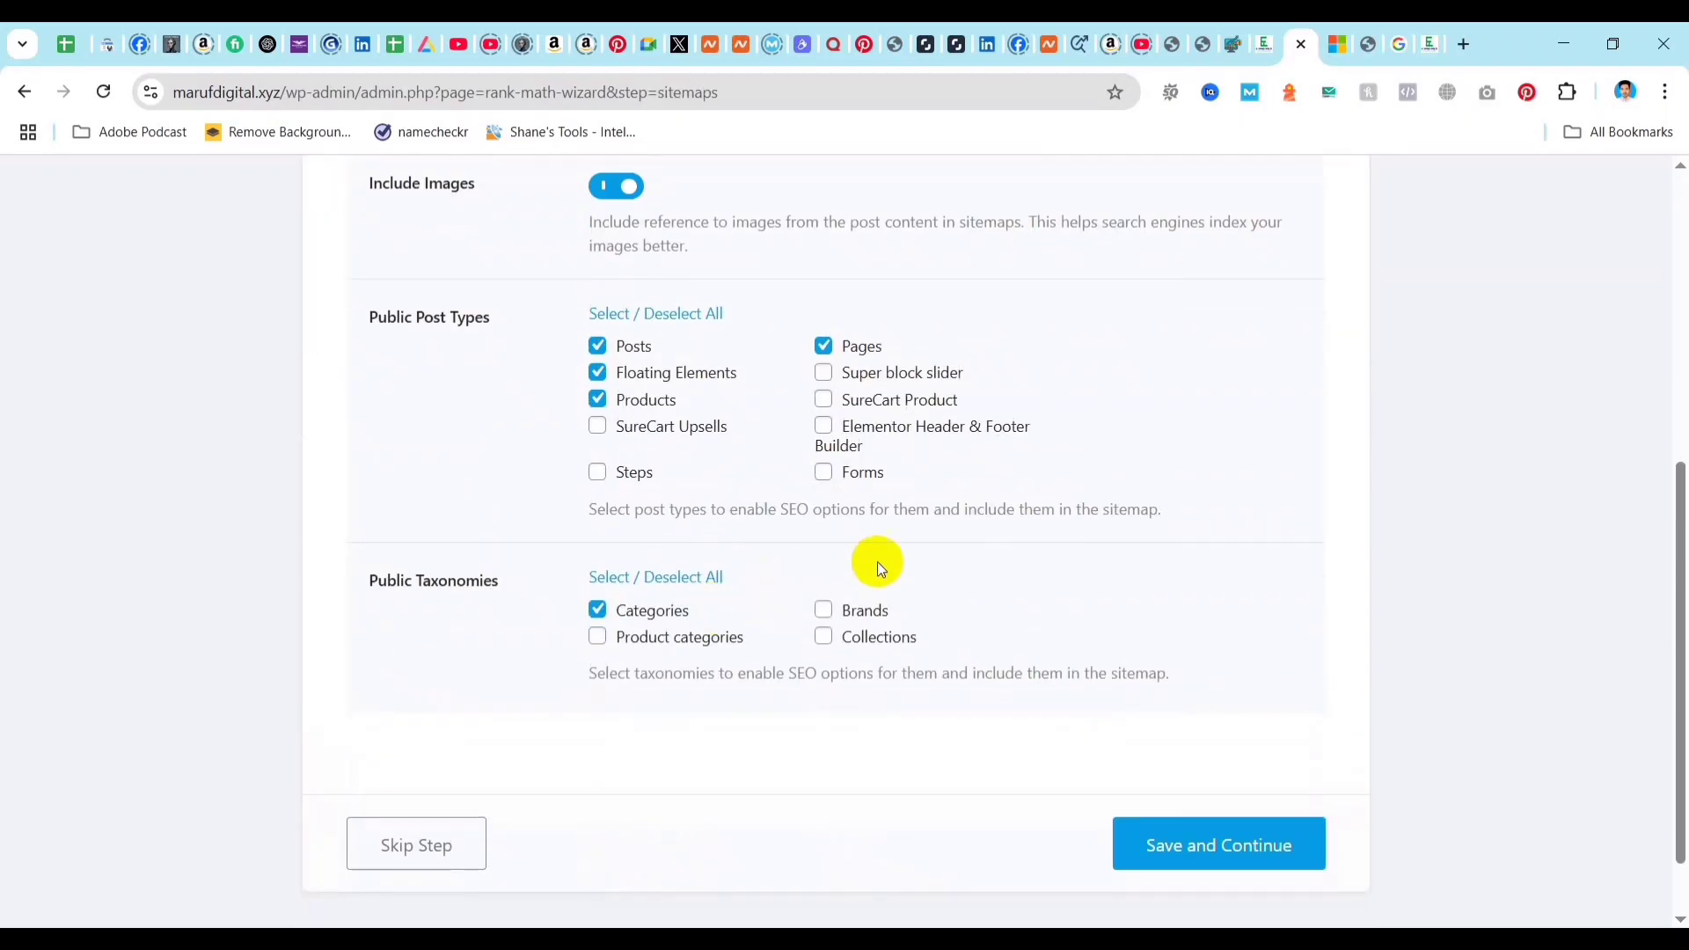
pyautogui.click(1206, 760)
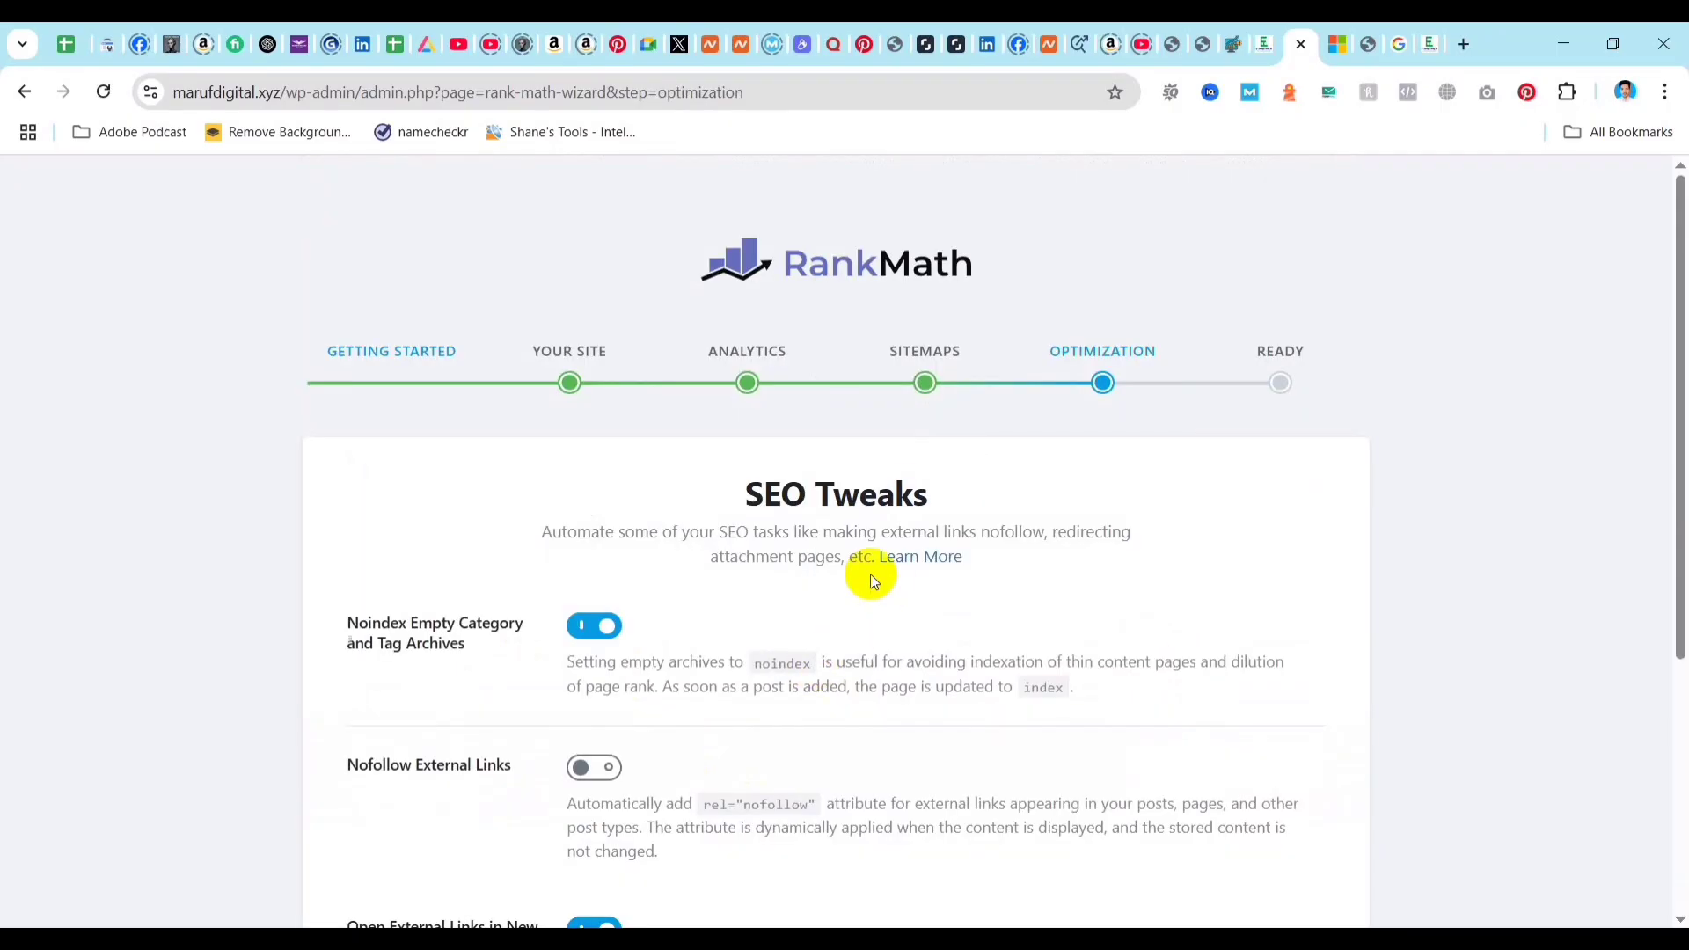
# Try toggling Nofollow External Links and Open External Links in New Tab/Window in the SEO Tweaks, restoring each setting.
pyautogui.scroll(-3, 800, 572)
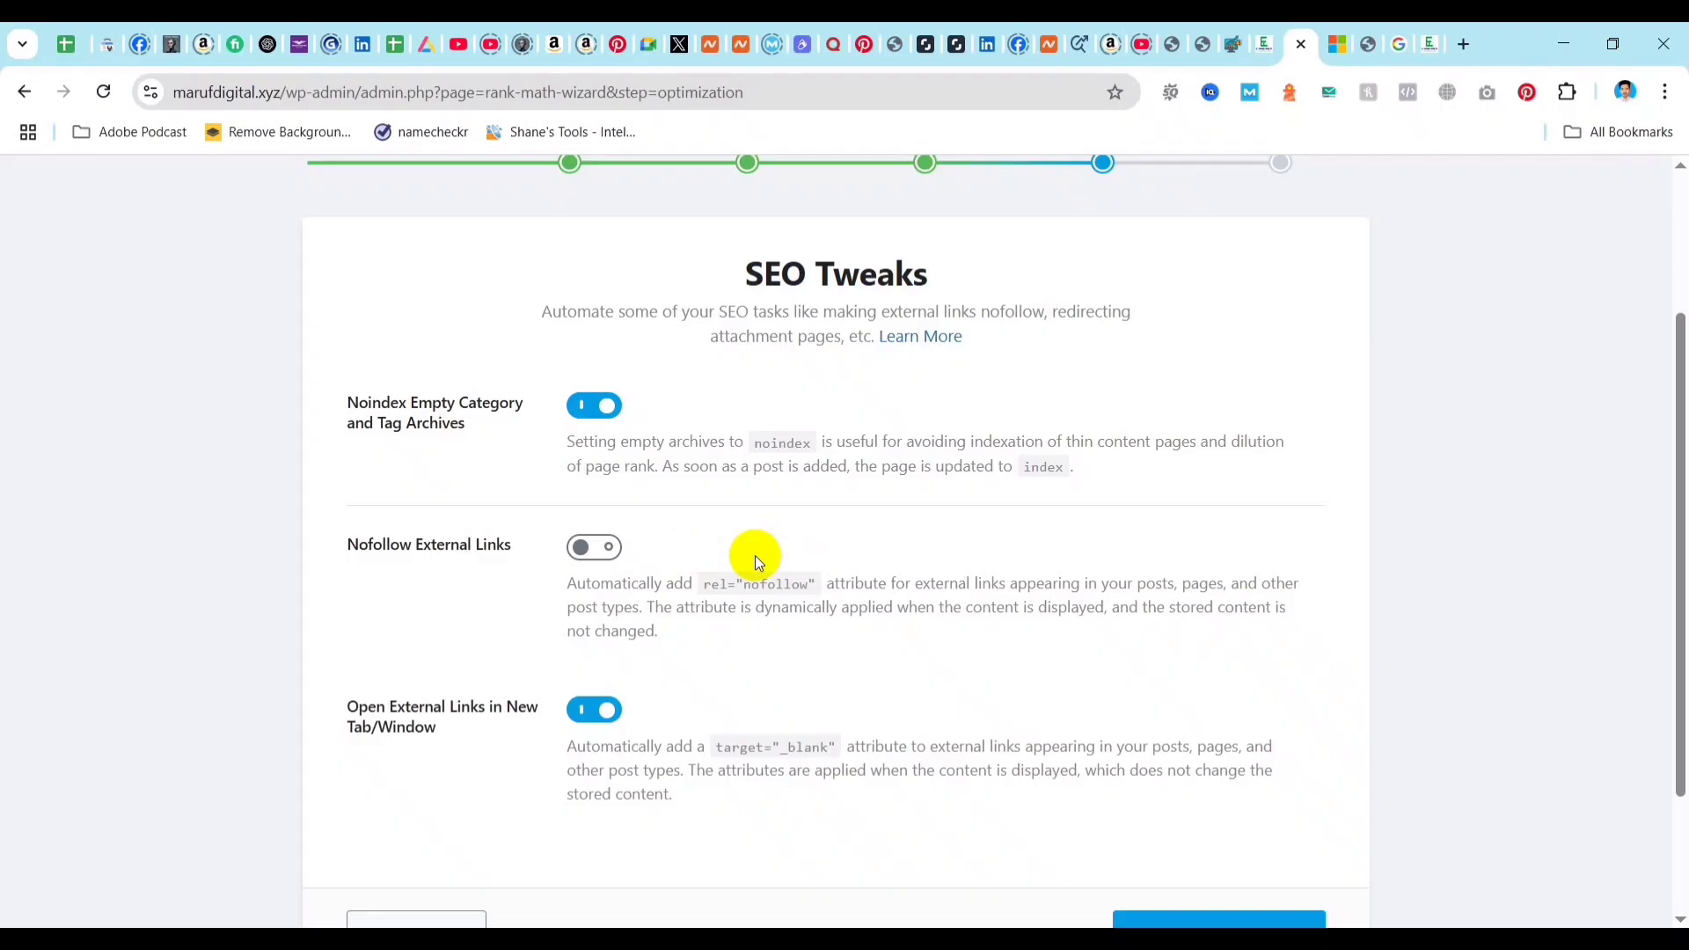
pyautogui.click(593, 549)
pyautogui.click(596, 544)
pyautogui.click(589, 713)
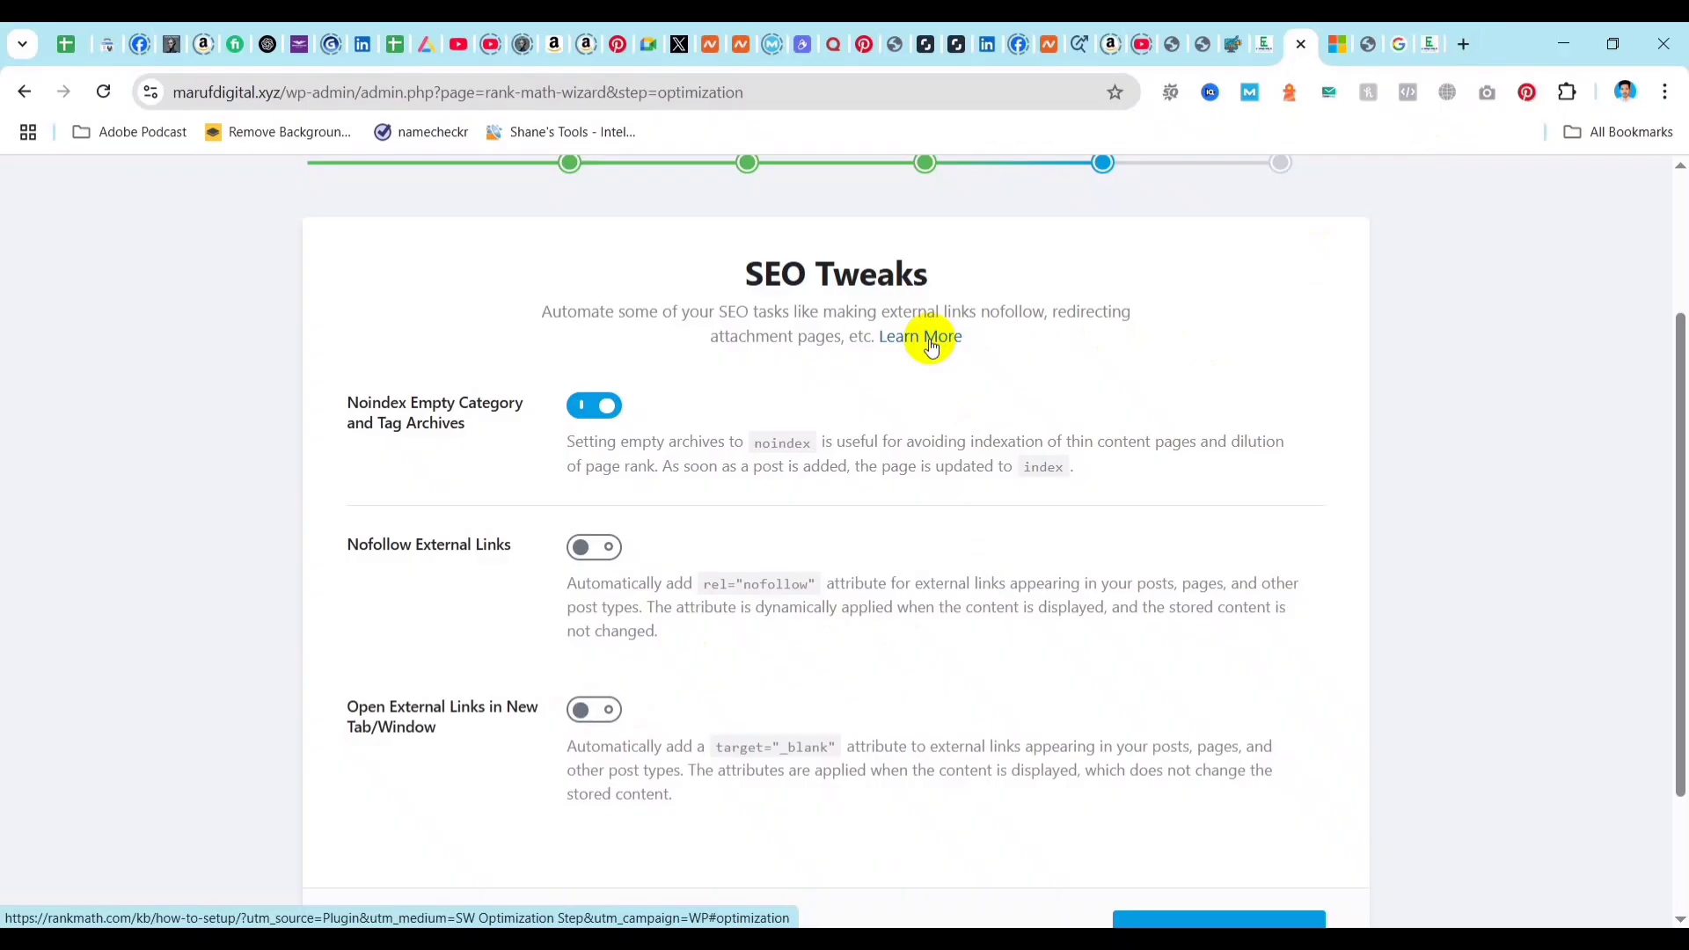
pyautogui.click(589, 711)
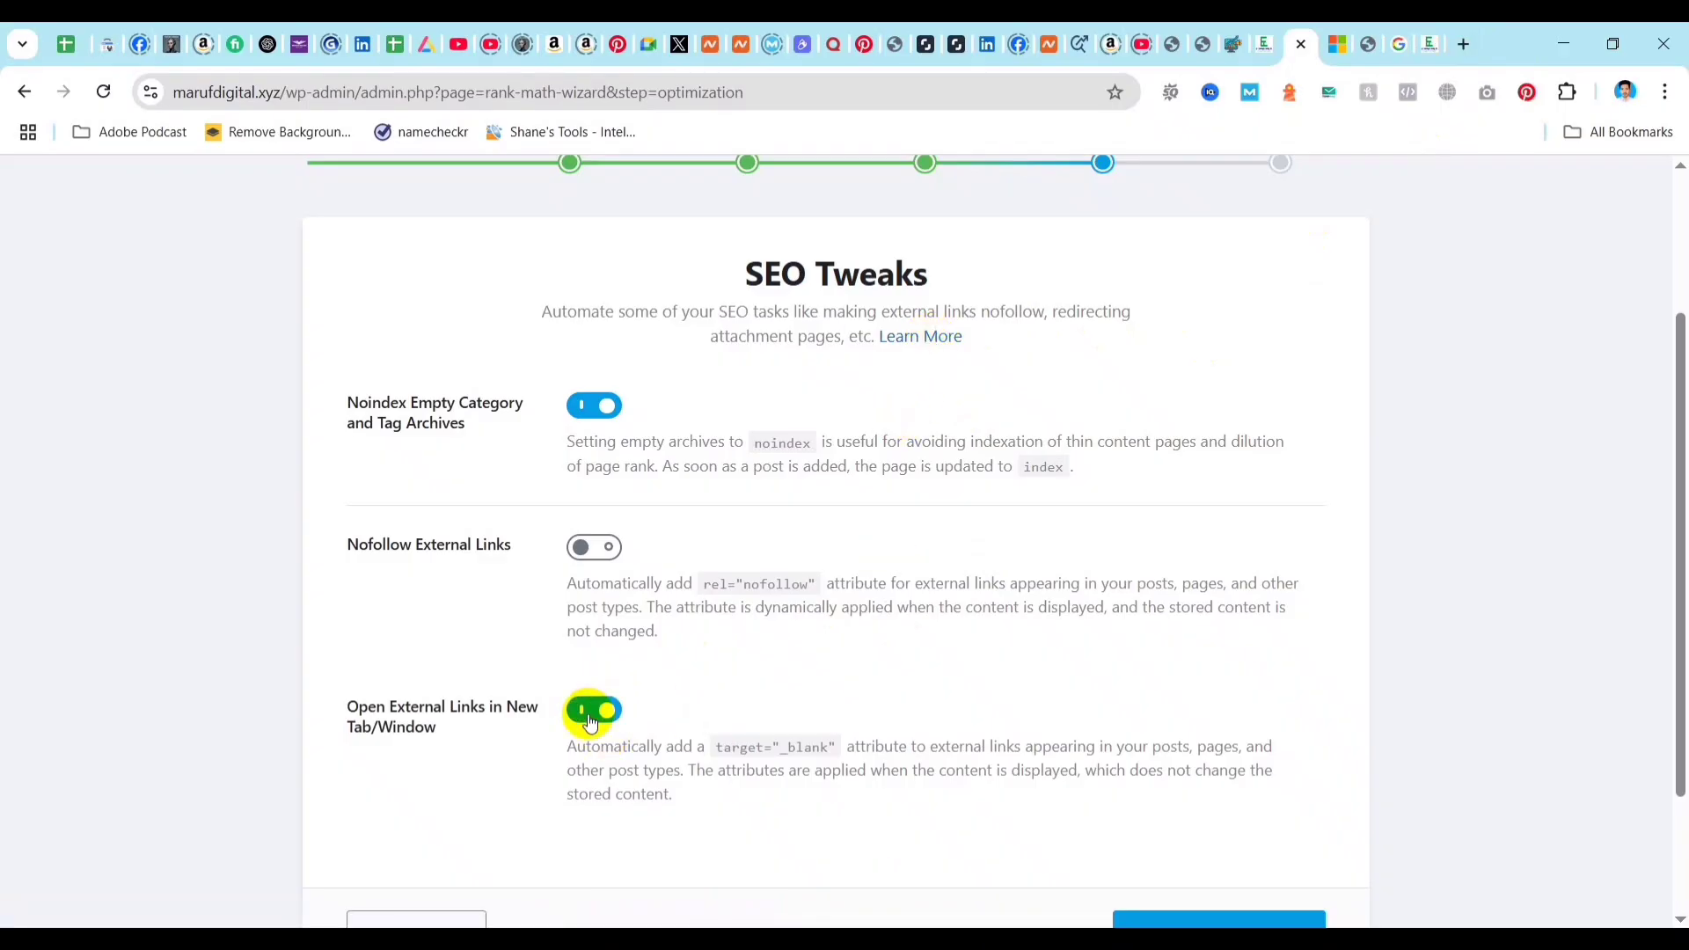
# Save the SEO Tweaks and continue from the Ready page to the advanced setup options.
pyautogui.scroll(-1, 1096, 672)
pyautogui.scroll(-3, 1096, 672)
pyautogui.click(1198, 760)
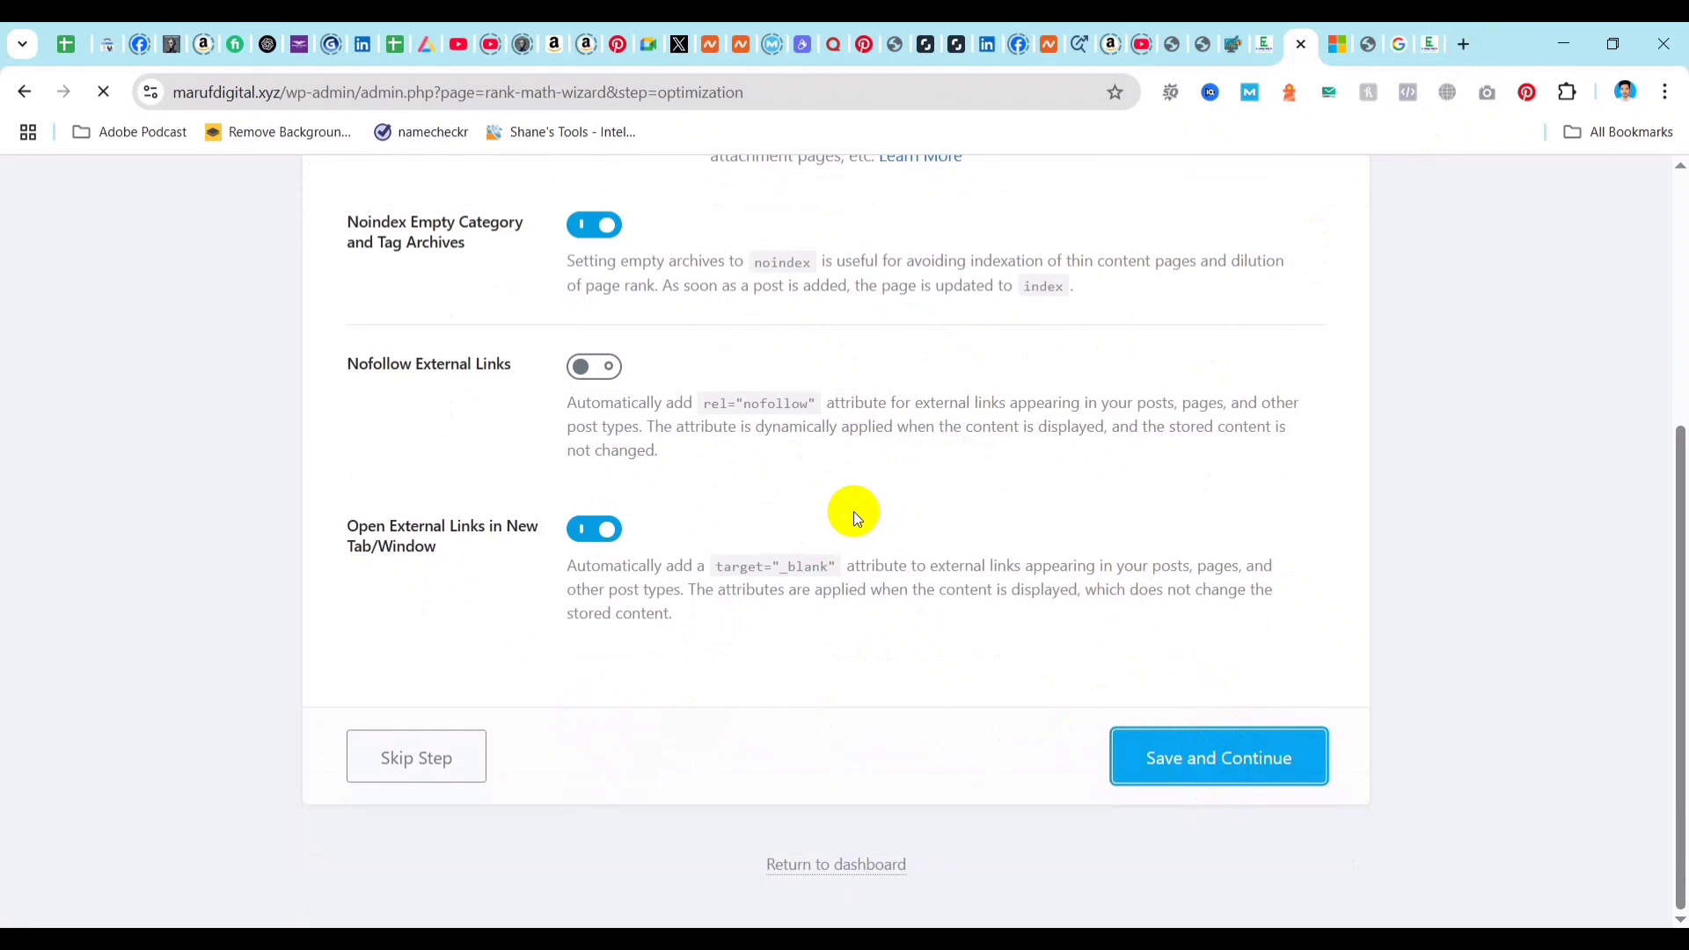
pyautogui.scroll(-2, 1179, 527)
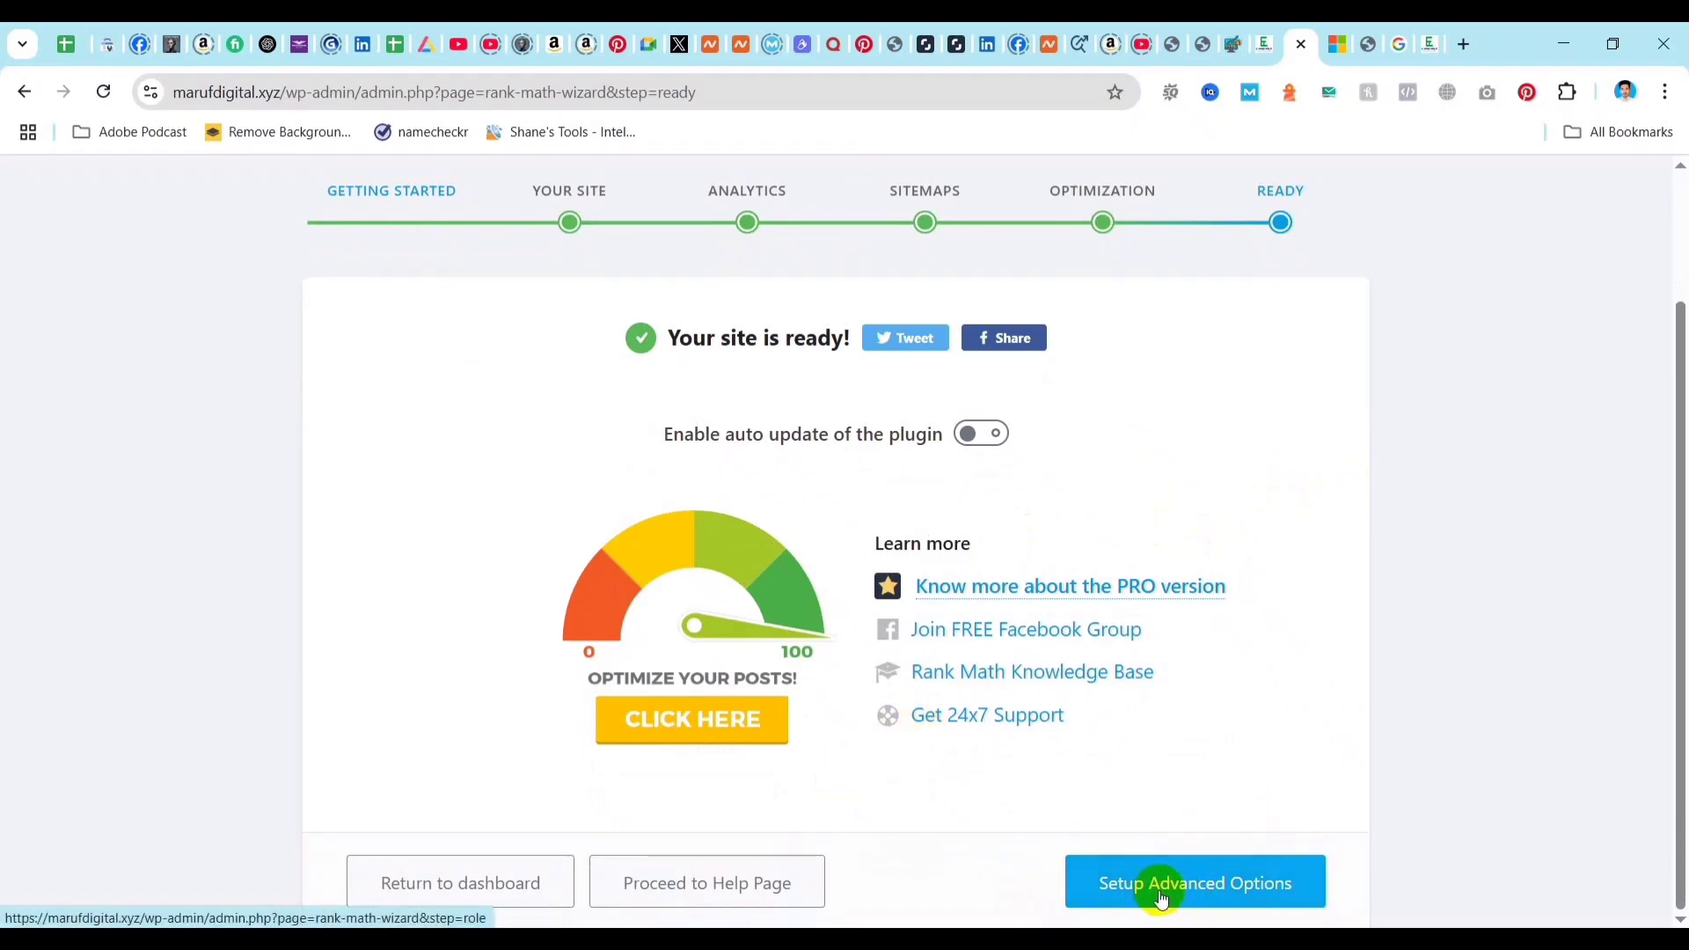
pyautogui.click(1253, 886)
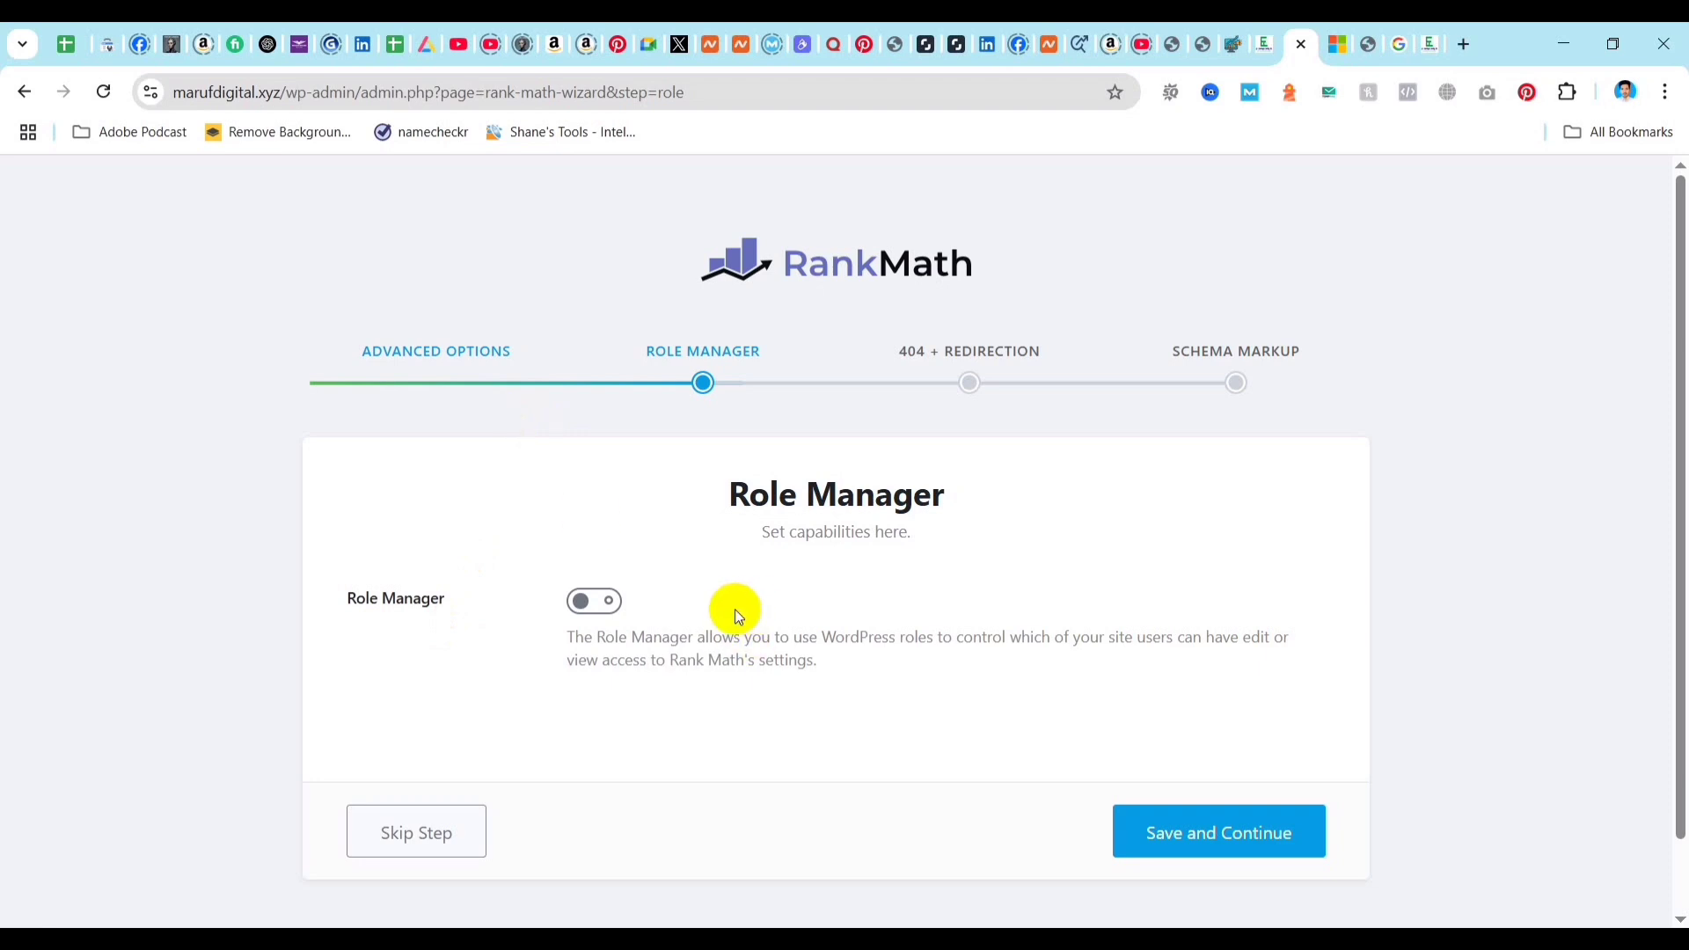
# Try enabling the Role Manager, look through the Administrator, Editor and Author capabilities, and switch it back off.
pyautogui.click(604, 607)
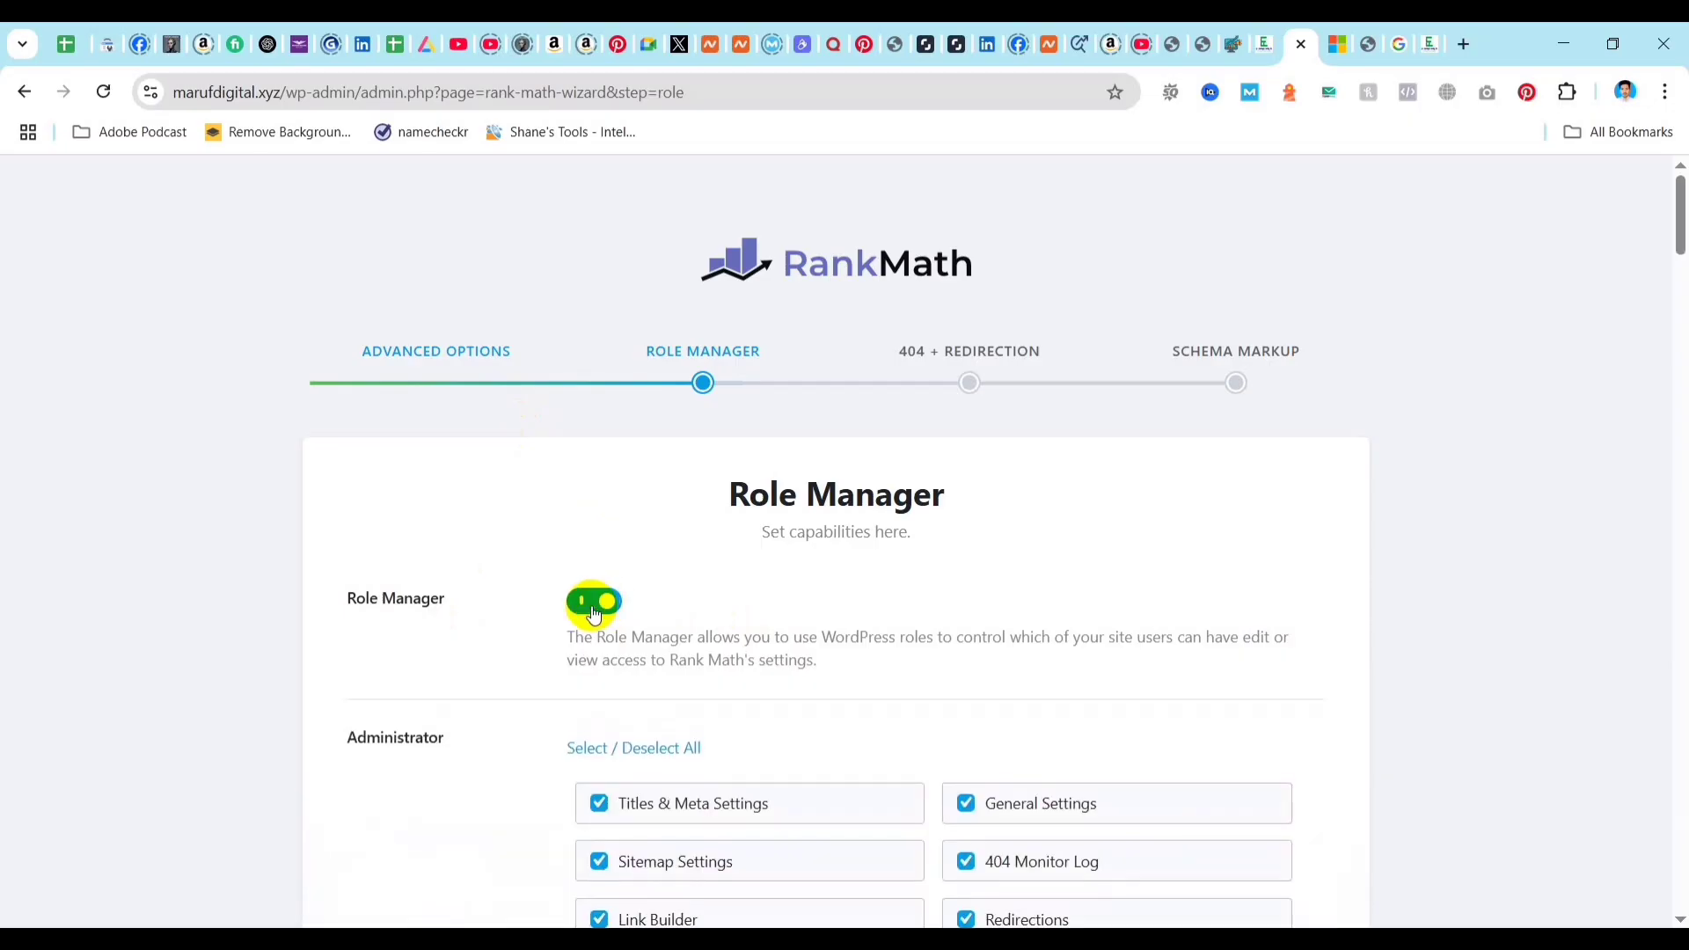
pyautogui.scroll(-4, 754, 742)
pyautogui.scroll(-10, 741, 525)
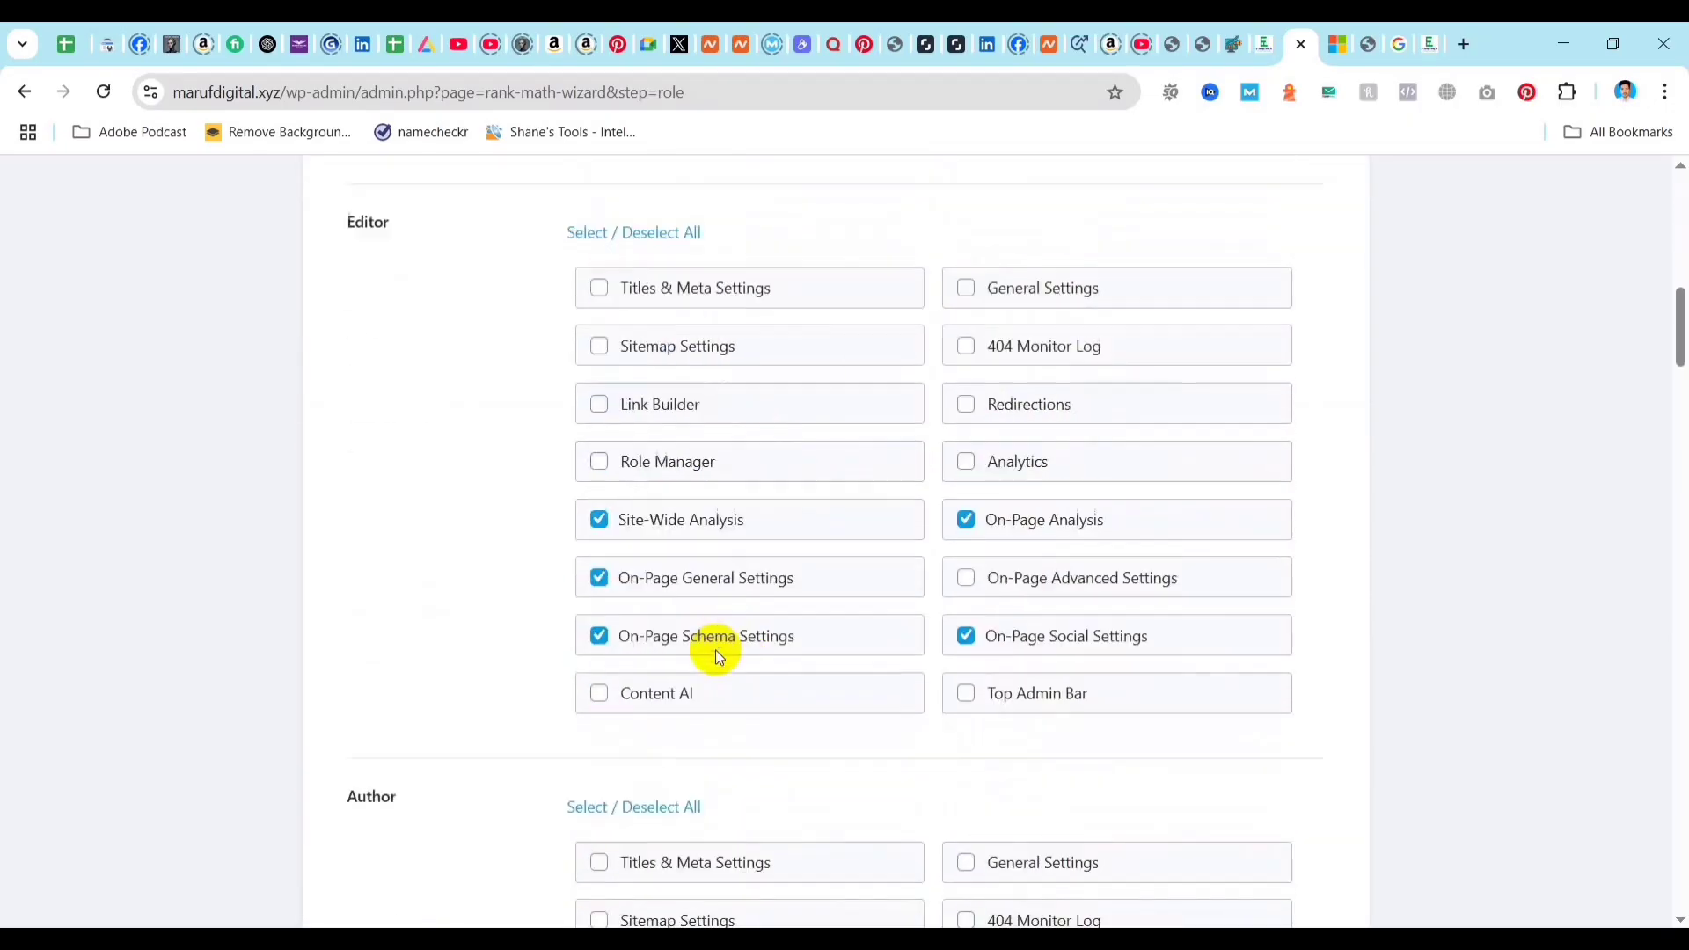
pyautogui.scroll(8, 517, 625)
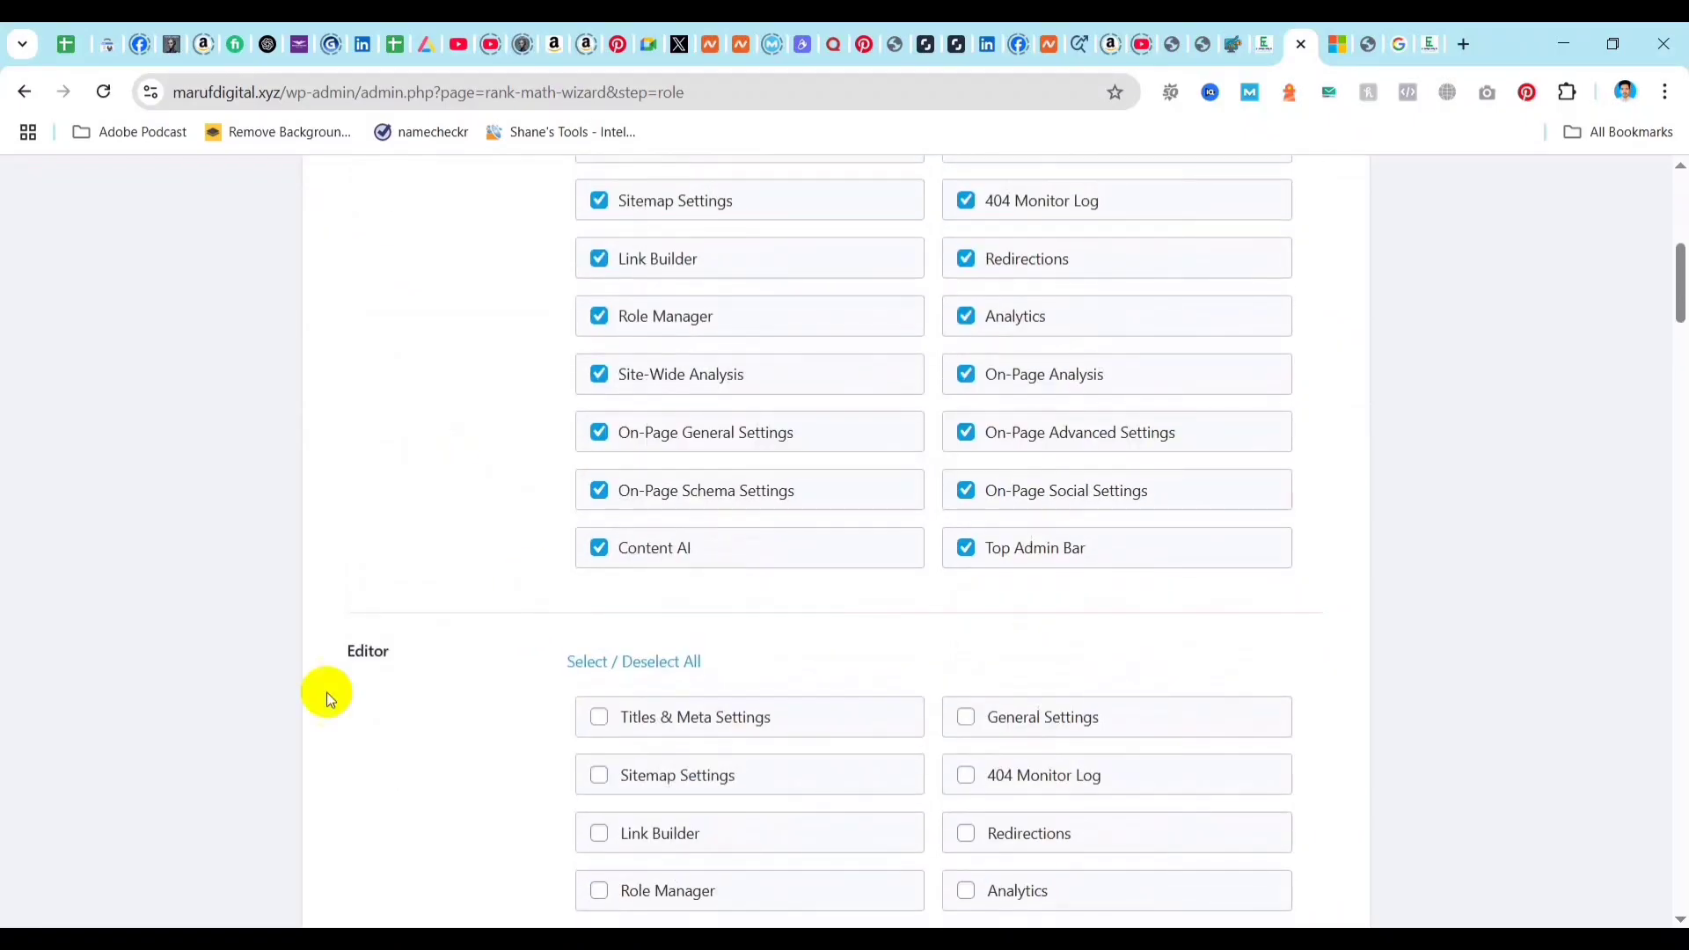
pyautogui.scroll(6, 628, 747)
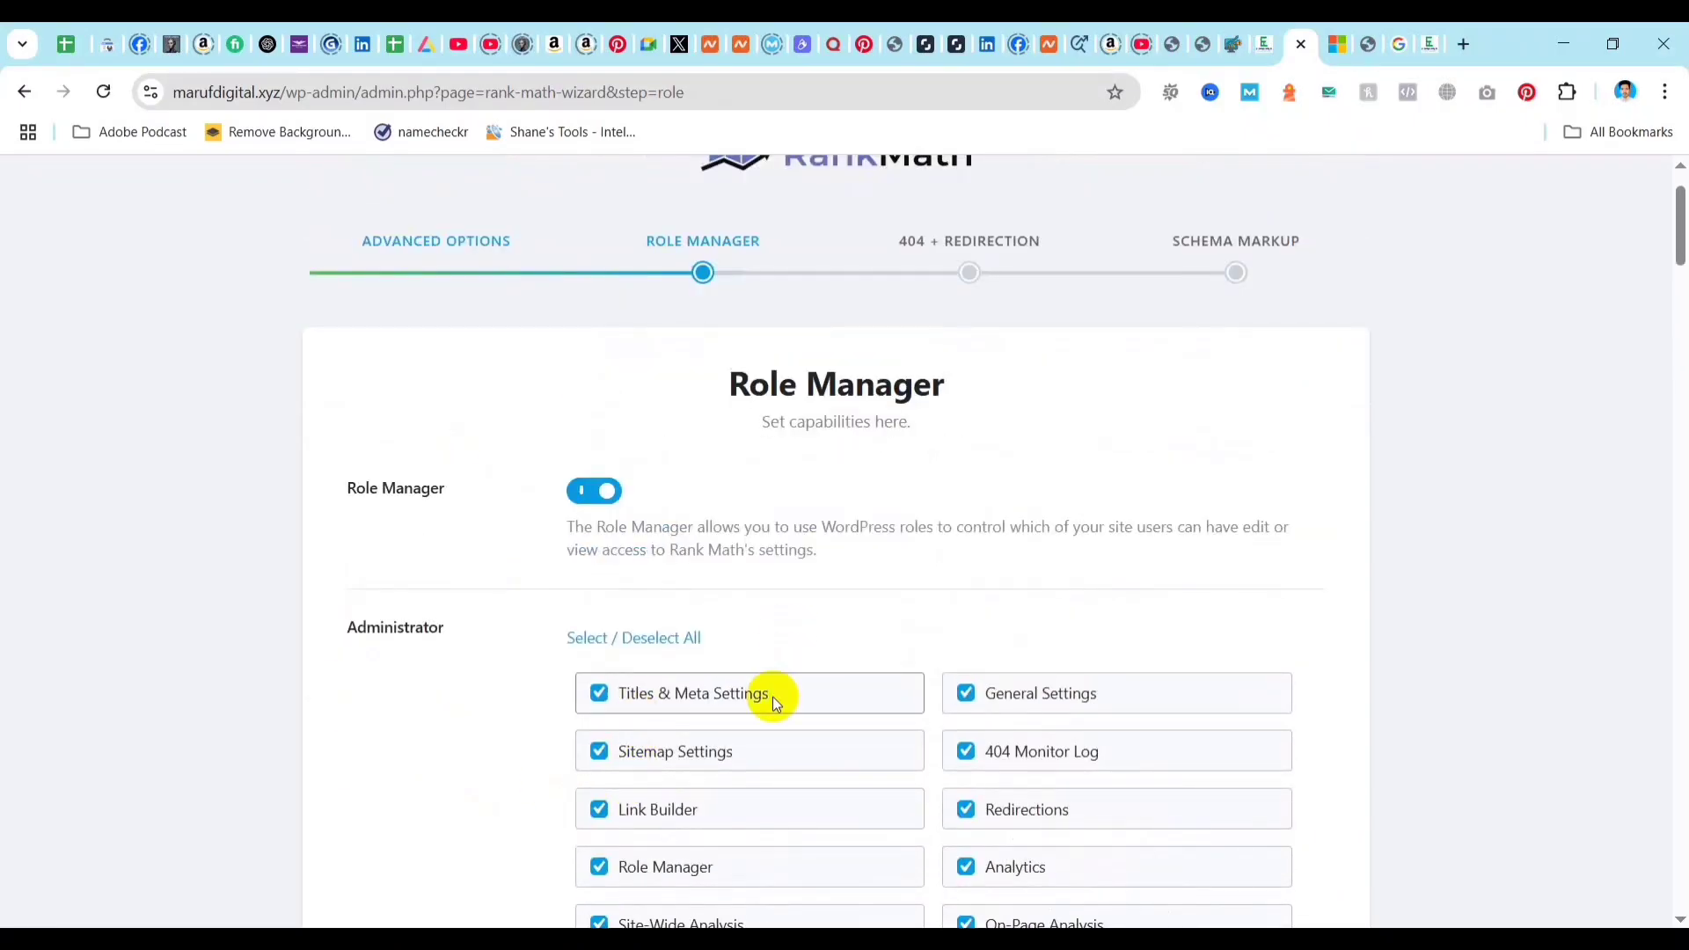
pyautogui.scroll(-5, 541, 561)
pyautogui.scroll(6, 737, 604)
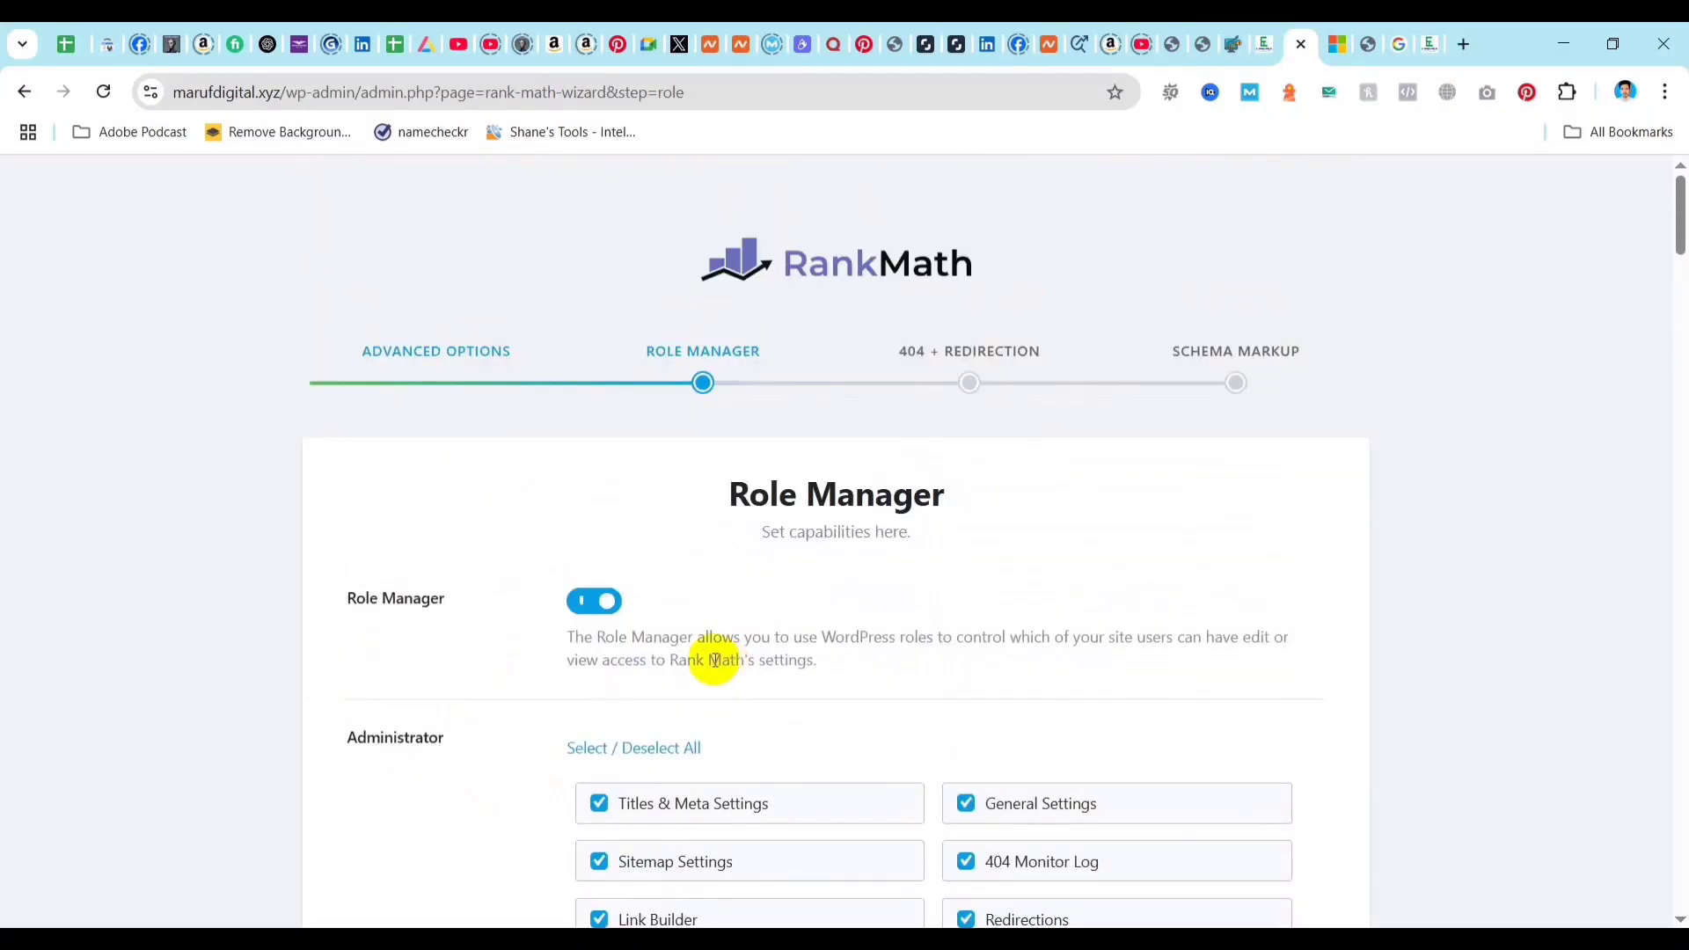
pyautogui.click(594, 607)
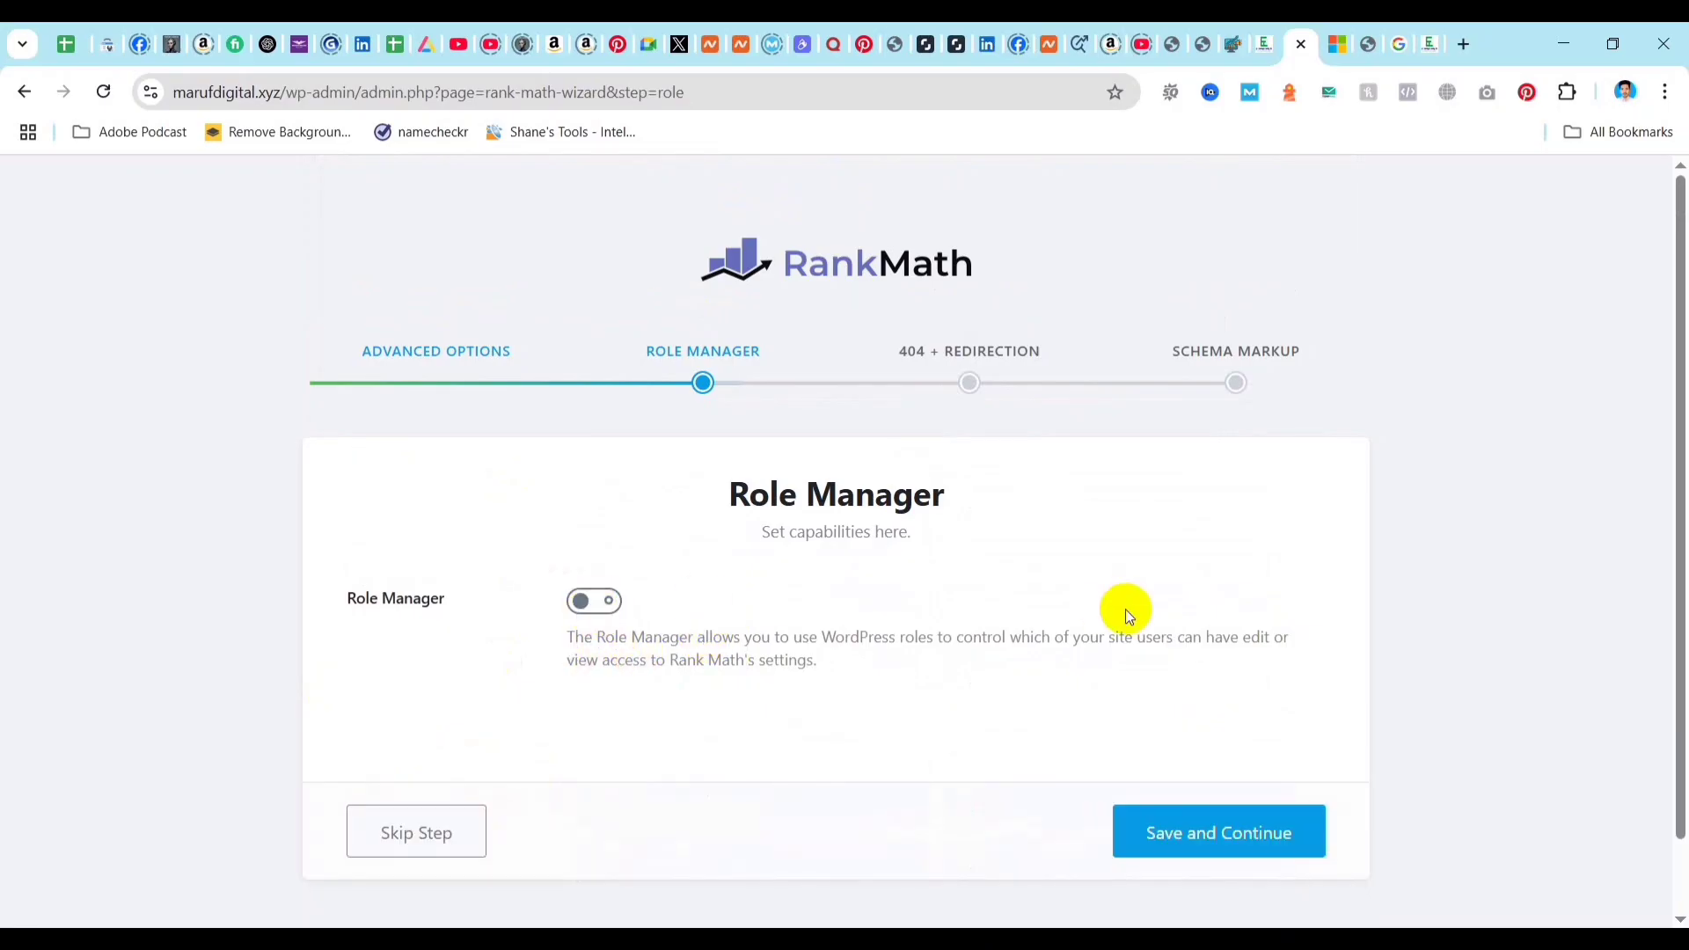
# Save the Role Manager step, and save the 404 + Redirection step with 404 Monitor and Redirections enabled.
pyautogui.click(1217, 840)
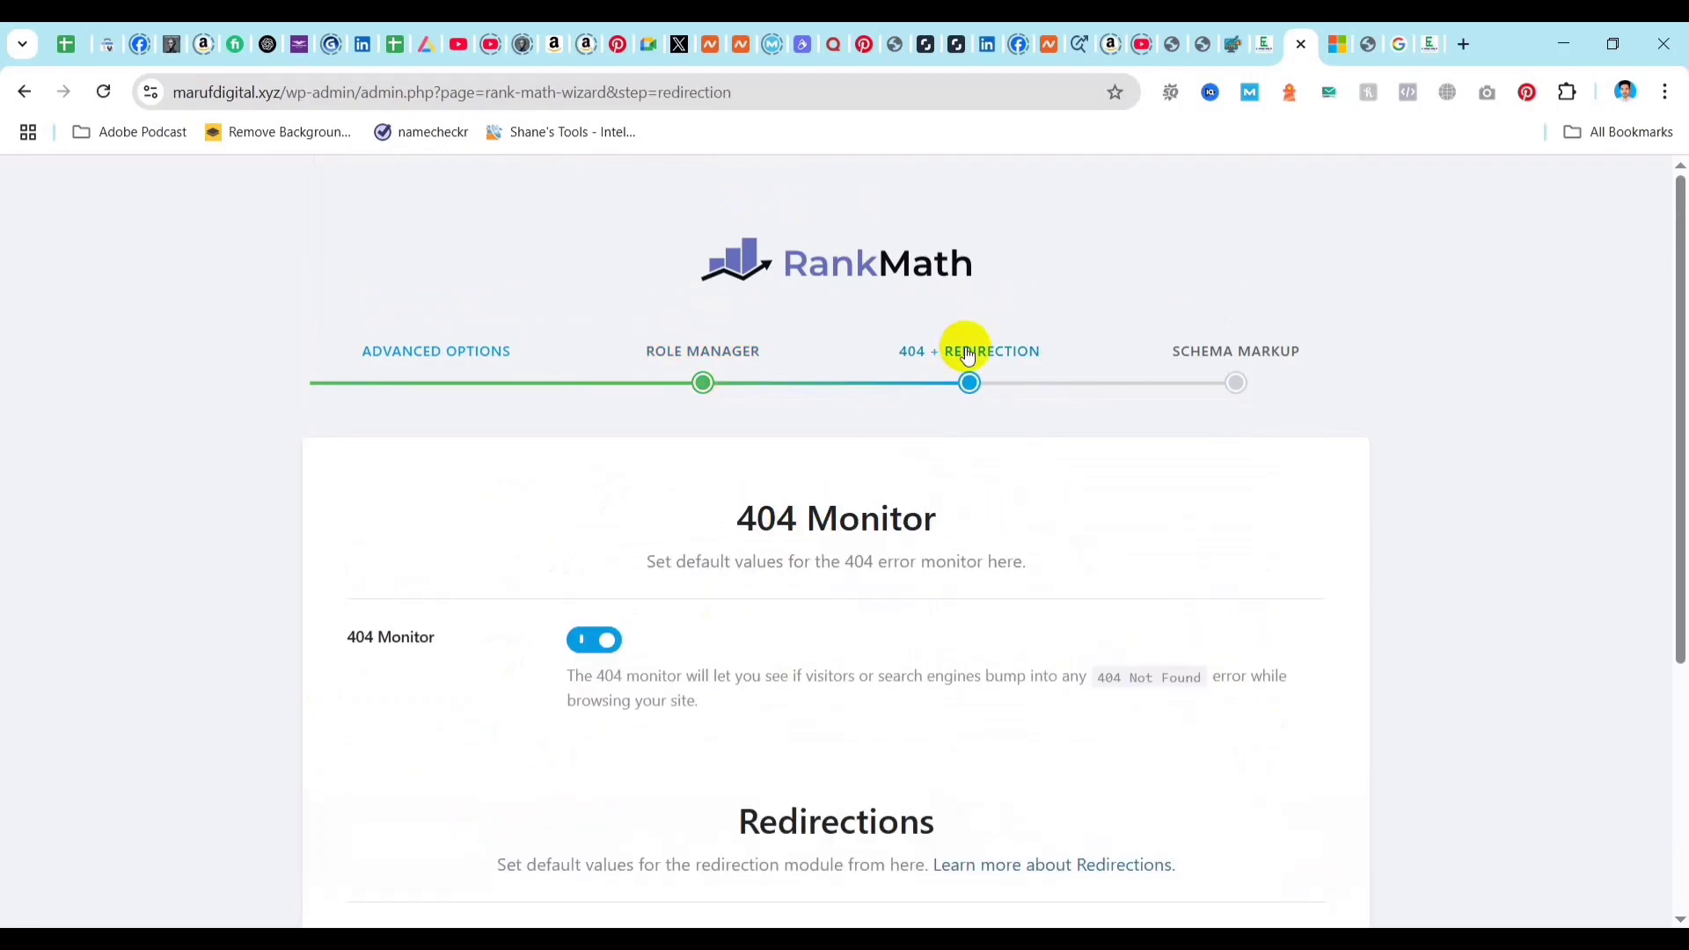
pyautogui.scroll(-2, 791, 558)
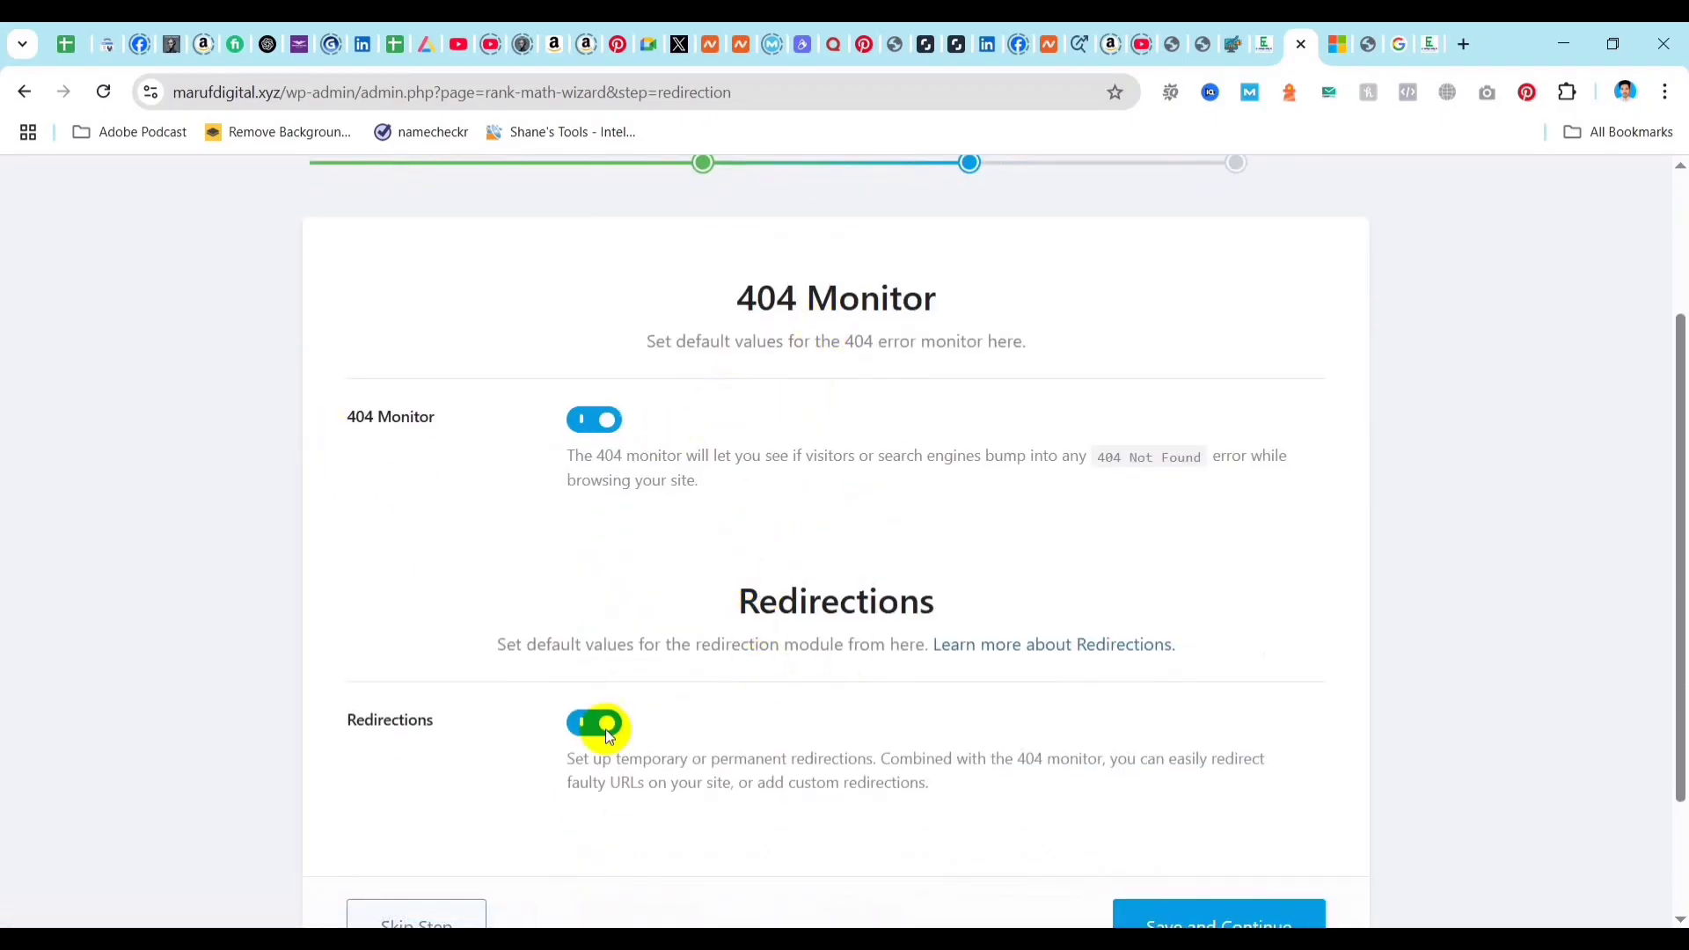
pyautogui.scroll(-2, 1253, 794)
pyautogui.click(1224, 768)
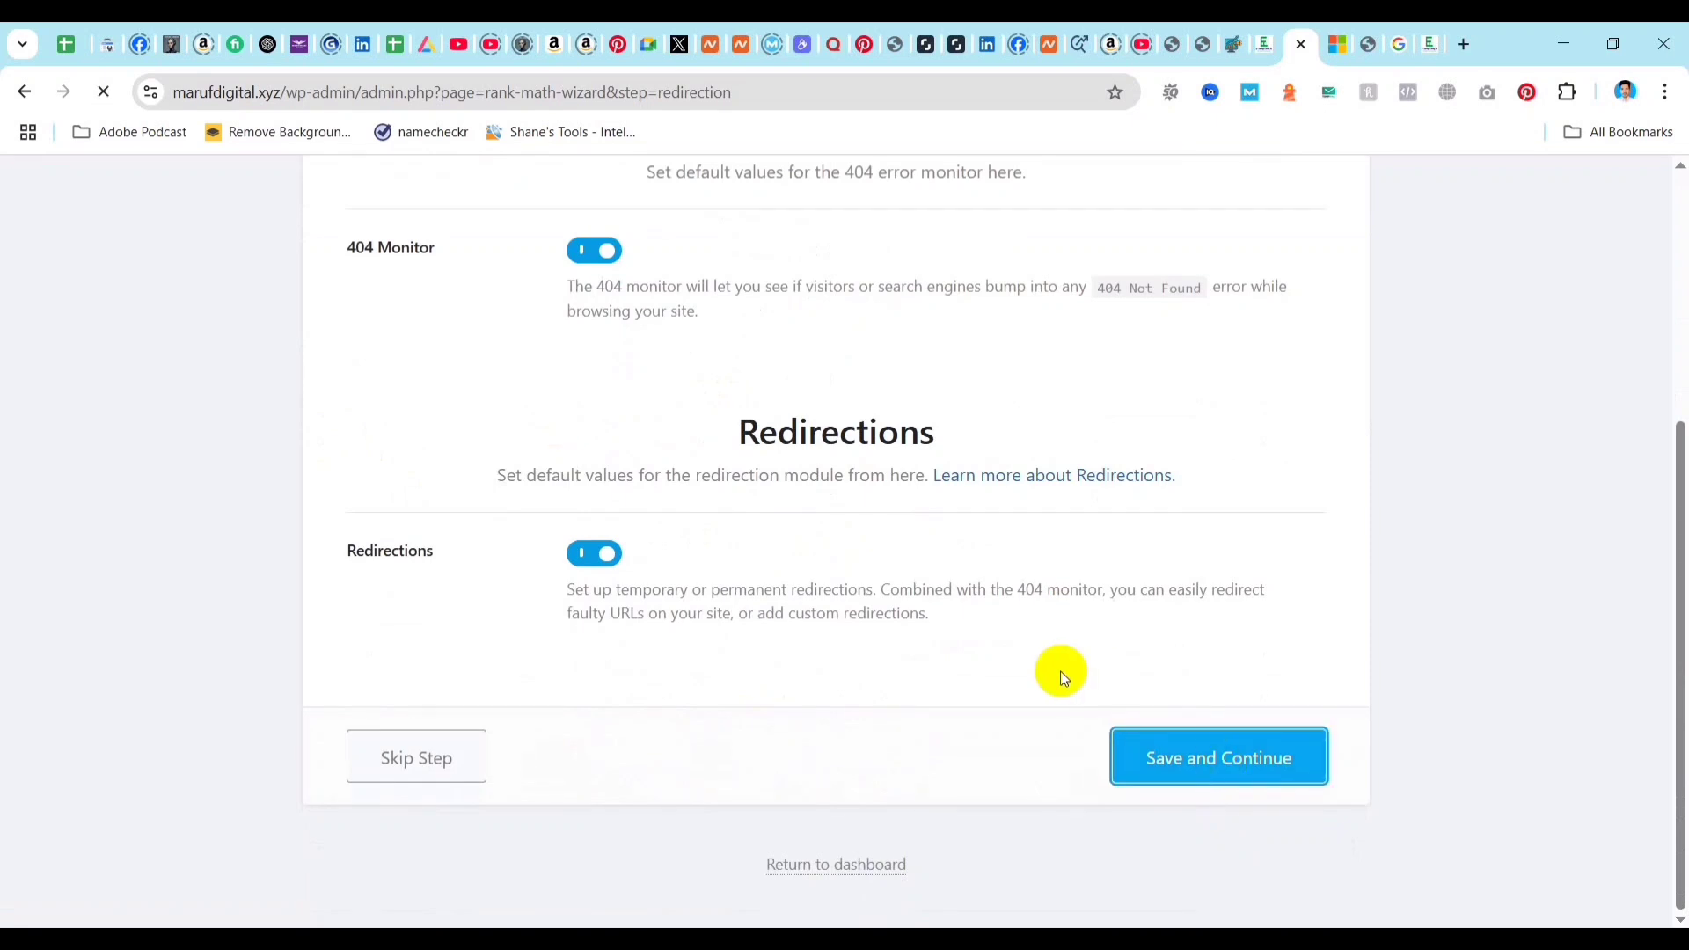
# Review the default schema types for posts, pages, products and other post types, and save the Schema Markup step to finish the wizard.
pyautogui.scroll(4, 1053, 507)
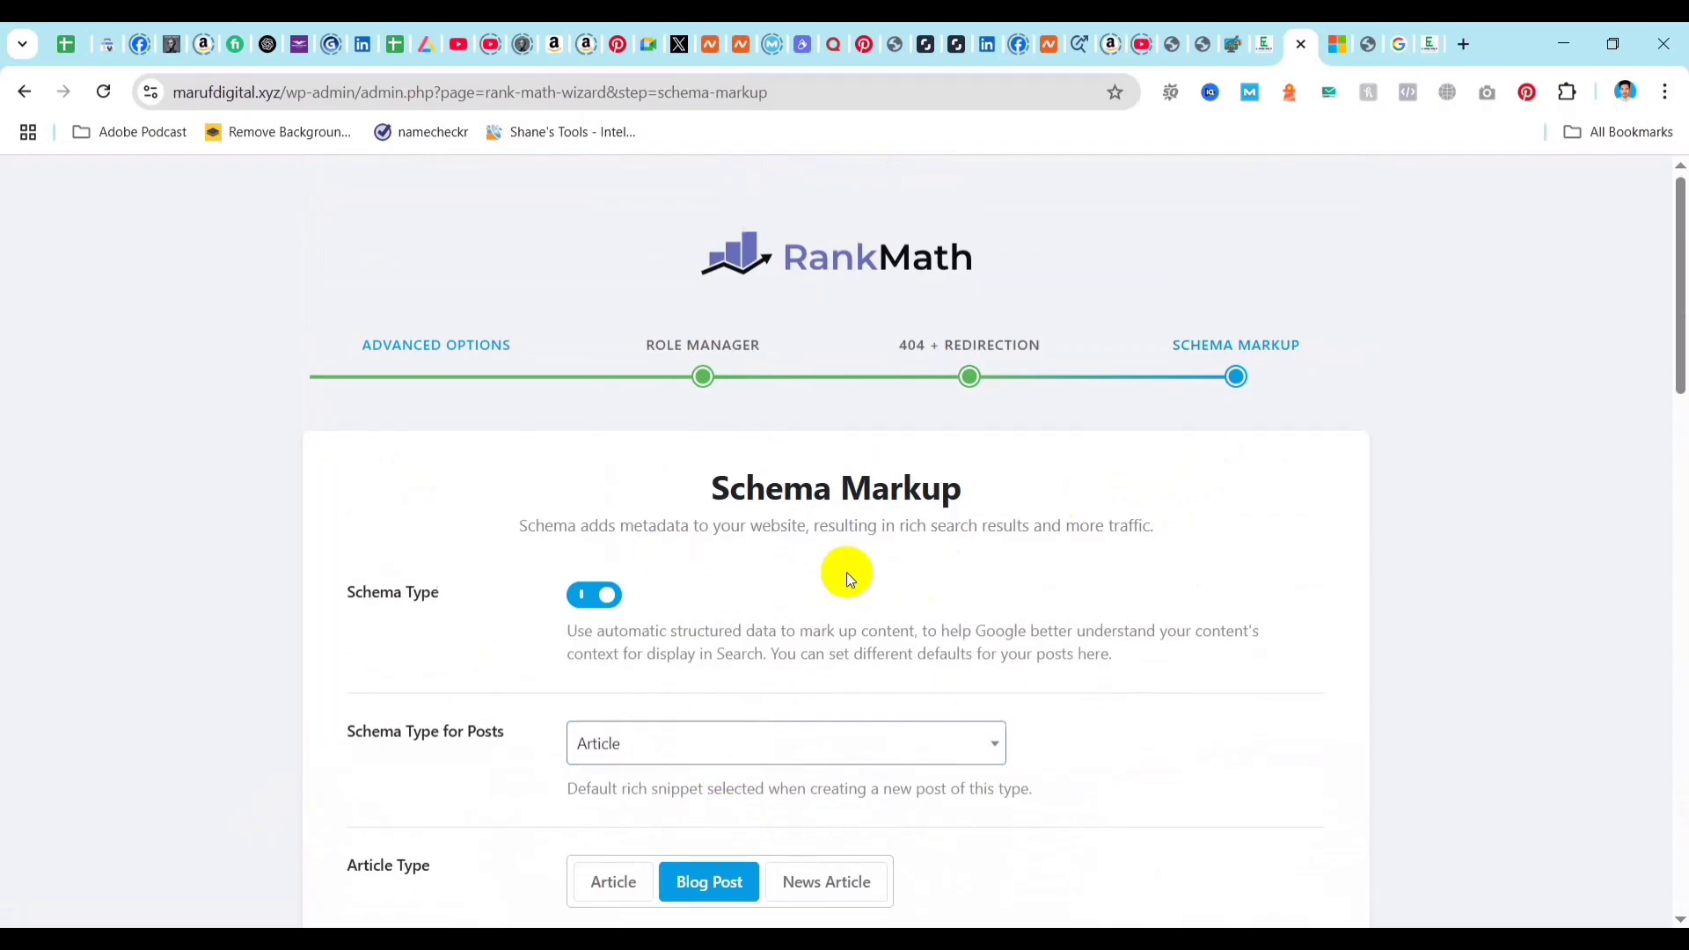
pyautogui.scroll(-2, 488, 488)
pyautogui.scroll(-4, 477, 703)
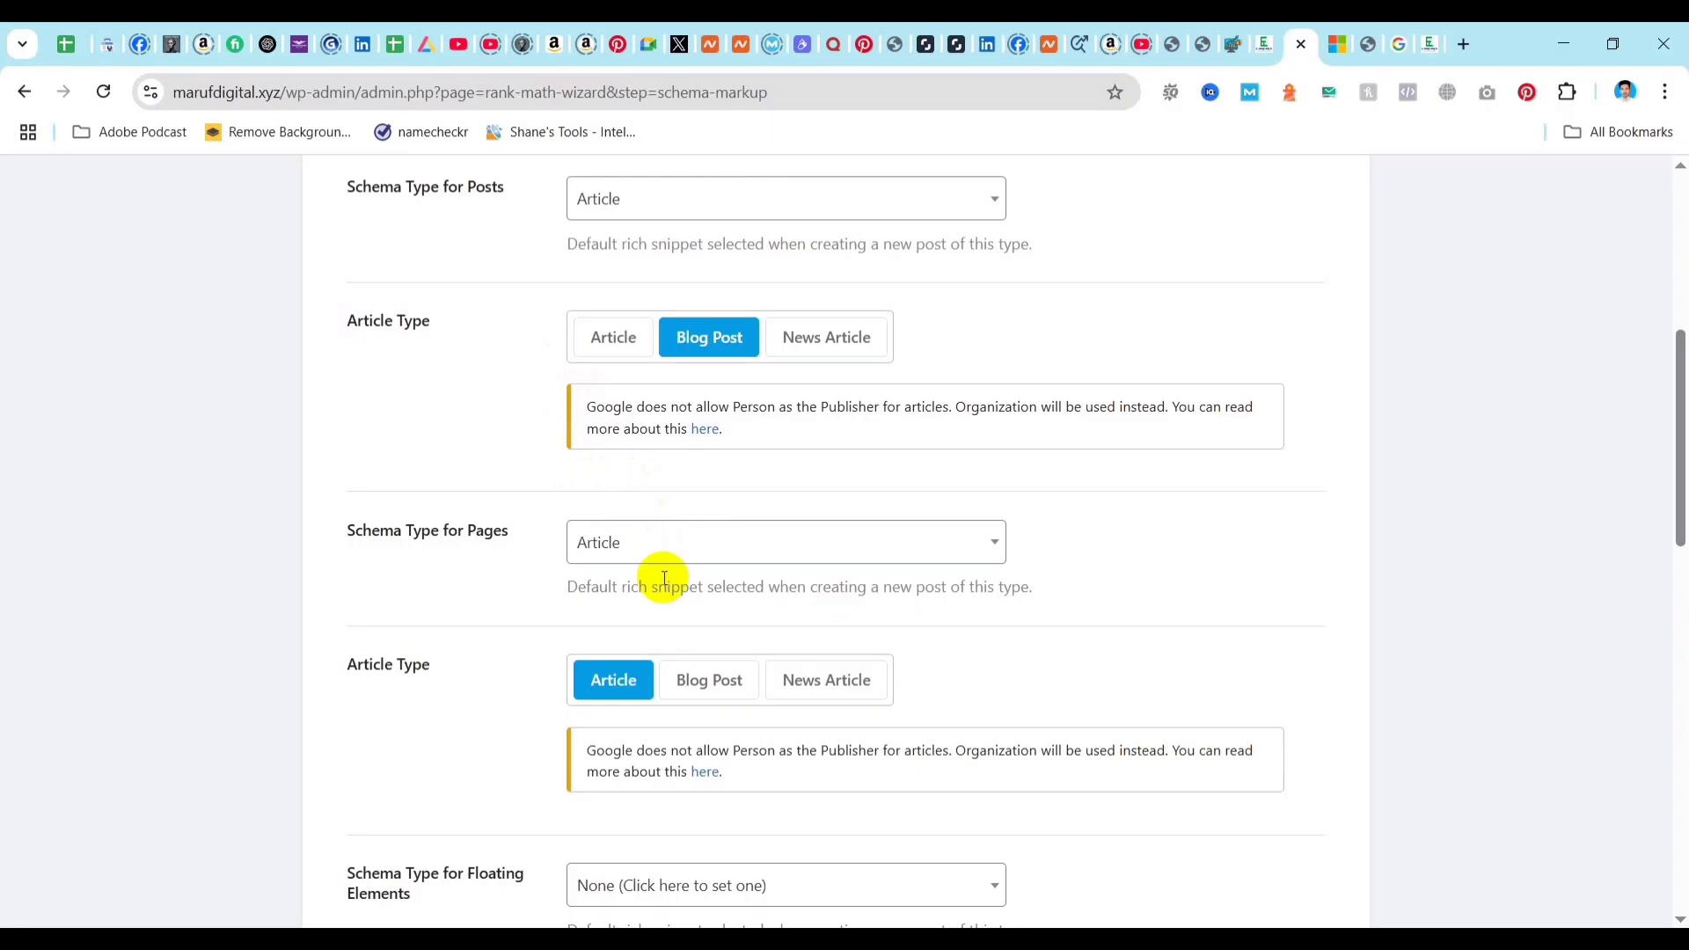
pyautogui.scroll(5, 671, 422)
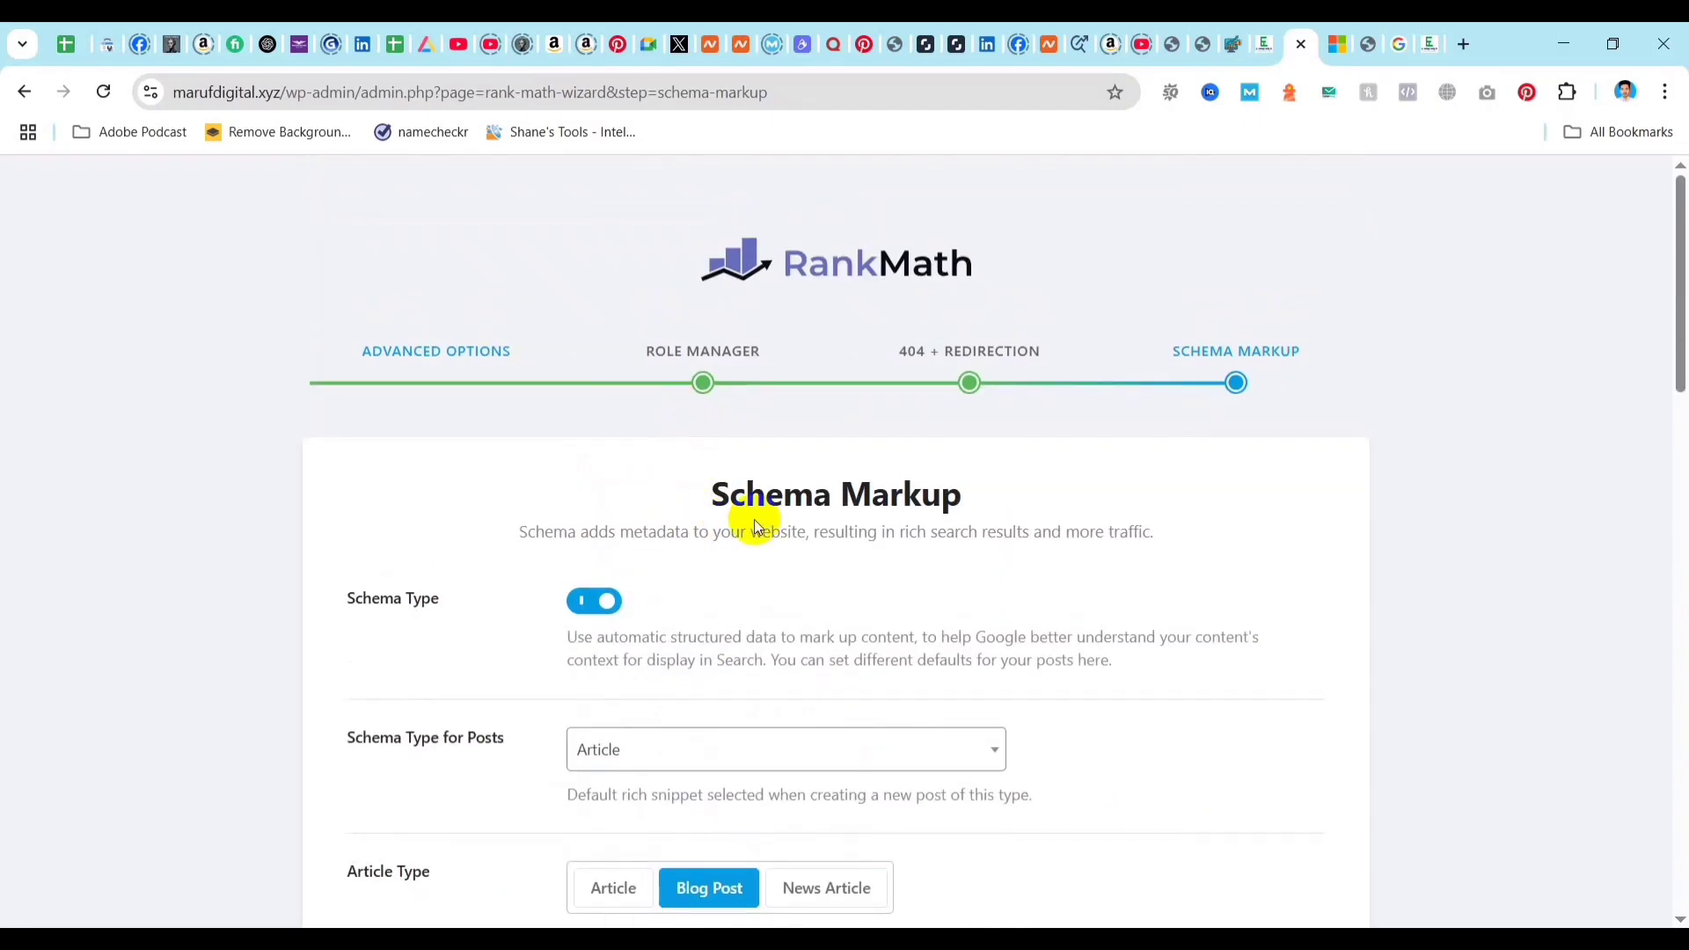
pyautogui.scroll(-1, 605, 586)
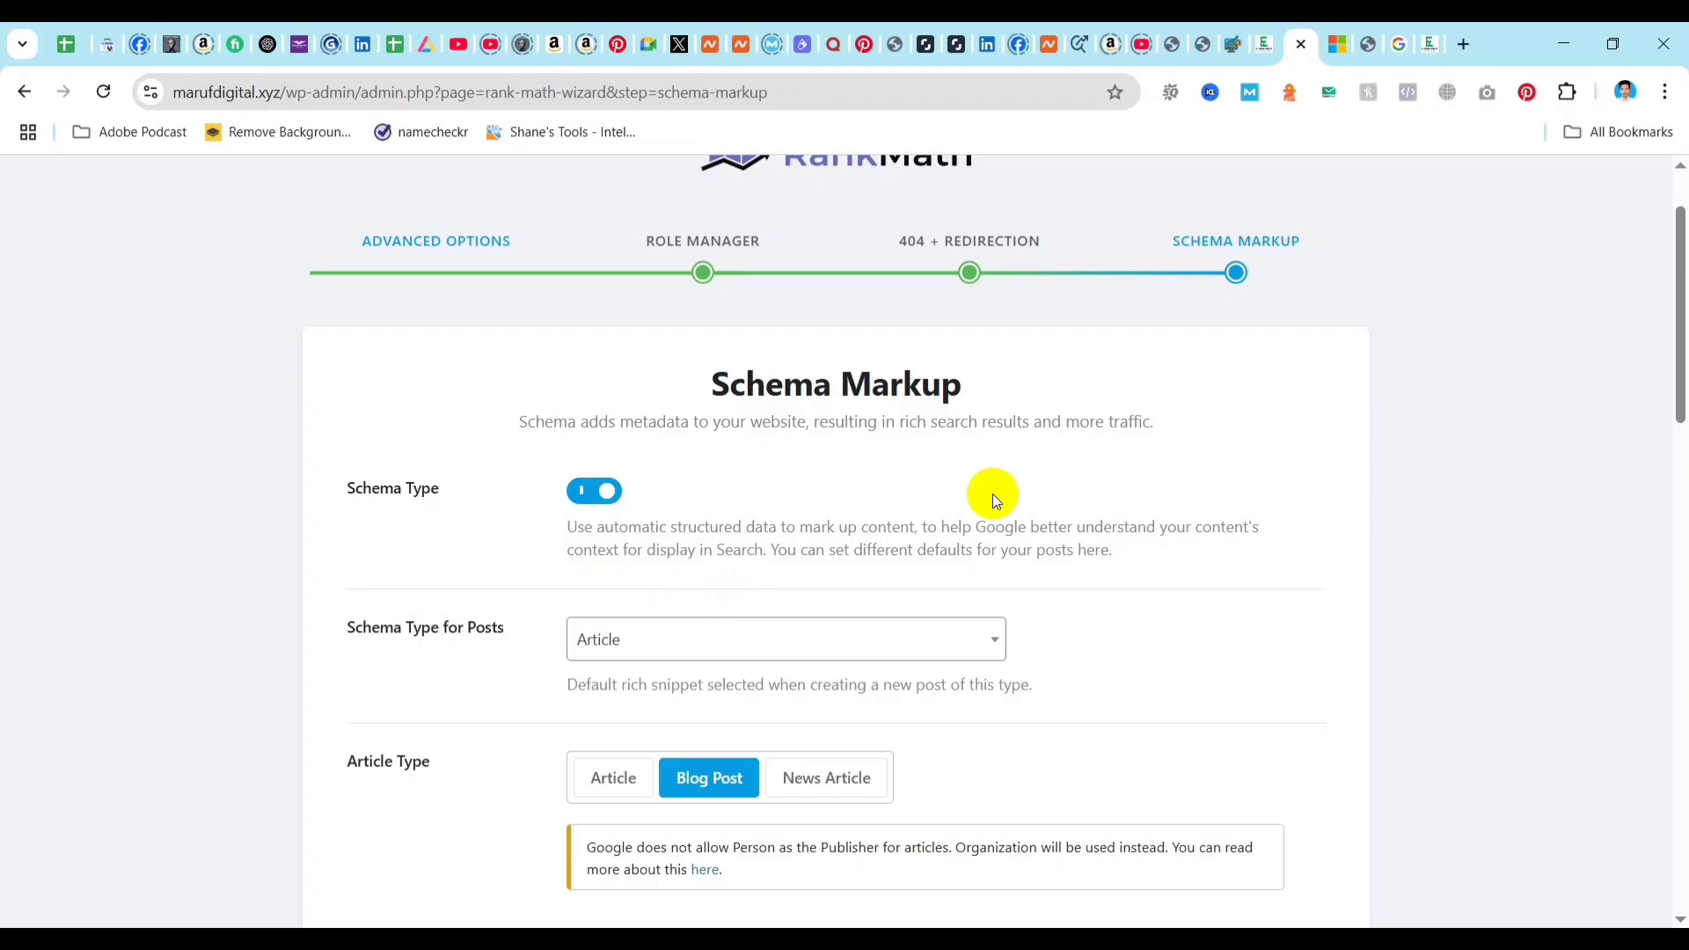
pyautogui.scroll(-8, 648, 524)
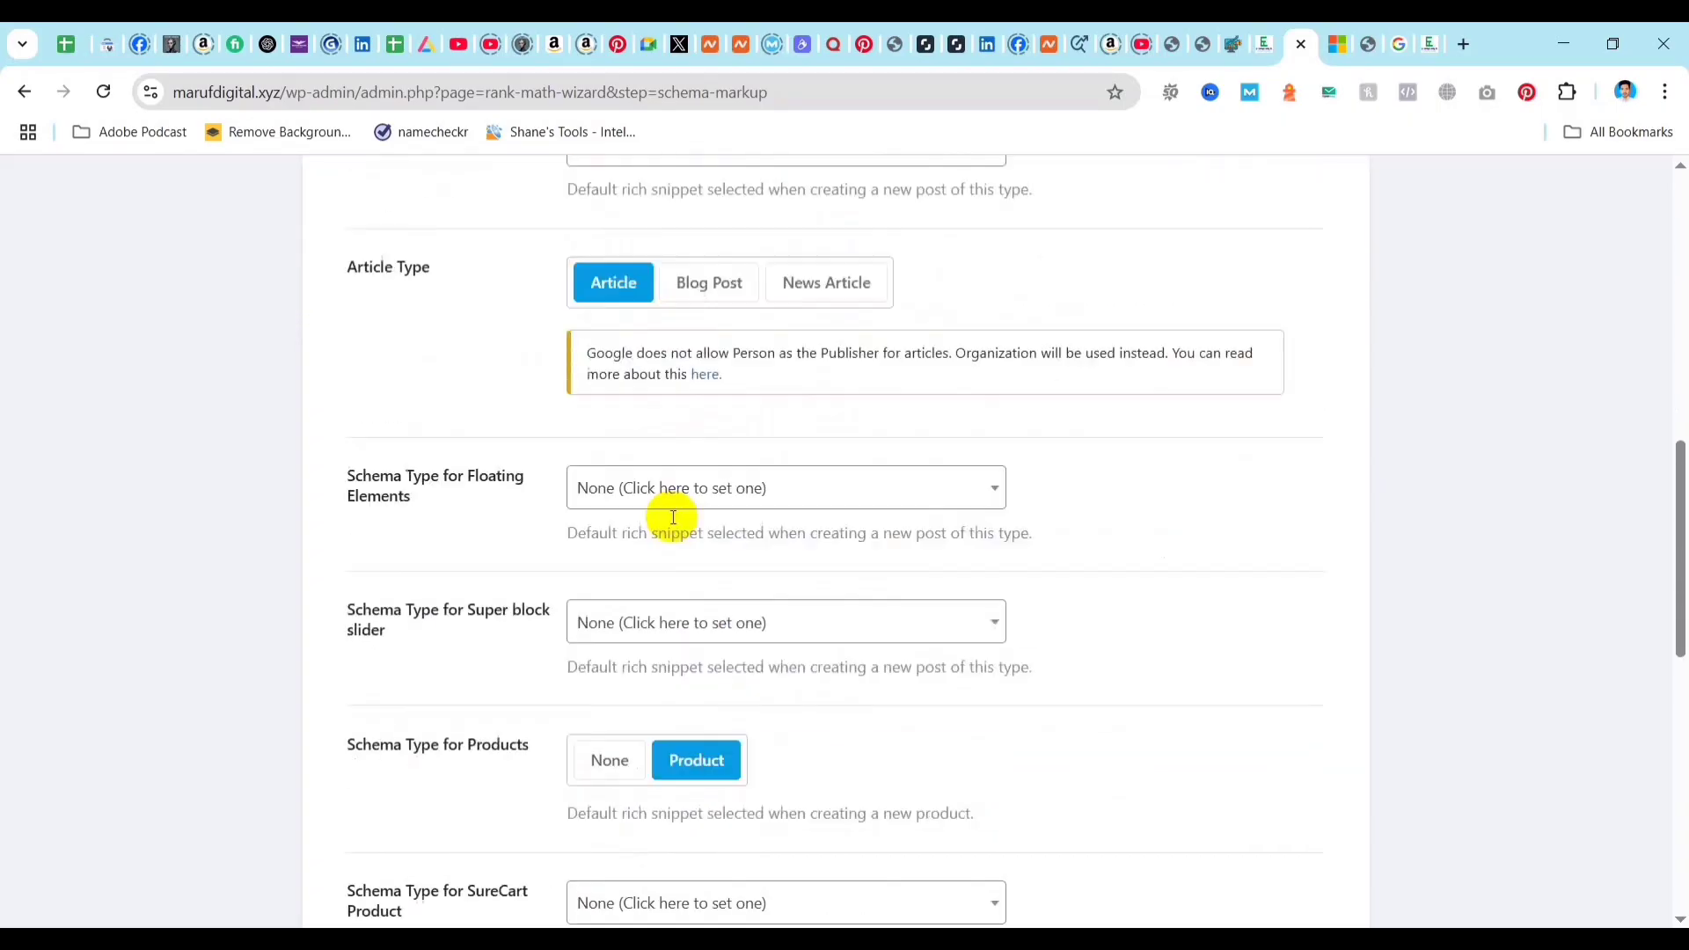
pyautogui.scroll(-10, 673, 517)
pyautogui.scroll(5, 407, 538)
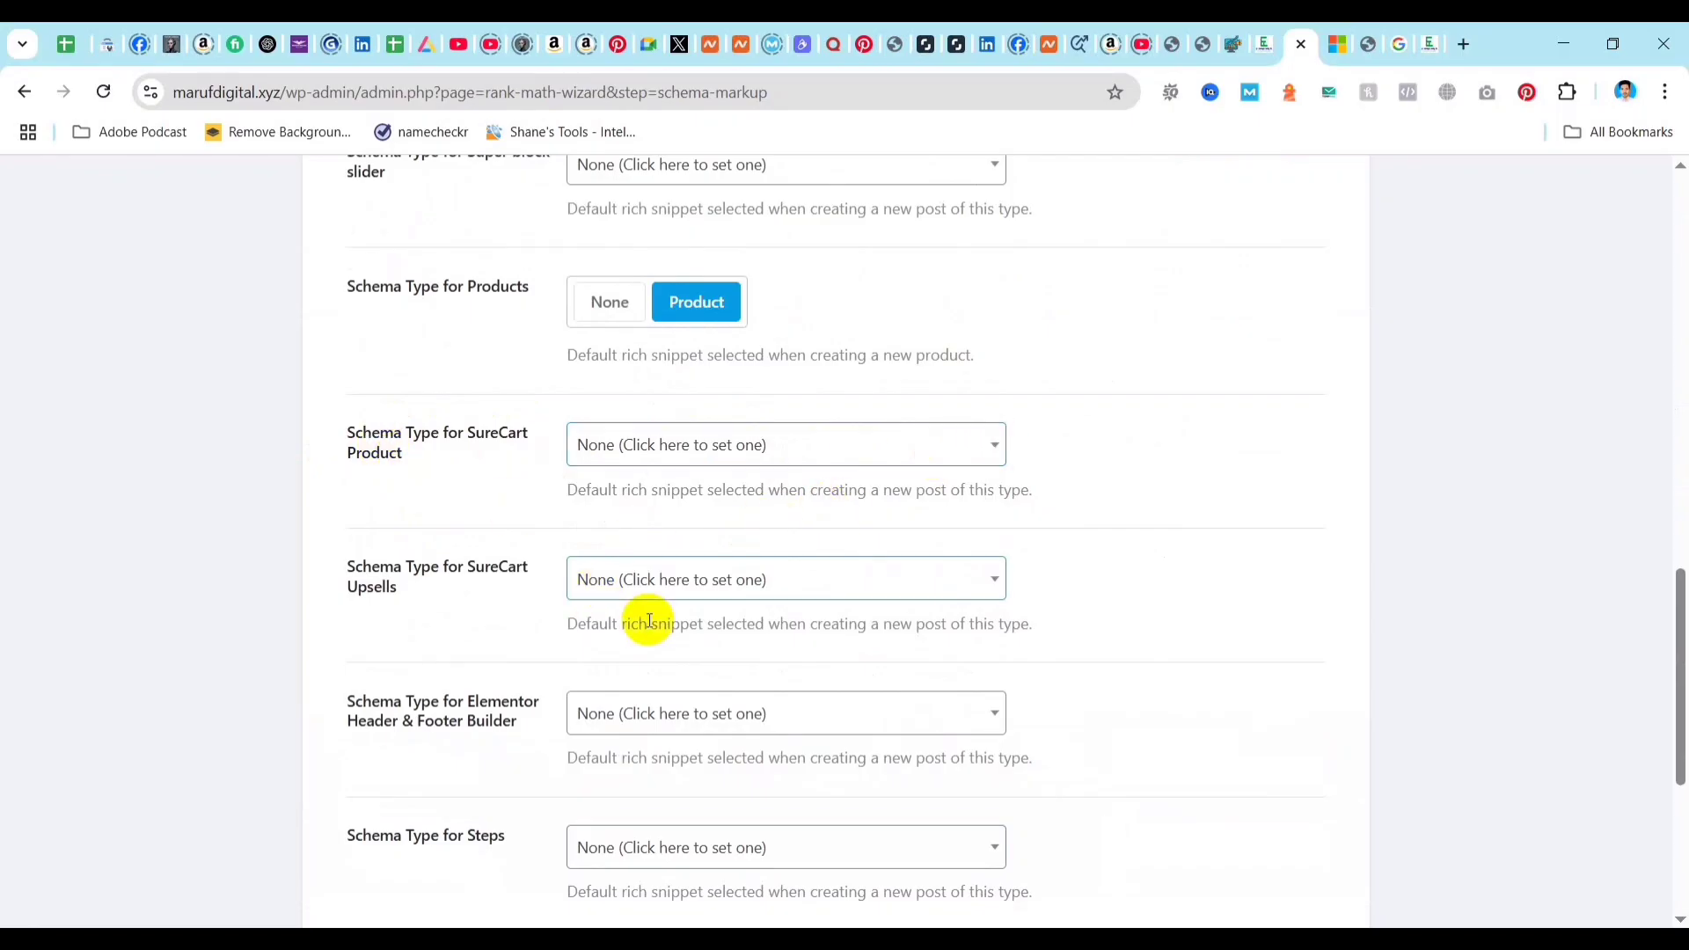
pyautogui.scroll(-4, 899, 639)
pyautogui.click(1179, 865)
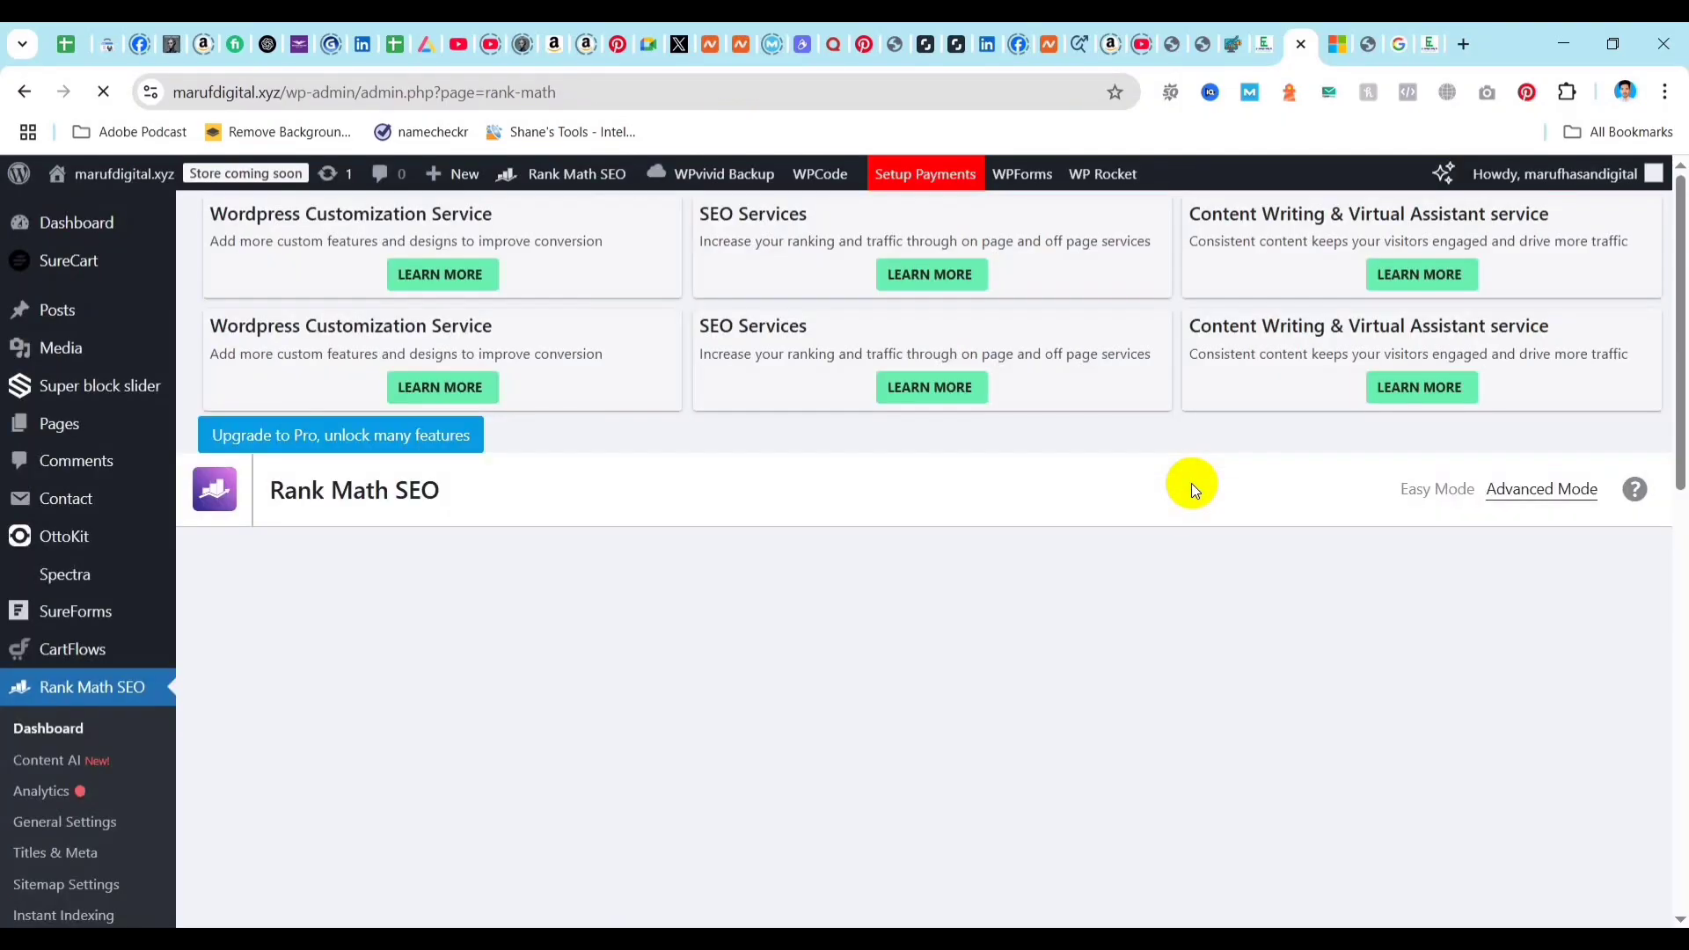
# Enable the Local SEO module on the Rank Math dashboard.
pyautogui.scroll(-5, 633, 625)
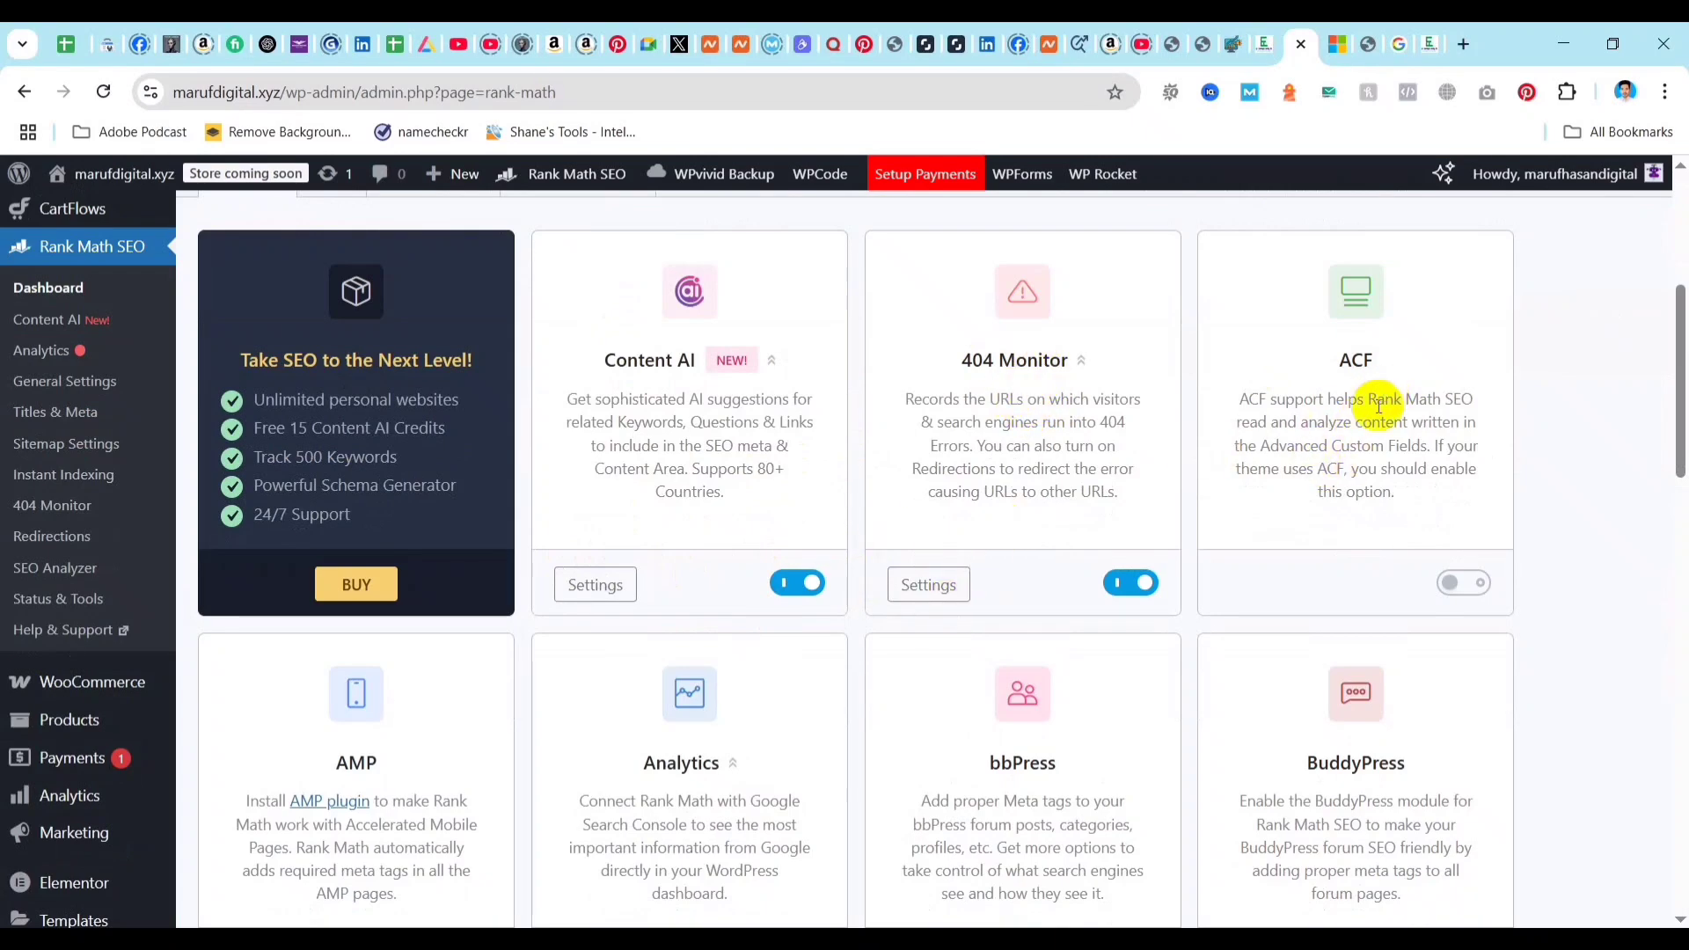
pyautogui.scroll(-4, 1000, 615)
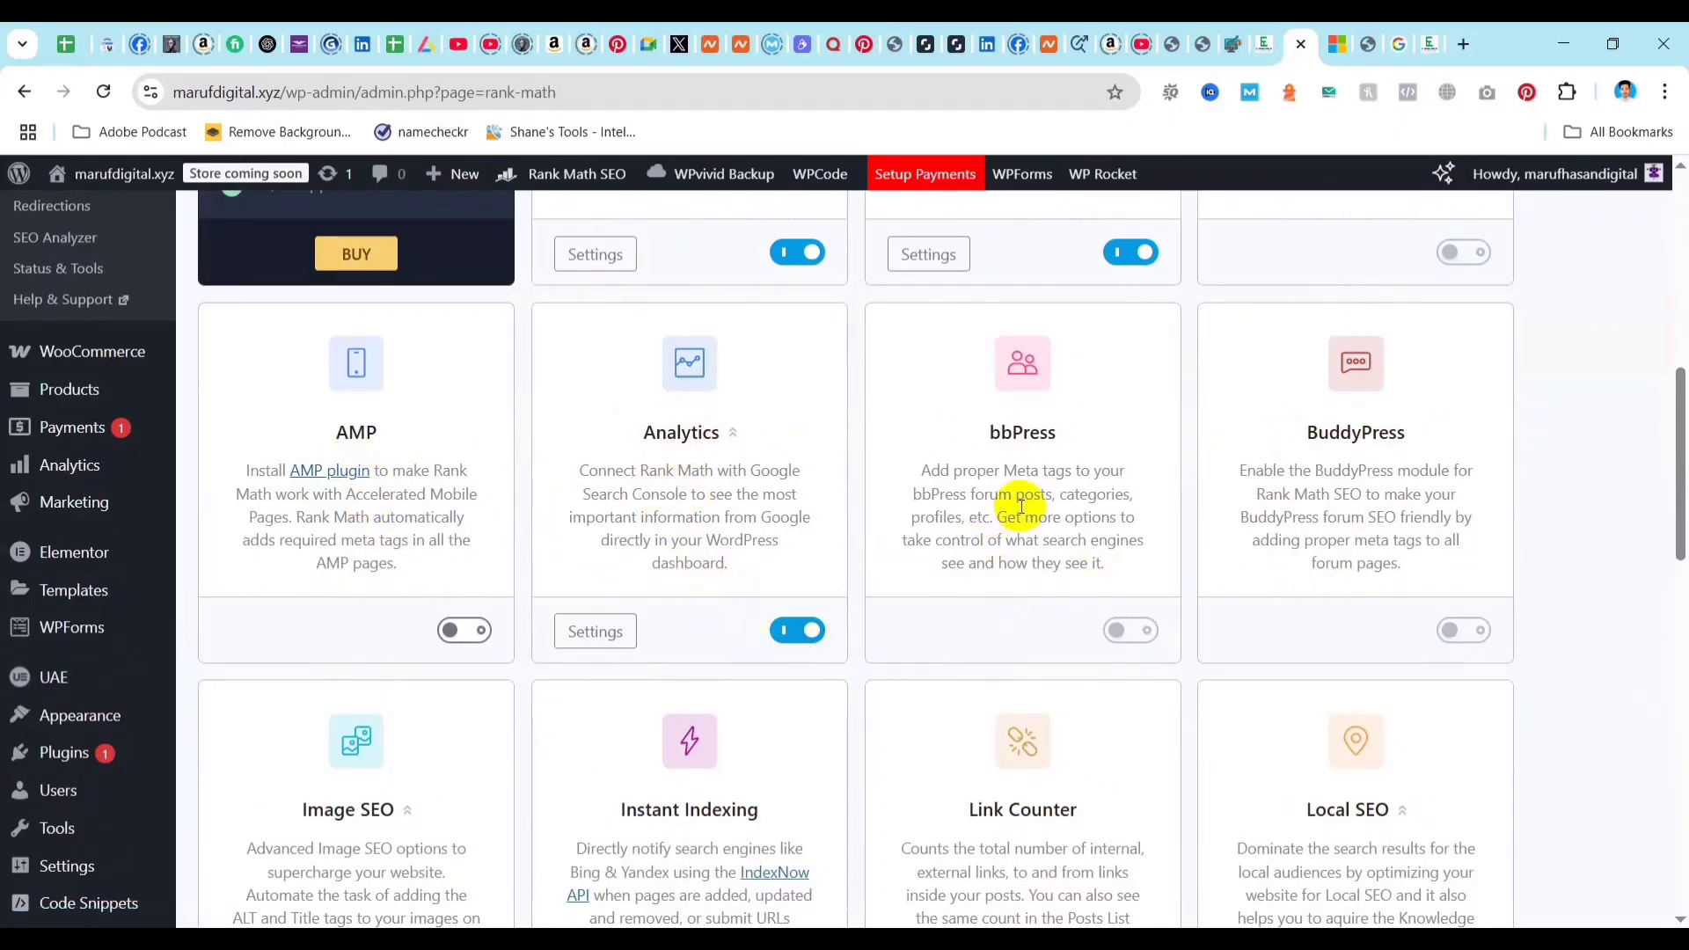
pyautogui.scroll(-4, 1199, 460)
pyautogui.scroll(-1, 1209, 514)
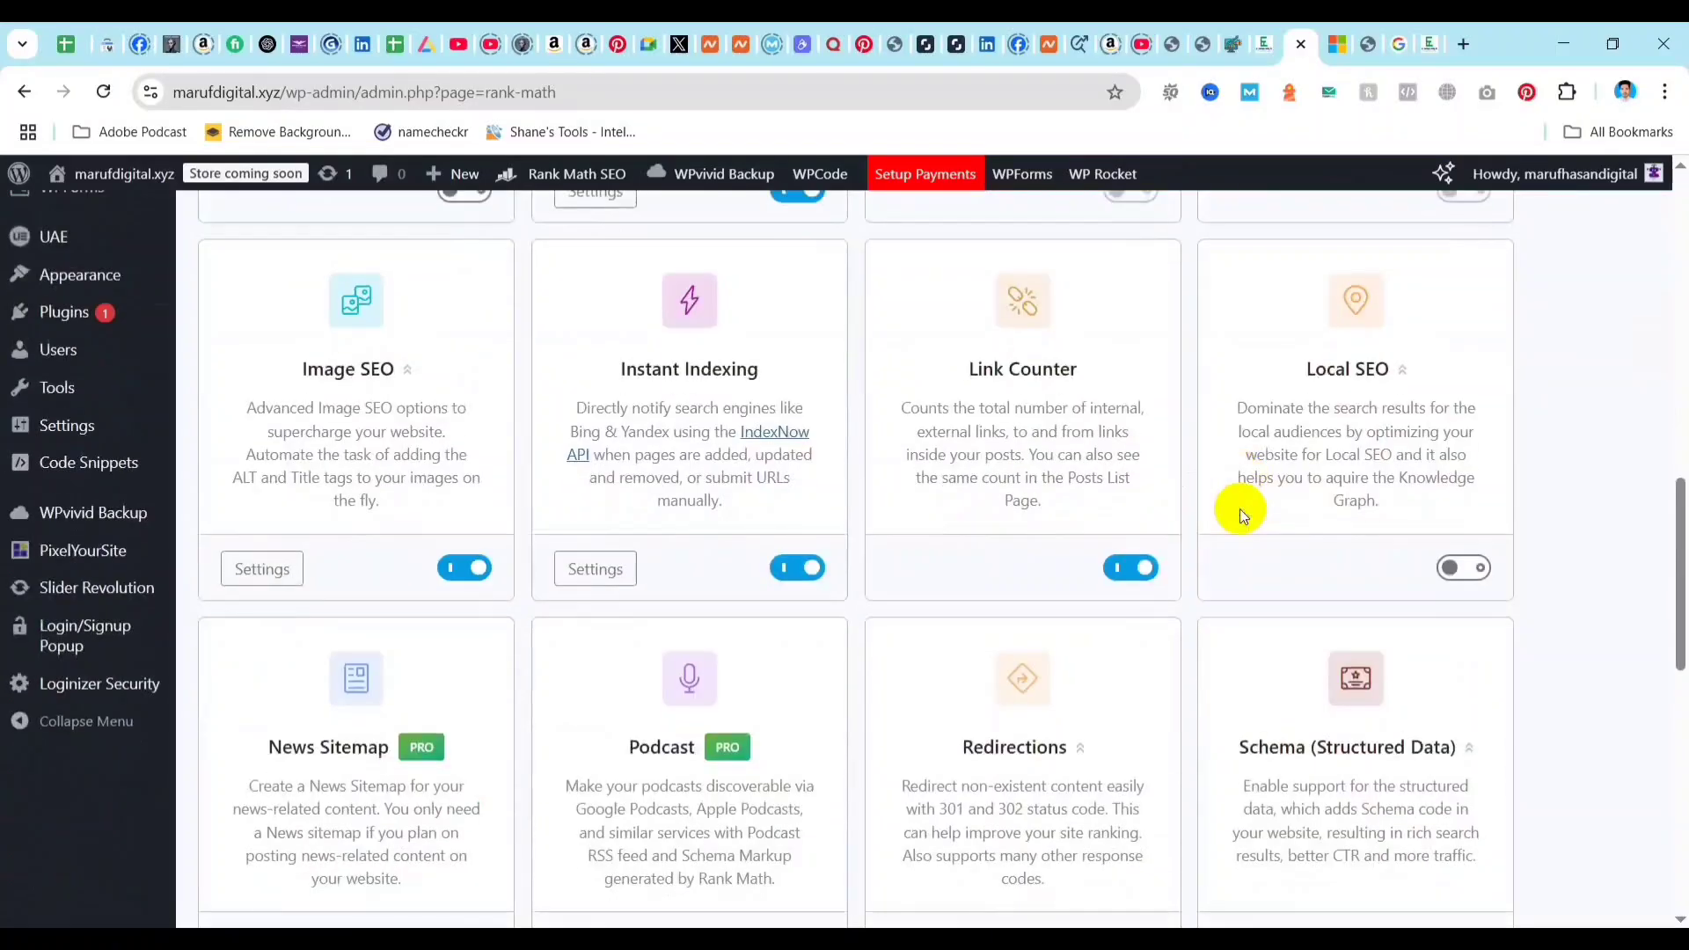
pyautogui.click(1471, 568)
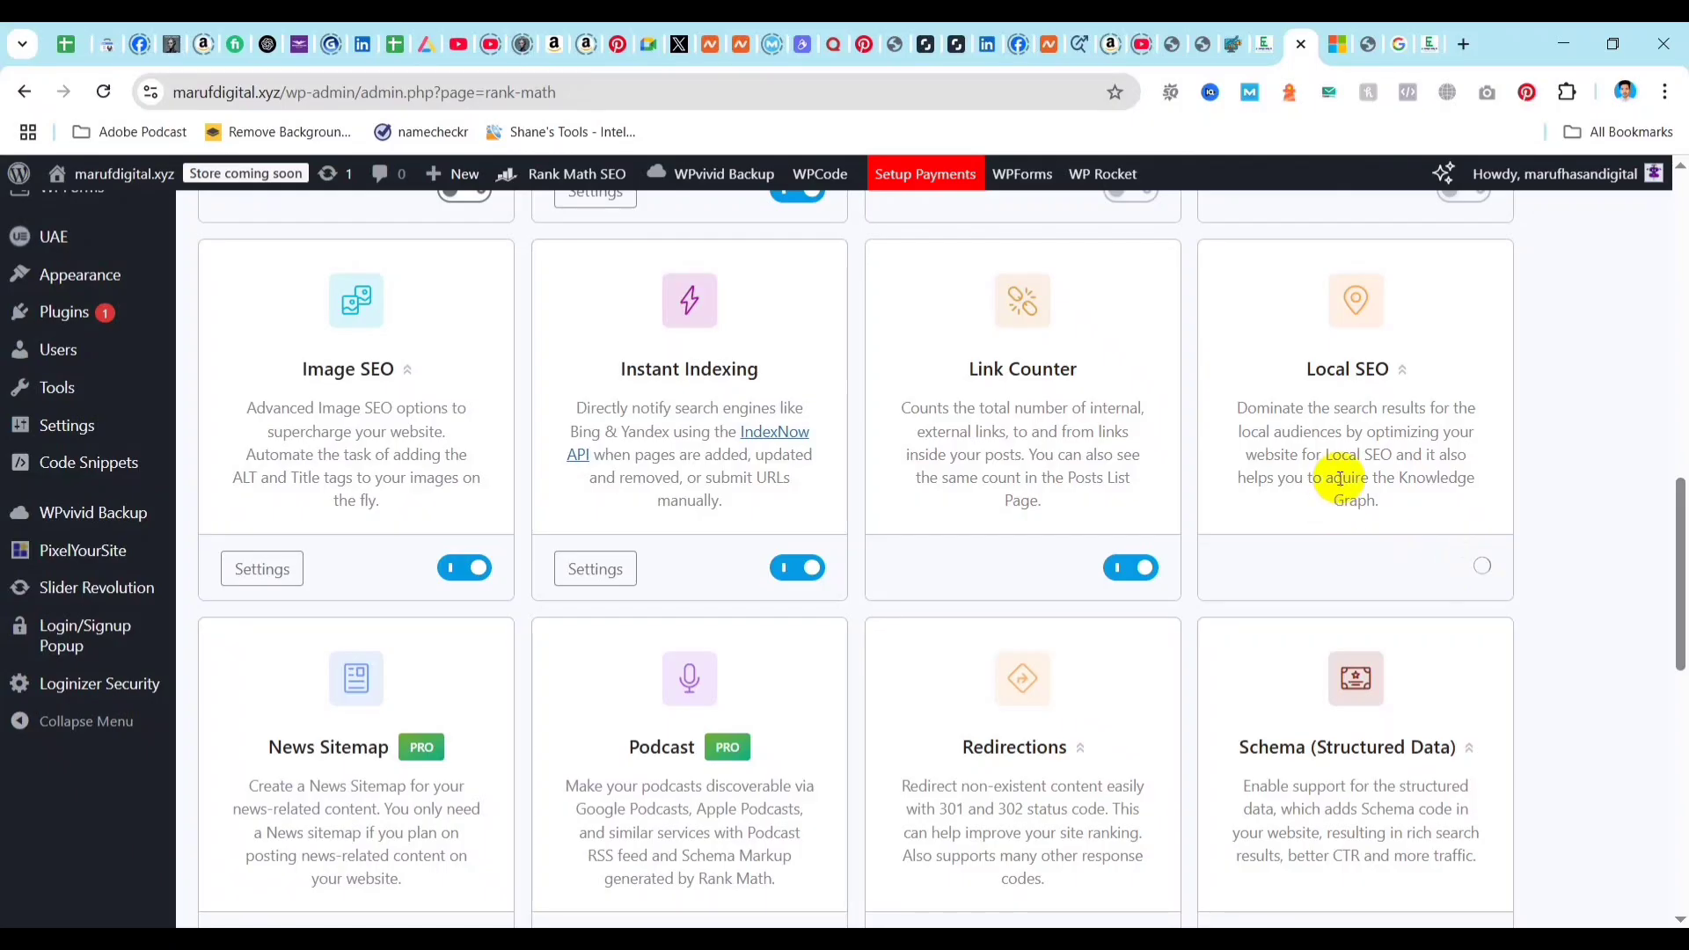
# Examine the remaining Rank Math modules, from Redirections and Schema through Role Manager and Sitemap to WooCommerce.
pyautogui.scroll(-4, 1029, 519)
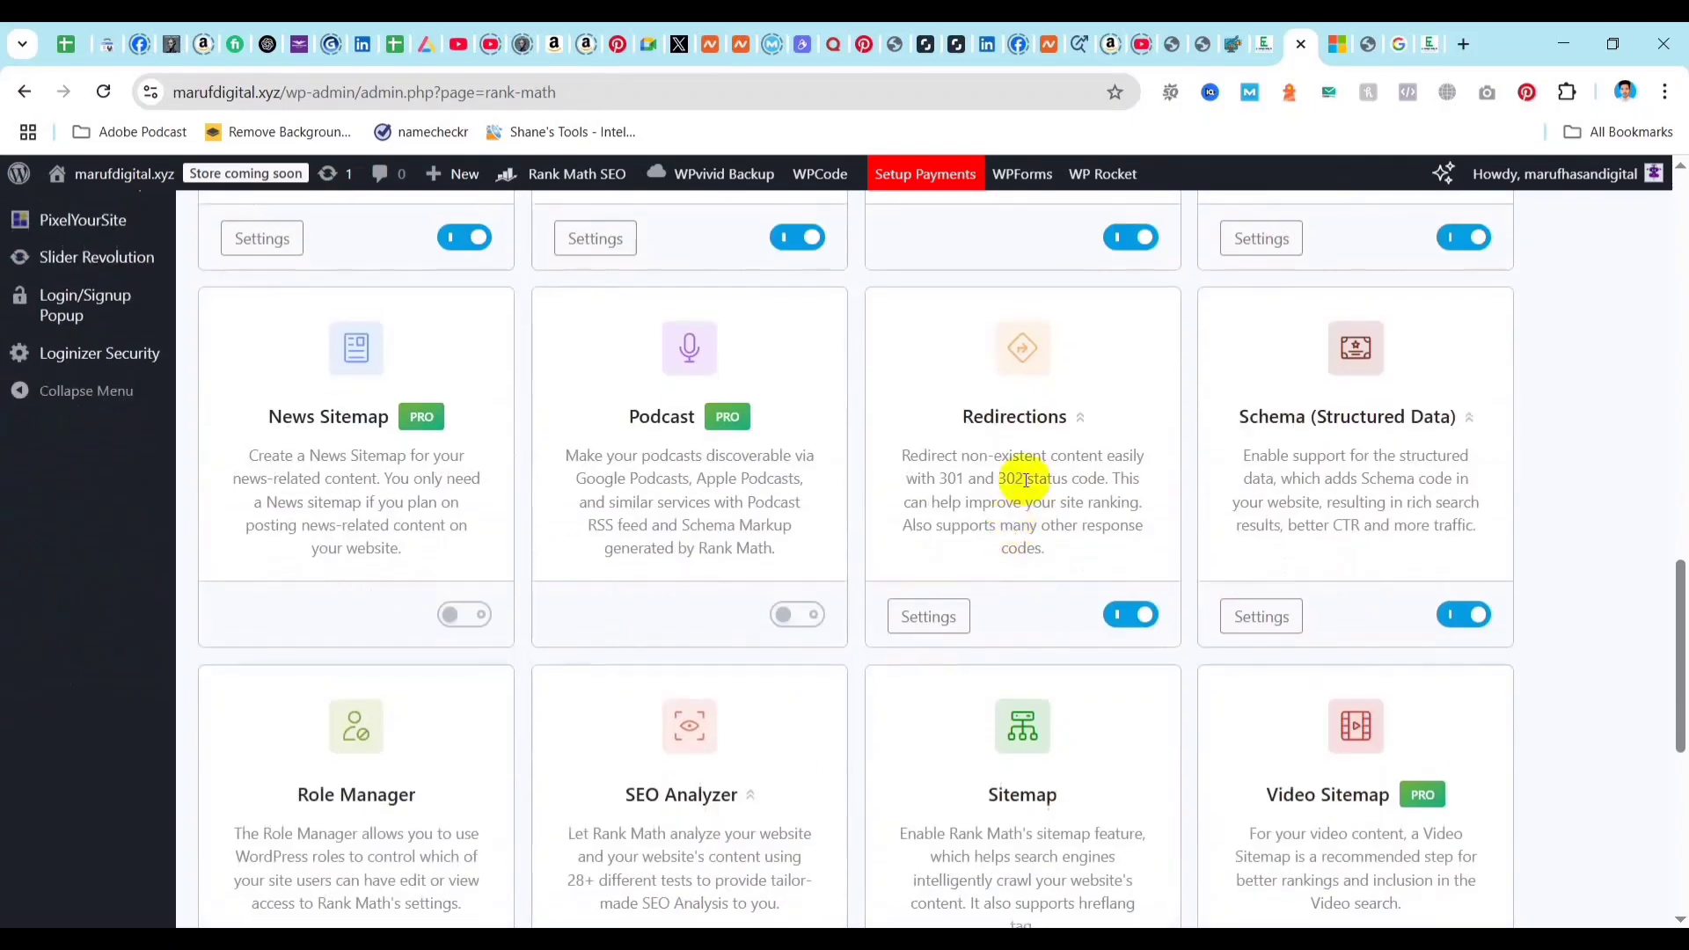
pyautogui.scroll(-5, 921, 542)
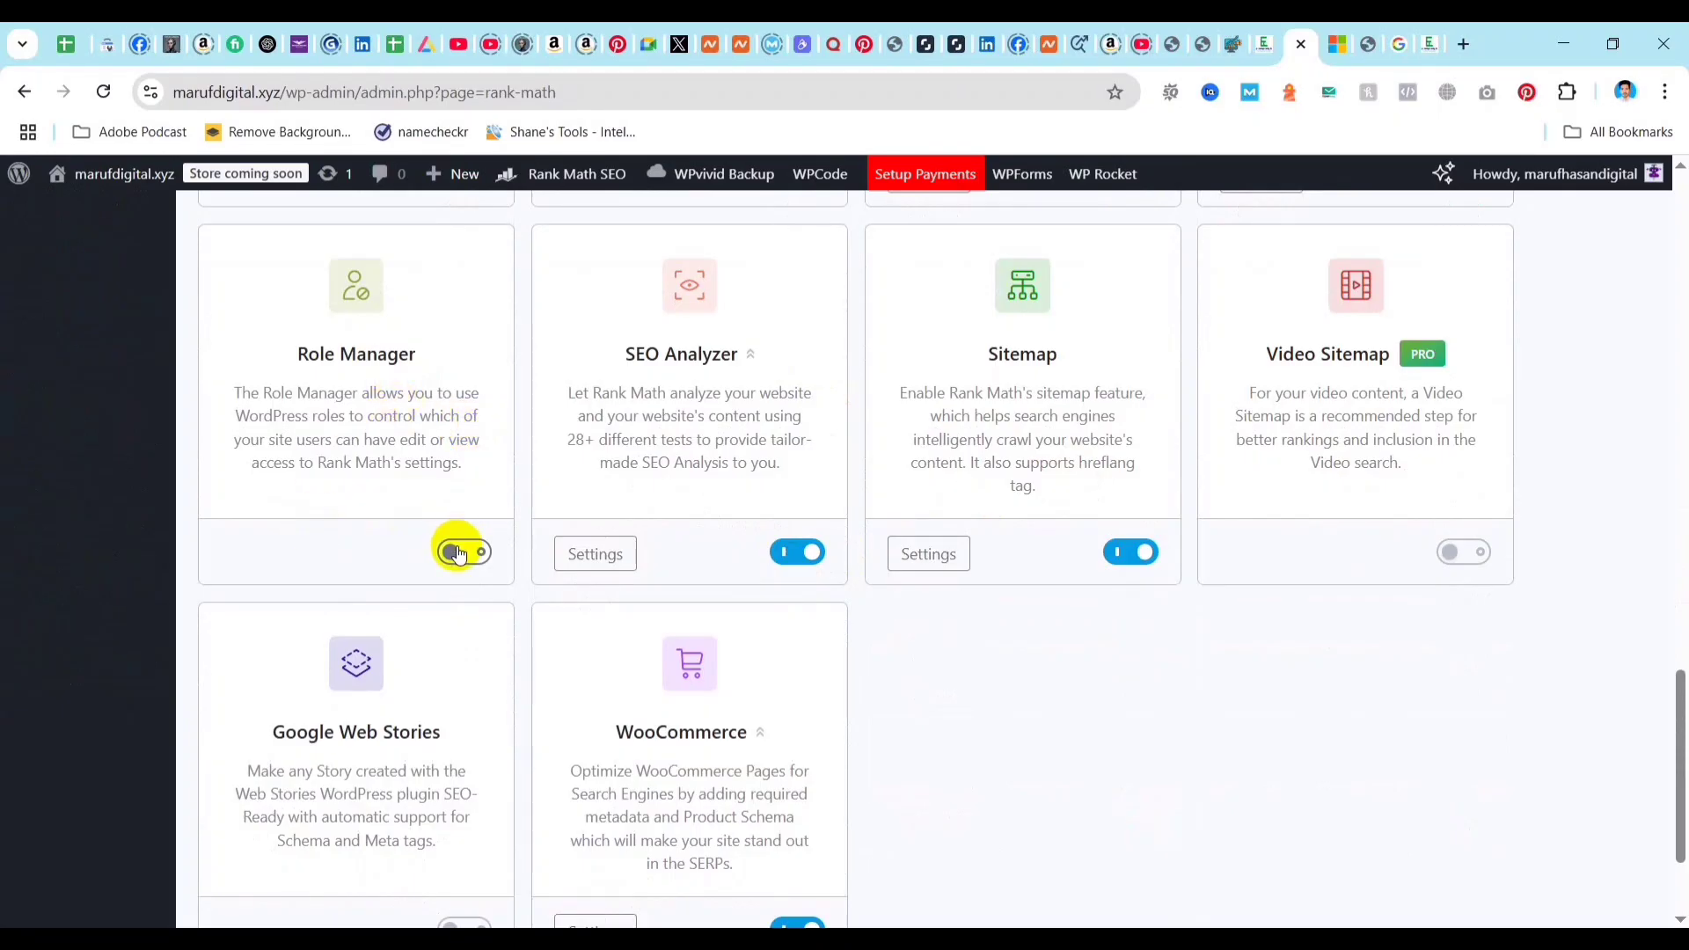
pyautogui.scroll(-2, 903, 510)
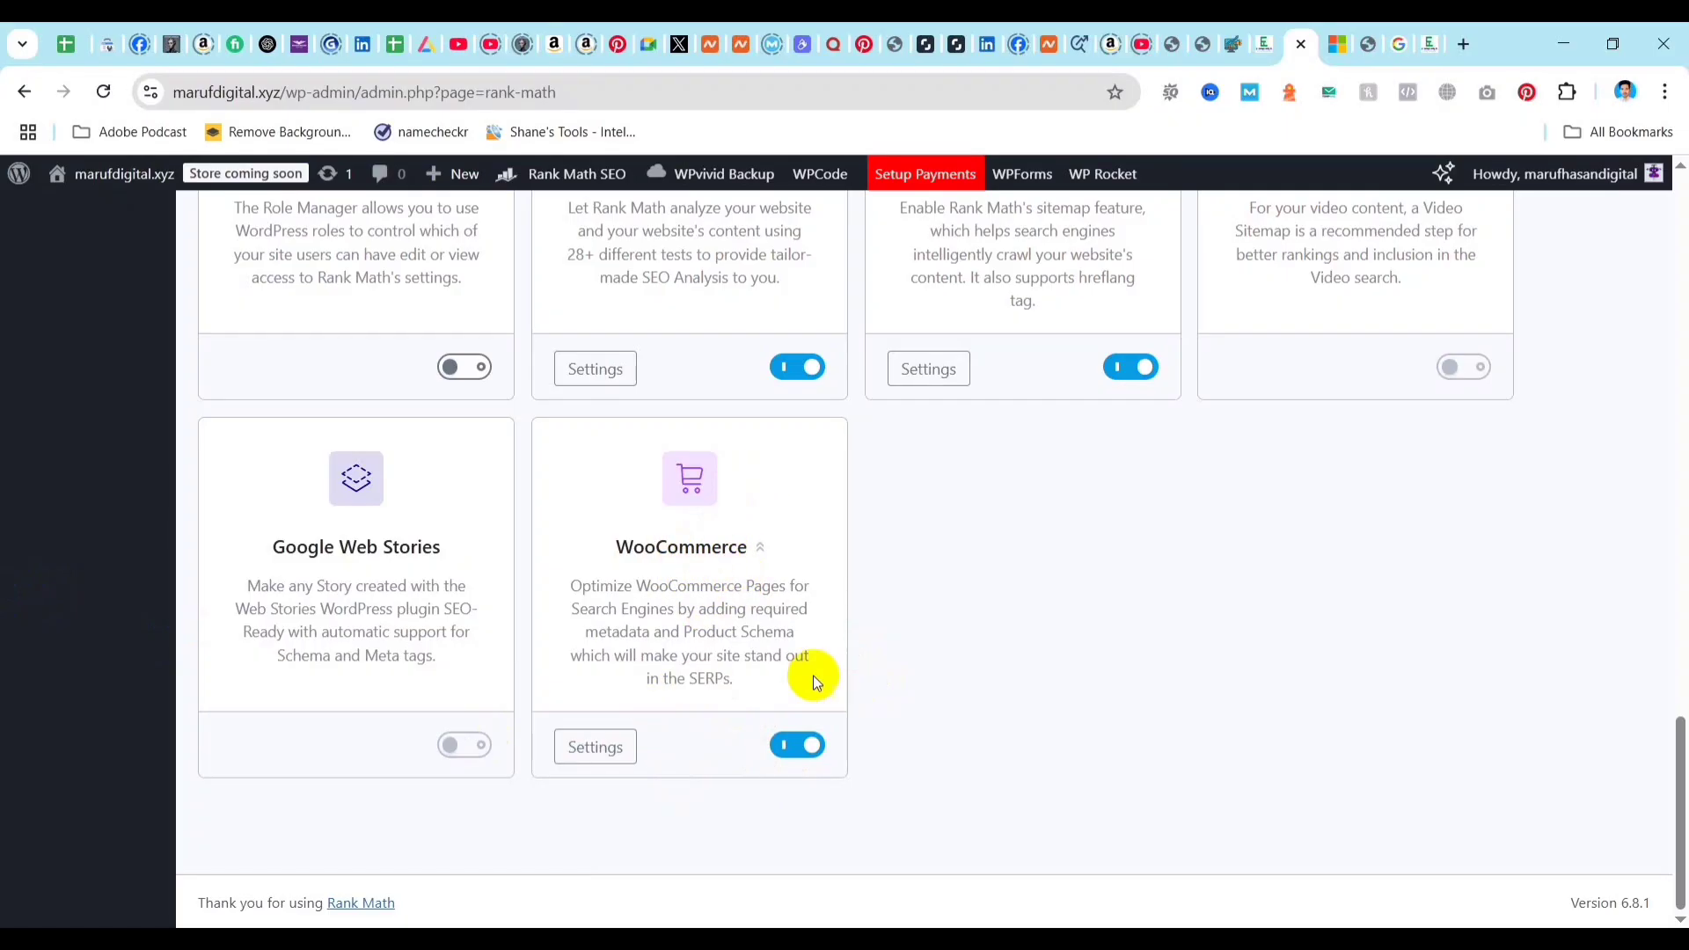
pyautogui.scroll(10, 945, 588)
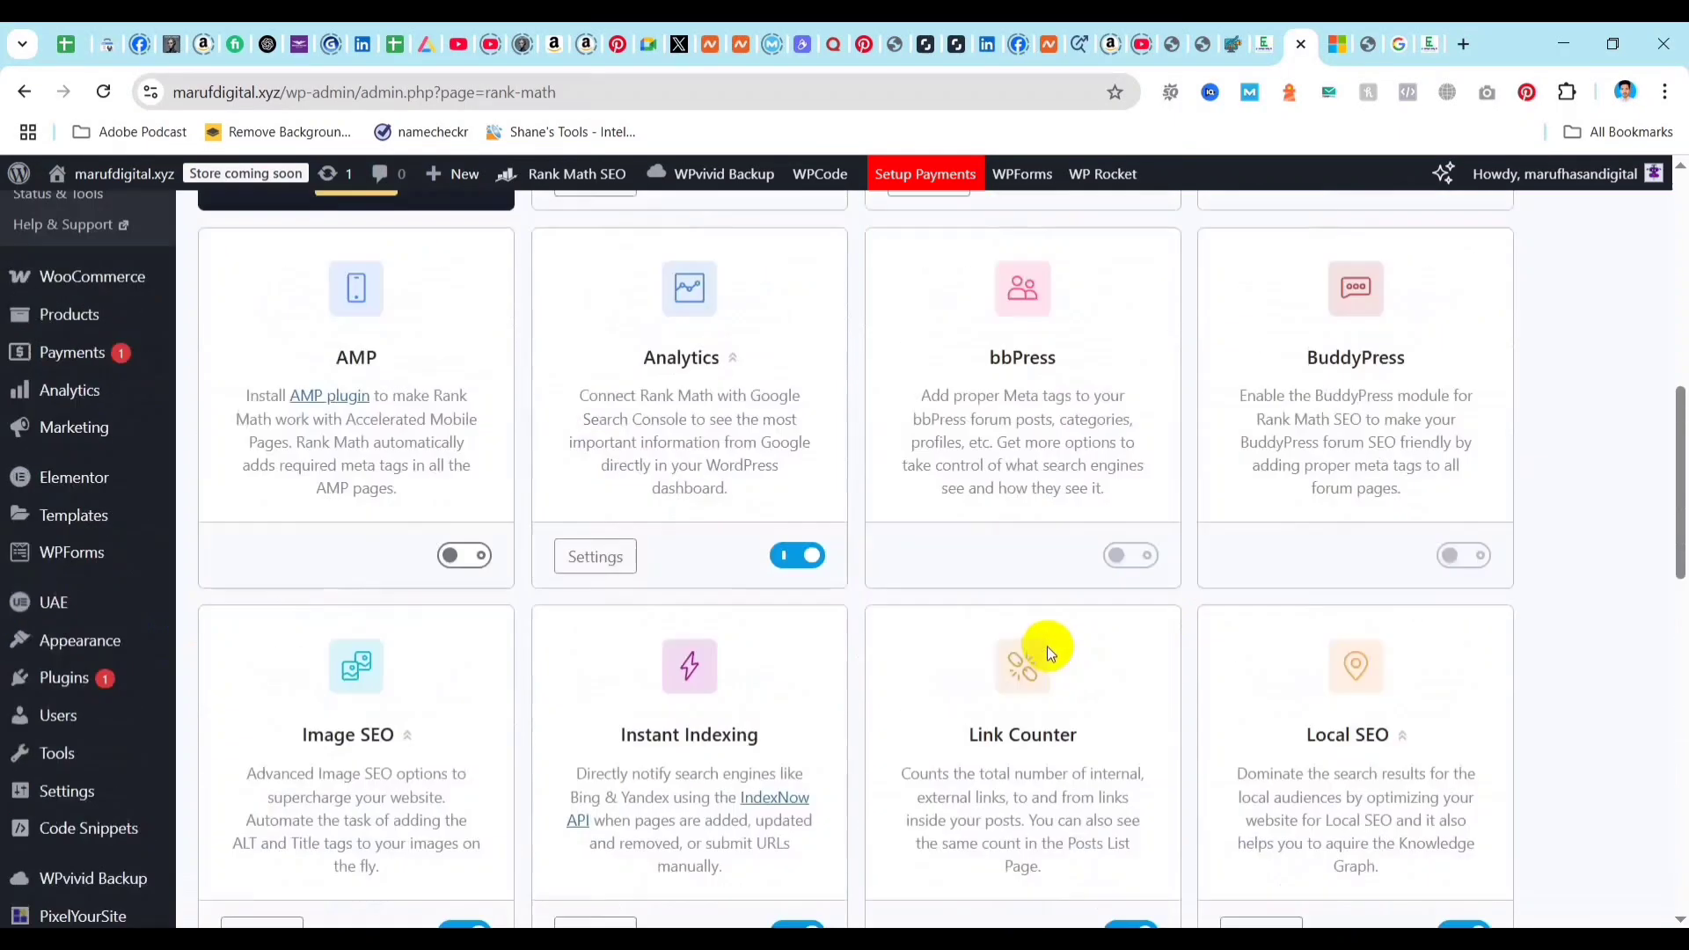
pyautogui.scroll(8, 1046, 646)
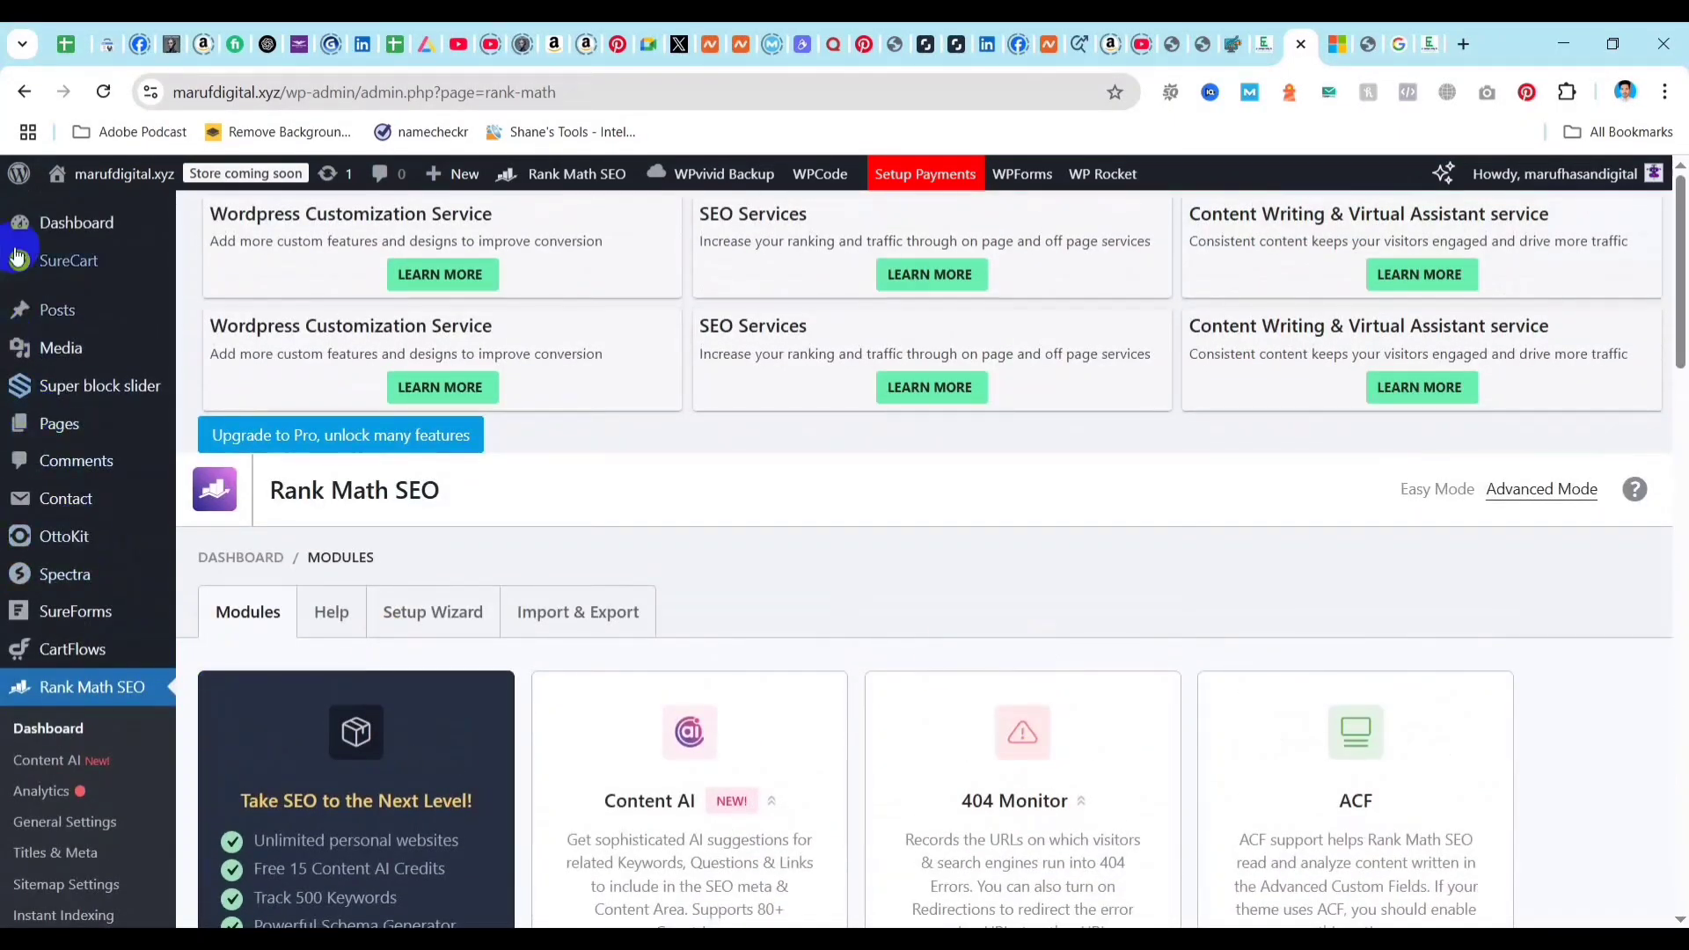
# Open the list of all posts and start a new post.
pyautogui.moveTo(55, 310)
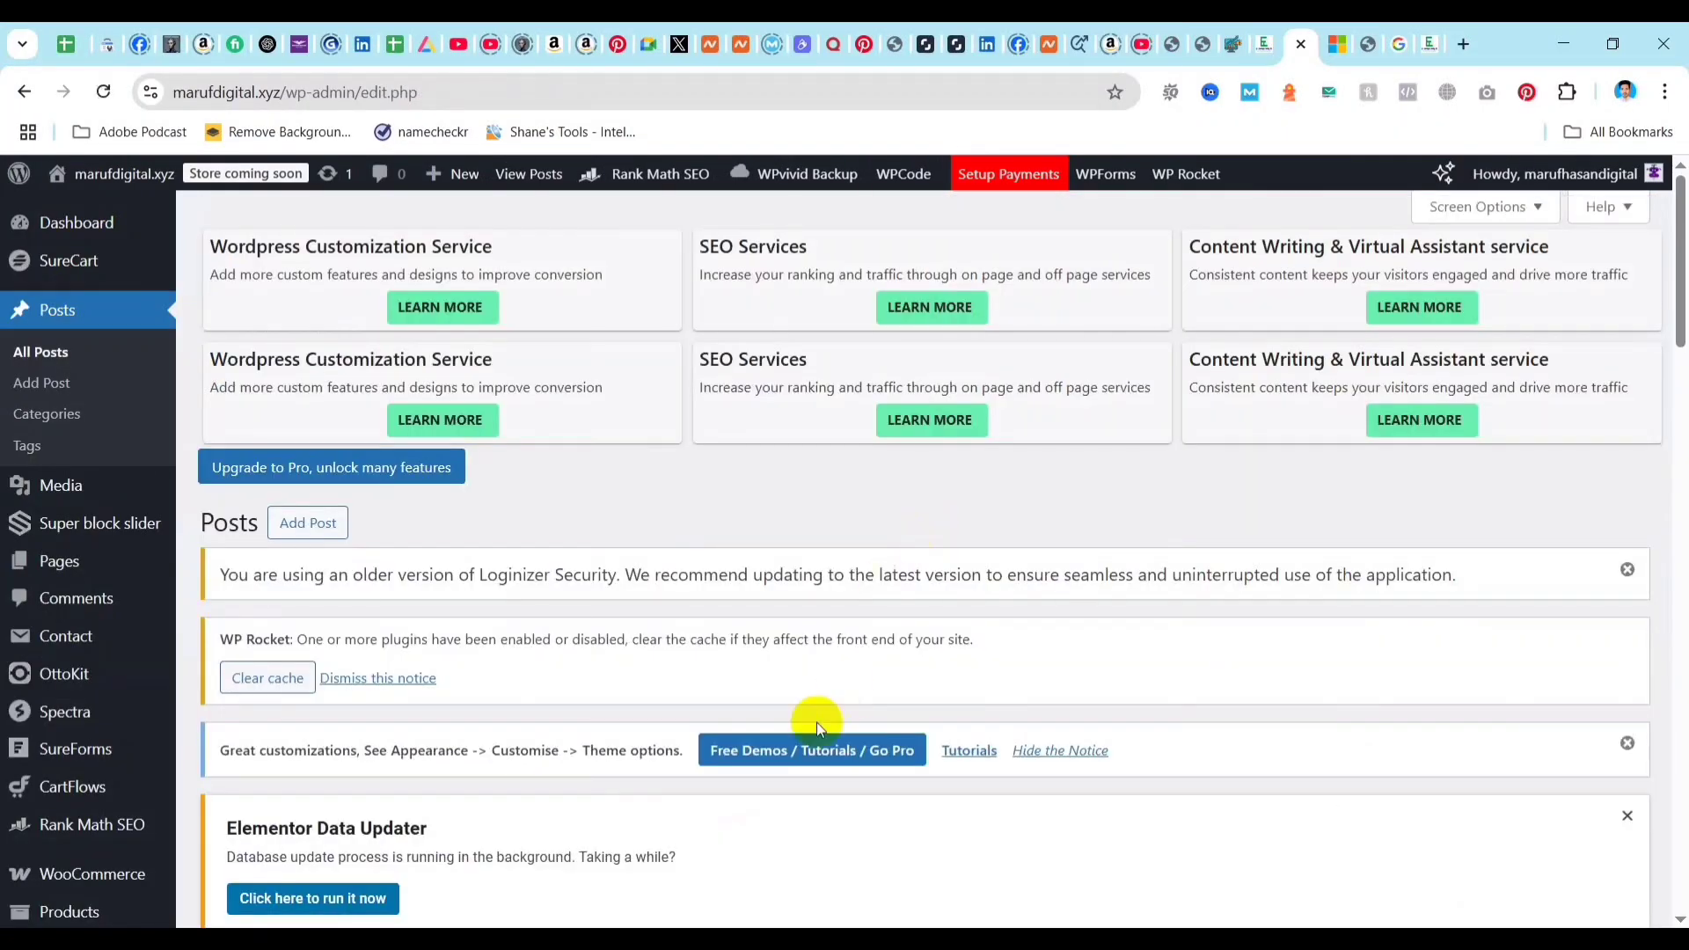
pyautogui.scroll(-9, 818, 704)
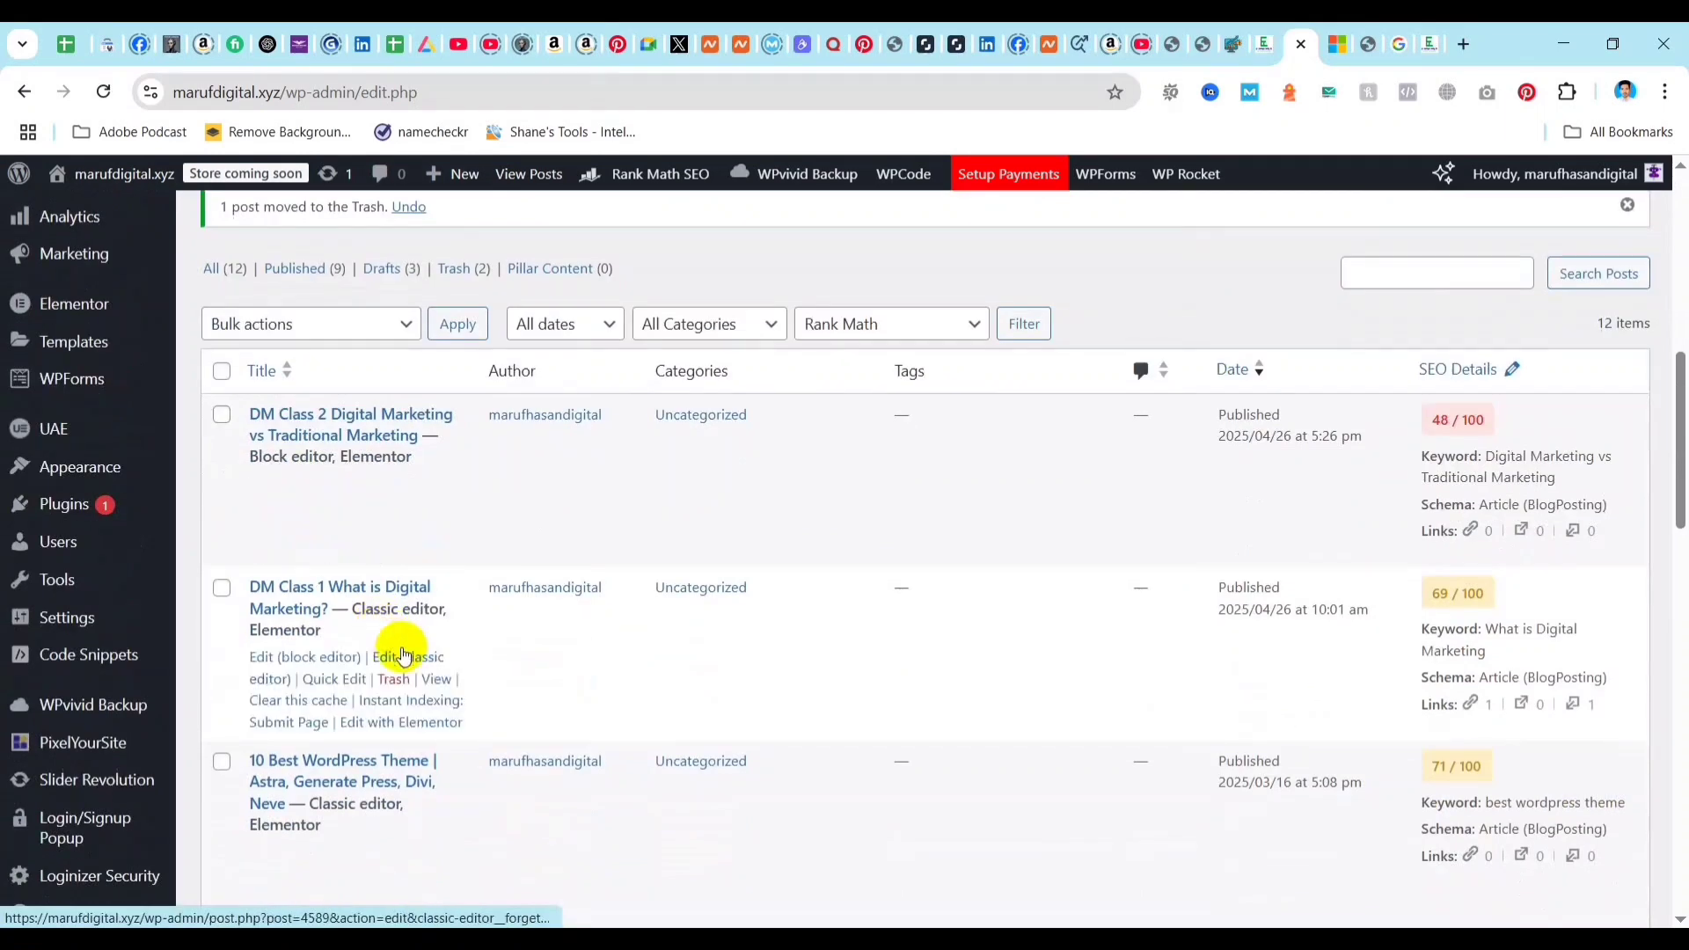
pyautogui.scroll(5, 679, 617)
pyautogui.scroll(4, 784, 574)
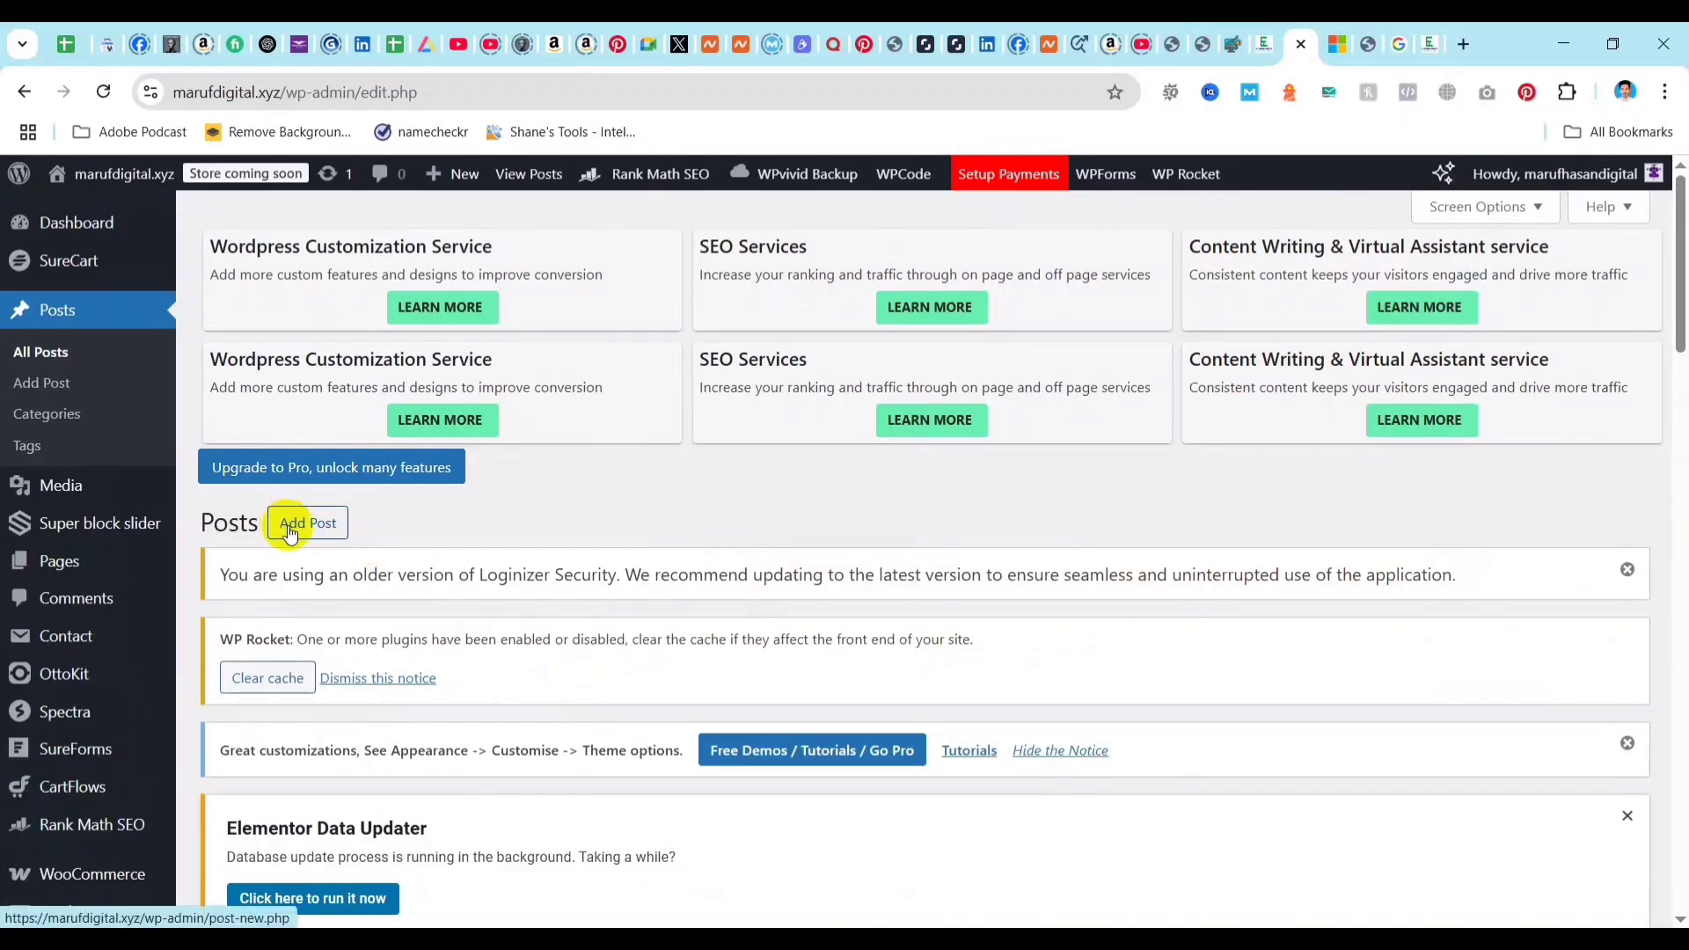
pyautogui.click(87, 393)
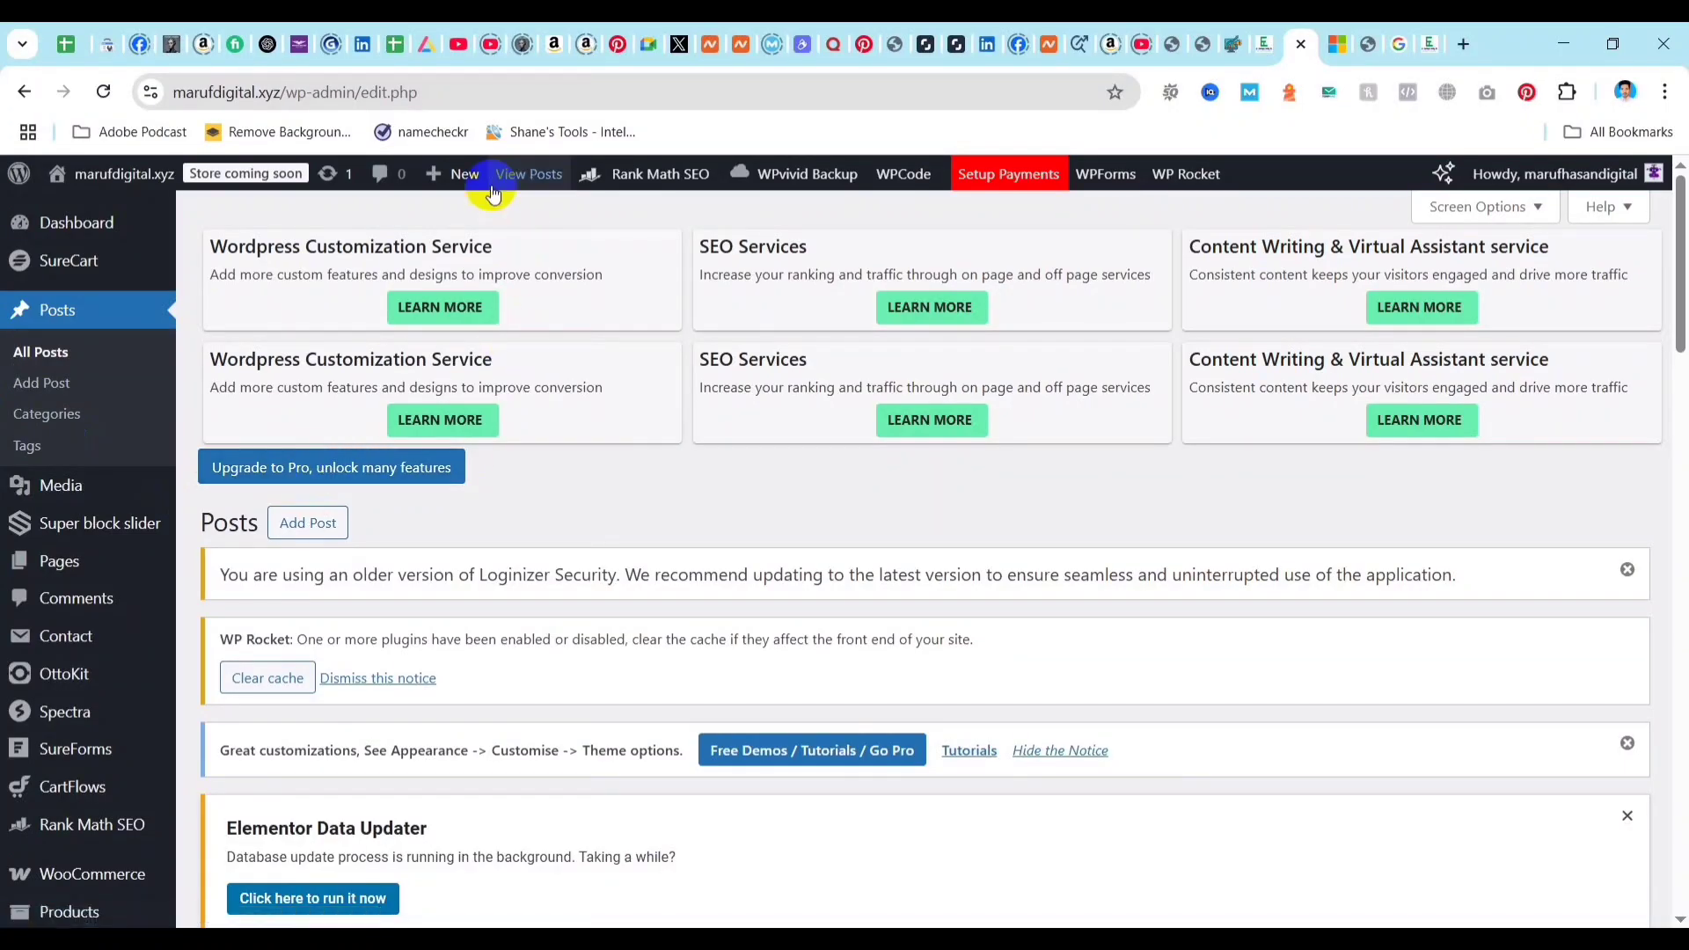
pyautogui.moveTo(457, 178)
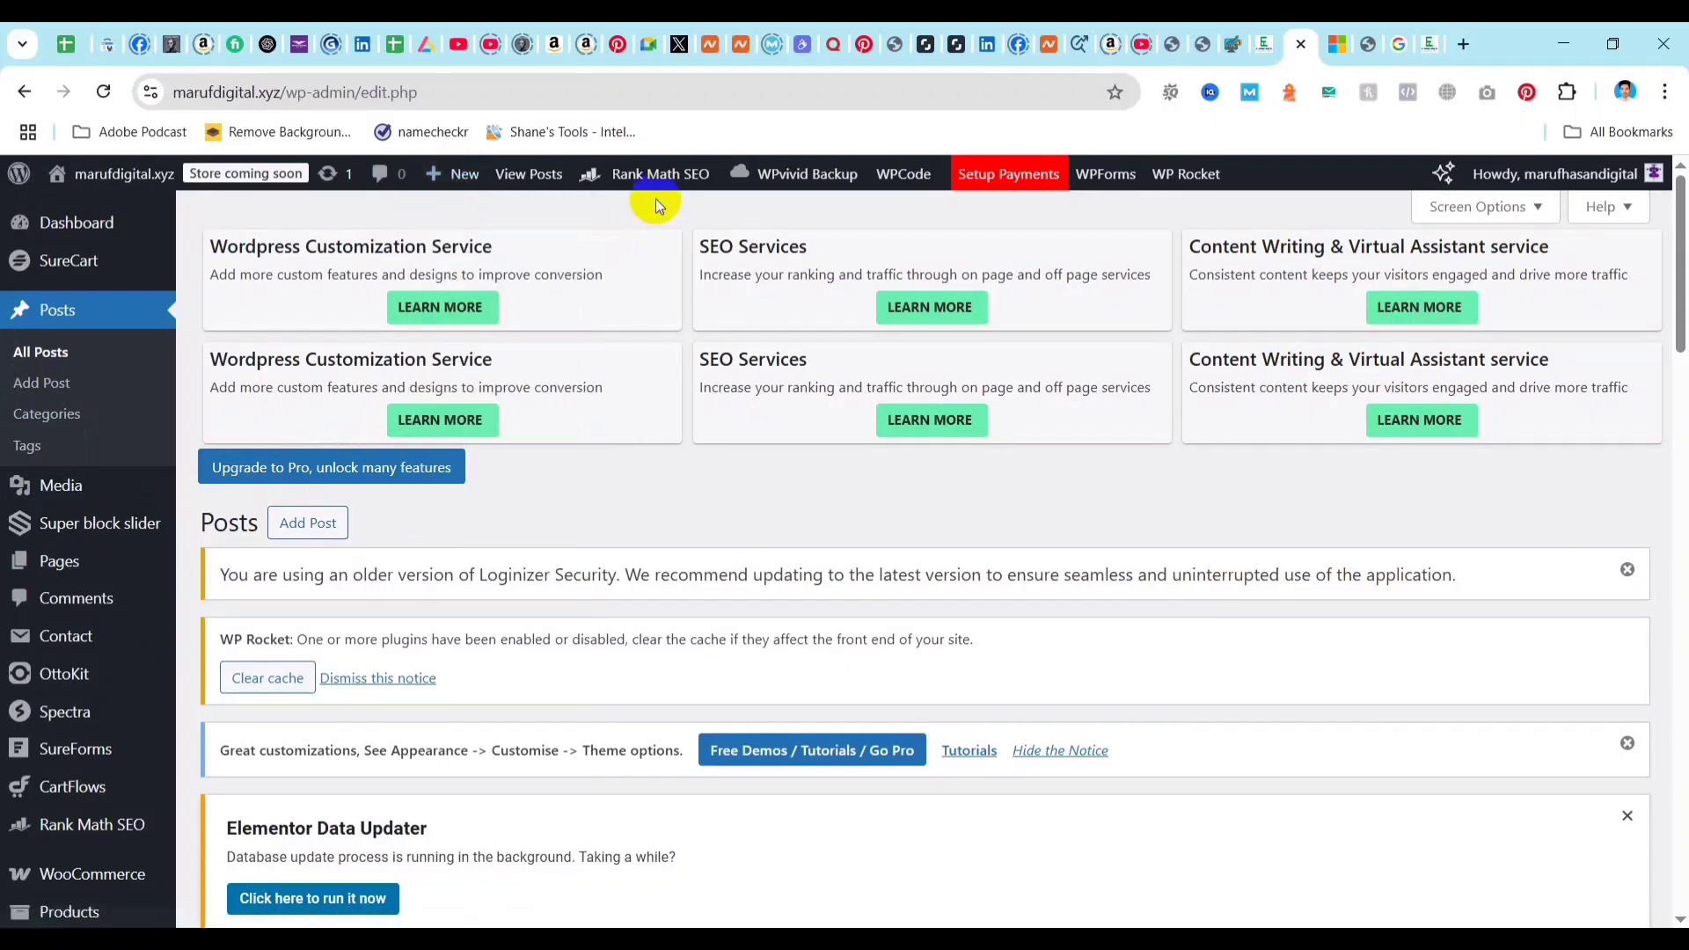
pyautogui.click(298, 524)
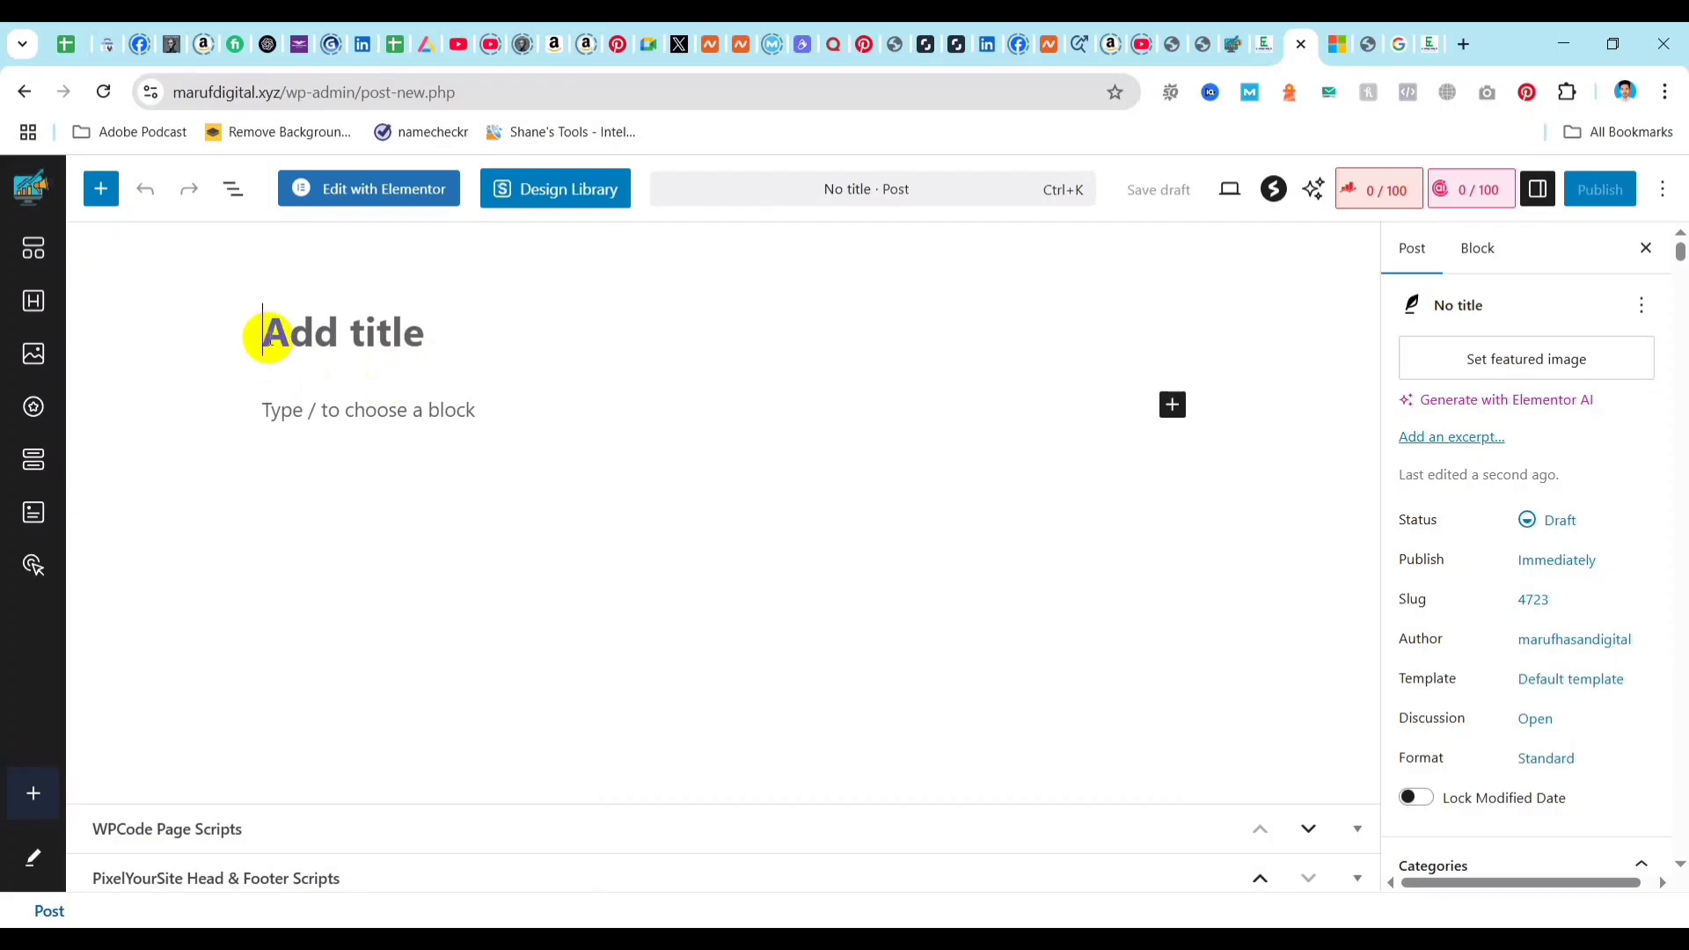
# Title the new post "Best Digital Marketing Guide with 10 Channel".
pyautogui.write('Best Digital Marl')
pyautogui.press('BackSpace')
pyautogui.write('ke')
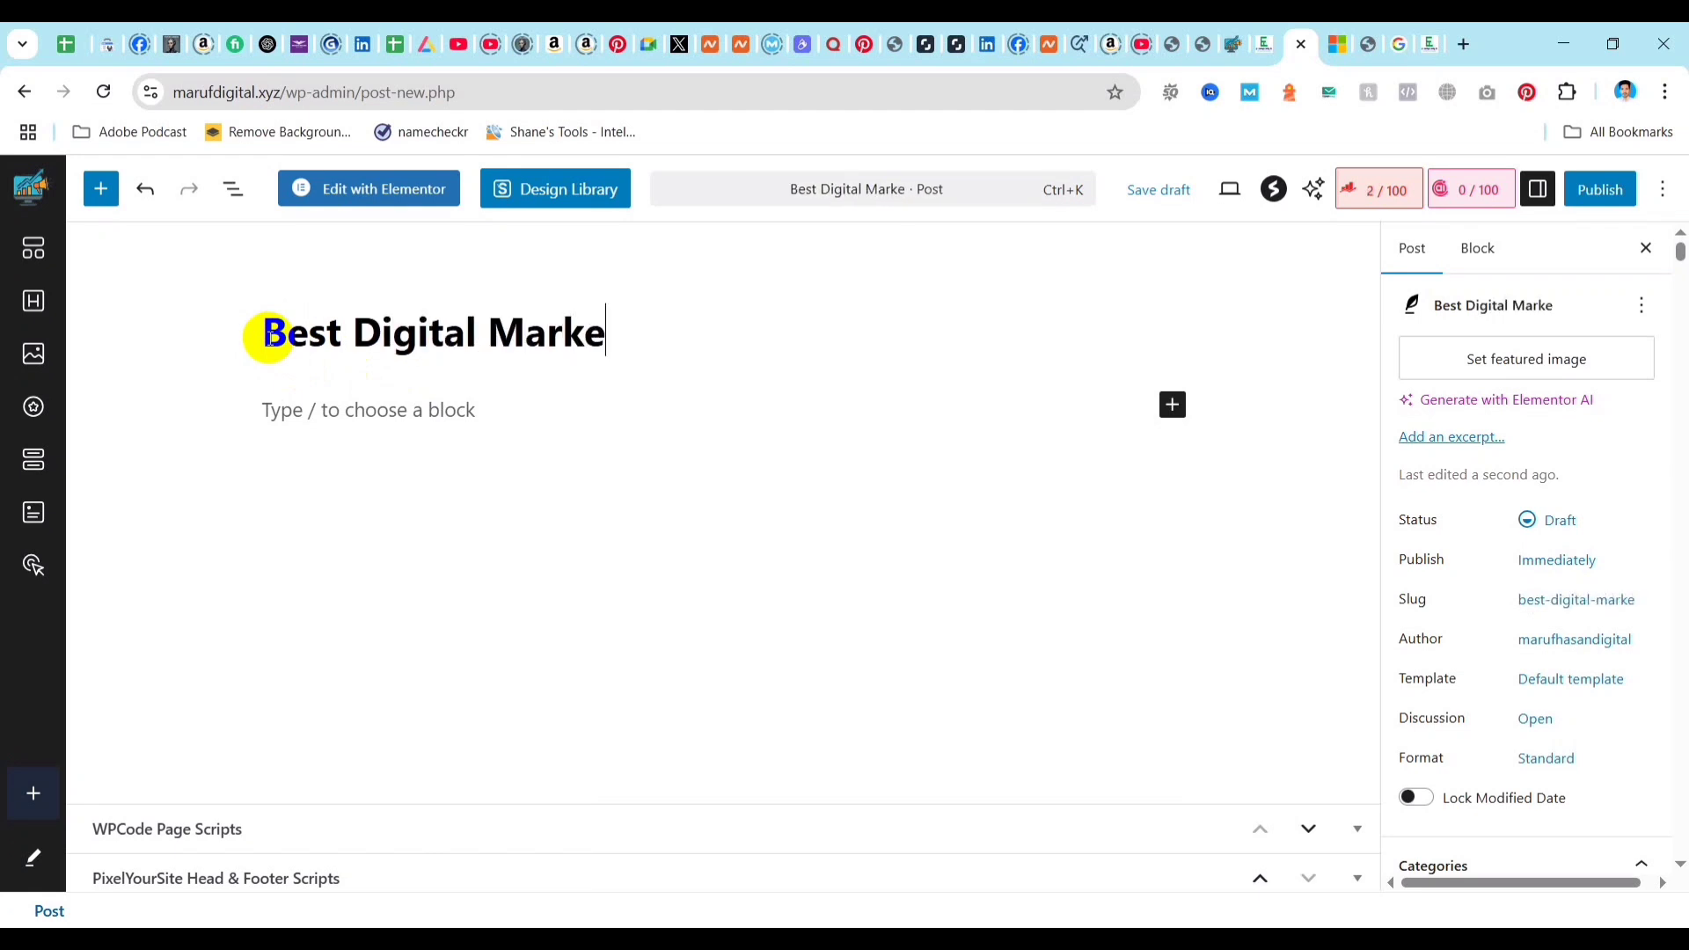
pyautogui.write('ting ')
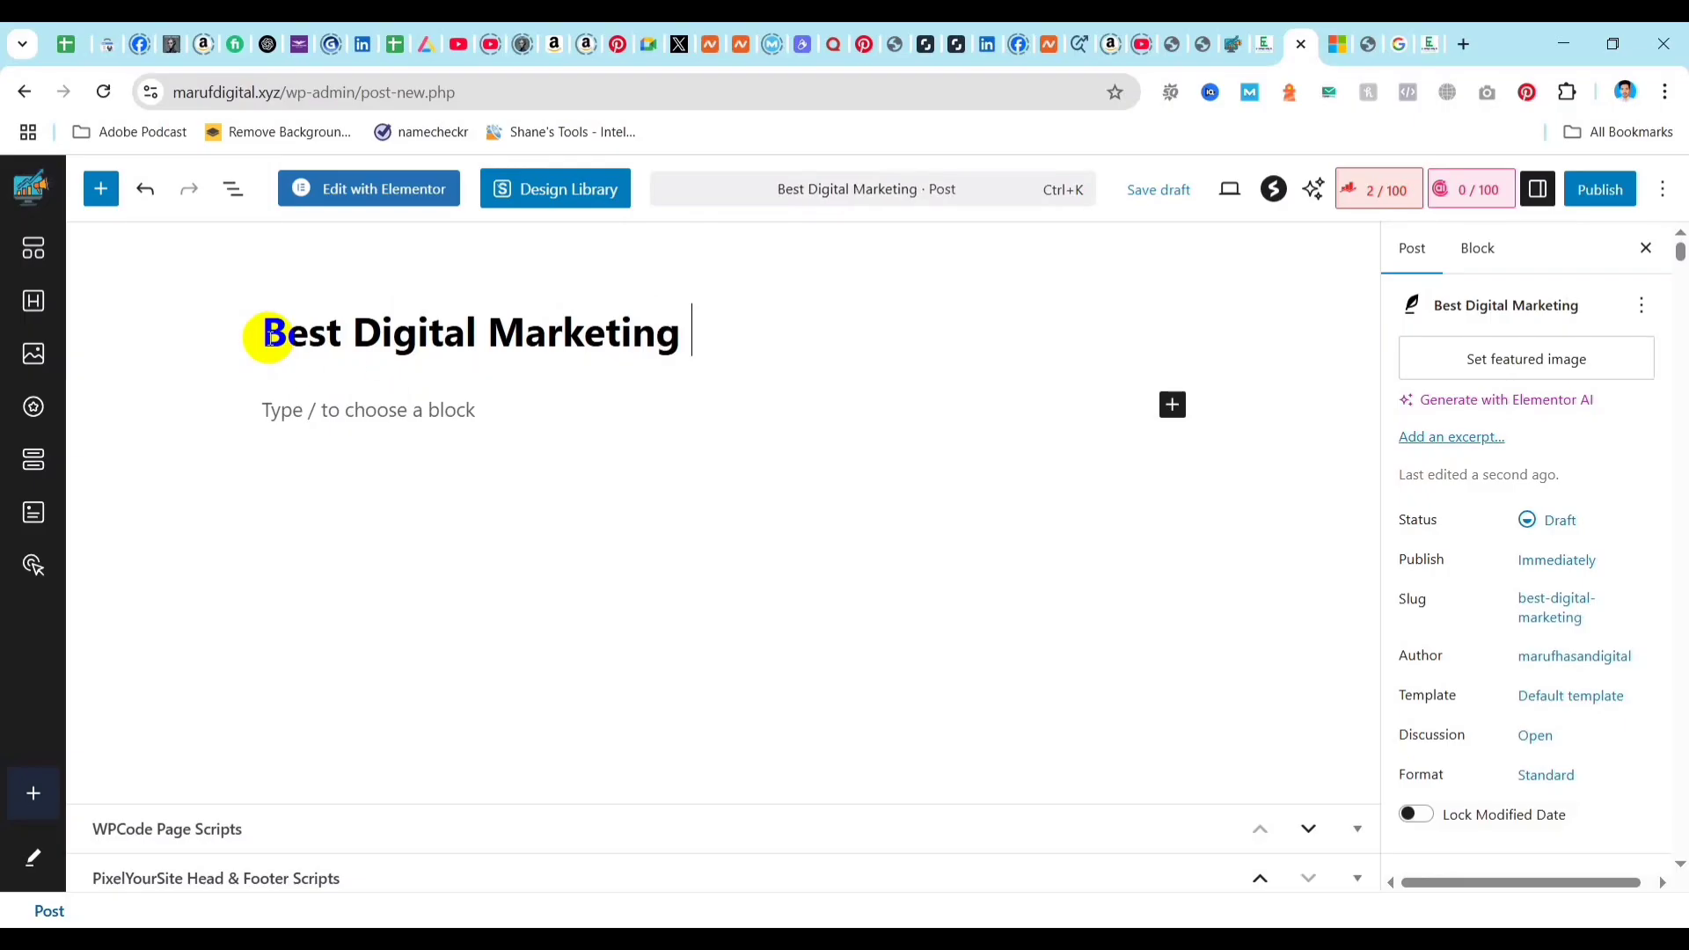
pyautogui.write('Guide with ')
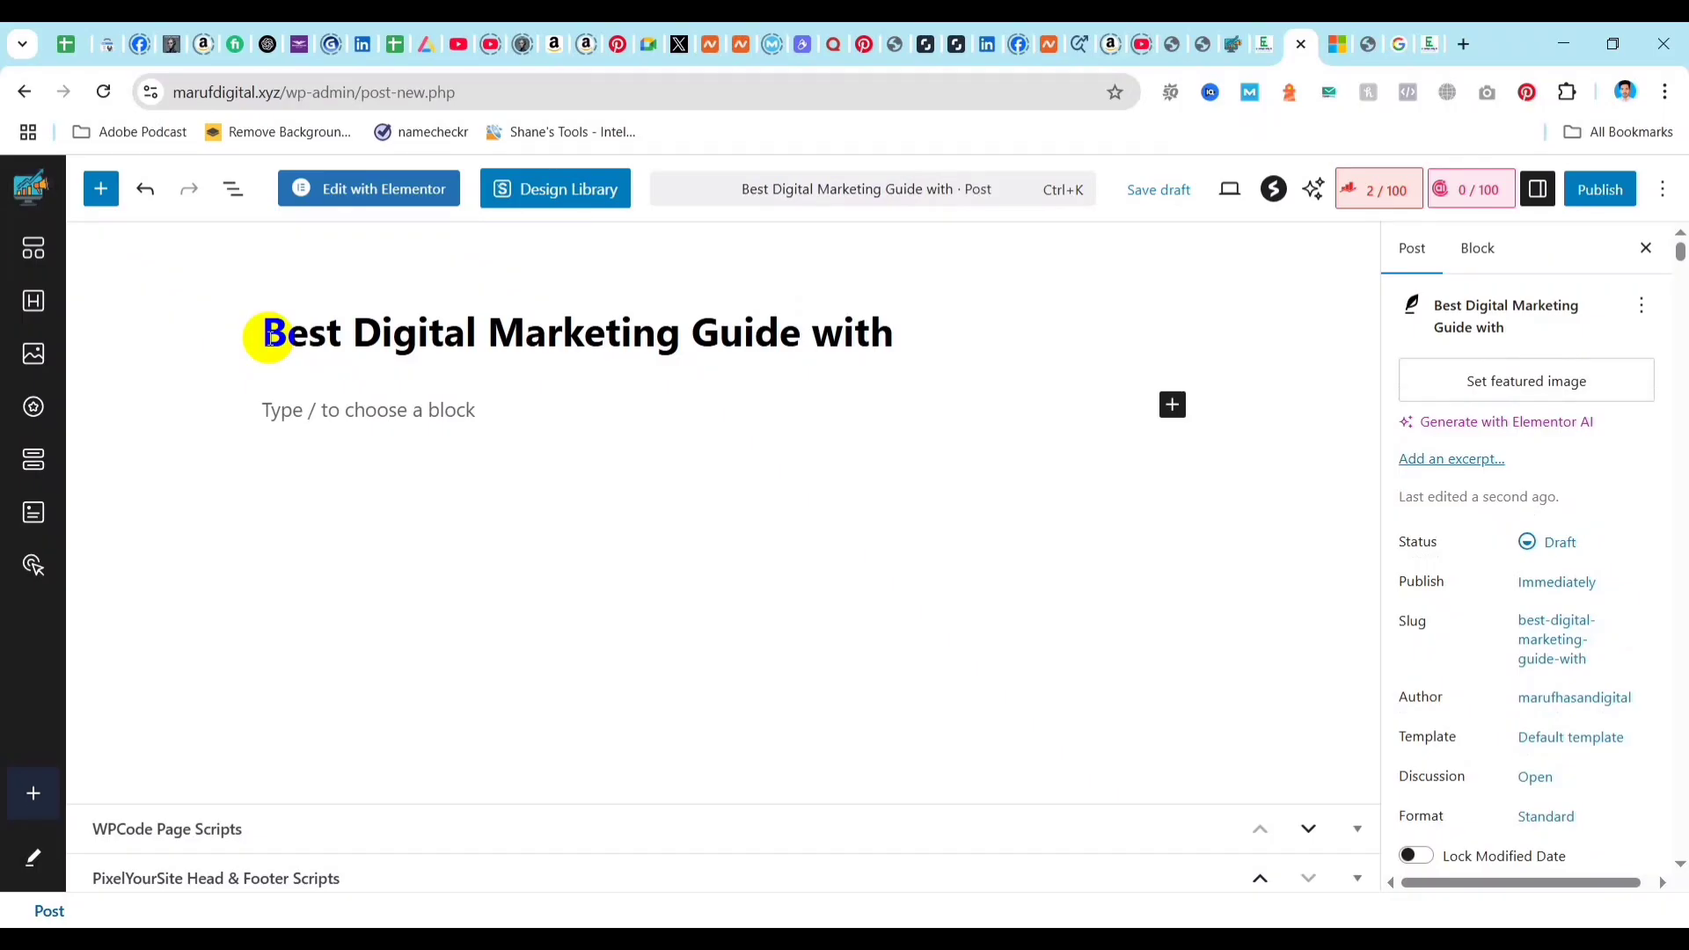
pyautogui.write('10 Channel')
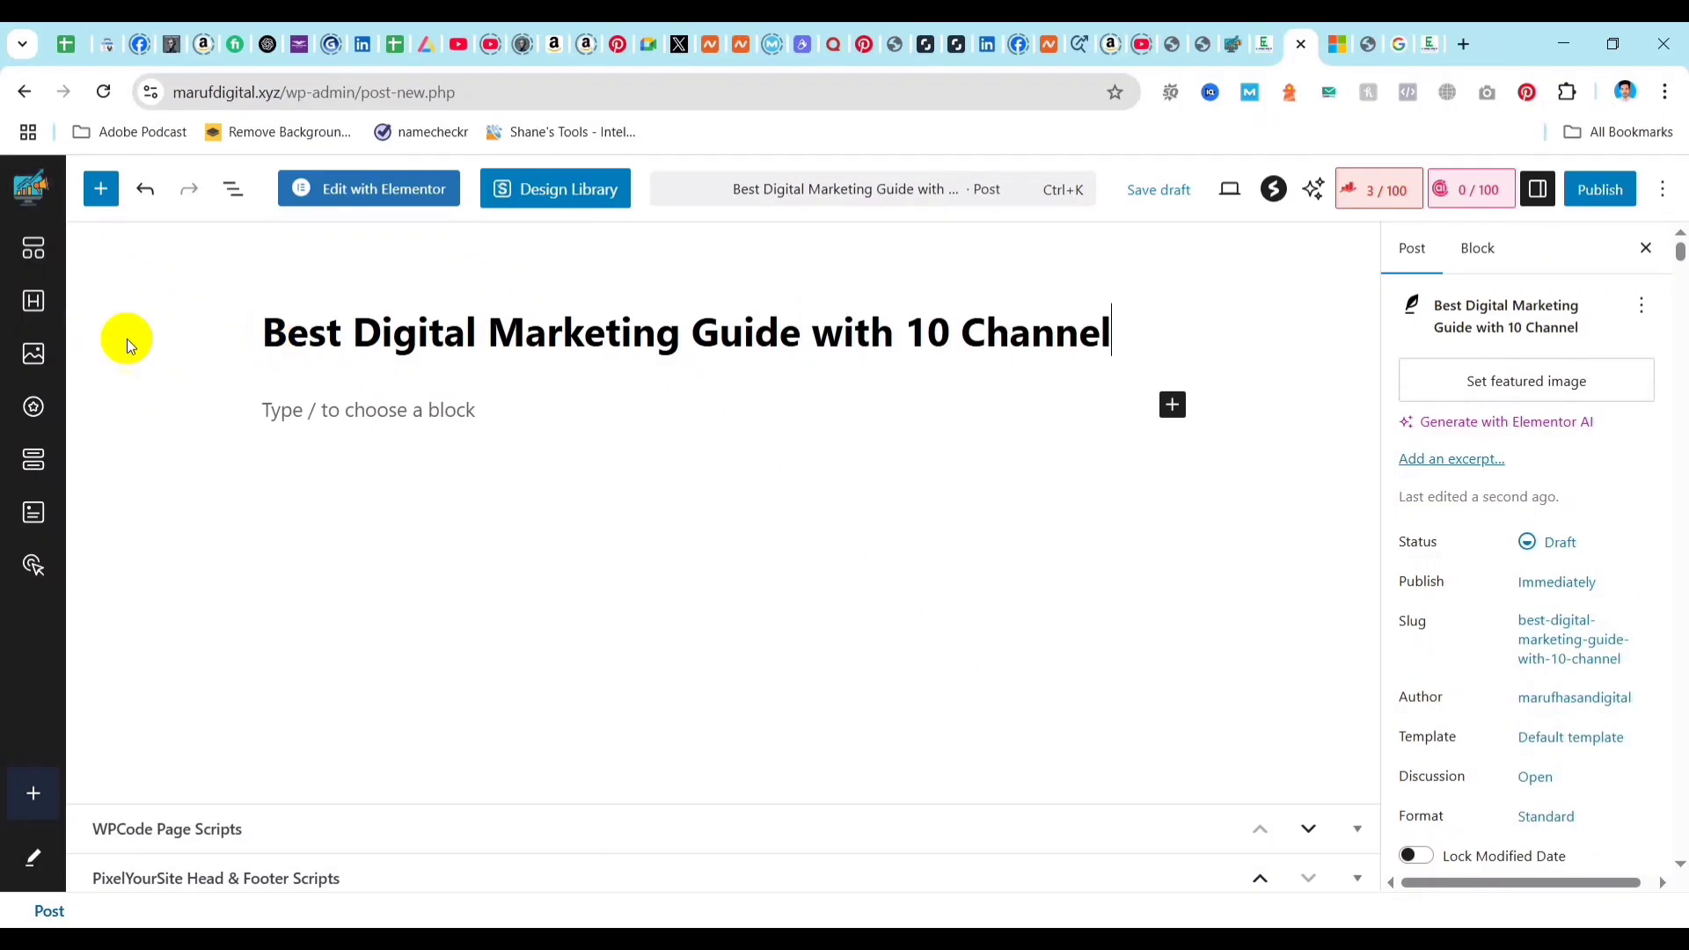
pyautogui.moveTo(249, 332); pyautogui.dragTo(1113, 335)
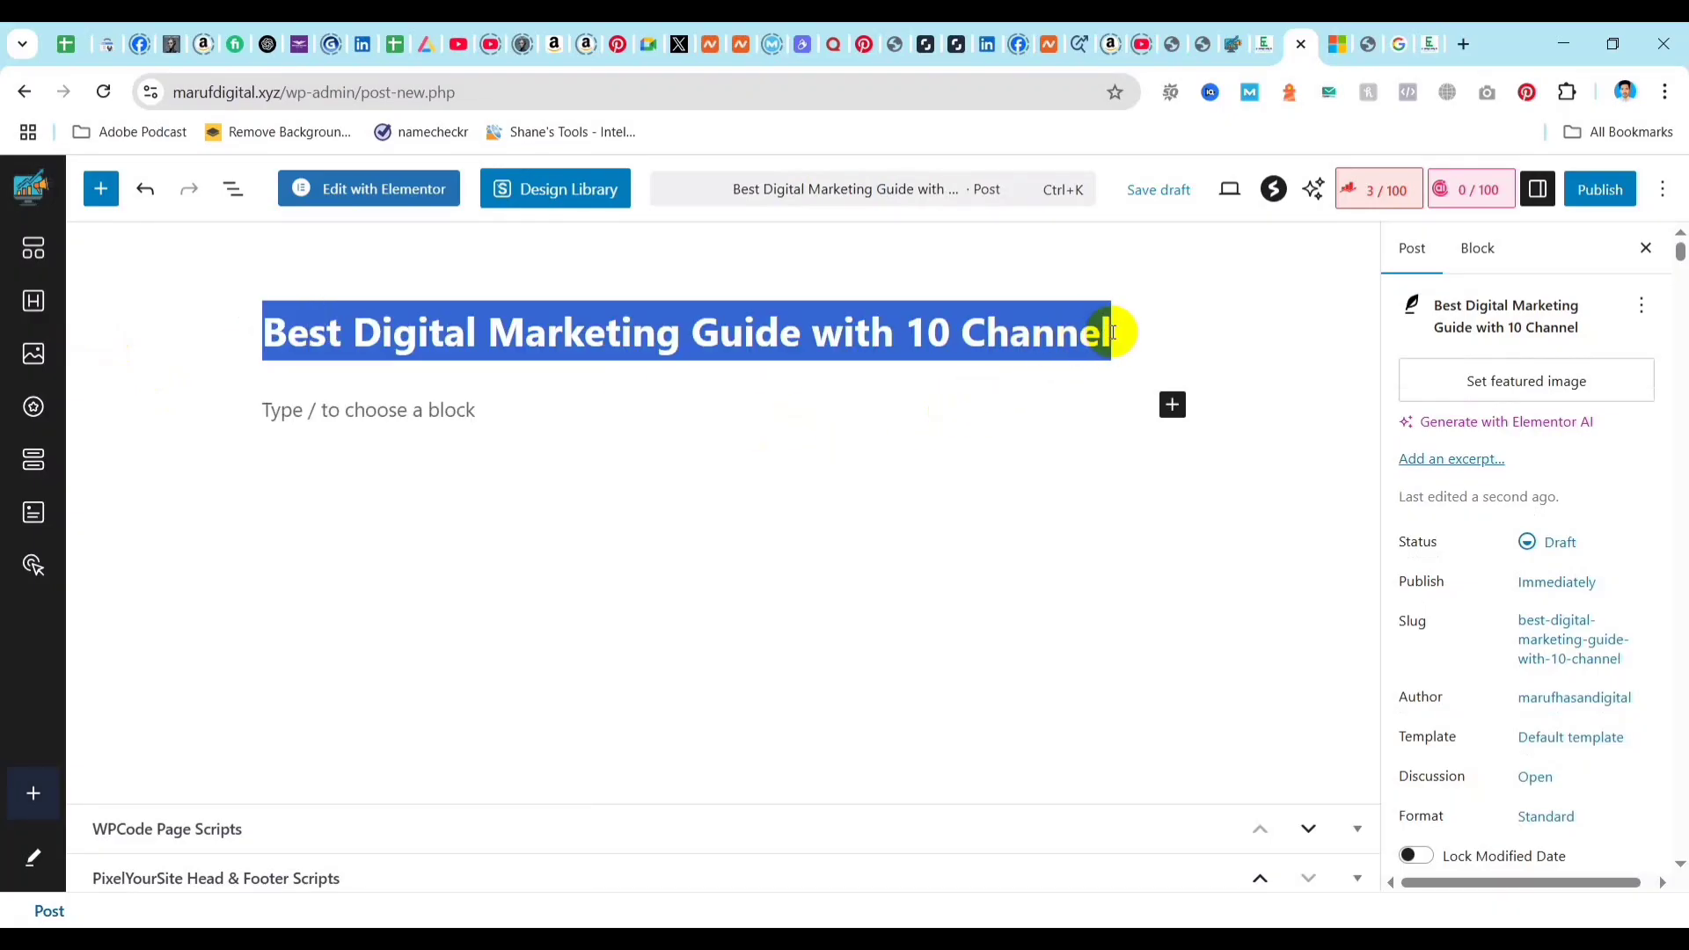
pyautogui.click(923, 333)
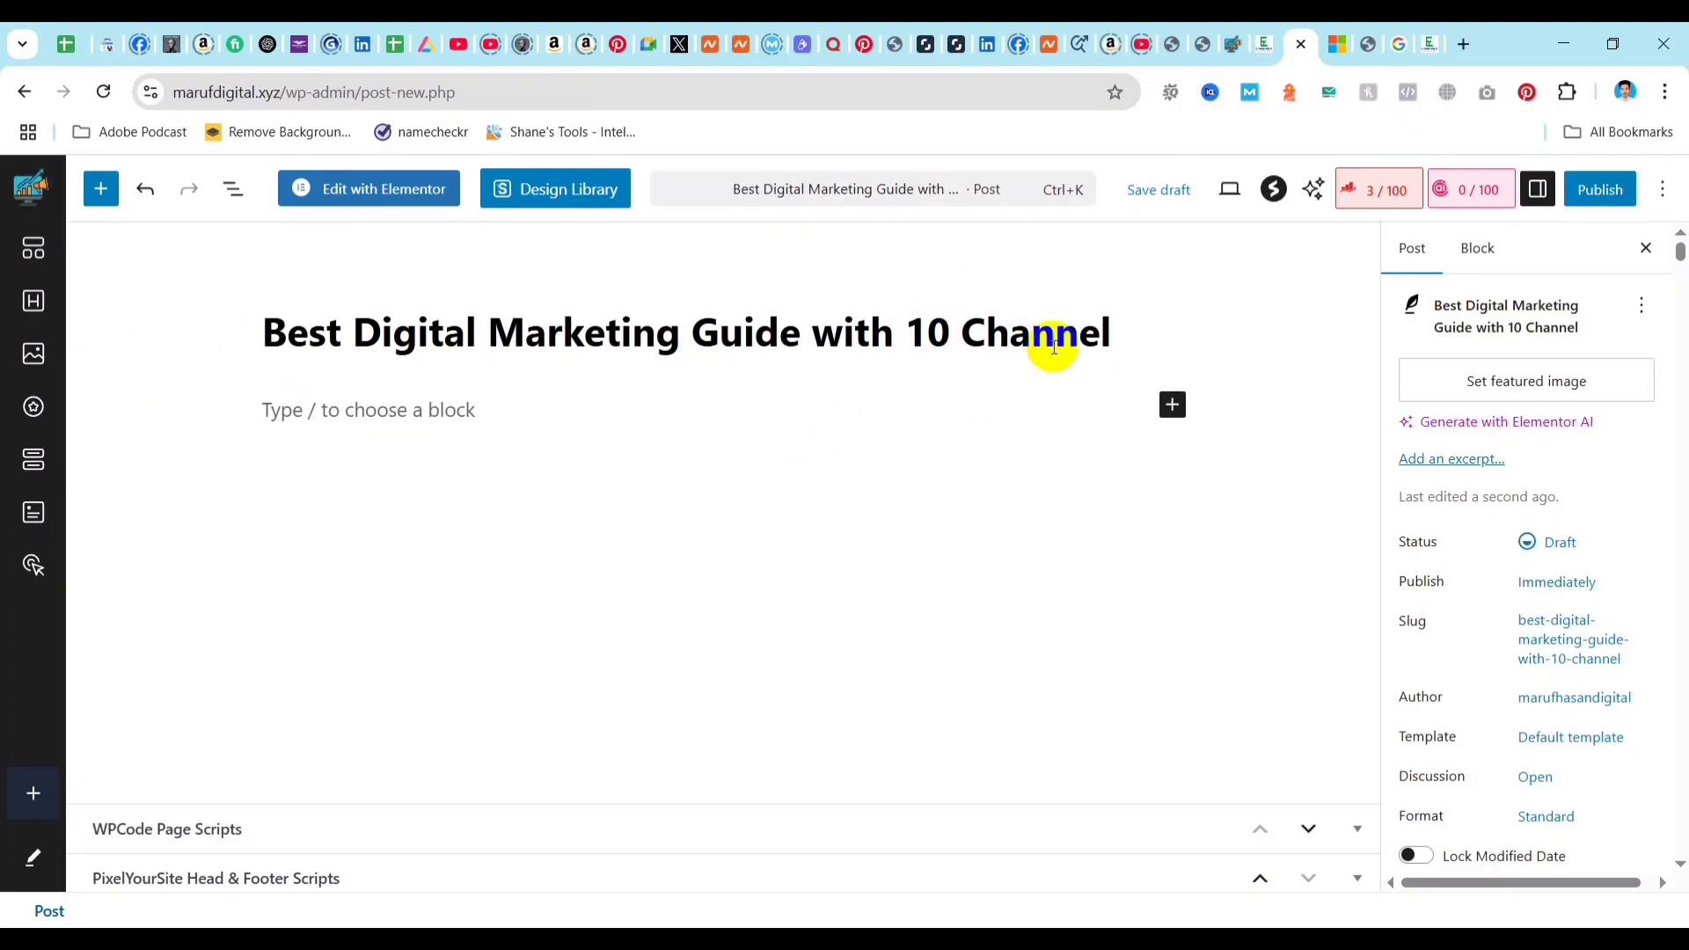
pyautogui.moveTo(1115, 333); pyautogui.dragTo(226, 357)
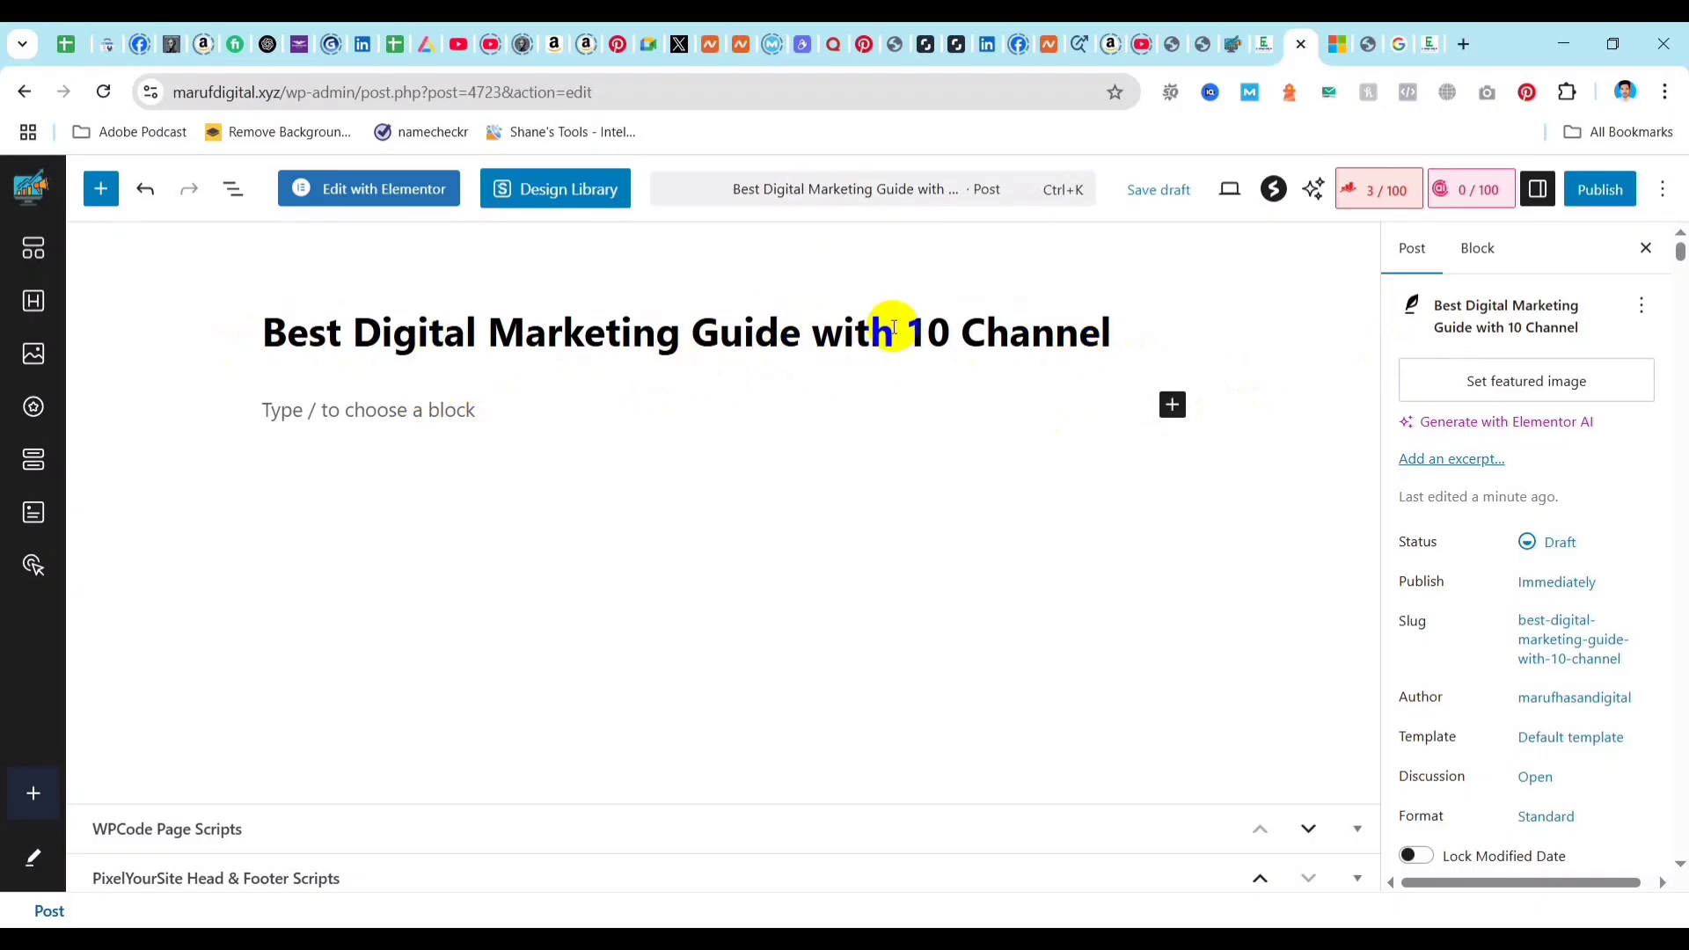
# Publish the post immediately with public visibility and return to its editing view.
pyautogui.click(1603, 191)
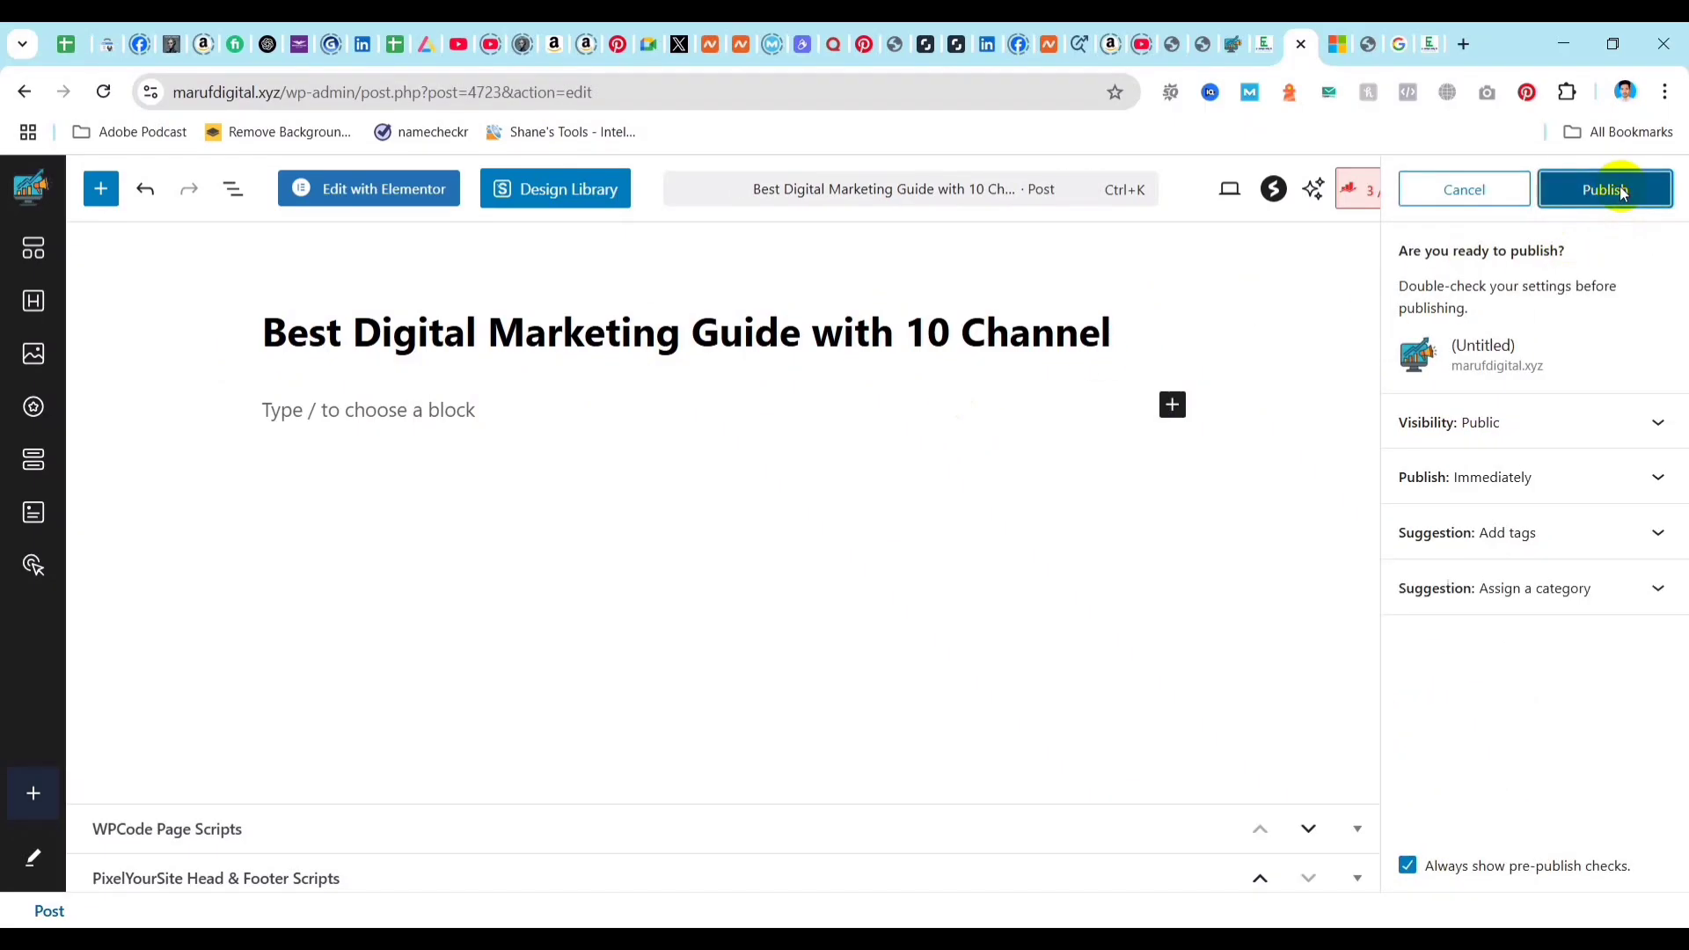
pyautogui.click(1621, 194)
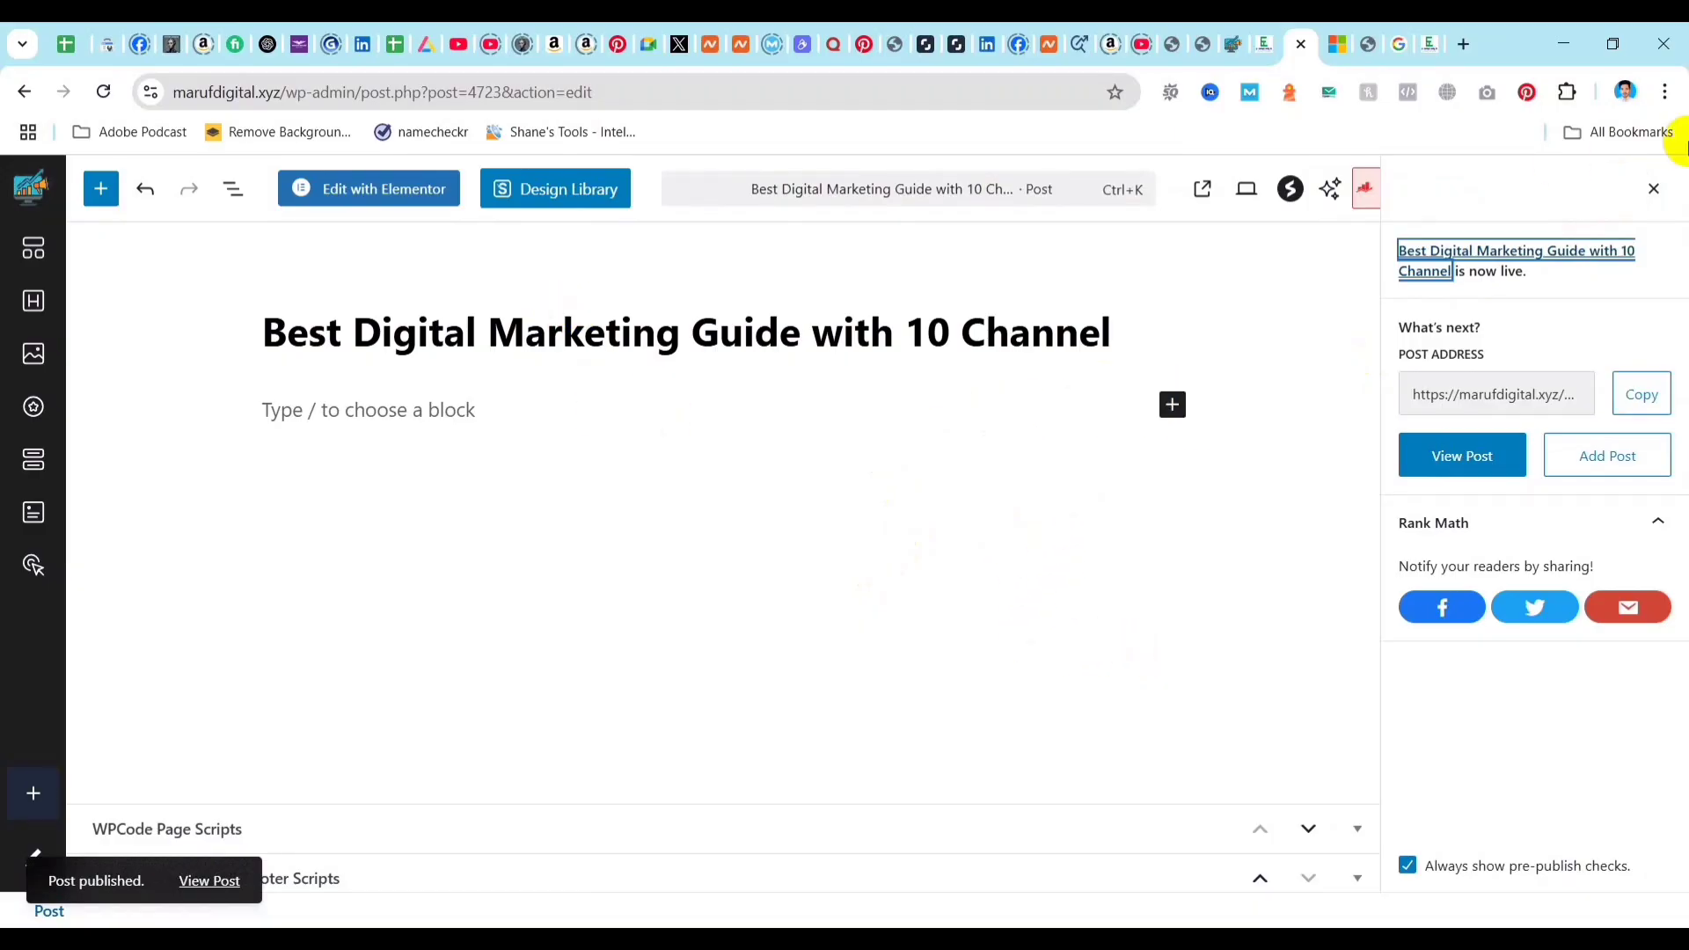
pyautogui.click(1653, 188)
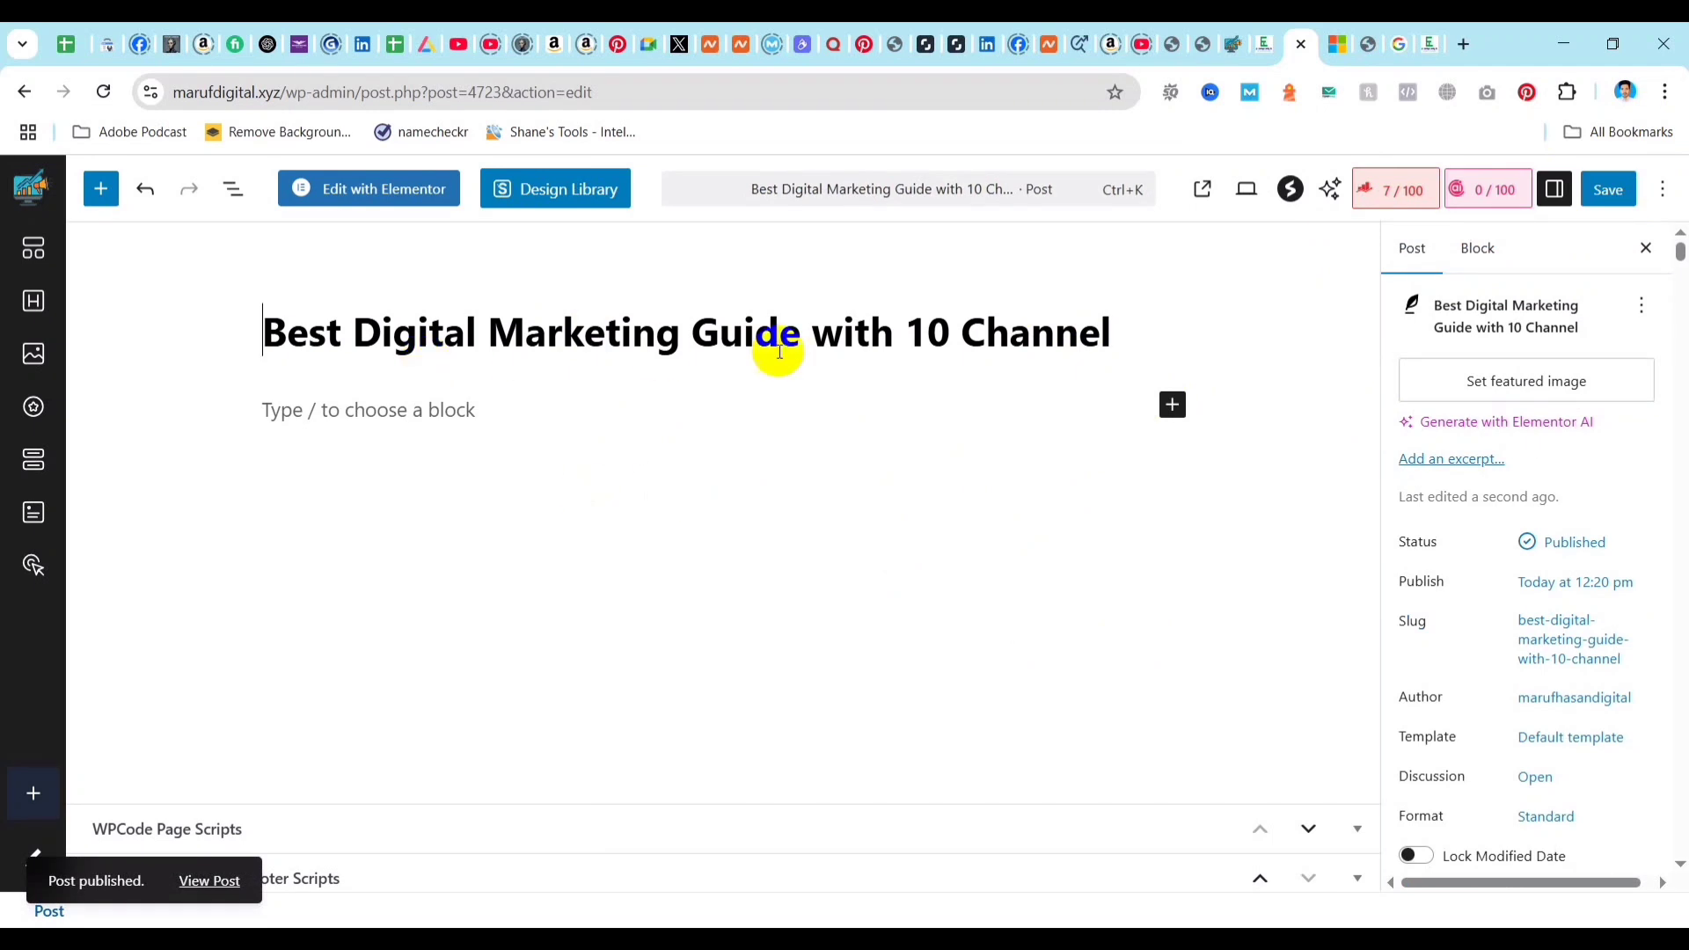
pyautogui.doubleClick(929, 333)
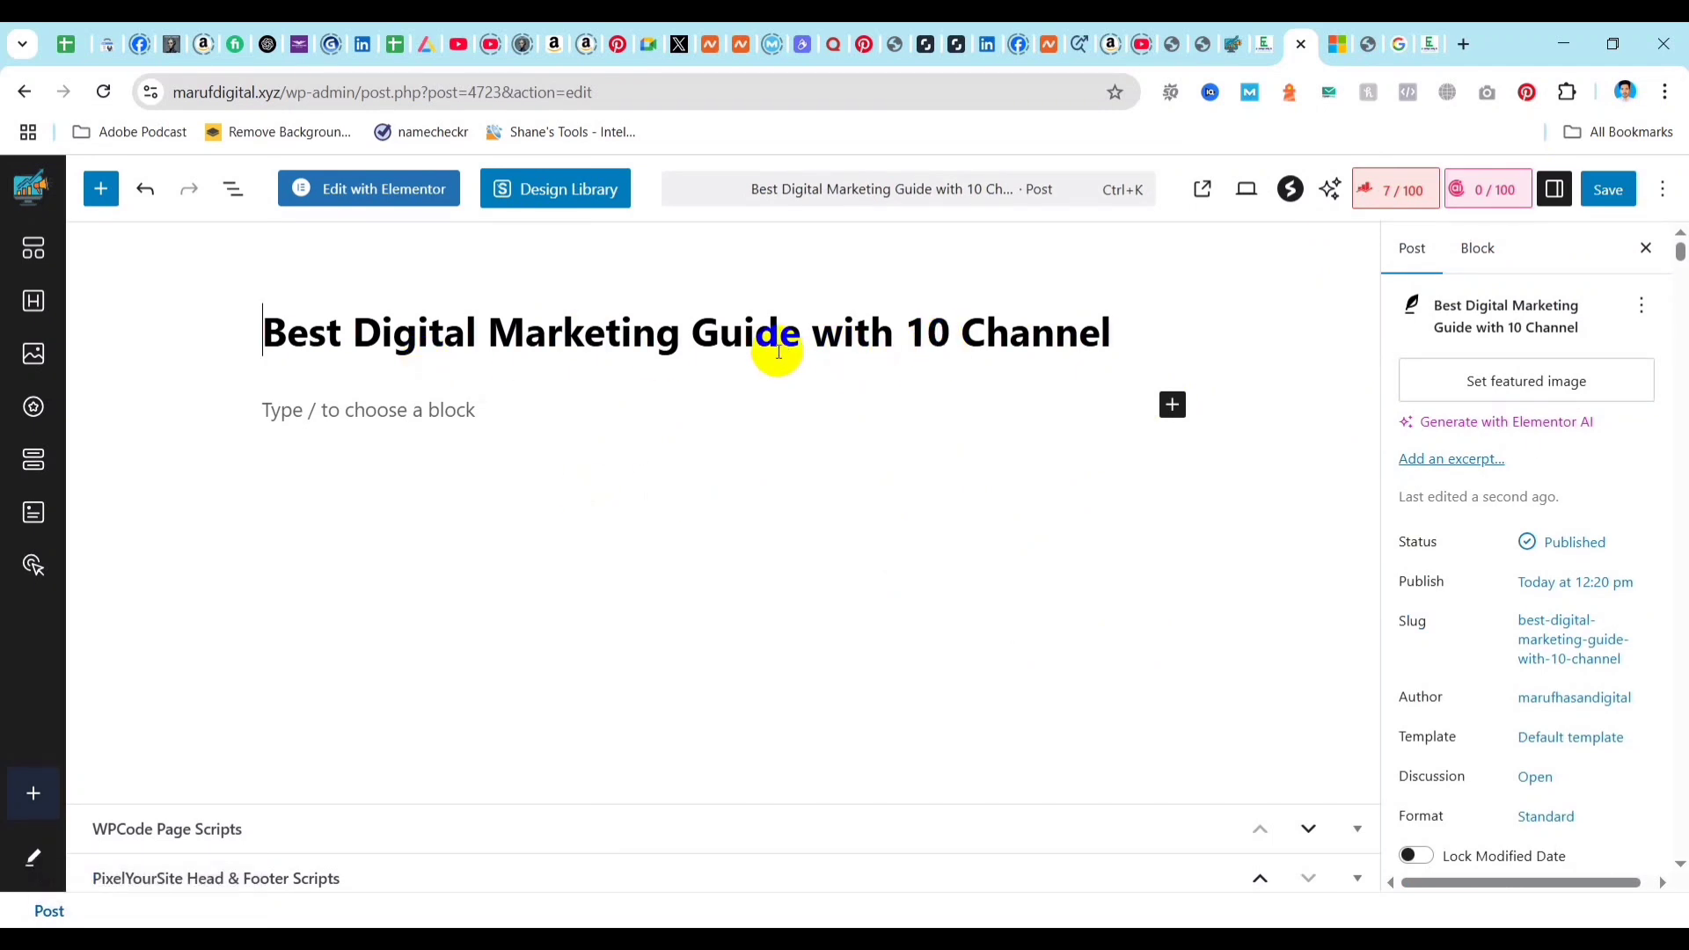
pyautogui.moveTo(238, 336); pyautogui.dragTo(1131, 329)
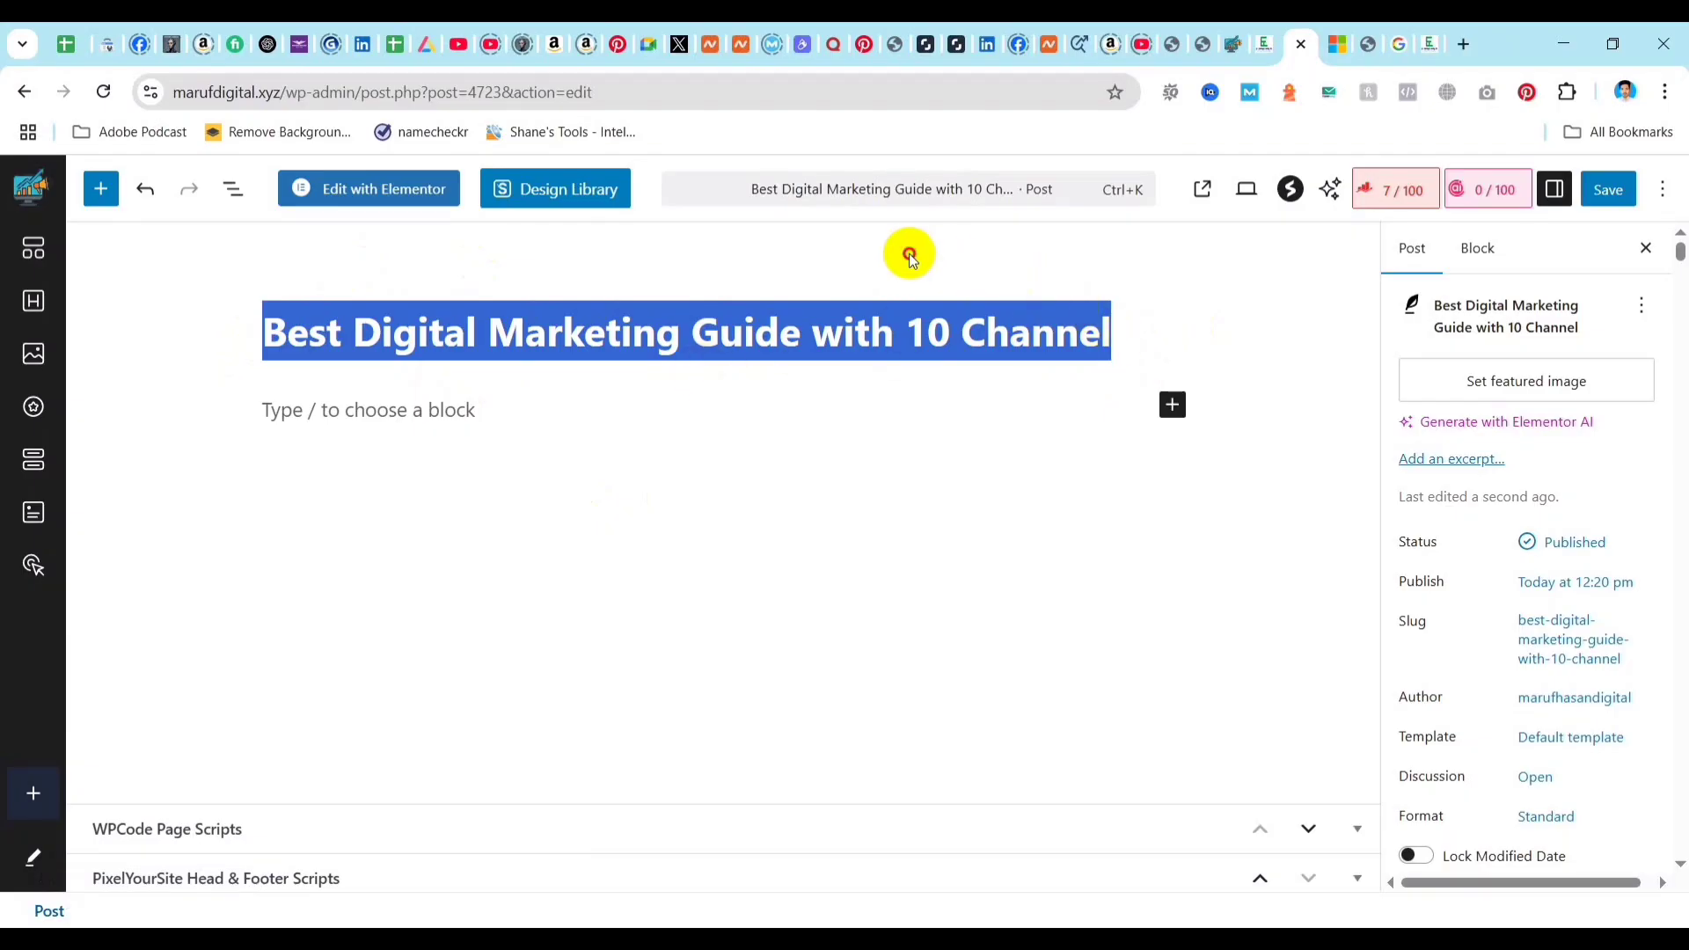
pyautogui.click(112, 541)
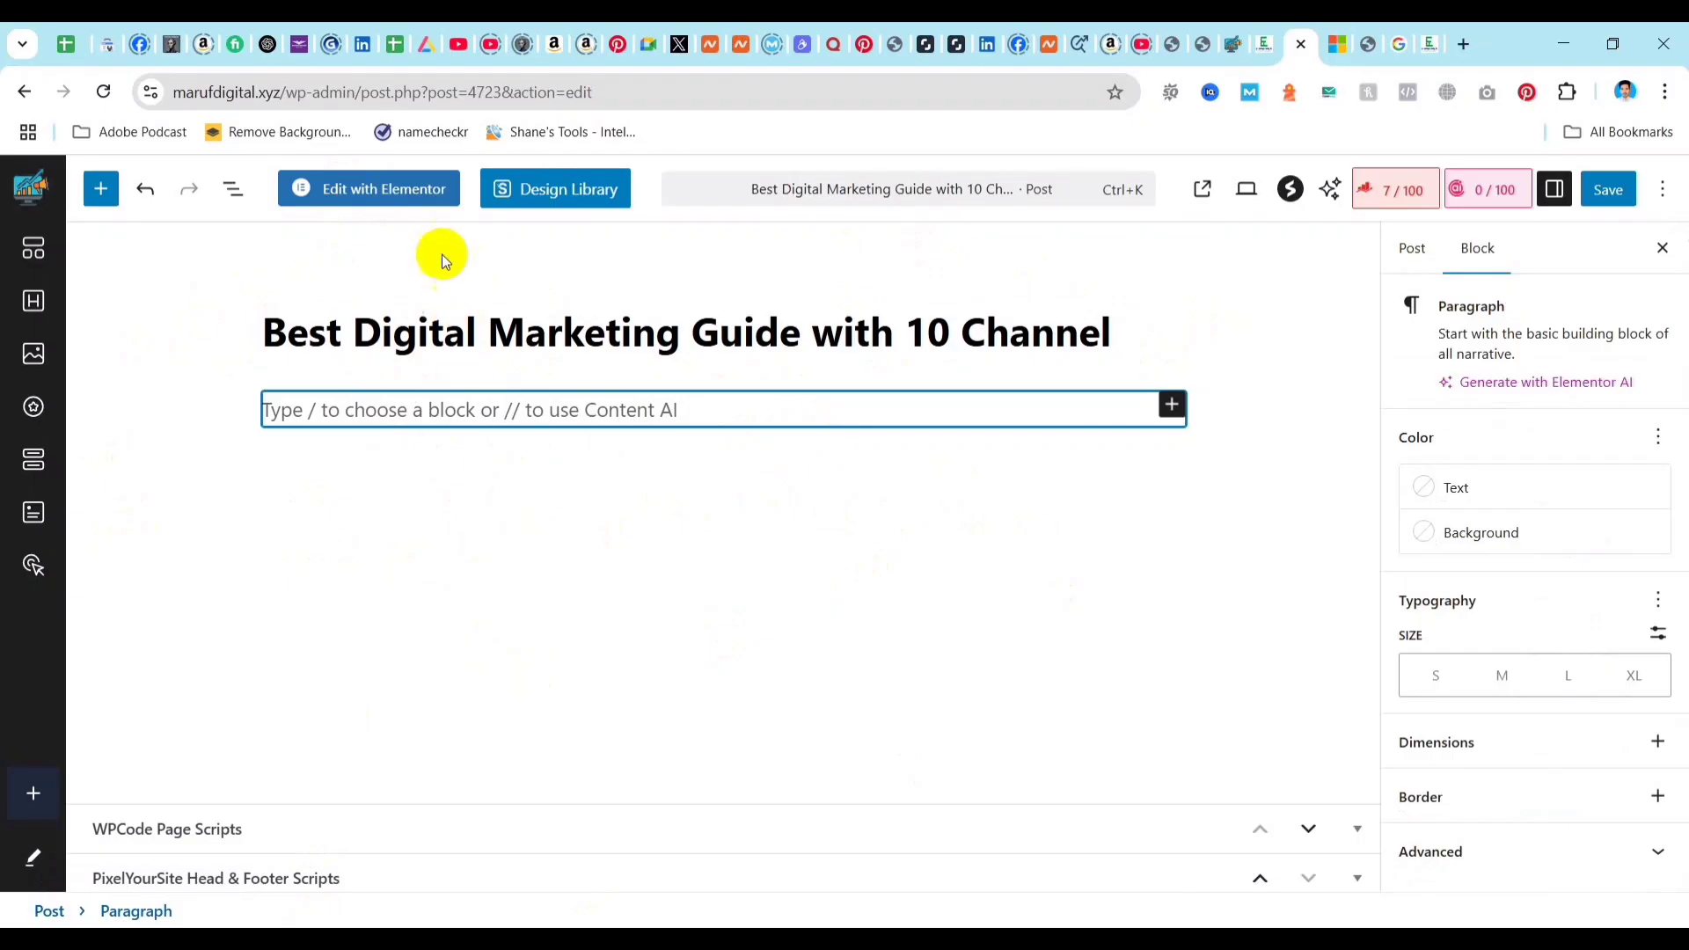
# Open the post in the Elementor editor, agreeing to leave the block editor.
pyautogui.click(393, 193)
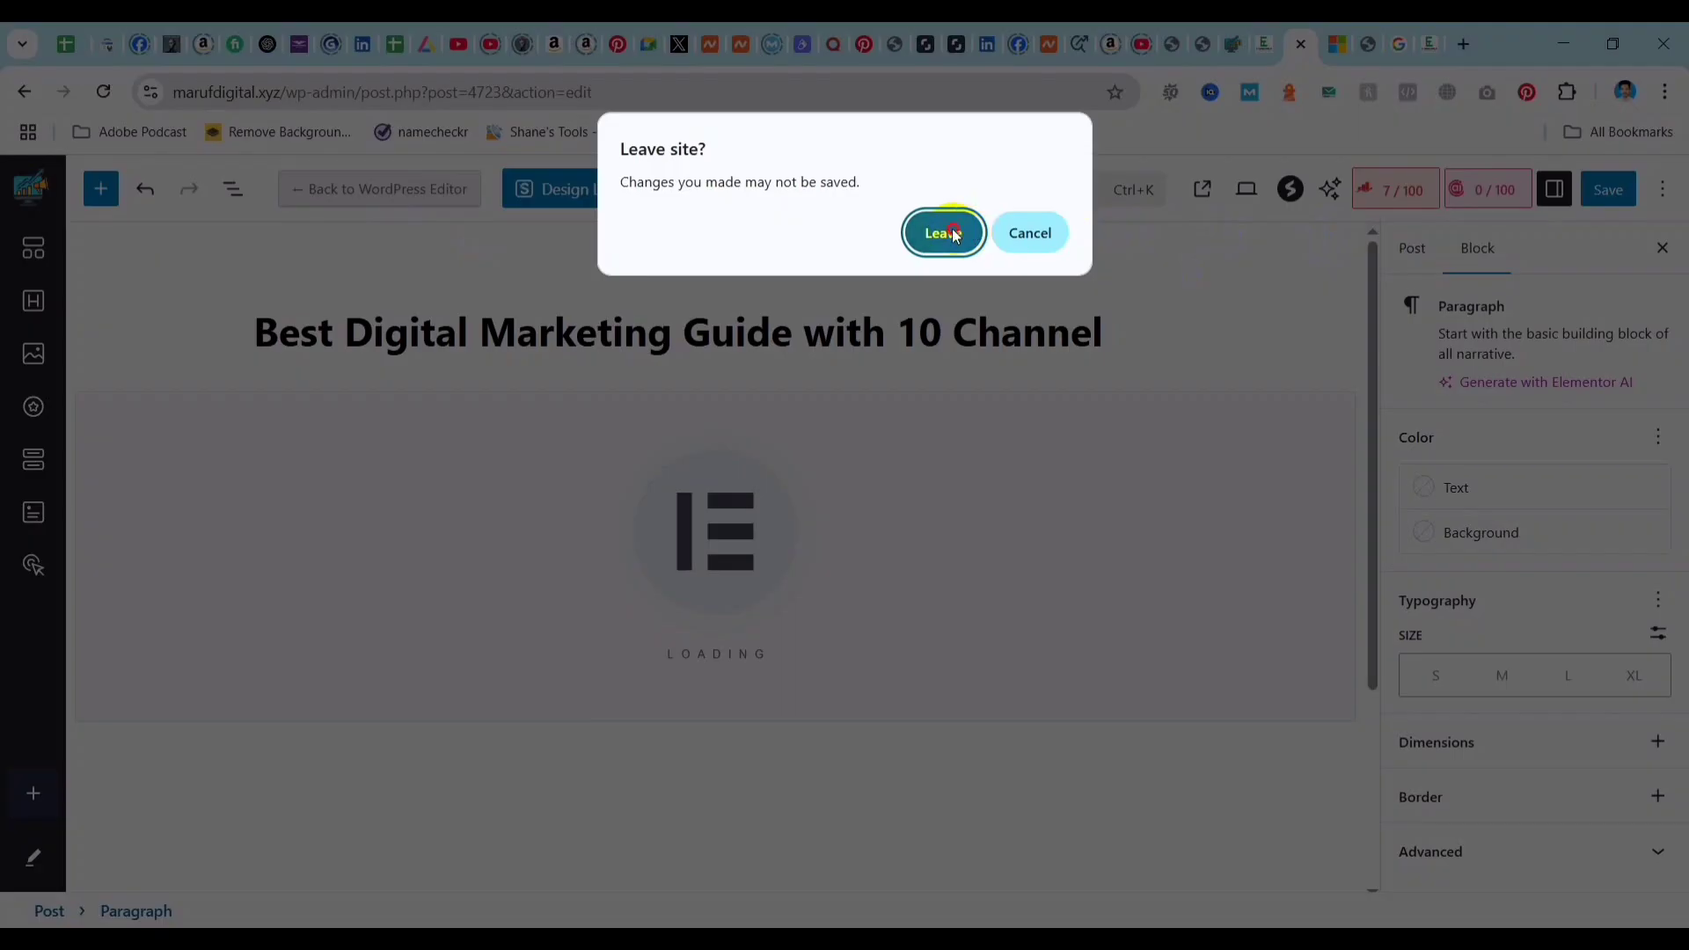
pyautogui.click(971, 235)
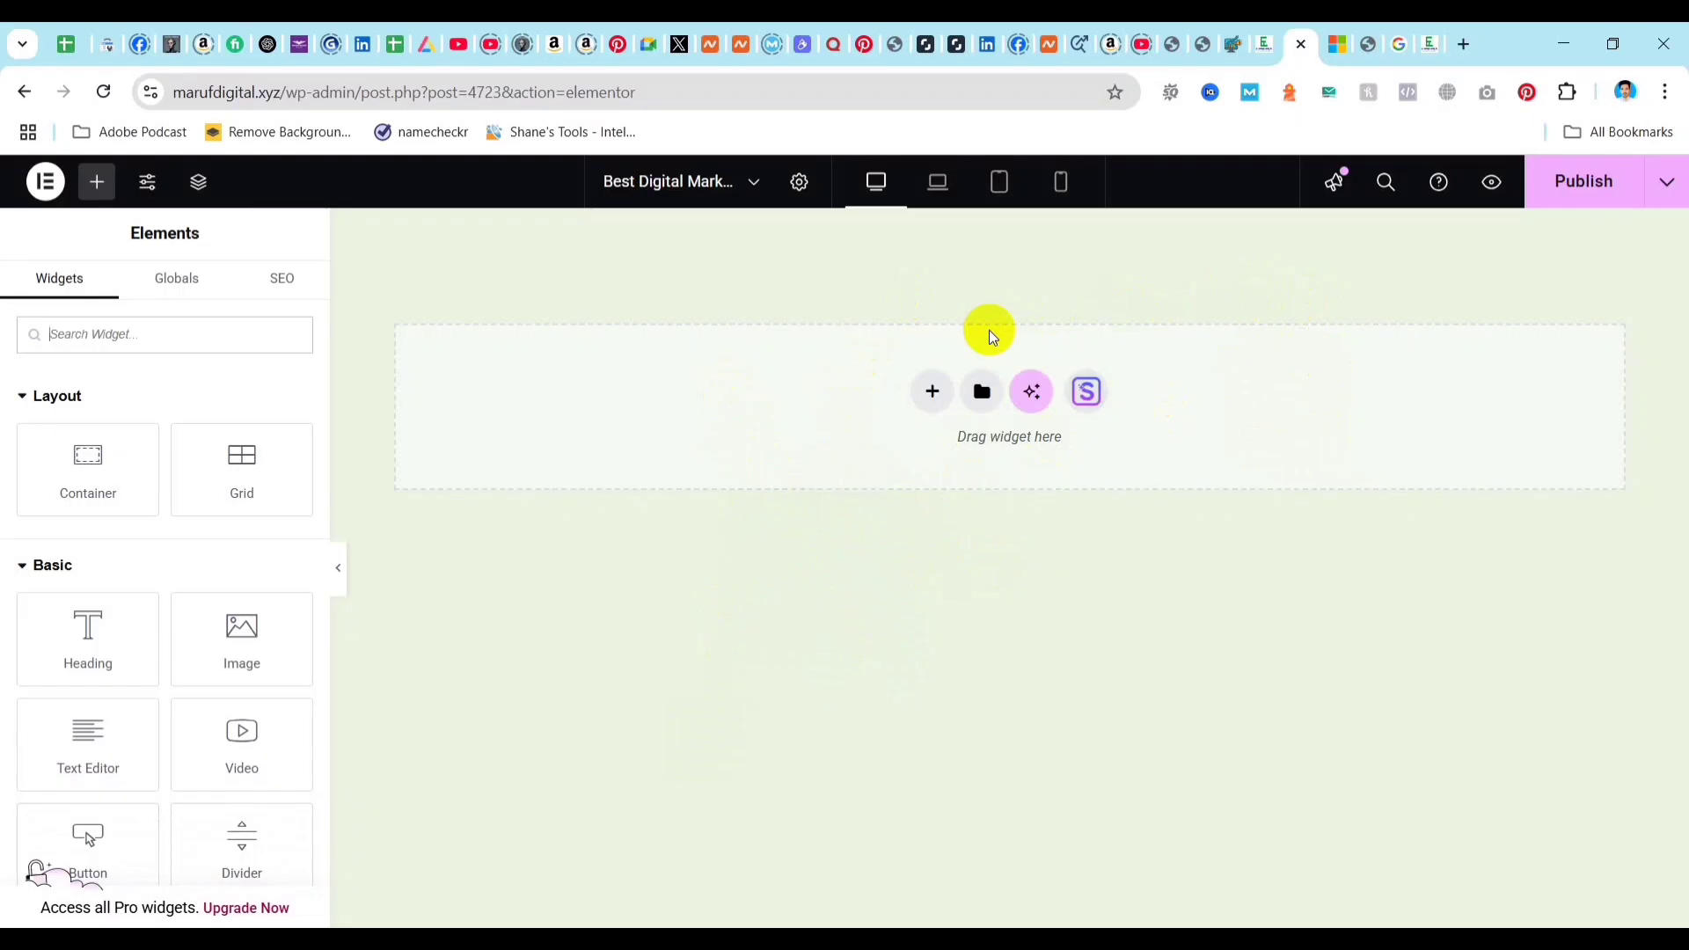
# Add a Flexbox container with a single vertical column and place a Heading widget inside it.
pyautogui.click(934, 389)
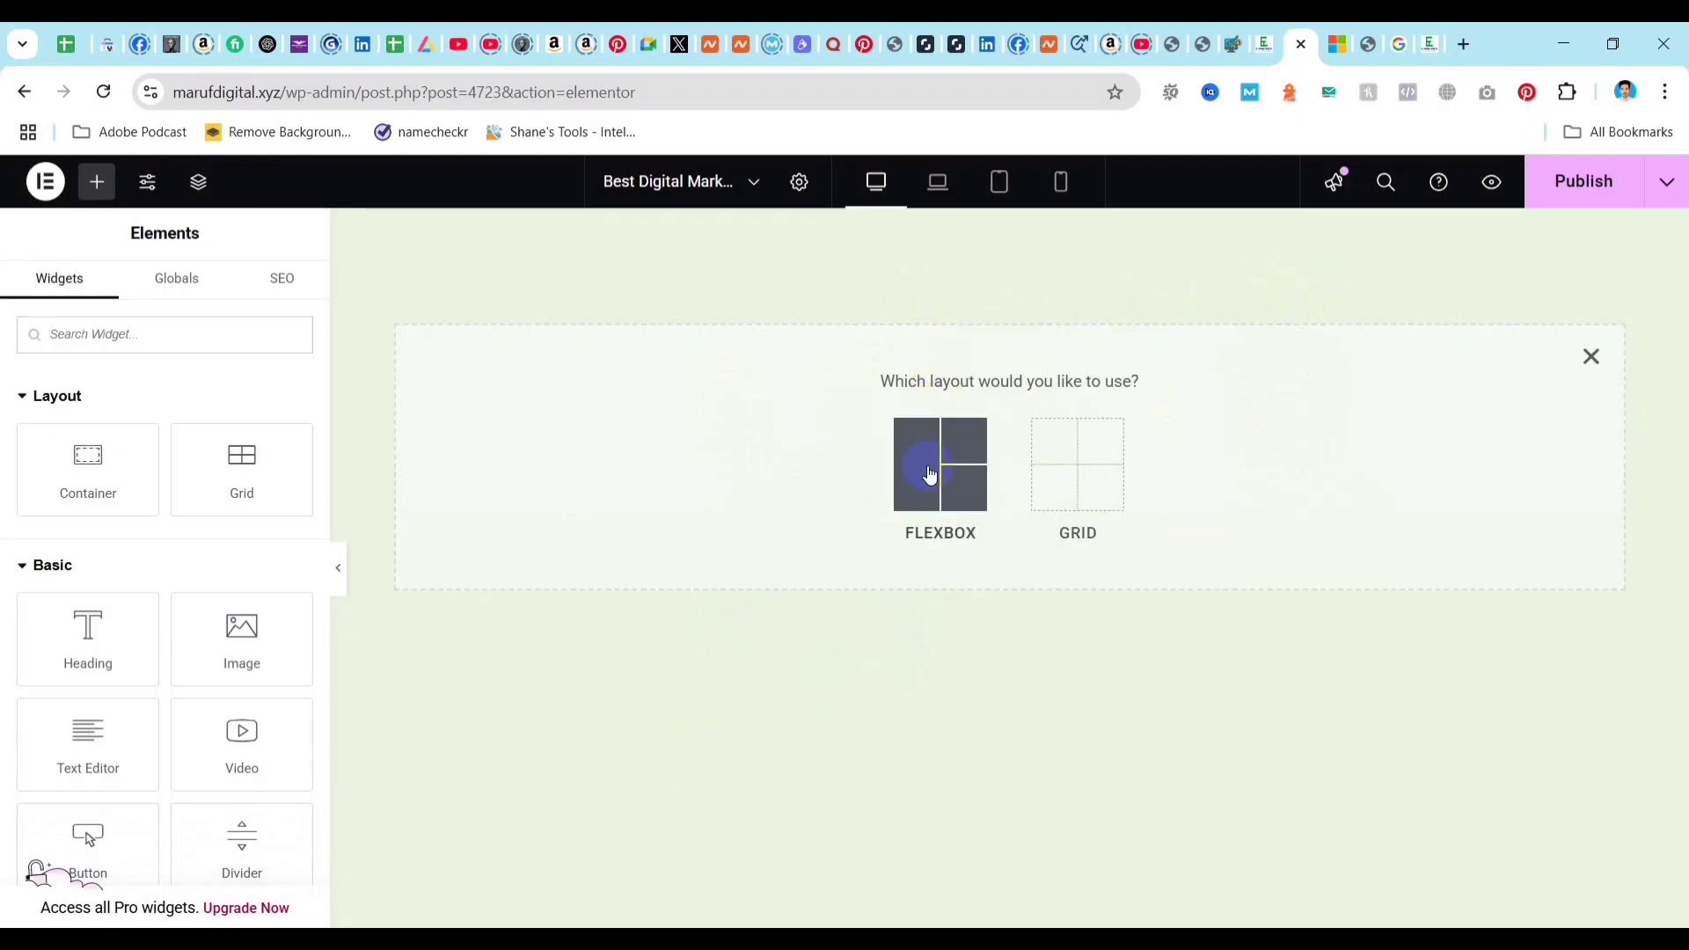
pyautogui.click(930, 475)
pyautogui.click(717, 444)
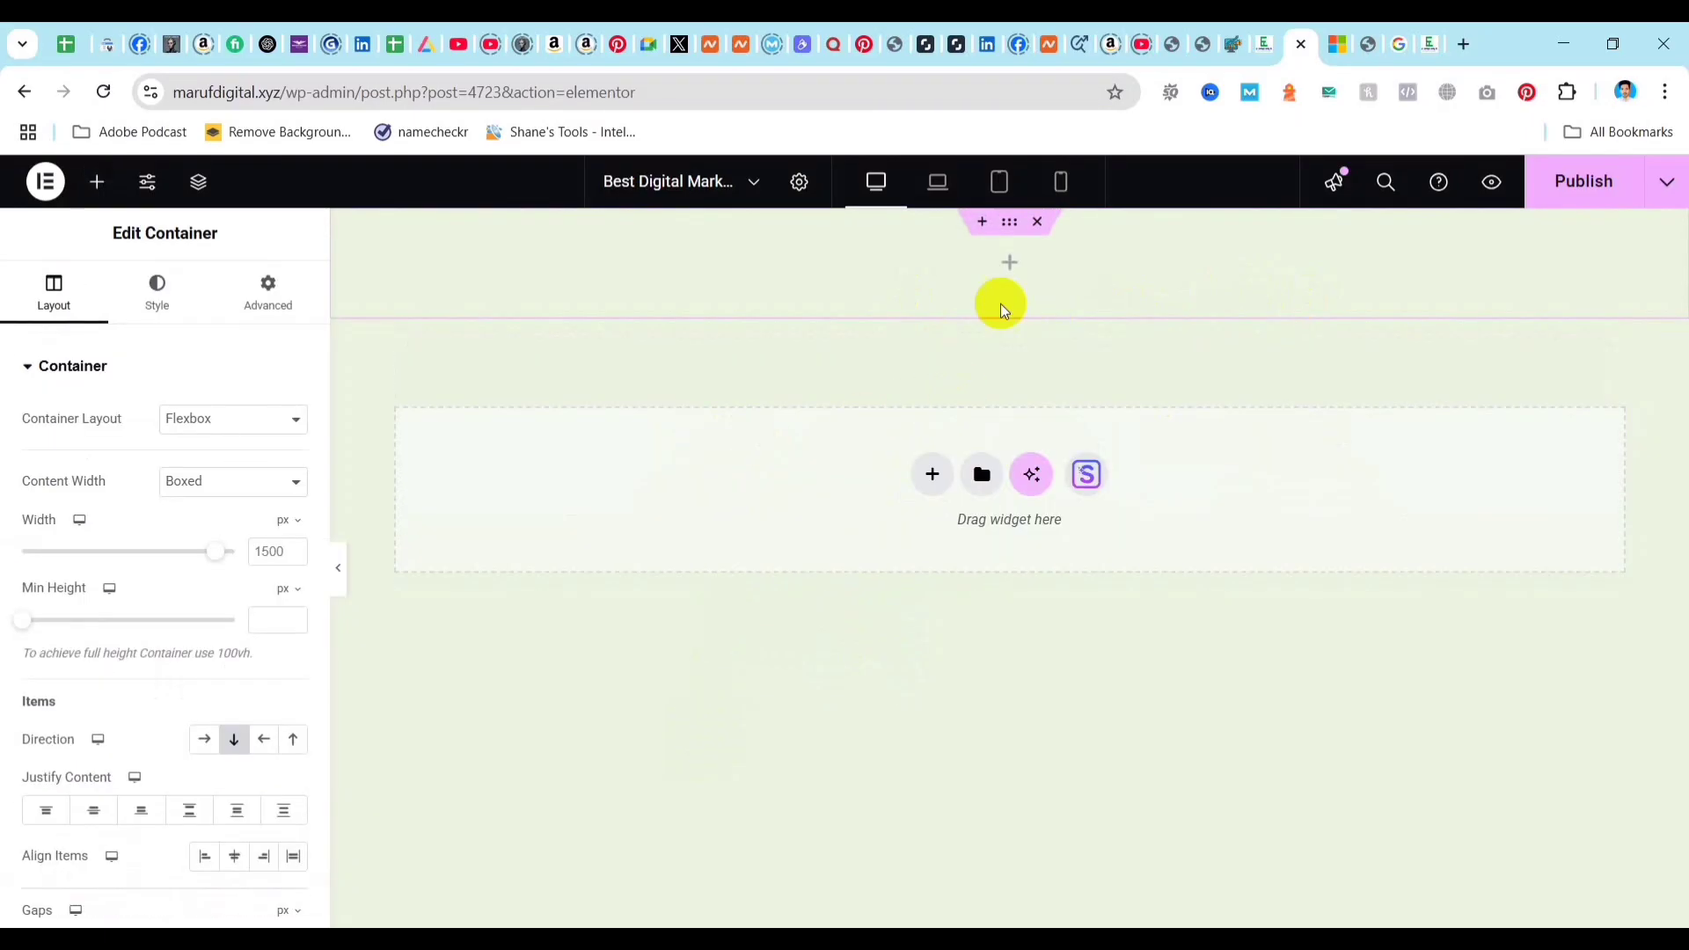
pyautogui.click(1011, 262)
pyautogui.moveTo(105, 645); pyautogui.dragTo(1001, 257)
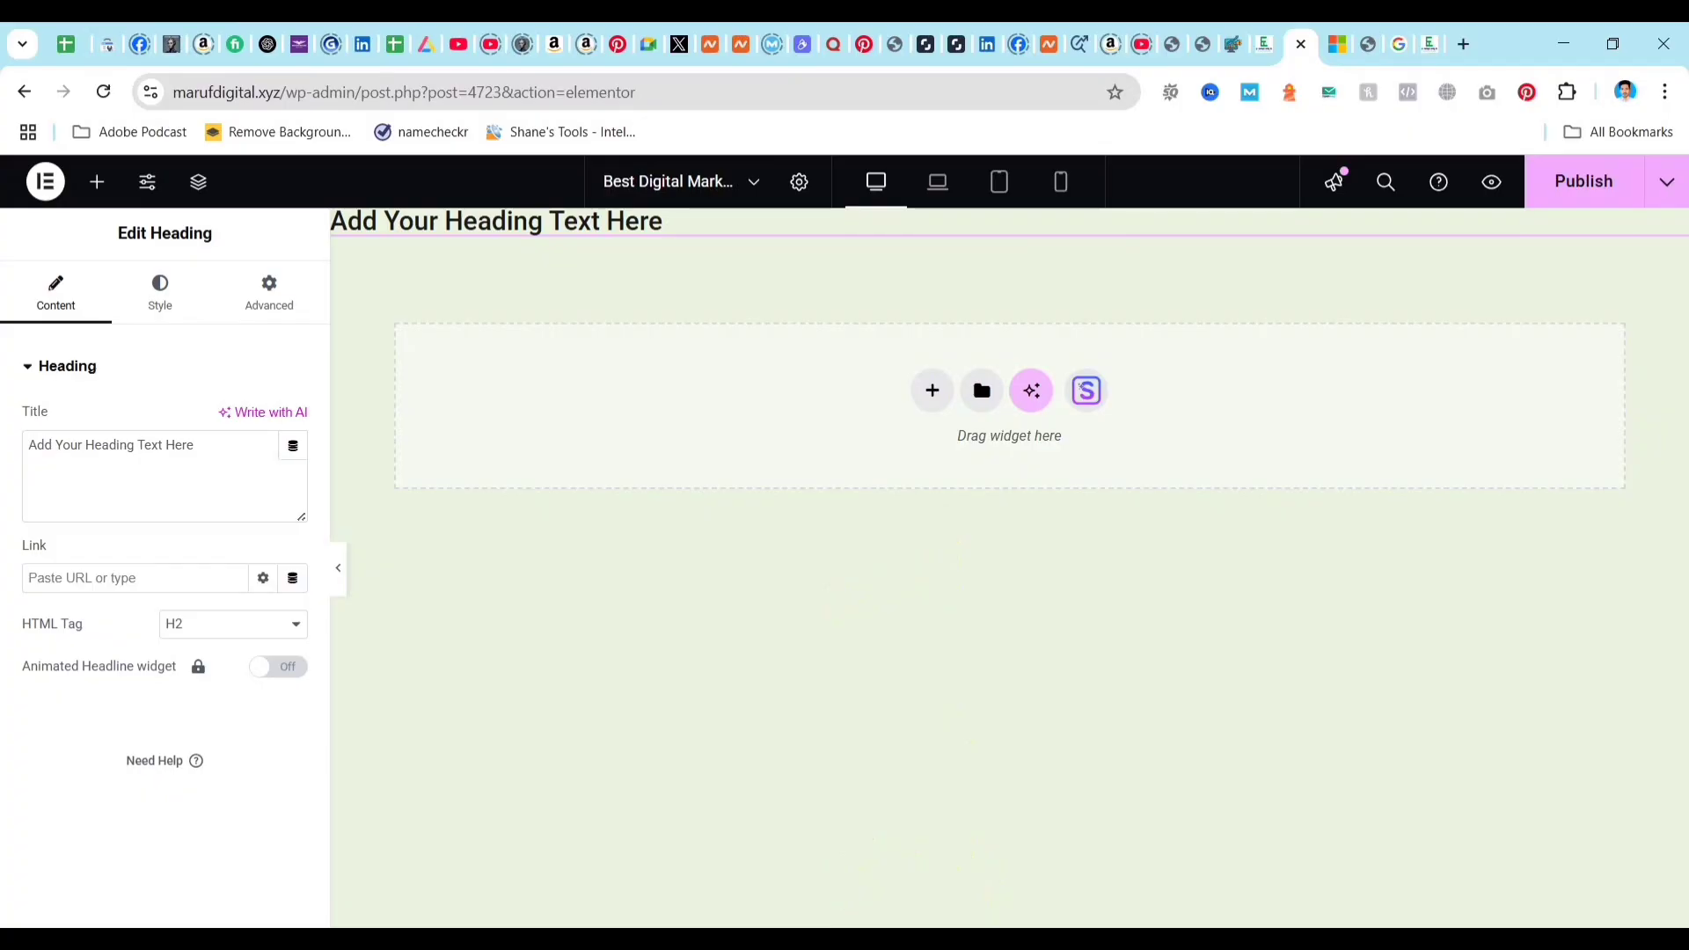
# Copy "What is Digital Marketing? A Complete Guide for Beginners and Businesses" from the Word document into the Heading widget's title in Elementor.
pyautogui.moveTo(835, 939)
pyautogui.click(985, 848)
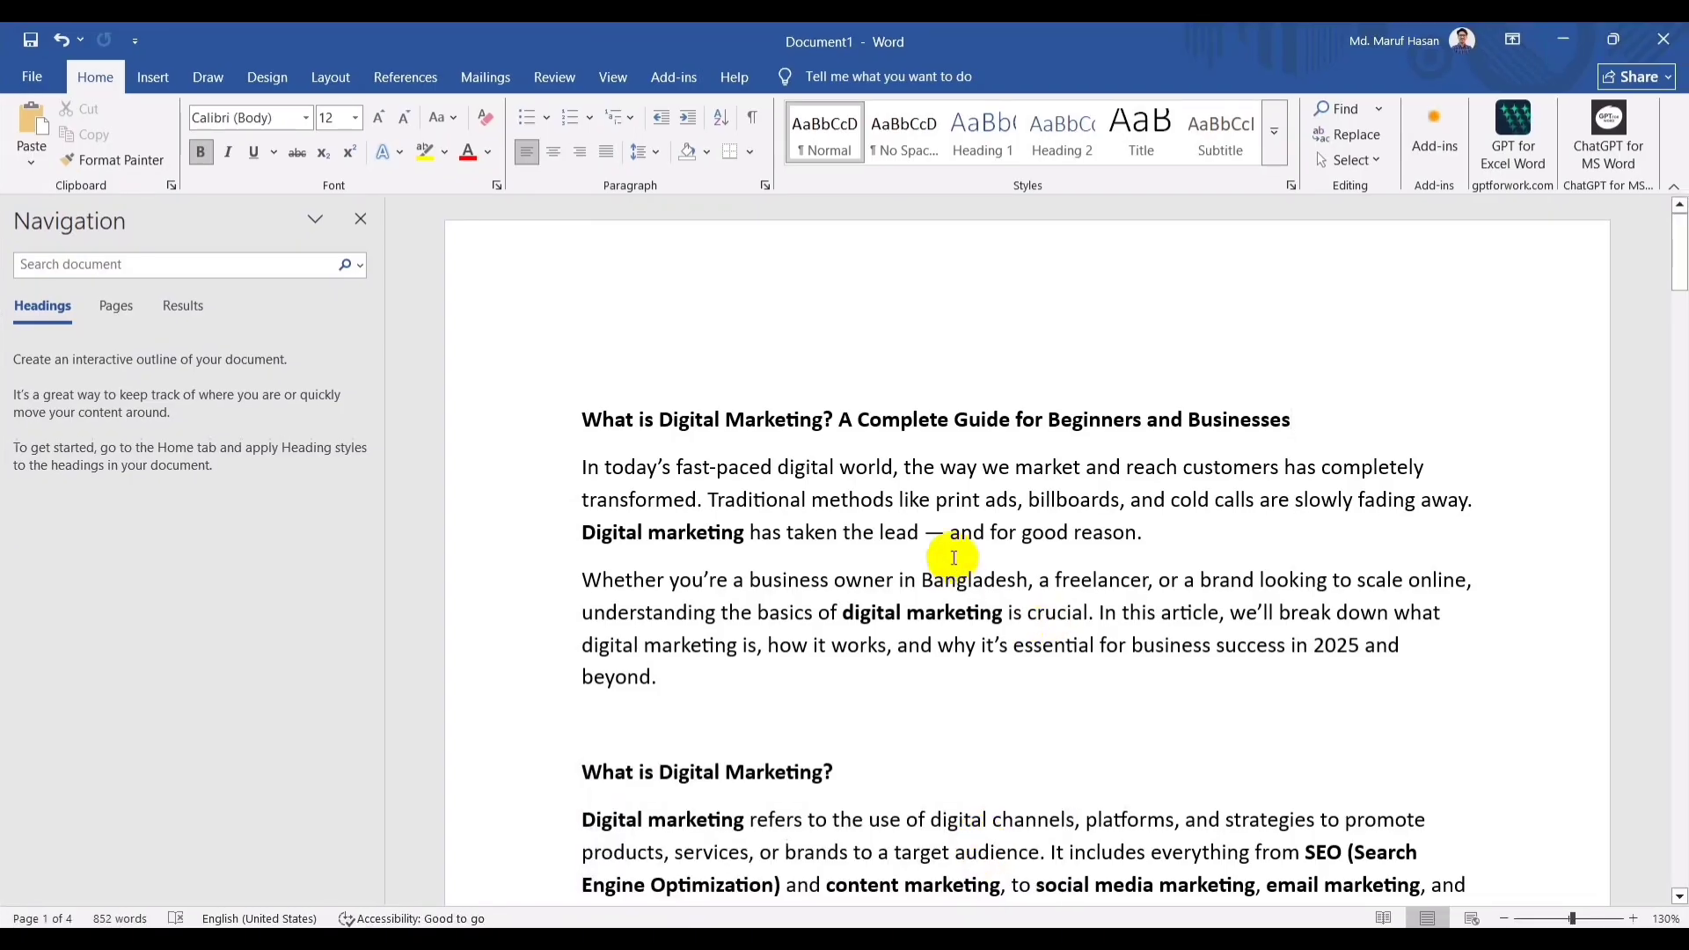
pyautogui.moveTo(583, 418)
pyautogui.mouseDown()
pyautogui.moveTo(1270, 387)
pyautogui.moveTo(1292, 420)
pyautogui.mouseUp()
pyautogui.hotkey('ctrl', 'c')
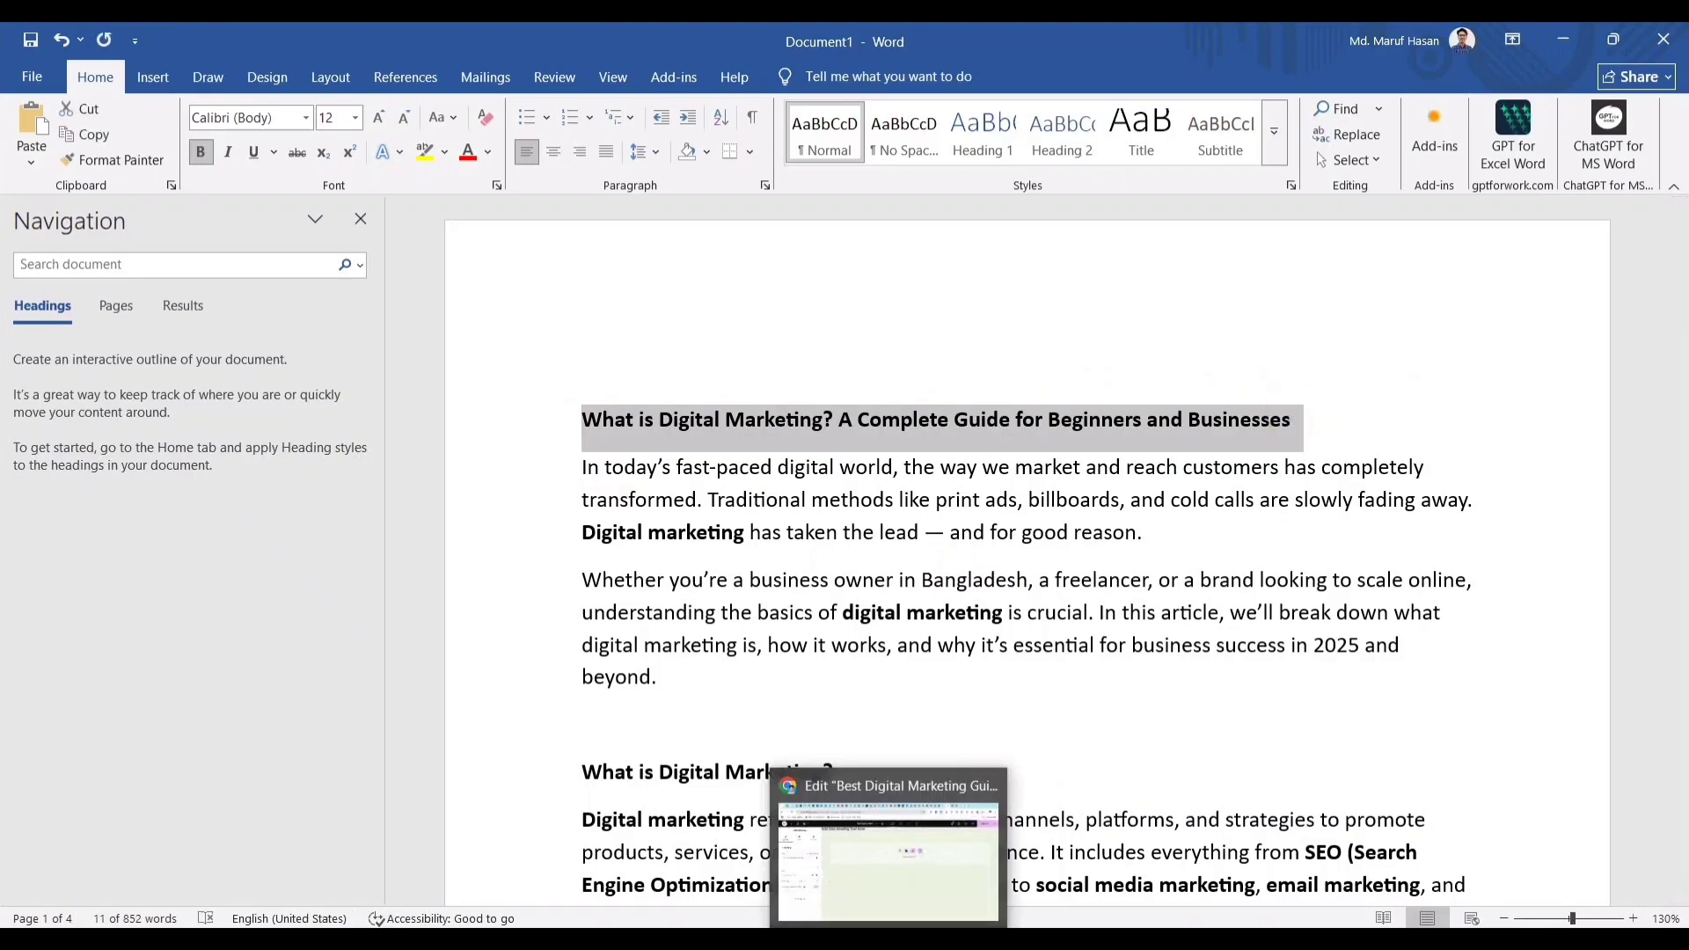
pyautogui.click(890, 938)
pyautogui.hotkey('ctrl', 'a')
pyautogui.hotkey('ctrl', 'v')
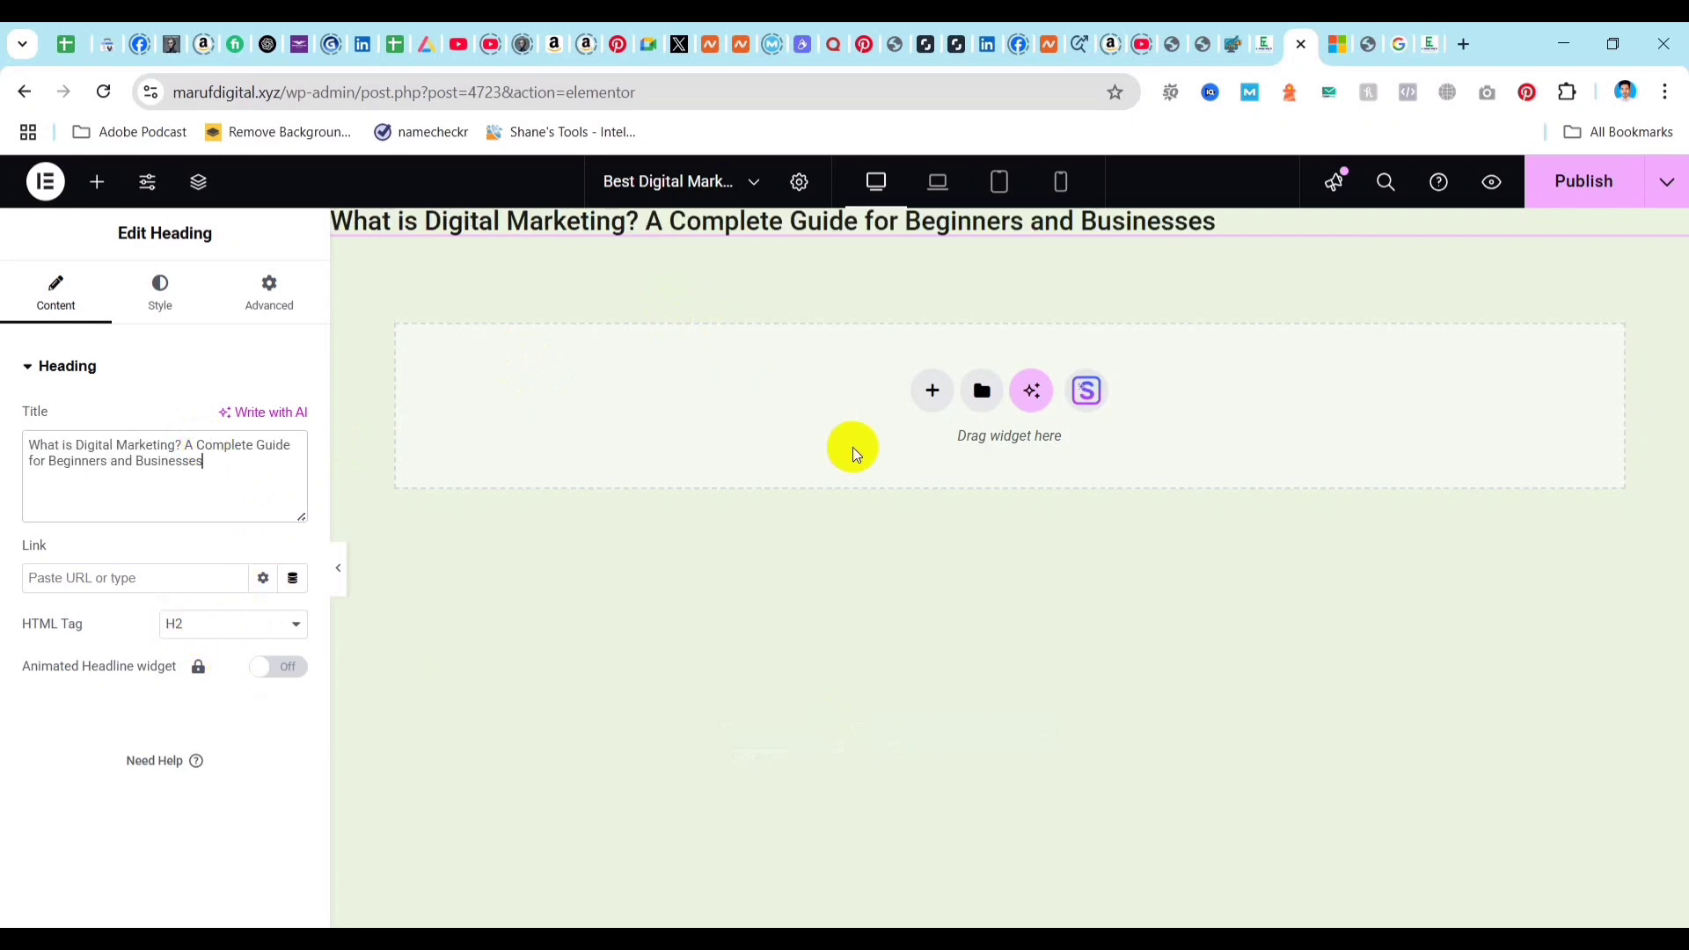
# Set the heading's margin and padding to 10 px on all sides.
pyautogui.click(269, 291)
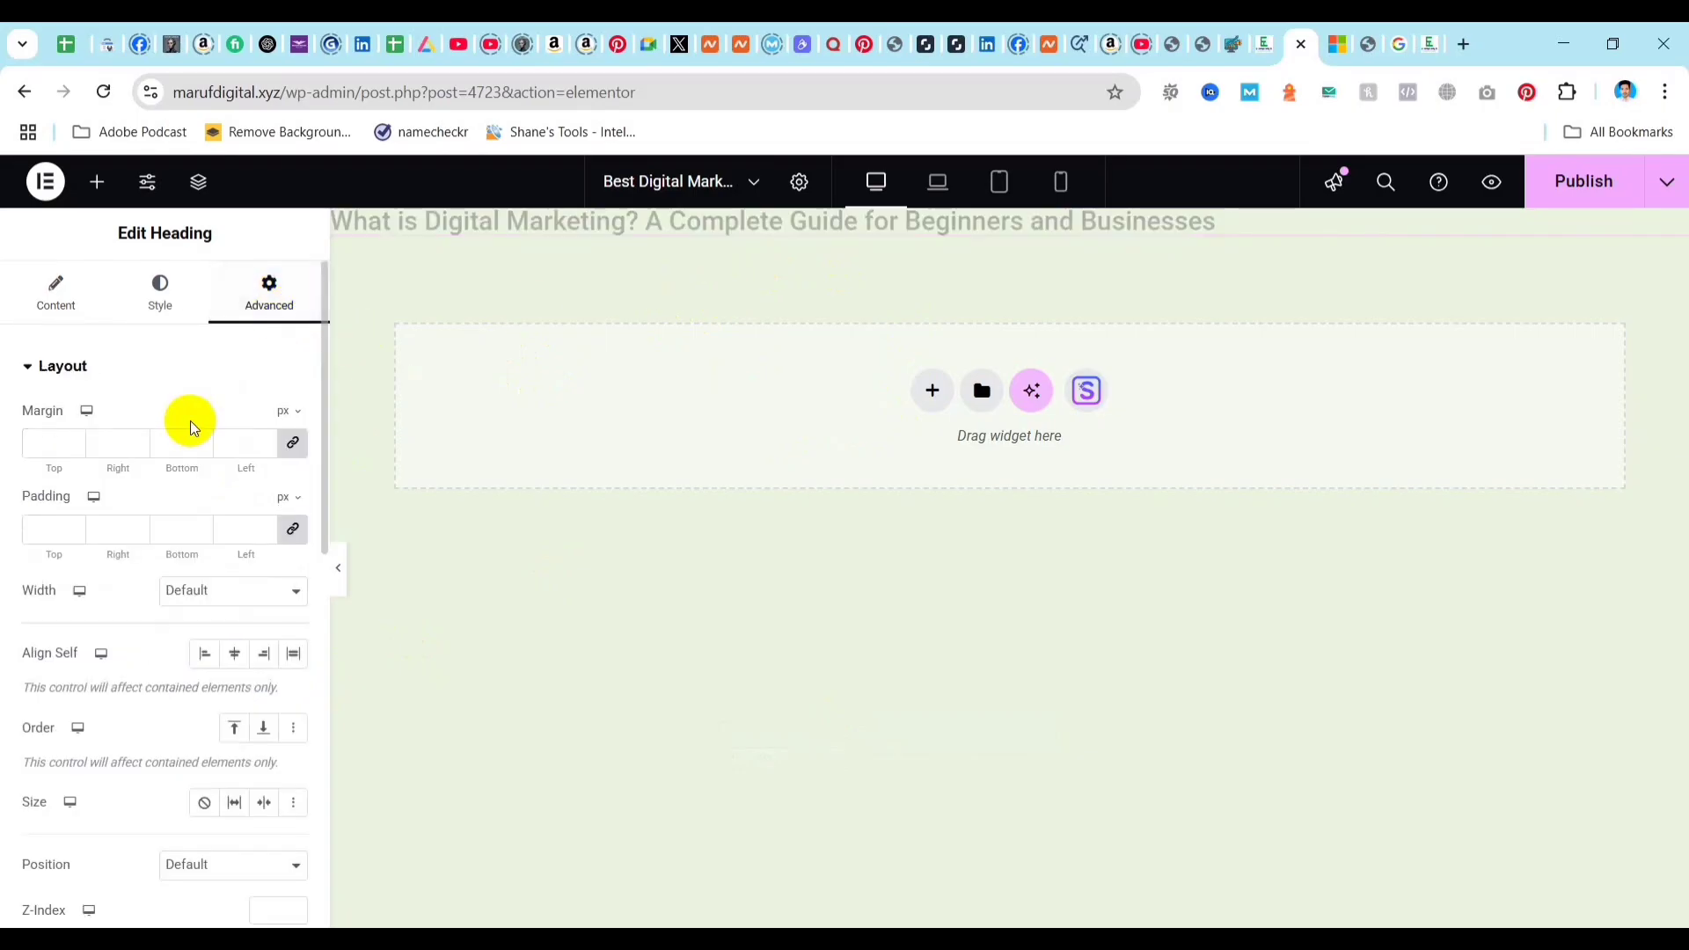
pyautogui.click(54, 442)
pyautogui.write('10')
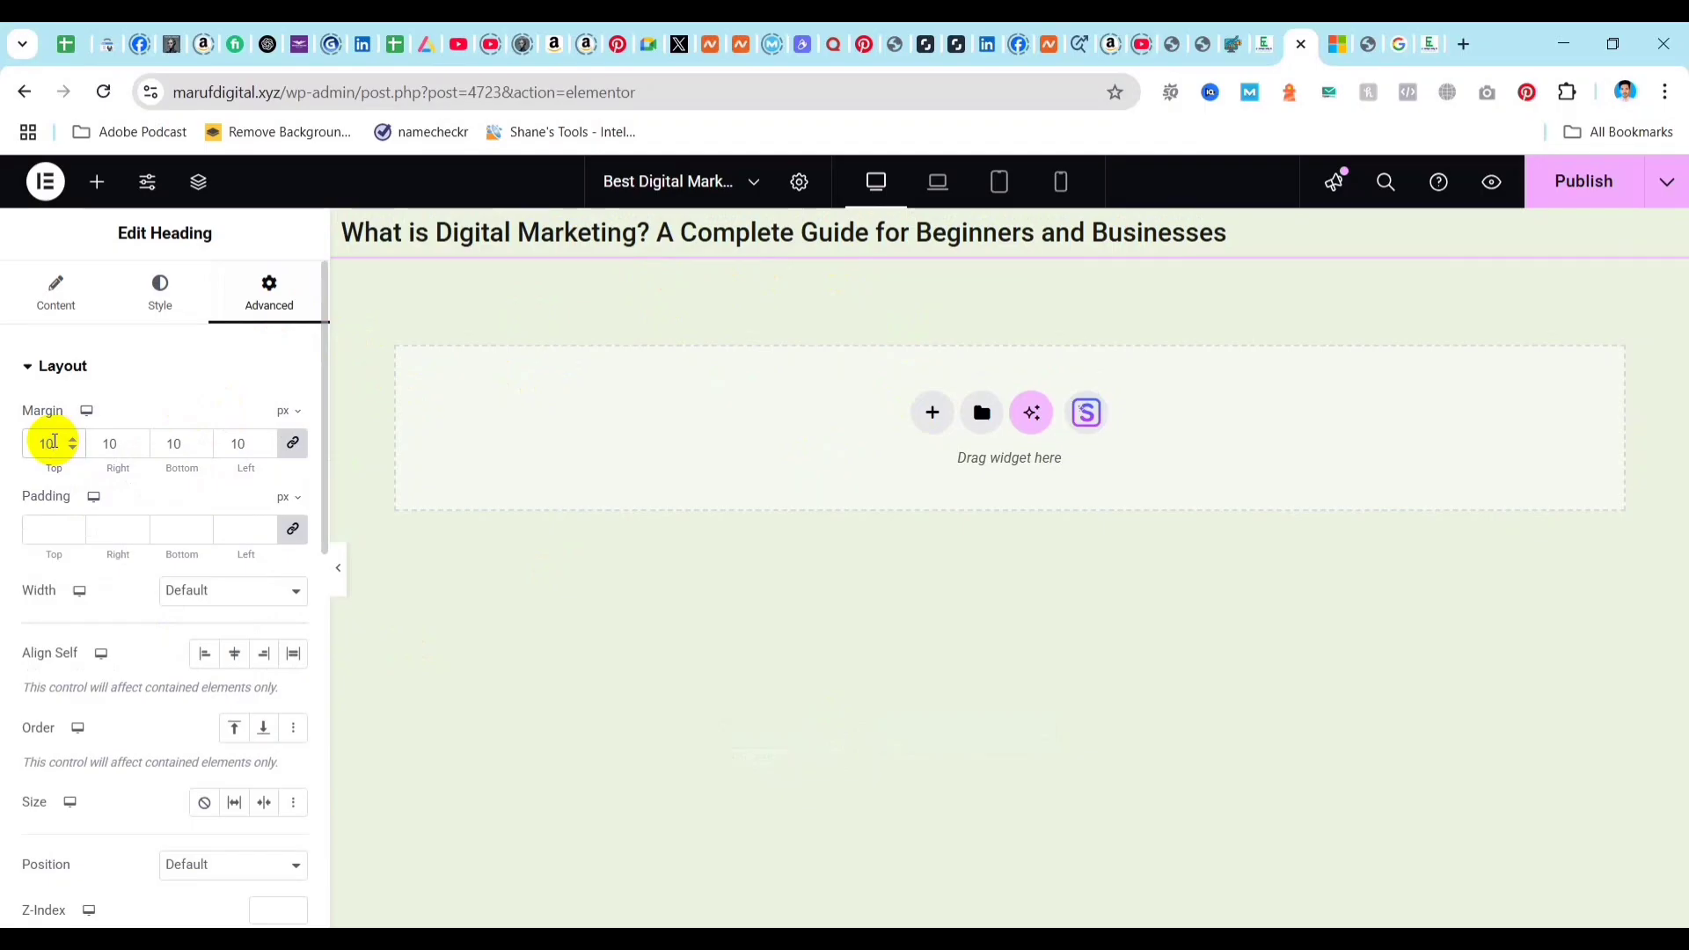
pyautogui.click(46, 531)
pyautogui.write('10')
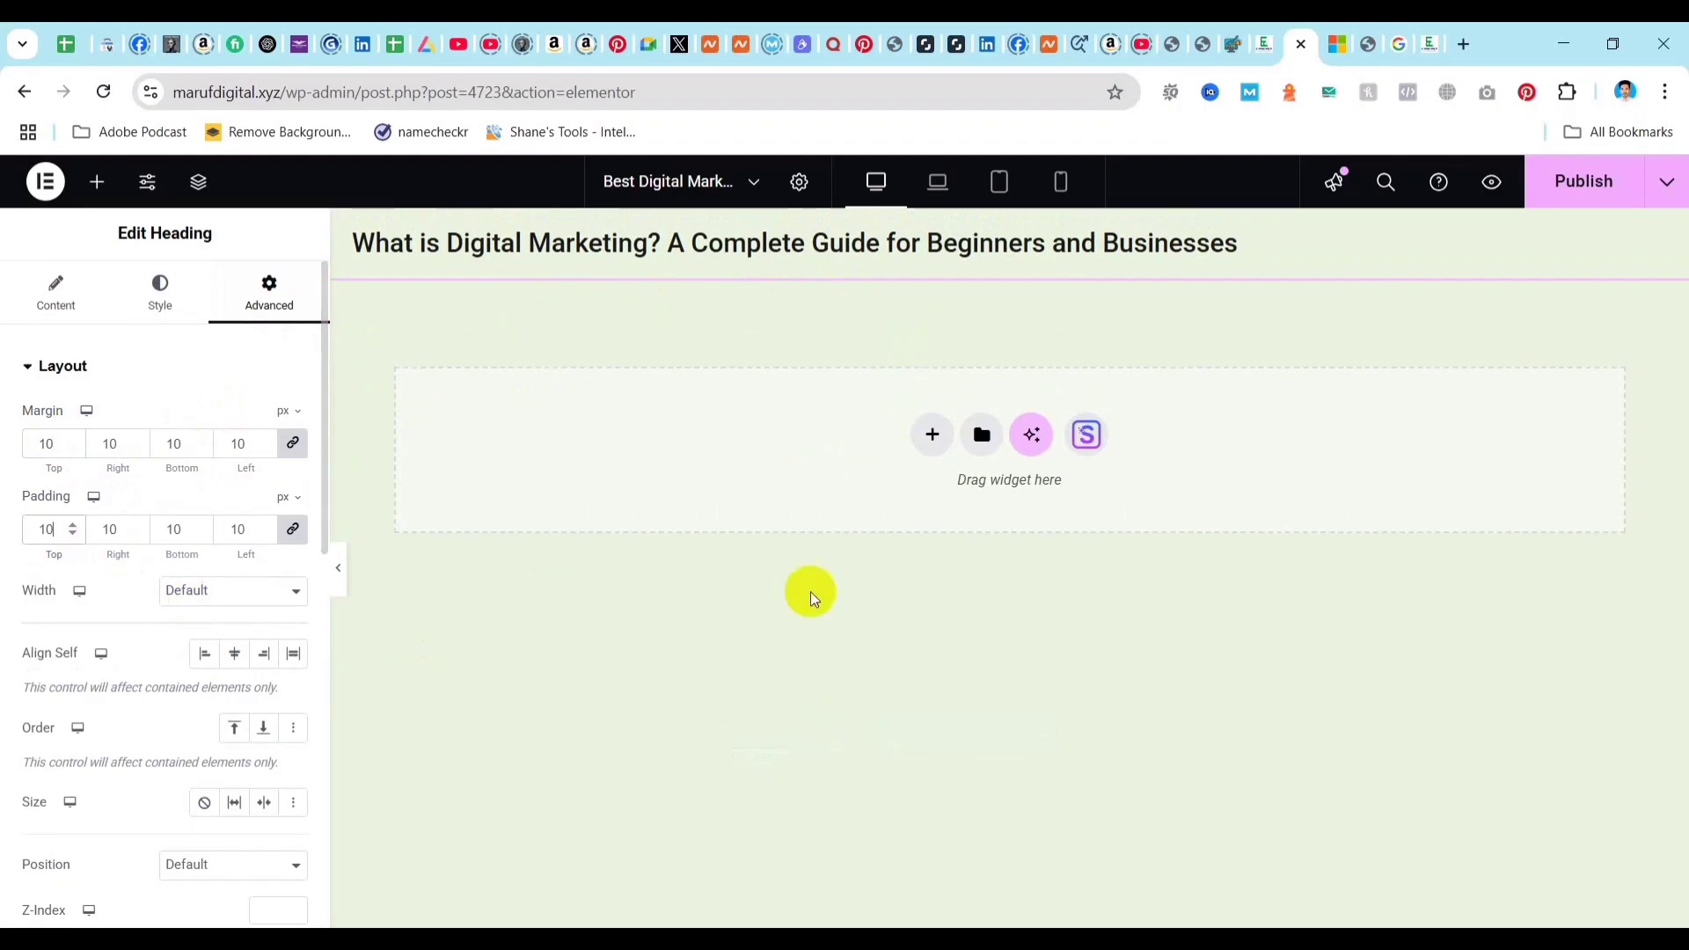
pyautogui.click(931, 434)
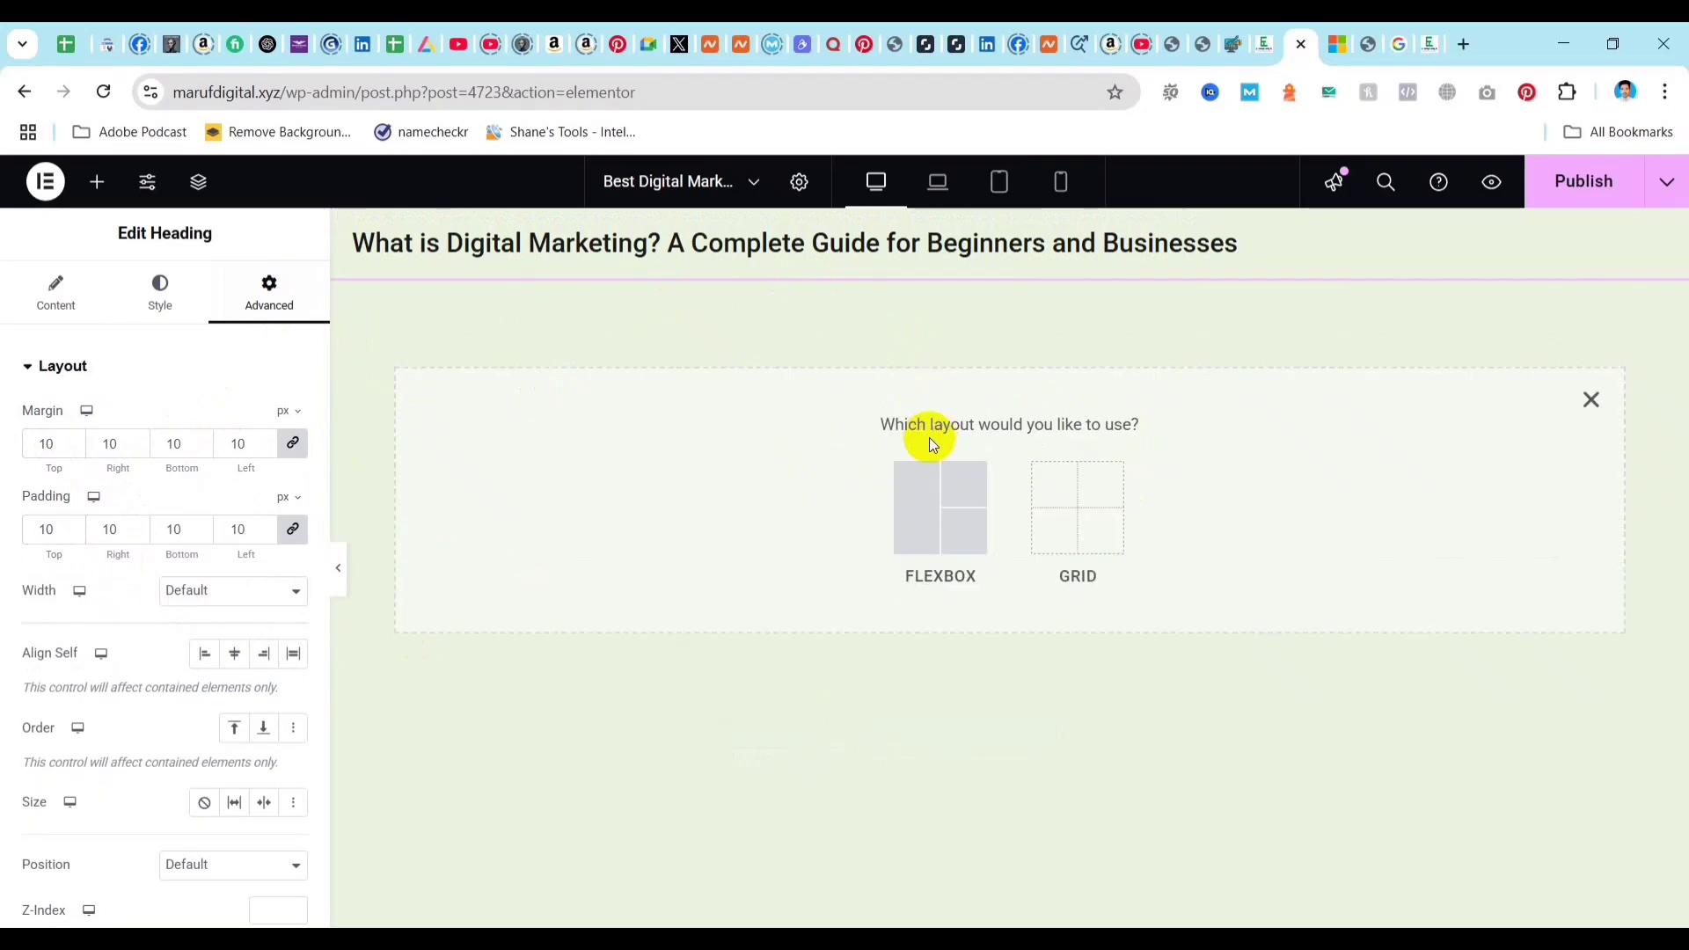
pyautogui.click(915, 525)
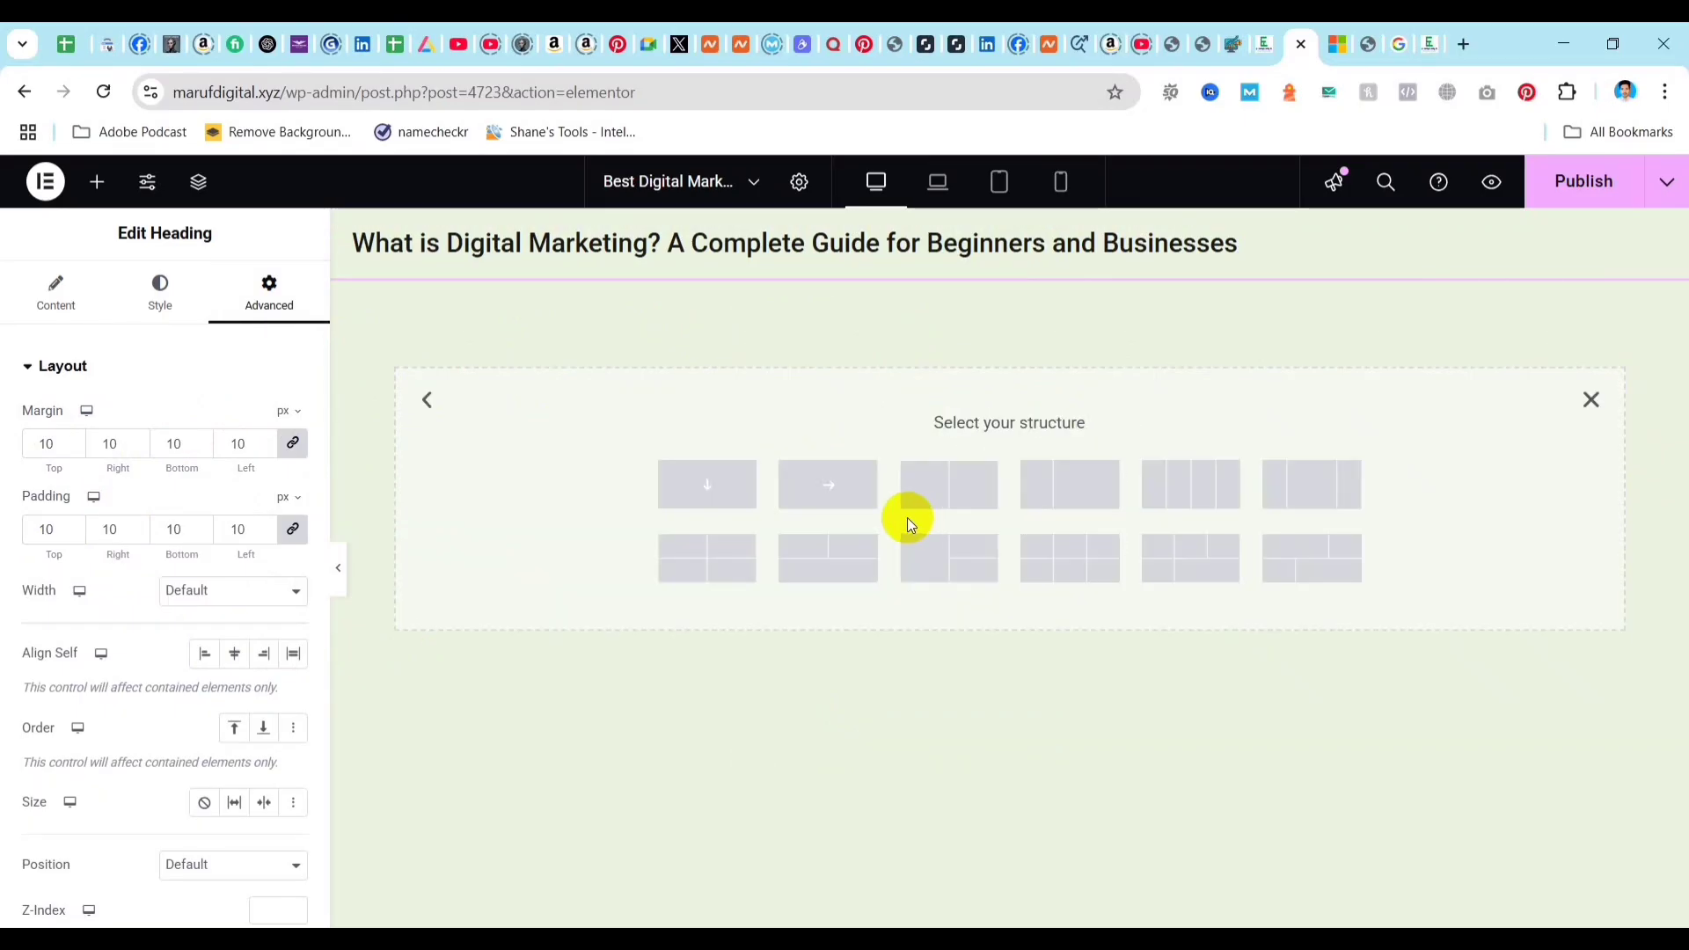
pyautogui.click(707, 488)
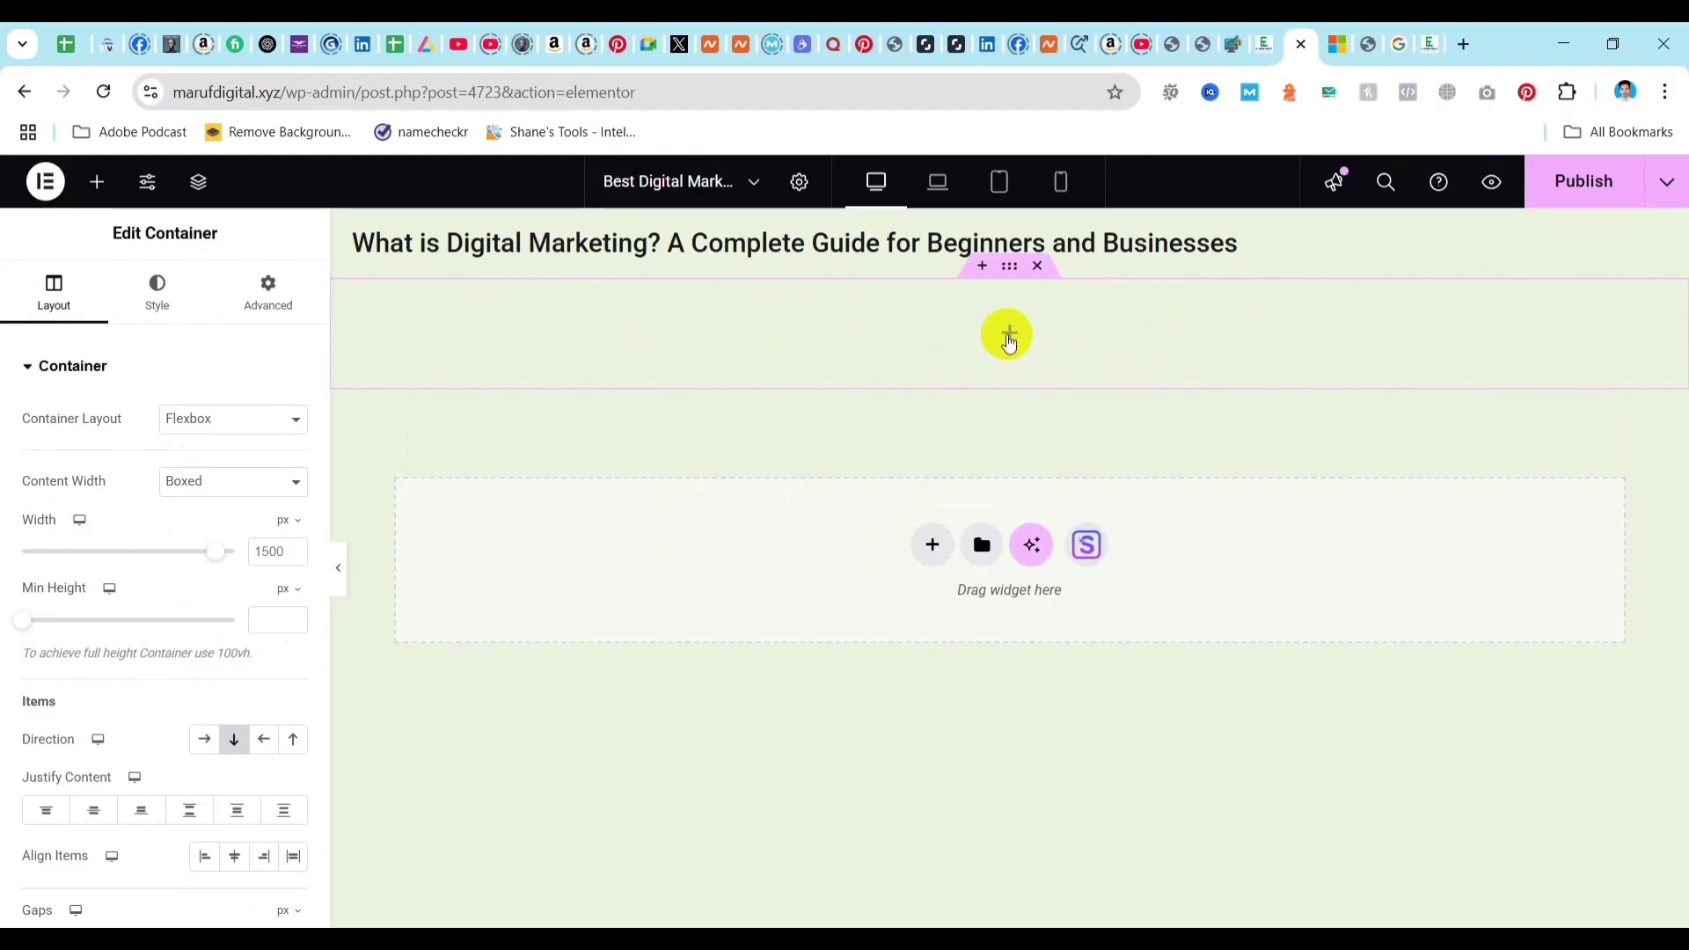
pyautogui.click(1009, 340)
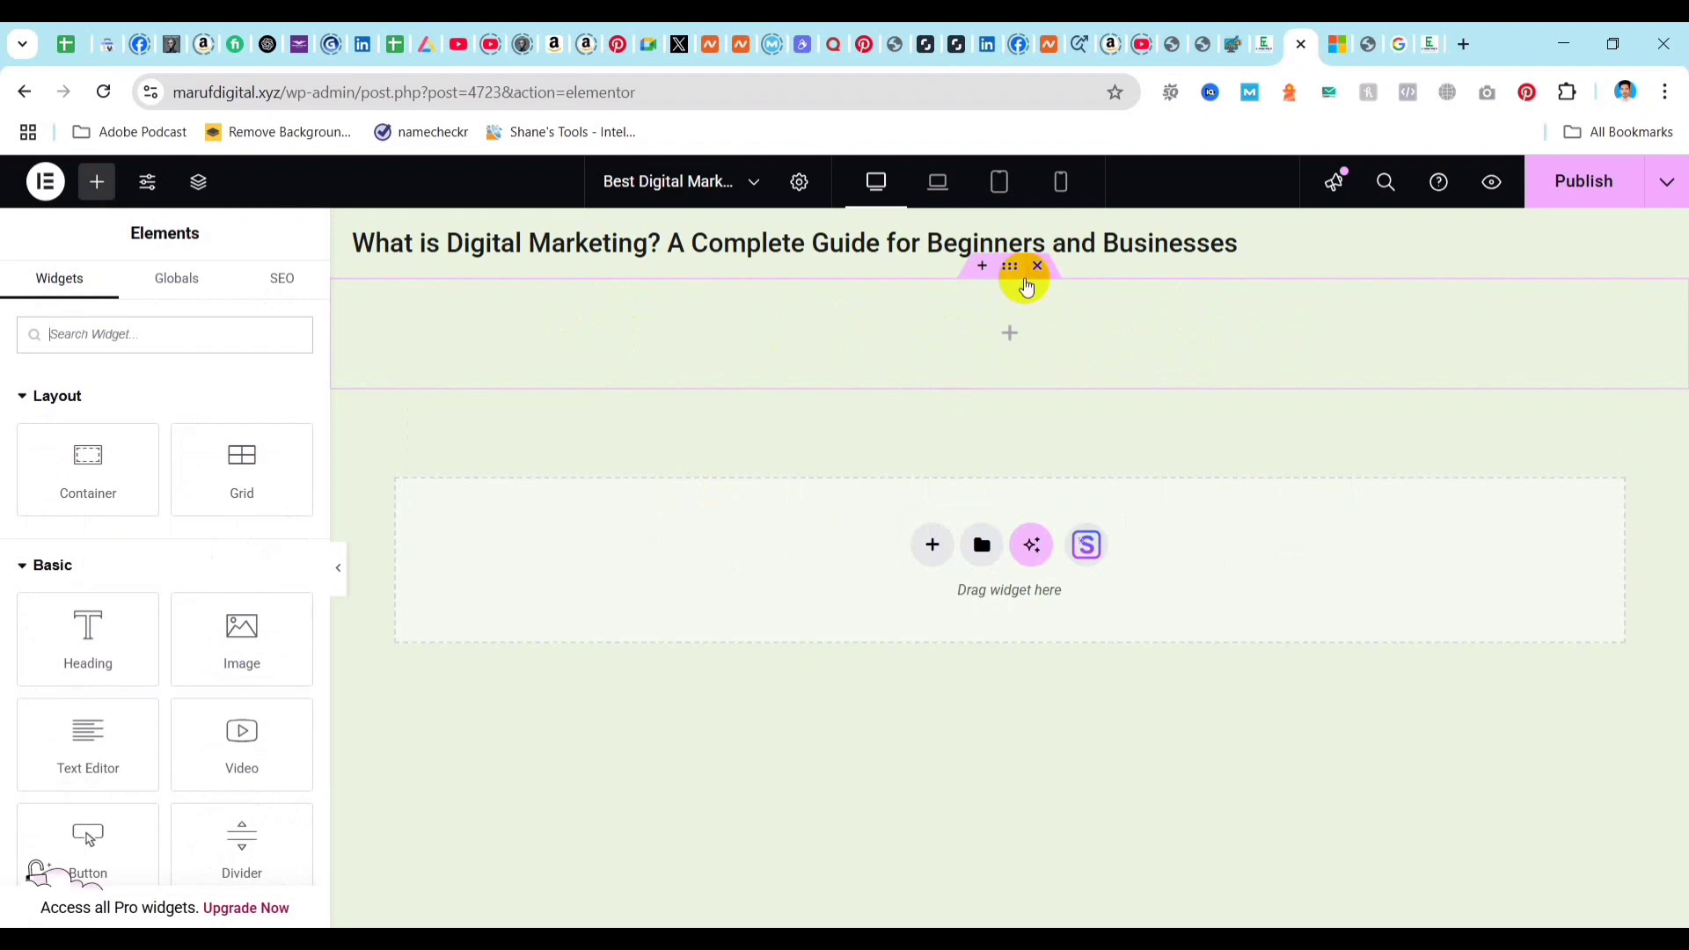
pyautogui.click(1036, 266)
# Replace the empty container below the heading with a Flexbox container split into two equal columns.
pyautogui.click(932, 432)
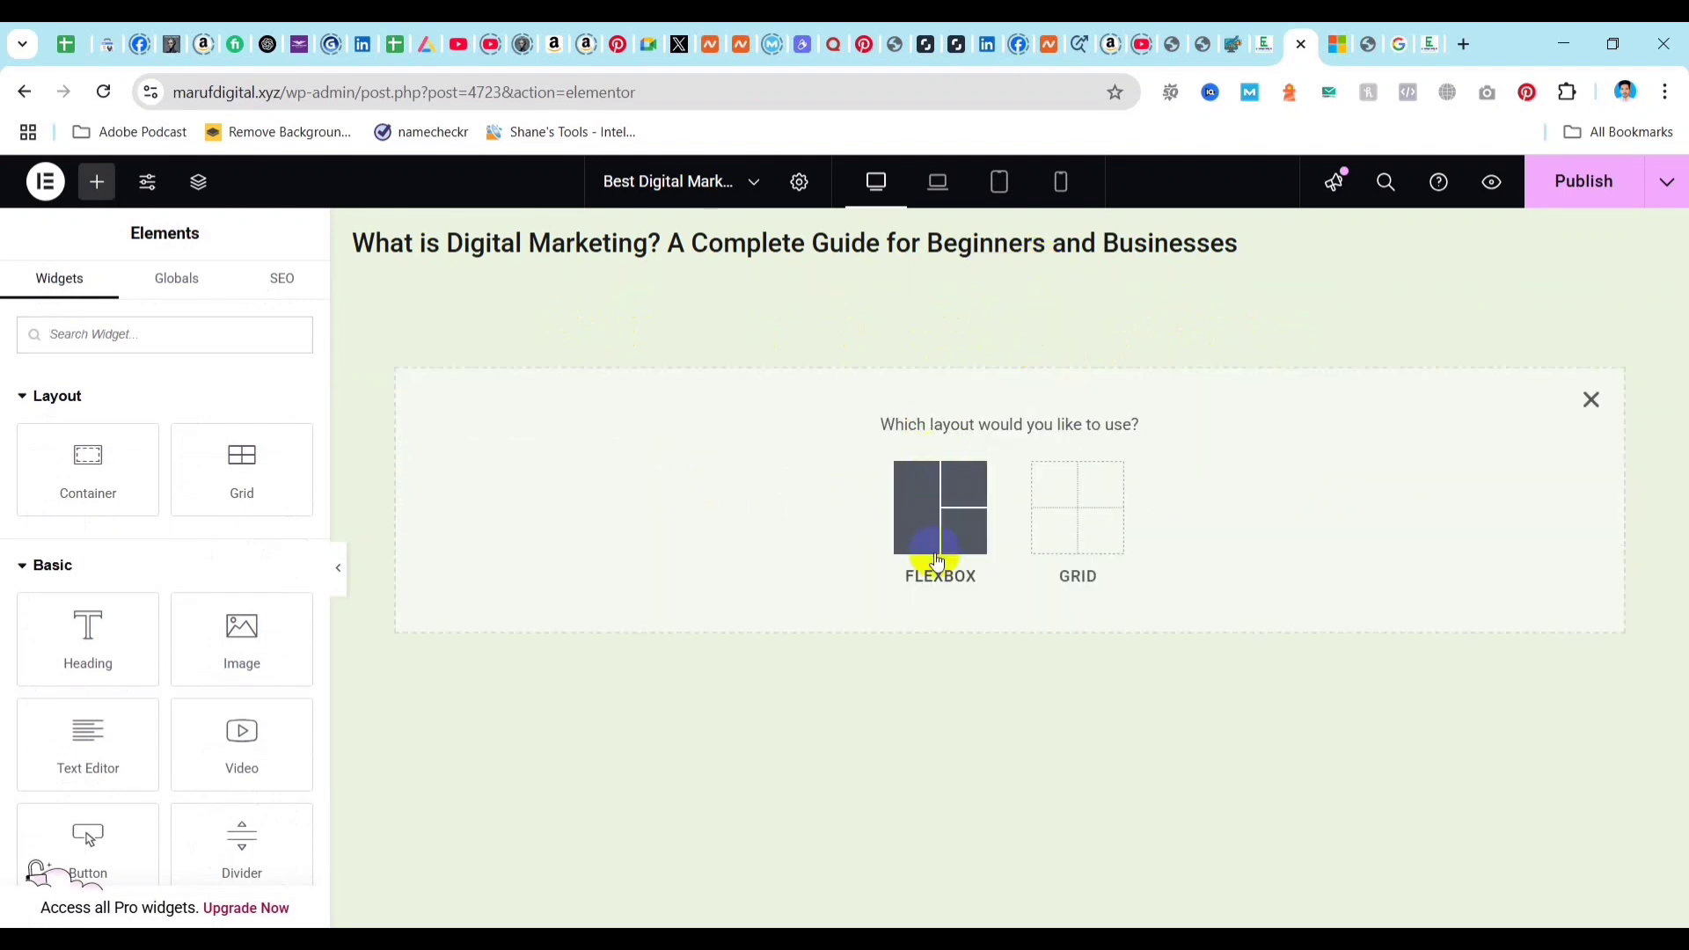
pyautogui.click(935, 563)
pyautogui.click(965, 497)
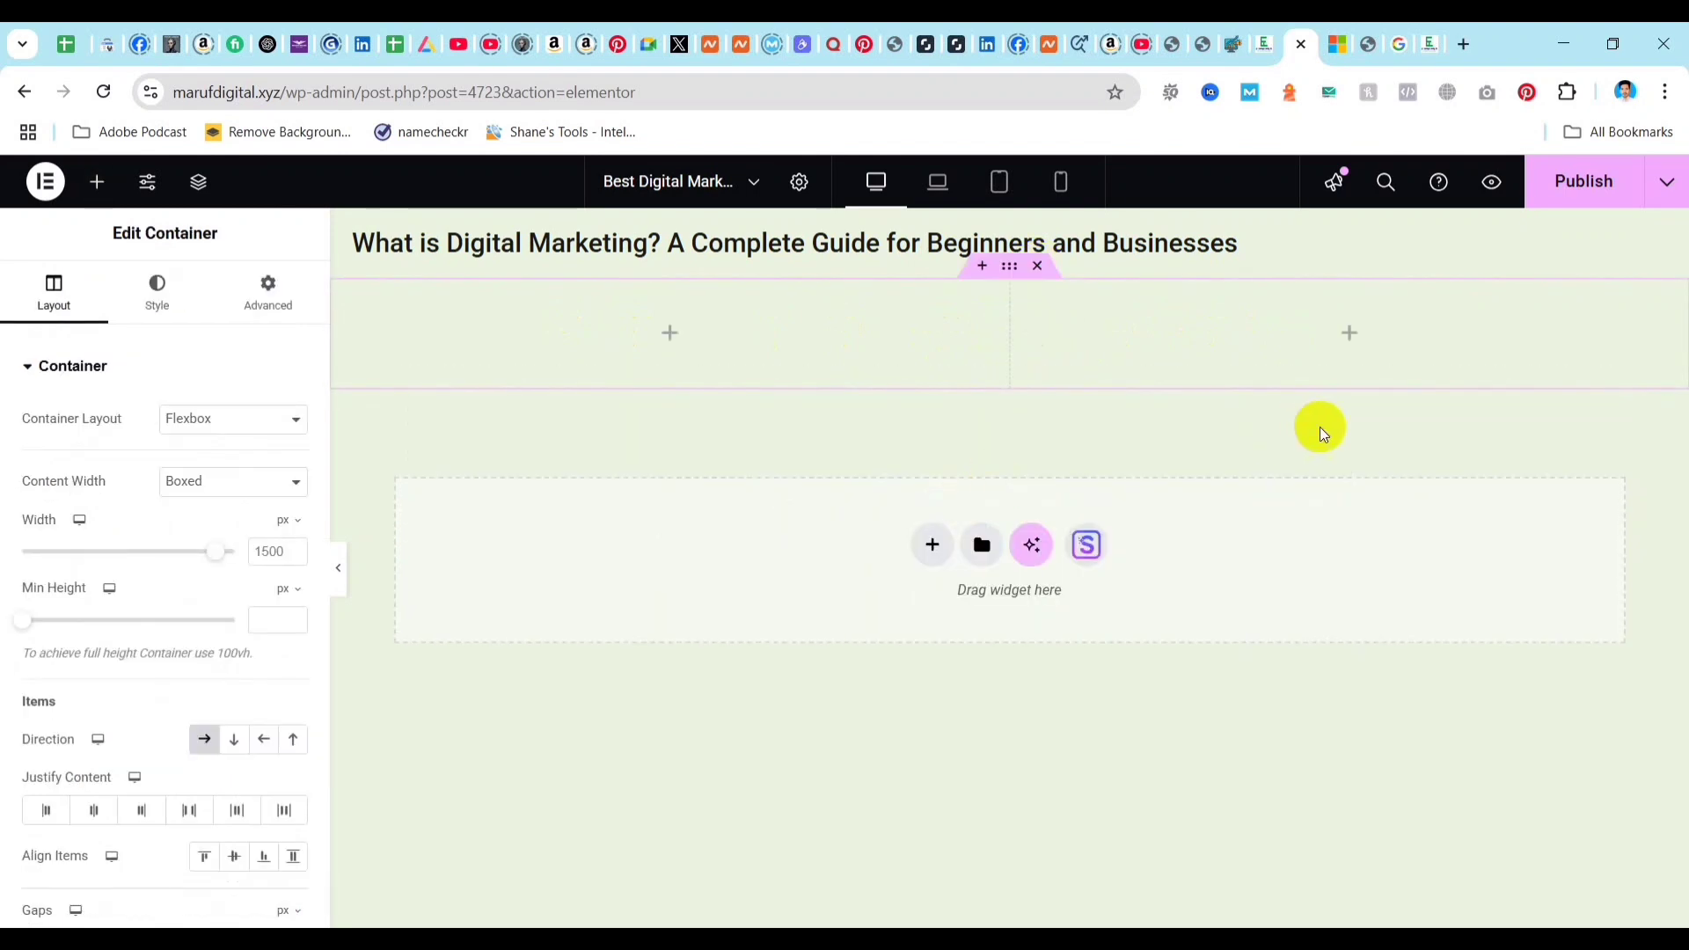
# Place a Text Editor widget in the new container's left column and an Image widget in its right column.
pyautogui.click(672, 334)
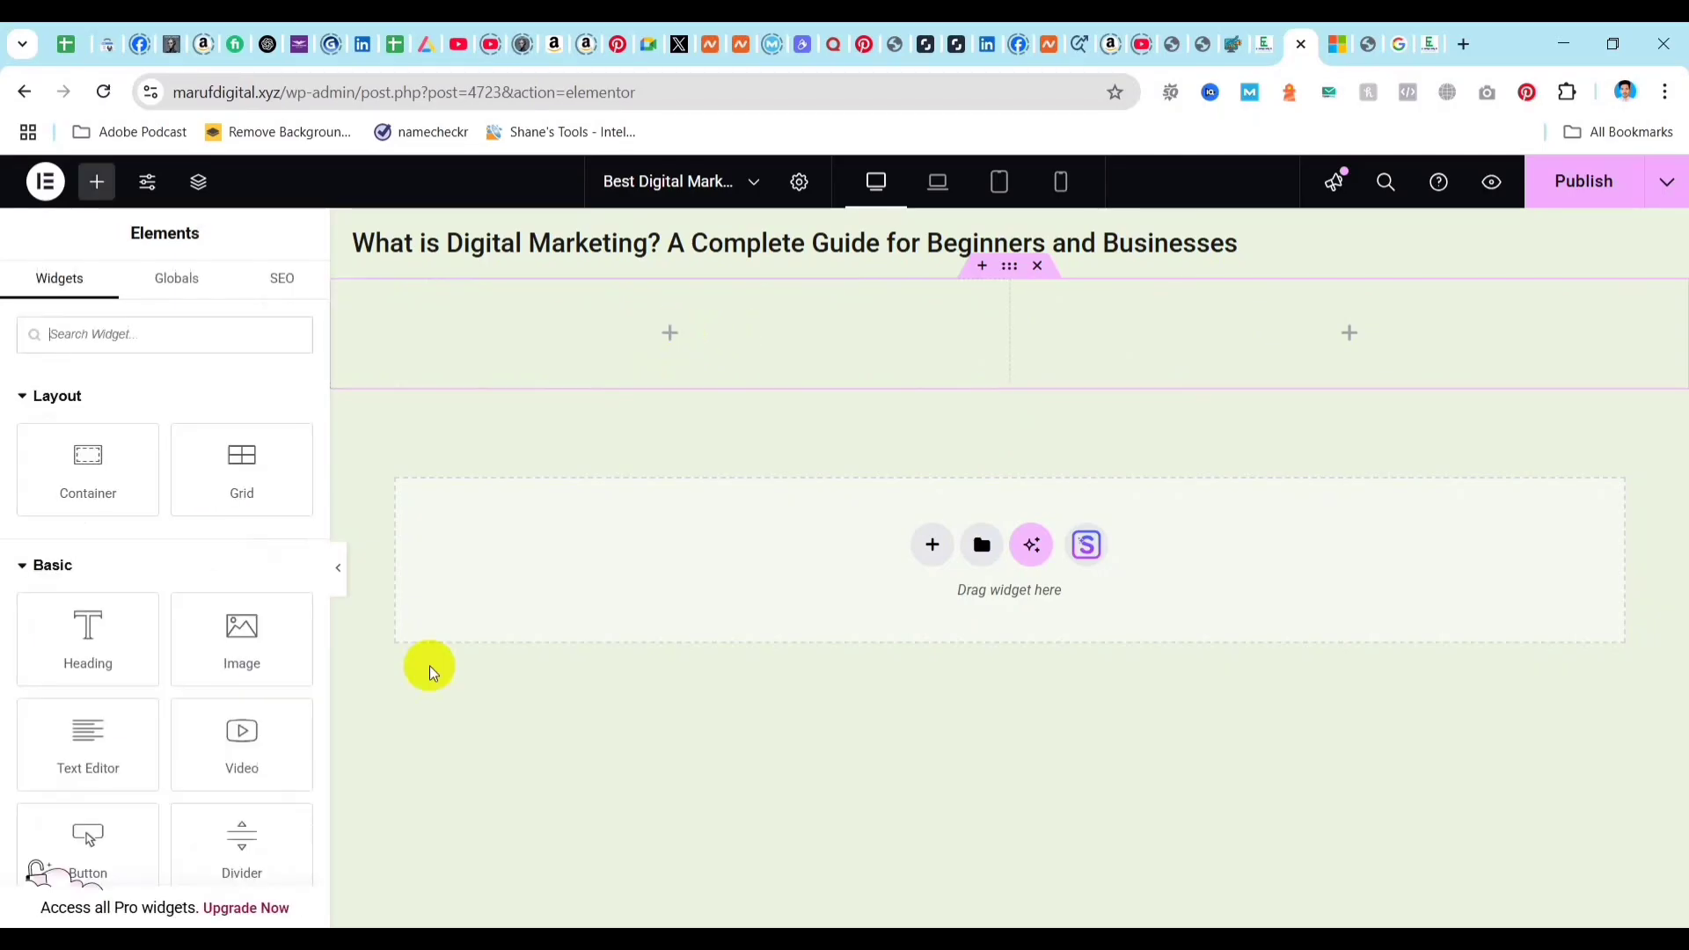
pyautogui.moveTo(113, 739); pyautogui.dragTo(716, 317)
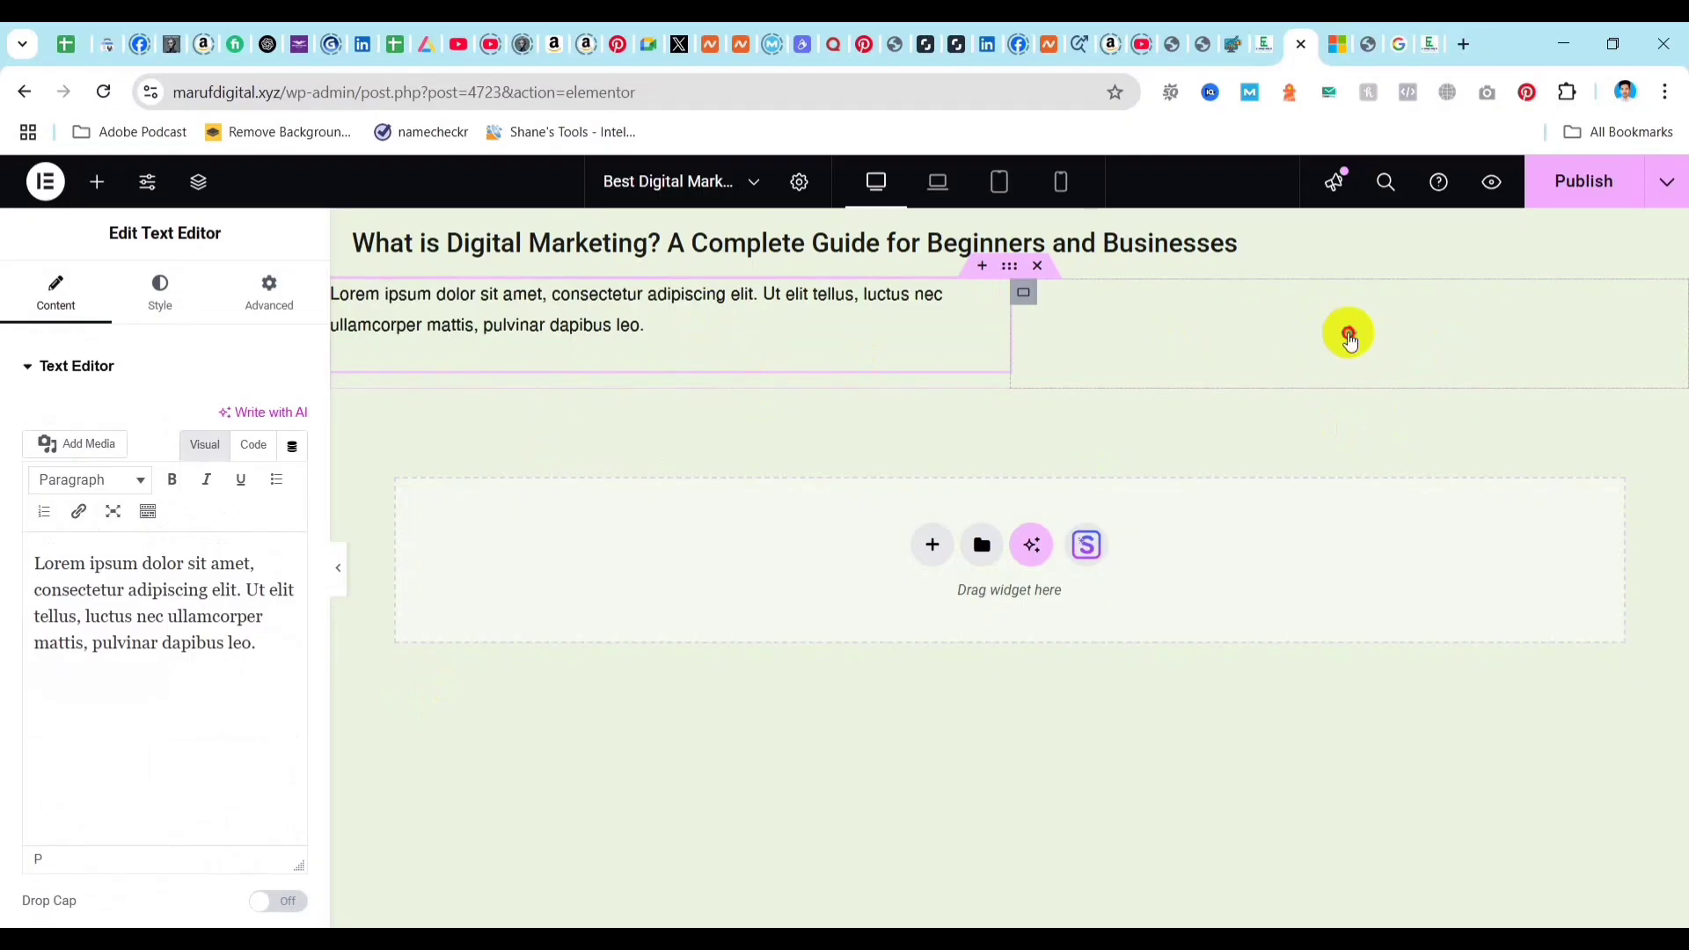
pyautogui.click(1337, 336)
pyautogui.moveTo(226, 641); pyautogui.dragTo(1314, 368)
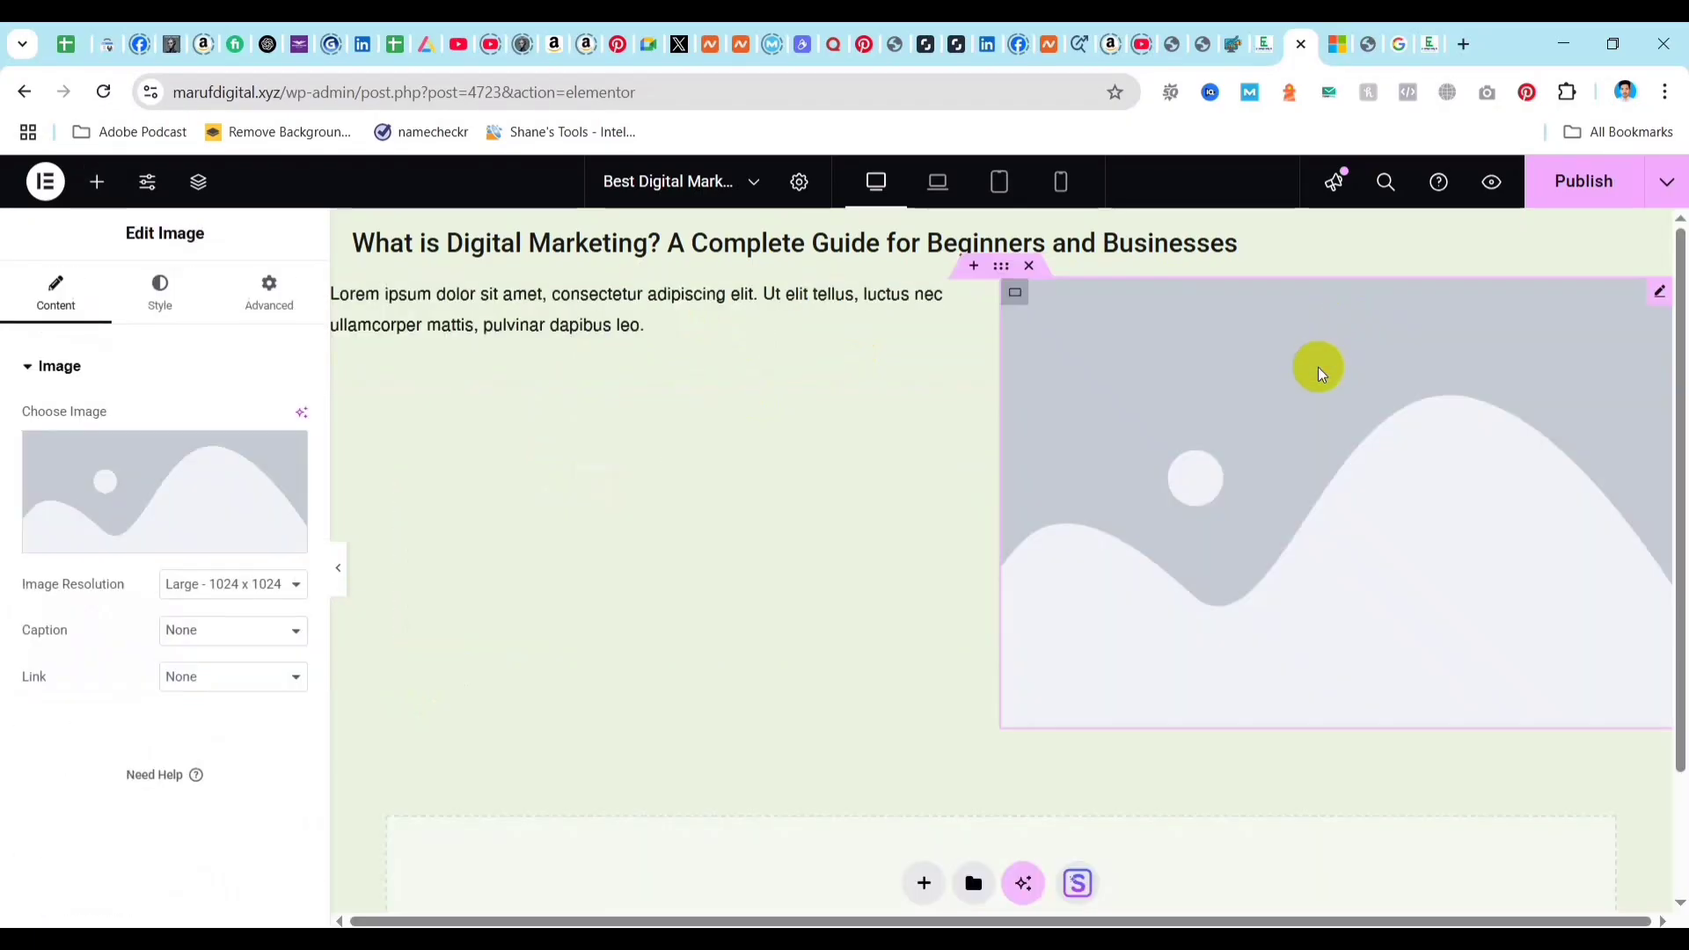
# Replace the Text Editor widget's placeholder text with the two introductory paragraphs copied from the Word document.
pyautogui.click(659, 340)
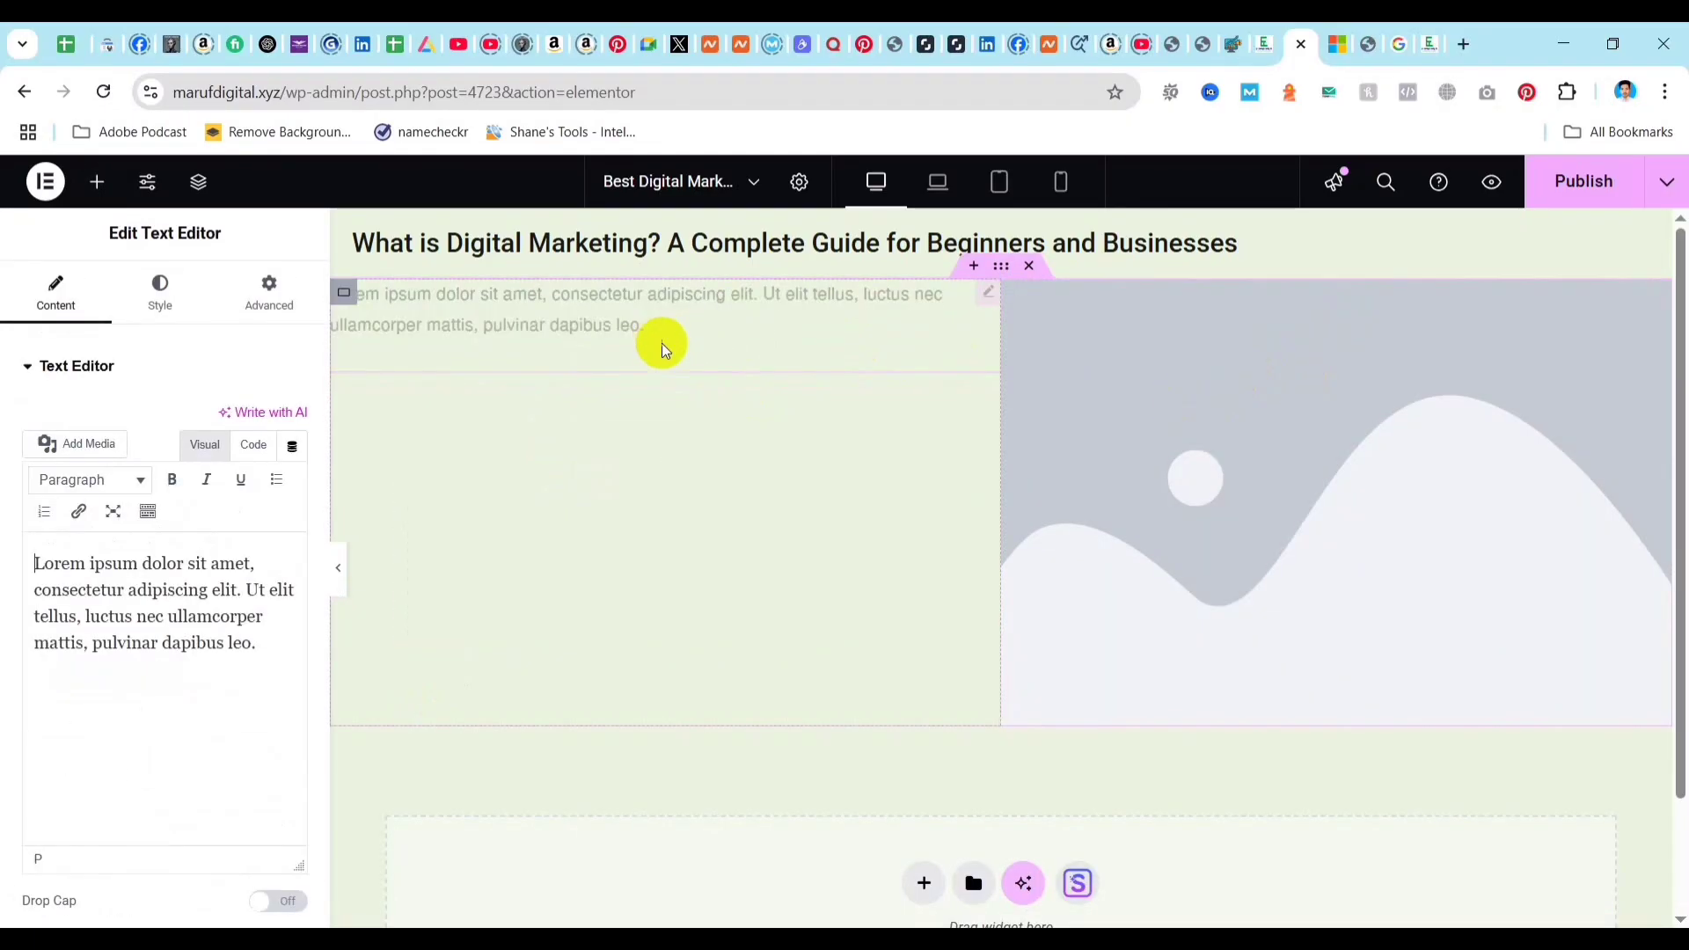
pyautogui.click(914, 880)
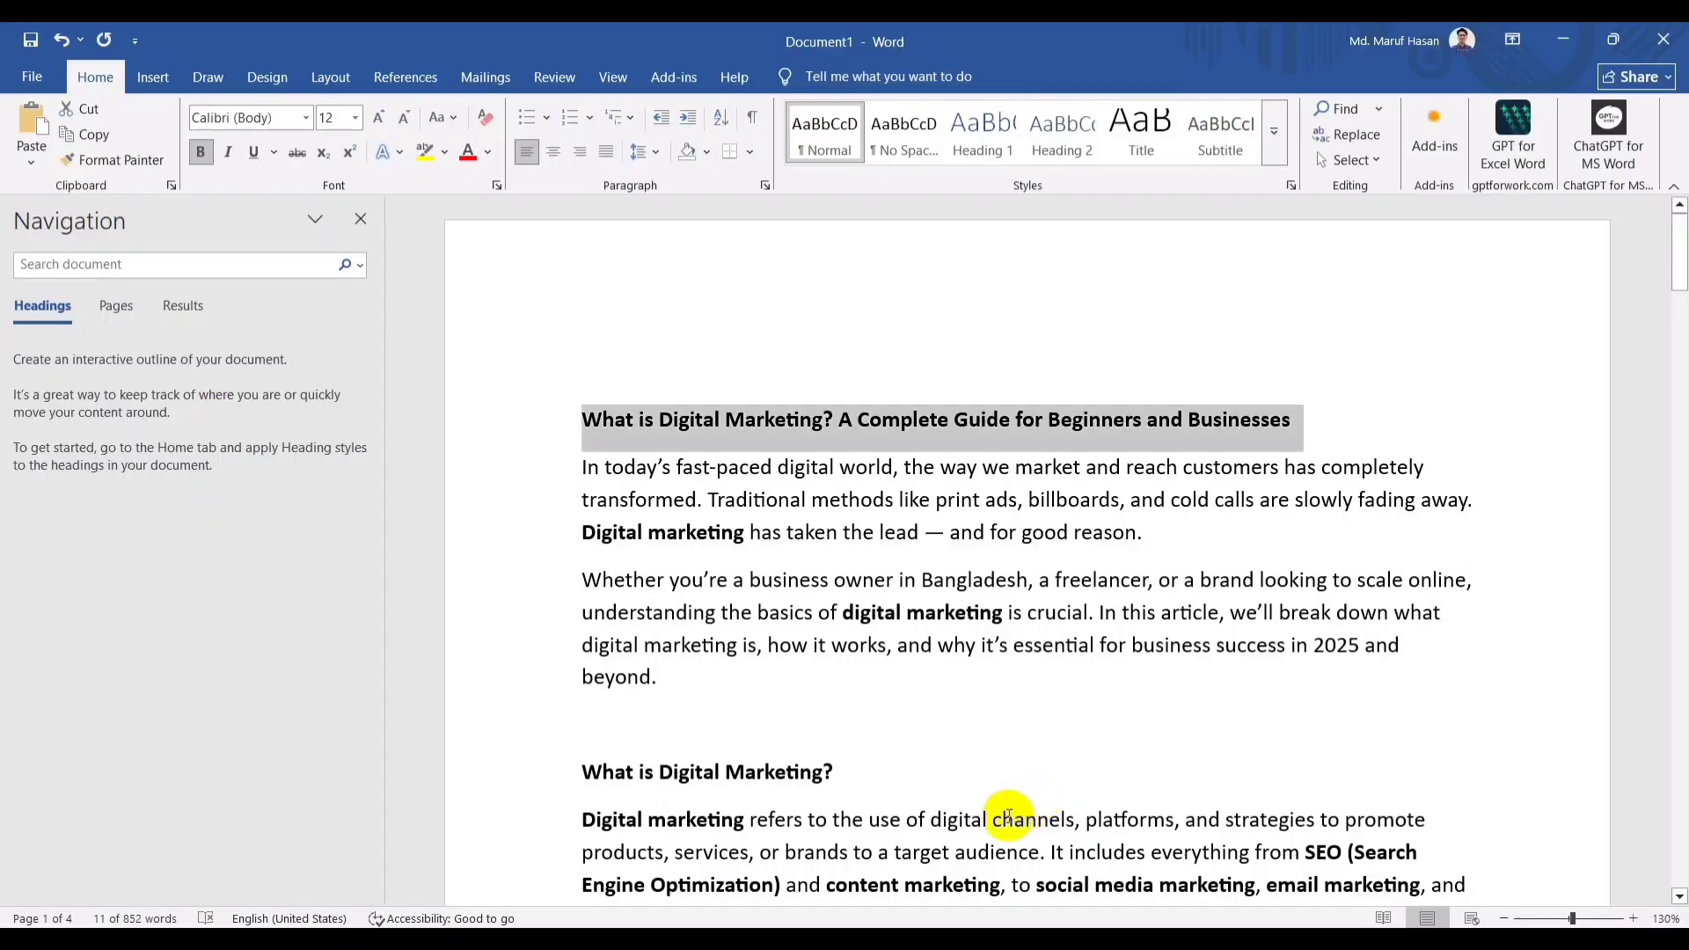
pyautogui.moveTo(666, 676); pyautogui.dragTo(587, 479)
pyautogui.hotkey('ctrl', 'c')
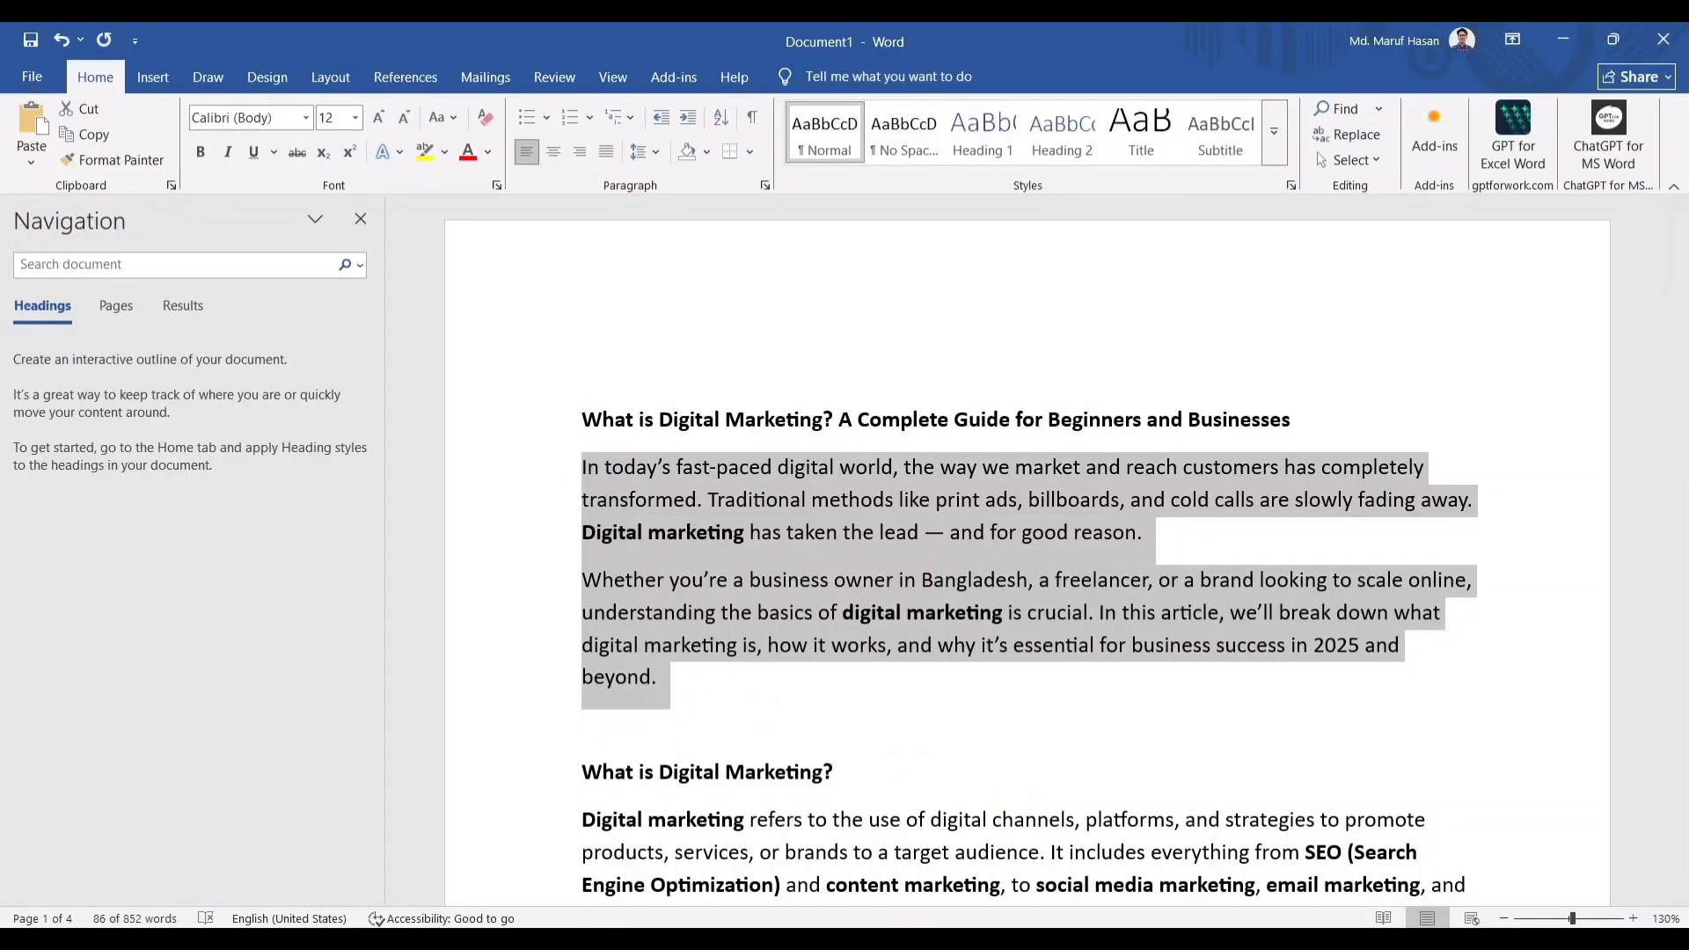
pyautogui.hotkey('alt', 'Tab')
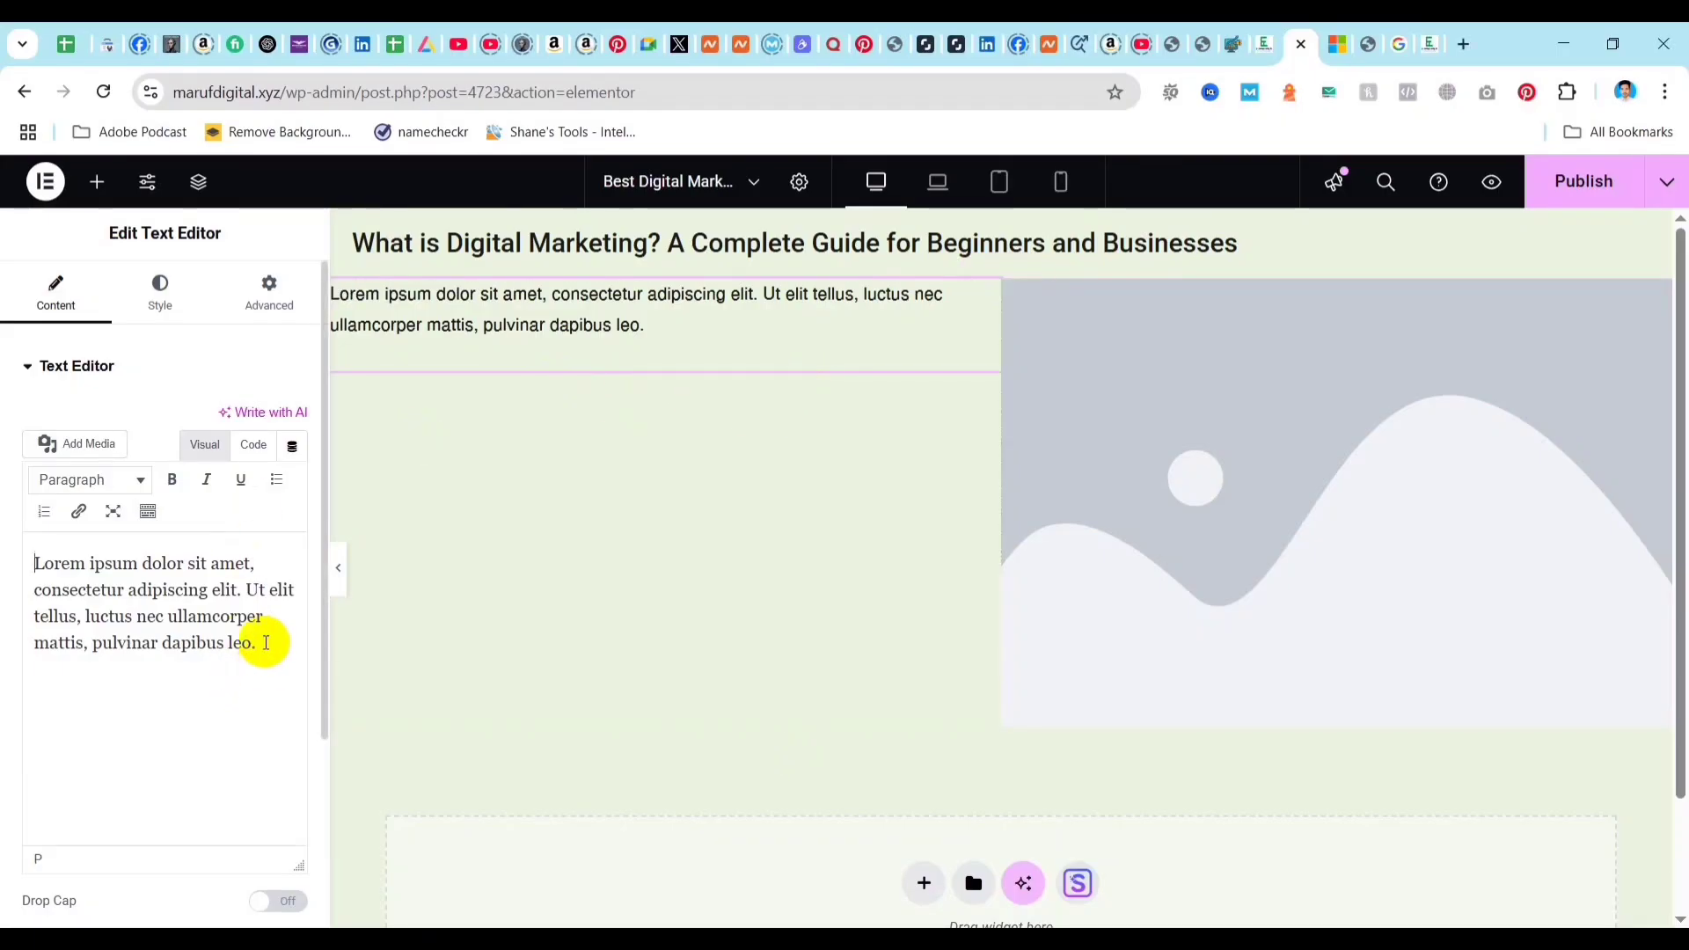
pyautogui.hotkey('ctrl', 'a')
pyautogui.press('BackSpace')
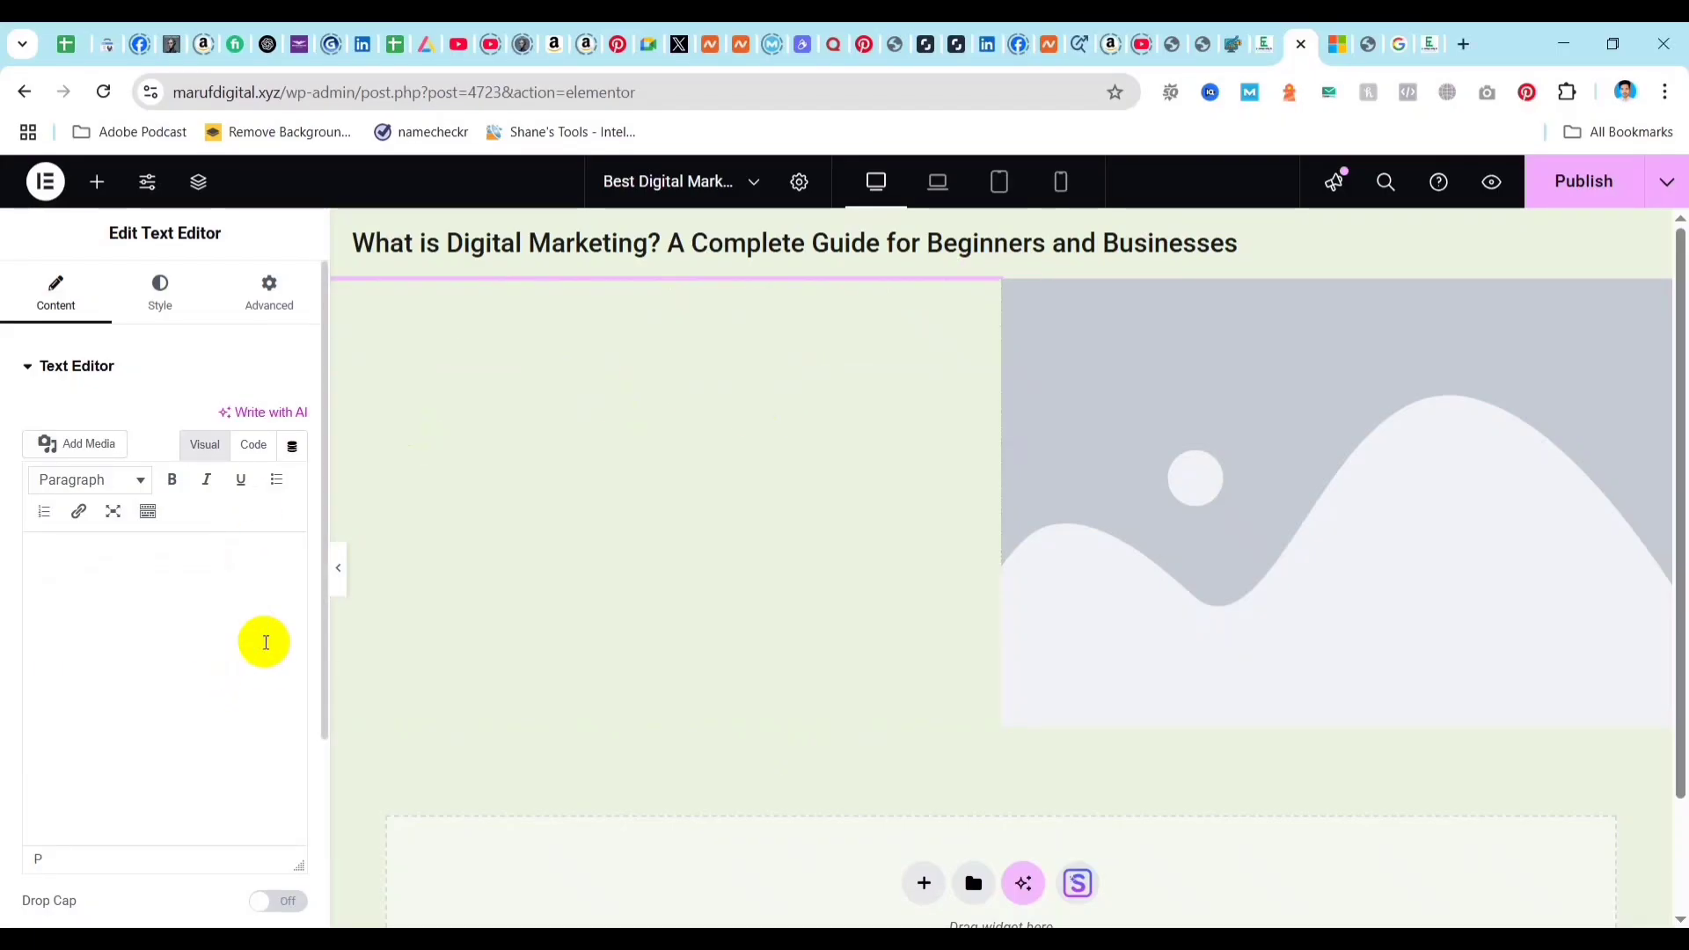
pyautogui.hotkey('ctrl', 'v')
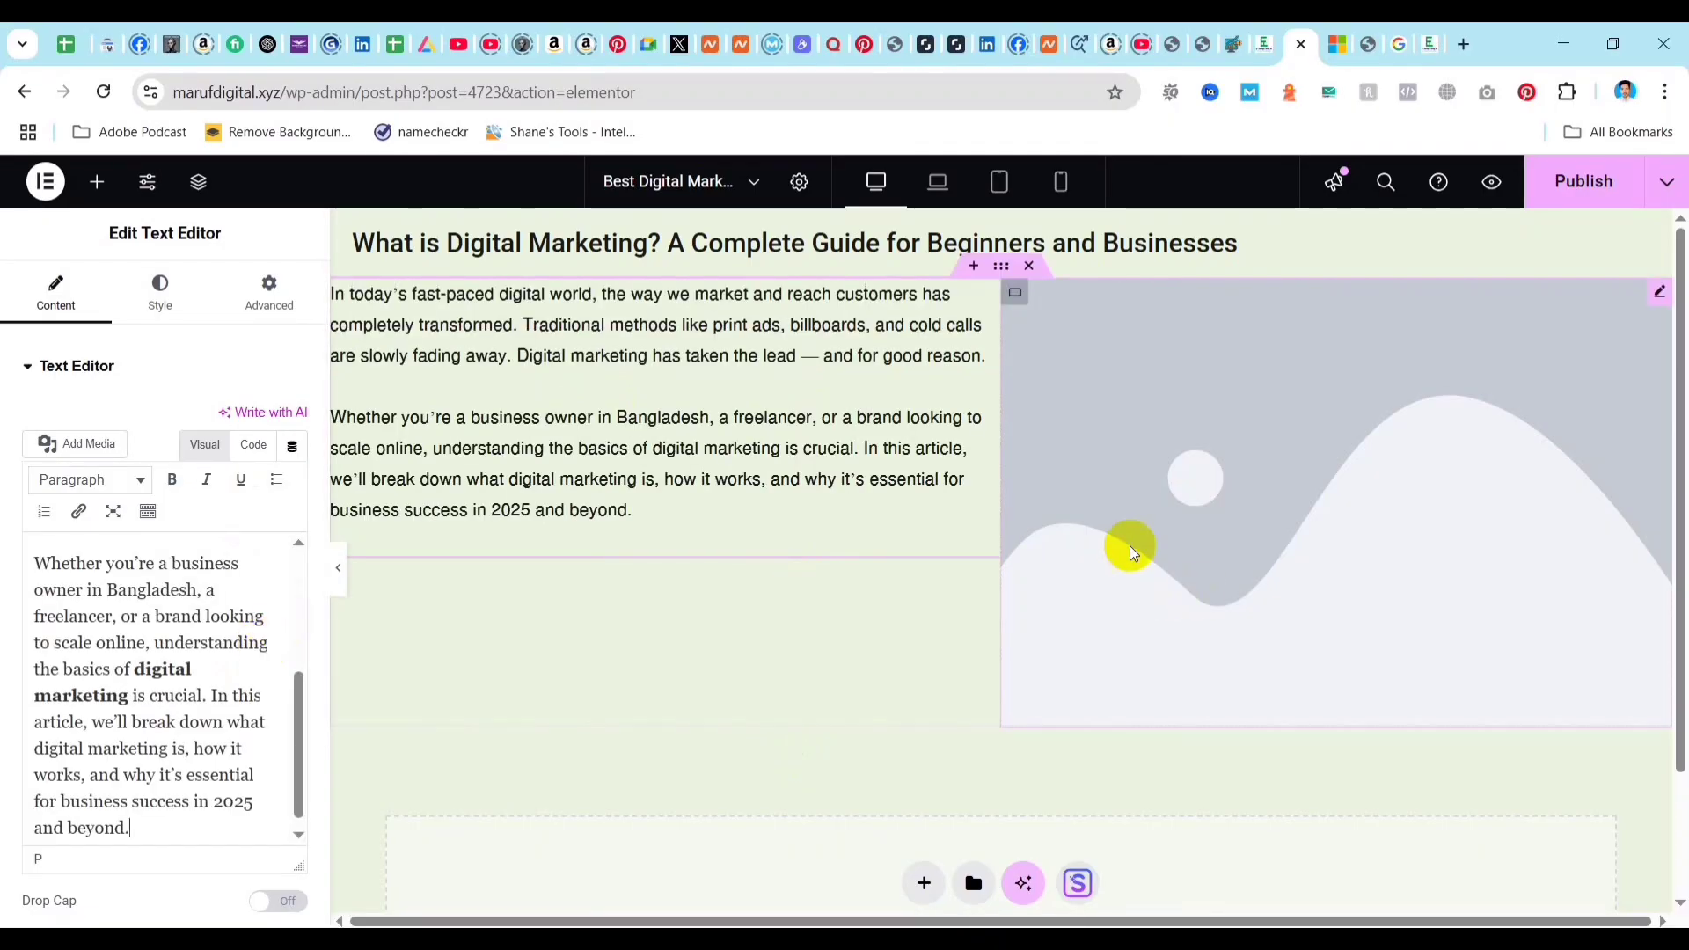
# Widen the text column at the image column's expense and open the media library for the Image widget.
pyautogui.click(1312, 428)
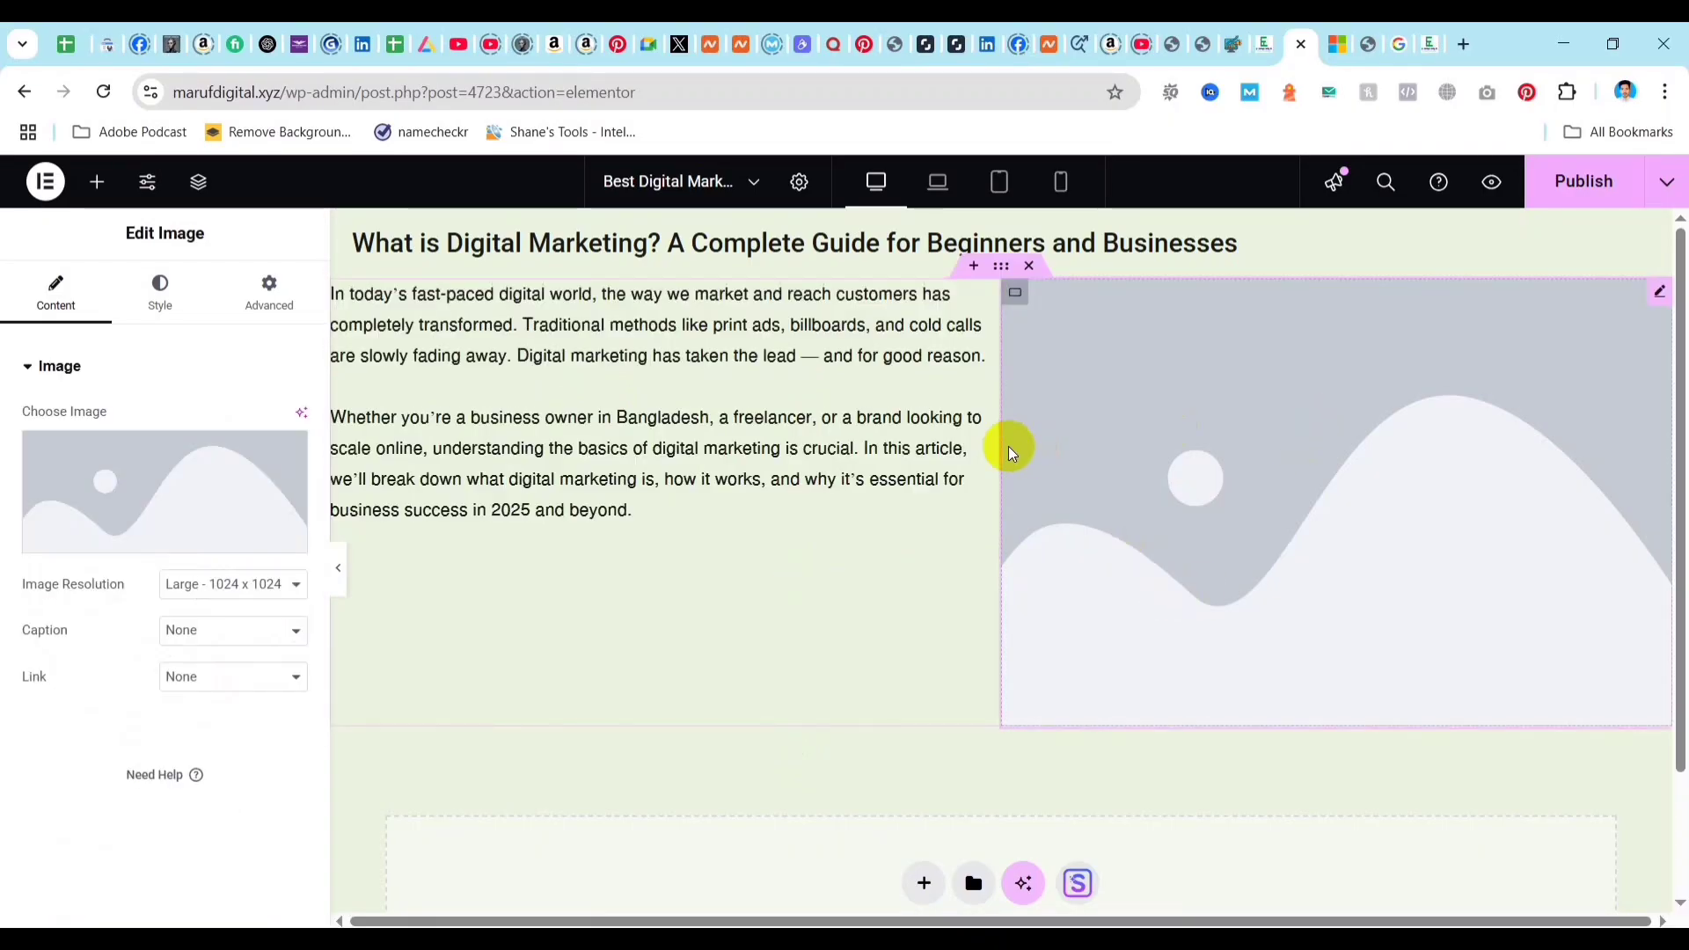
pyautogui.moveTo(1000, 445); pyautogui.dragTo(1105, 441)
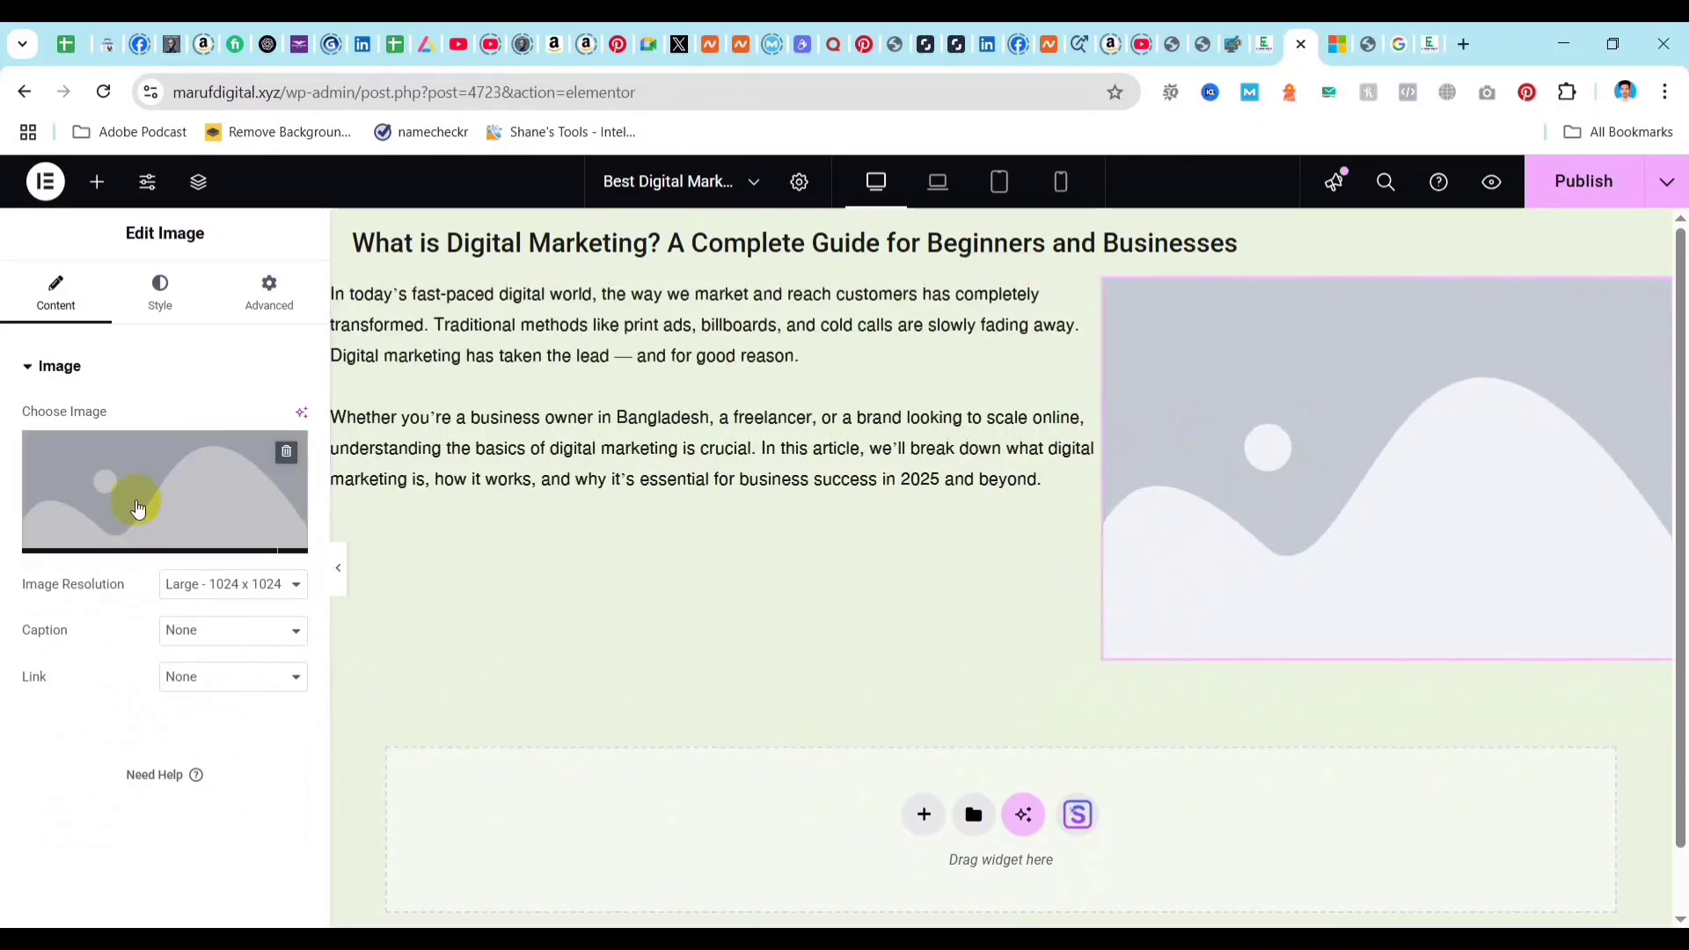
pyautogui.click(164, 534)
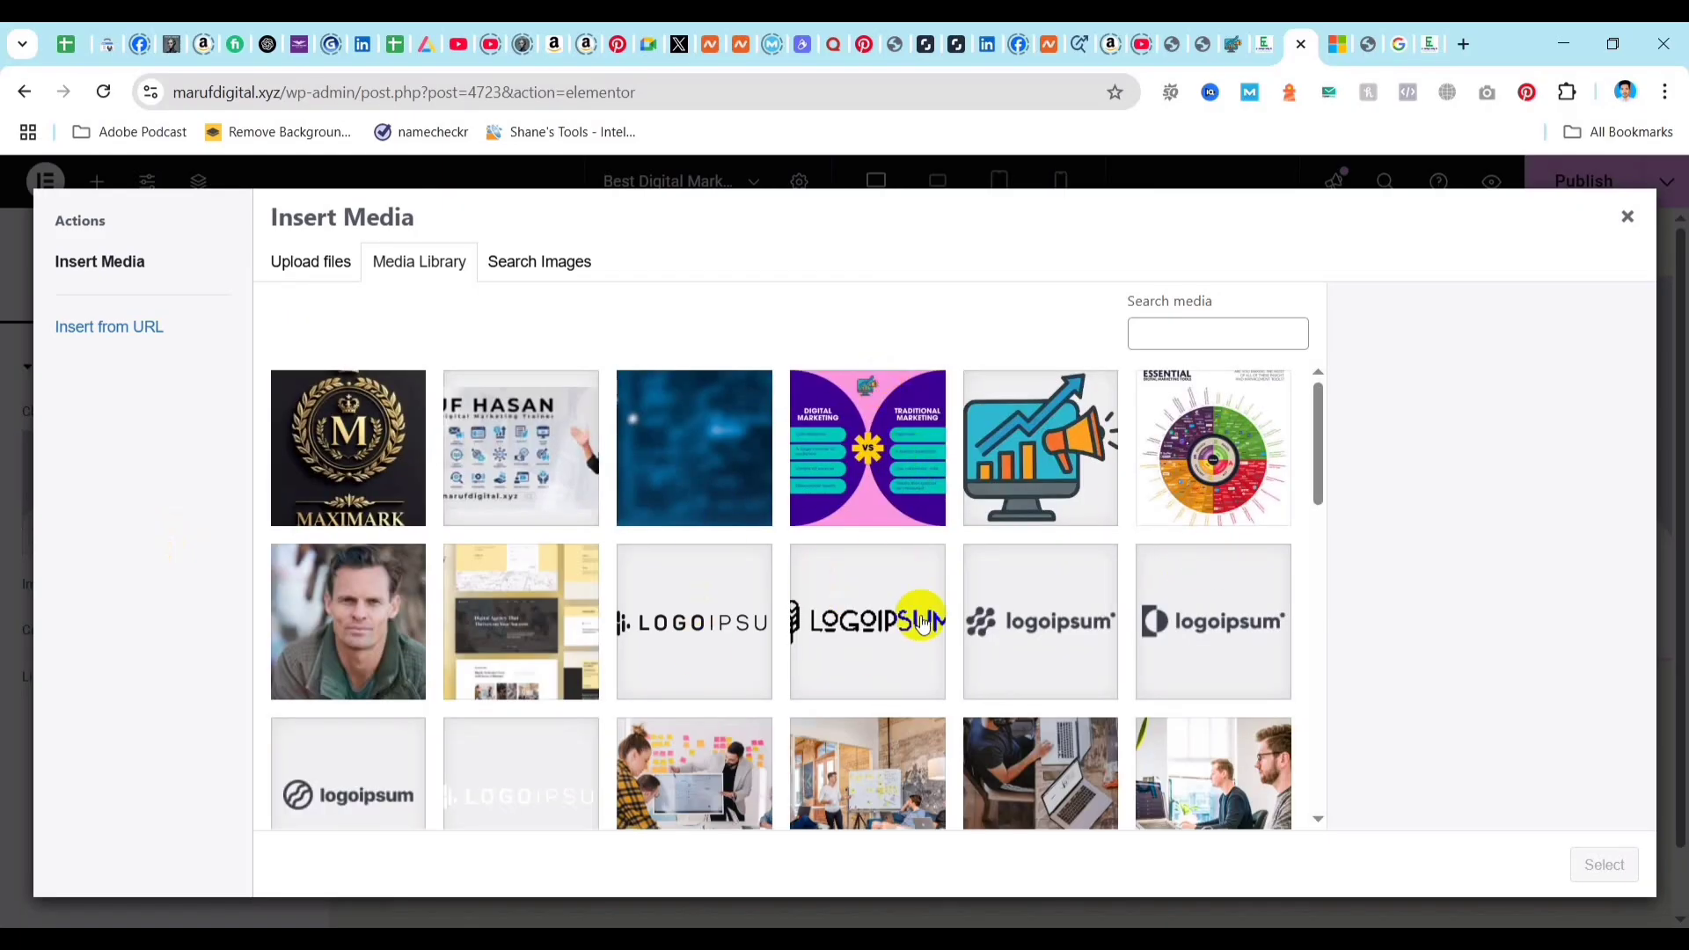
pyautogui.scroll(-4, 906, 625)
pyautogui.scroll(4, 791, 625)
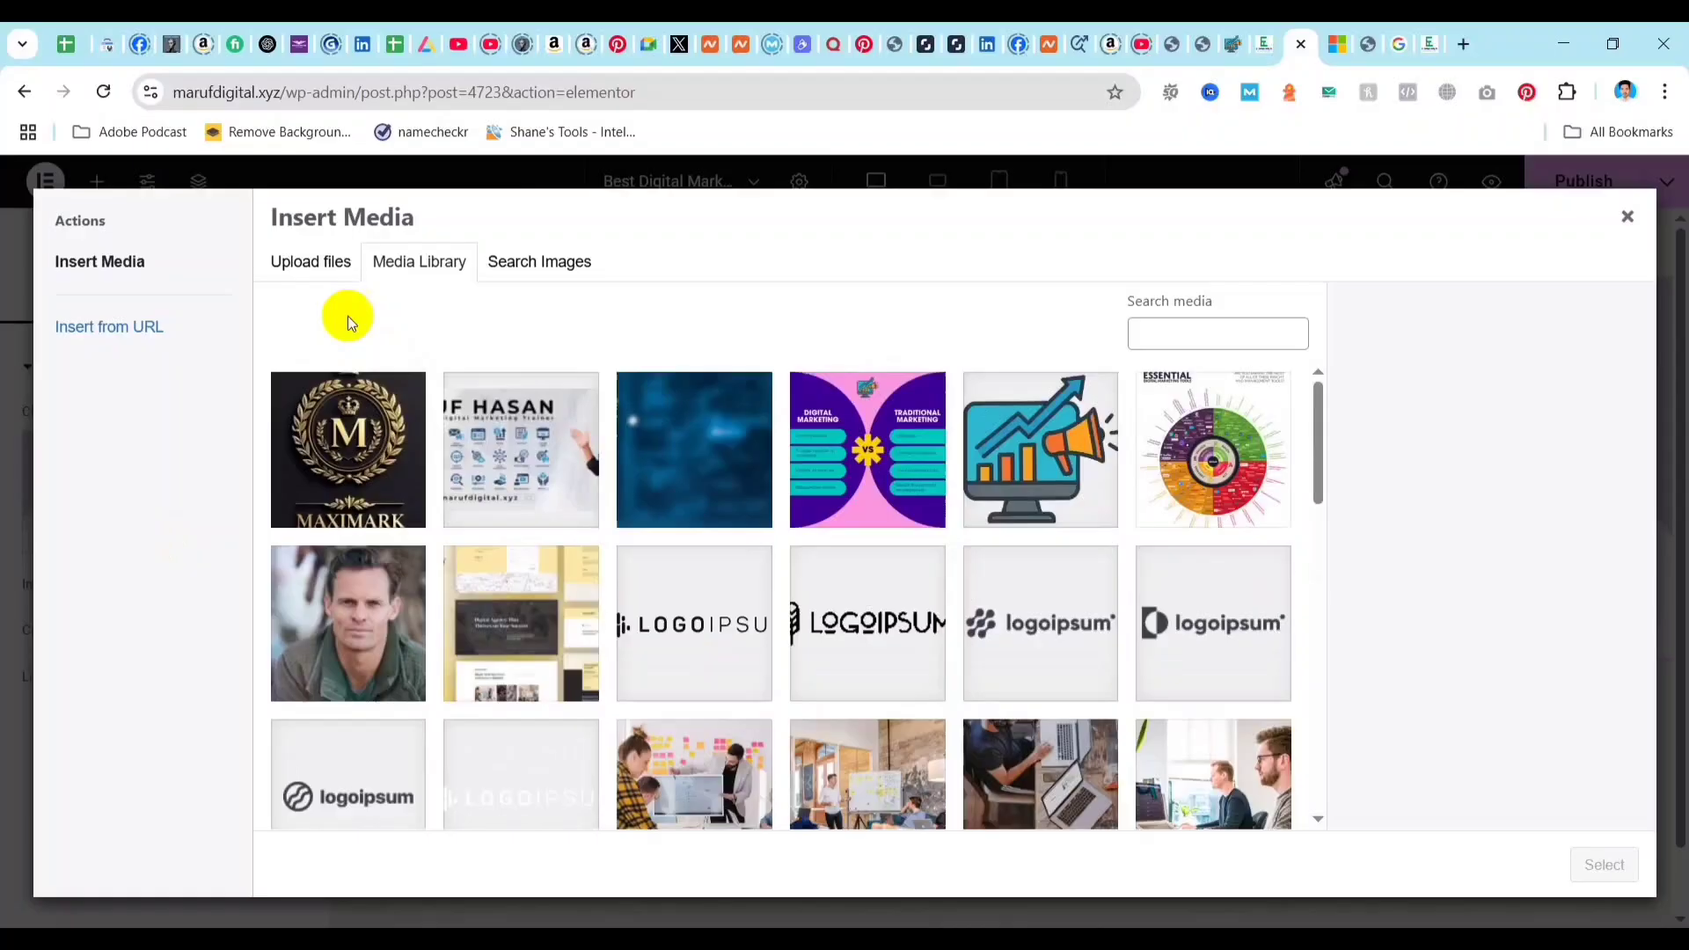
pyautogui.click(306, 259)
pyautogui.click(961, 556)
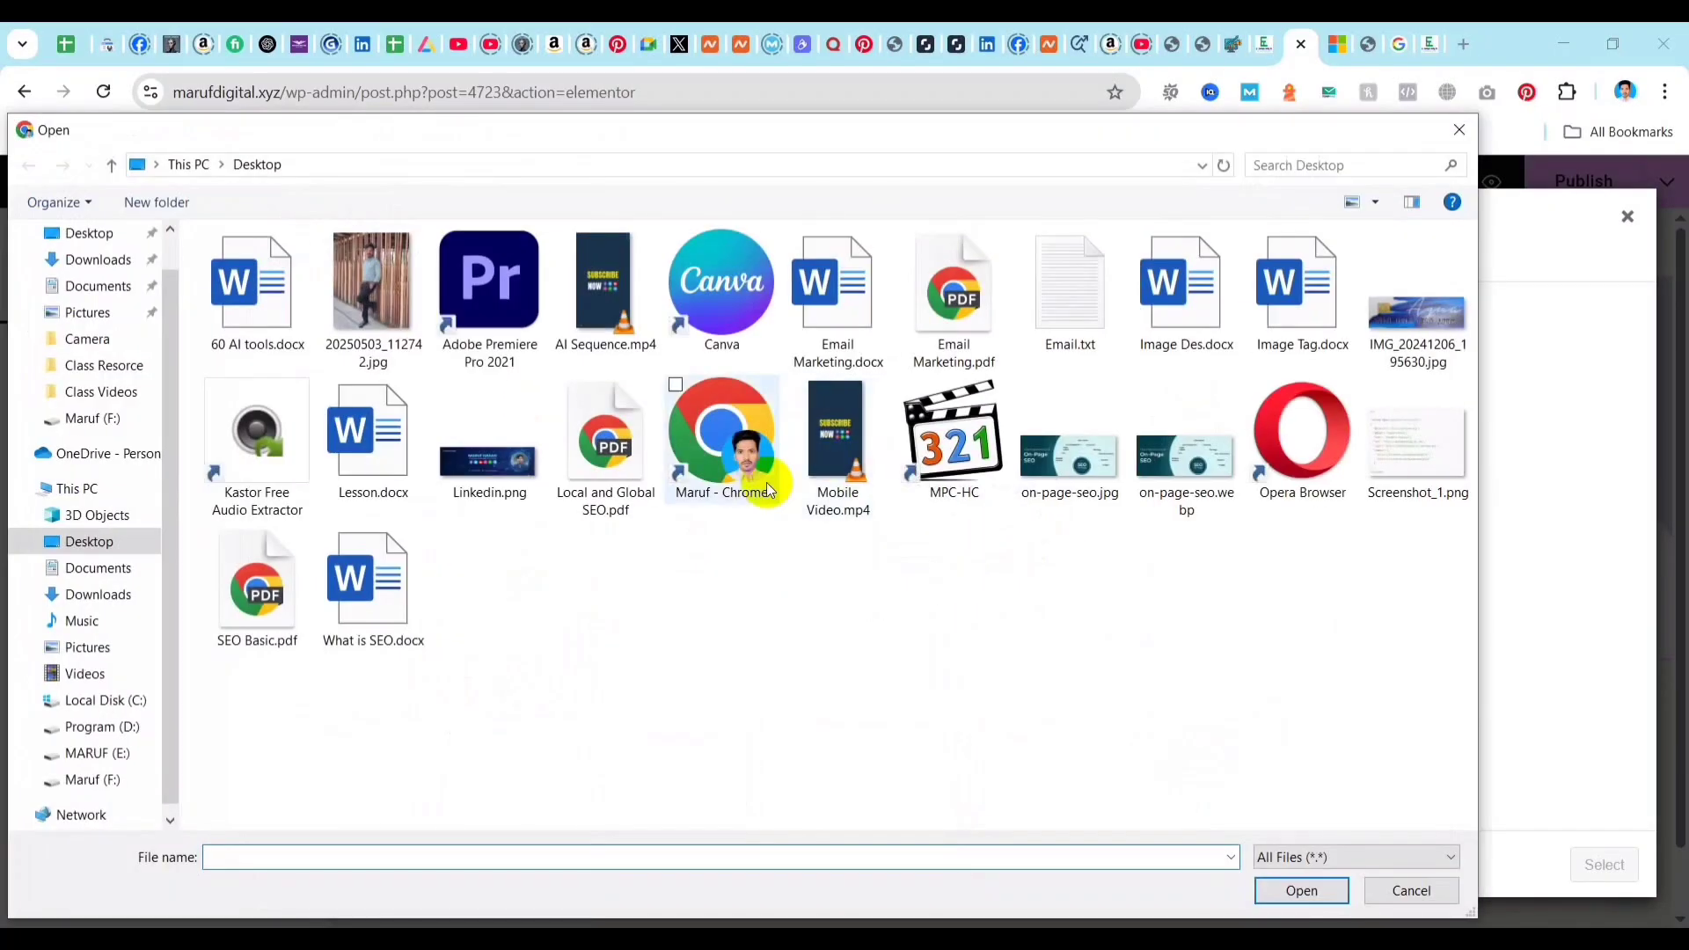
pyautogui.click(1459, 130)
pyautogui.click(421, 261)
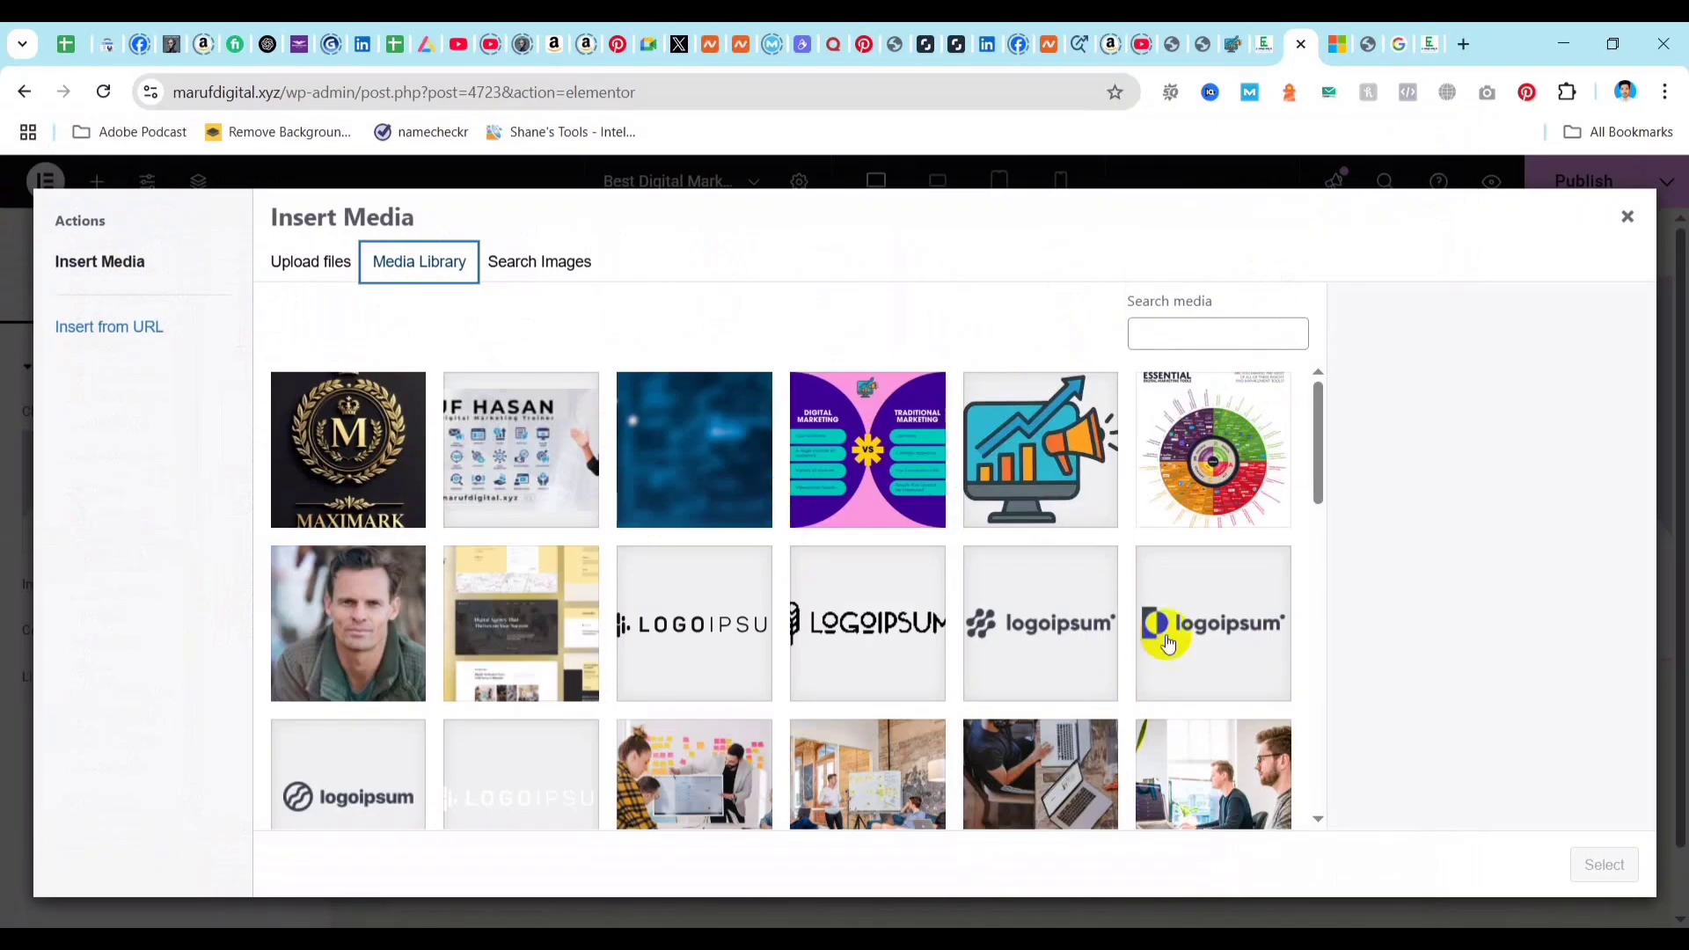
# Insert OceanWP.webp from the media library into the Image widget.
pyautogui.scroll(-6, 1161, 633)
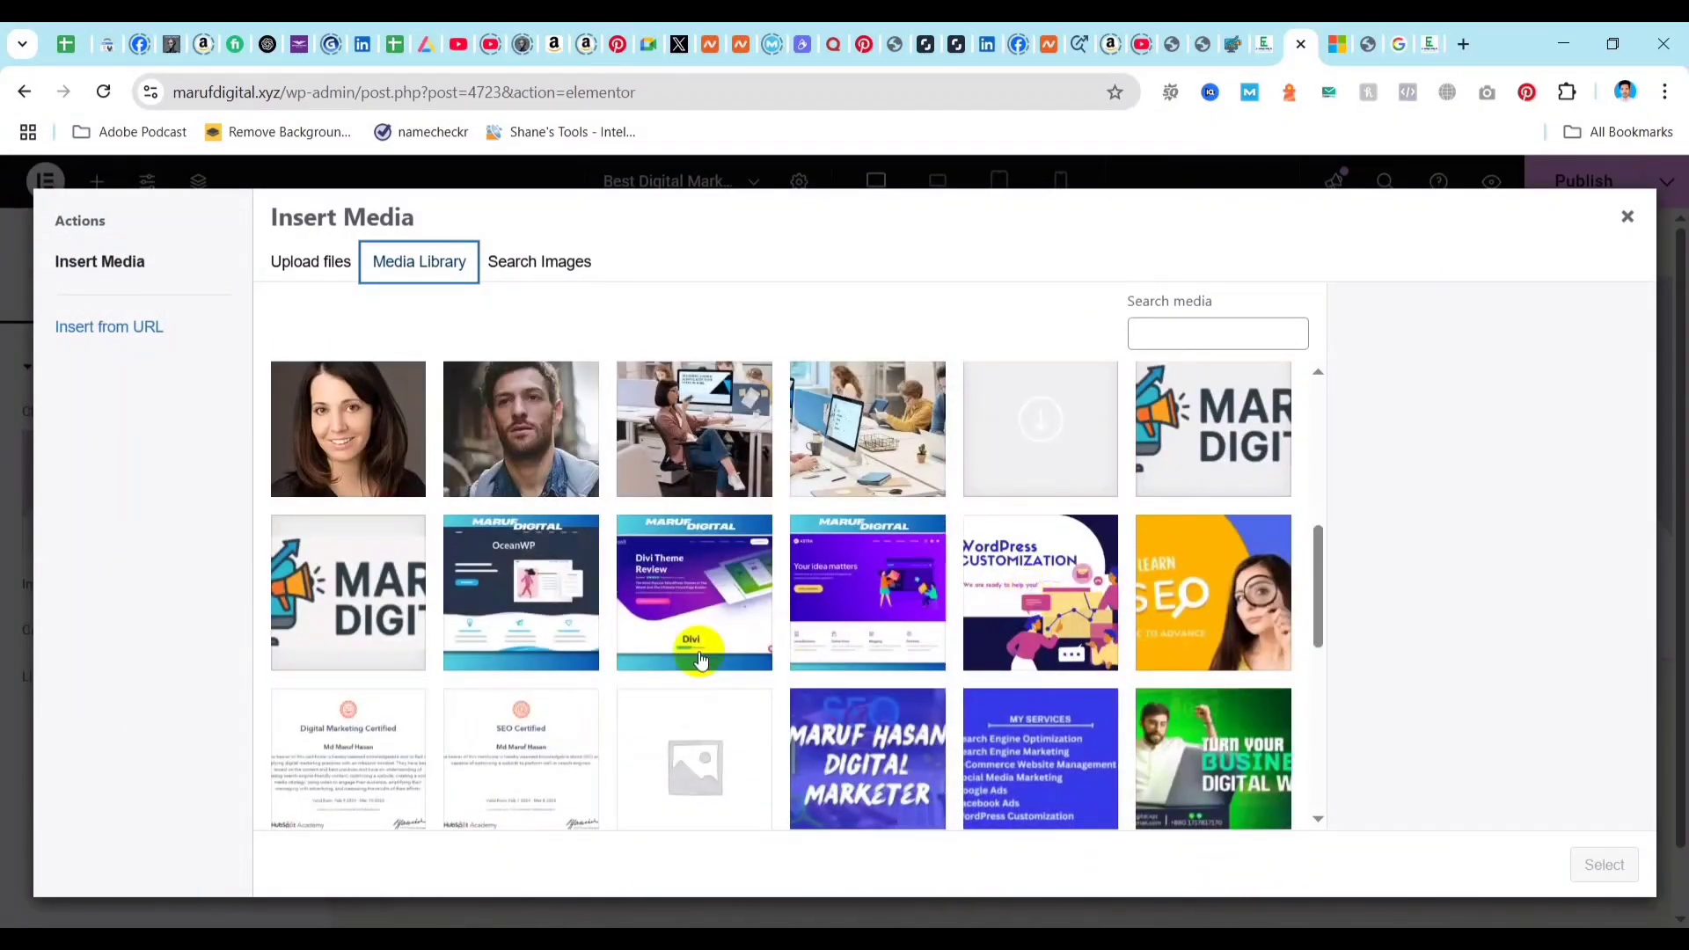
pyautogui.click(519, 580)
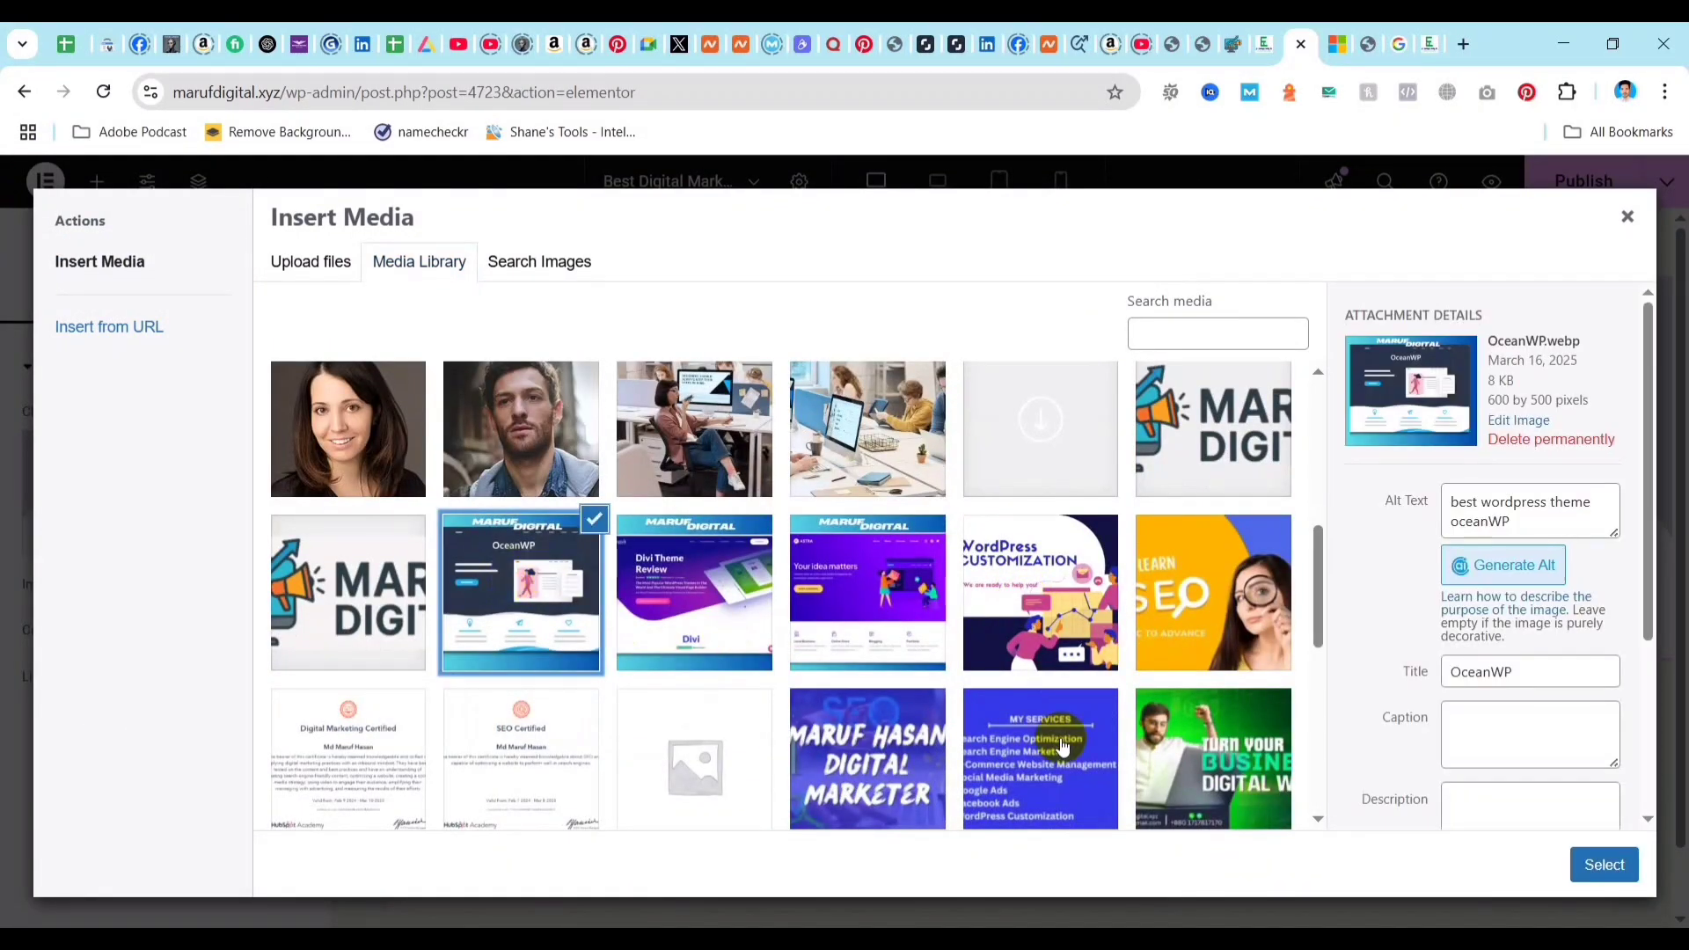
pyautogui.click(1604, 866)
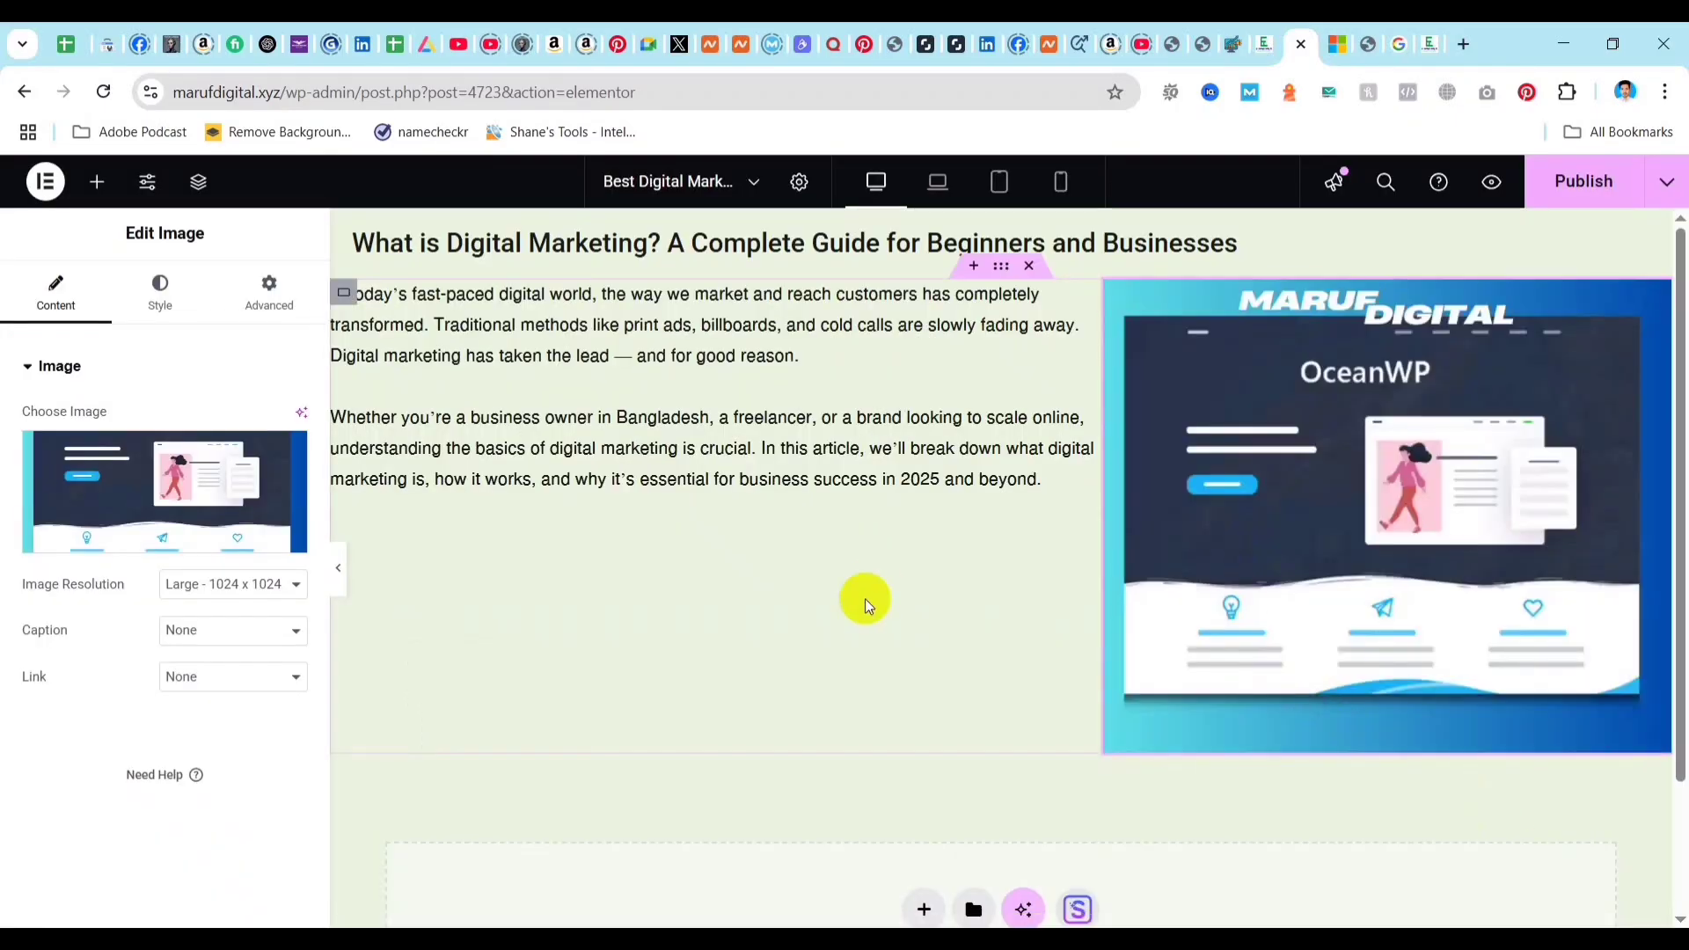
# Set the image resolution to Medium - 300 x 300 and align the image to the left.
pyautogui.click(269, 584)
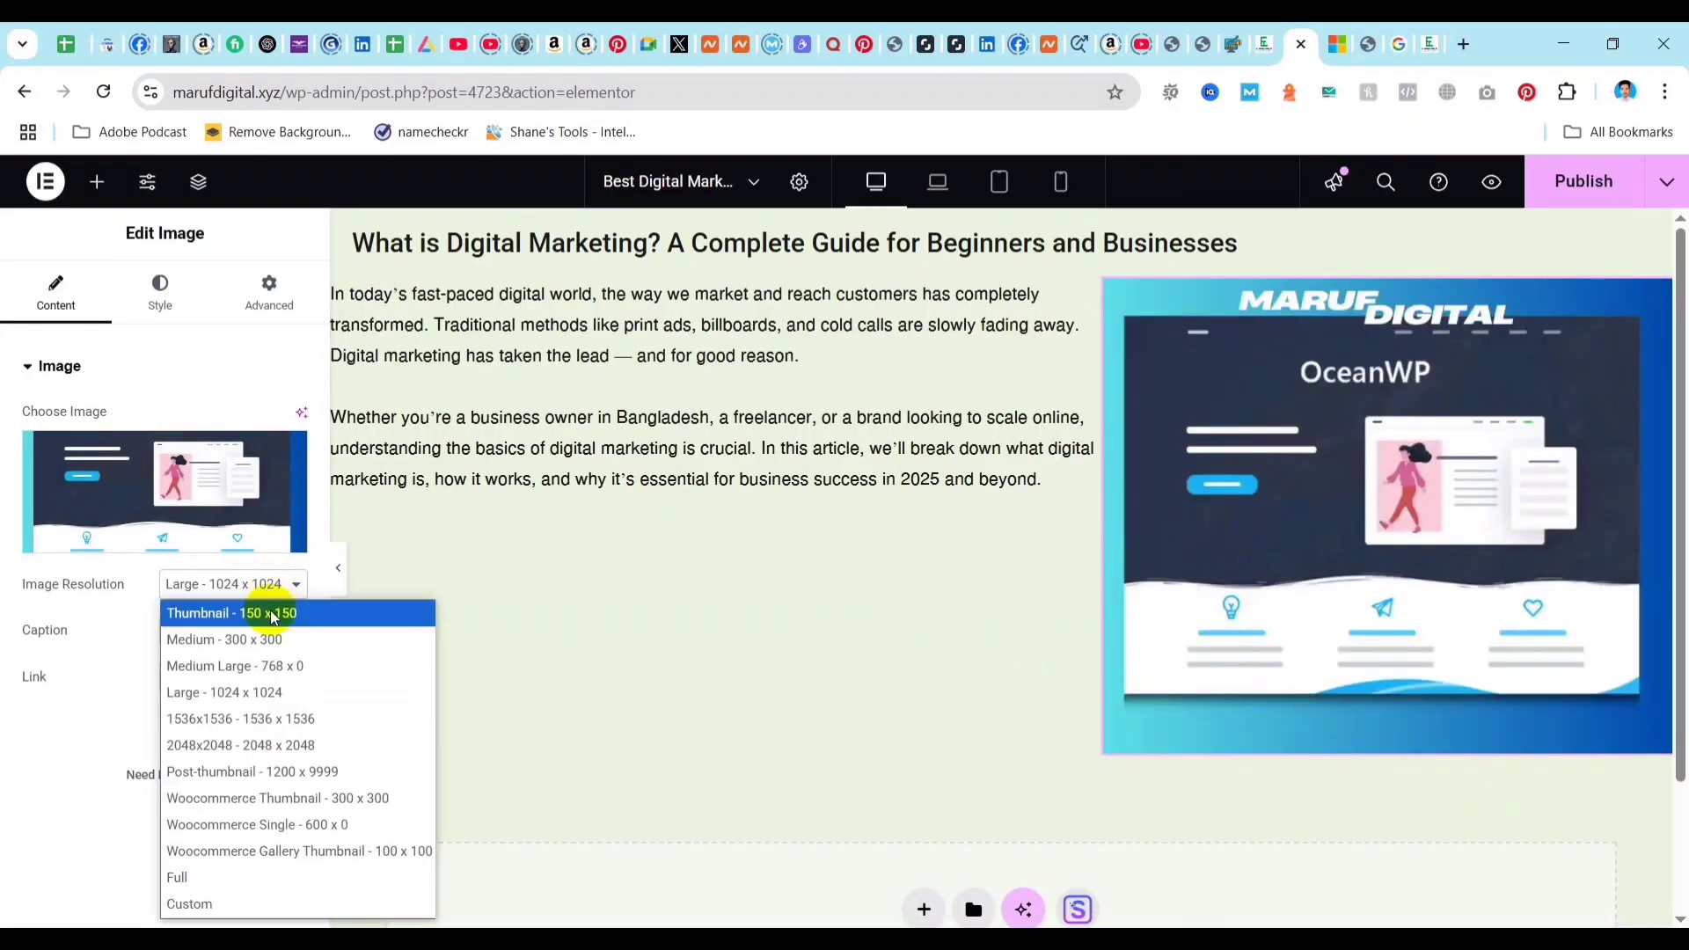
pyautogui.click(247, 642)
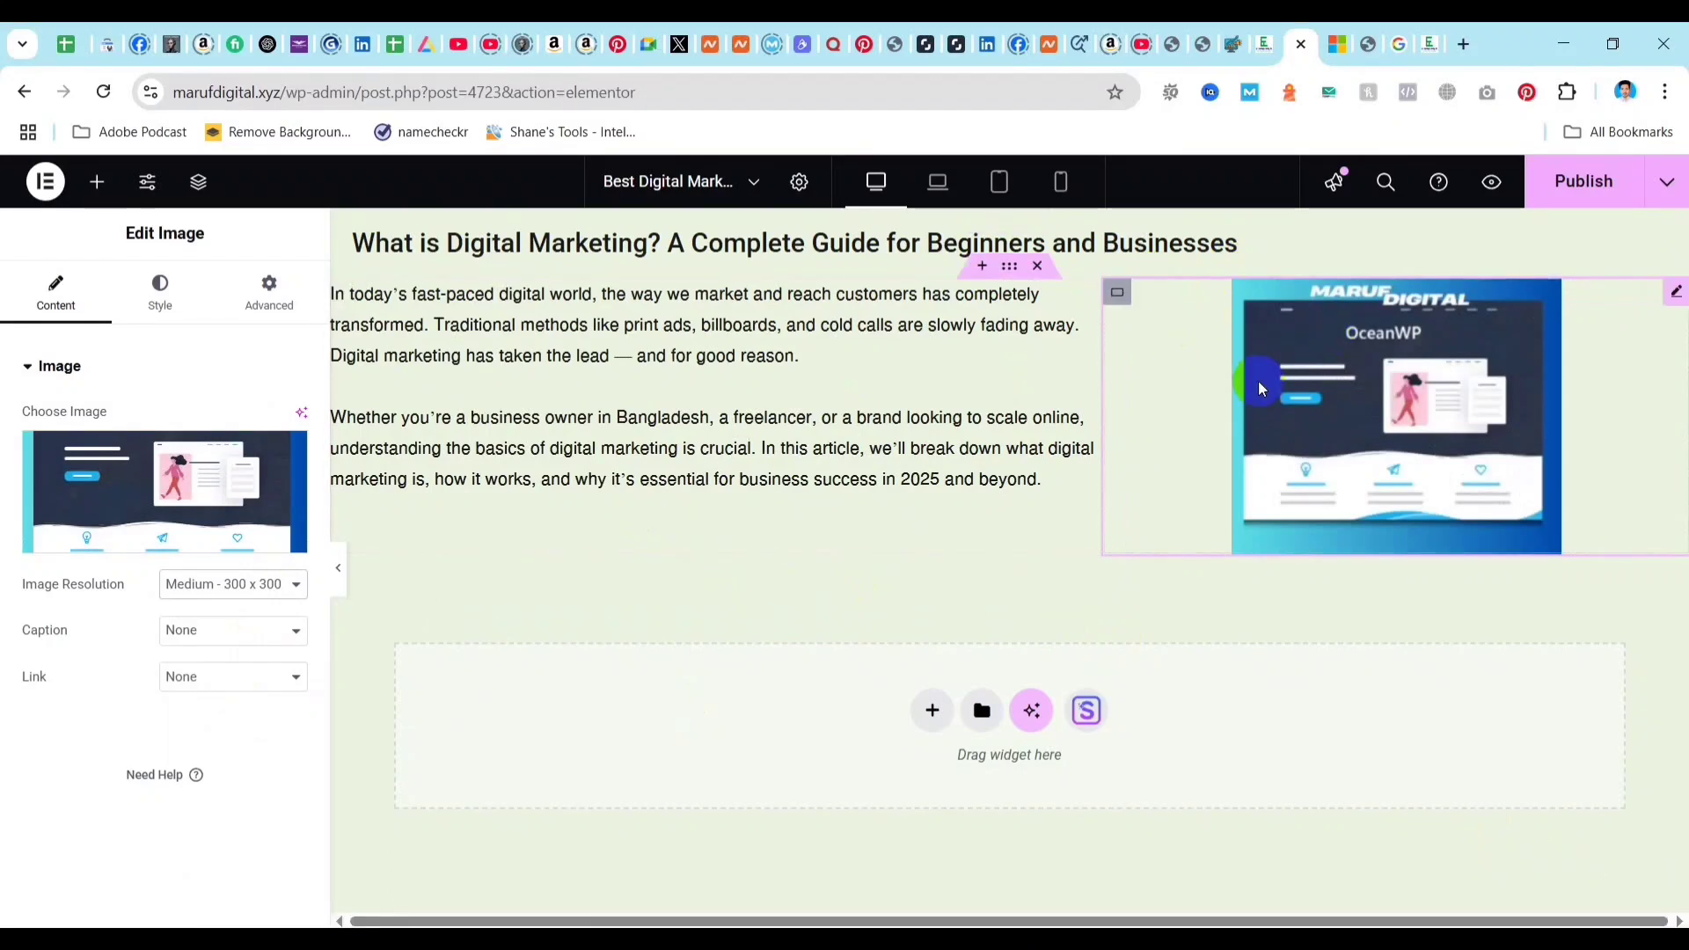
pyautogui.click(175, 295)
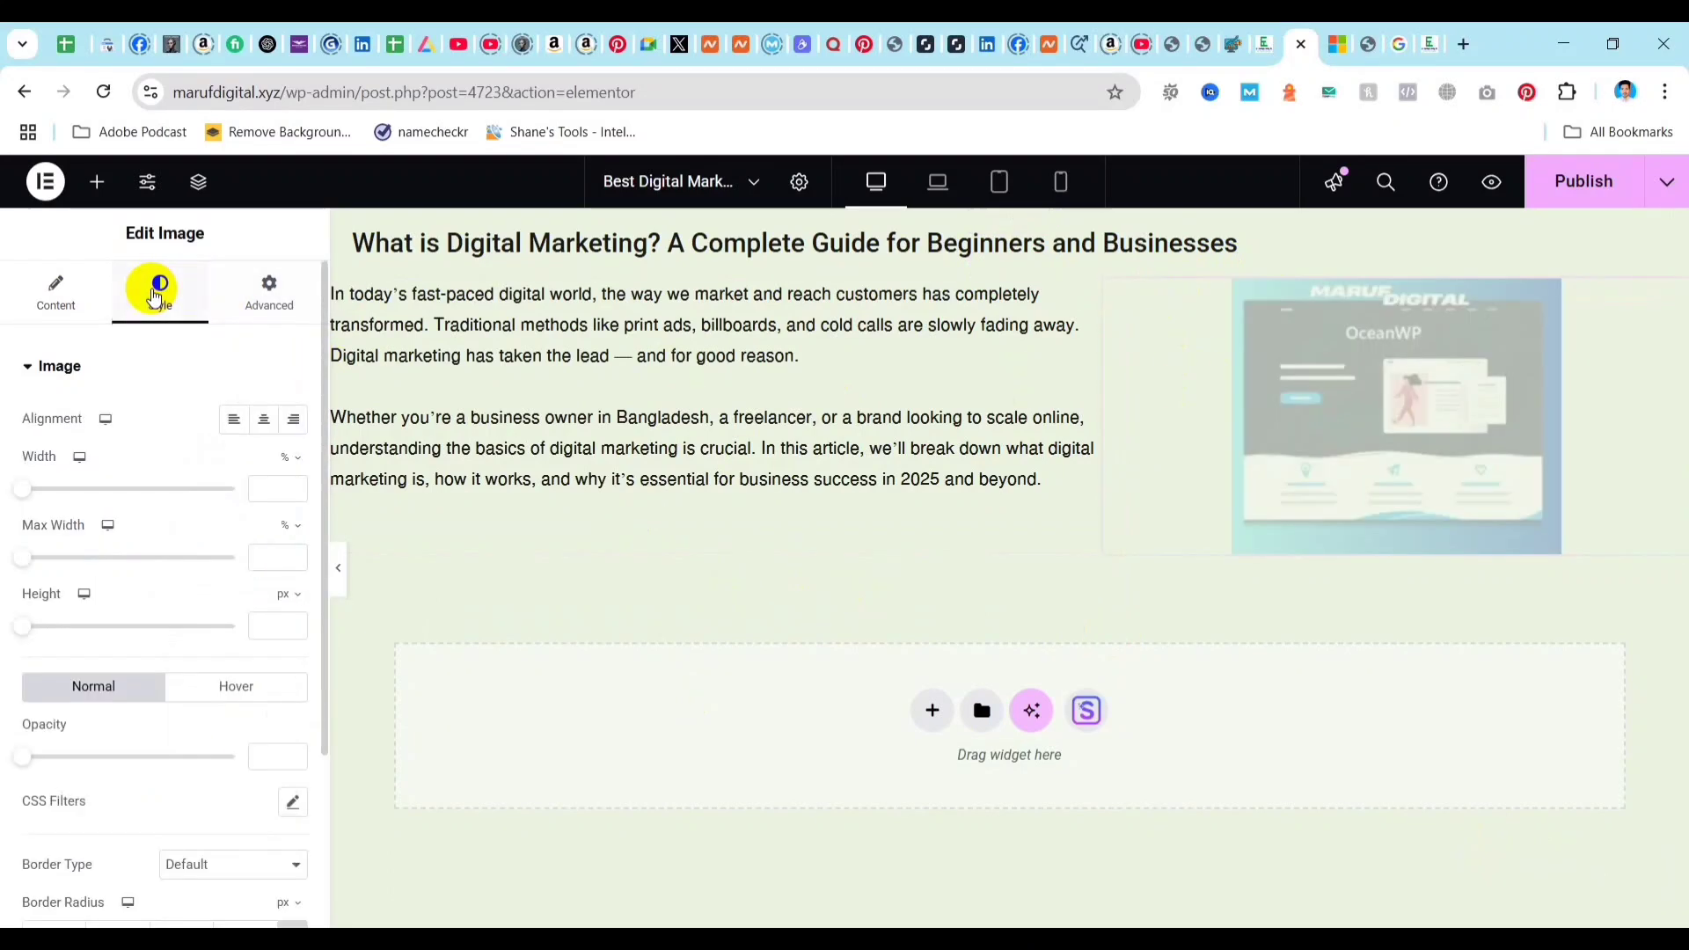
pyautogui.click(234, 418)
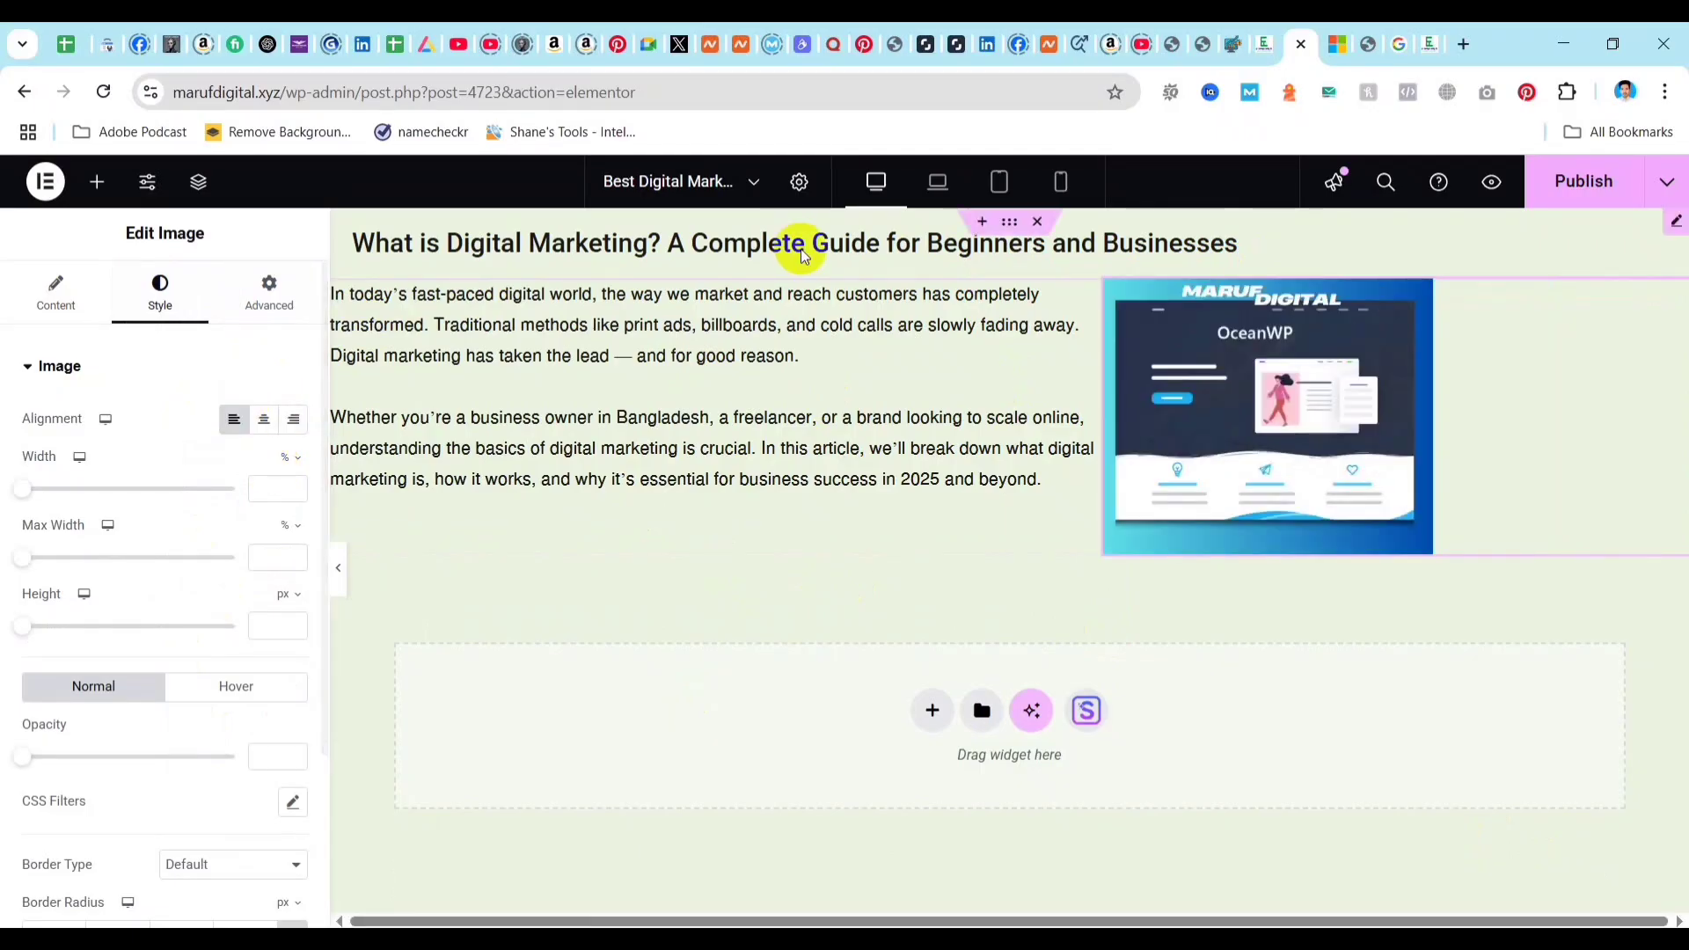
# Unlink the image's padding values, set only the left padding to 23 px, and publish the post.
pyautogui.click(268, 292)
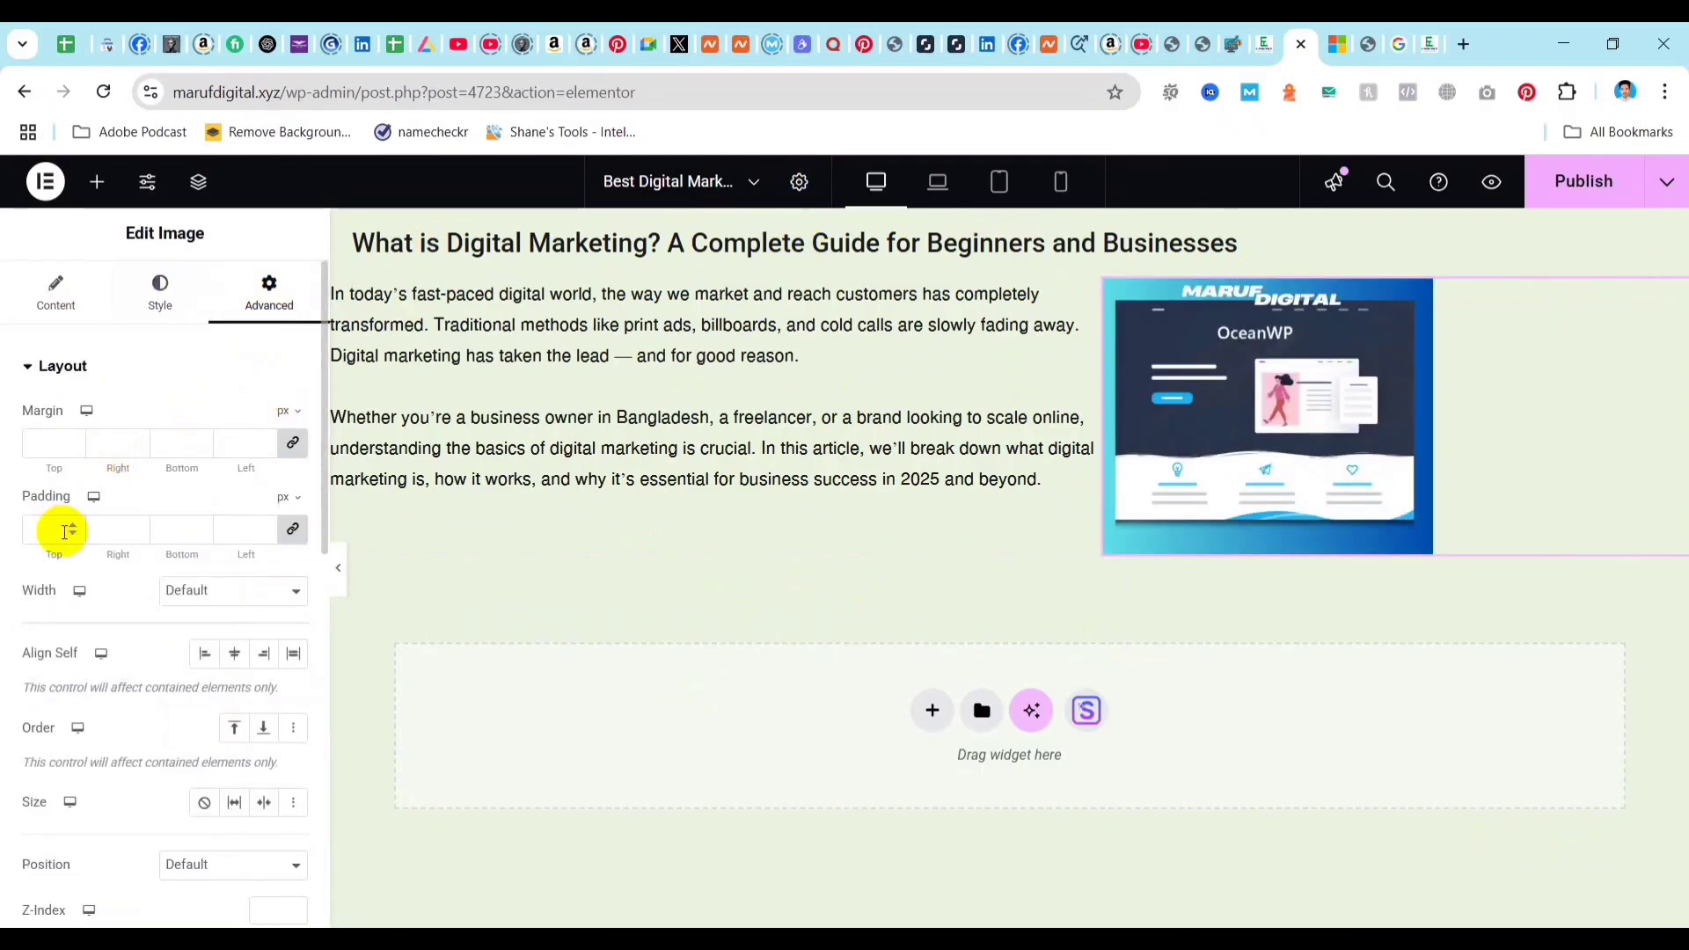
pyautogui.click(295, 530)
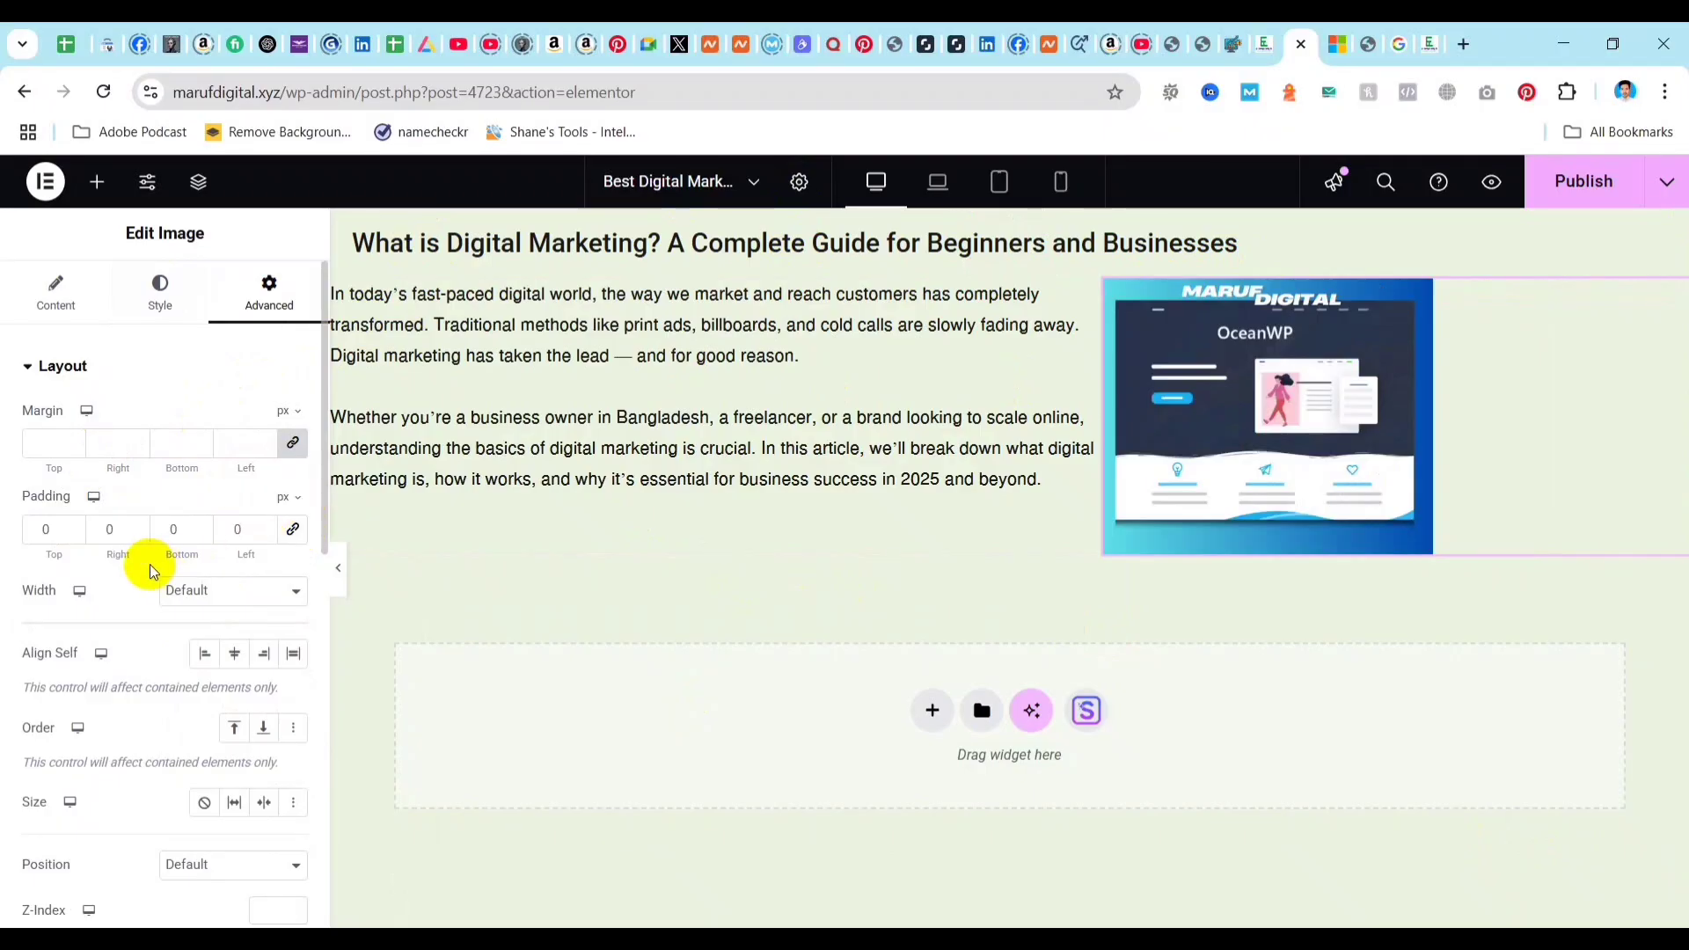
pyautogui.moveTo(264, 529); pyautogui.dragTo(265, 529)
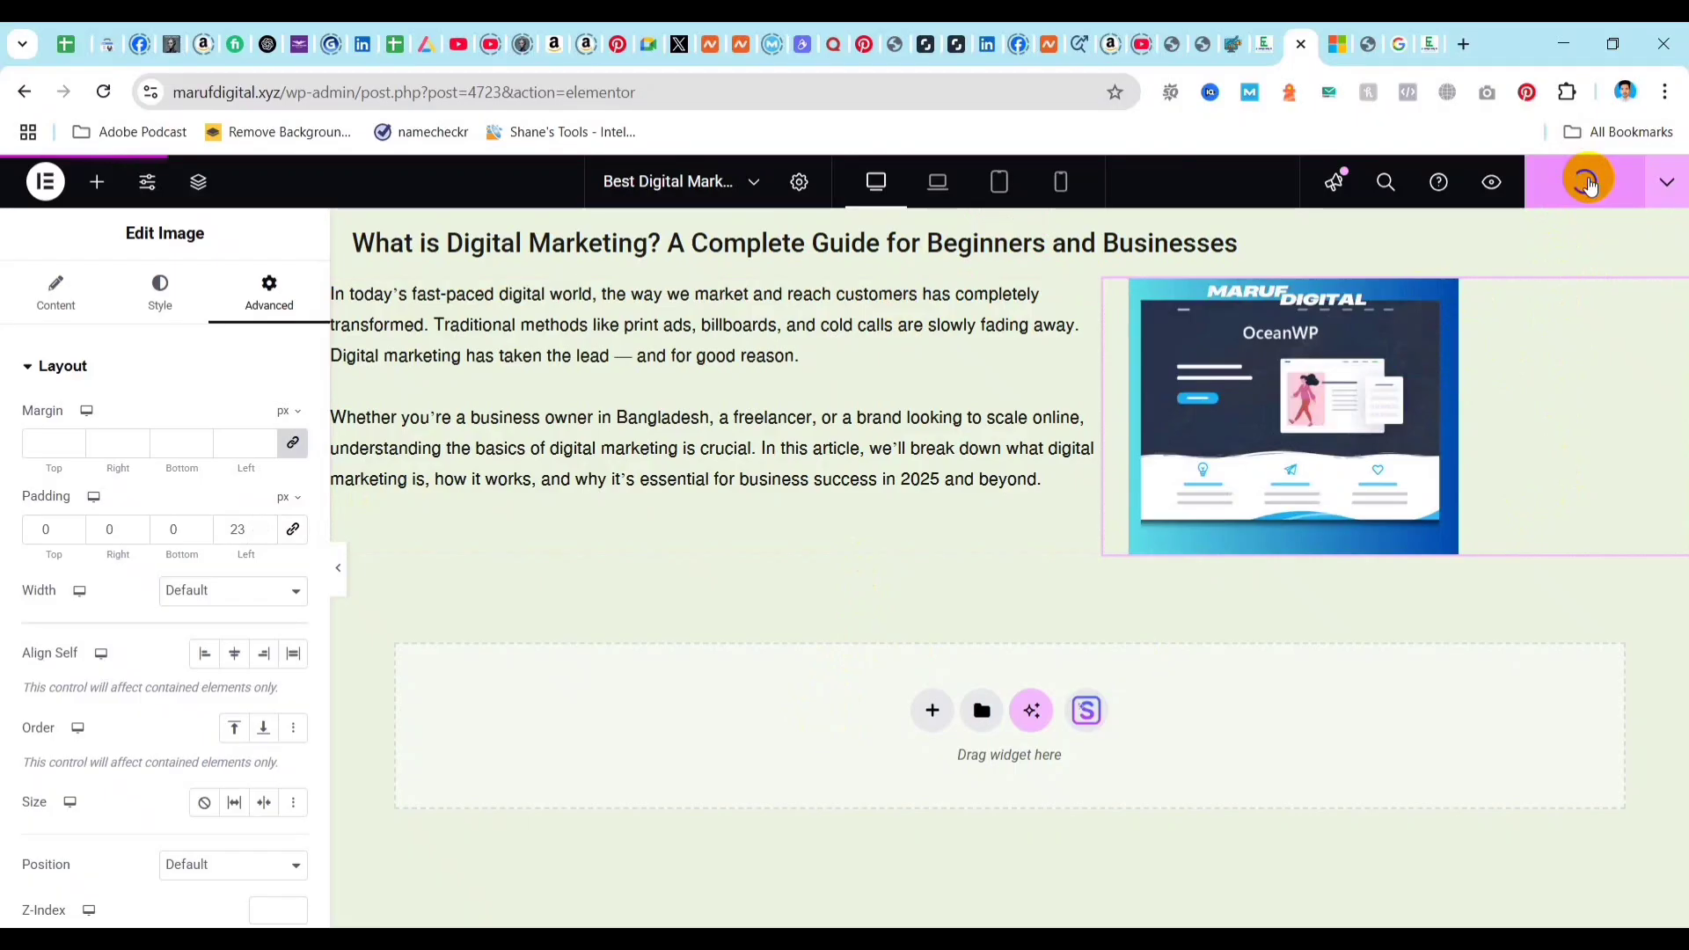
pyautogui.click(1589, 182)
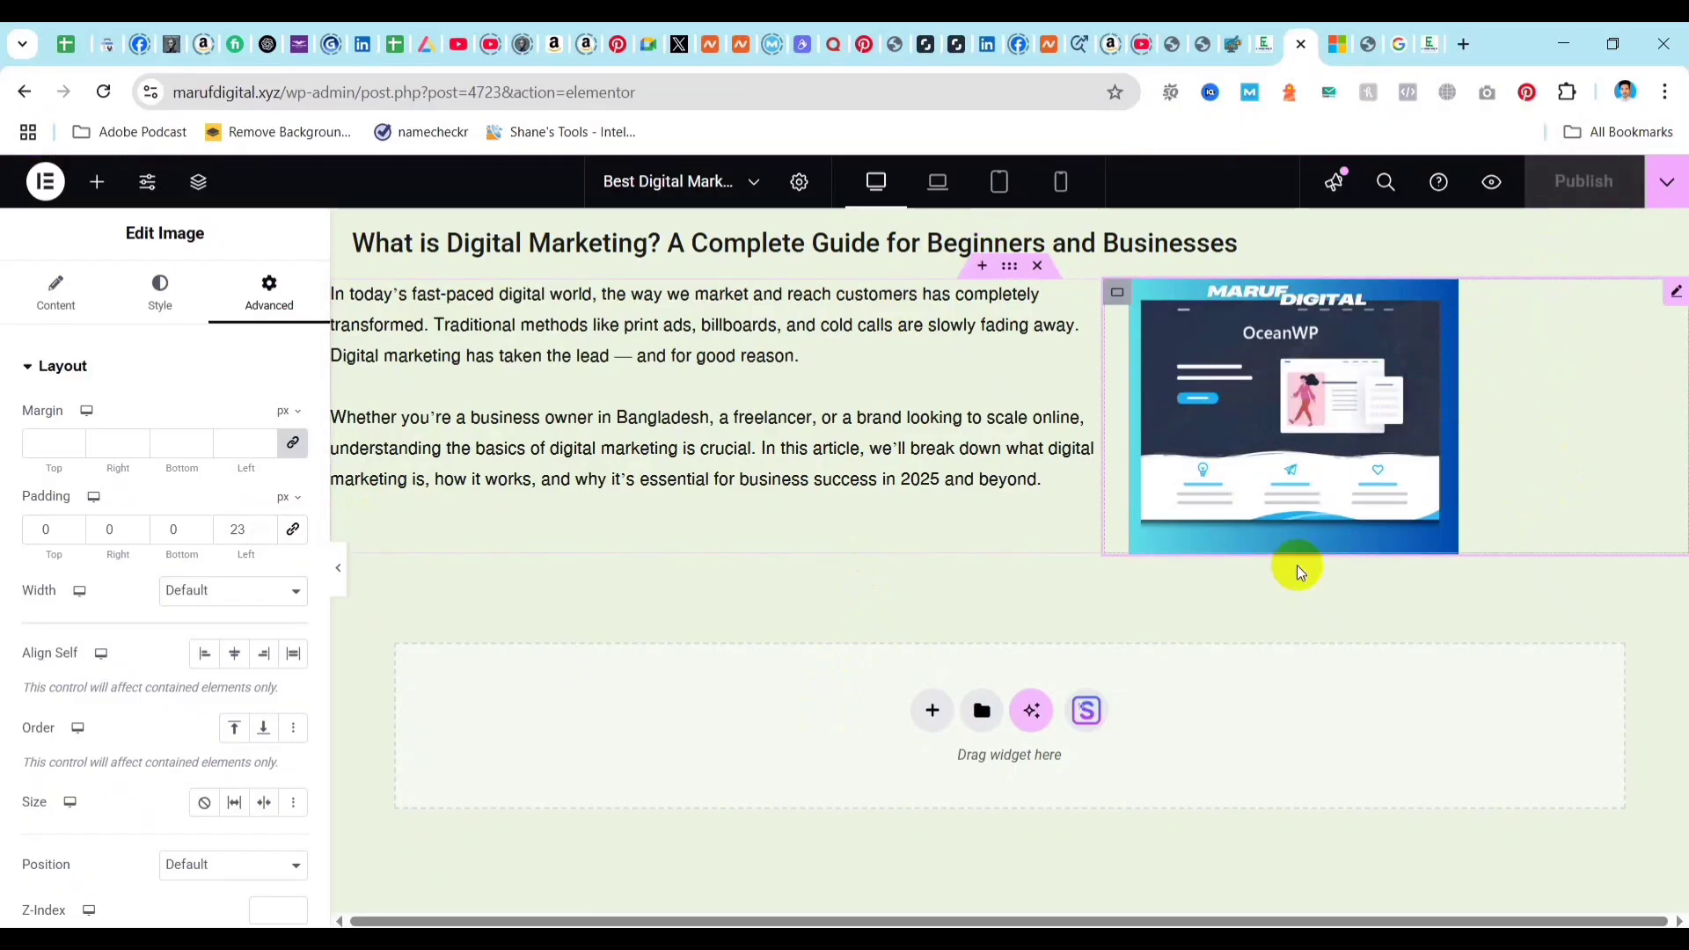
# Add a single-column vertical Flexbox container below the text-and-image section and place a Text Editor widget inside it.
pyautogui.click(930, 714)
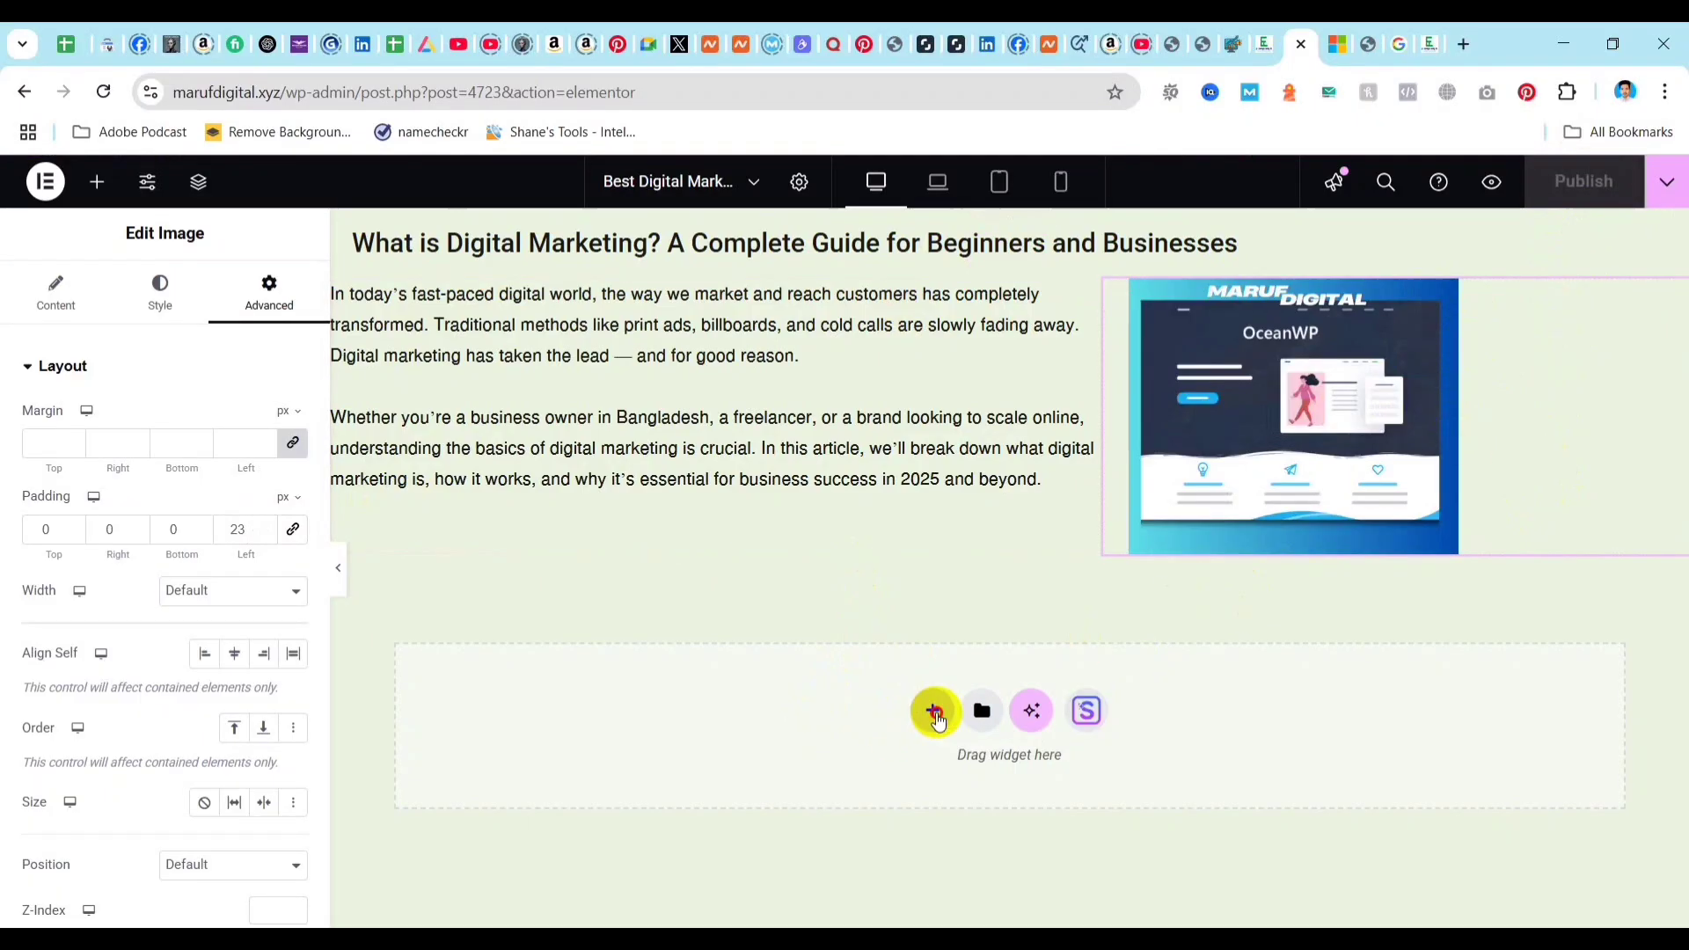
pyautogui.click(928, 774)
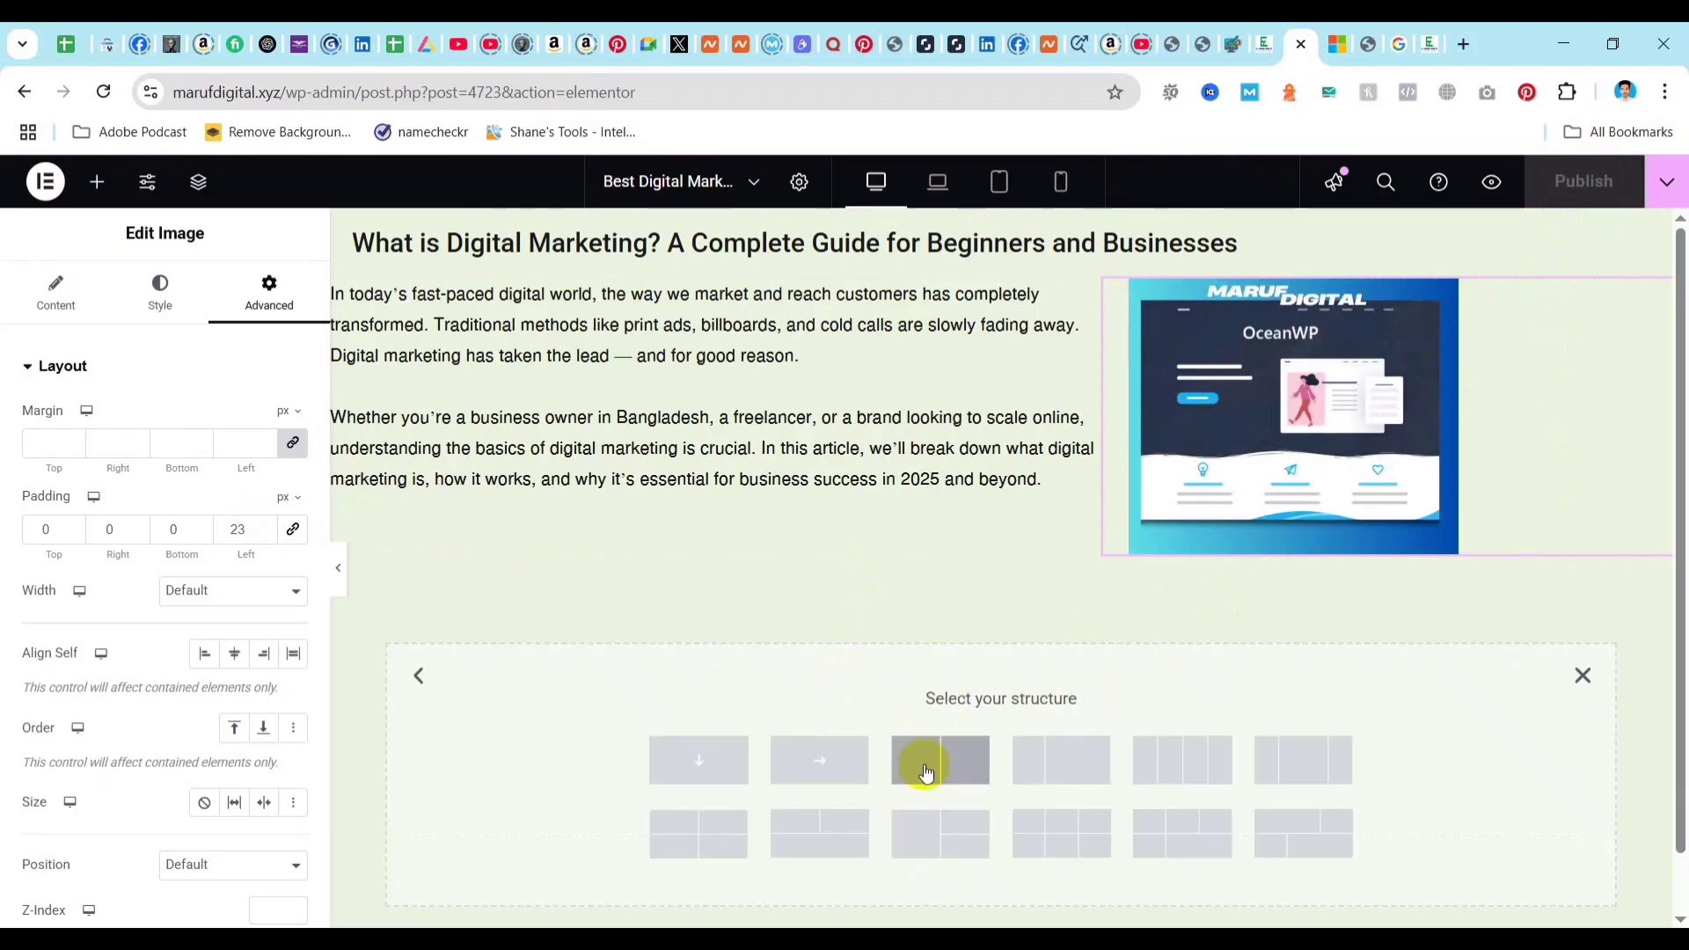
pyautogui.click(712, 776)
pyautogui.click(1000, 609)
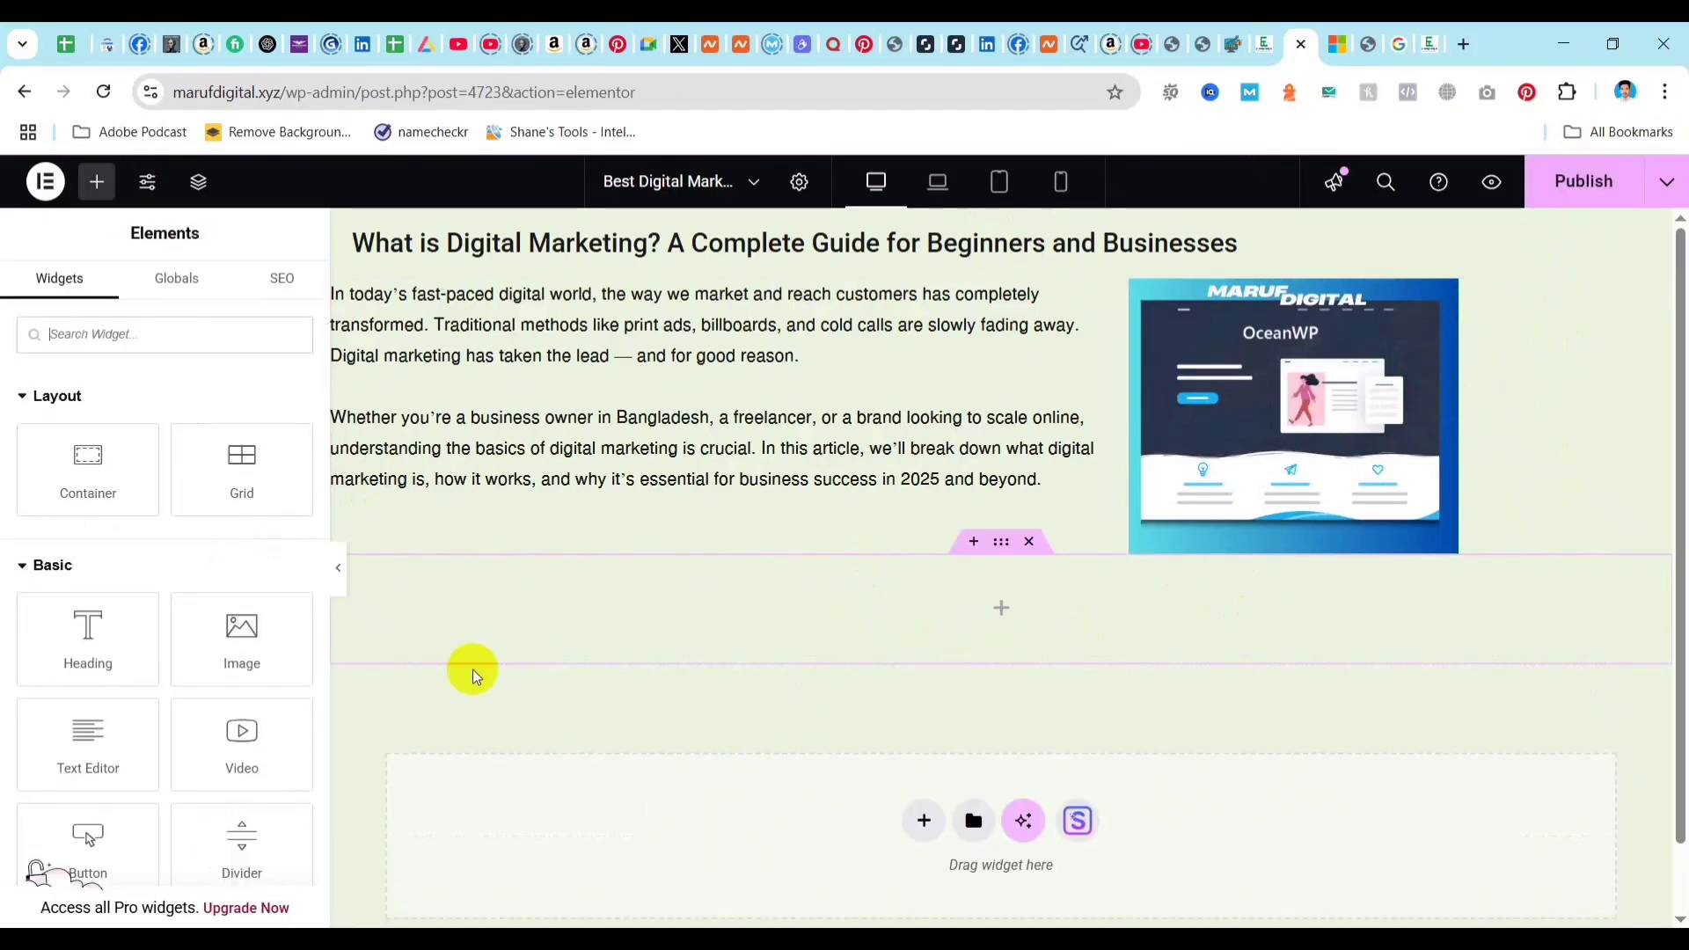
pyautogui.moveTo(102, 721); pyautogui.dragTo(989, 652)
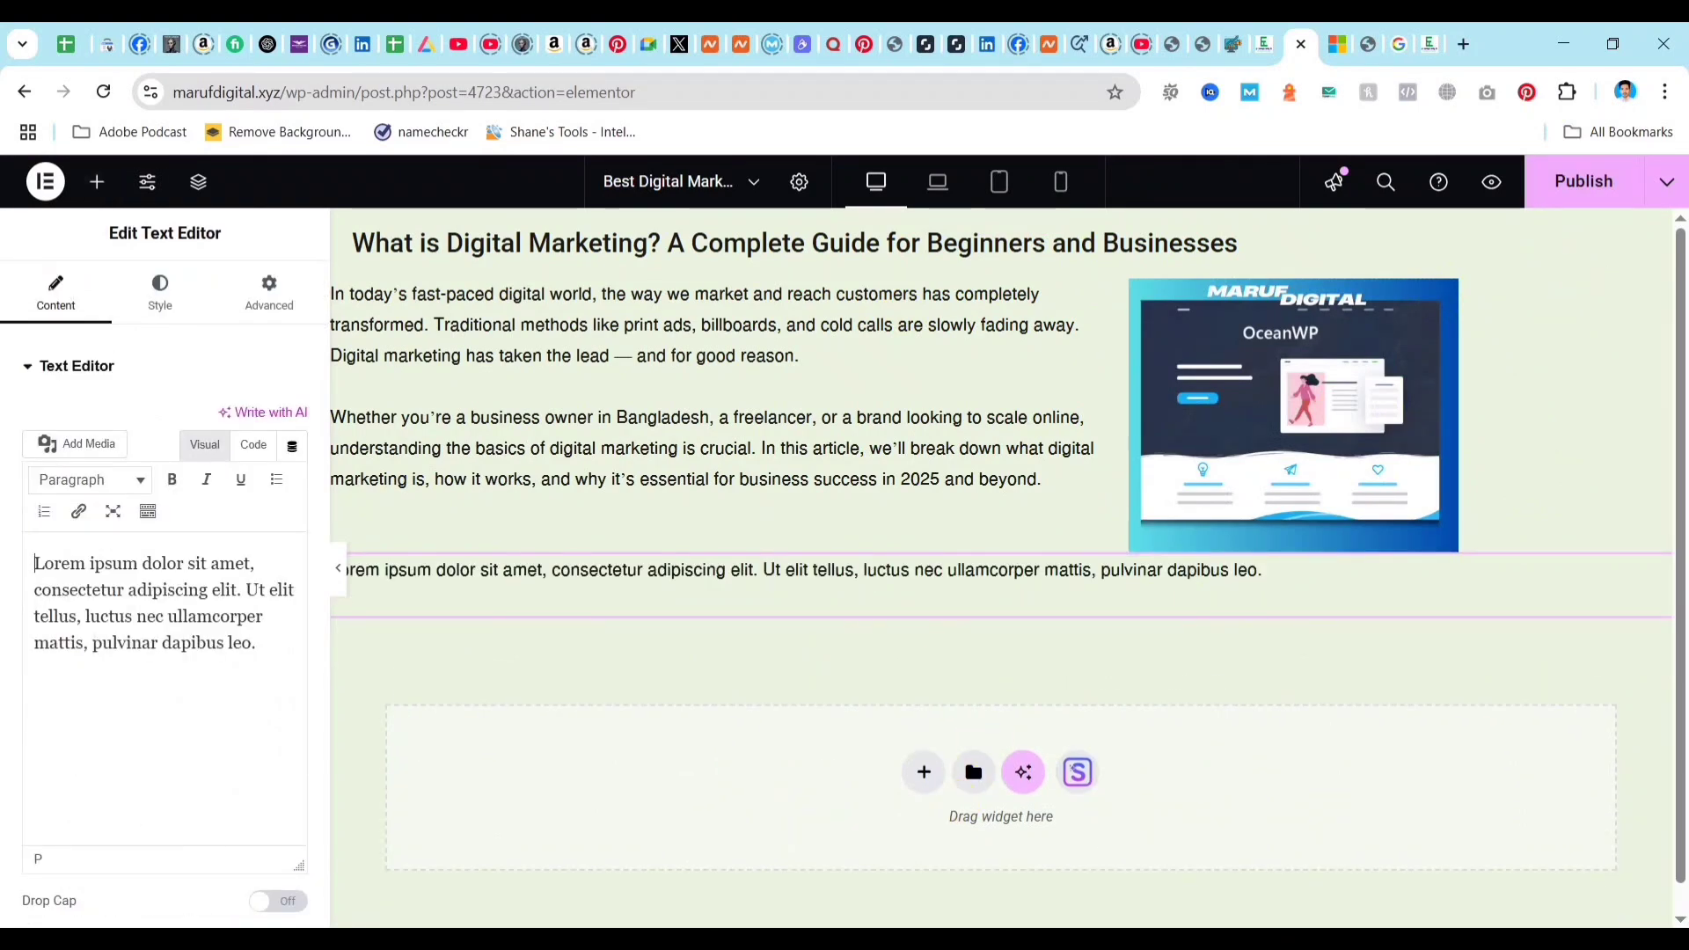
# Switch to Document1 in Word and copy the article from the "What is Digital Marketing?" heading to the end.
pyautogui.moveTo(779, 940)
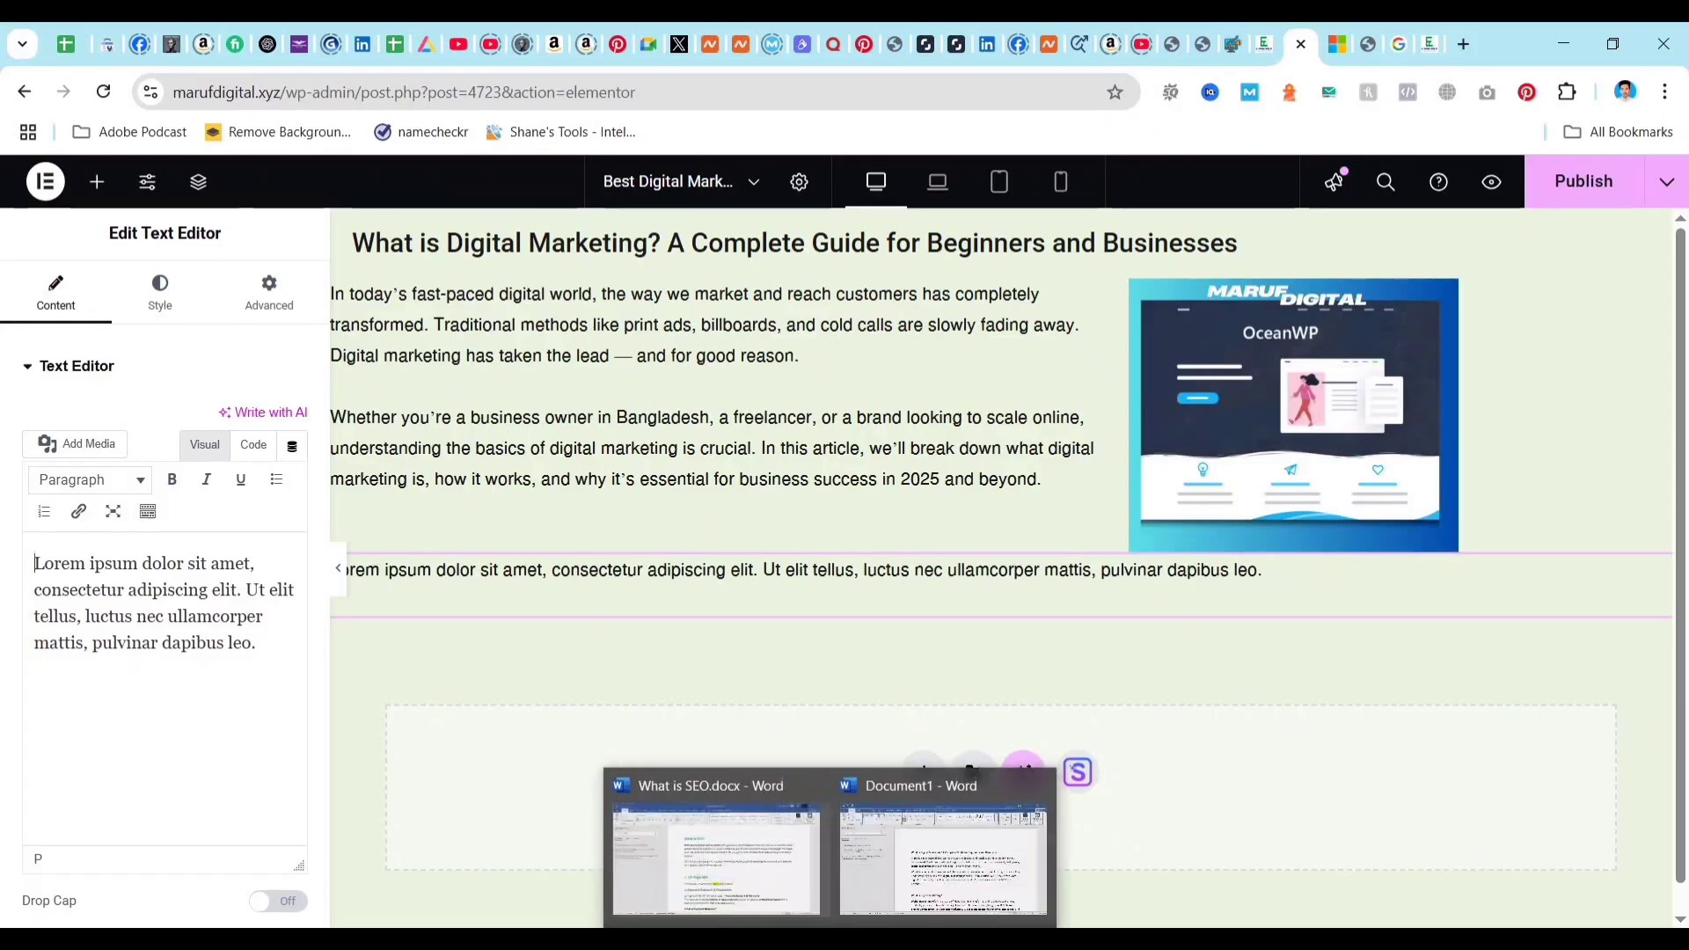
pyautogui.click(972, 852)
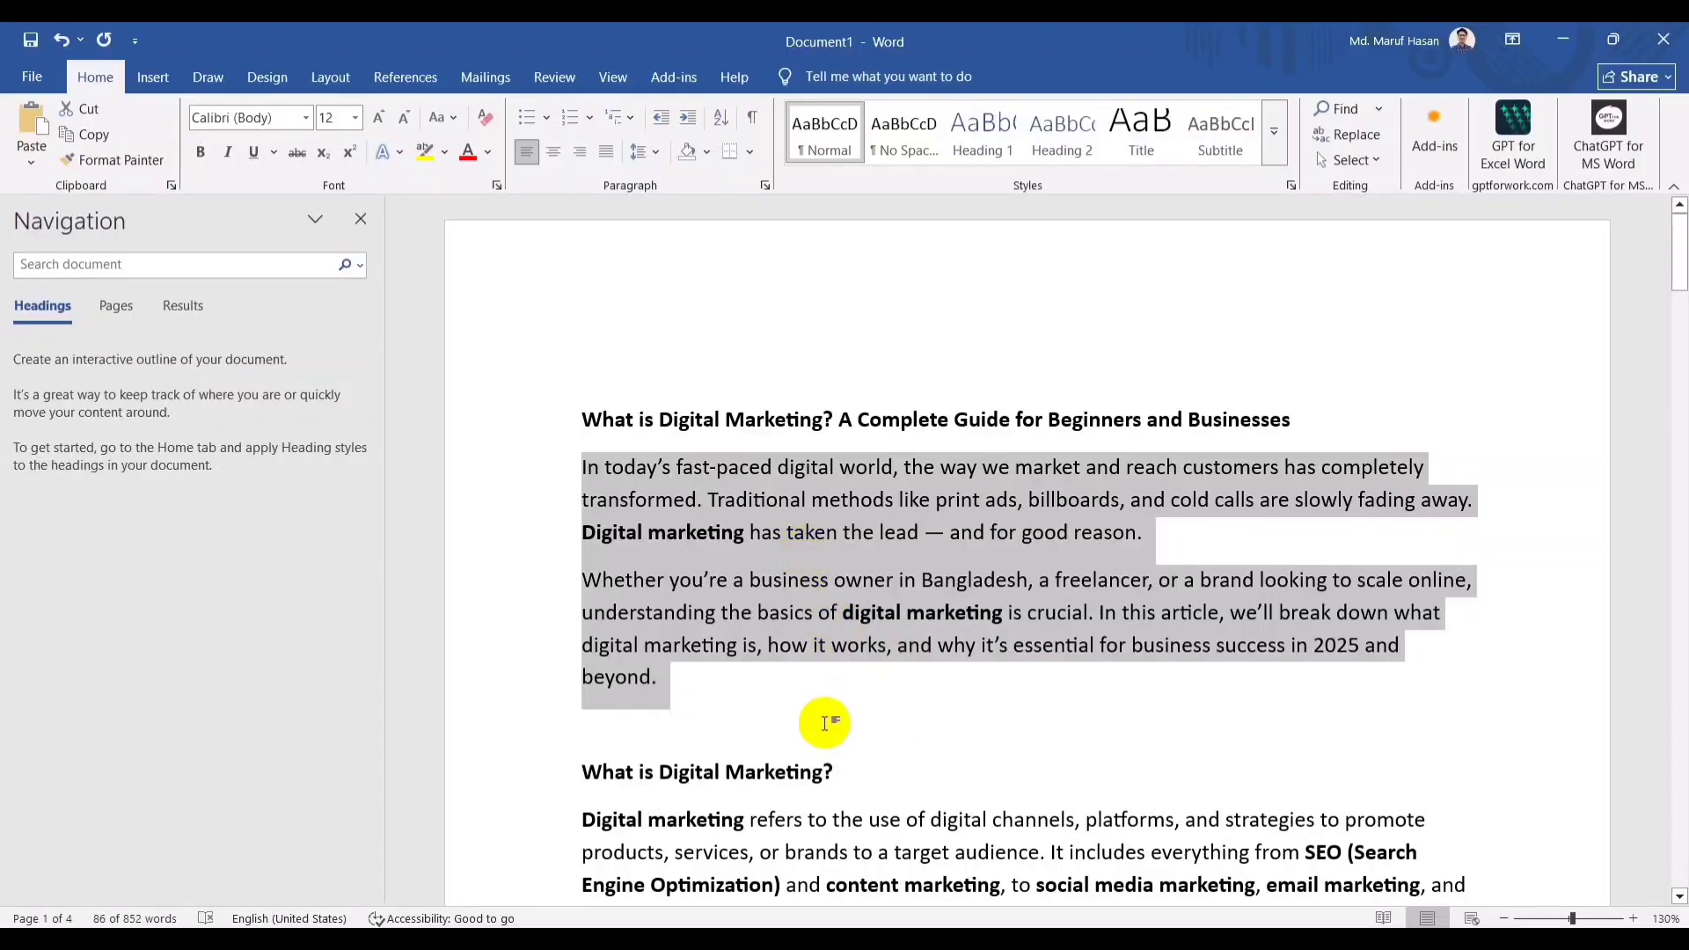
pyautogui.click(882, 762)
pyautogui.scroll(-2, 796, 853)
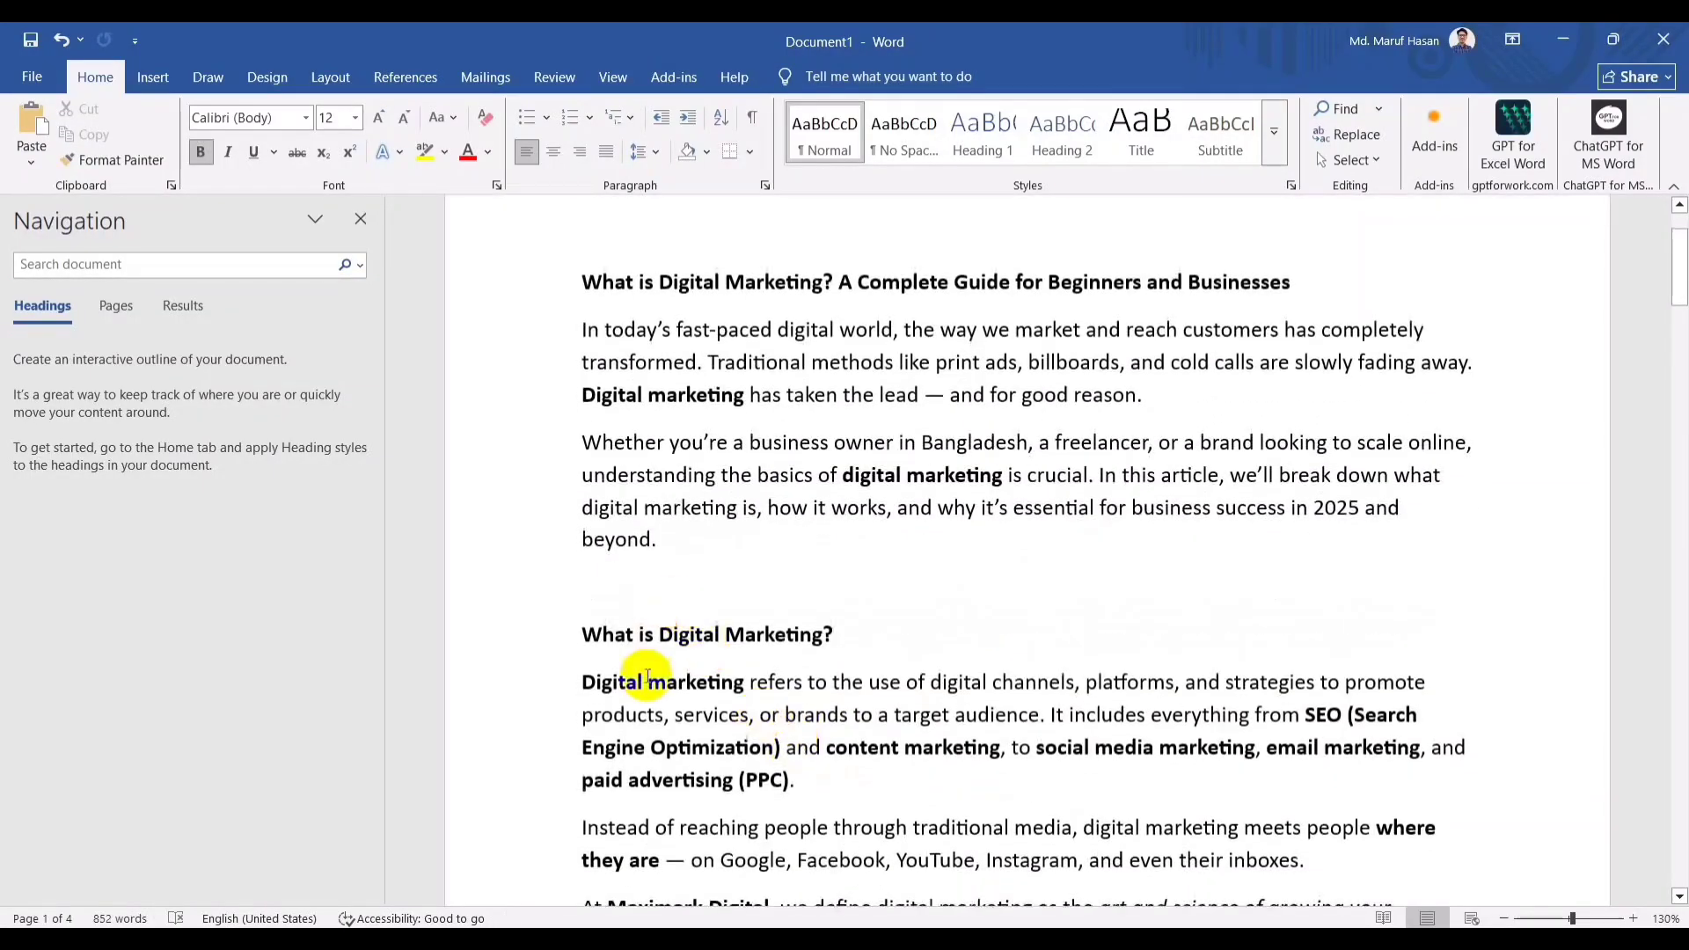
pyautogui.scroll(-2, 647, 678)
pyautogui.moveTo(583, 490); pyautogui.dragTo(1067, 382)
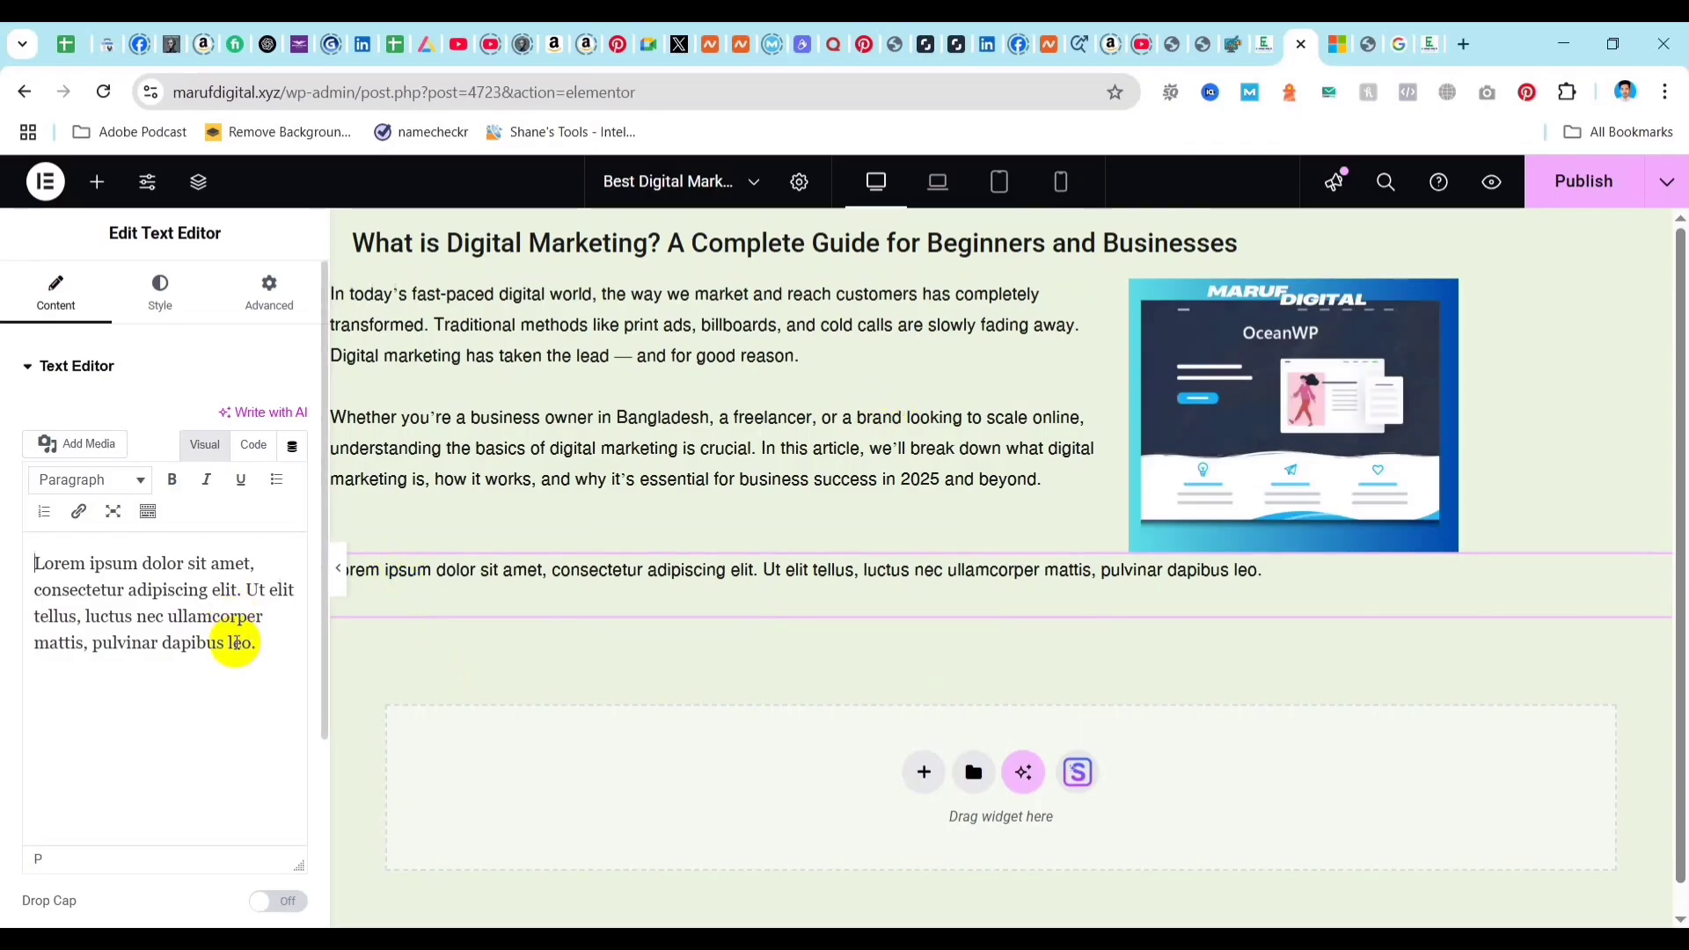
# Back in Elementor, replace the placeholder text of the new Text Editor widget with the copied article text.
pyautogui.click(278, 652)
pyautogui.hotkey('ctrl', 'a')
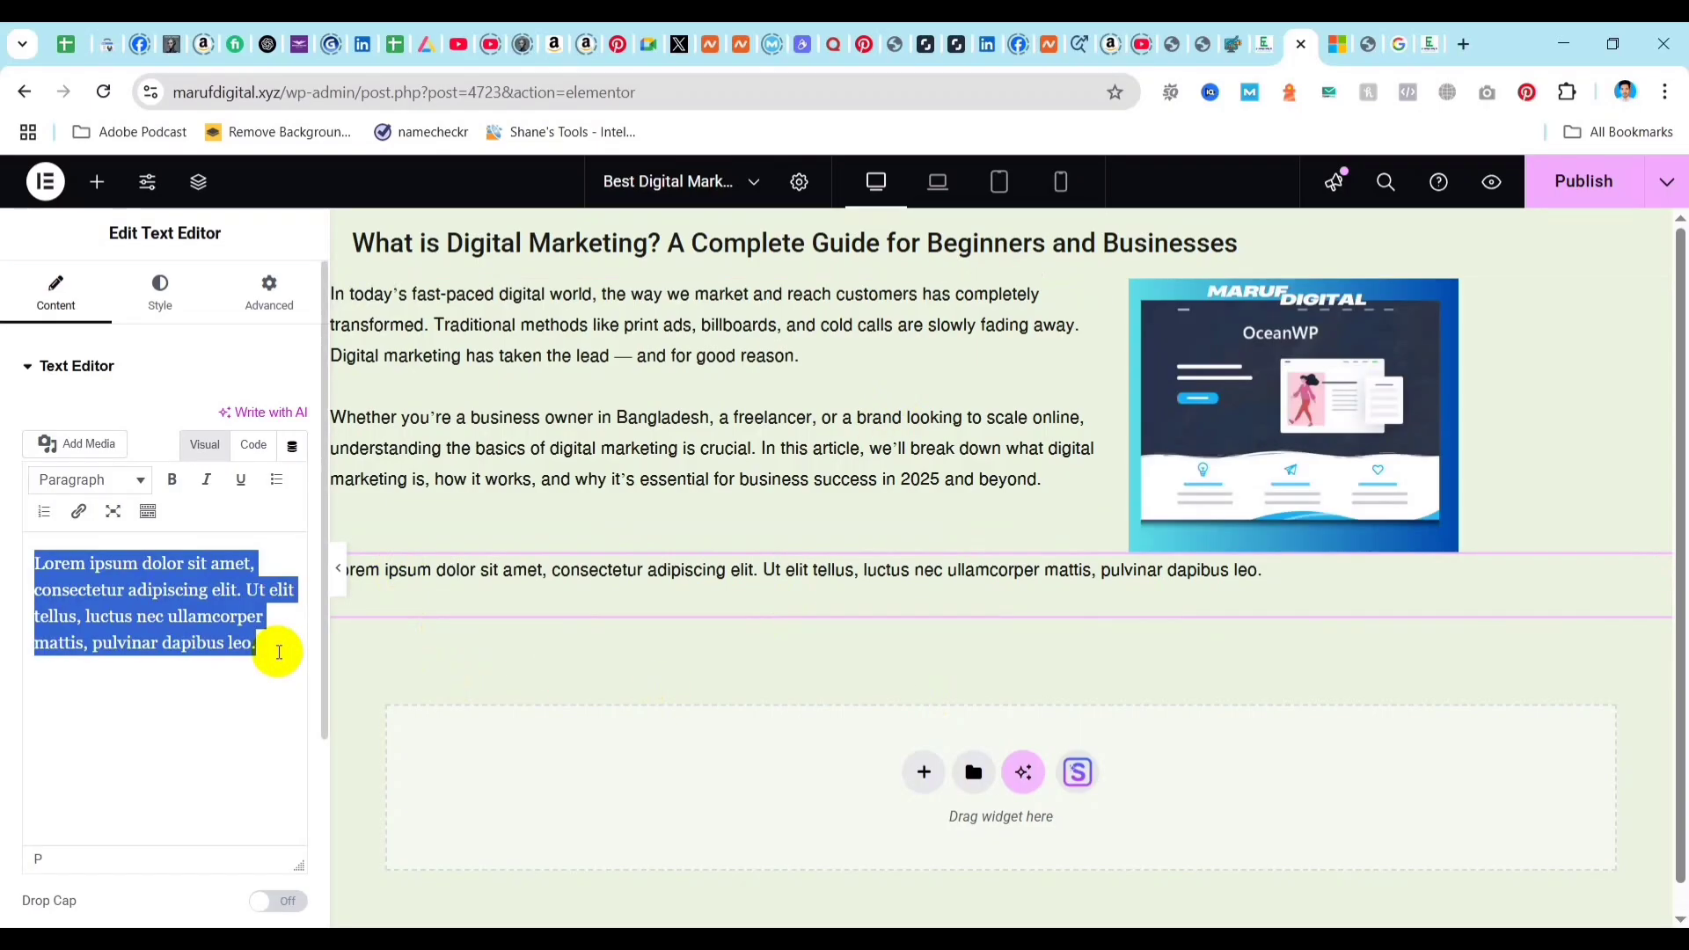
pyautogui.hotkey('ctrl', 'v')
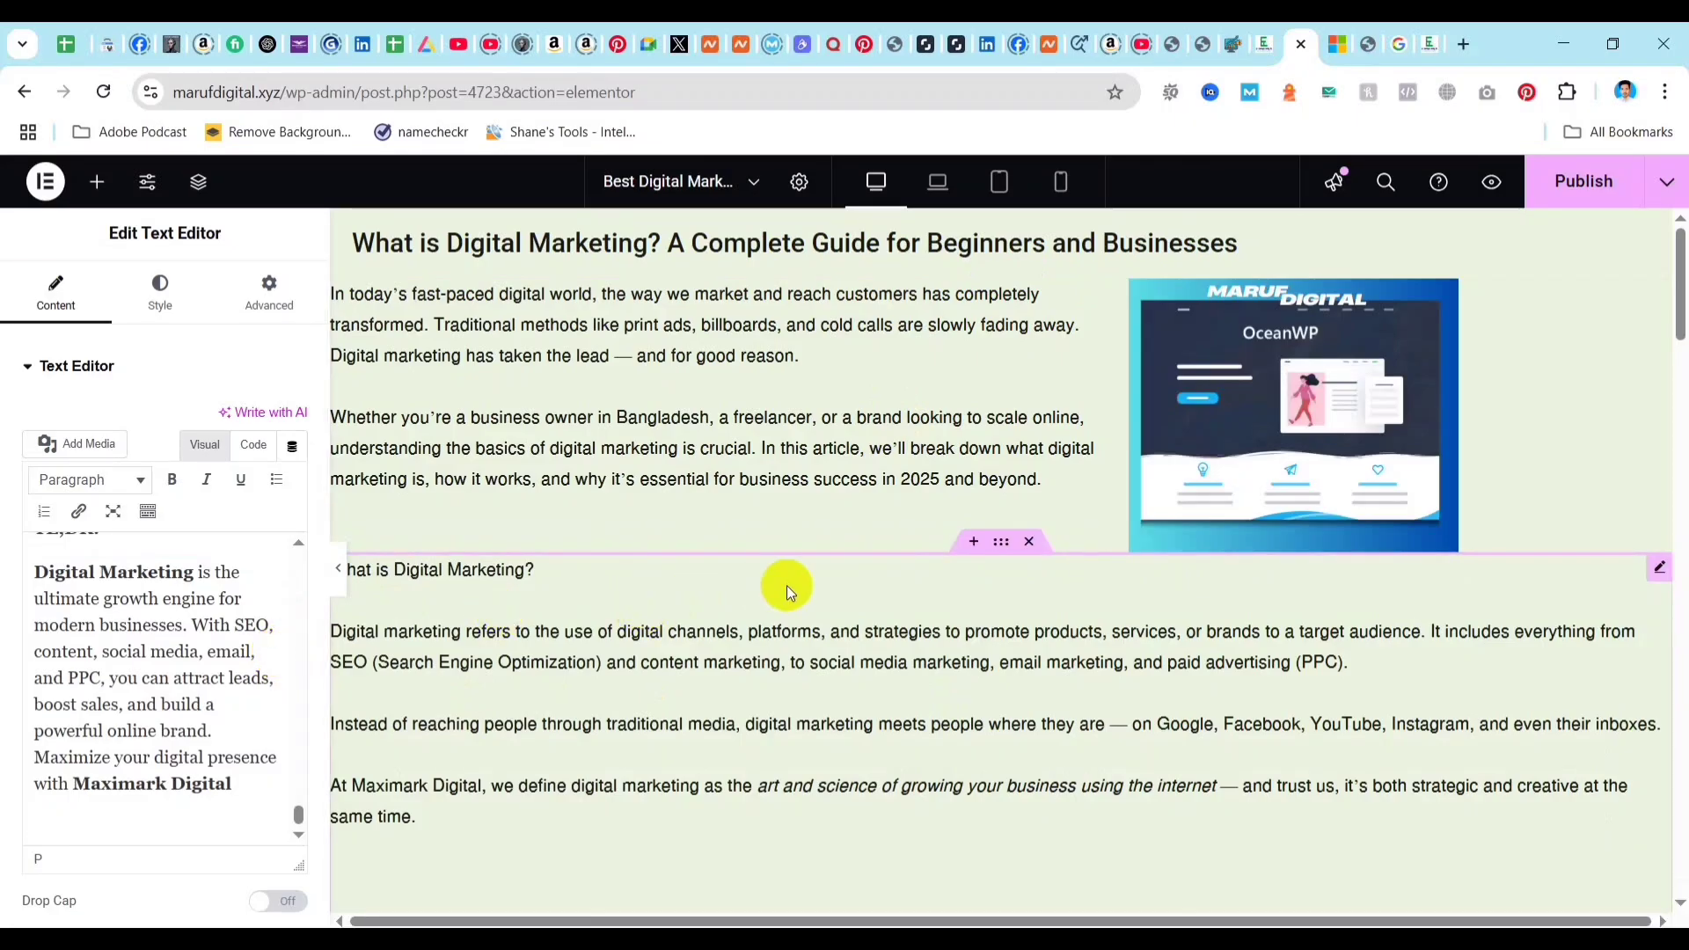
pyautogui.scroll(10, 123, 685)
pyautogui.scroll(15, 118, 679)
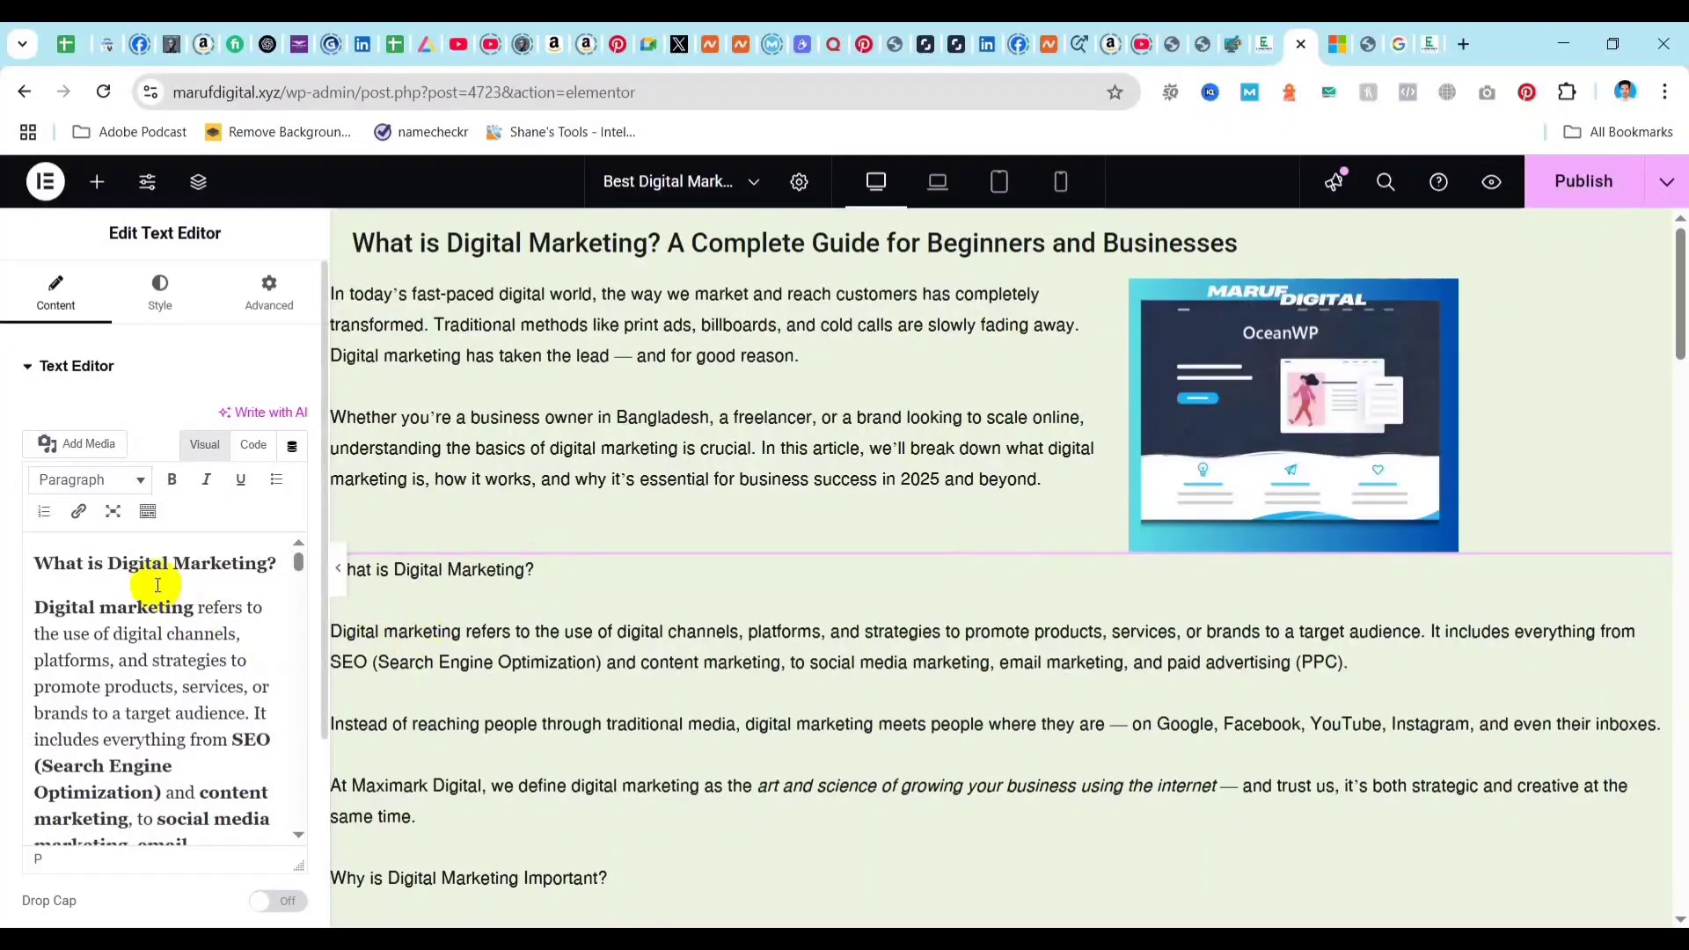
# Format the "What is Digital Marketing?" line at the start of the pasted text as Heading 2.
pyautogui.click(998, 185)
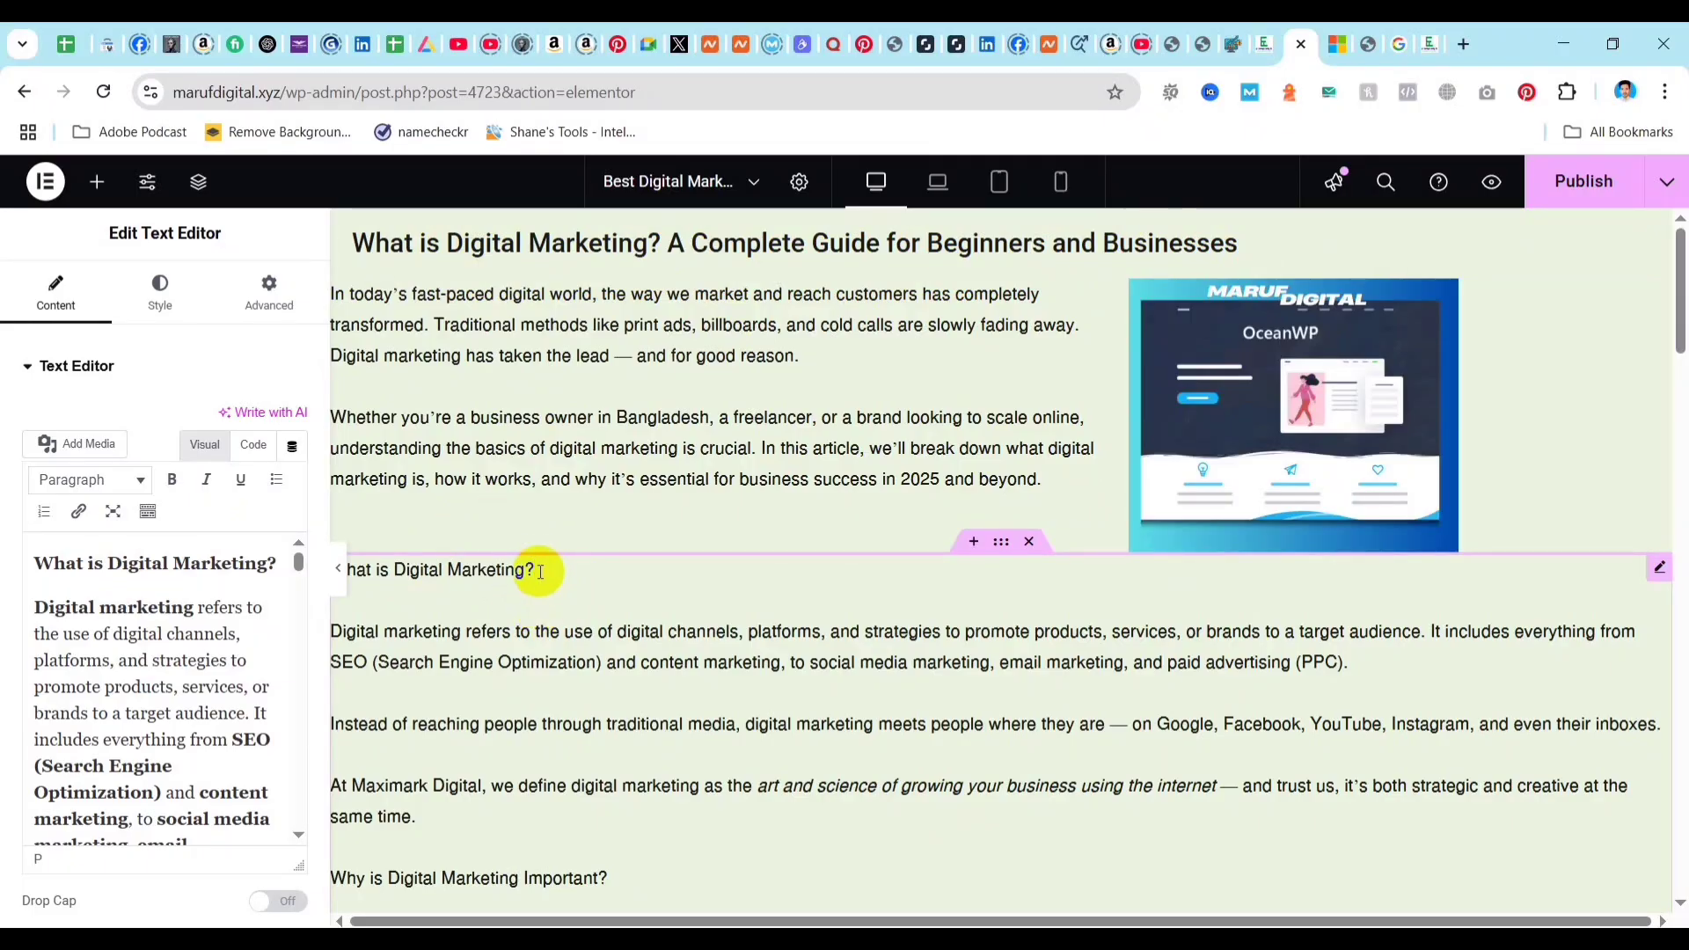
pyautogui.moveTo(538, 563); pyautogui.dragTo(848, 44)
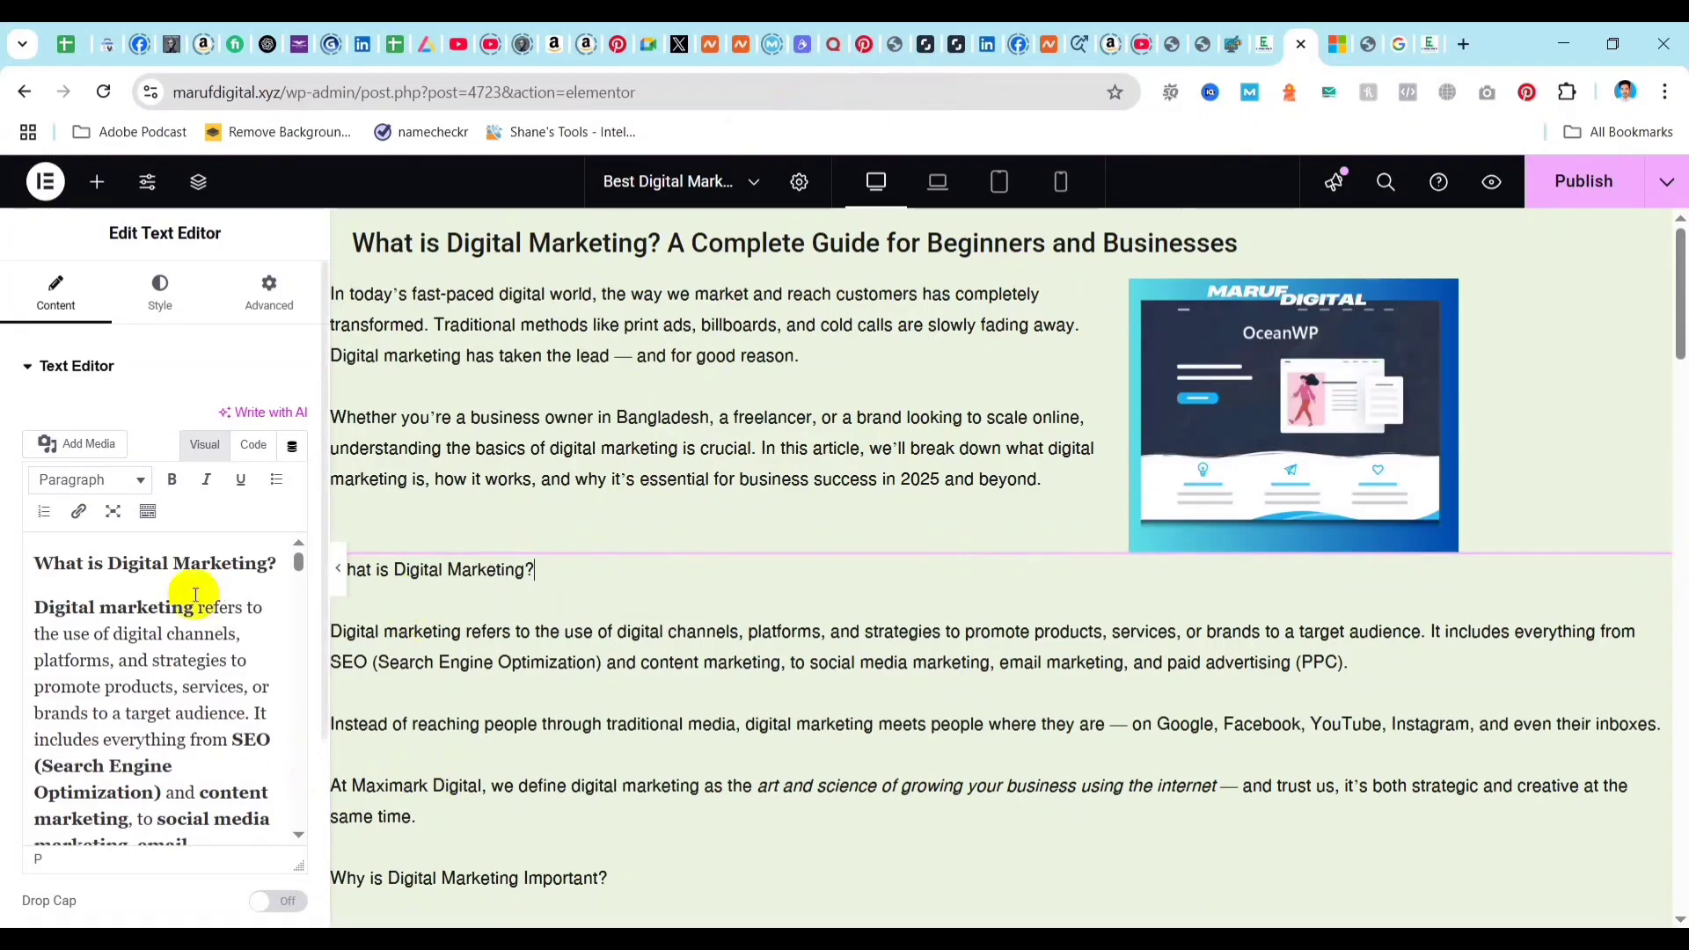
pyautogui.click(256, 561)
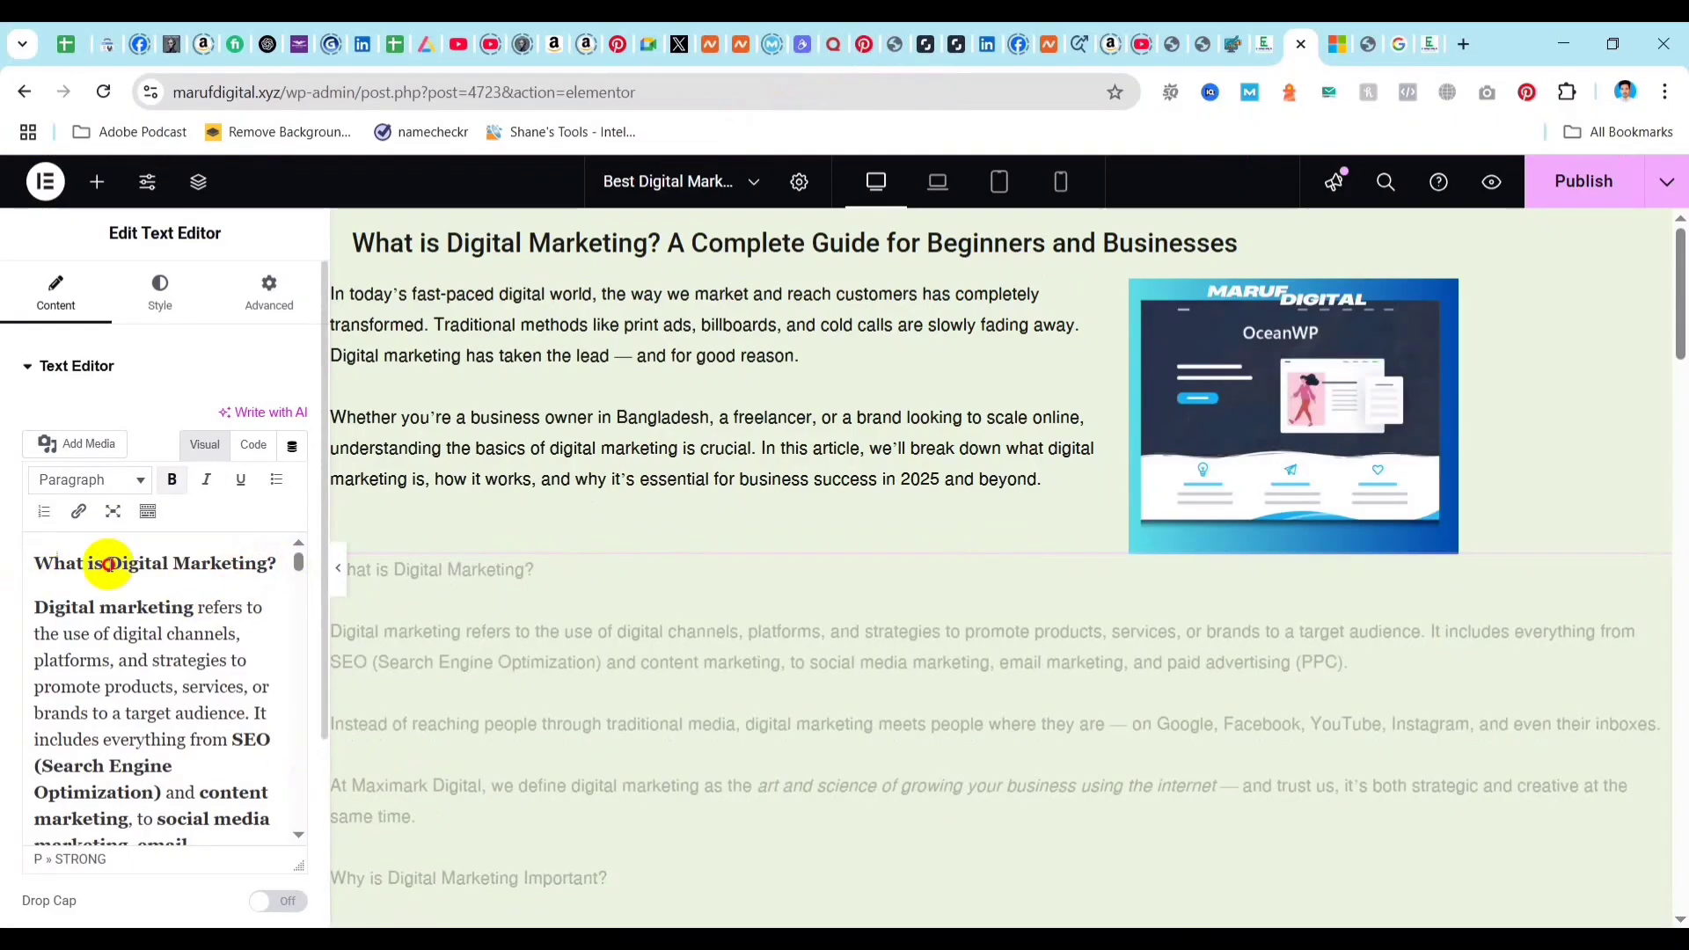
pyautogui.moveTo(271, 561); pyautogui.dragTo(22, 565)
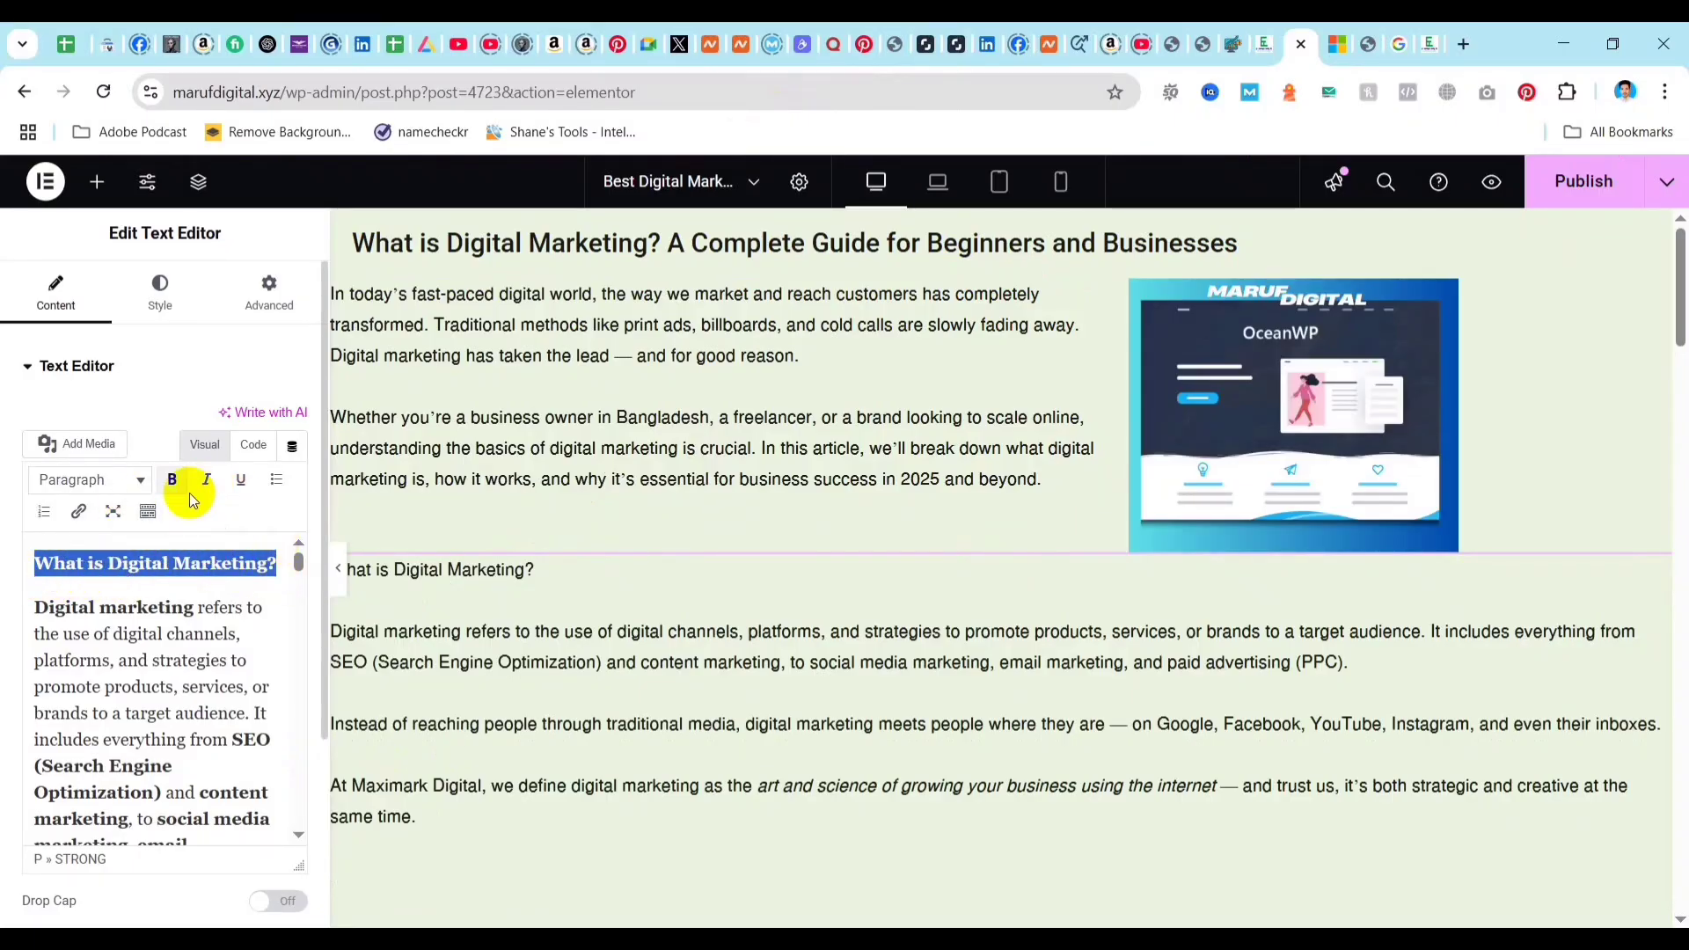
pyautogui.click(124, 479)
pyautogui.click(99, 631)
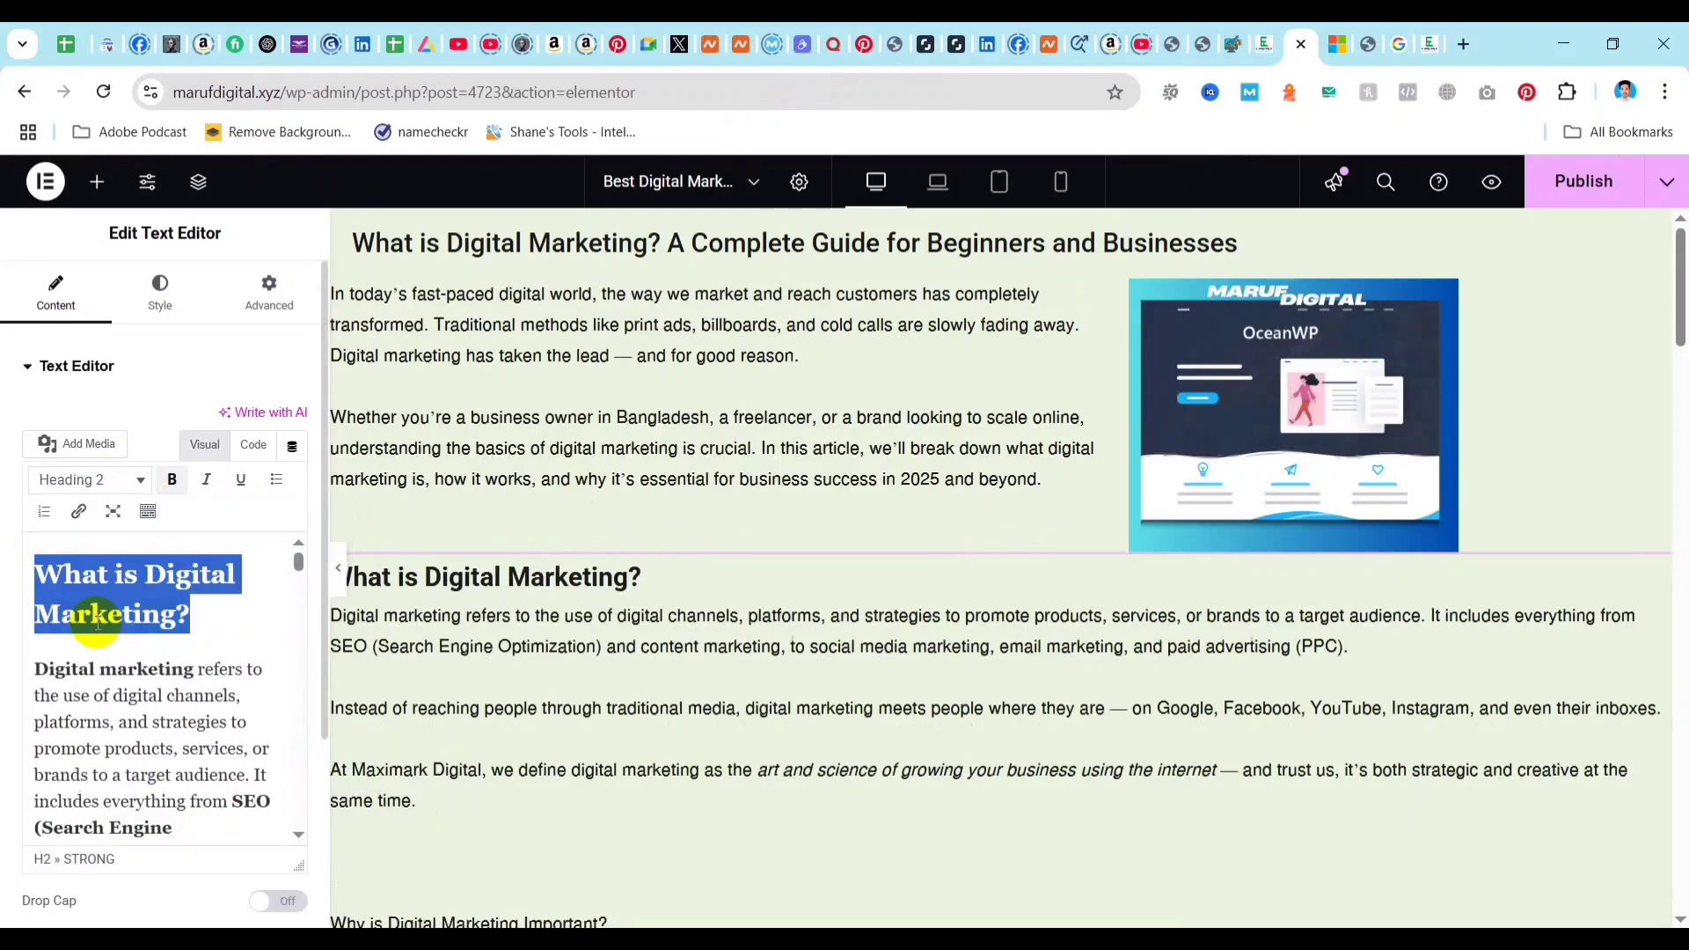
# Format the "Why is Digital Marketing Important?" line as Heading 3.
pyautogui.scroll(-4, 607, 695)
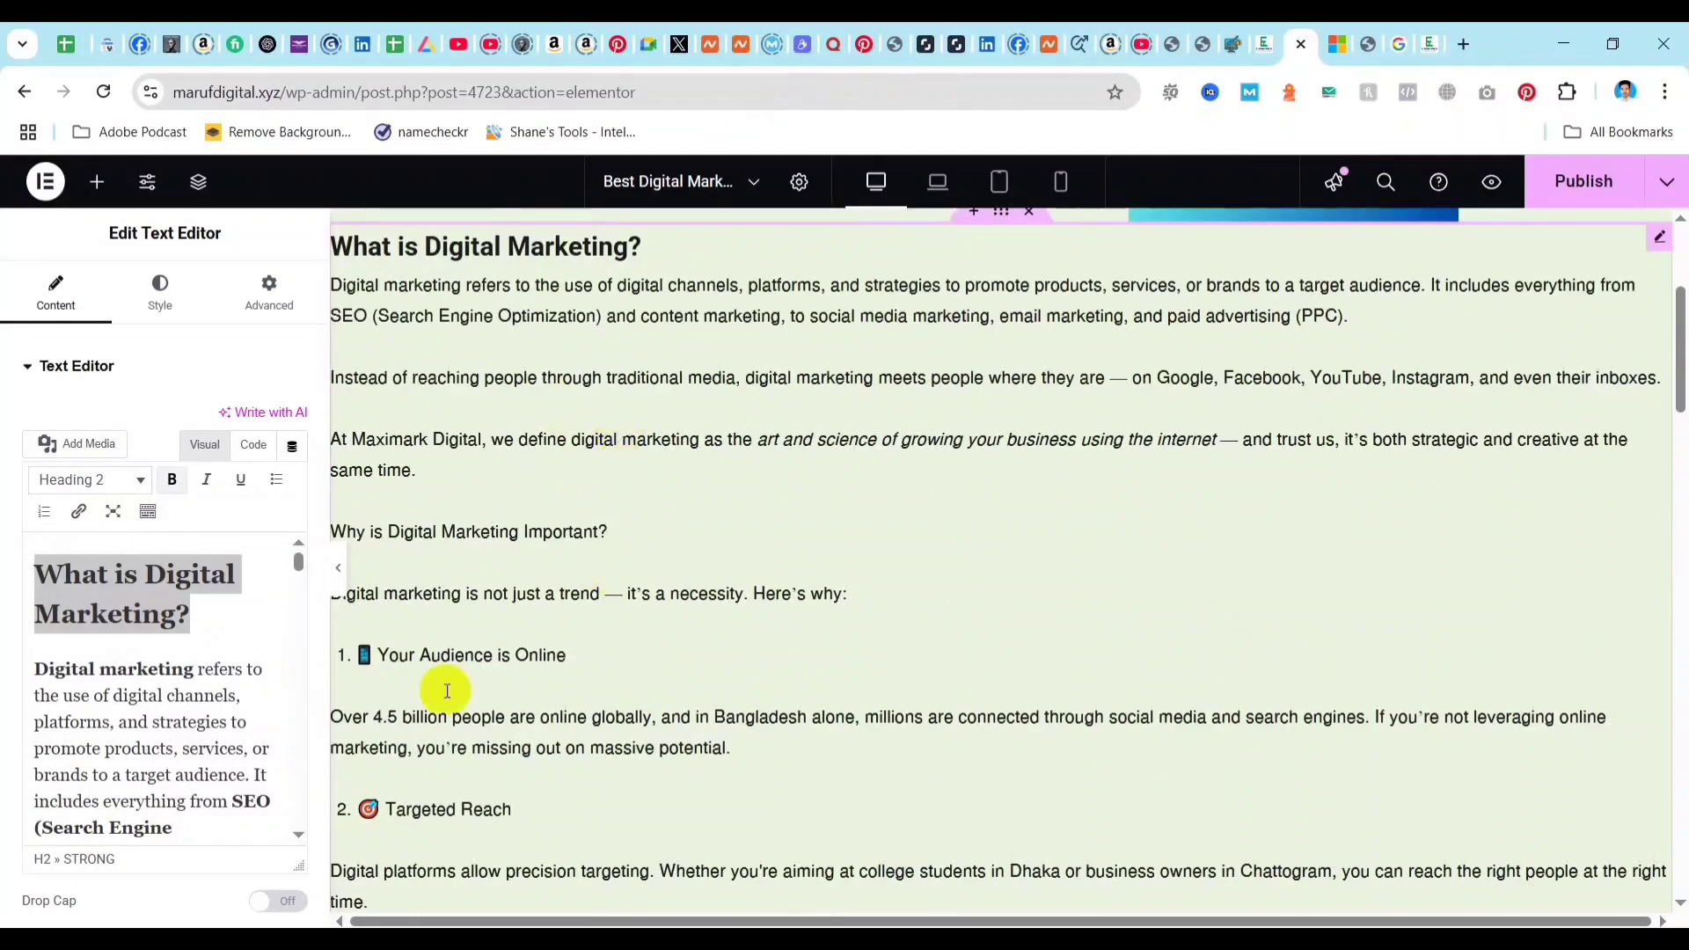
pyautogui.scroll(-5, 137, 640)
pyautogui.scroll(-4, 136, 649)
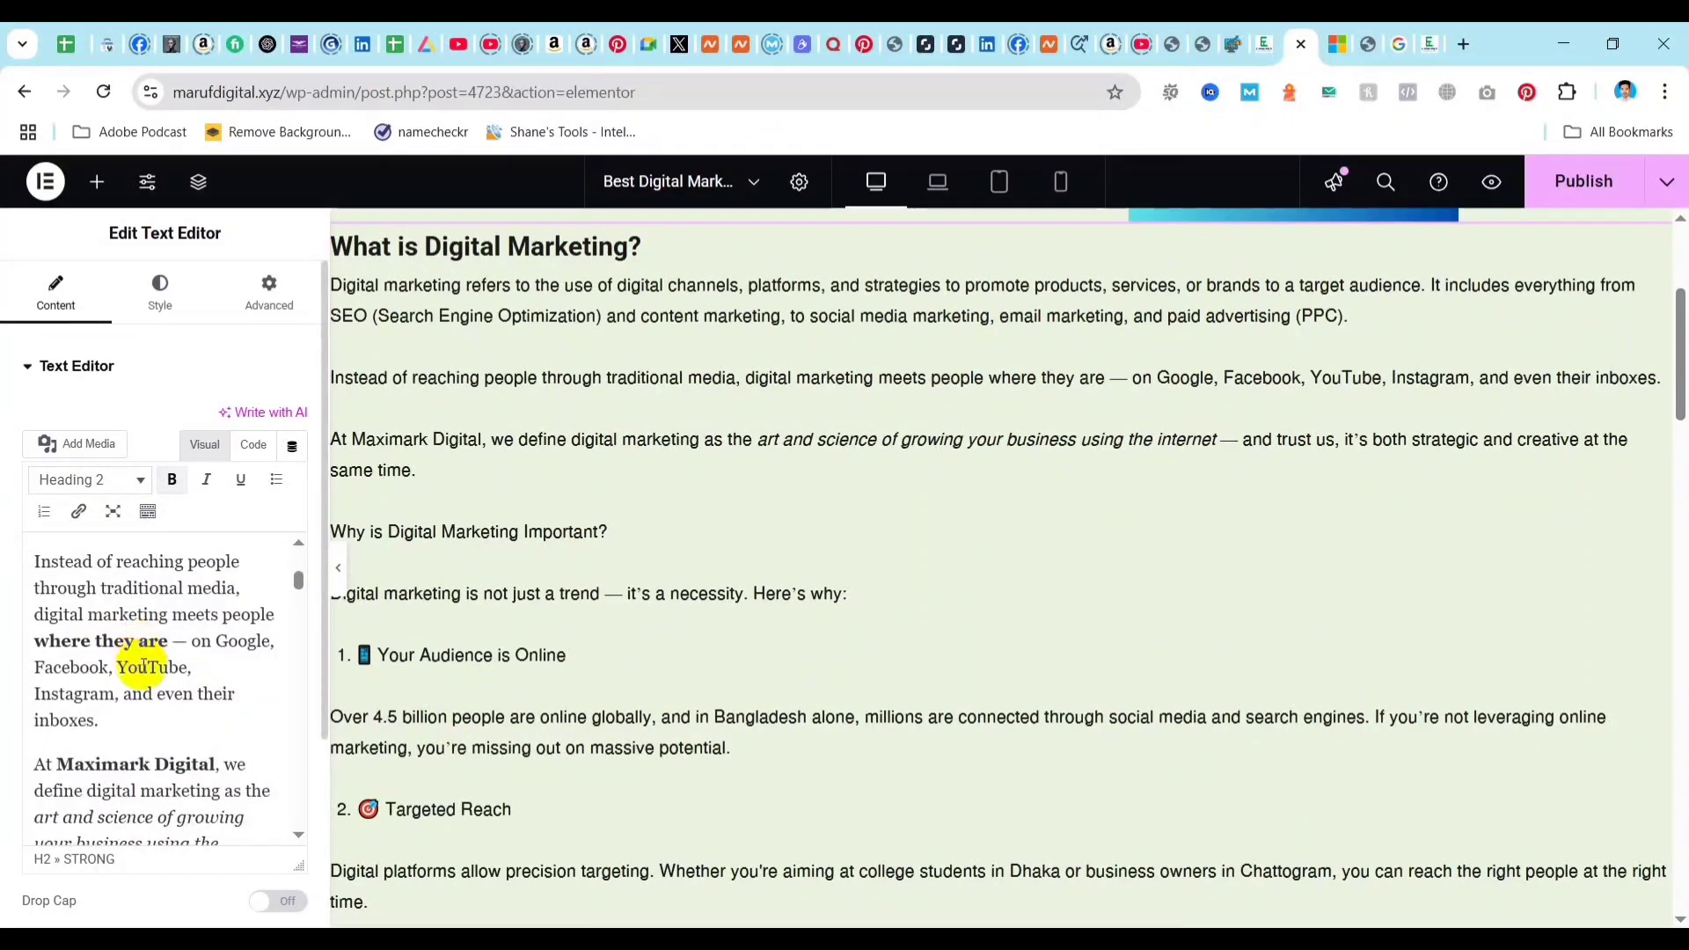
pyautogui.click(140, 719)
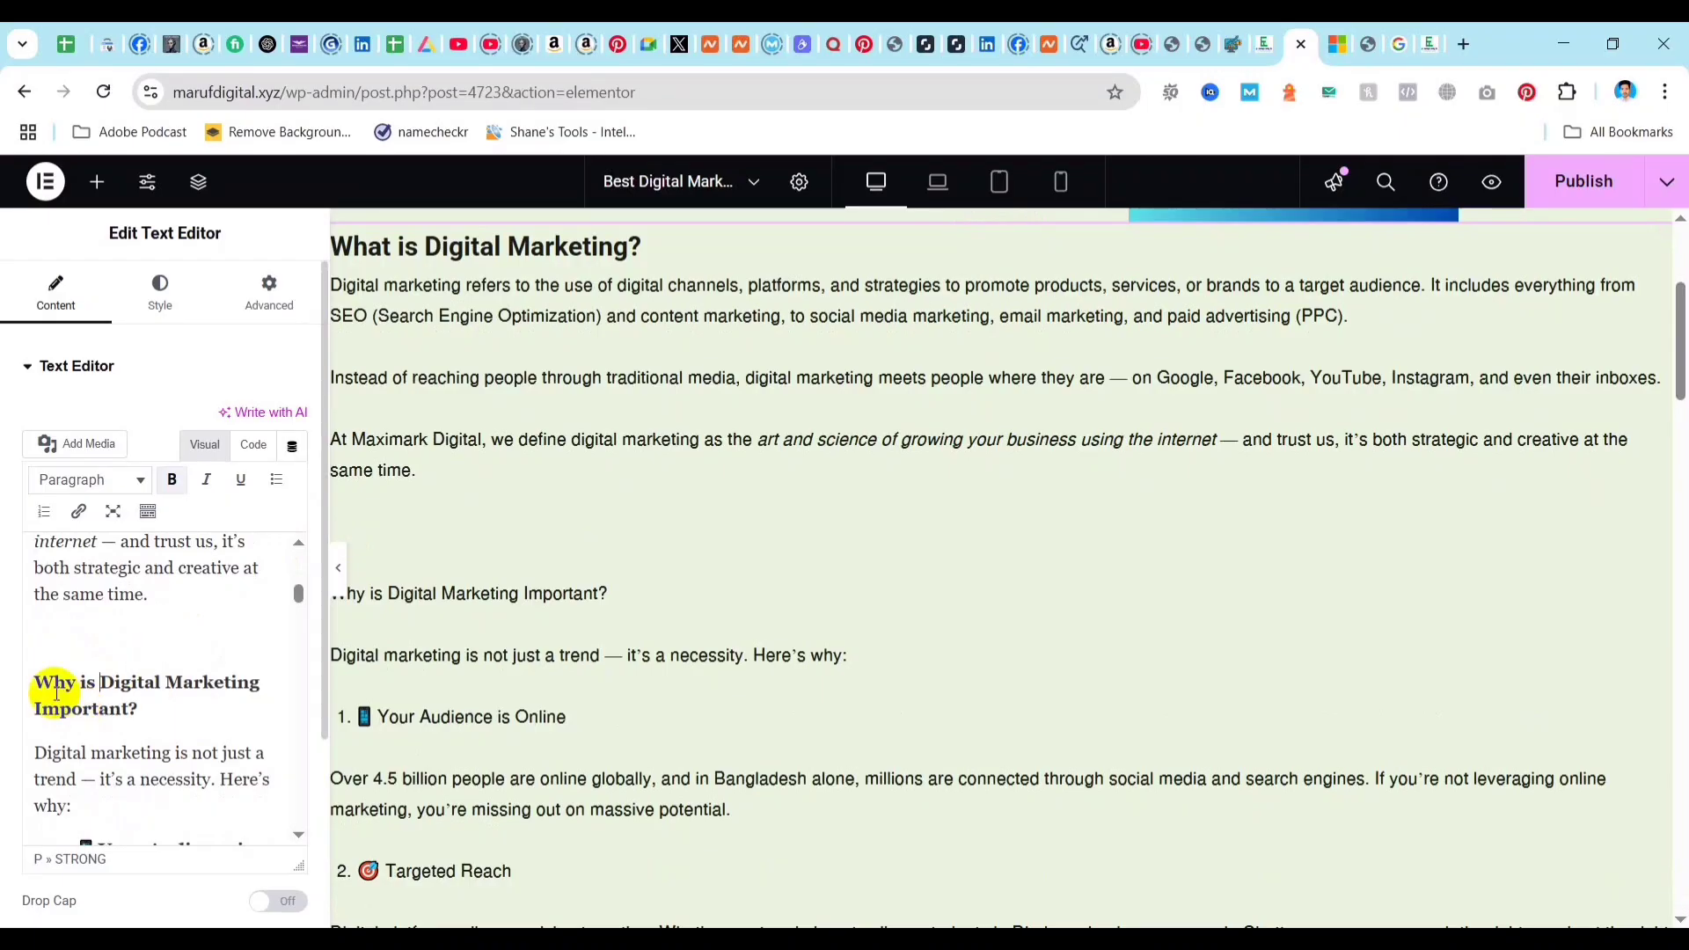
pyautogui.click(99, 687)
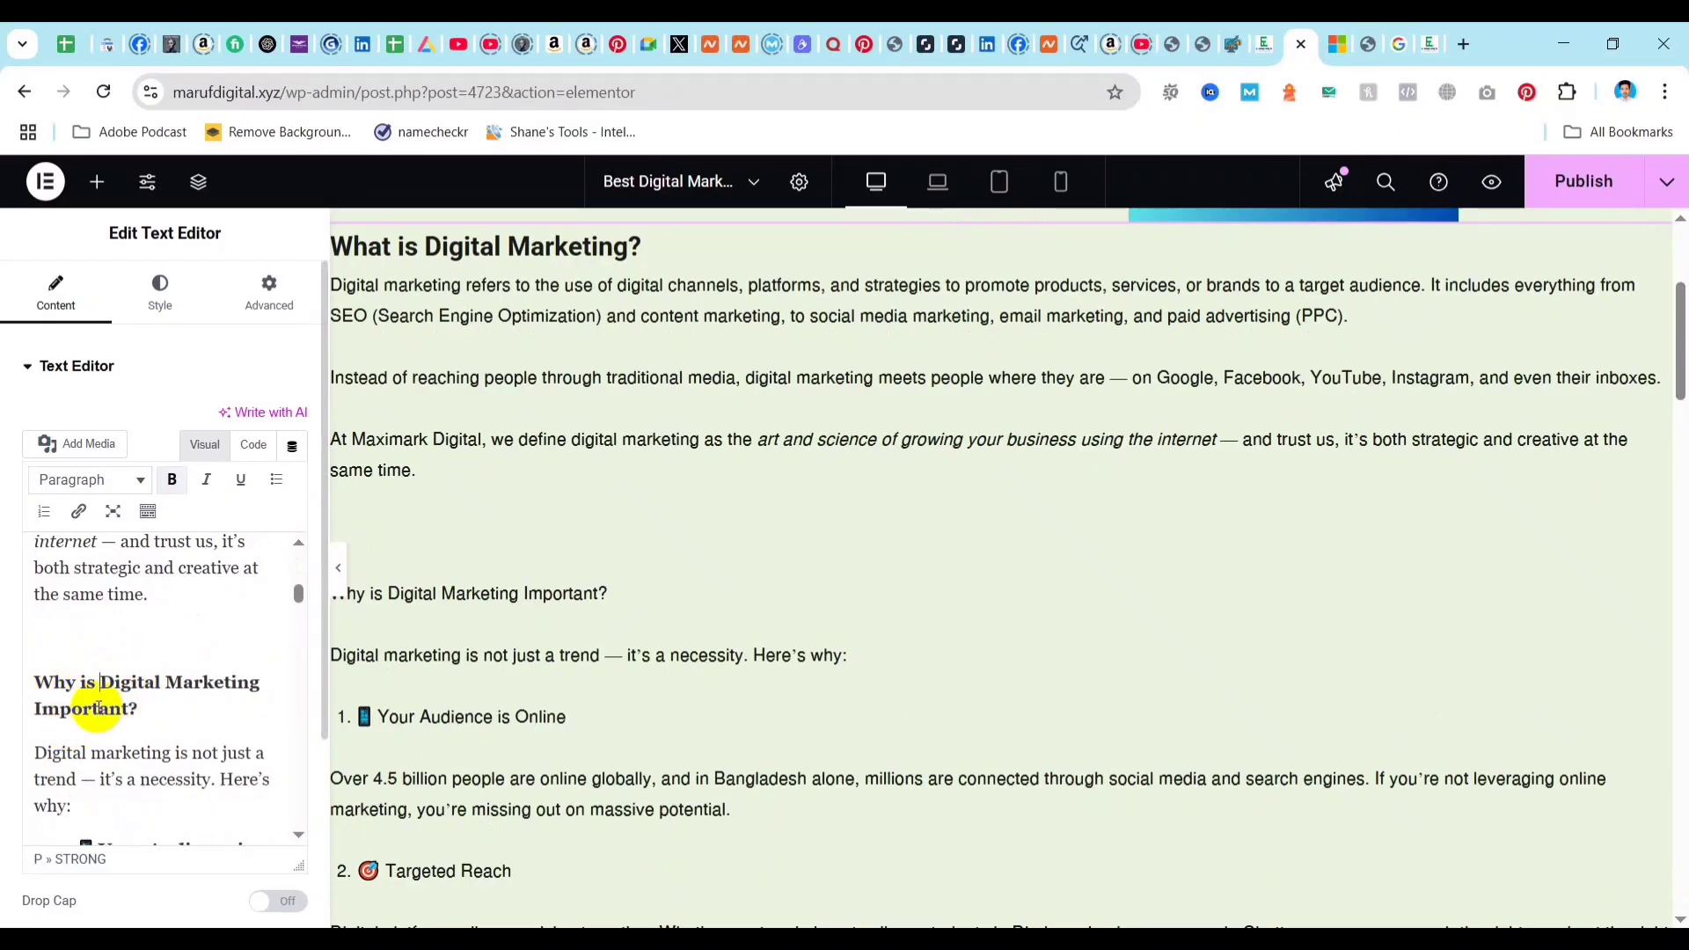
pyautogui.click(140, 480)
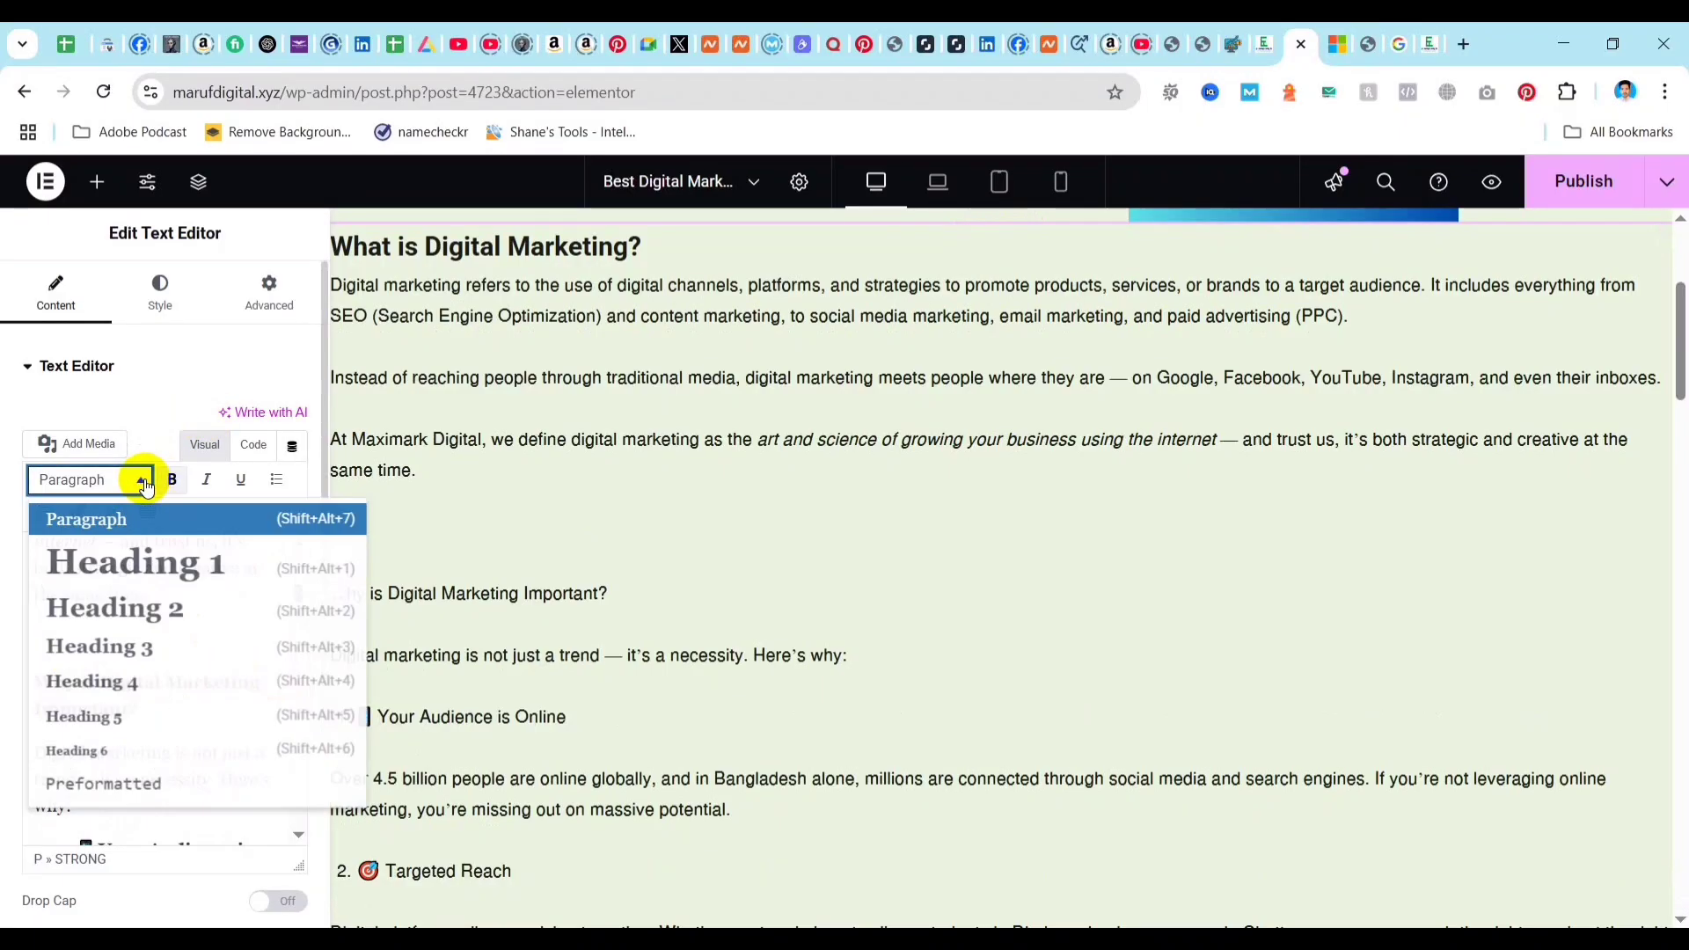
pyautogui.click(140, 646)
# Delete the phone emoji in front of the numbered item "Your Audience is Online".
pyautogui.scroll(-15, 622, 604)
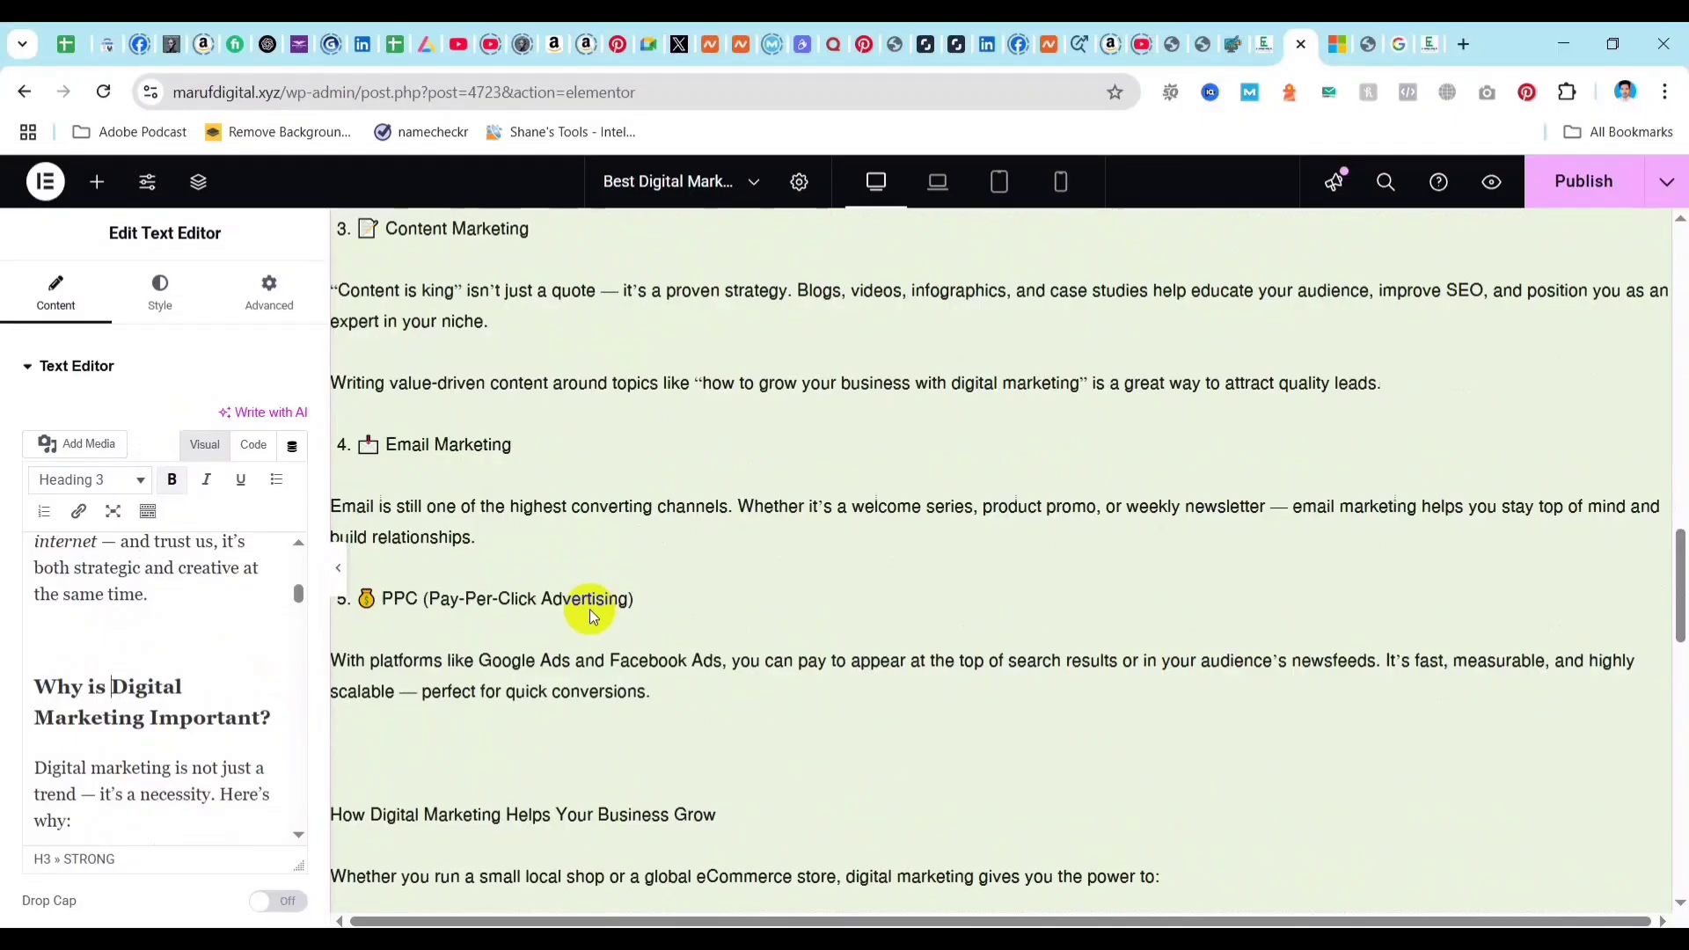
pyautogui.scroll(4, 505, 532)
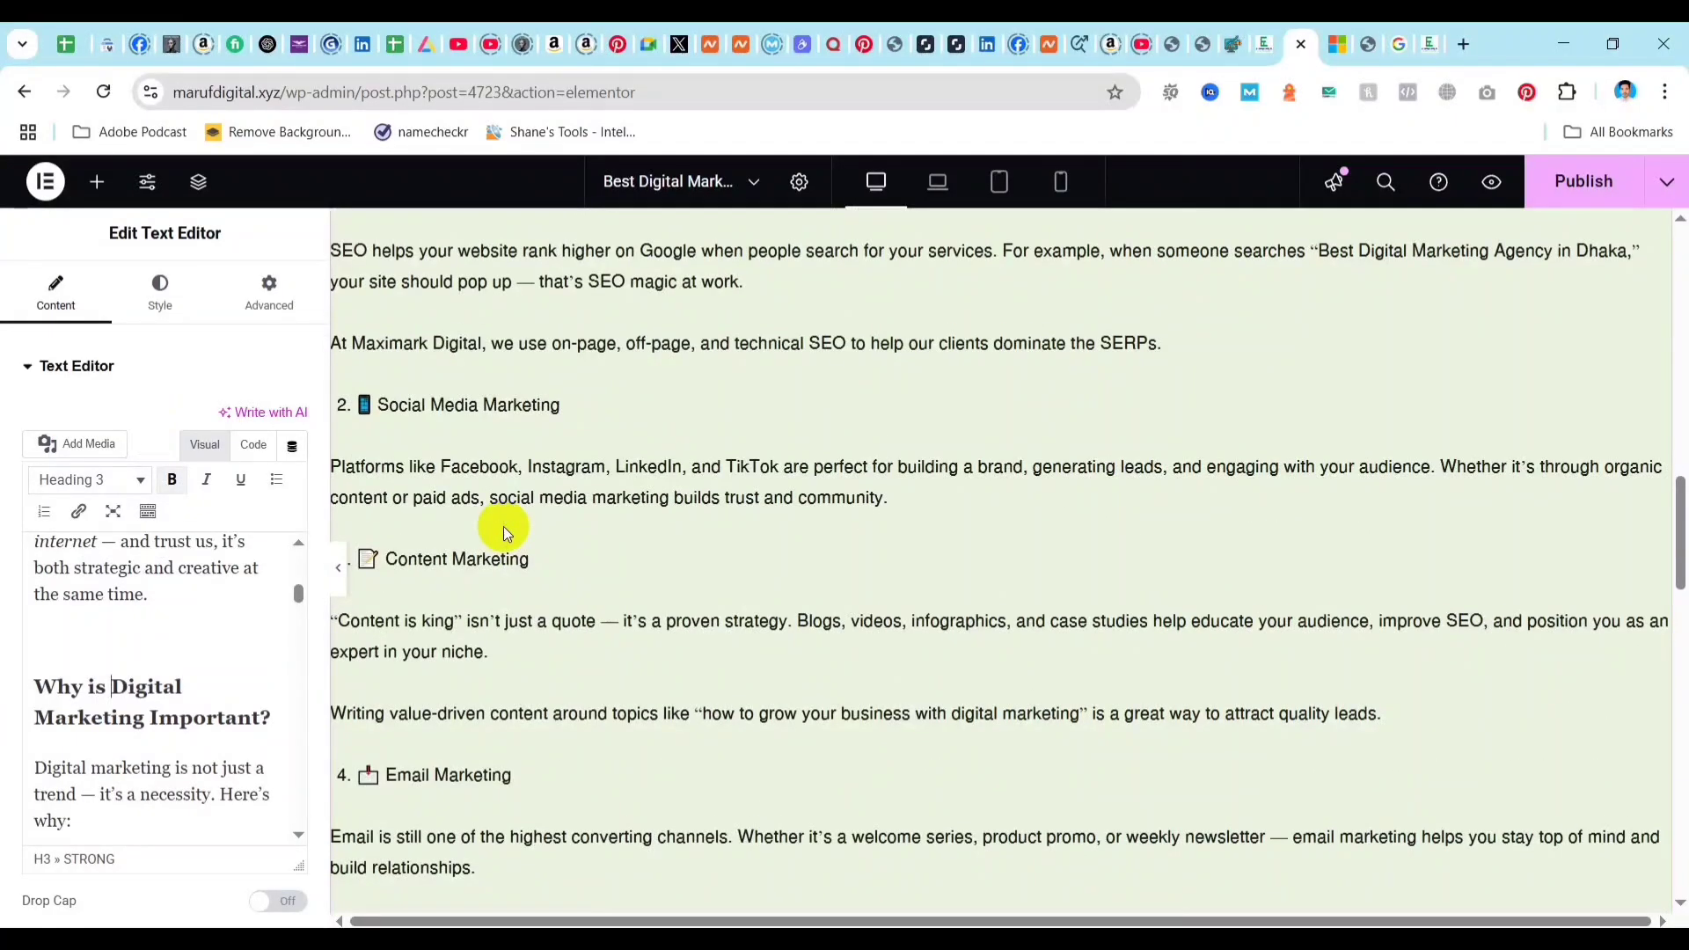
pyautogui.scroll(10, 489, 521)
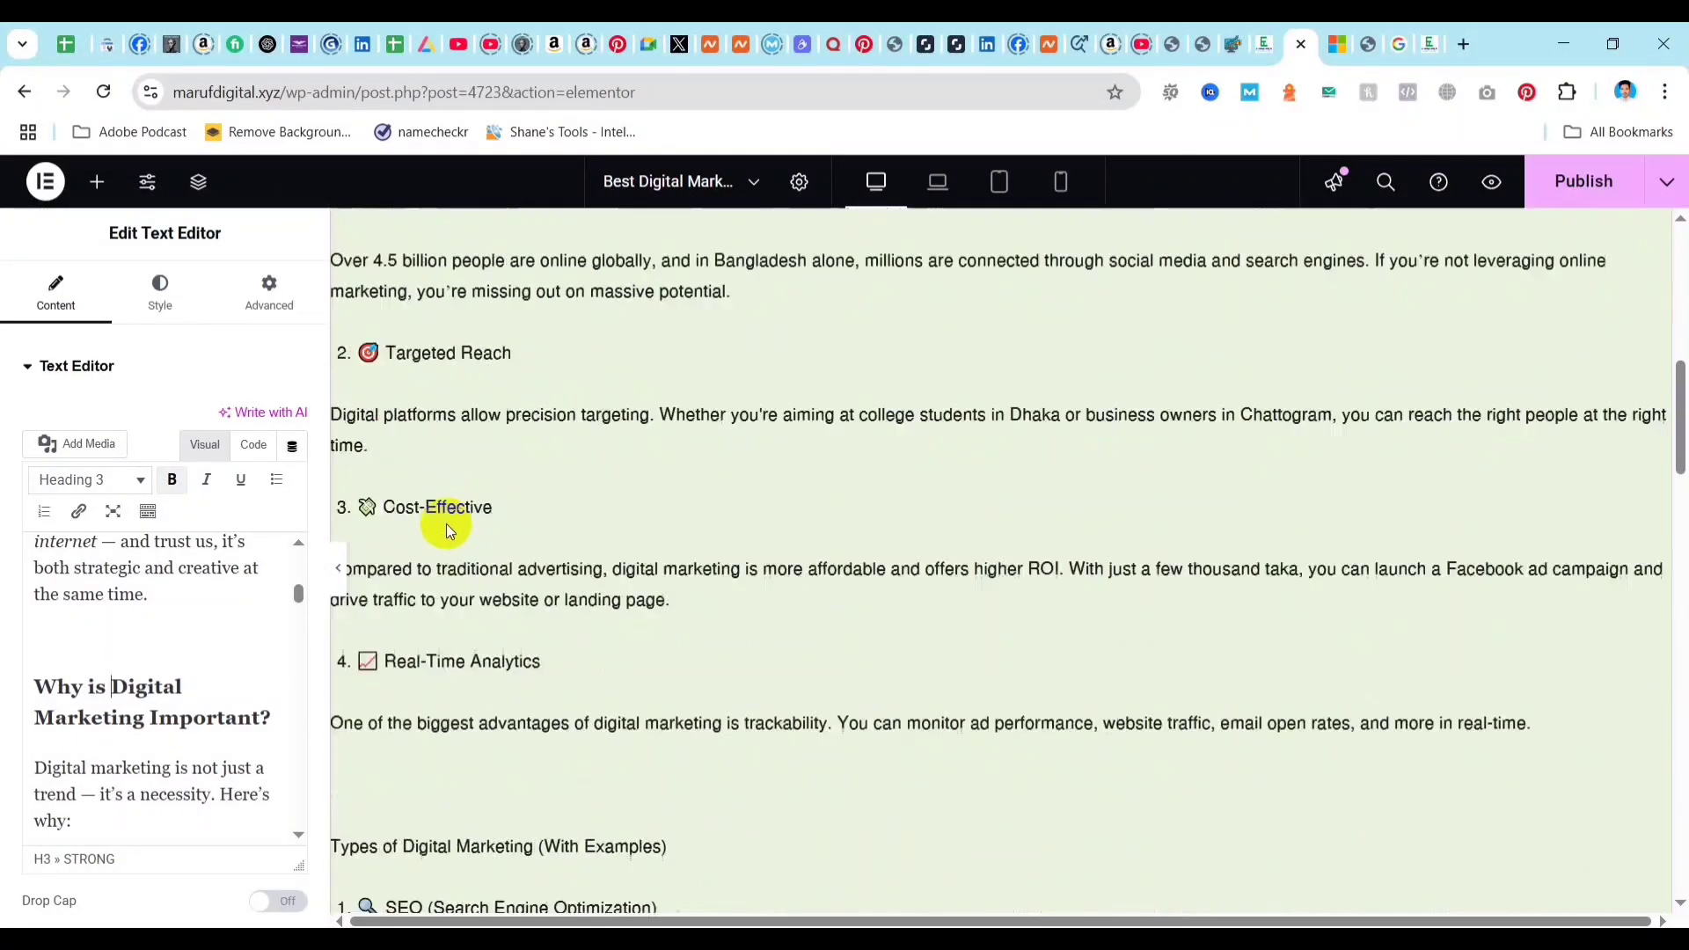
pyautogui.scroll(1, 401, 545)
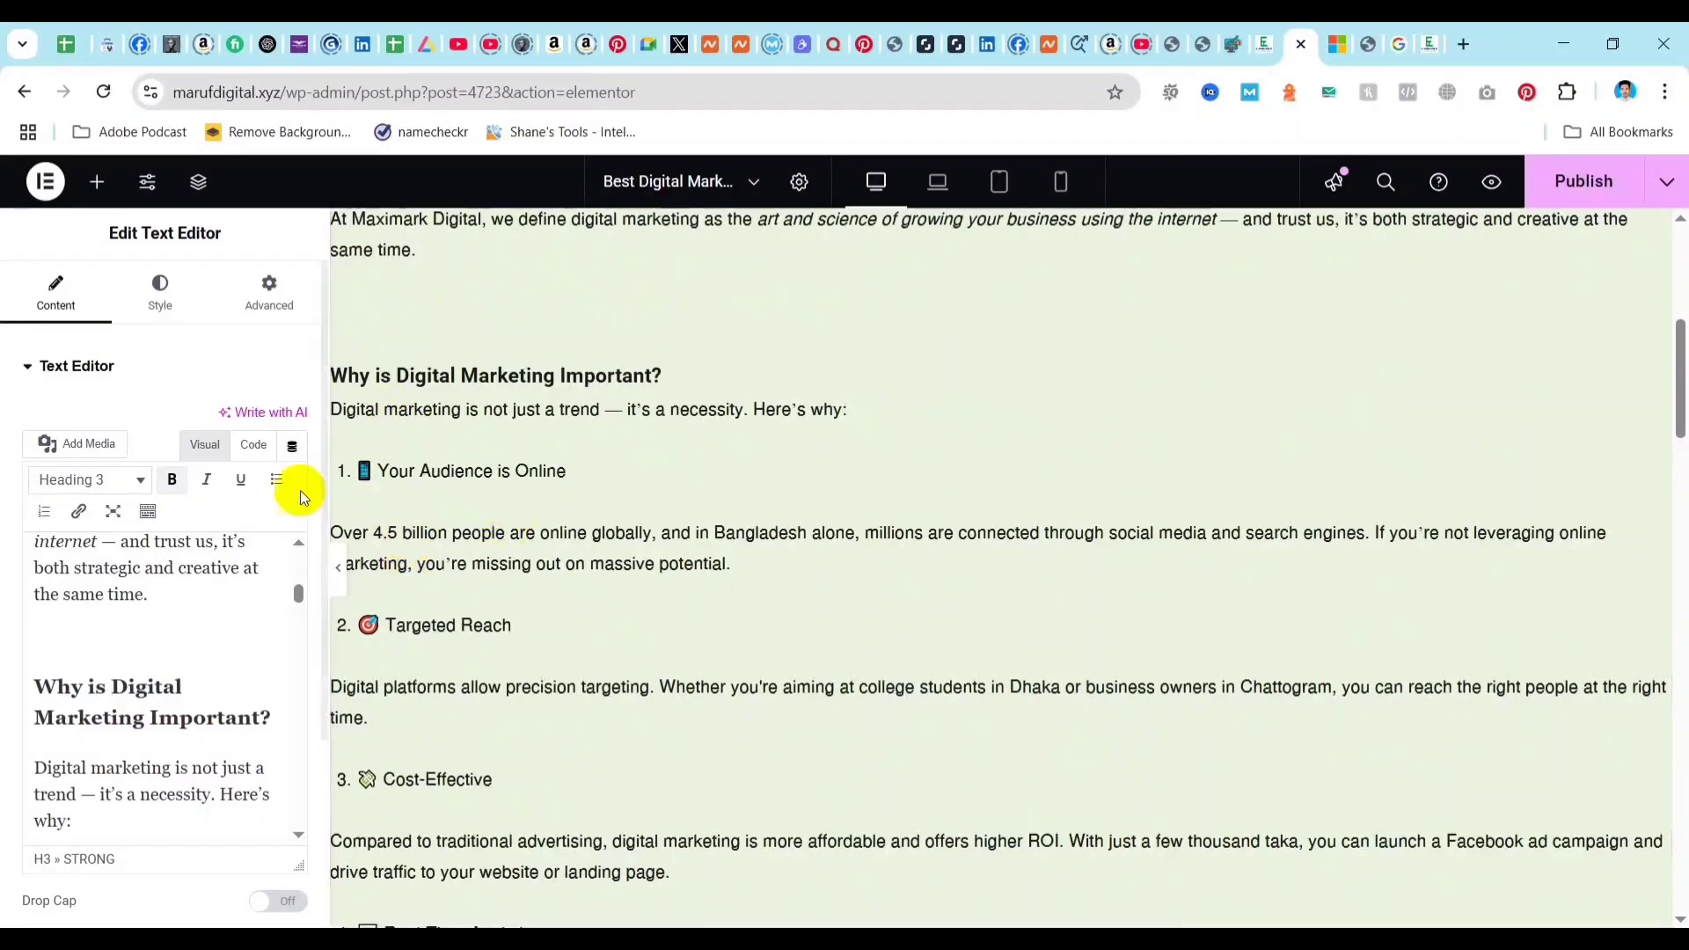
pyautogui.click(376, 471)
pyautogui.click(376, 408)
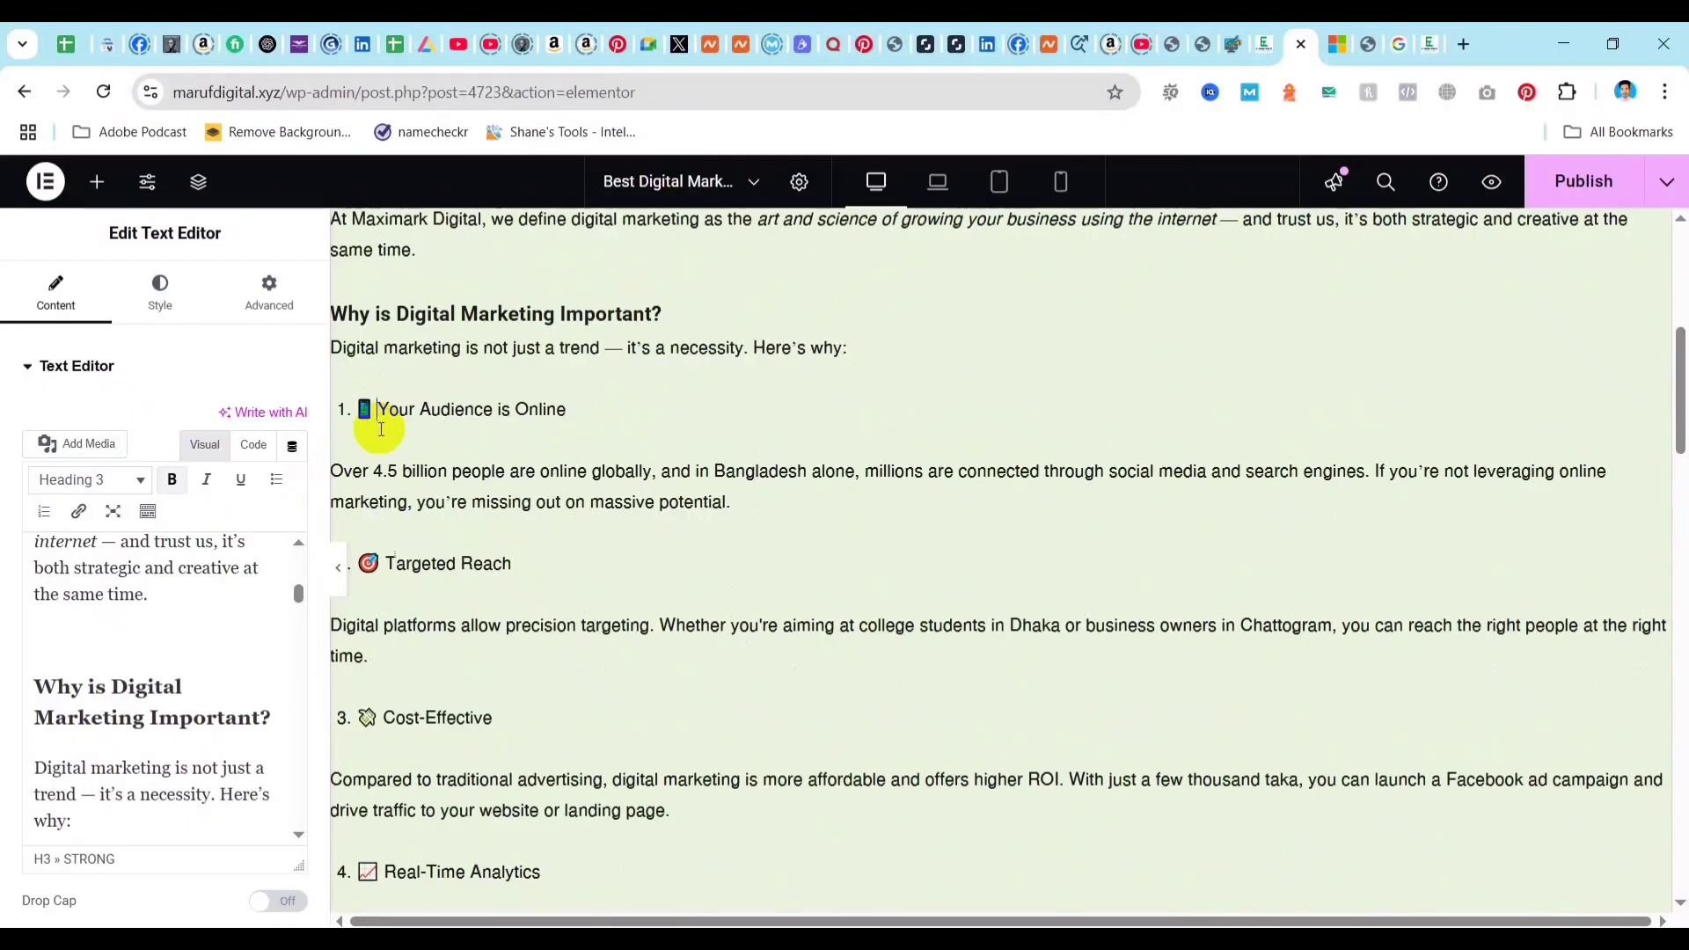
pyautogui.doubleClick(364, 409)
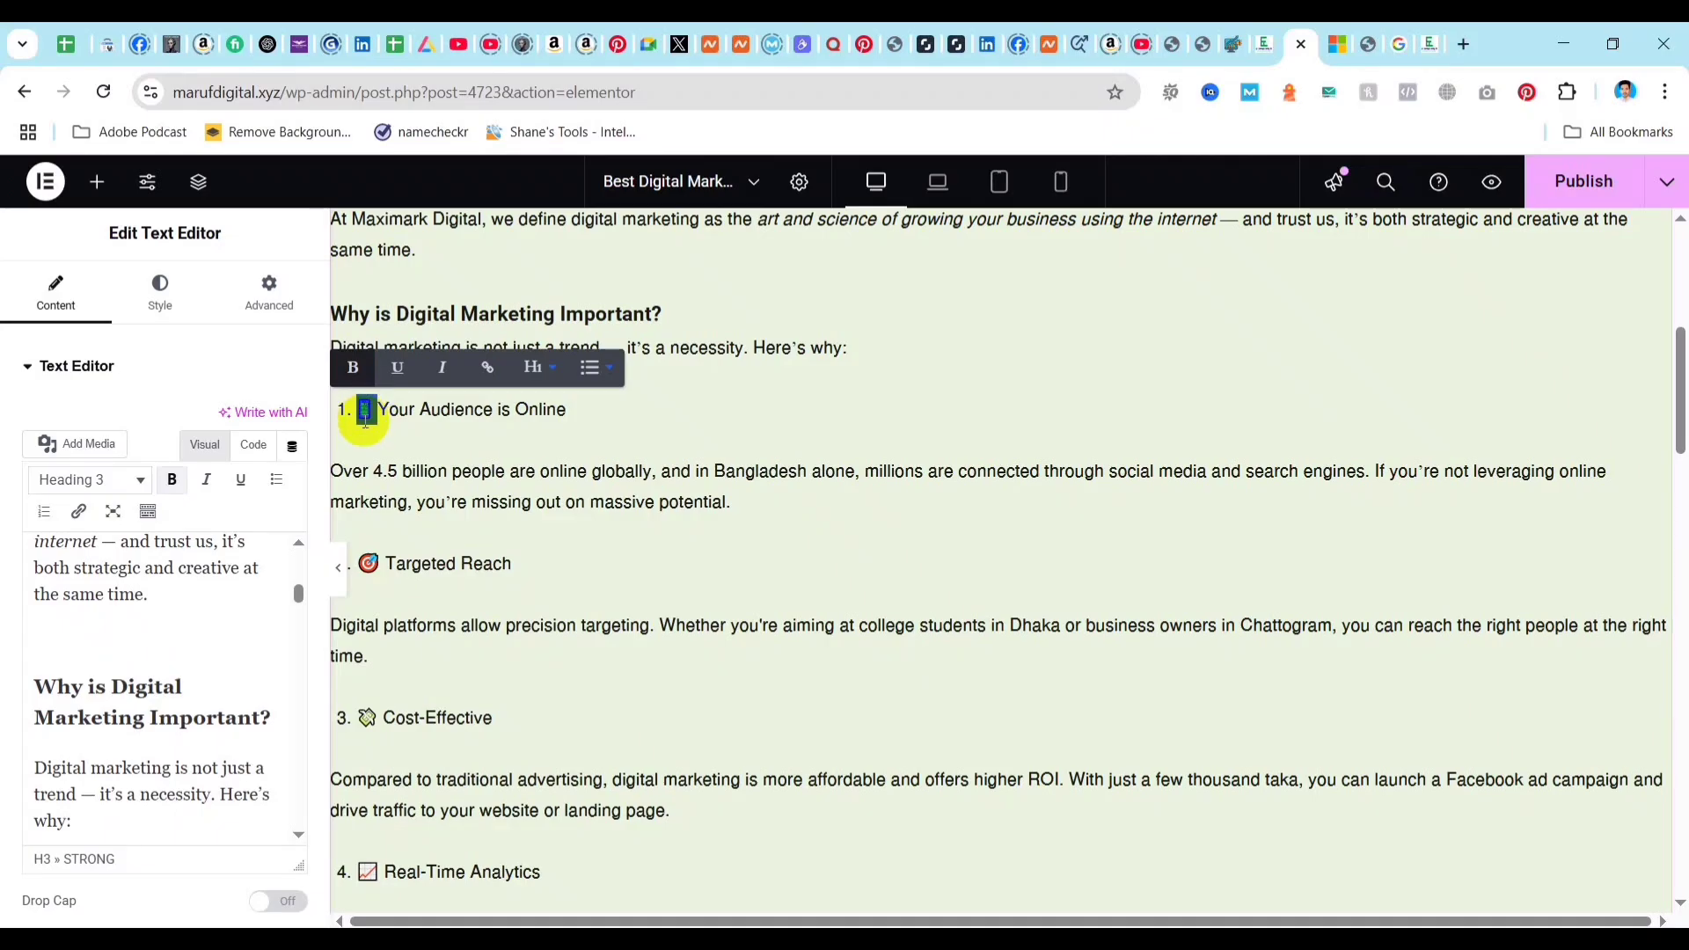
pyautogui.click(399, 475)
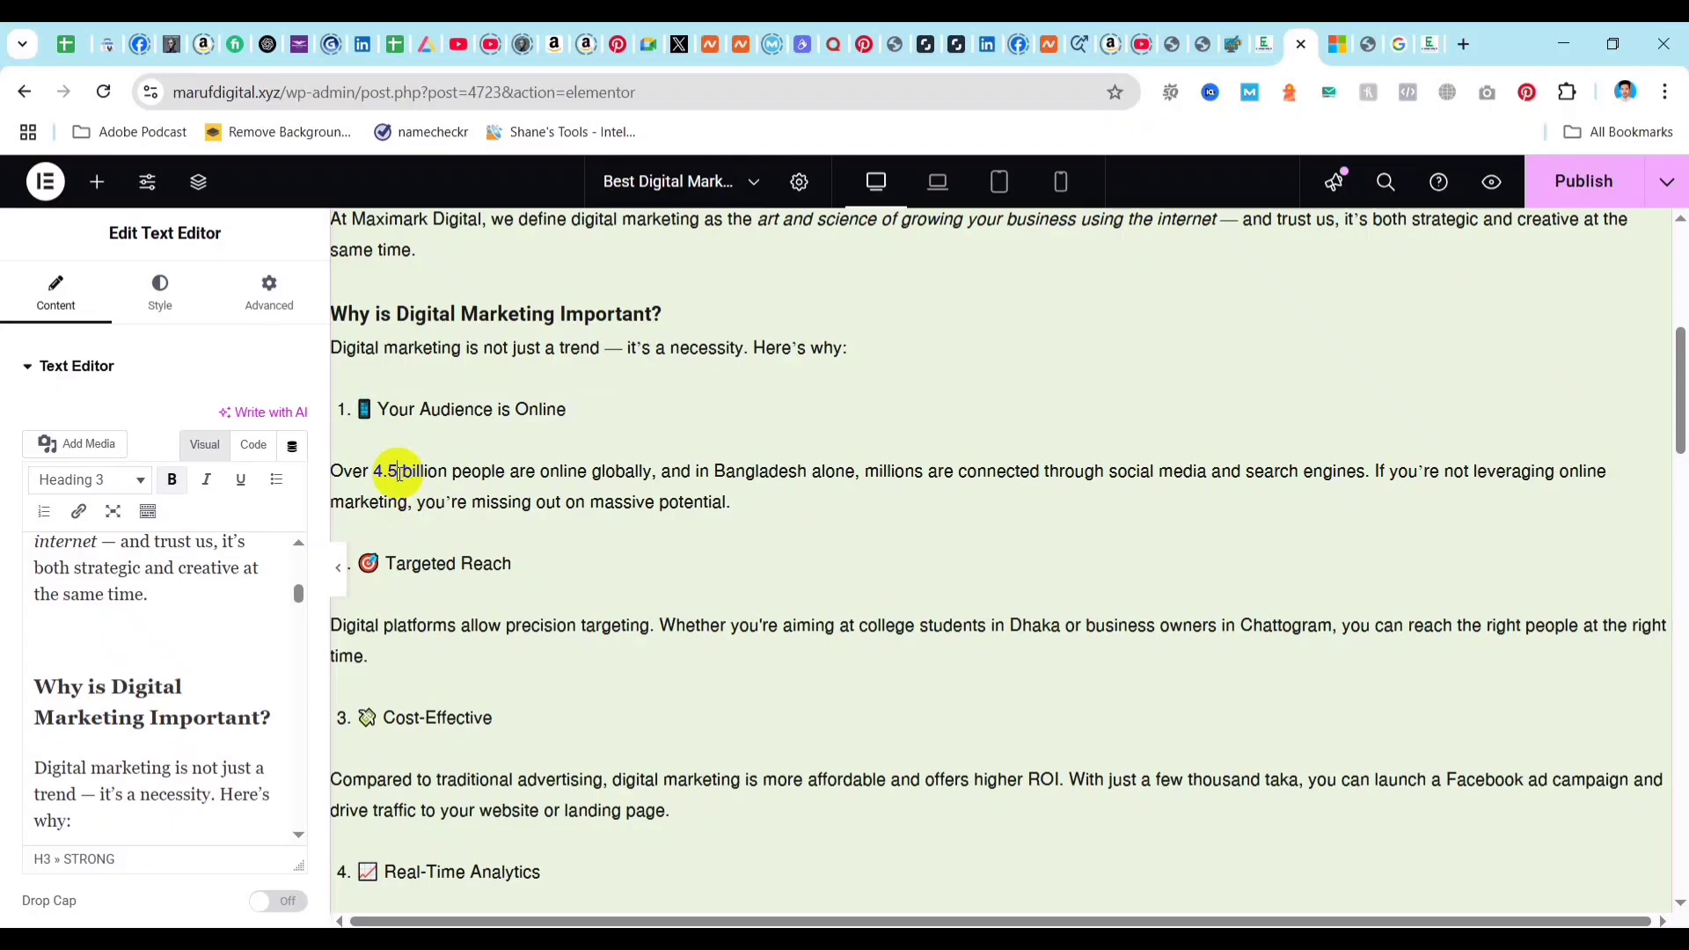
pyautogui.doubleClick(363, 411)
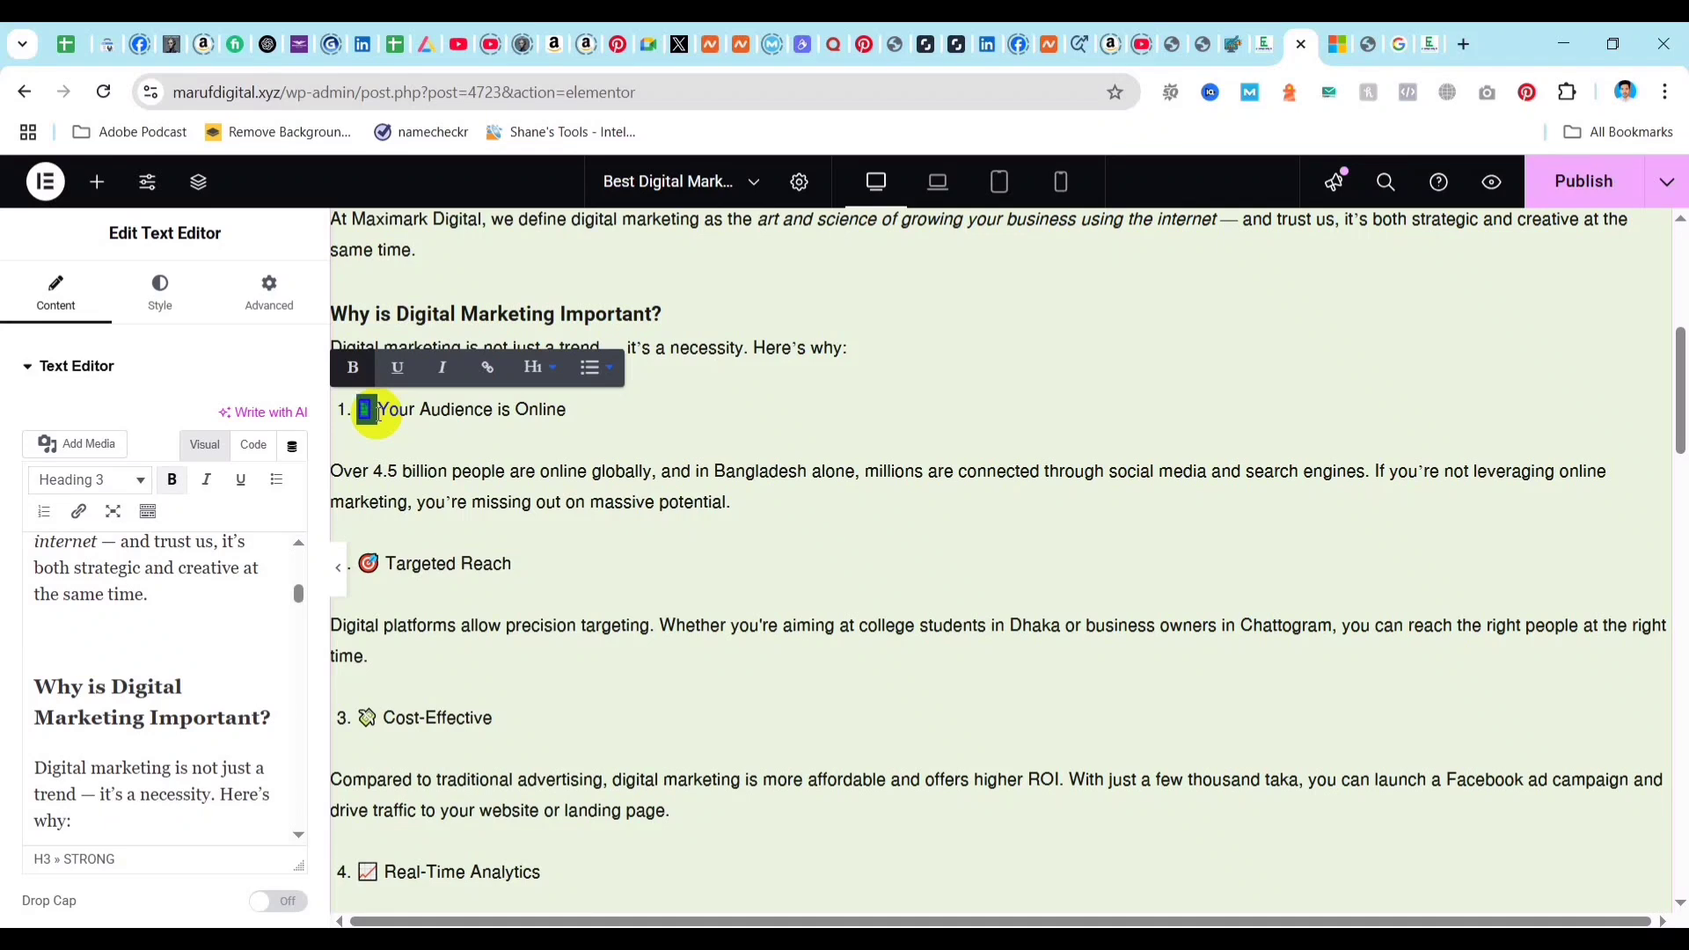
pyautogui.press('BackSpace')
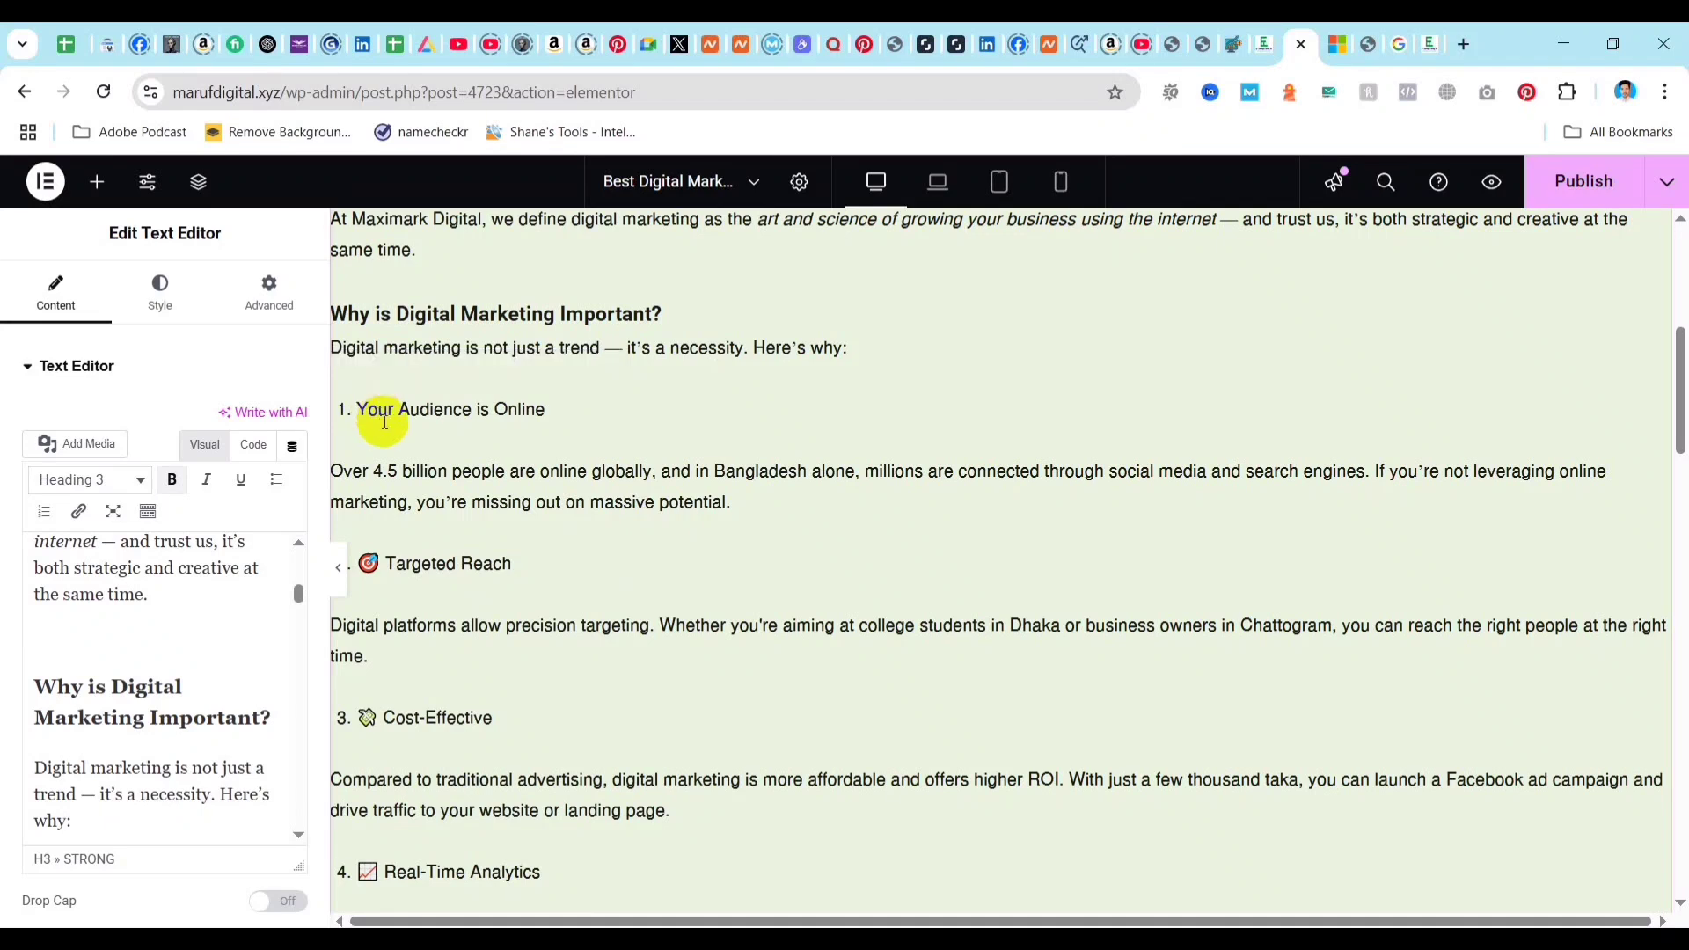
# Delete the emojis in front of the numbered items "Targeted Reach", "Cost-Effective" and "Real-Time Analytics".
pyautogui.click(388, 562)
pyautogui.press('BackSpace')
pyautogui.scroll(-3, 392, 656)
pyautogui.click(388, 497)
pyautogui.press('BackSpace')
pyautogui.click(386, 652)
pyautogui.press('BackSpace')
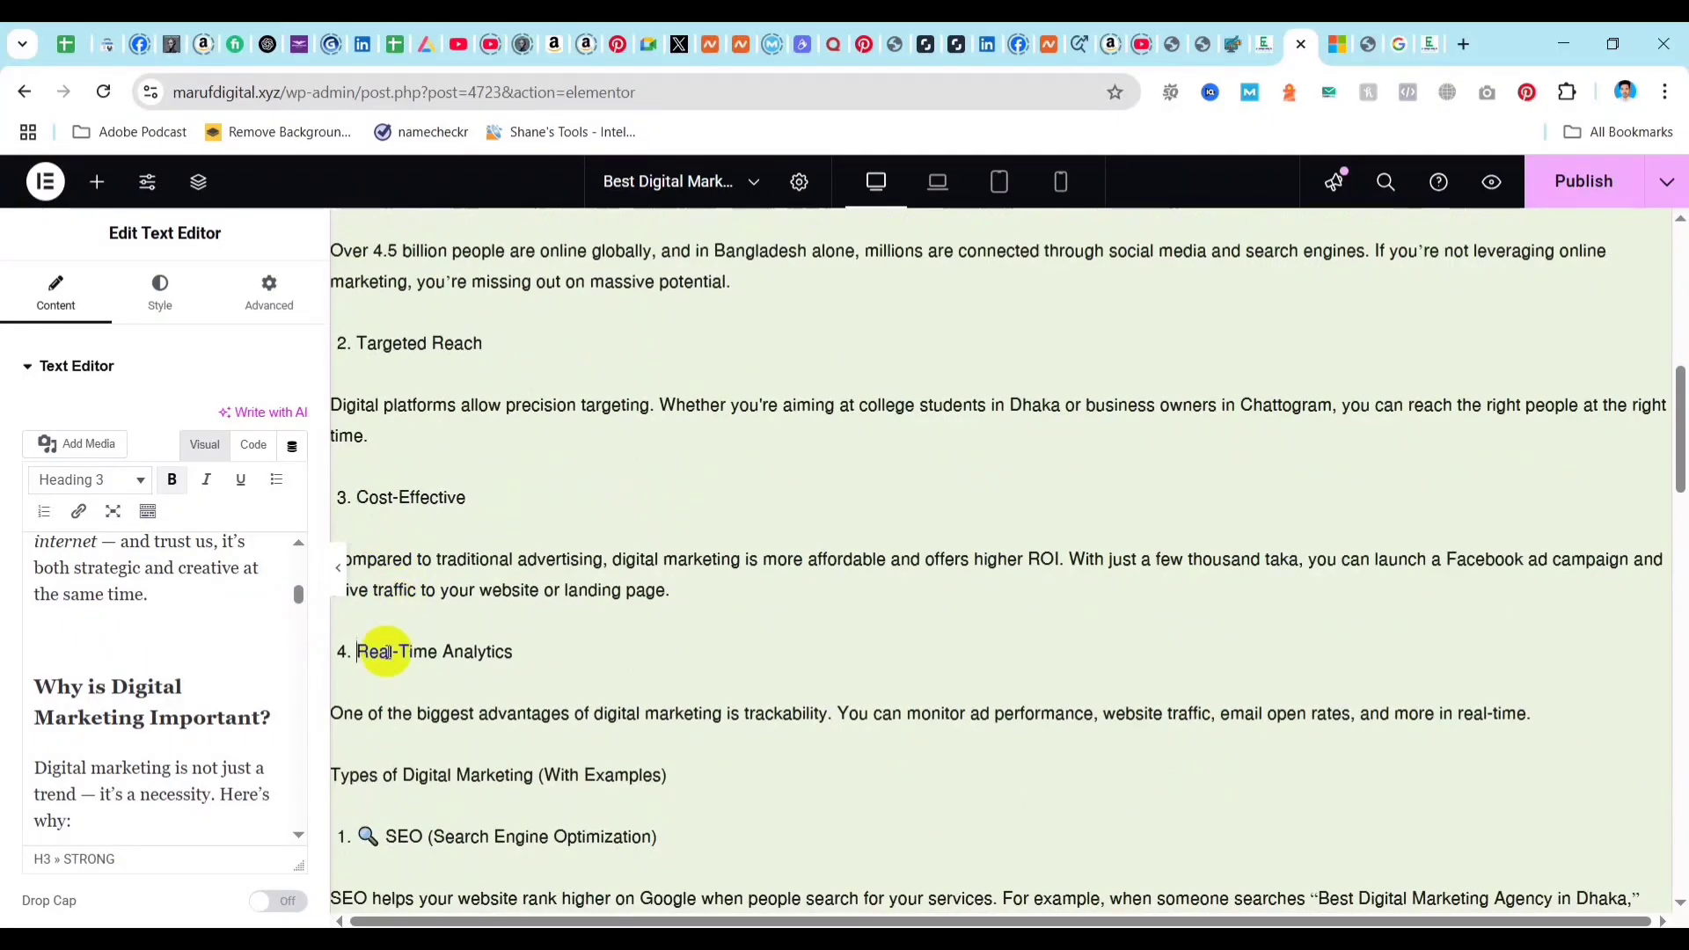
# Delete the emojis from the five numbered items under "Types of Digital Marketing (With Examples)", from SEO through PPC.
pyautogui.scroll(-3, 388, 686)
pyautogui.click(384, 611)
pyautogui.press('BackSpace')
pyautogui.scroll(-3, 392, 651)
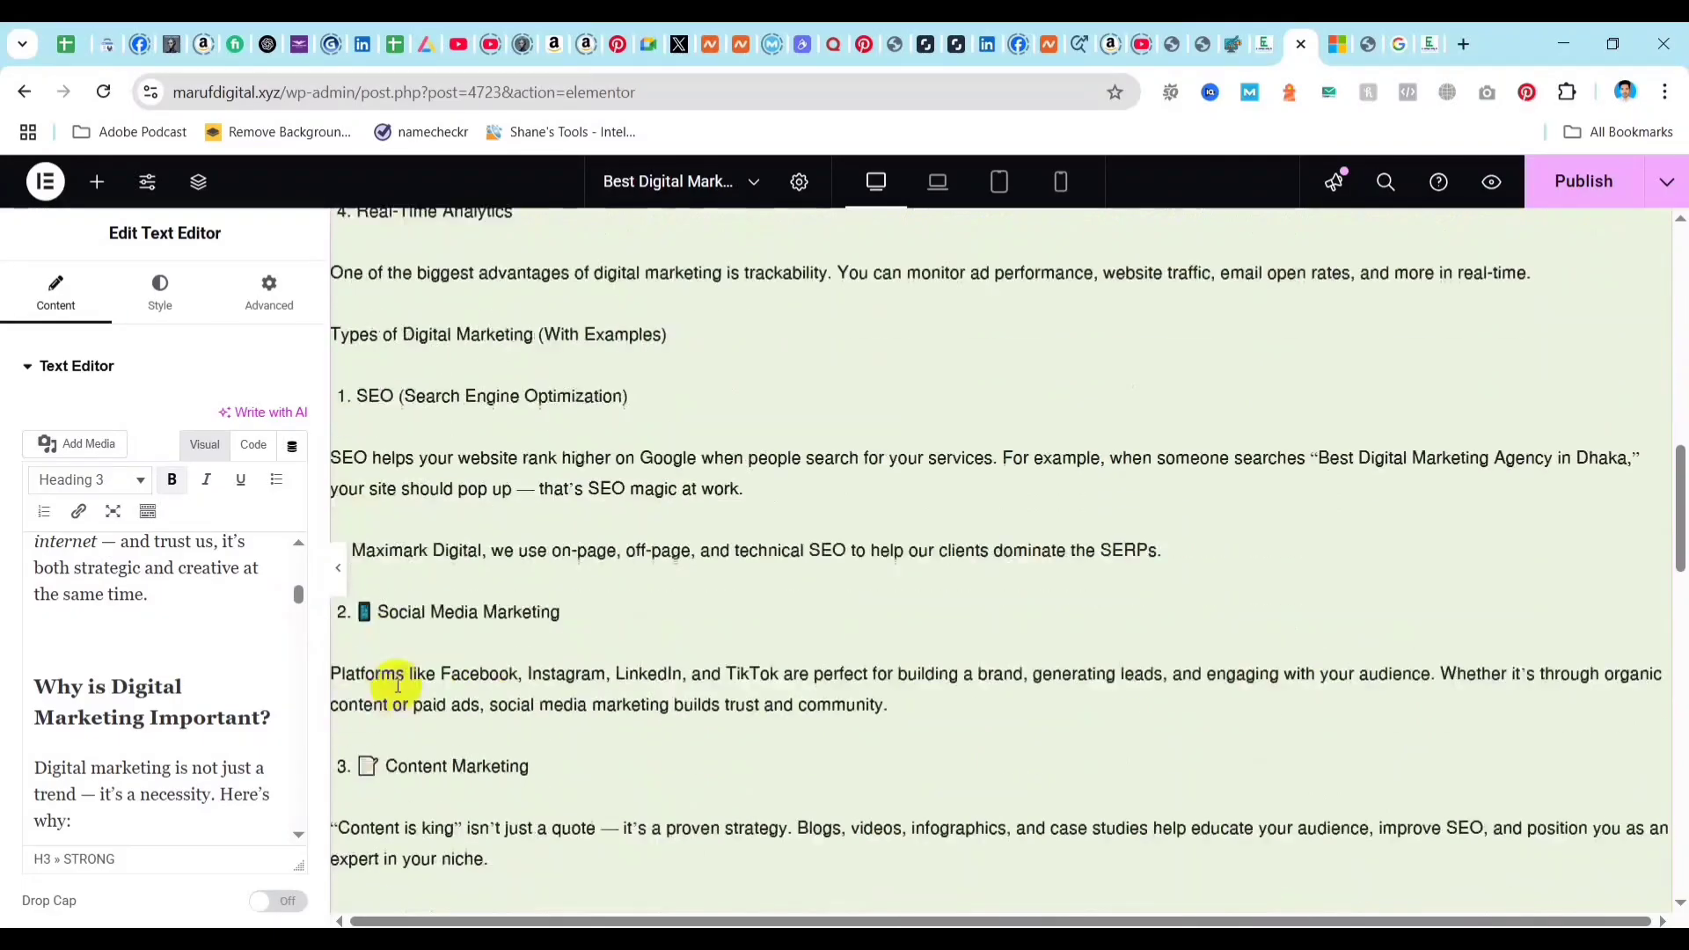
pyautogui.click(374, 611)
pyautogui.press('BackSpace')
pyautogui.scroll(-4, 387, 664)
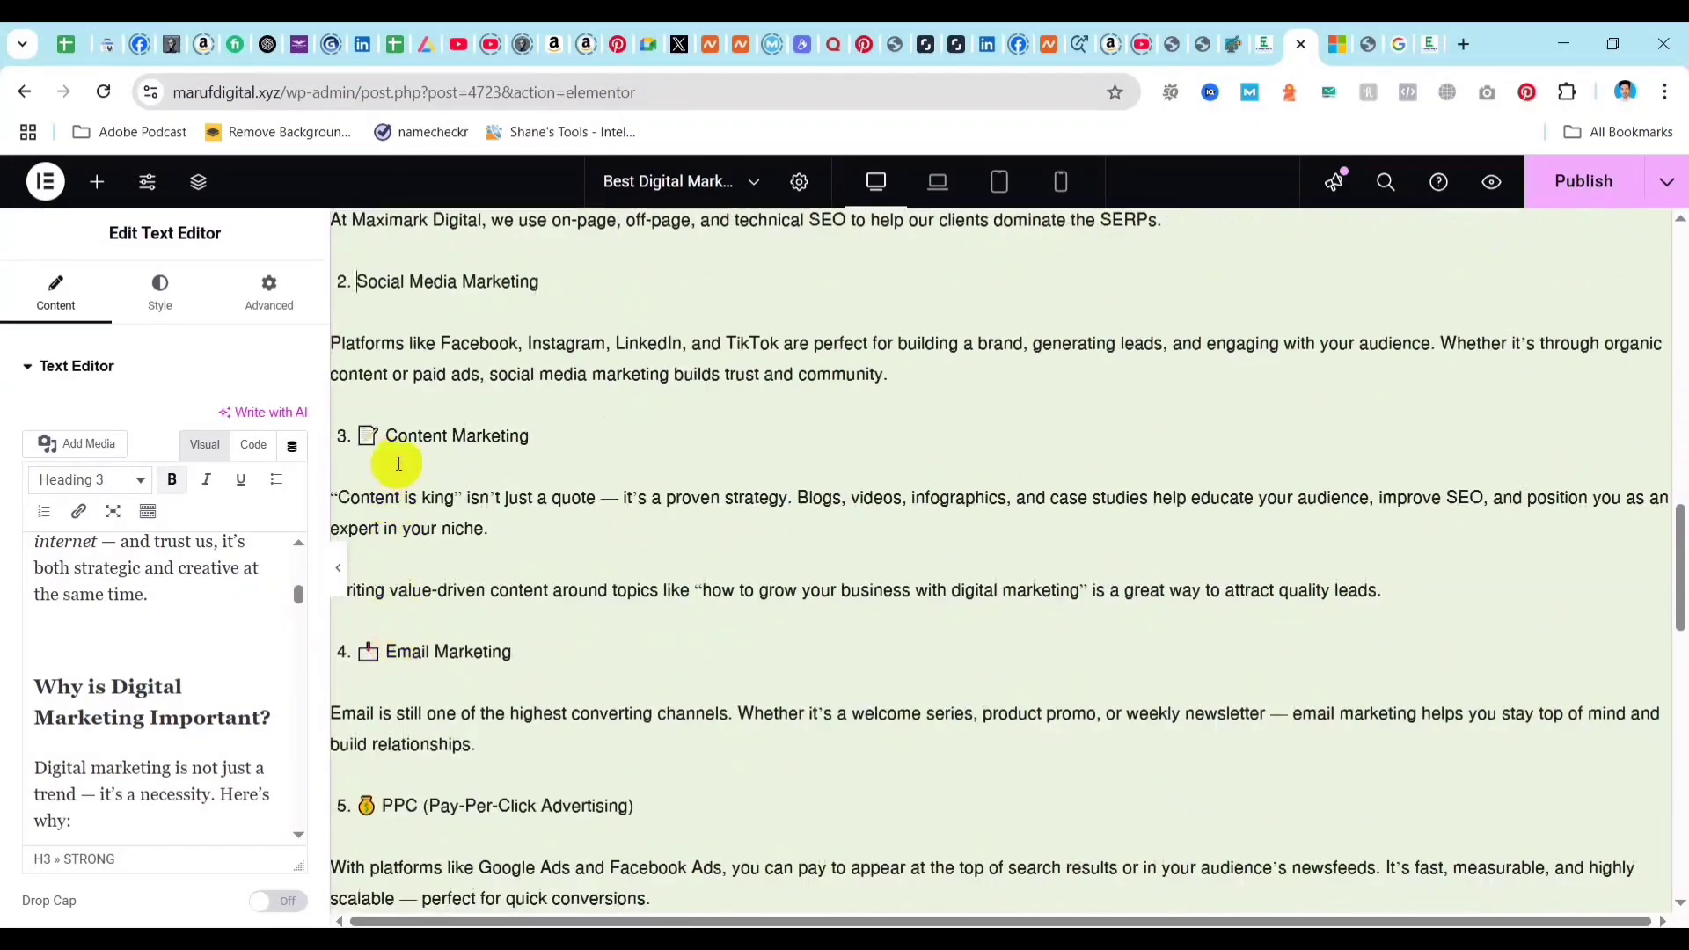
pyautogui.click(385, 436)
pyautogui.press('BackSpace')
pyautogui.scroll(-3, 407, 584)
pyautogui.click(391, 431)
pyautogui.press('BackSpace')
pyautogui.click(387, 585)
pyautogui.press('BackSpace')
pyautogui.scroll(-4, 414, 527)
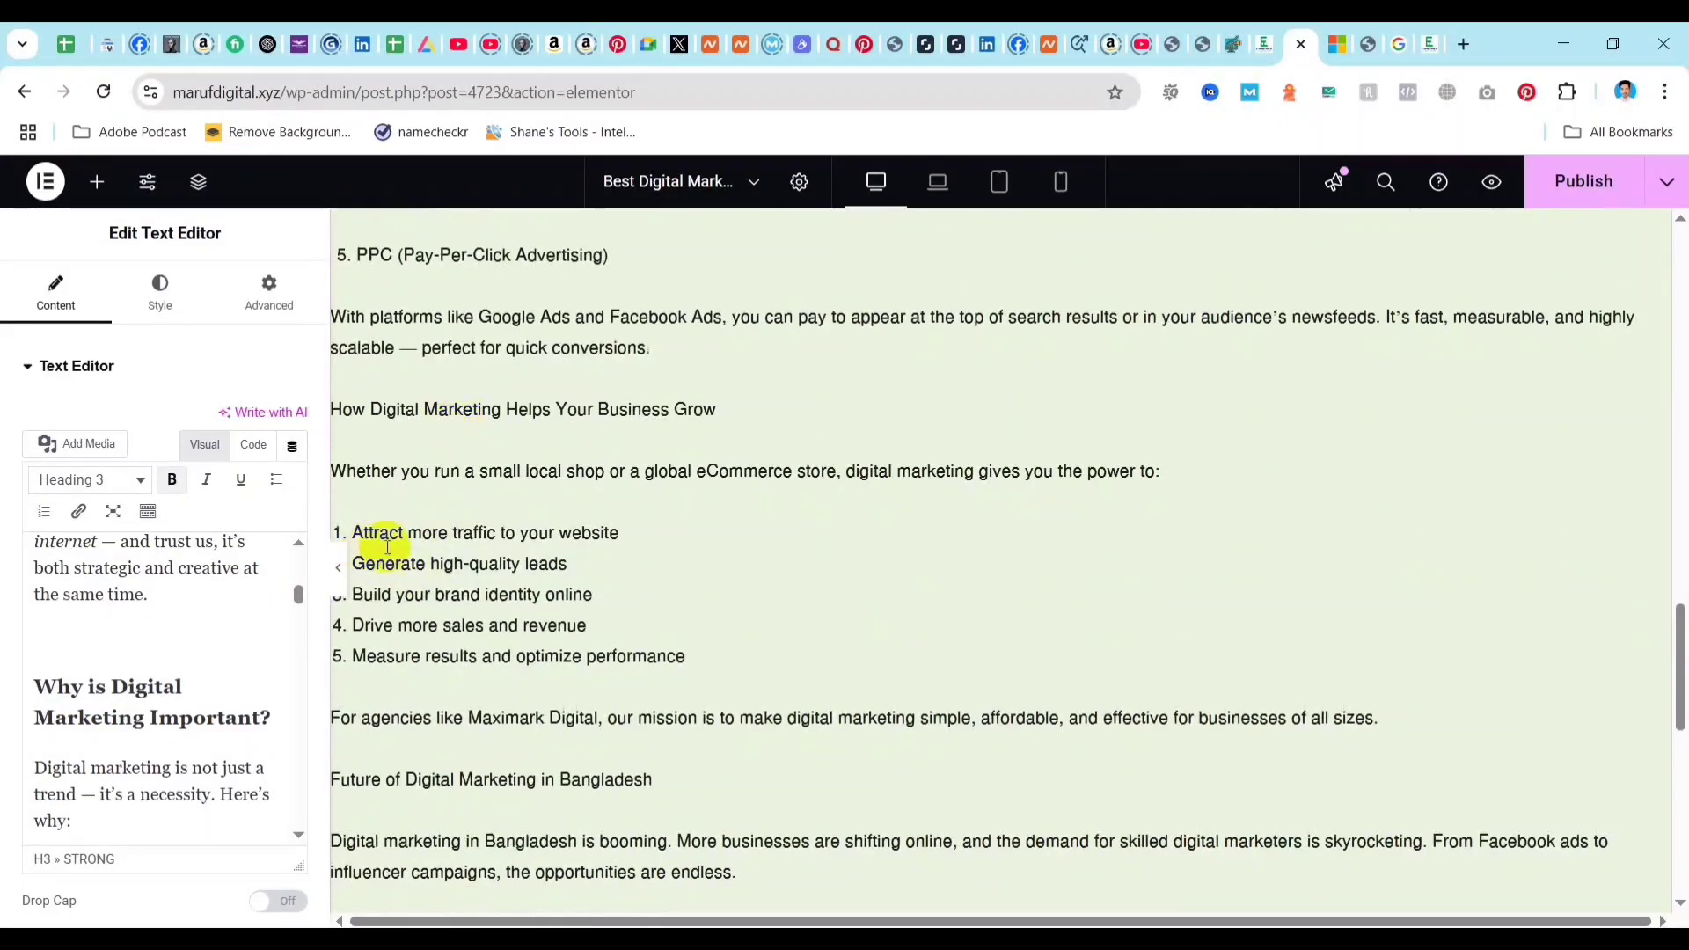
pyautogui.scroll(-4, 528, 595)
# Set the margin of the container holding the post's introductory paragraphs to 10 px on all sides.
pyautogui.scroll(20, 667, 648)
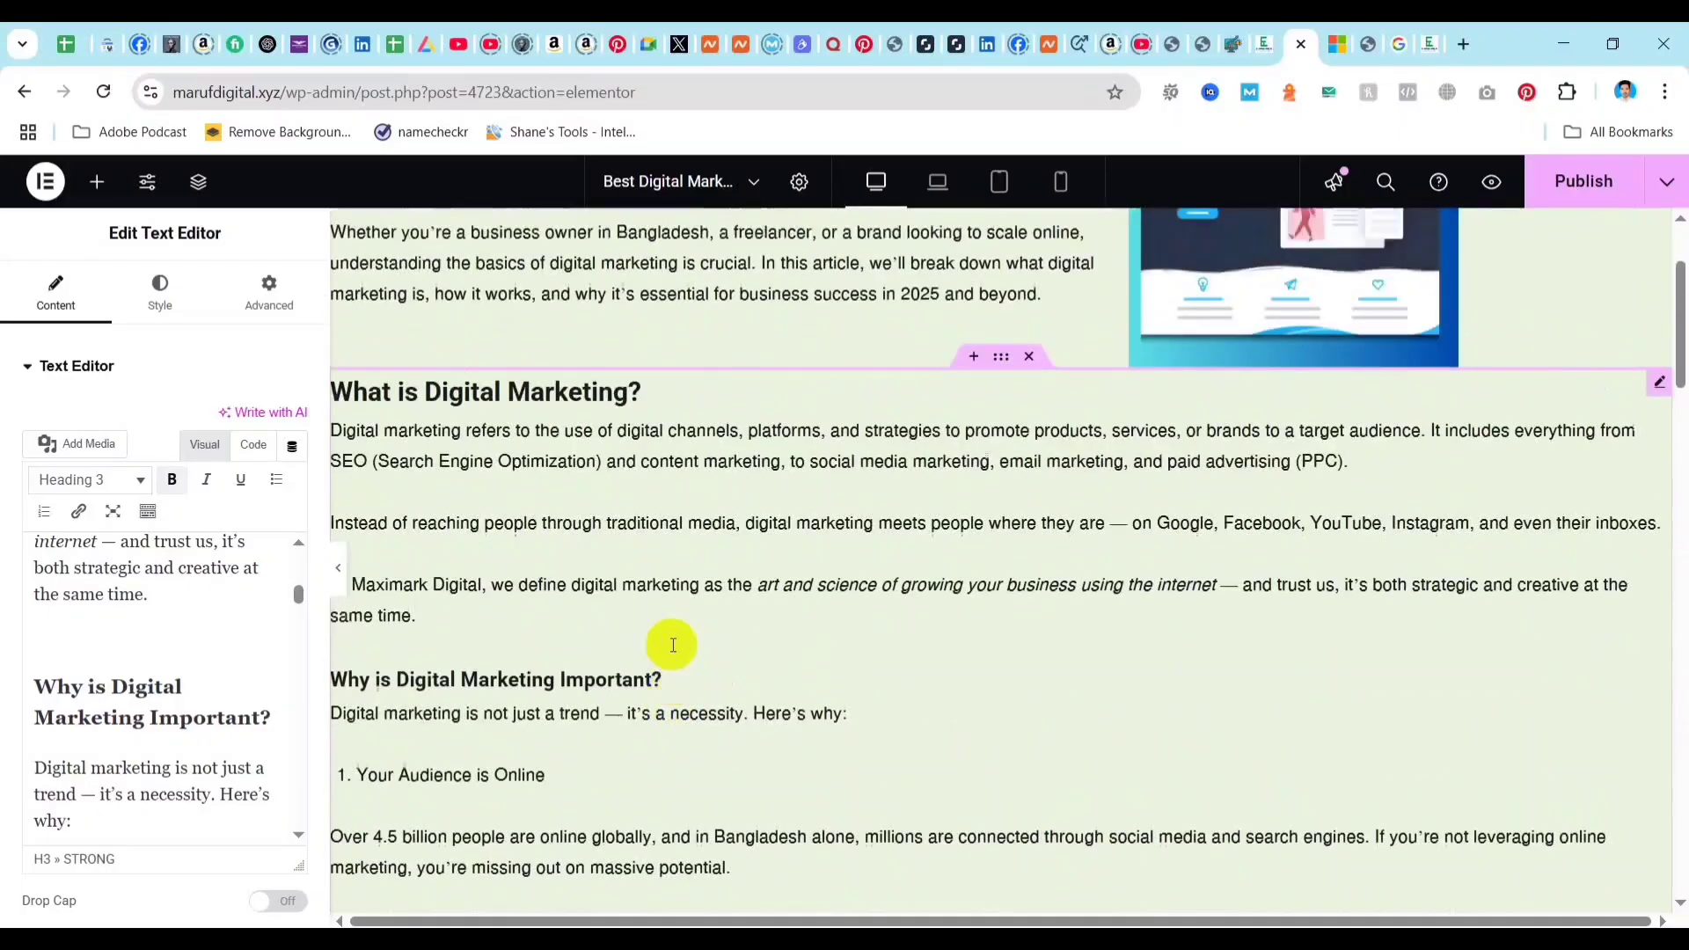
pyautogui.scroll(3, 673, 645)
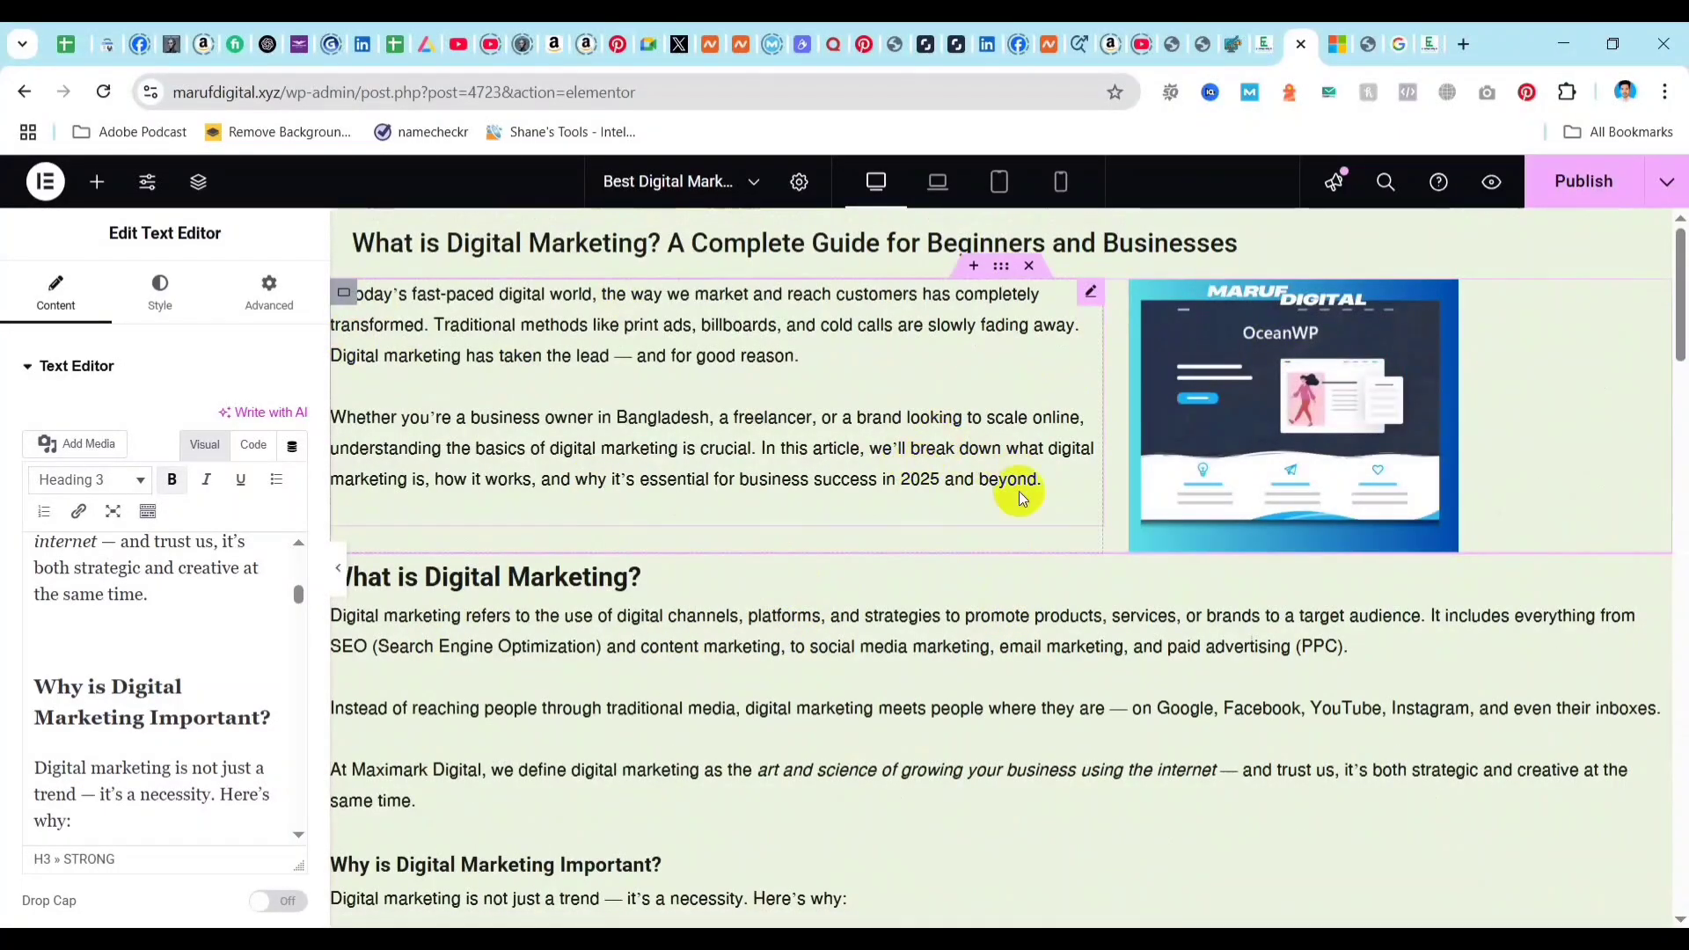
pyautogui.click(346, 299)
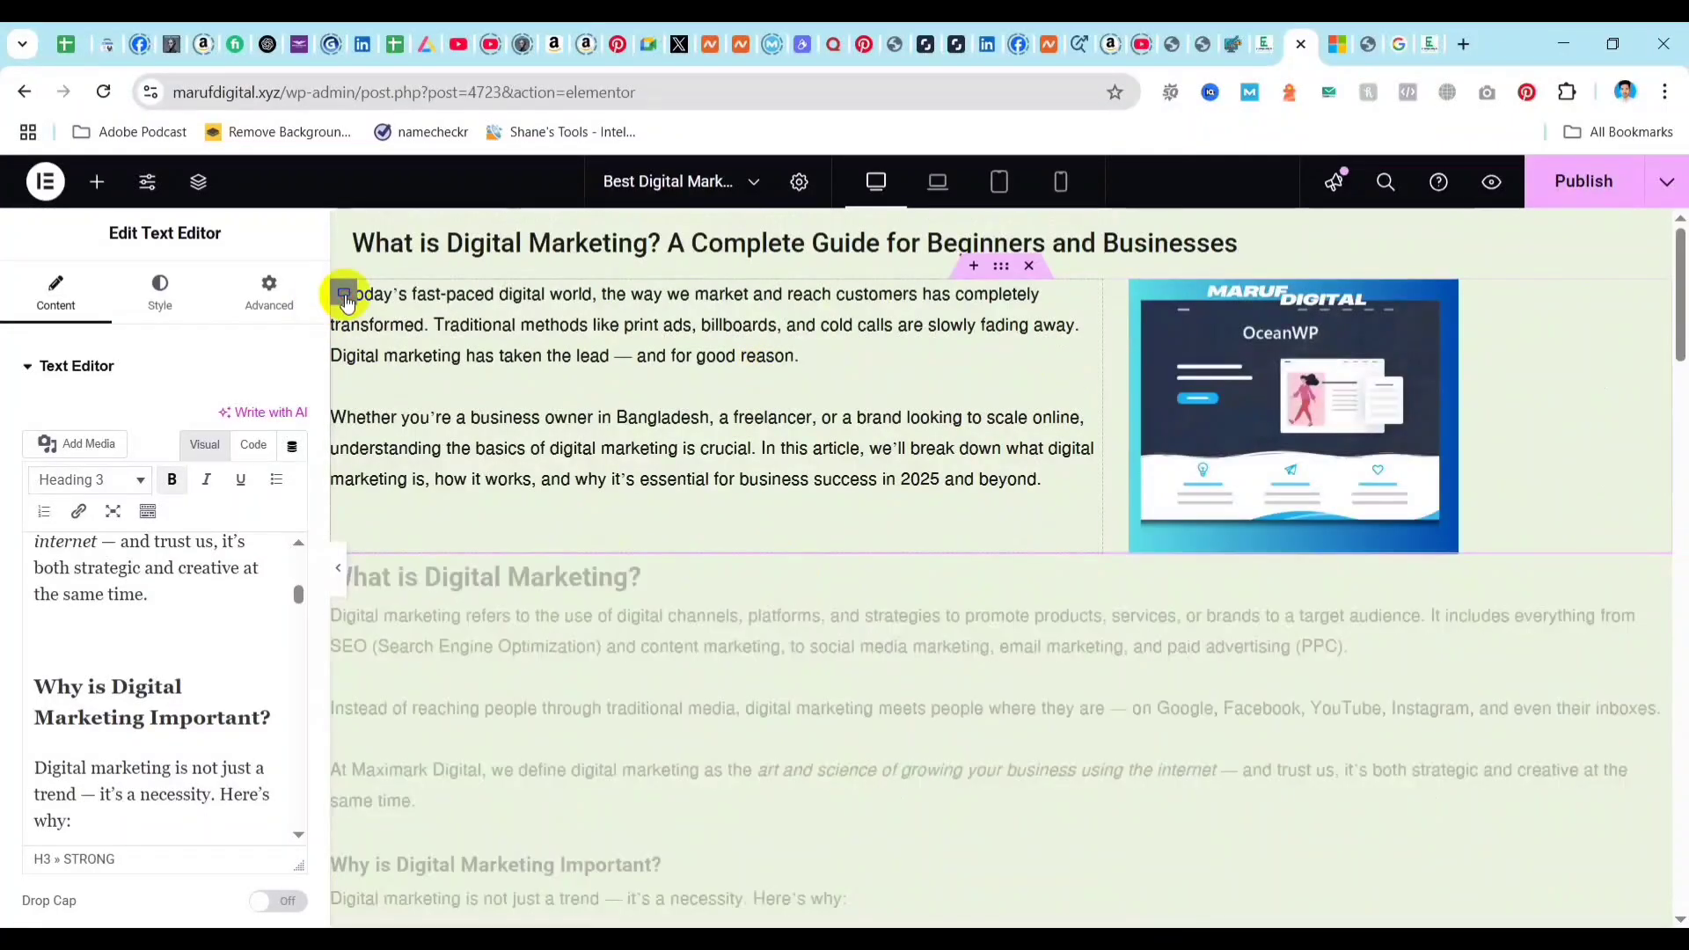
pyautogui.click(267, 291)
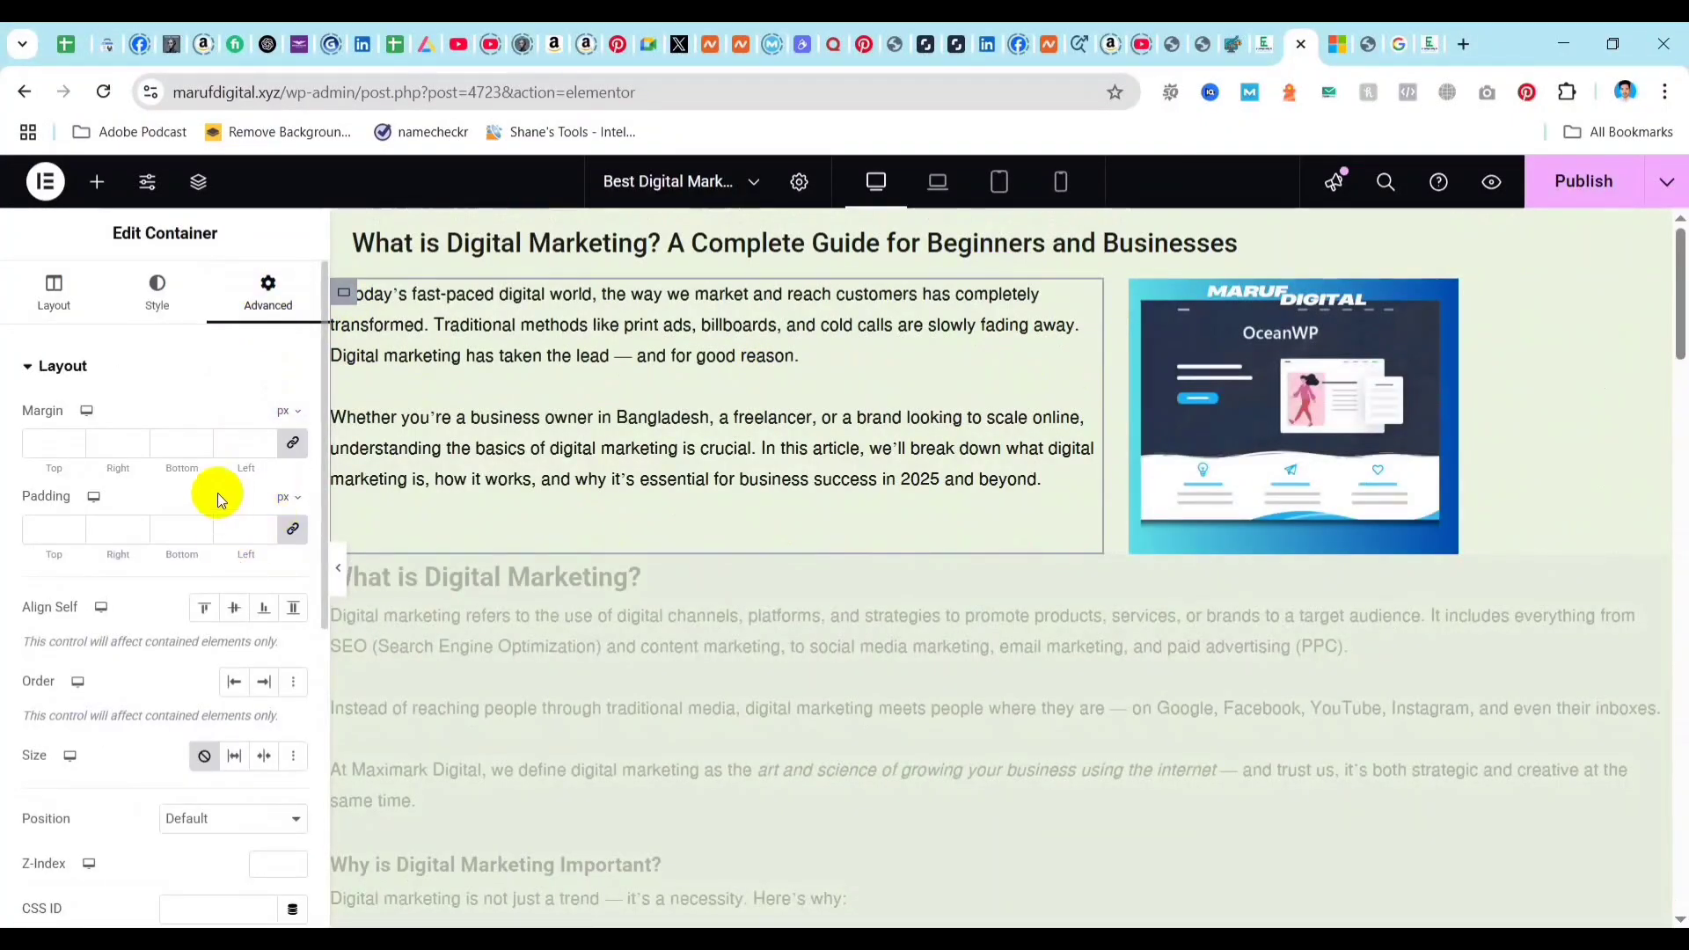
pyautogui.click(47, 446)
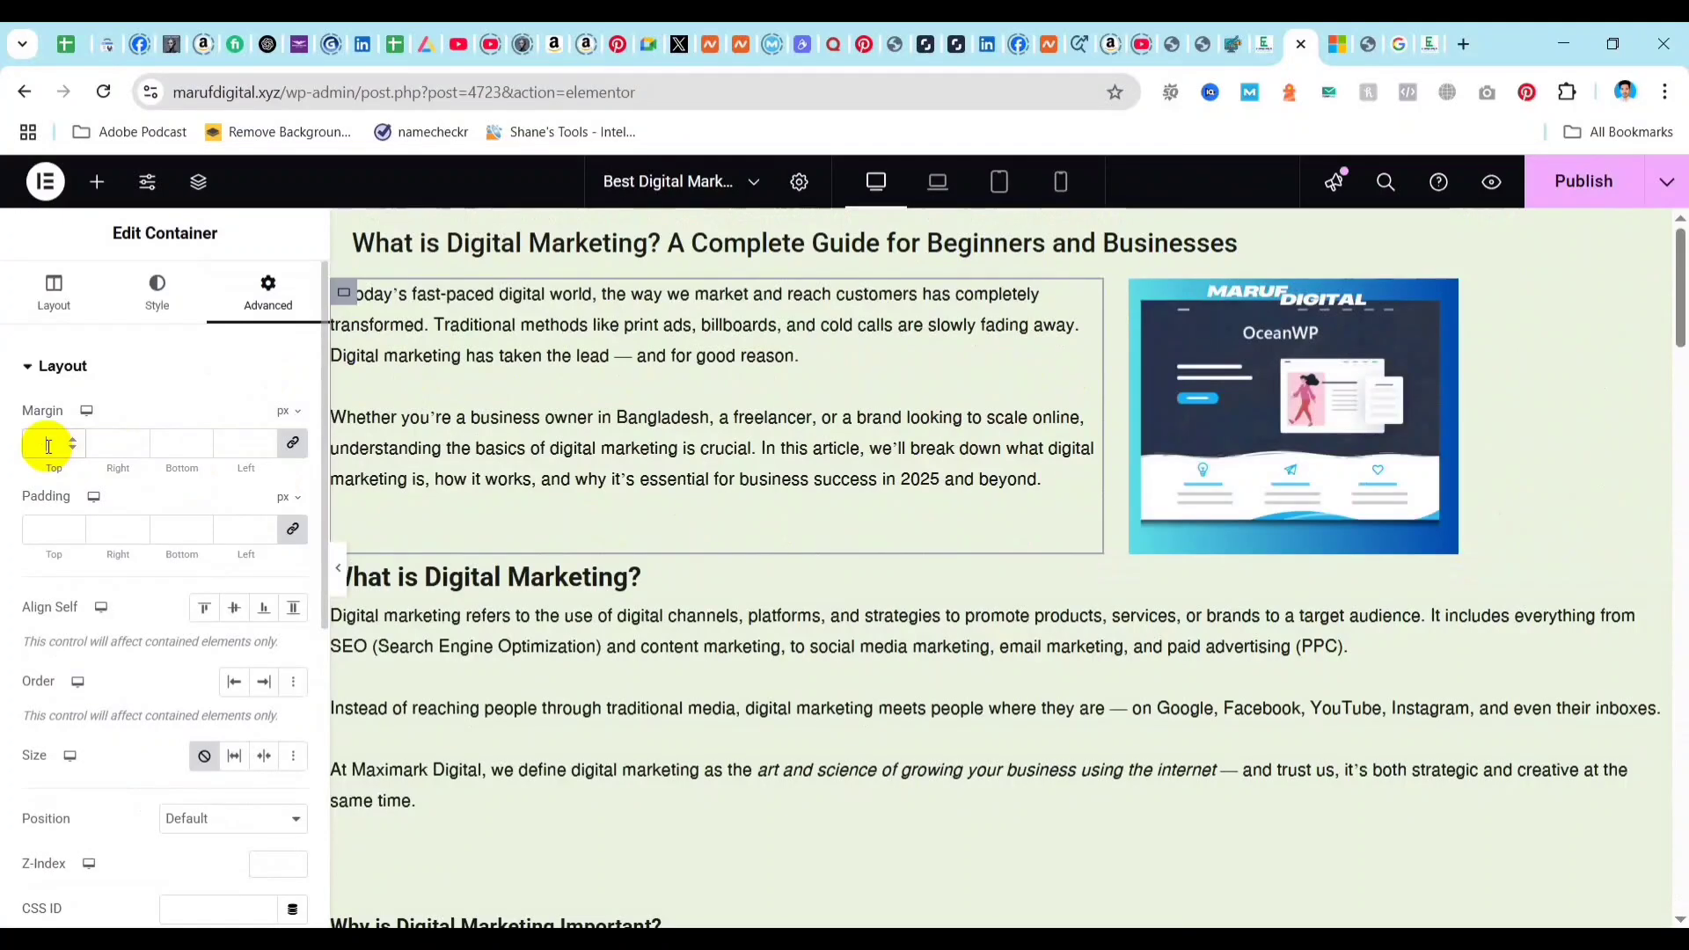
pyautogui.write('10')
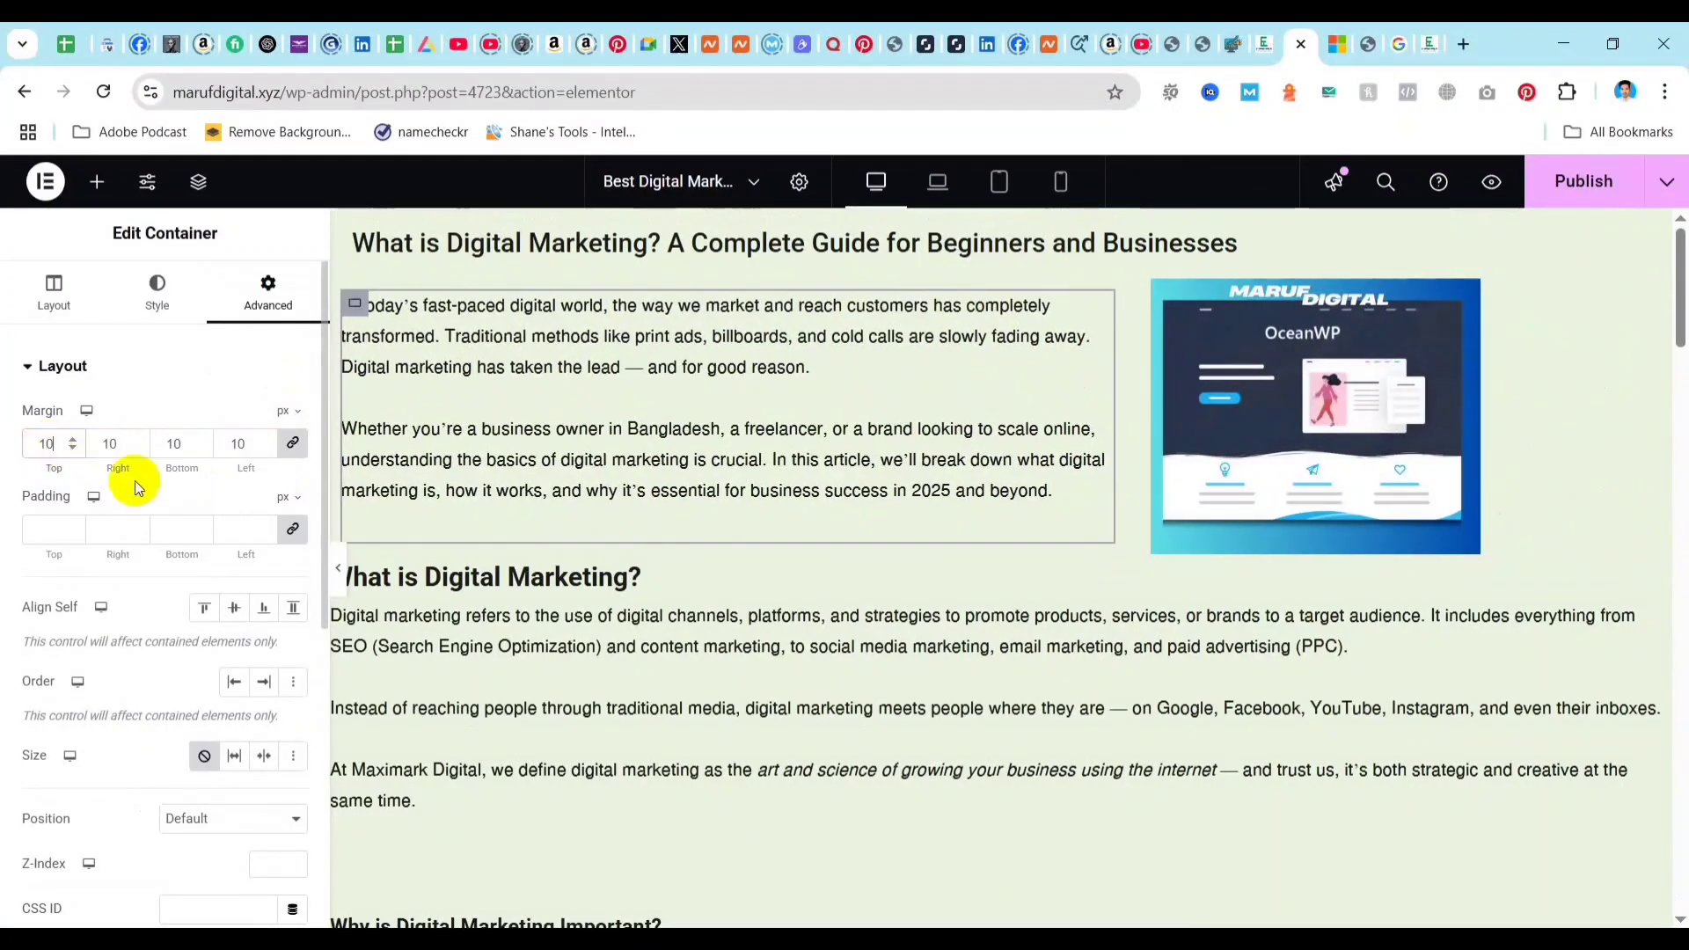
# Unlink the introductory container's padding values and set its top padding to 10 px.
pyautogui.click(294, 529)
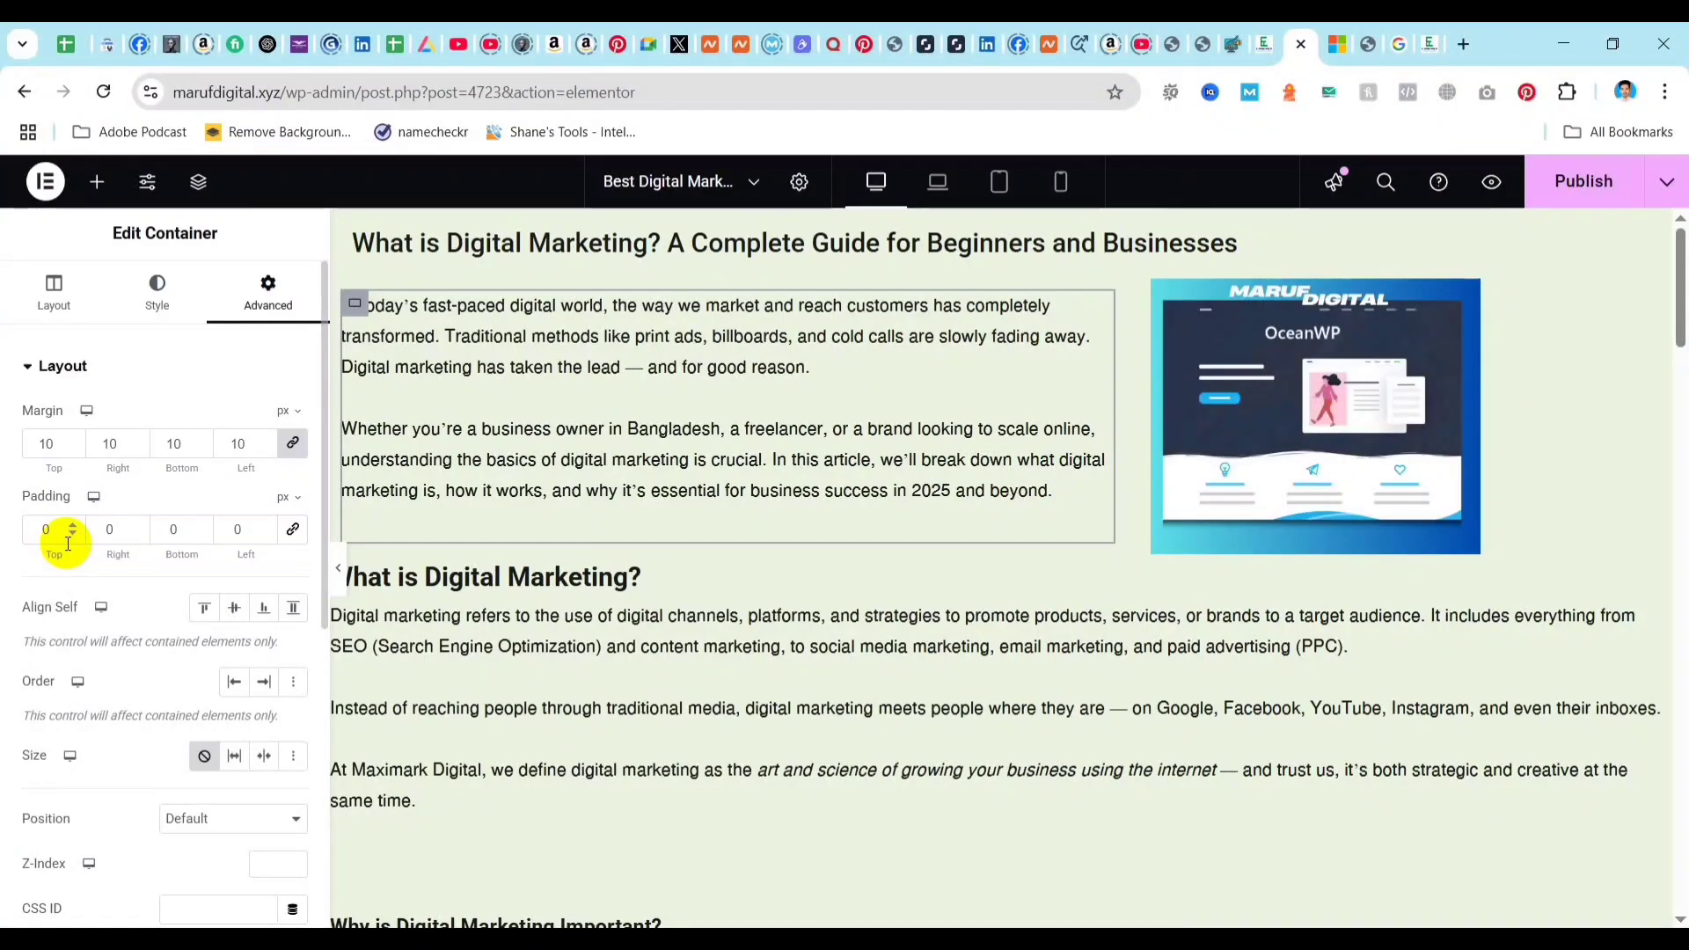
pyautogui.click(55, 532)
pyautogui.write('10')
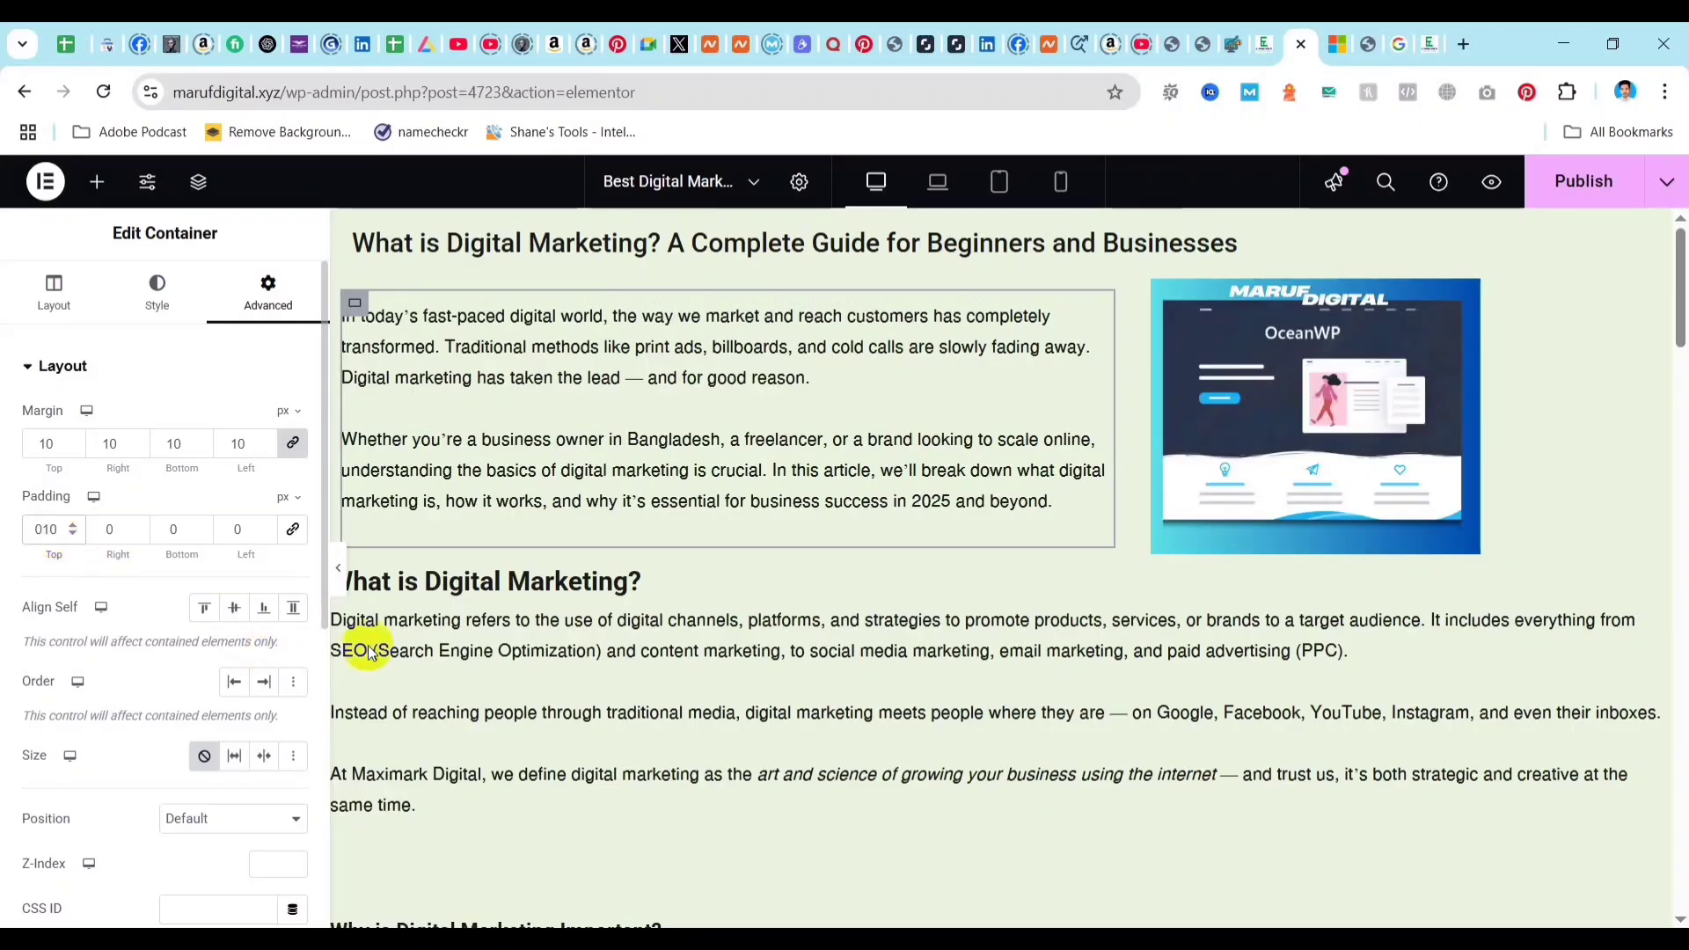
# Set the margin of the main body text widget, beginning with "What is Digital Marketing?", to 10 px on all sides.
pyautogui.click(545, 606)
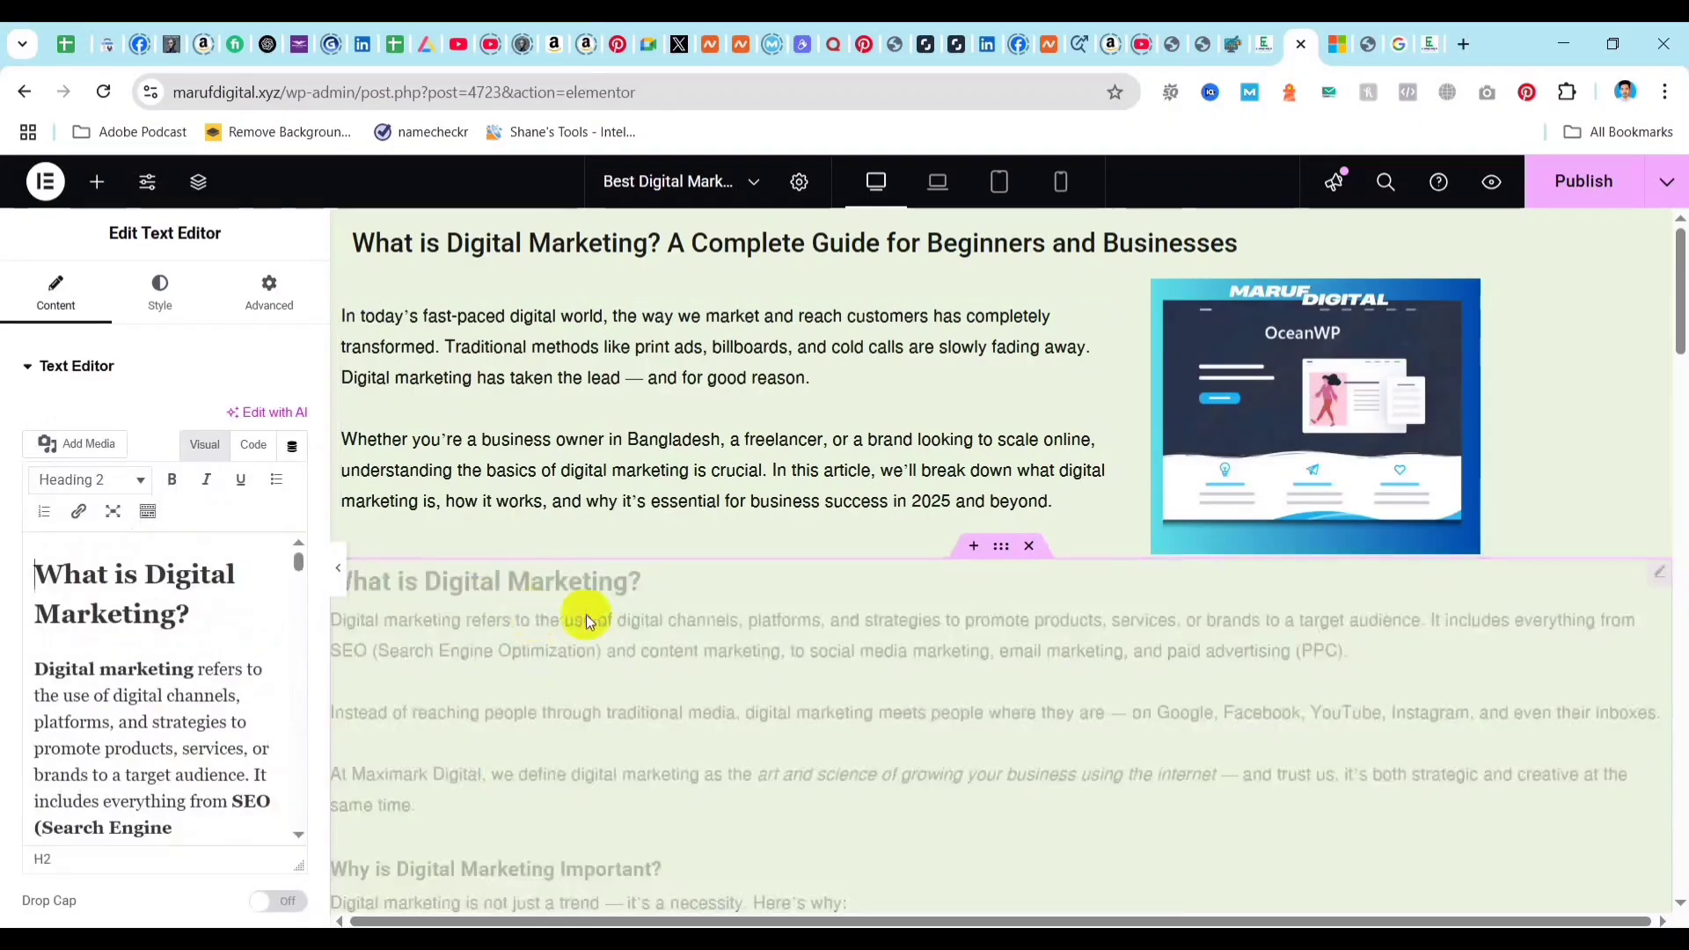
pyautogui.click(1001, 547)
pyautogui.click(1659, 576)
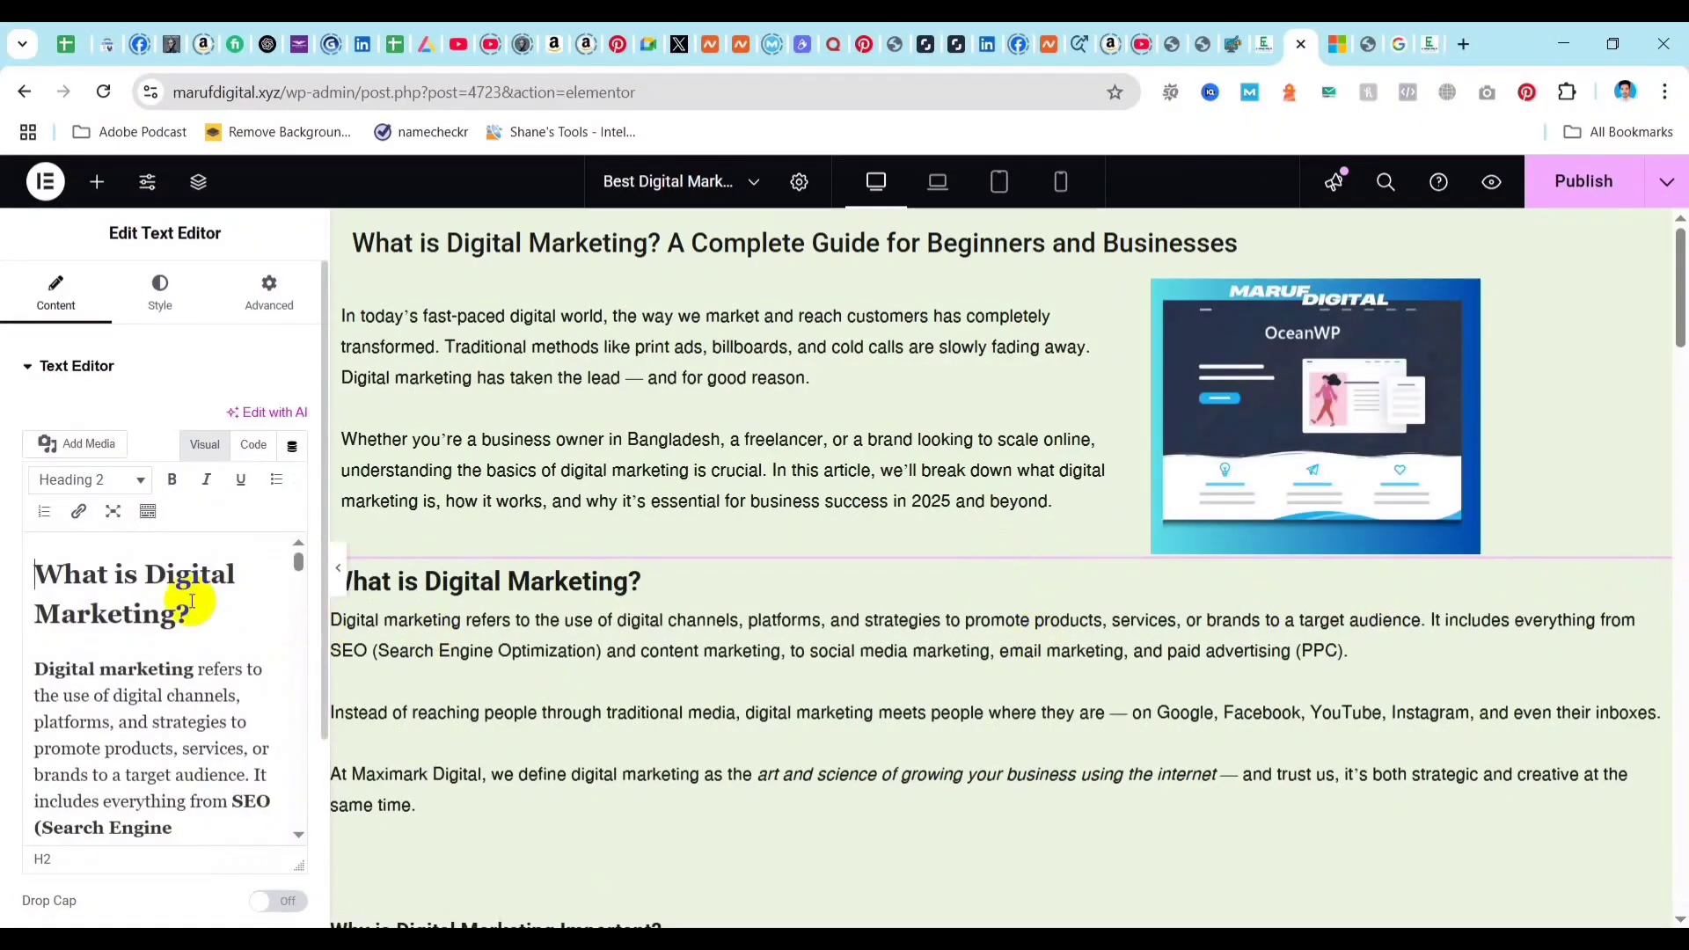
pyautogui.click(269, 292)
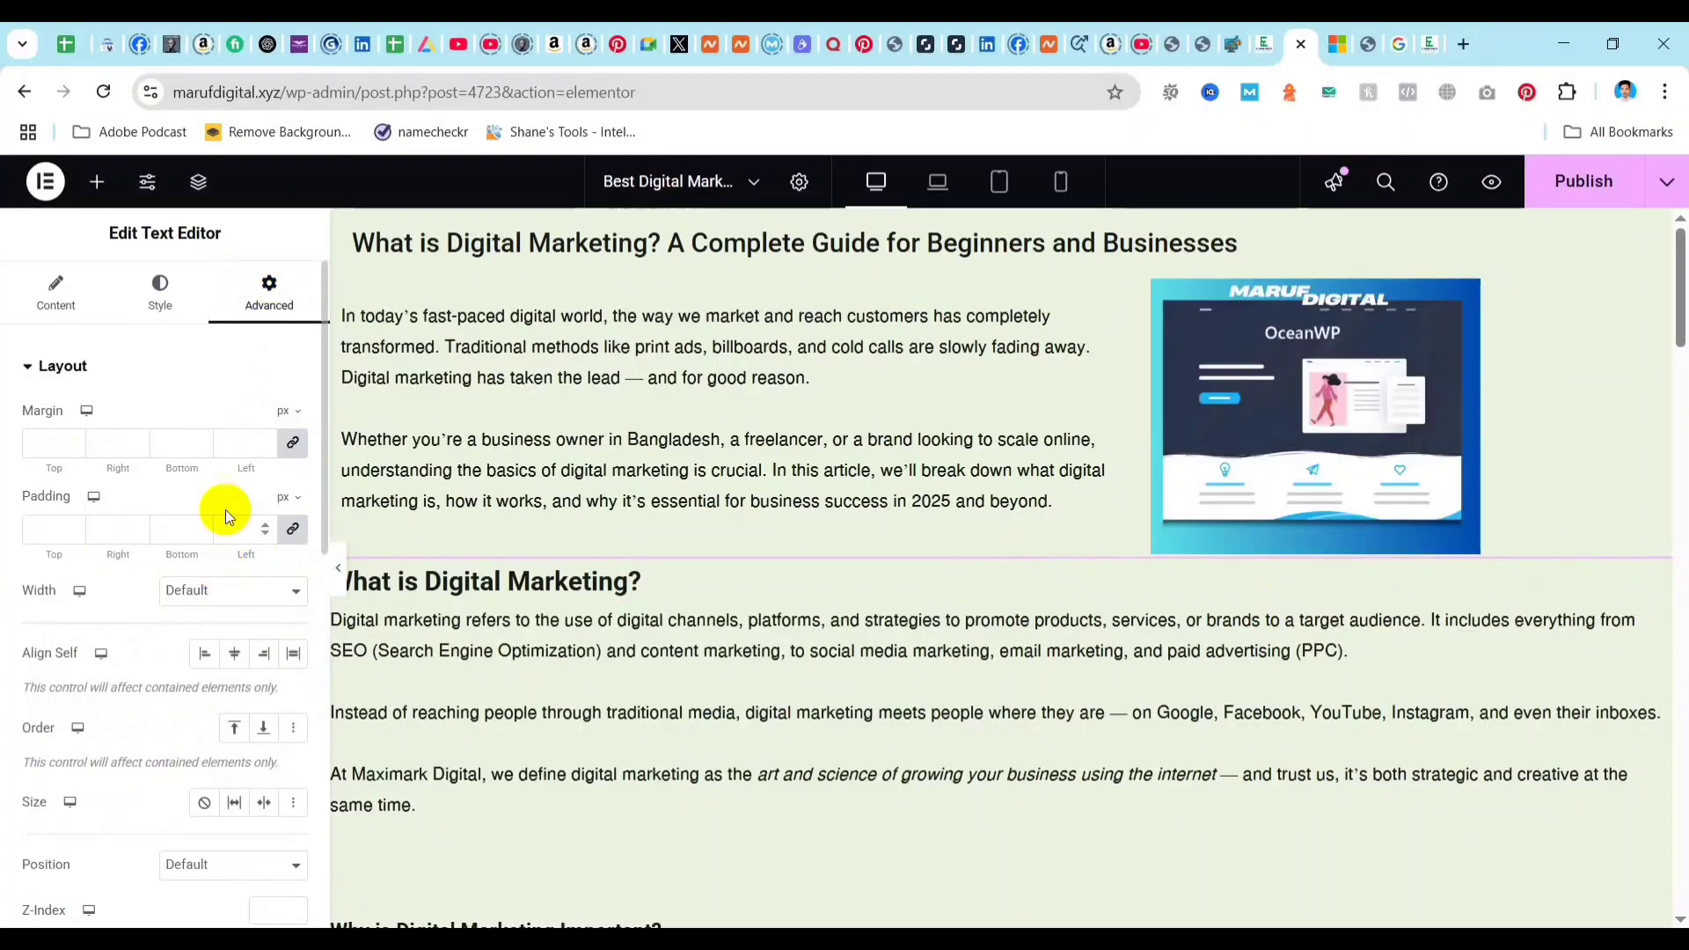
pyautogui.write('10')
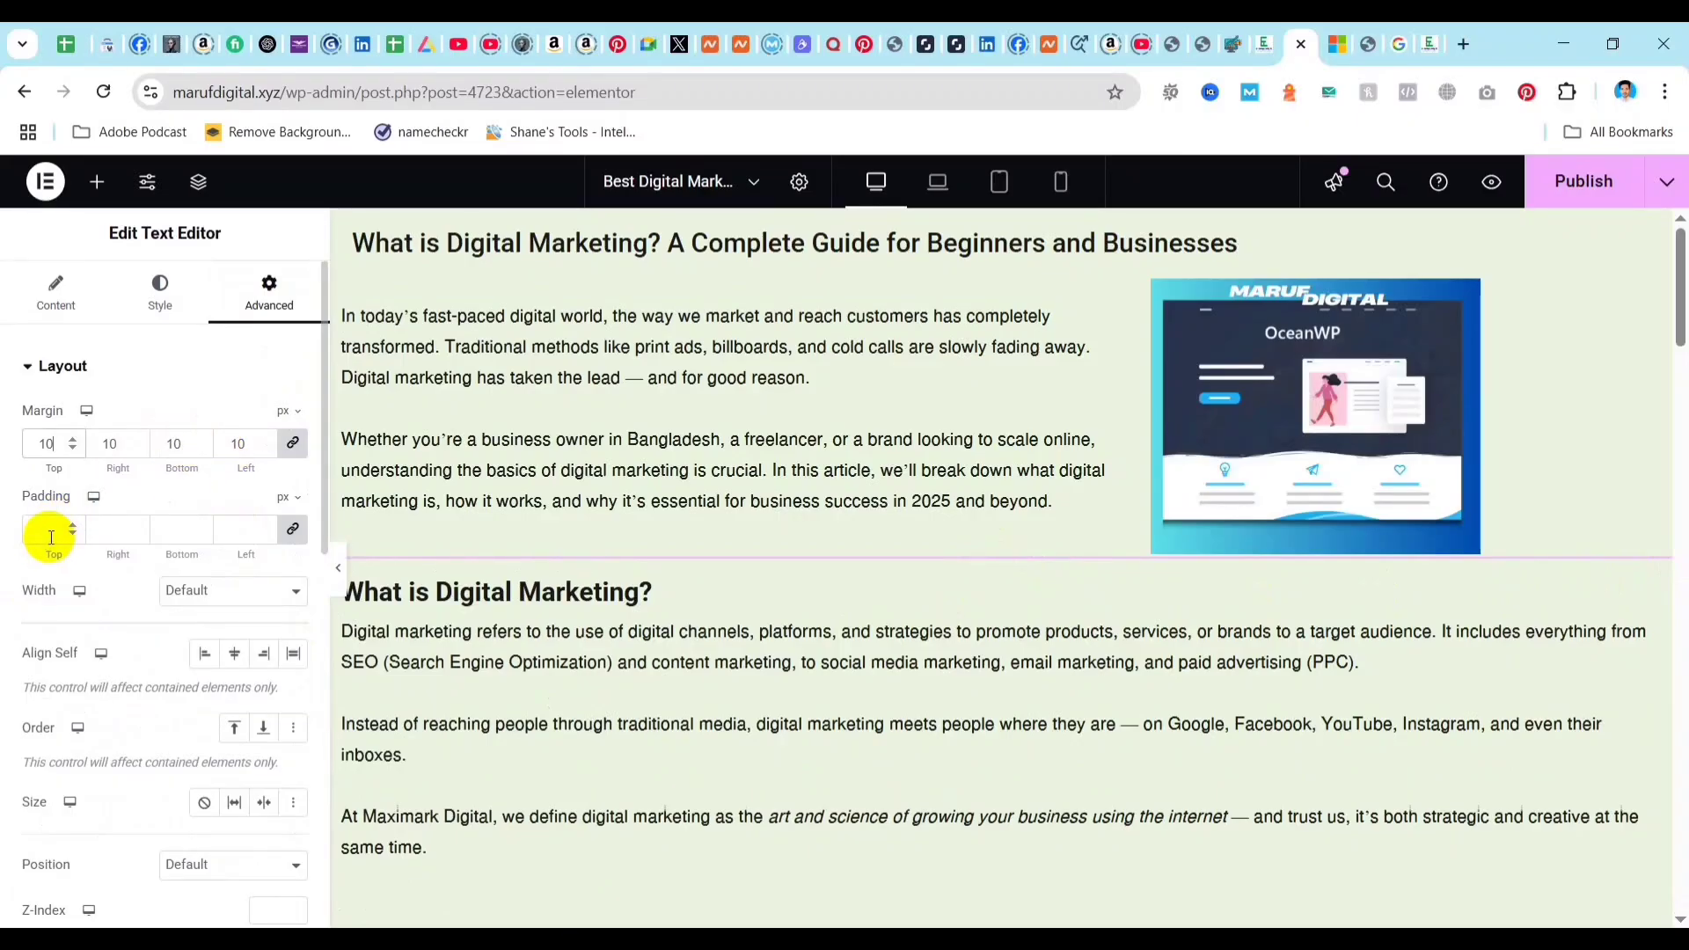
# Set the main body text widget's padding to 5 px on all sides and review the article's spacing.
pyautogui.click(244, 536)
pyautogui.write('1')
pyautogui.press('BackSpace')
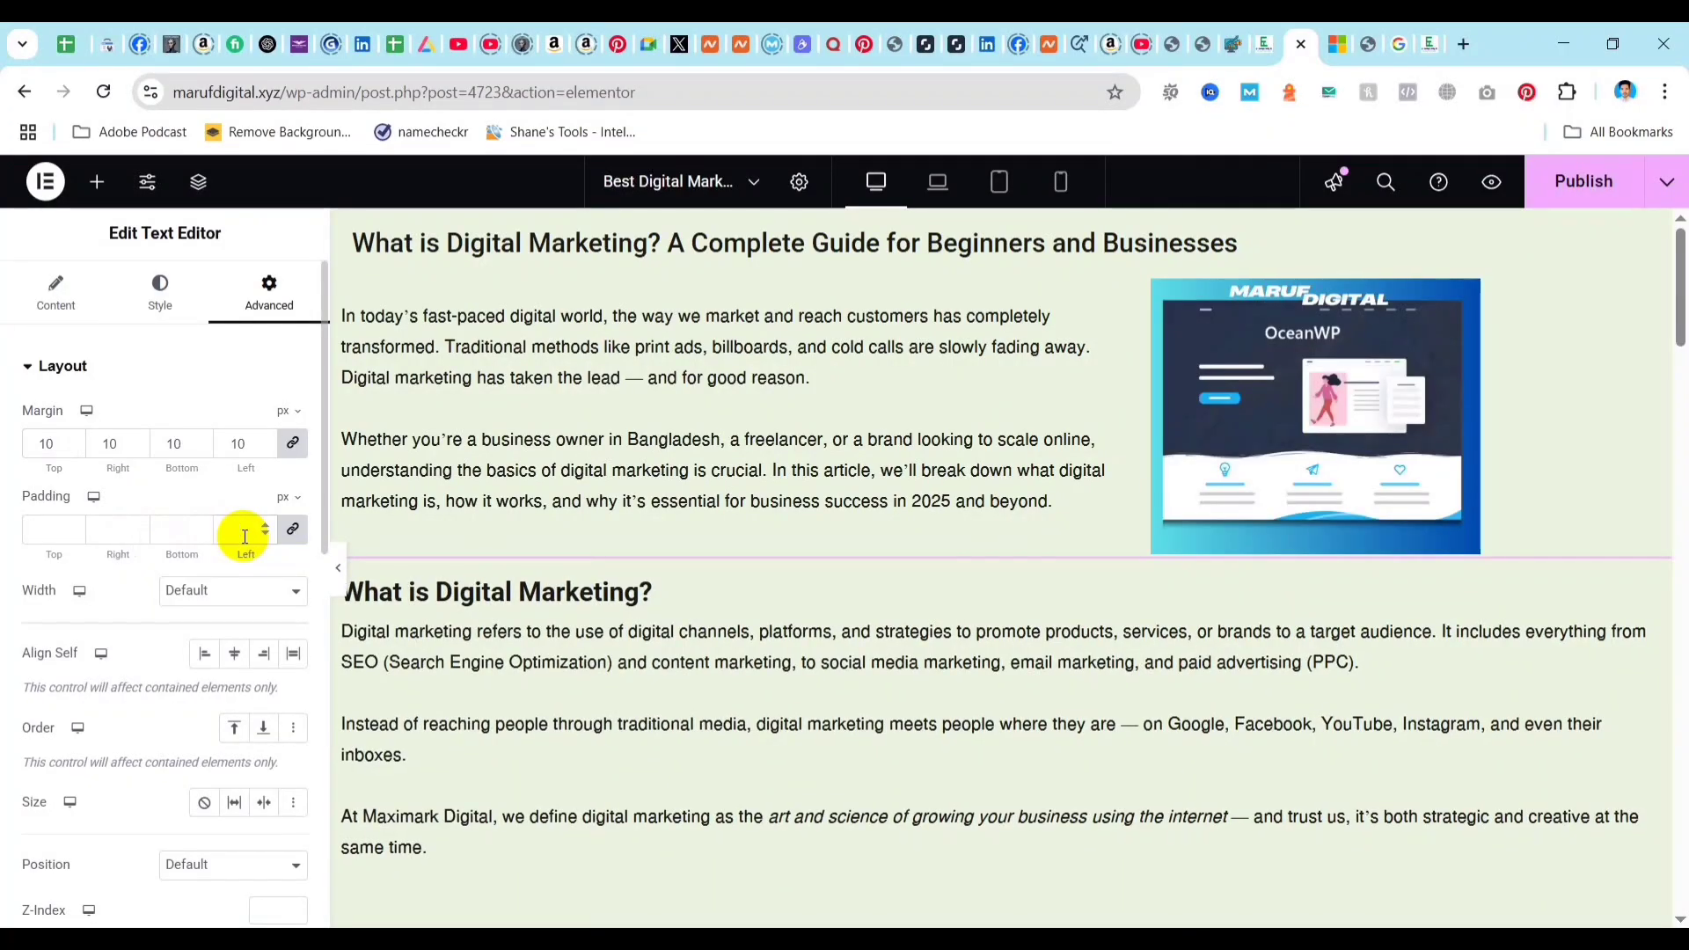
pyautogui.write('5')
pyautogui.scroll(-4, 626, 625)
pyautogui.scroll(-10, 626, 625)
pyautogui.scroll(-5, 969, 580)
pyautogui.scroll(20, 973, 581)
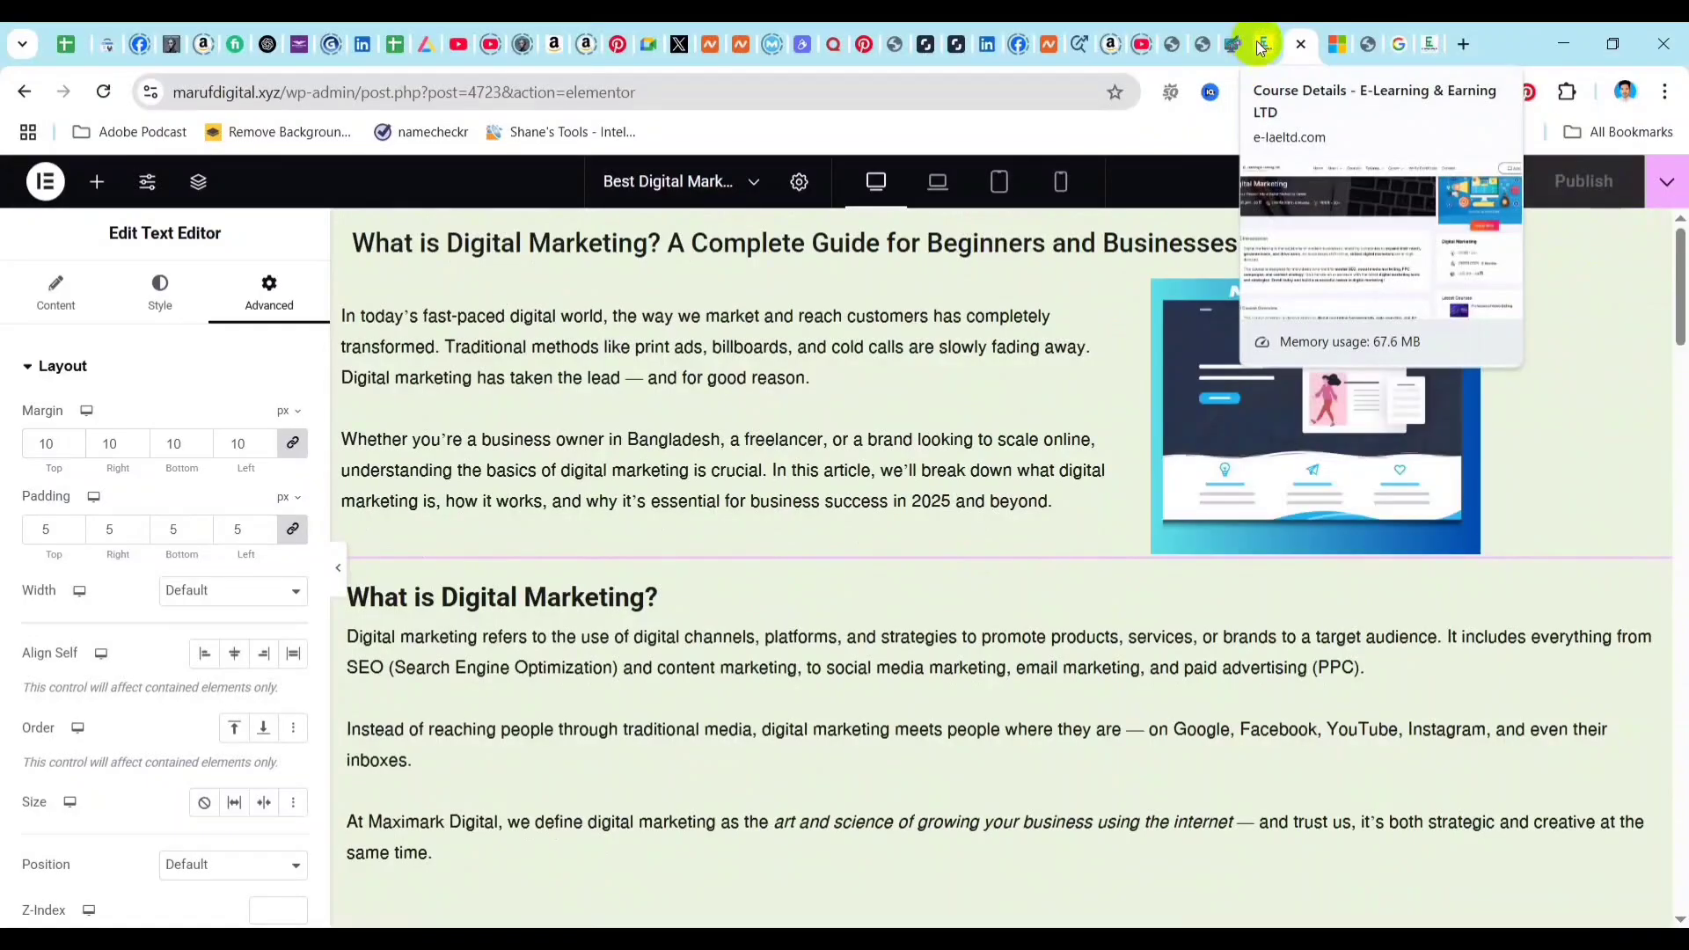
# Check the earlier version of the digital marketing post, return to the current one and view its live page.
pyautogui.click(1233, 42)
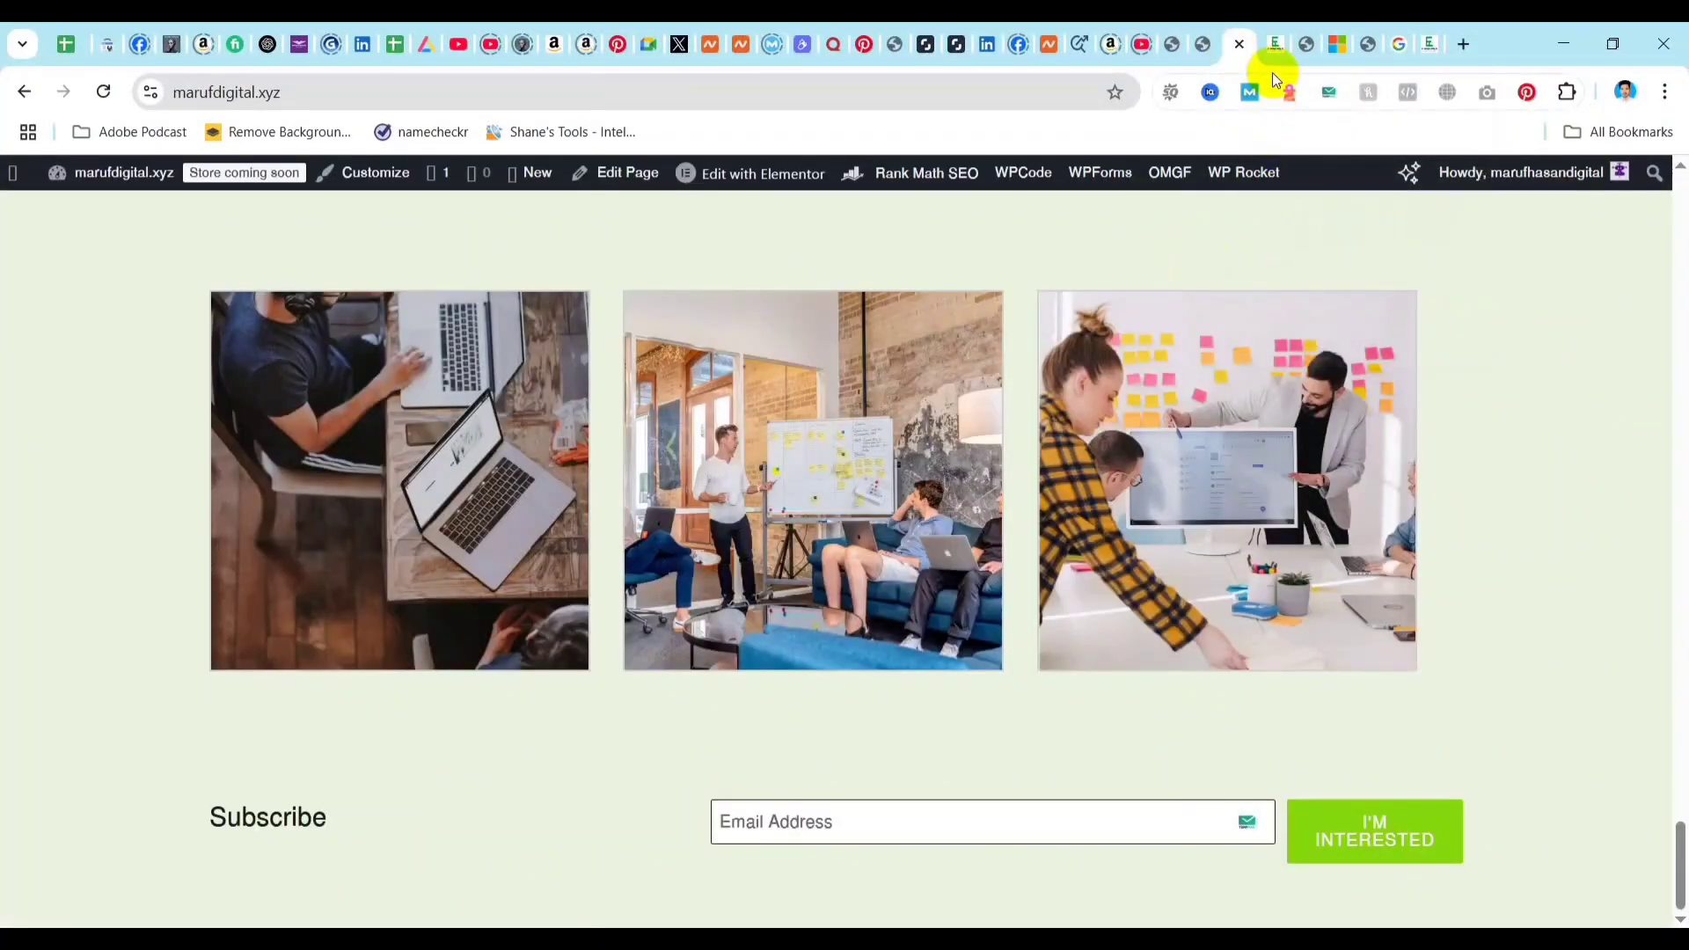
pyautogui.click(1273, 42)
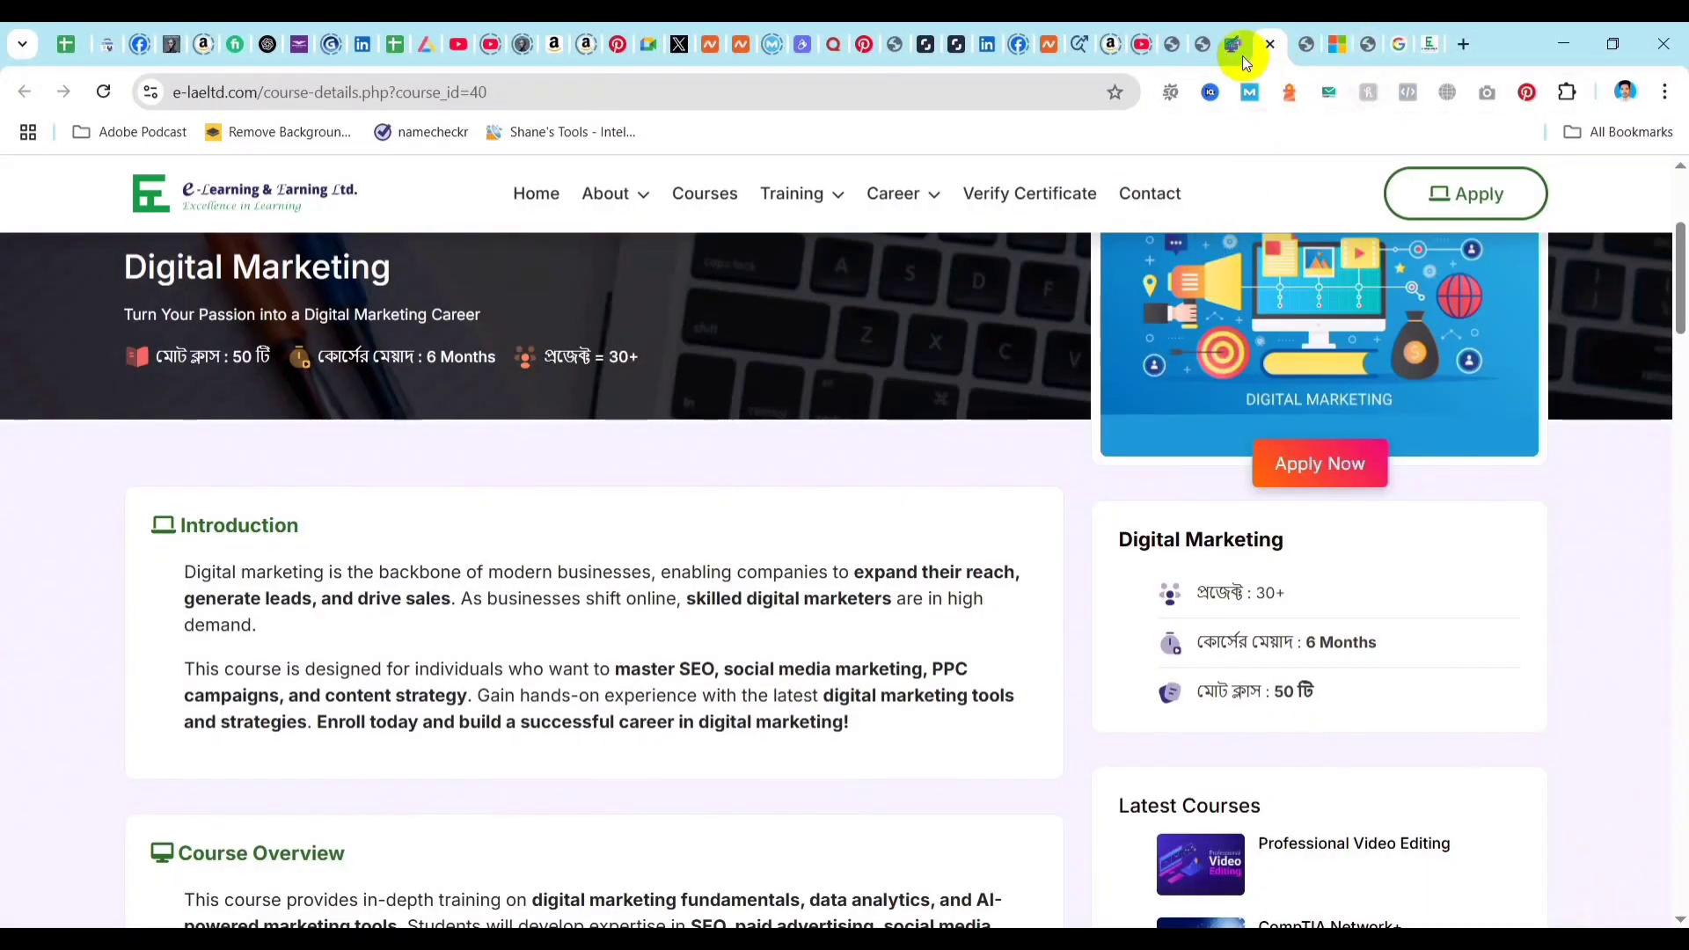
pyautogui.click(1202, 44)
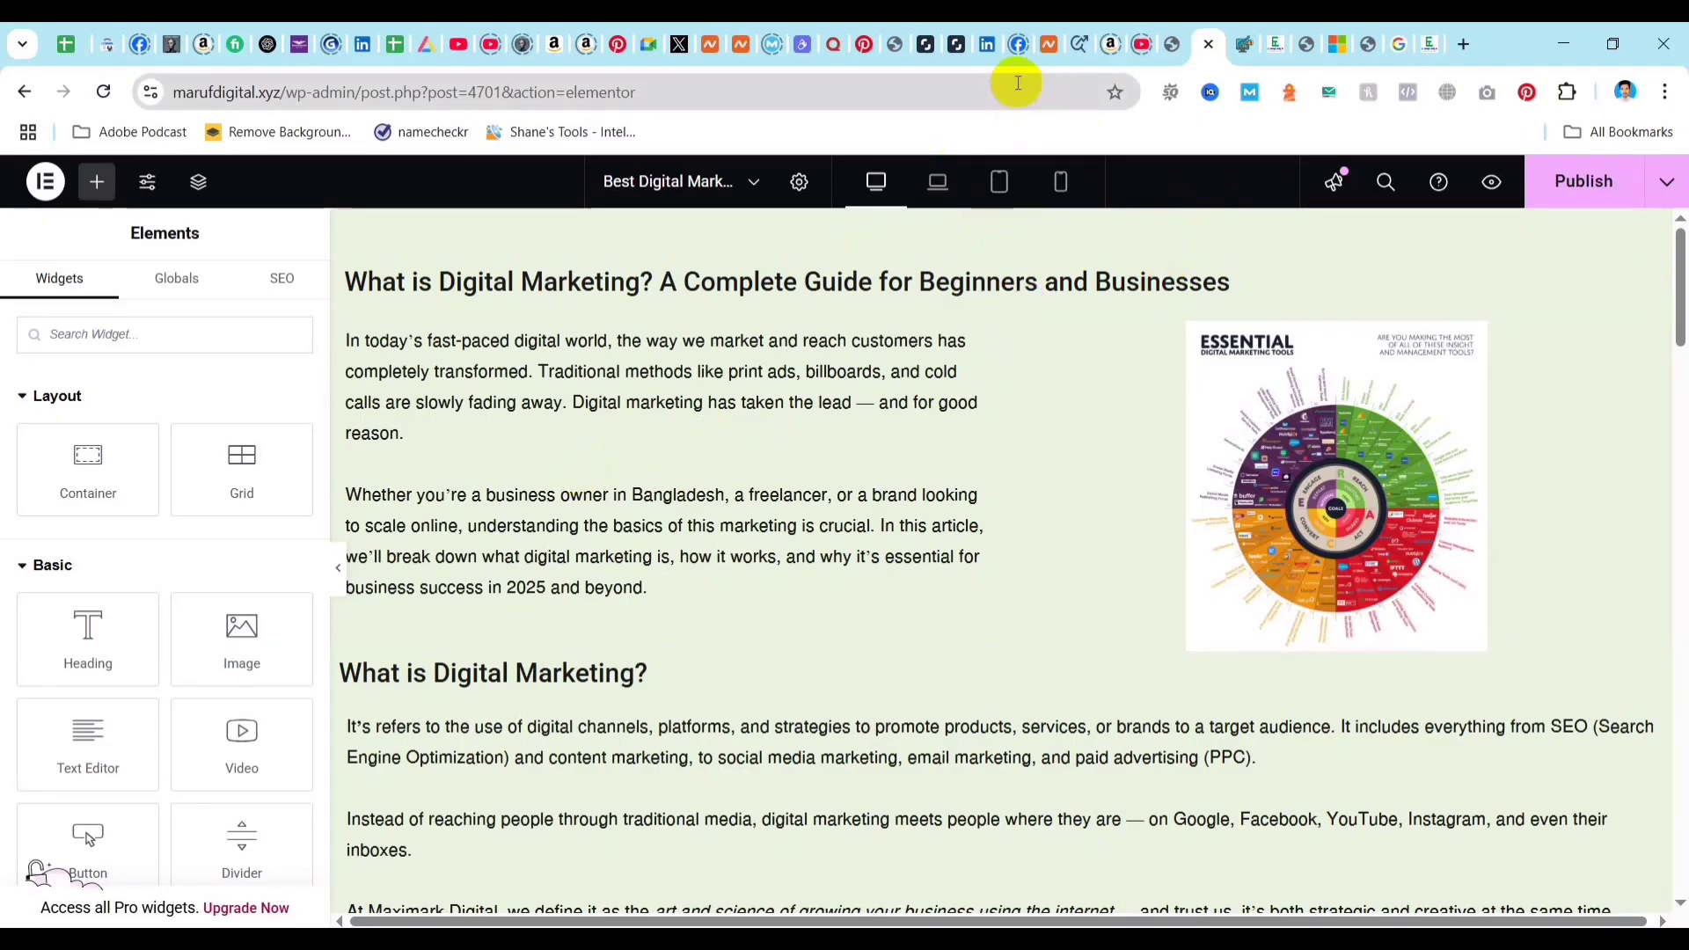
pyautogui.click(1308, 48)
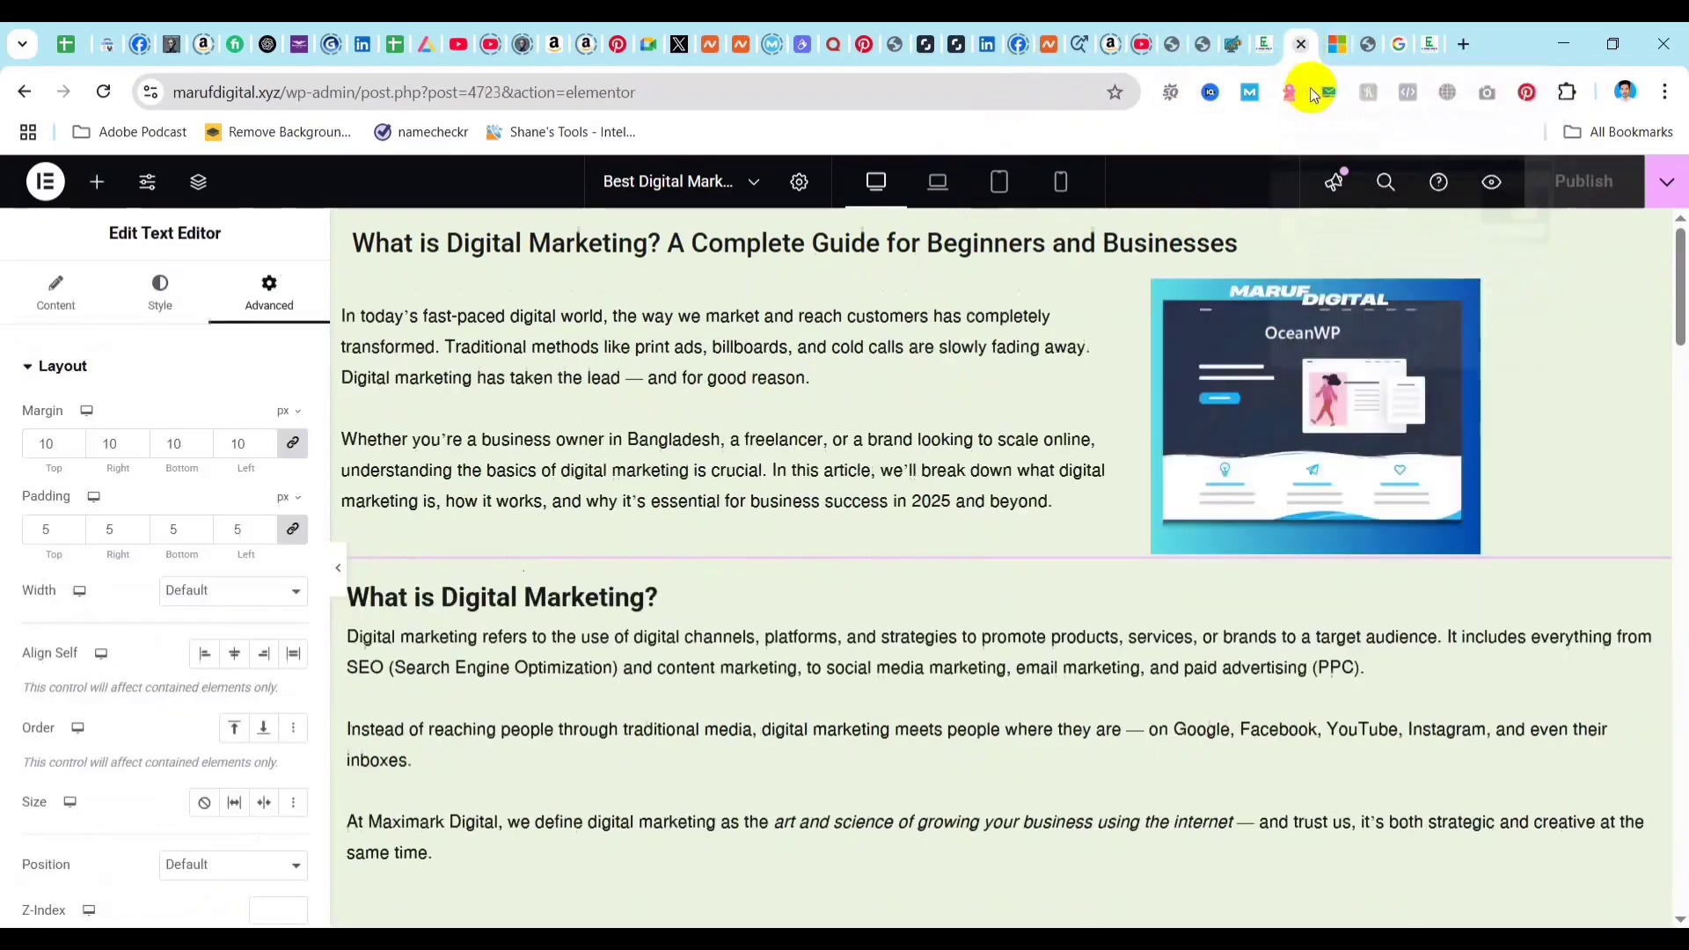
pyautogui.click(1667, 182)
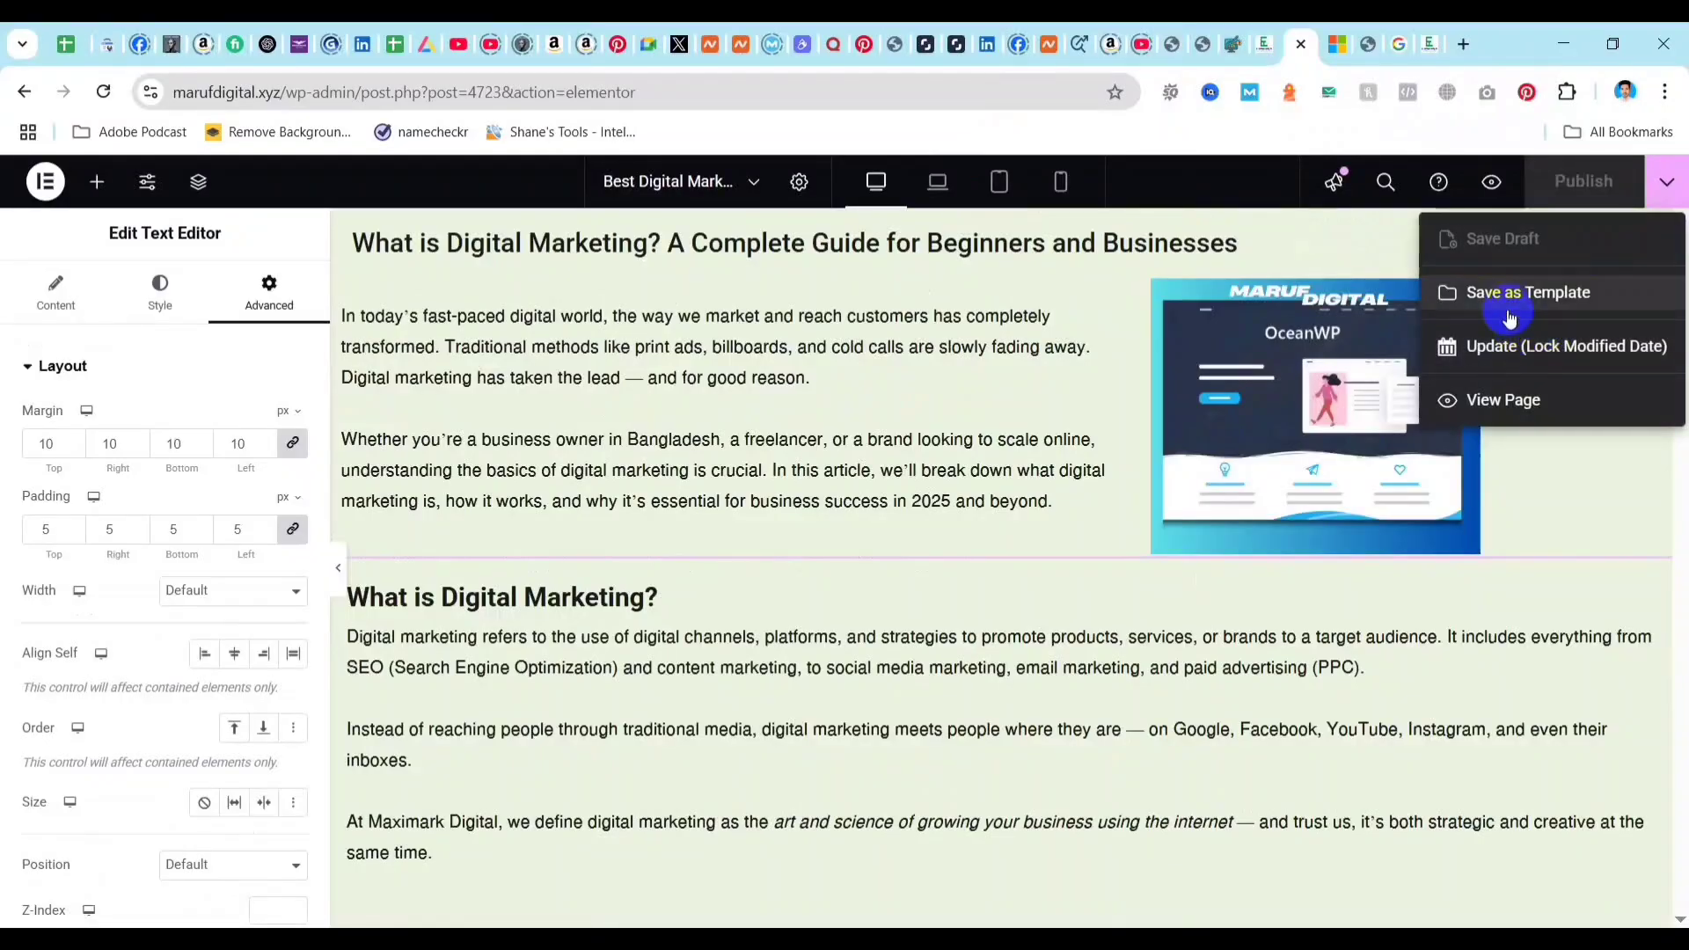
pyautogui.click(1506, 399)
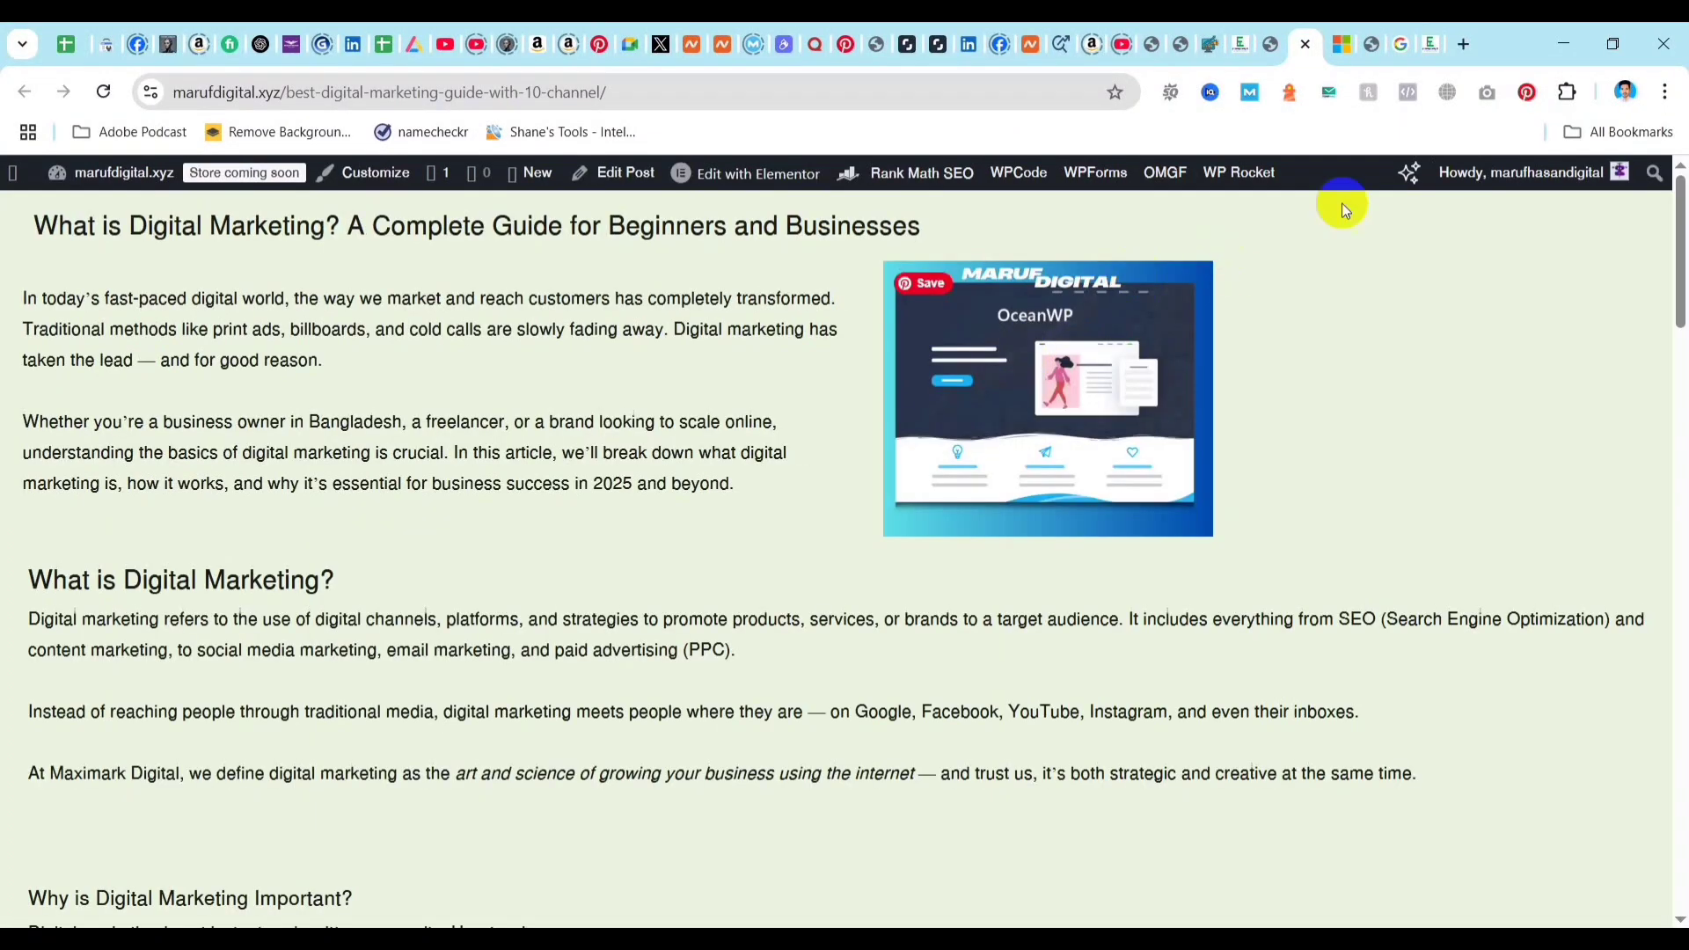
# Open the post's Rank Math settings in the WordPress editor and add "Digital Marketing" as the focus keyword.
pyautogui.click(627, 176)
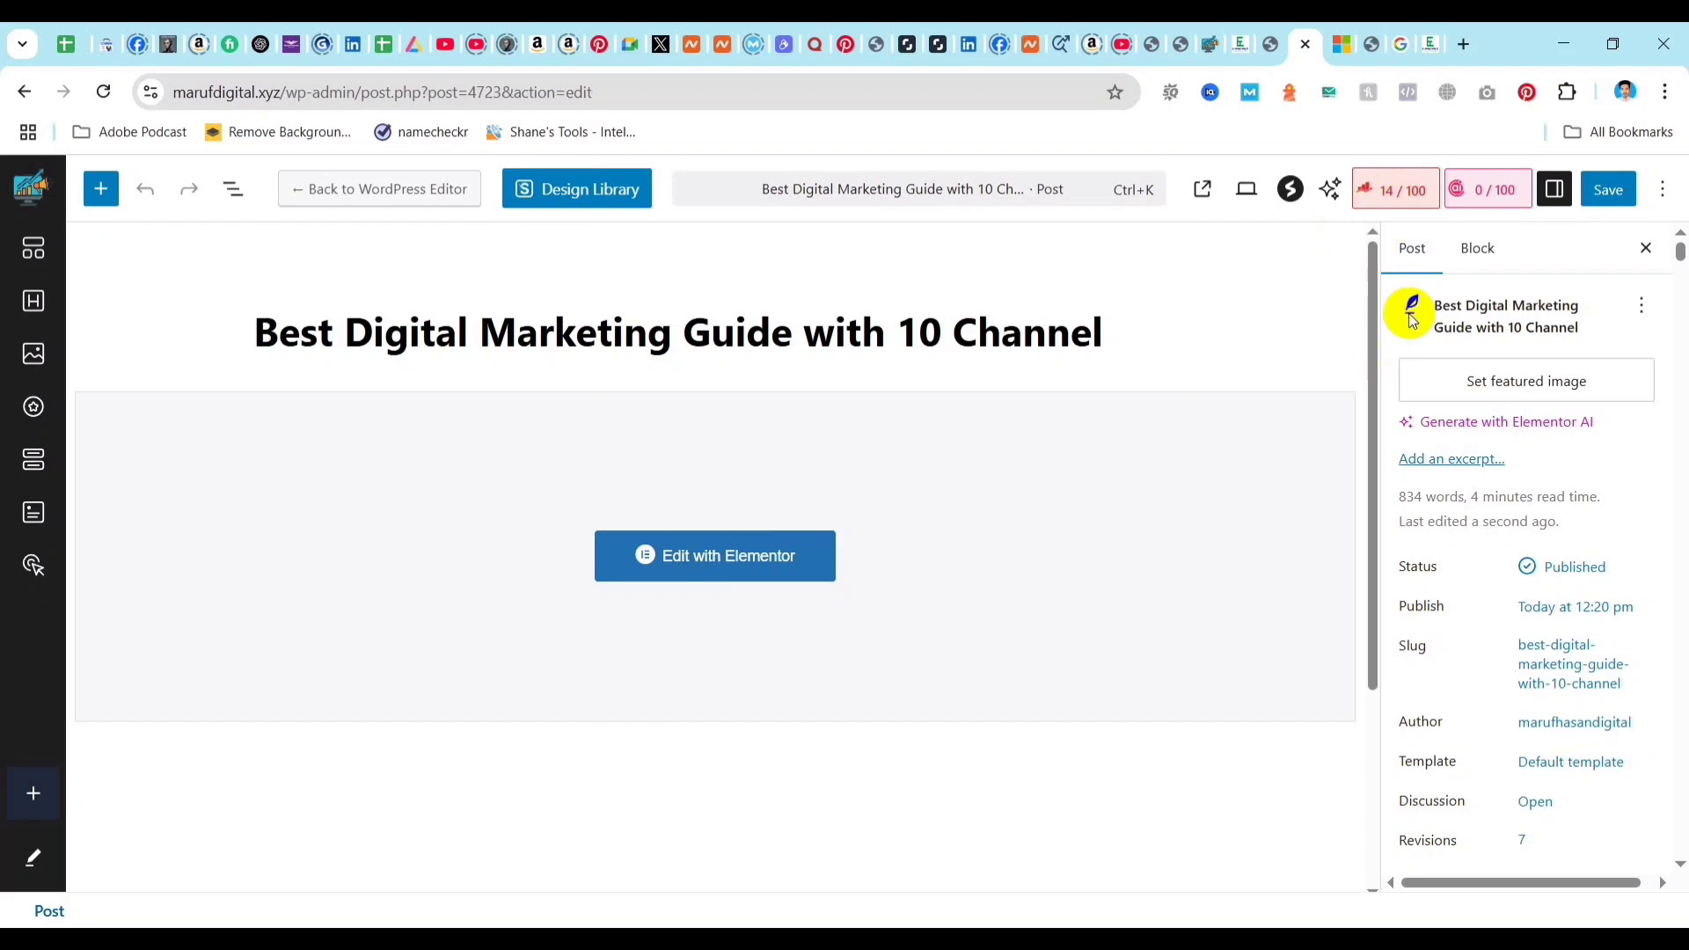
pyautogui.click(1398, 197)
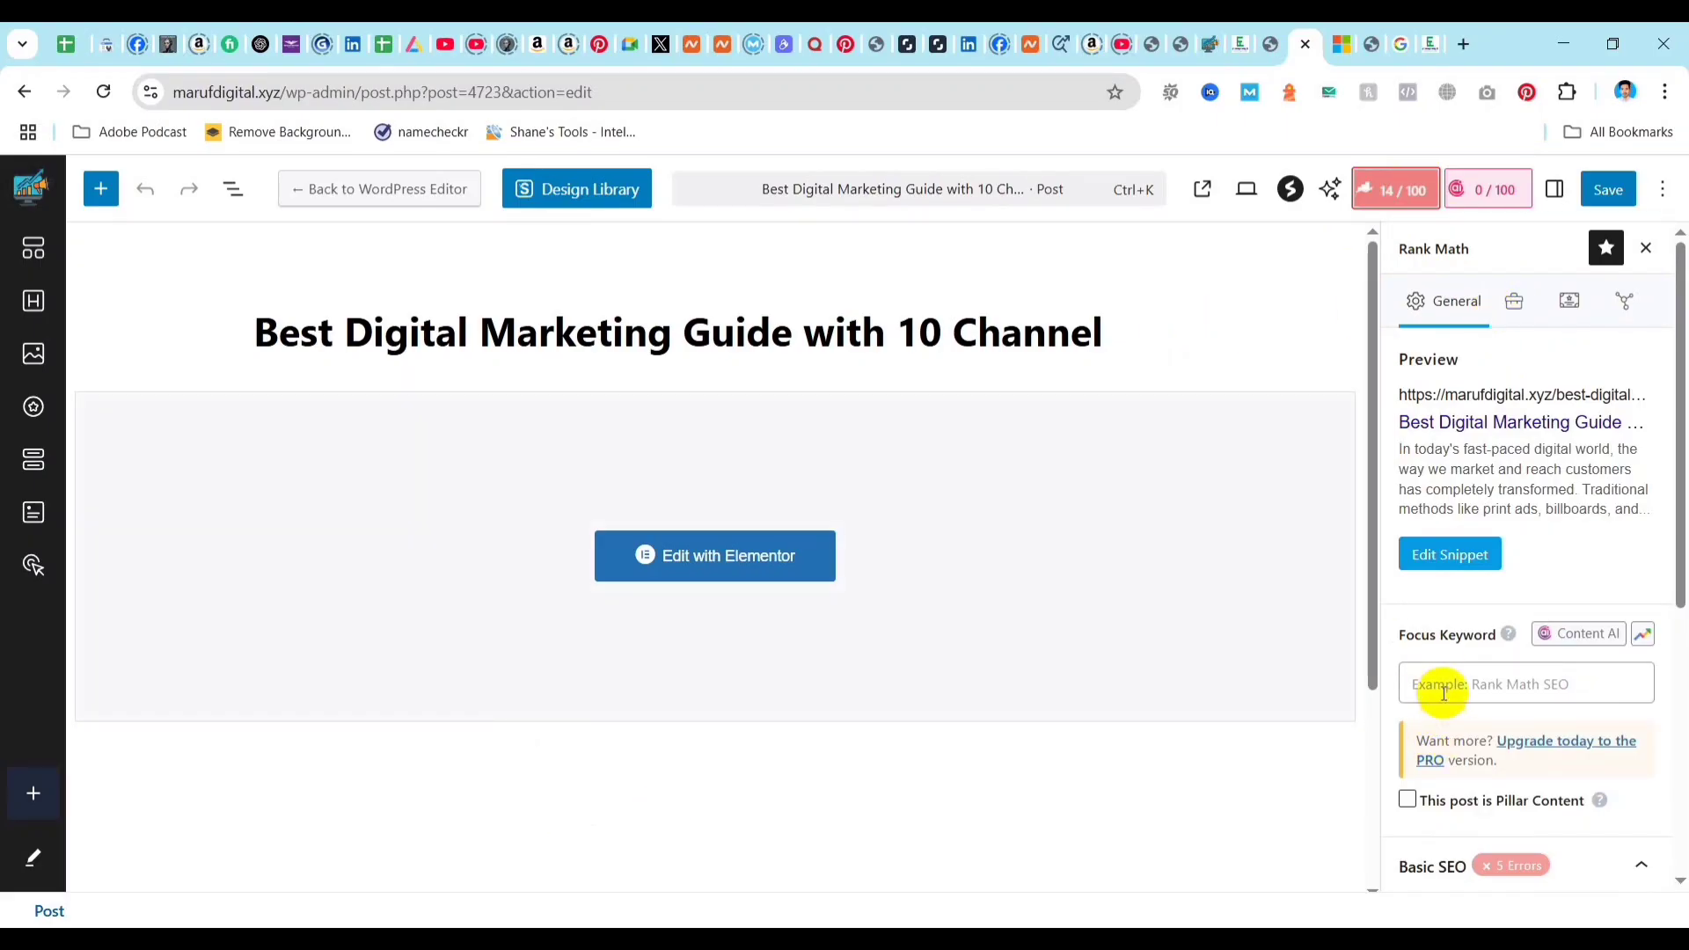
pyautogui.scroll(-1, 1447, 642)
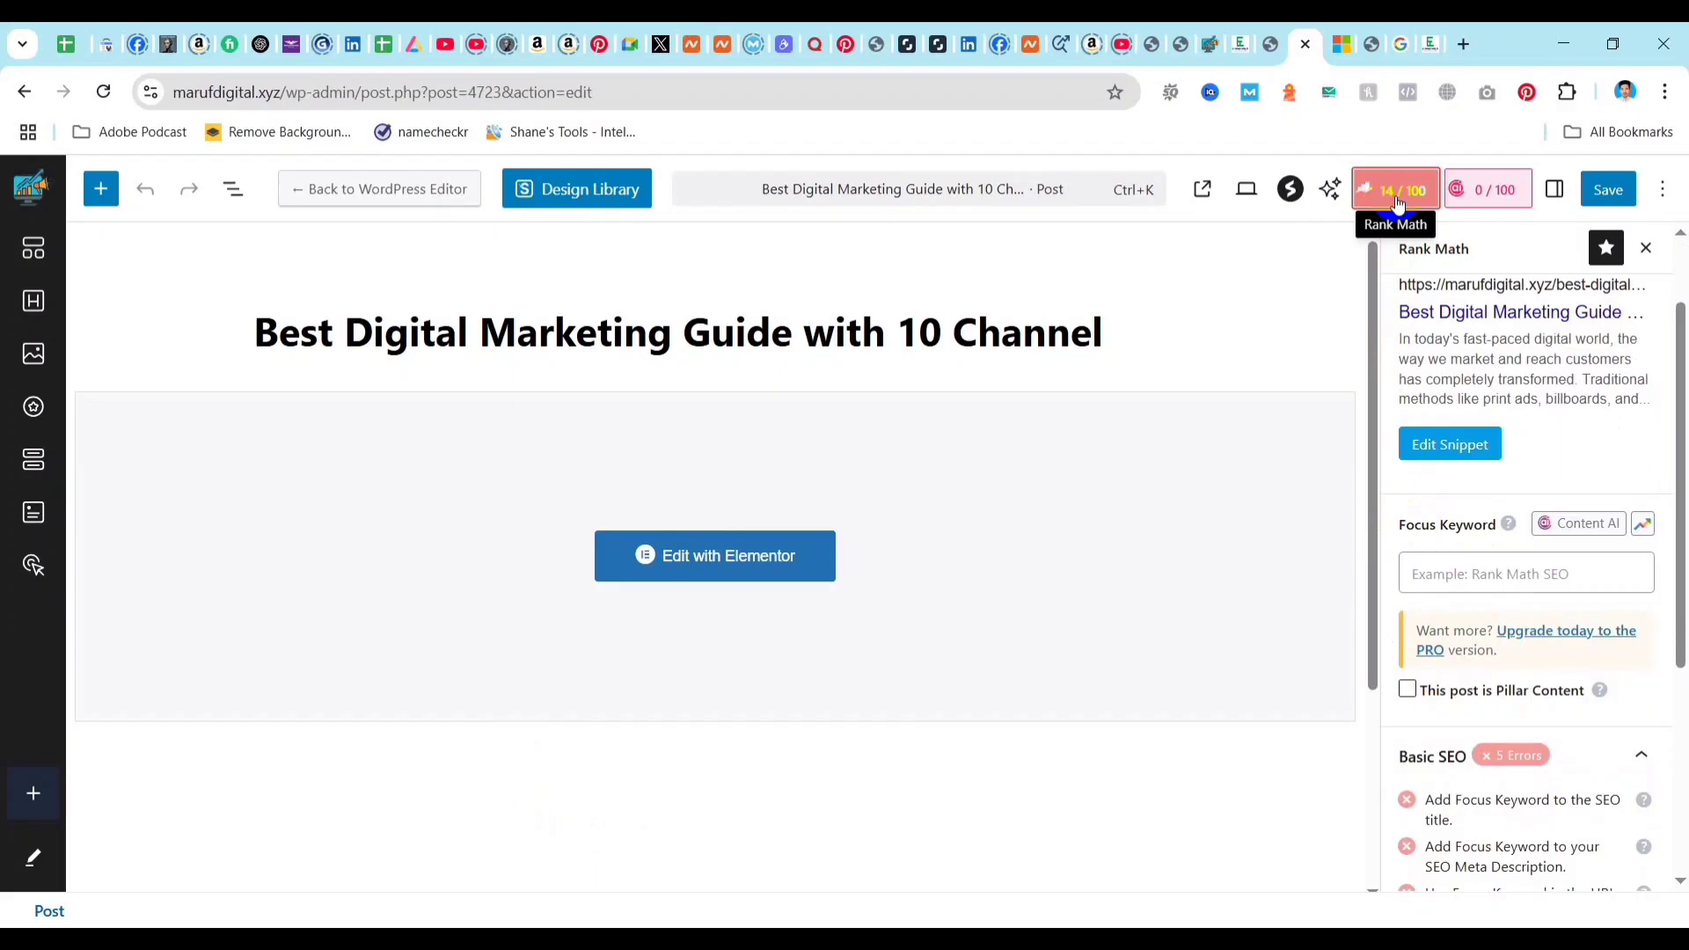
pyautogui.click(1450, 579)
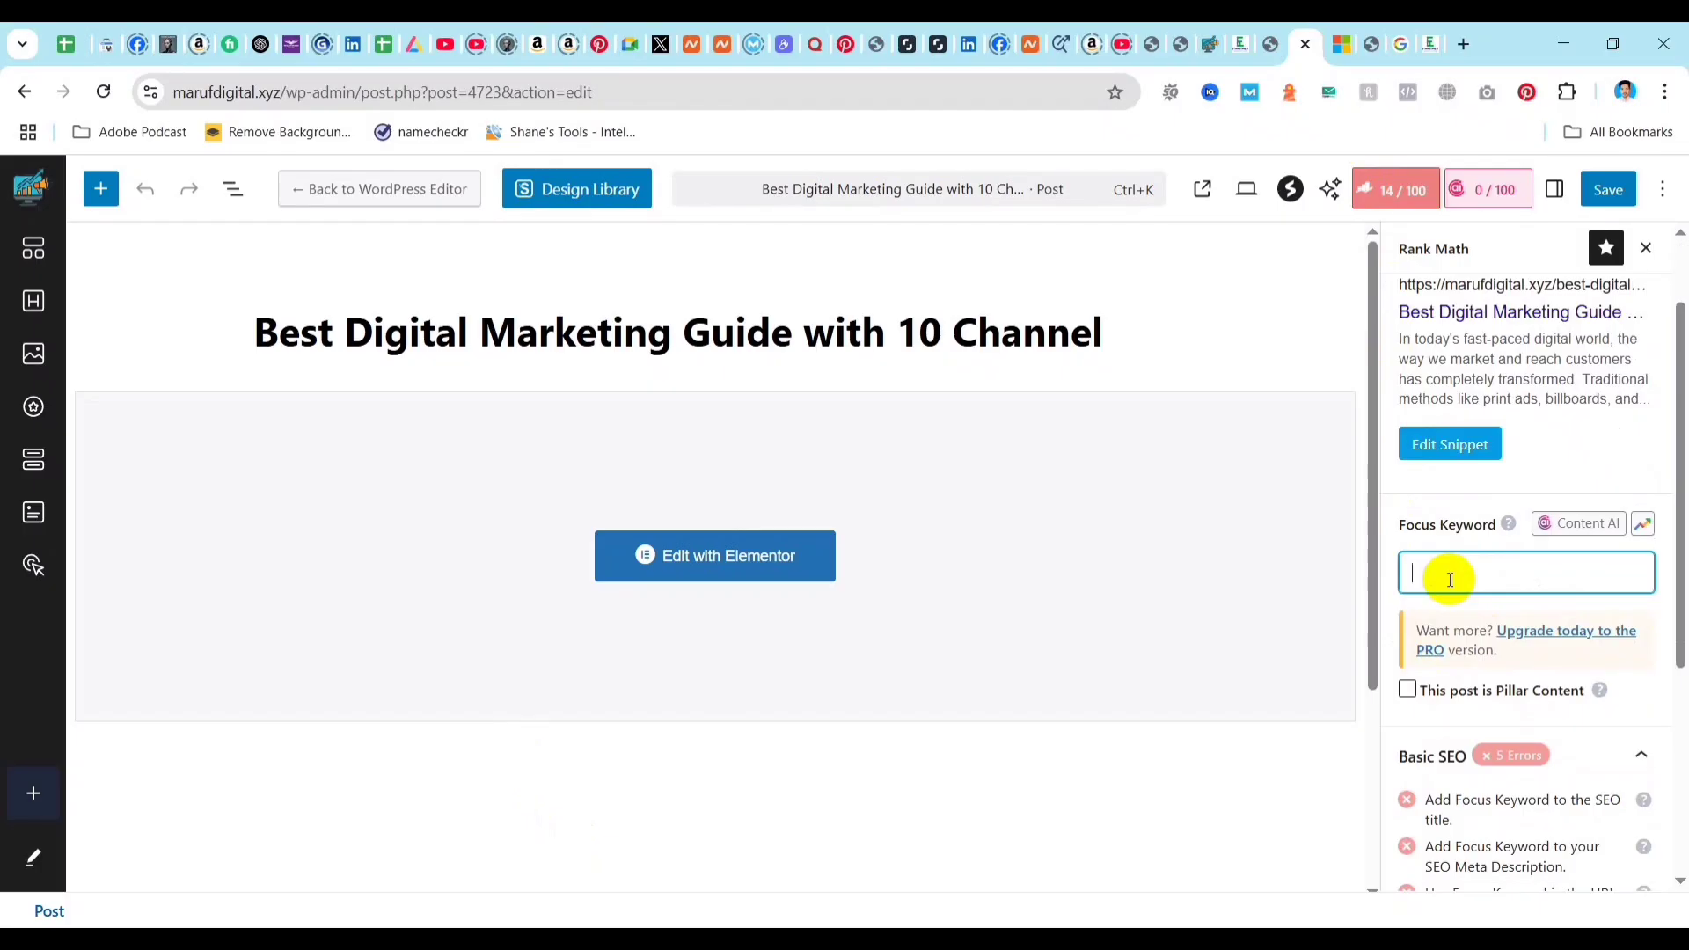
pyautogui.write('Digital Marketing')
pyautogui.press('Return')
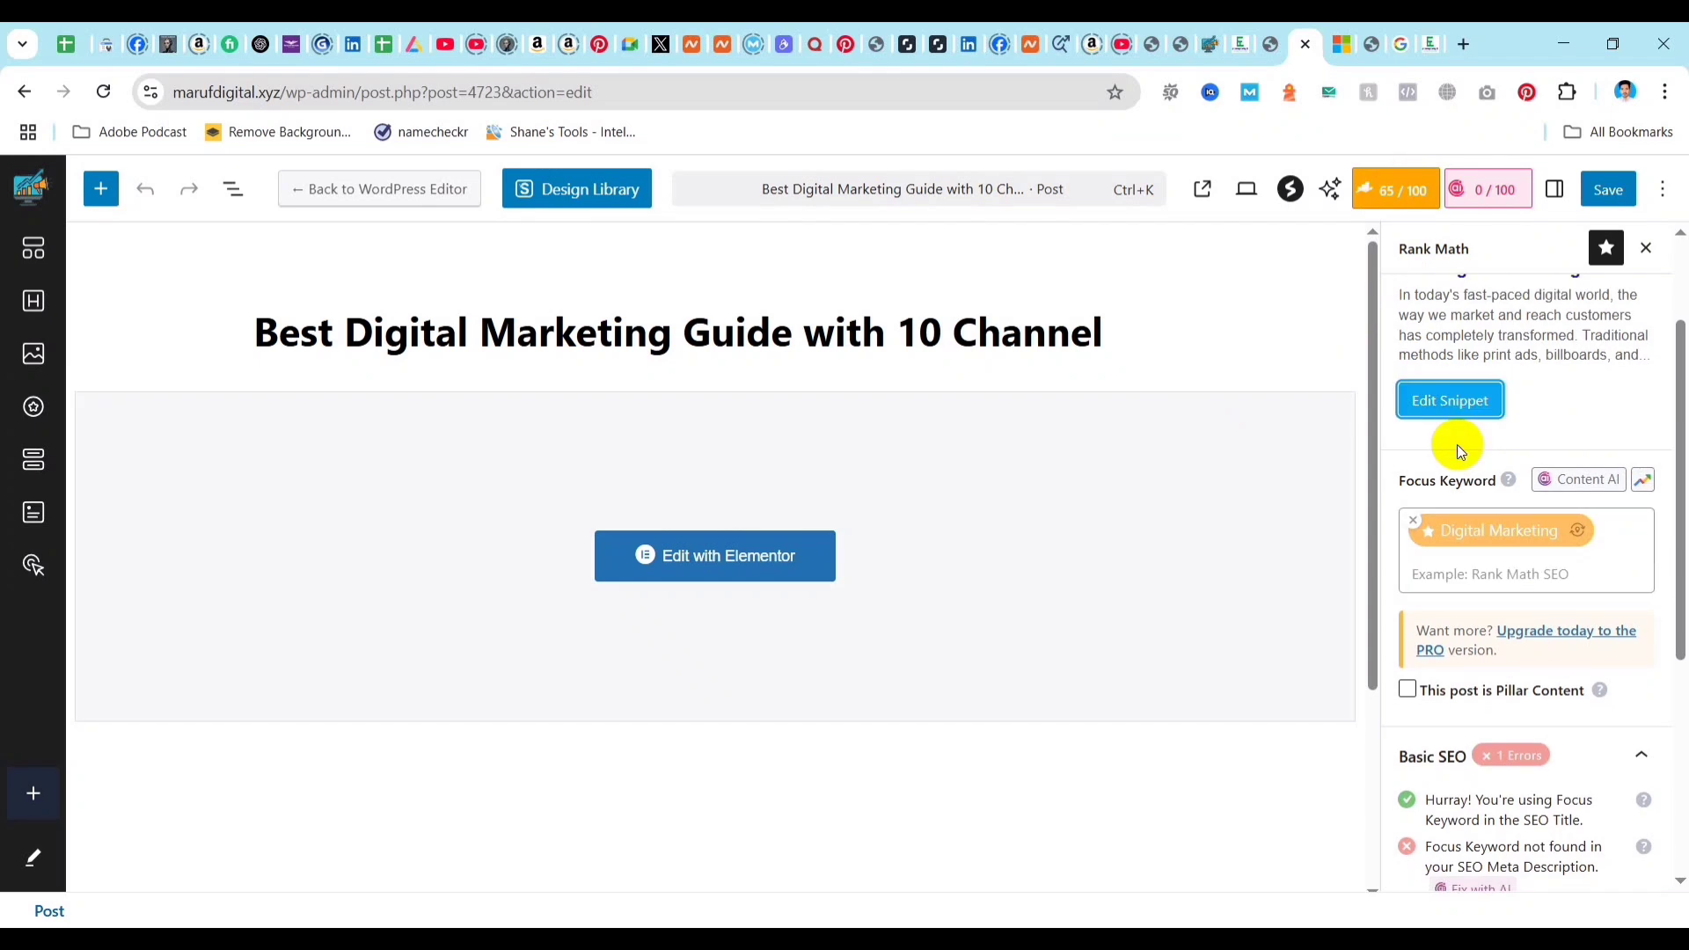
# Open the post's search snippet for editing and place the text cursor after %title% in the SEO title.
pyautogui.click(1474, 402)
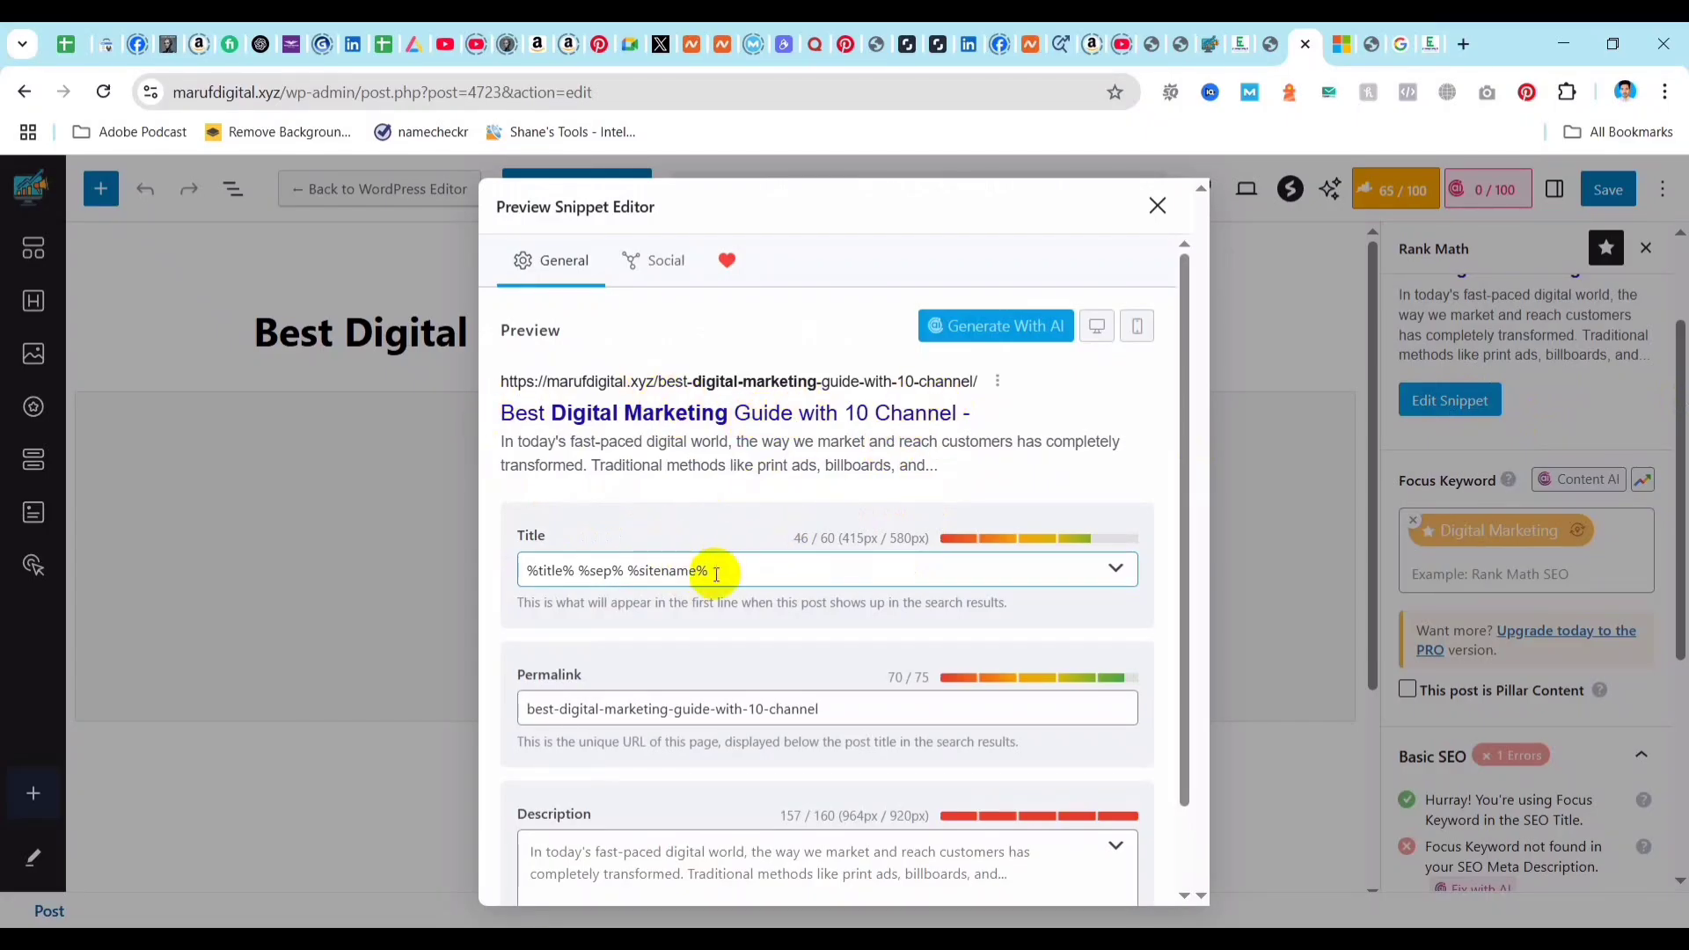
pyautogui.click(621, 572)
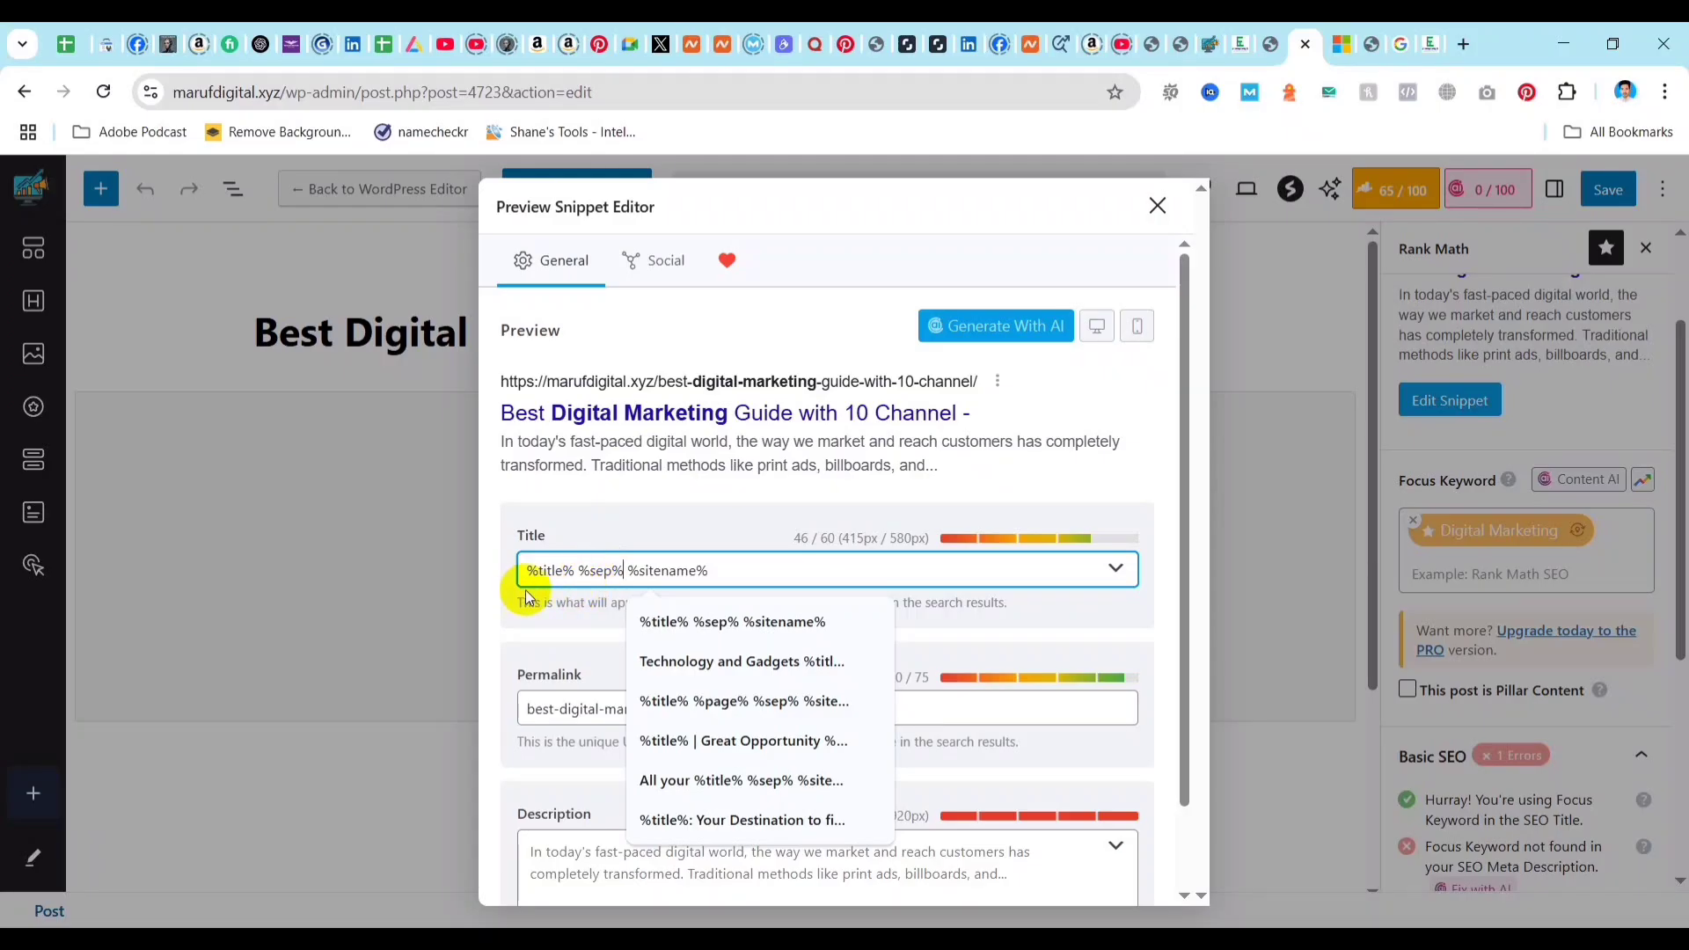
pyautogui.moveTo(574, 572); pyautogui.dragTo(528, 574)
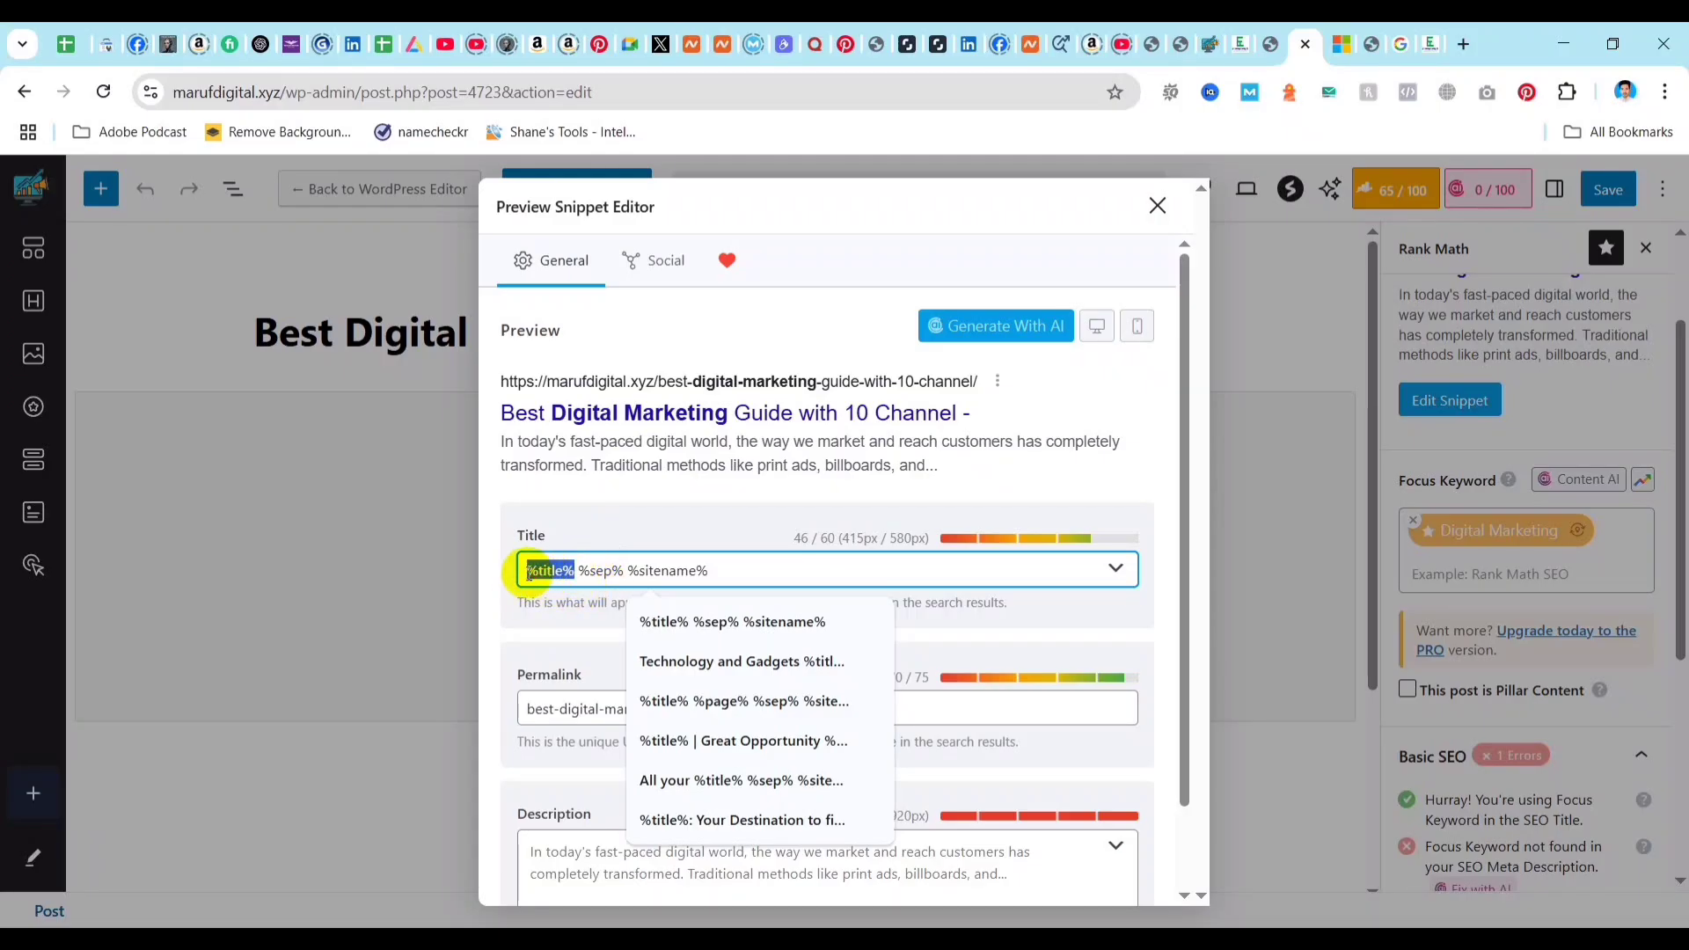
pyautogui.click(575, 572)
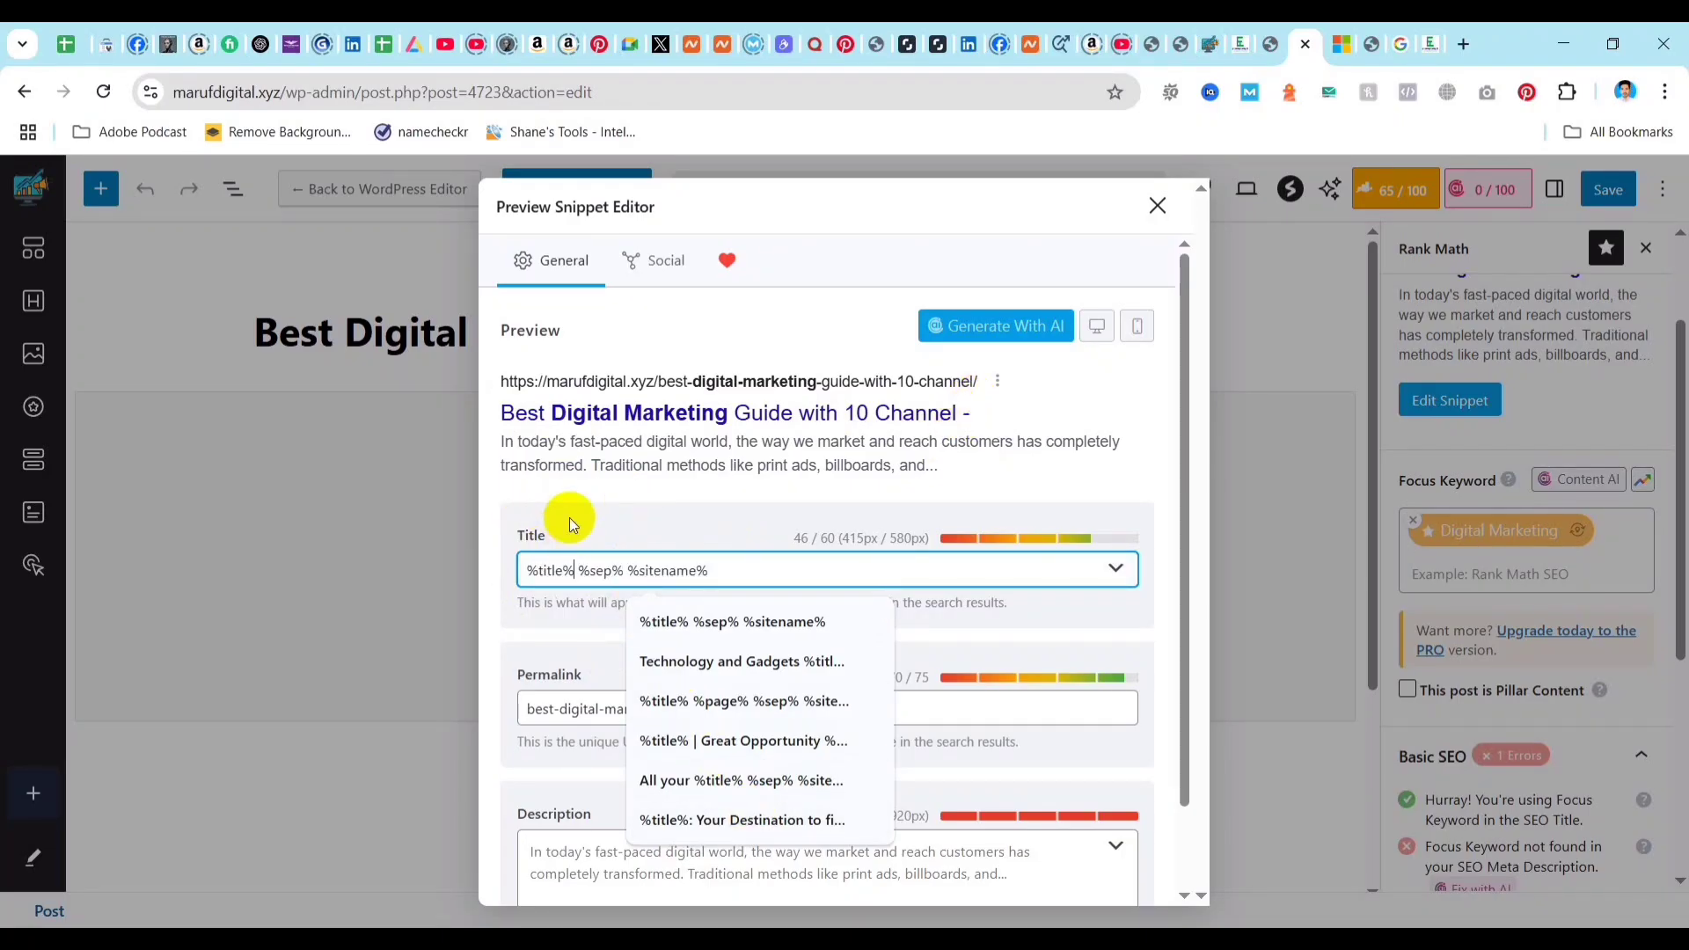
# Try adding "by" and the author's first name after %title% in the SEO title, and remove the addition.
pyautogui.write('by Maruf')
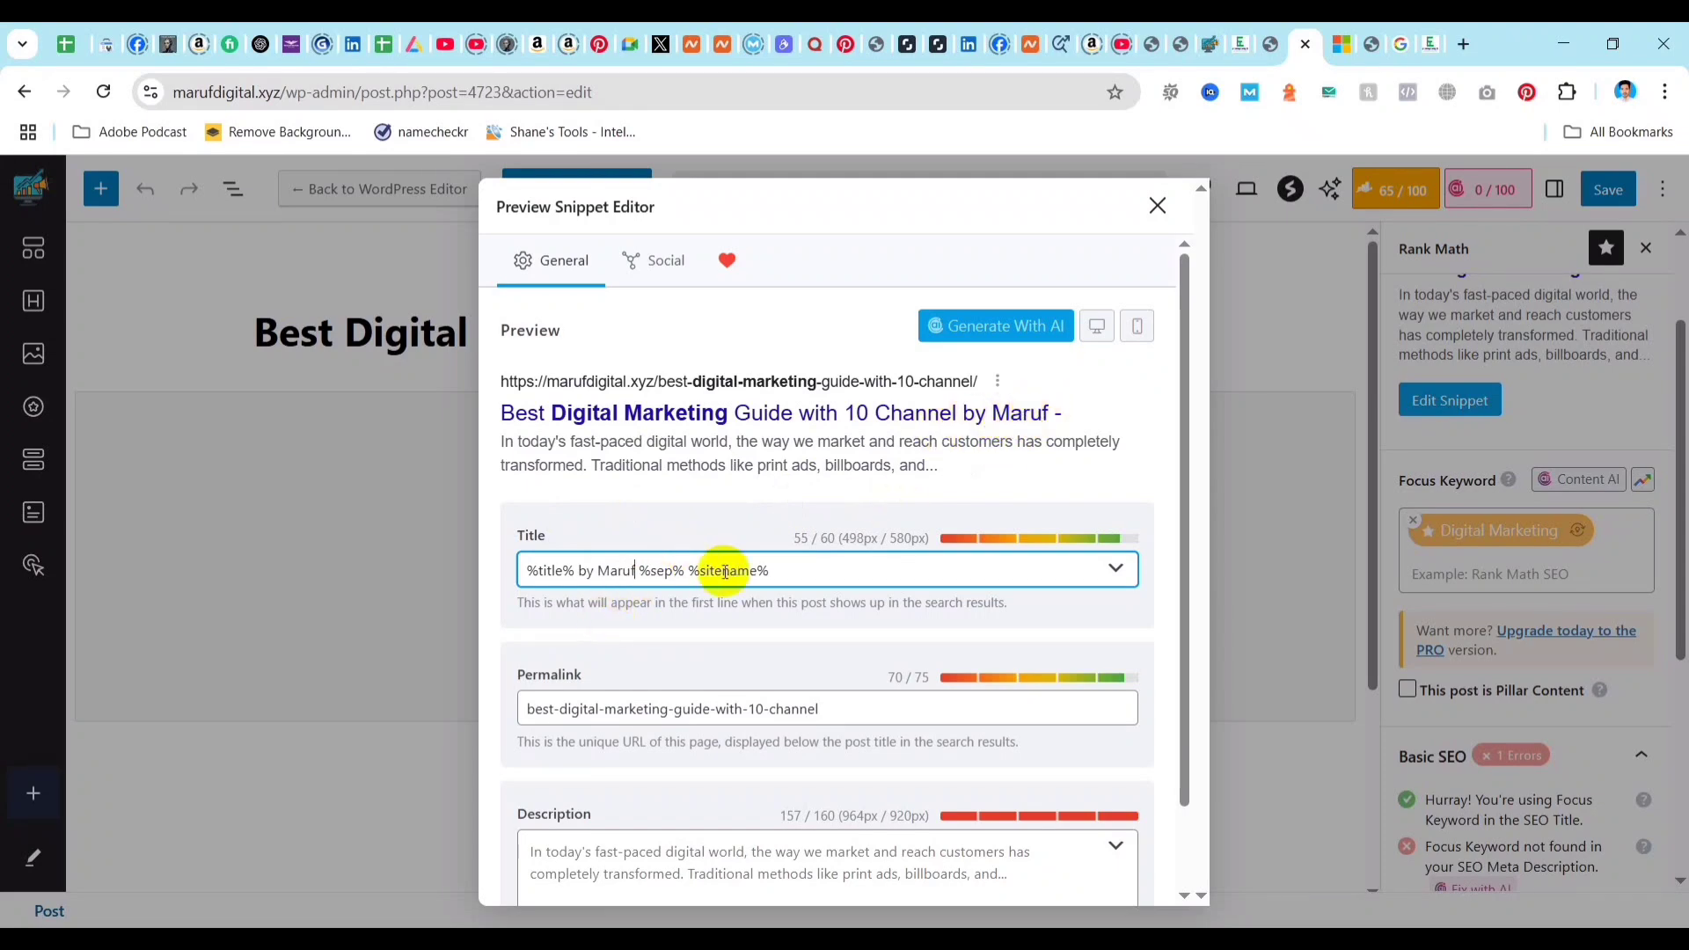
pyautogui.press('BackSpace')
pyautogui.press('BackSpace')
pyautogui.press('BackSpace')
pyautogui.press('BackSpace')
pyautogui.press('BackSpace')
pyautogui.press('BackSpace')
pyautogui.press('BackSpace')
pyautogui.press('BackSpace')
pyautogui.press('BackSpace')
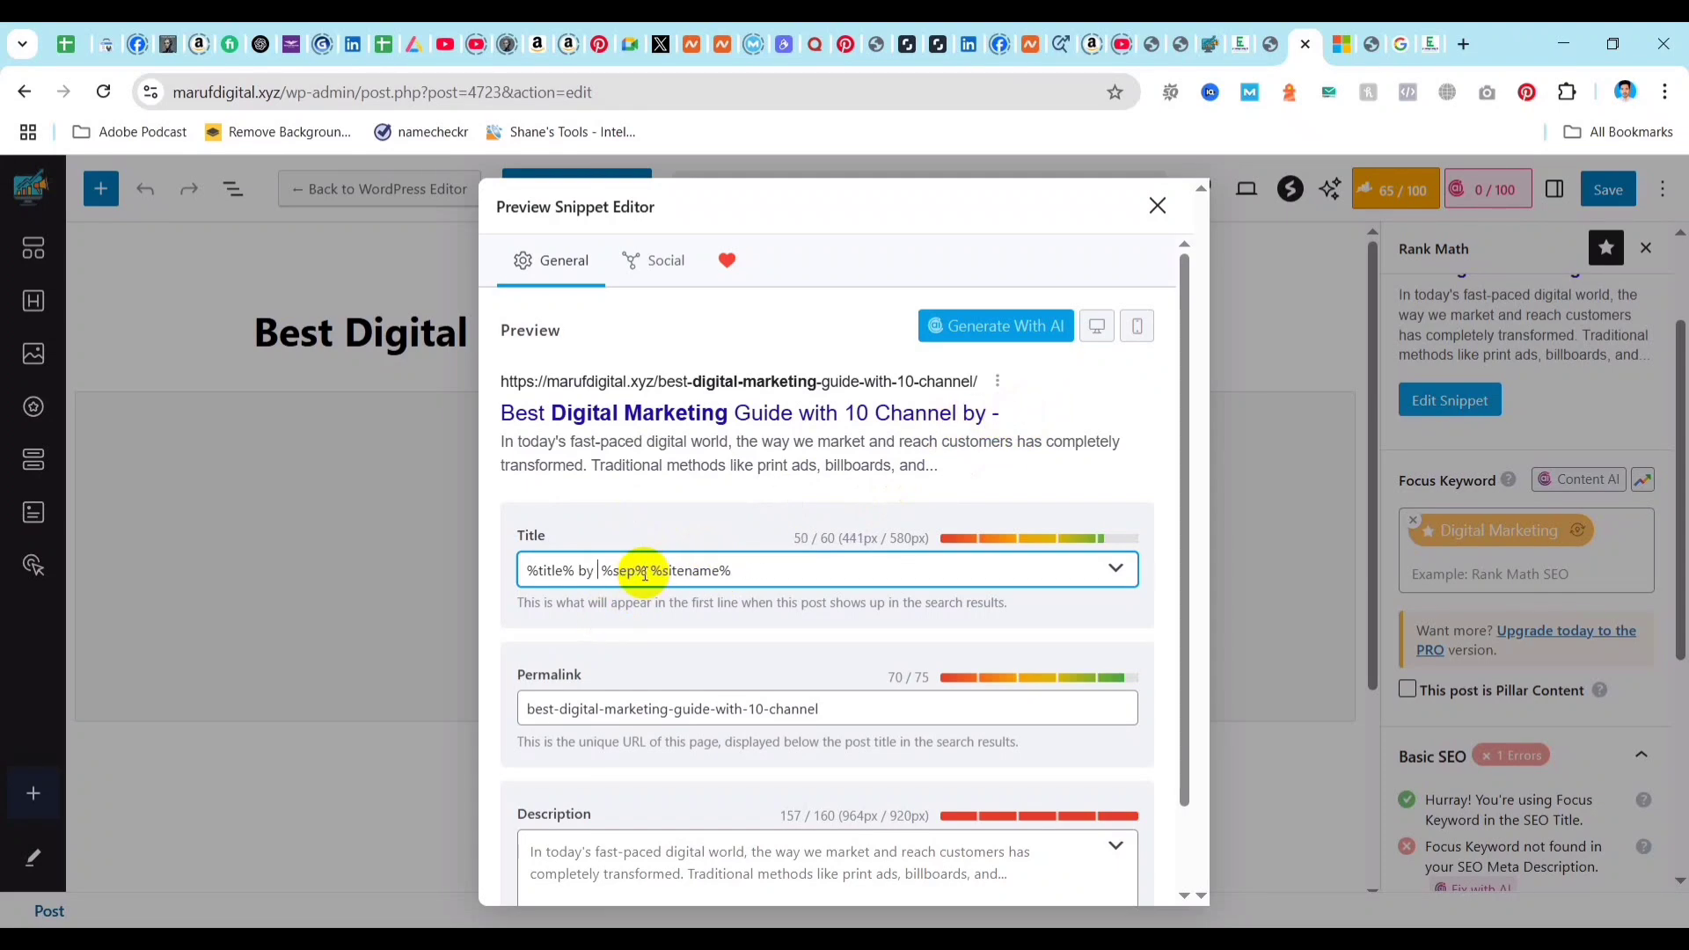
# Insert the author's first name in possessive form before %title% in the SEO title.
pyautogui.click(526, 570)
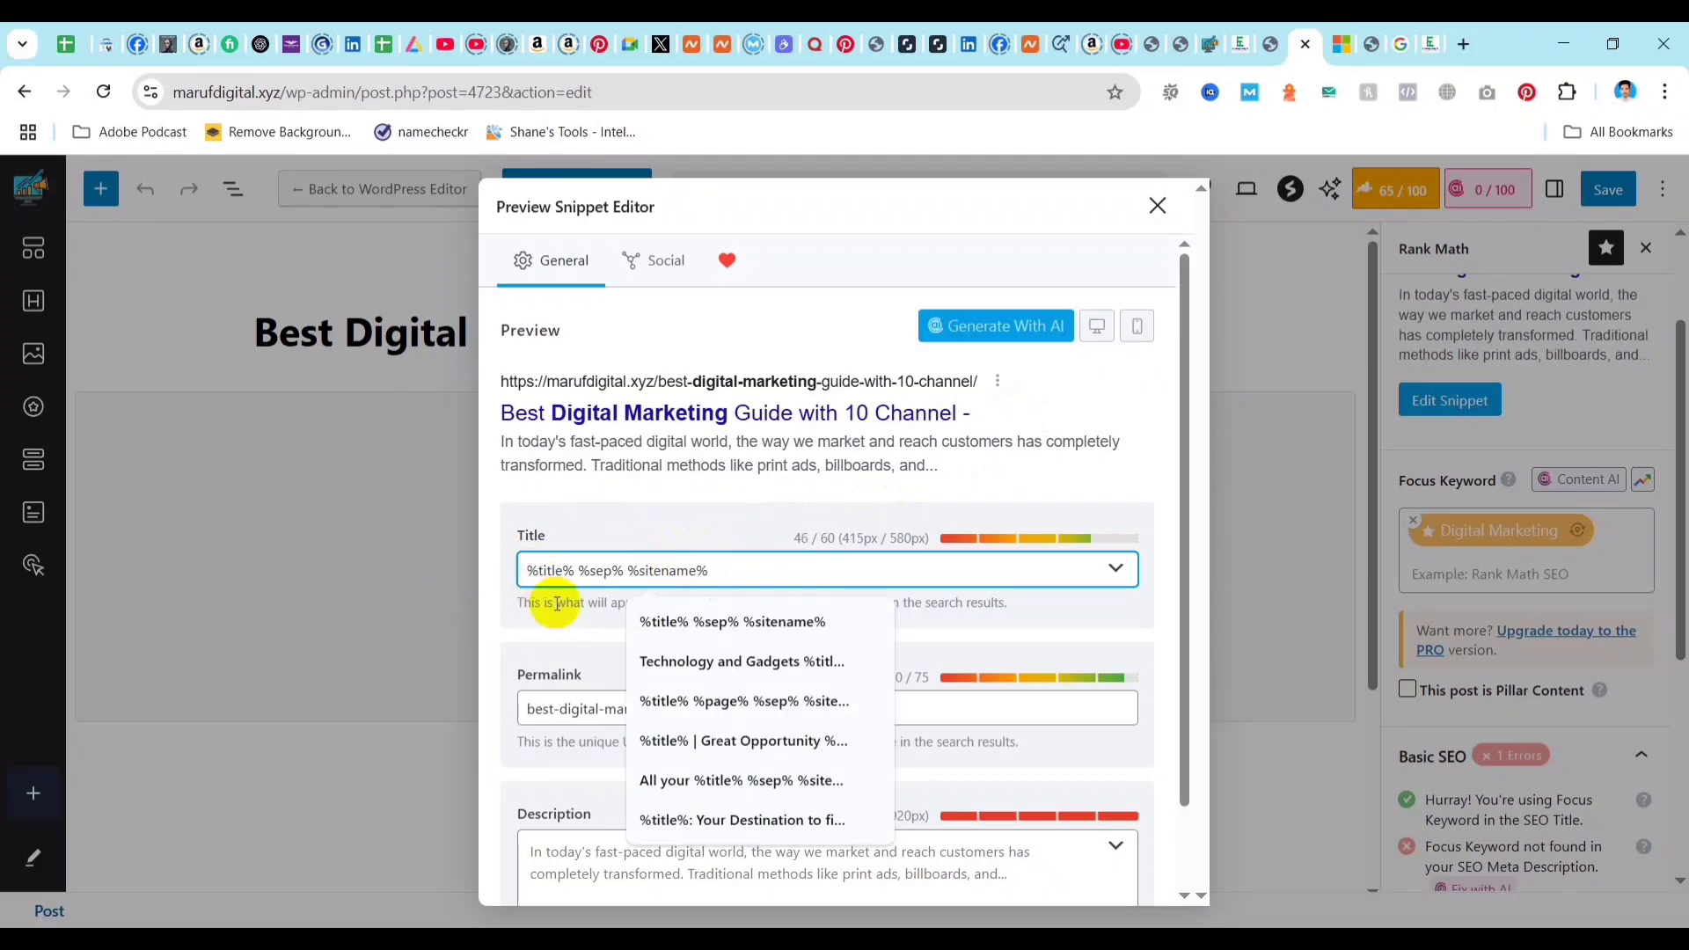
pyautogui.write('Maruf')
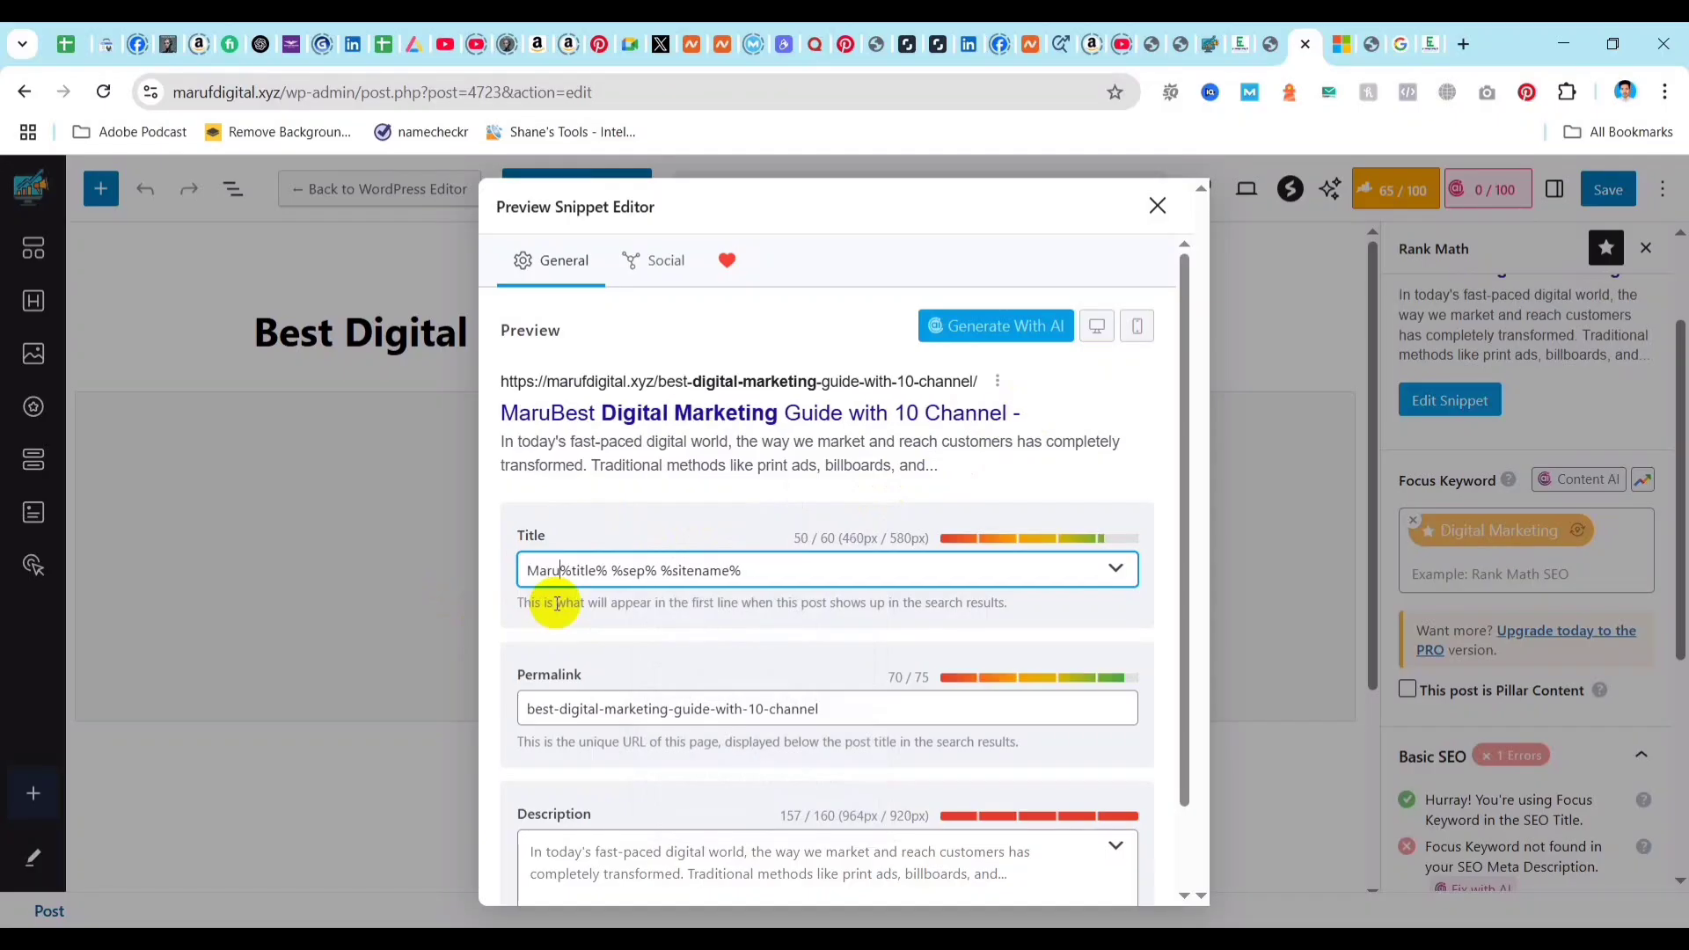
pyautogui.write("'s")
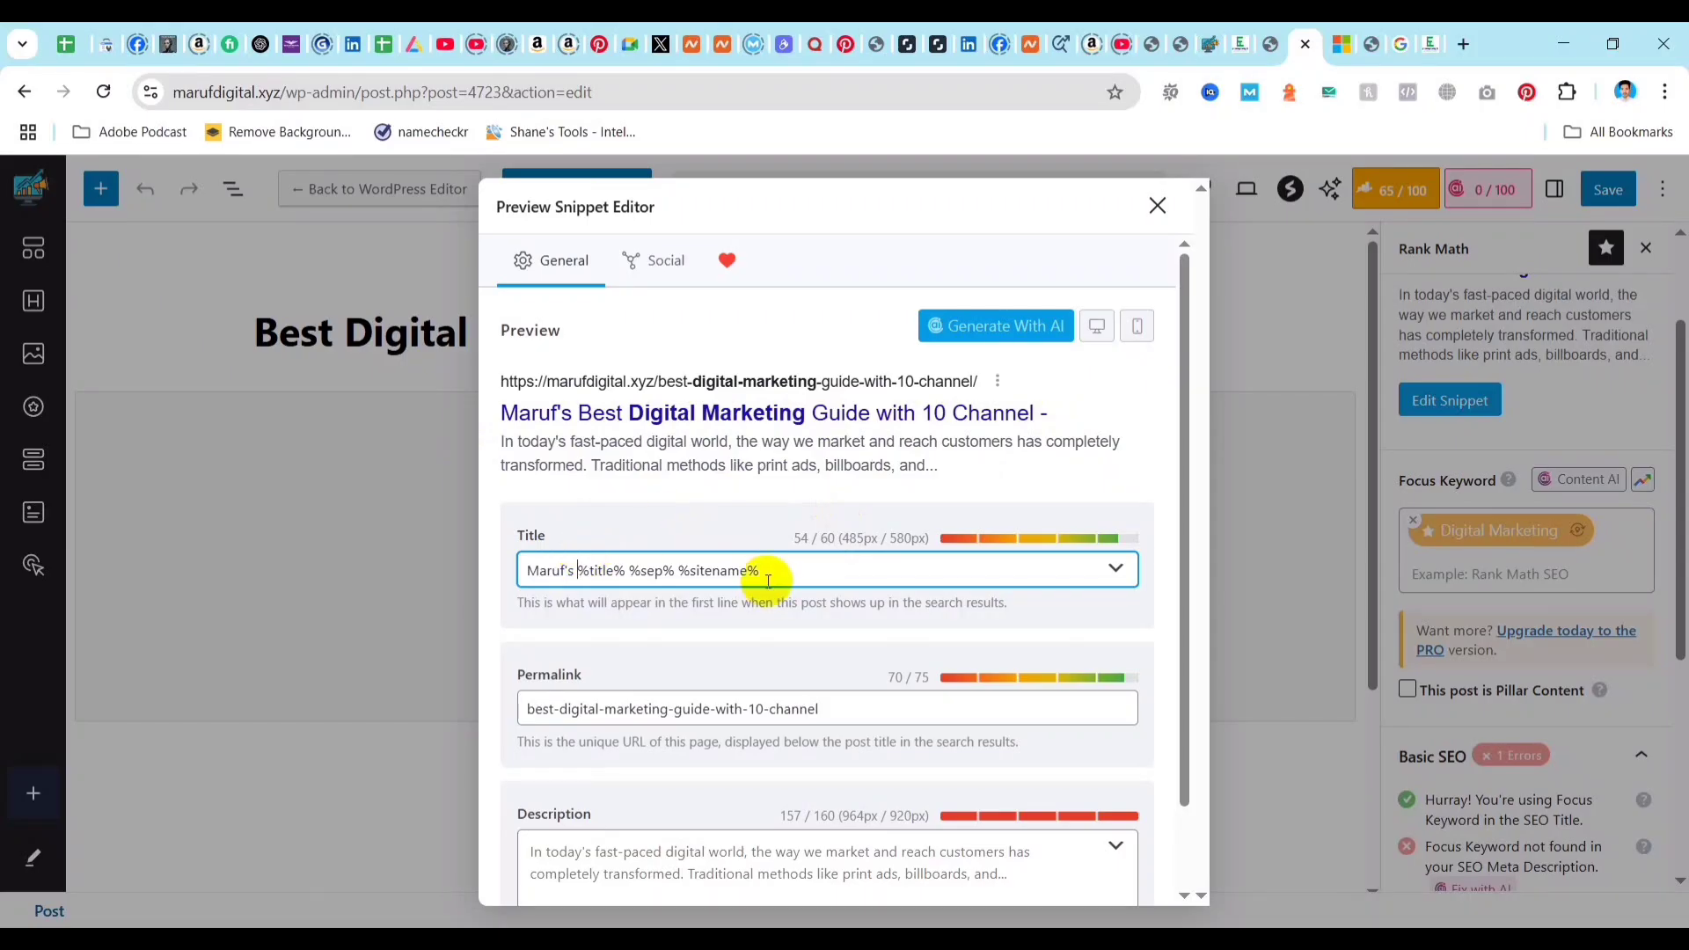
# Replace %sitename% at the end of the SEO title with the site's brand name.
pyautogui.click(616, 572)
pyautogui.doubleClick(616, 572)
pyautogui.click(673, 572)
pyautogui.moveTo(674, 574); pyautogui.dragTo(633, 572)
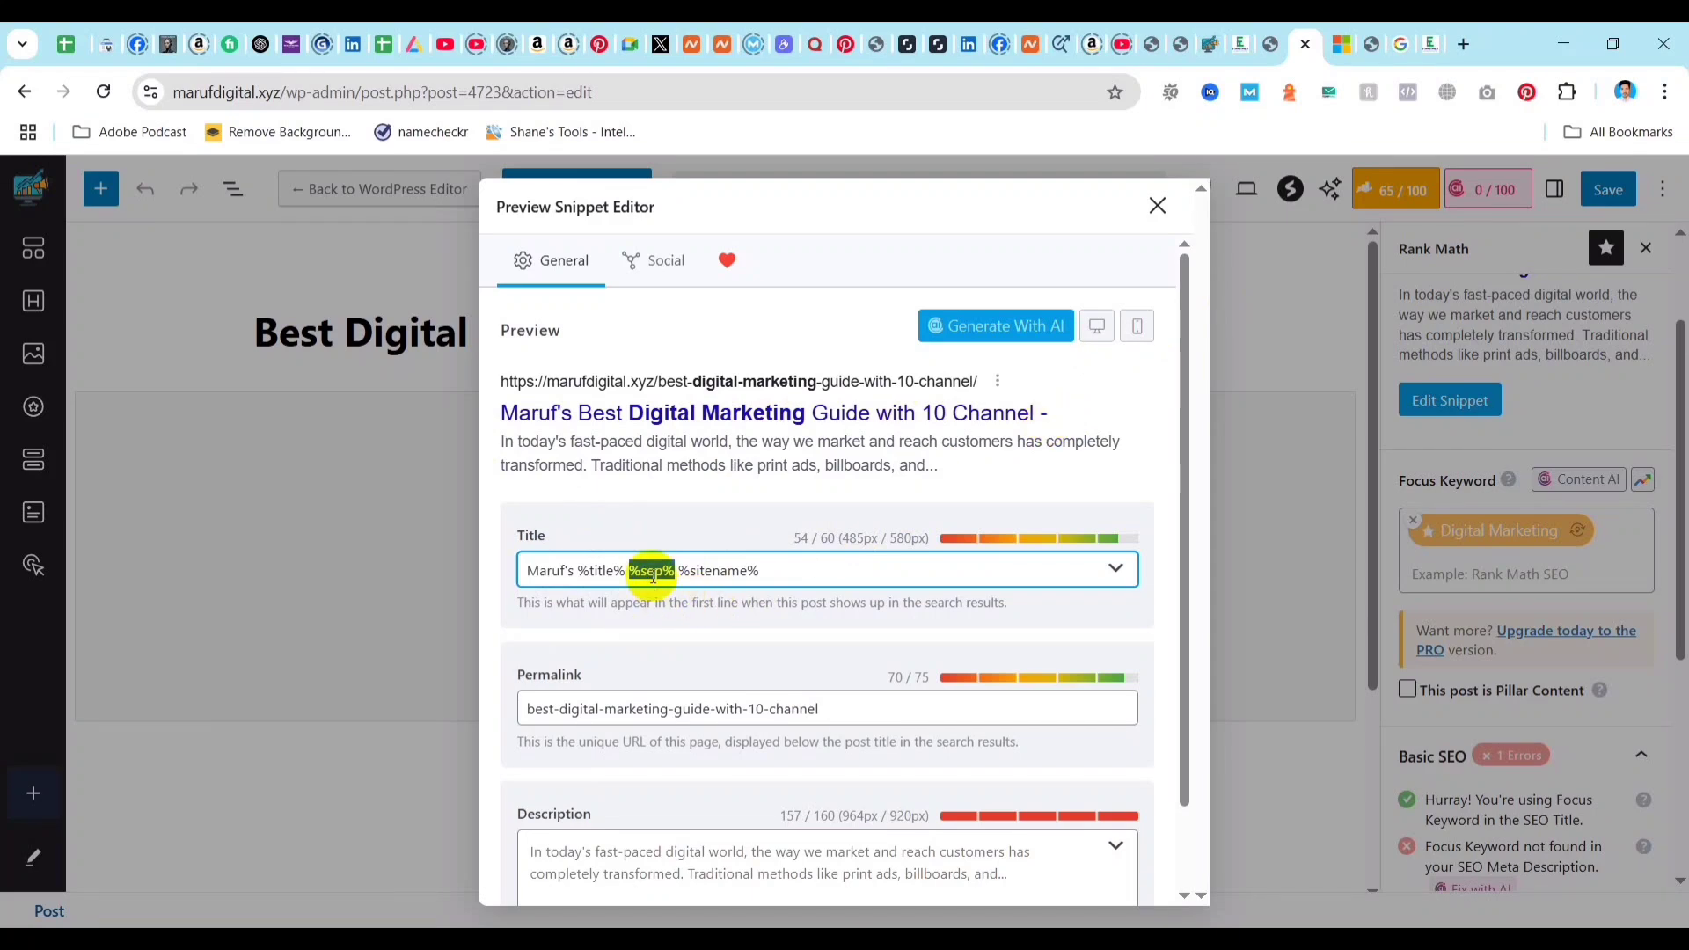
pyautogui.moveTo(792, 566); pyautogui.dragTo(661, 567)
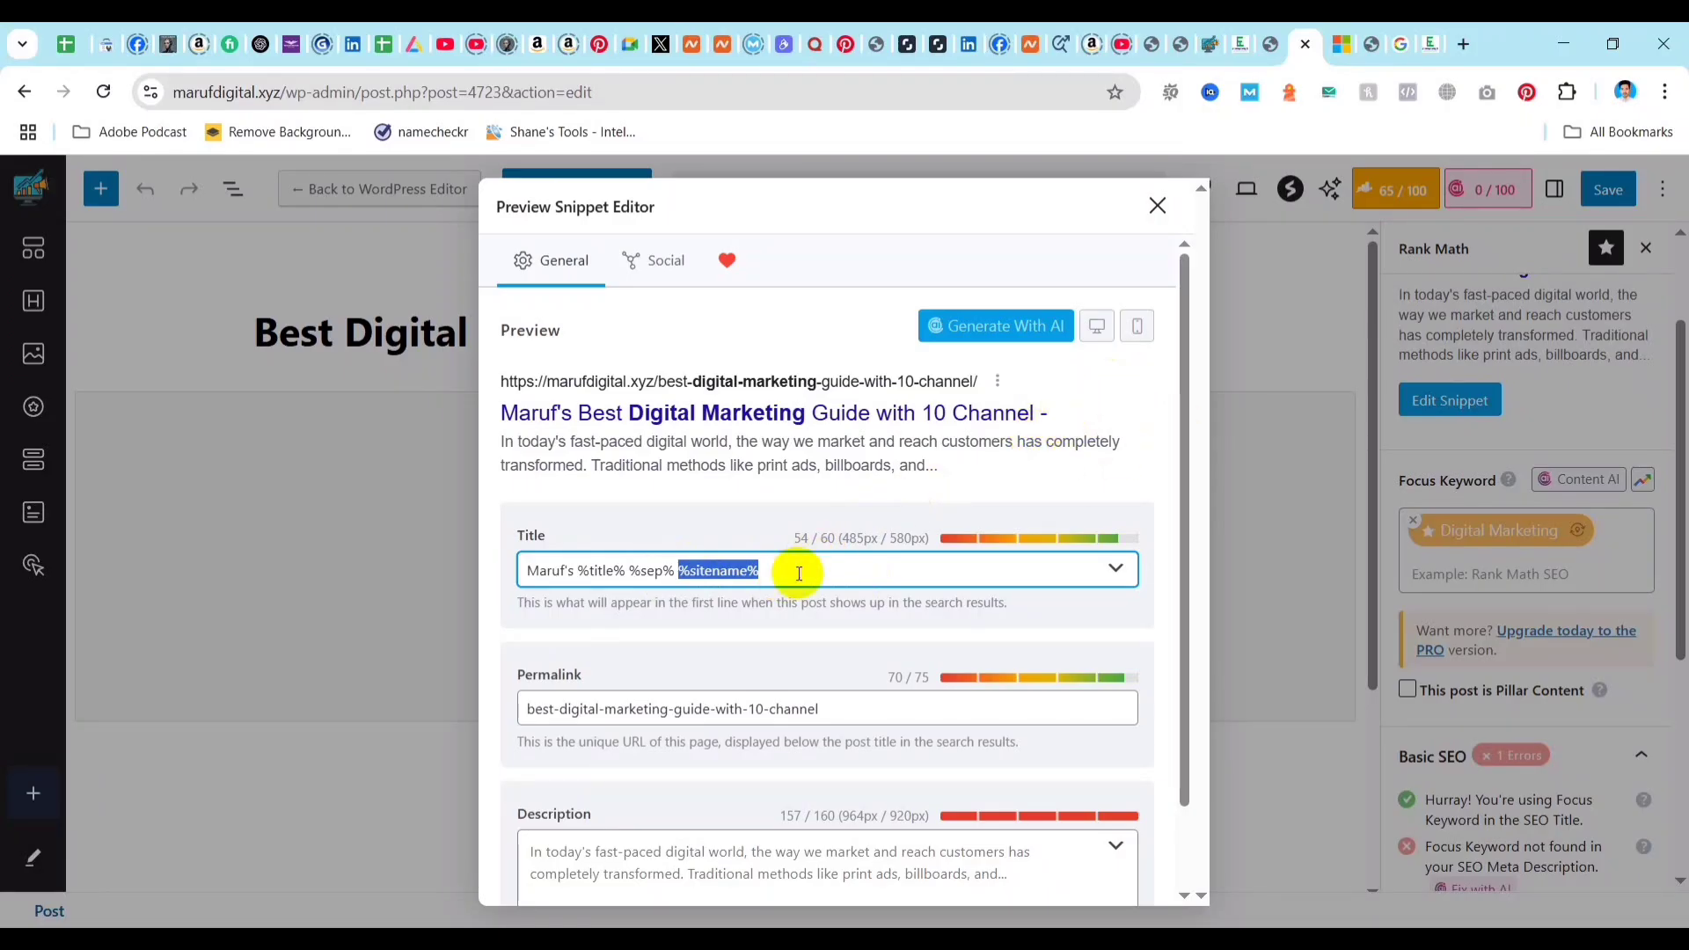
pyautogui.press('BackSpace')
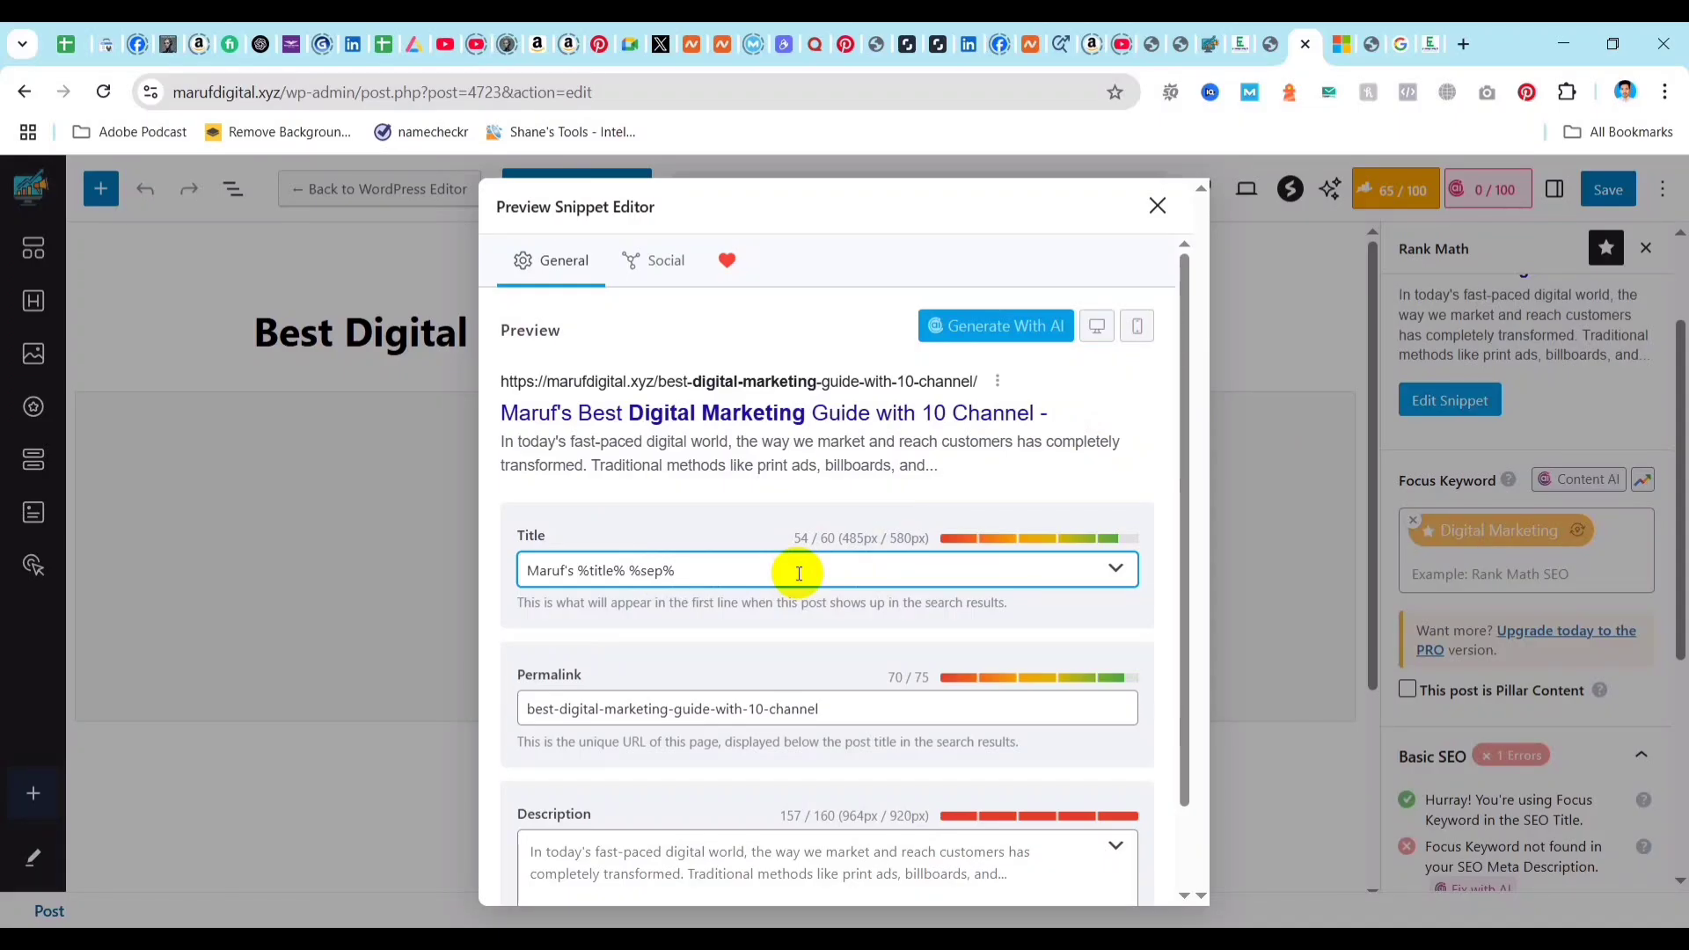
pyautogui.write('Maruf Digital')
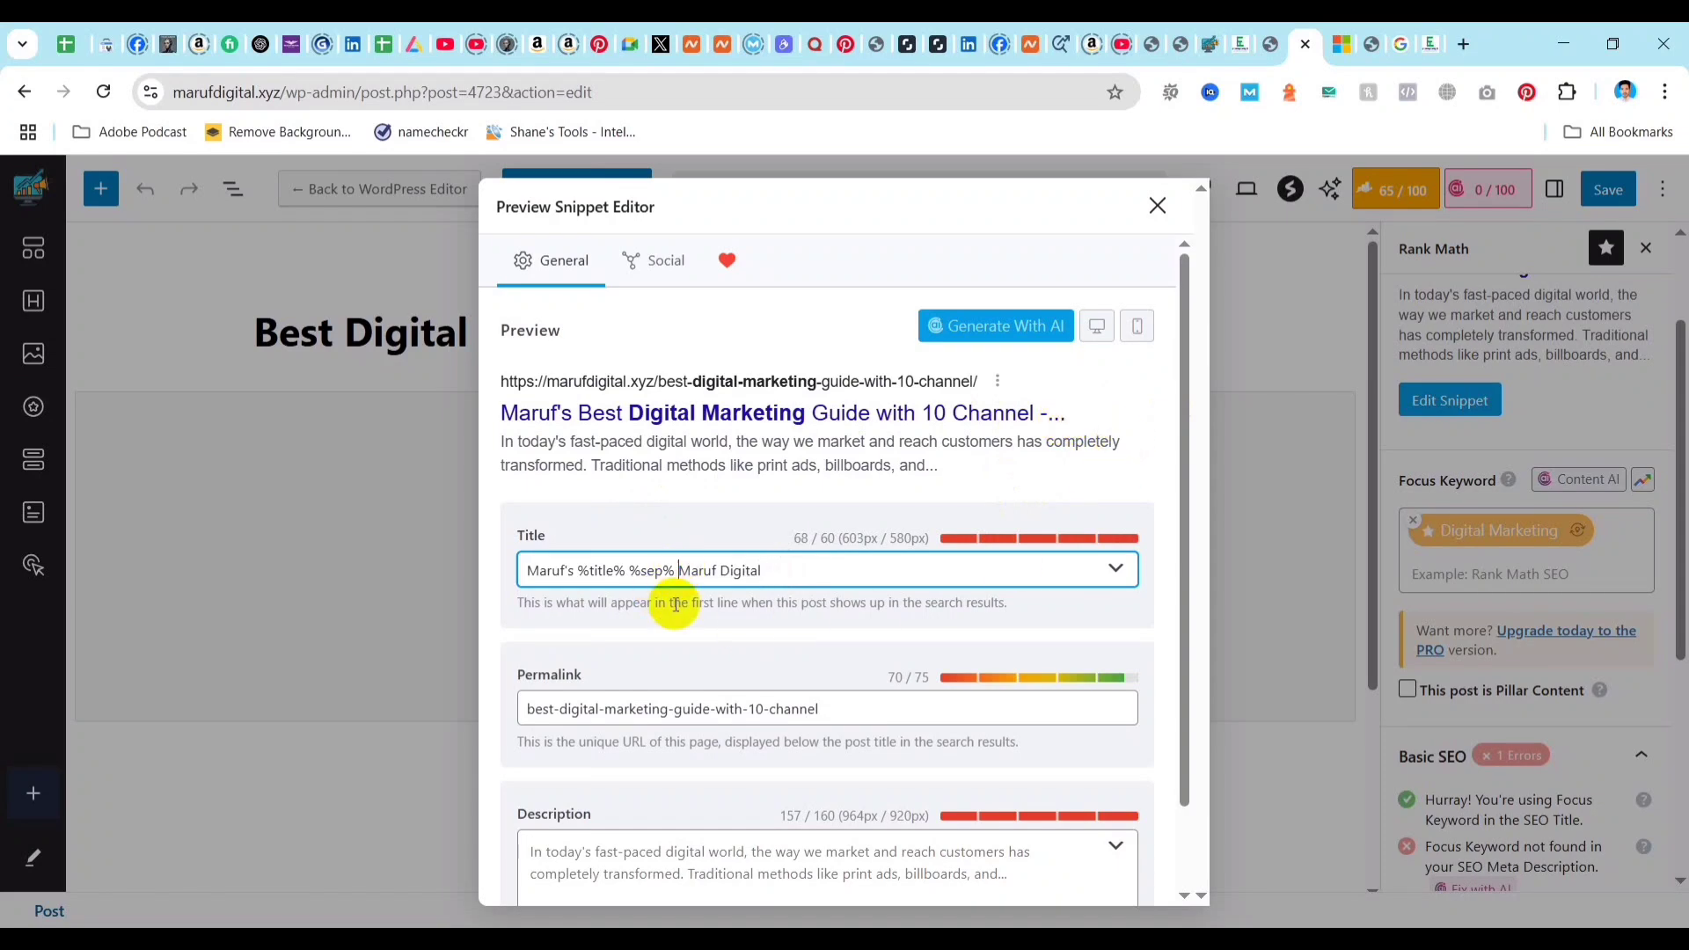
# Remove the %sep% variable from the SEO title, leaving a single space between %title% and the brand name.
pyautogui.click(675, 570)
pyautogui.press('BackSpace')
pyautogui.press('BackSpace')
pyautogui.press('BackSpace')
pyautogui.press('BackSpace')
pyautogui.press('BackSpace')
pyautogui.press('BackSpace')
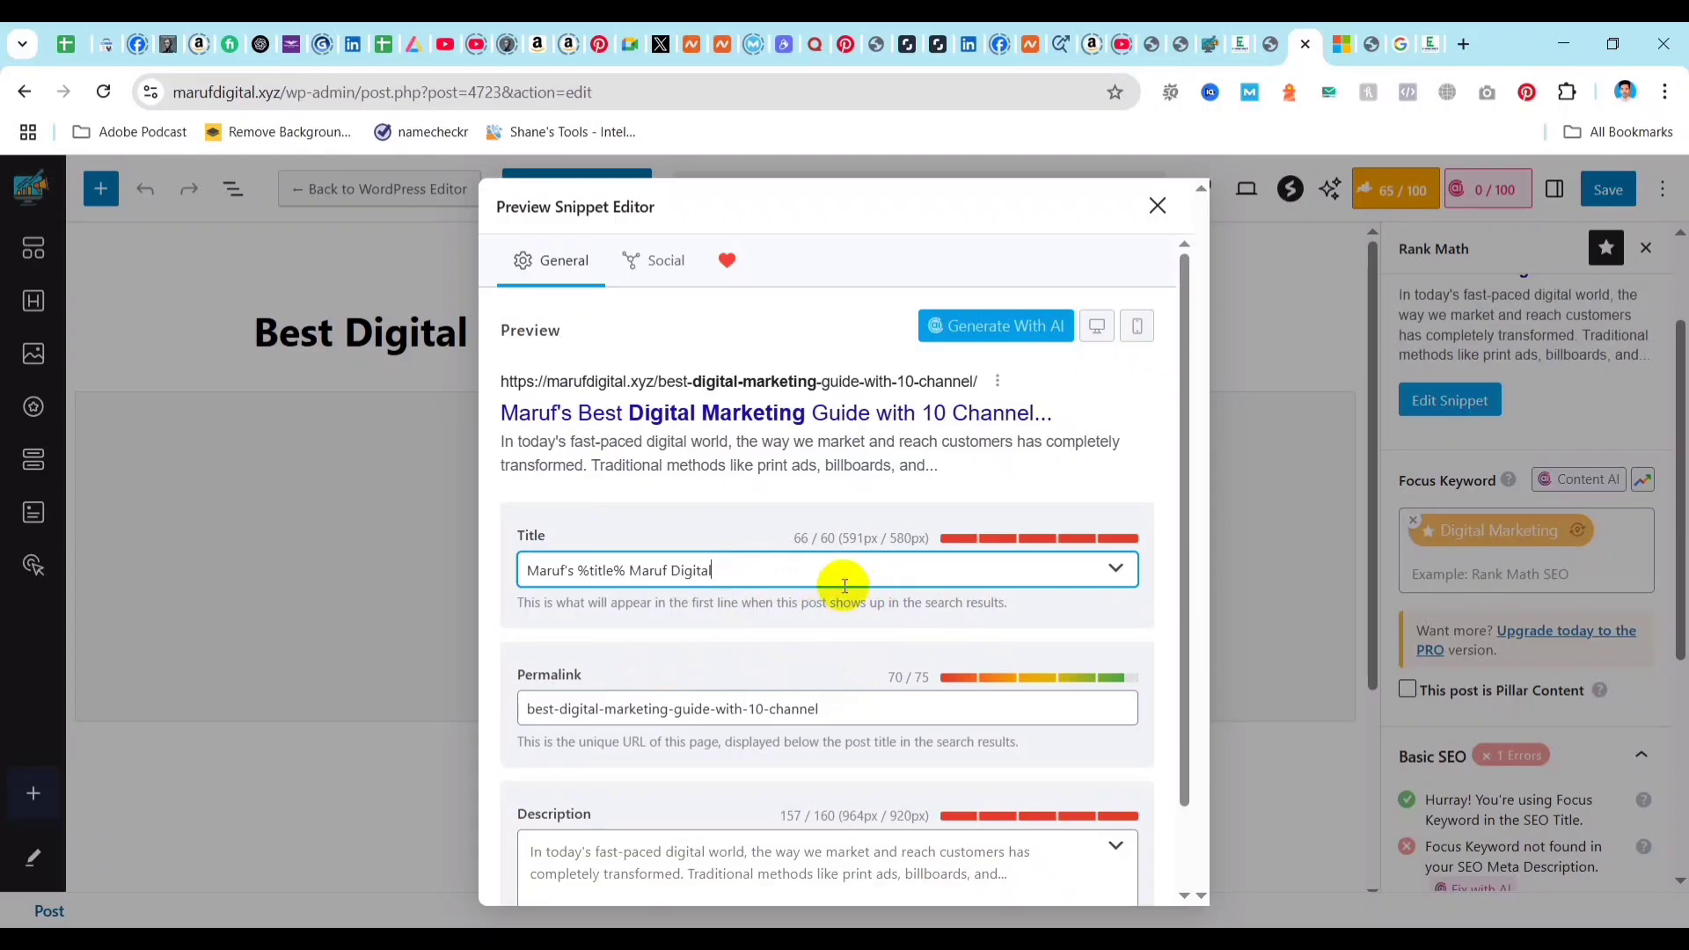
# Check the SEO title's character count against its limit and delete the brand name after %title%.
pyautogui.moveTo(795, 540); pyautogui.dragTo(836, 543)
pyautogui.click(828, 542)
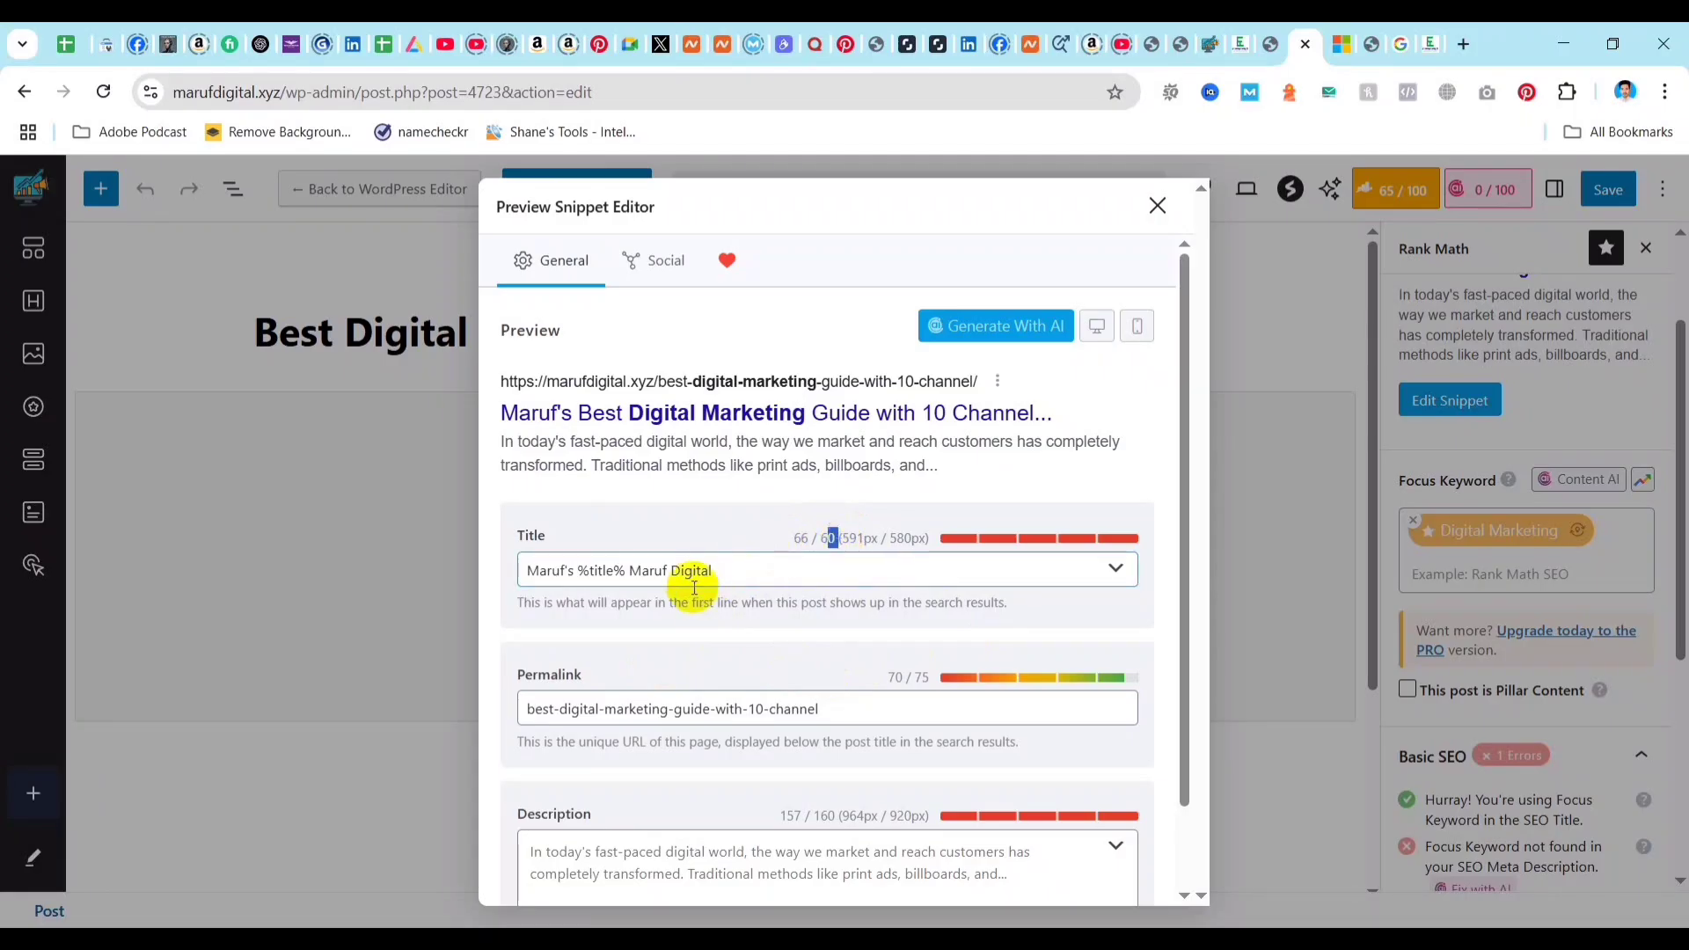
pyautogui.doubleClick(800, 538)
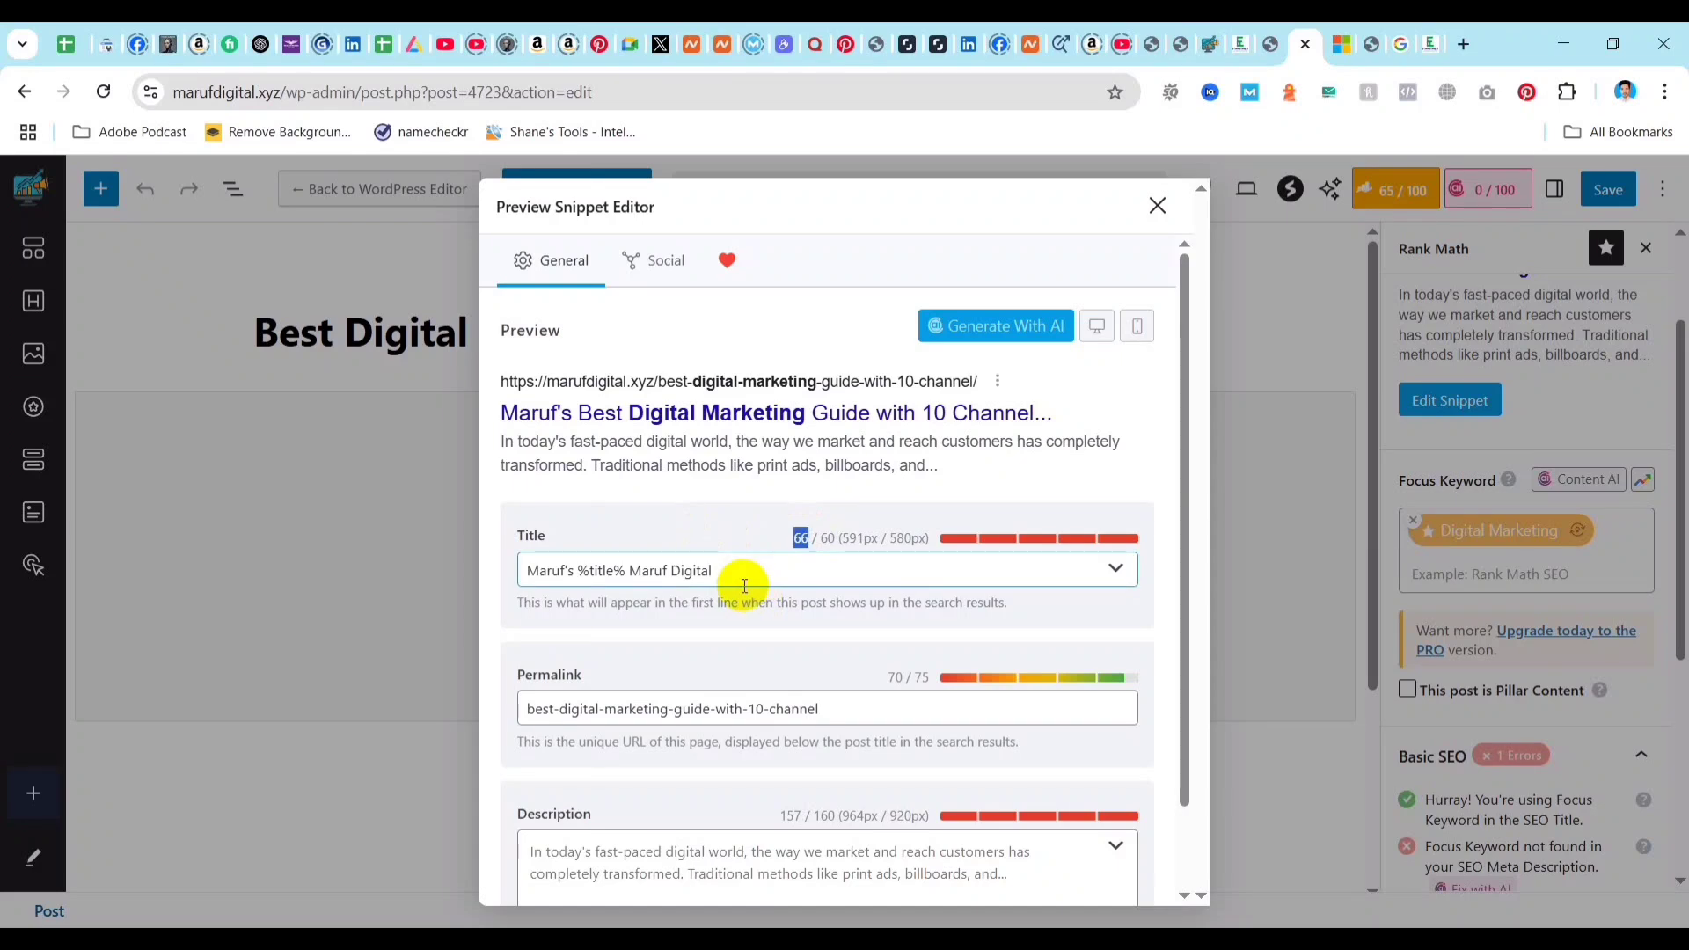
pyautogui.click(712, 572)
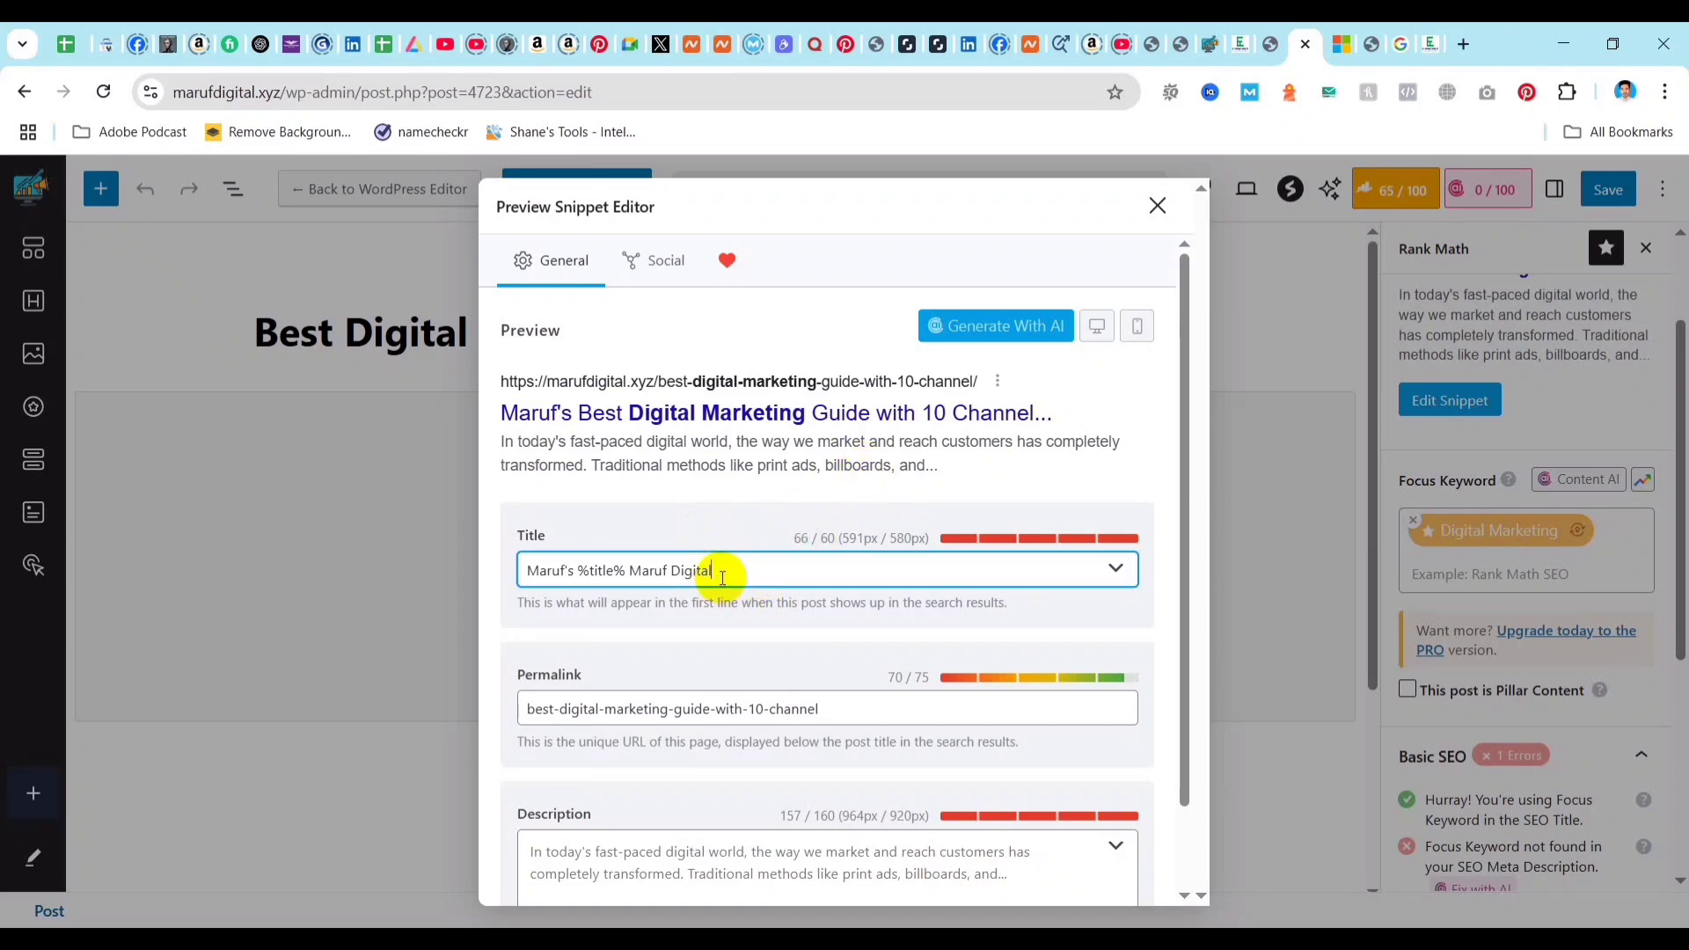
pyautogui.press('BackSpace')
pyautogui.press('BackSpace')
pyautogui.press('BackSpace')
pyautogui.press('BackSpace')
pyautogui.press('BackSpace')
pyautogui.press('BackSpace')
pyautogui.press('BackSpace')
pyautogui.press('BackSpace')
pyautogui.press('BackSpace')
pyautogui.press('BackSpace')
pyautogui.press('BackSpace')
pyautogui.press('BackSpace')
pyautogui.press('BackSpace')
pyautogui.press('BackSpace')
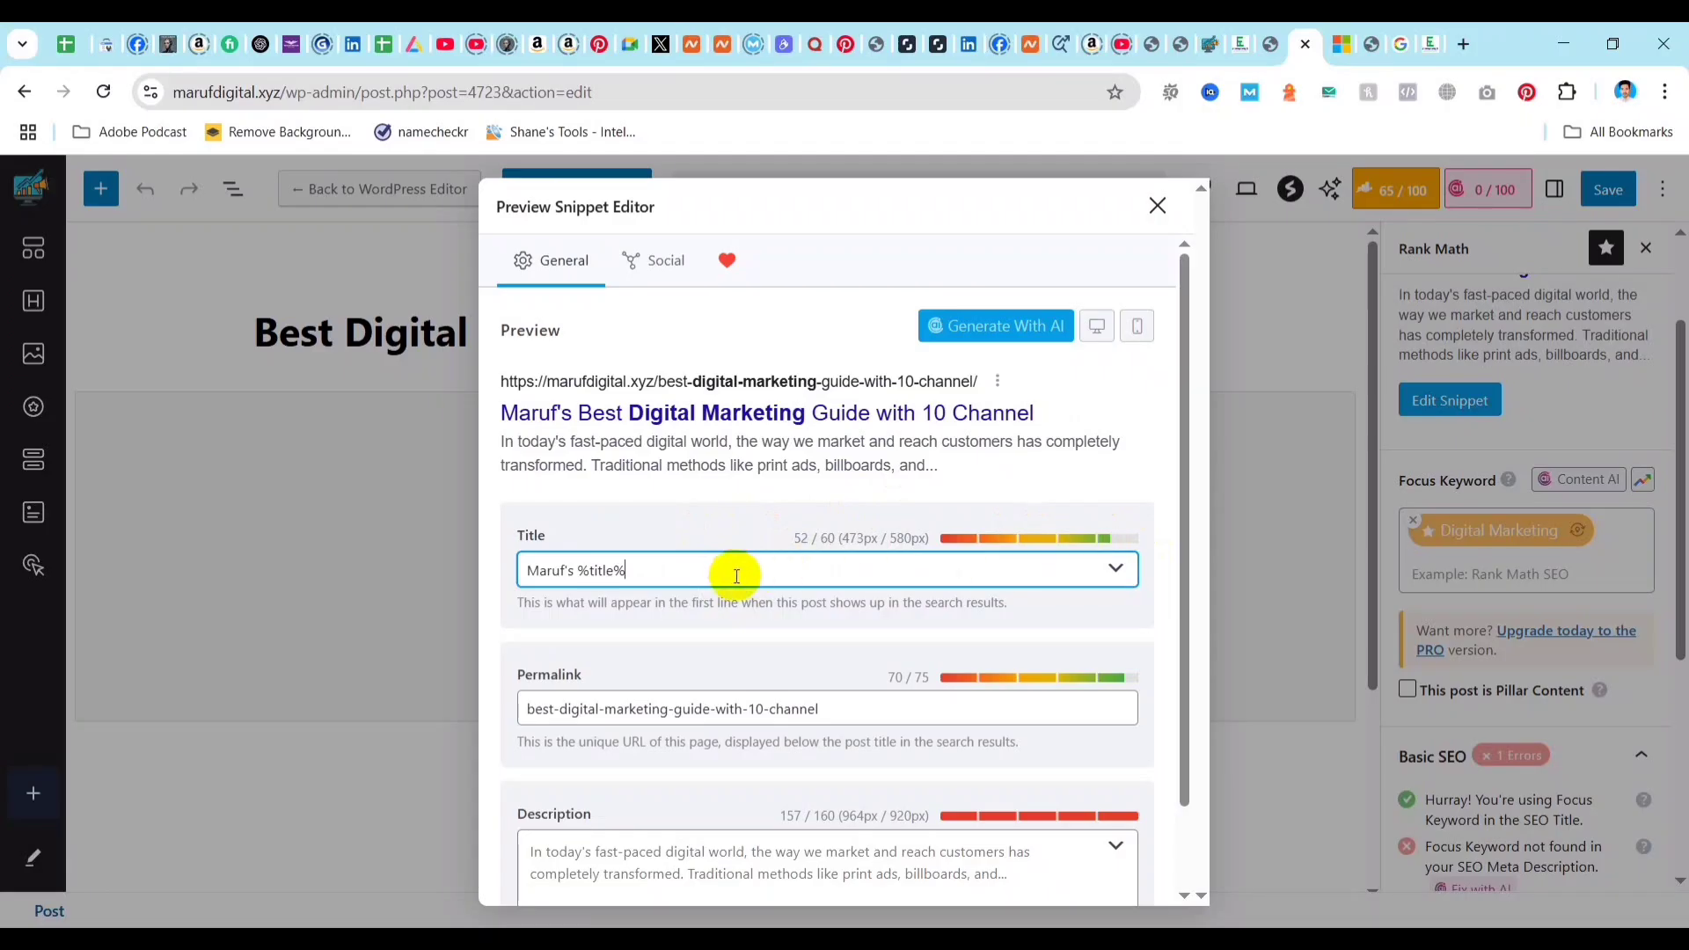
# Try the filler text "fghfcgjgg" after %title% to test the SEO title's length limit, and remove it.
pyautogui.write('fghfcgjgg')
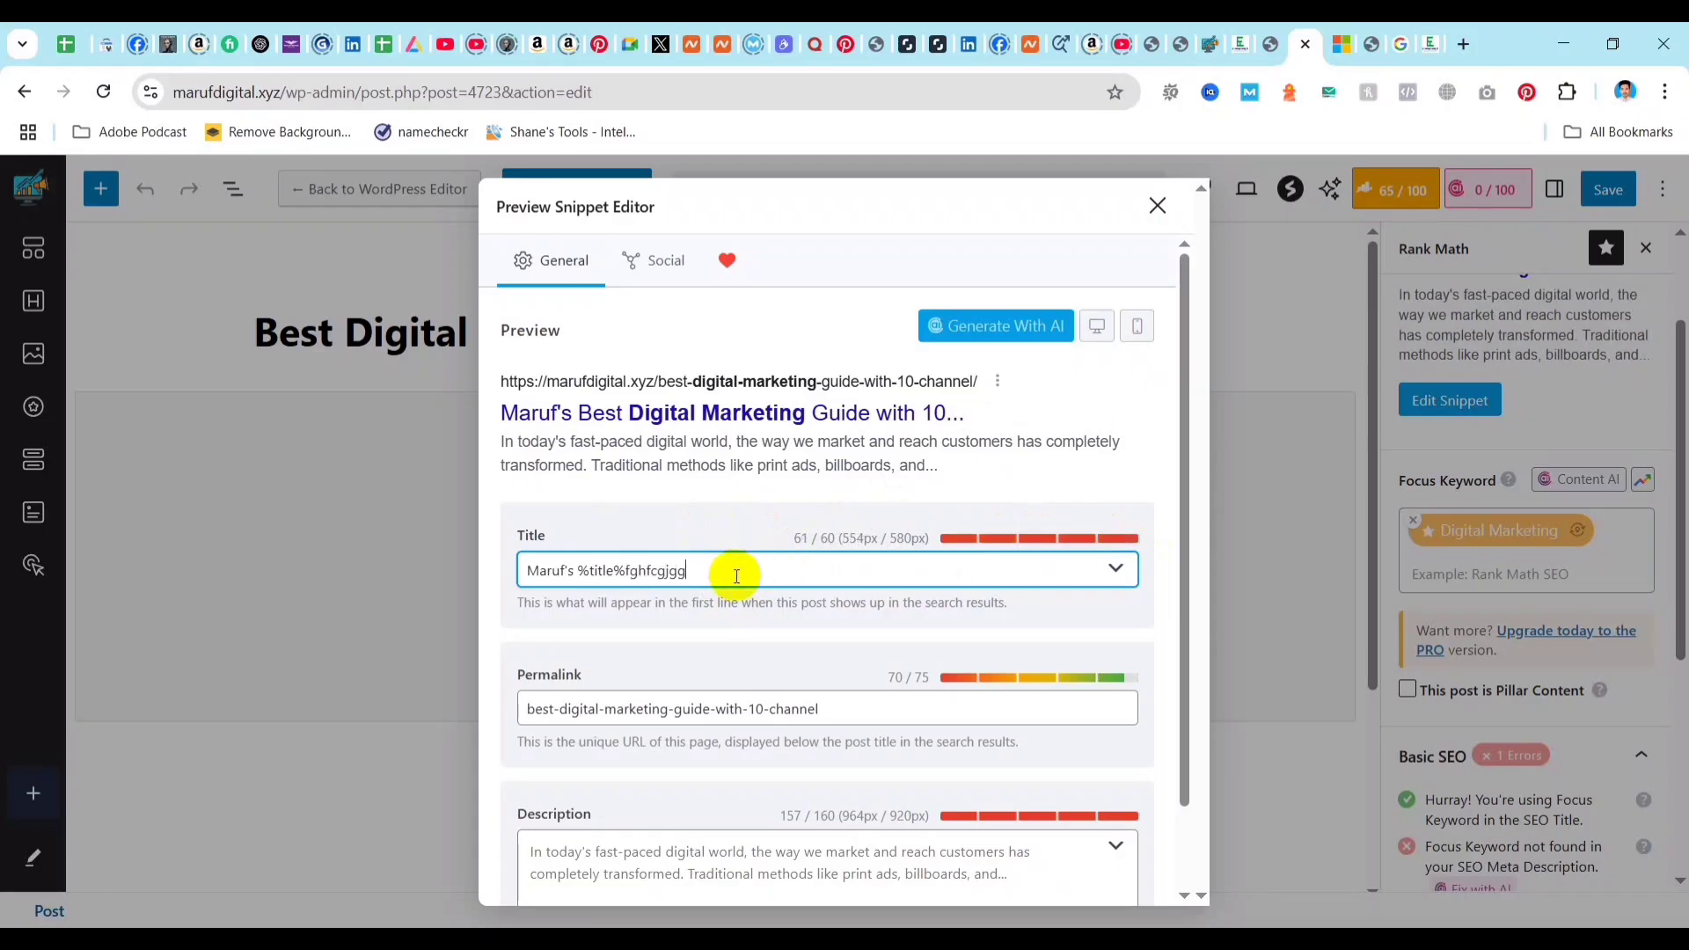
pyautogui.press('BackSpace')
pyautogui.press('BackSpace')
pyautogui.press('BackSpace')
pyautogui.press('BackSpace')
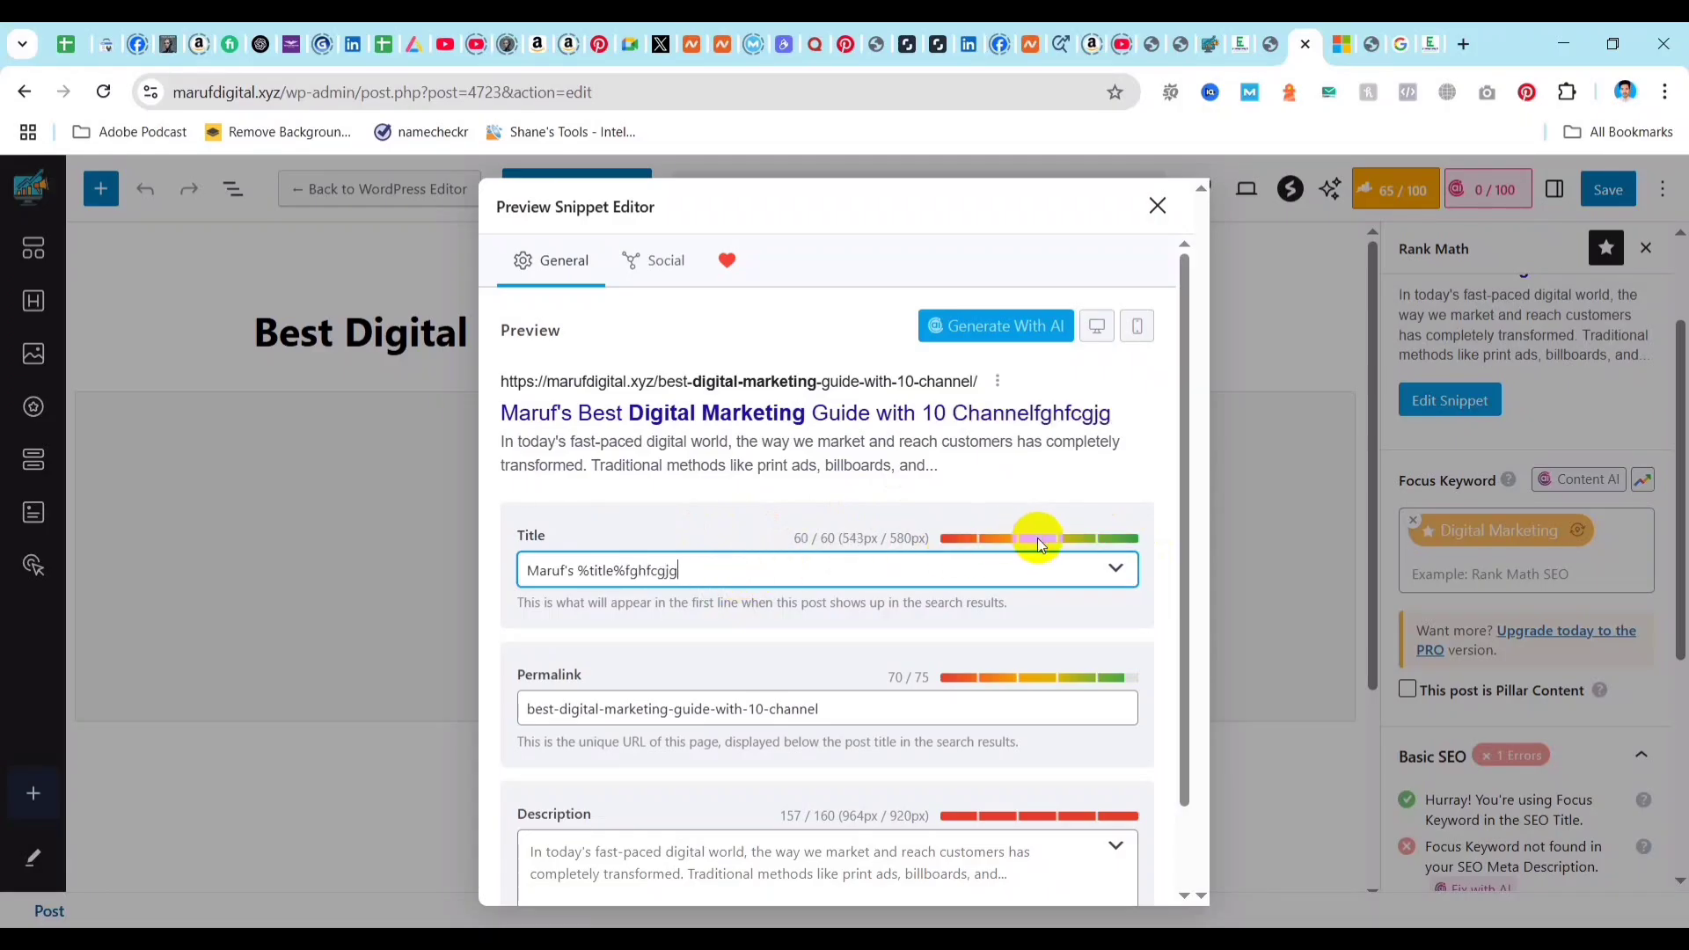
pyautogui.press('BackSpace')
pyautogui.press('BackSpace')
pyautogui.press('BackSpace')
pyautogui.press('BackSpace')
pyautogui.press('BackSpace')
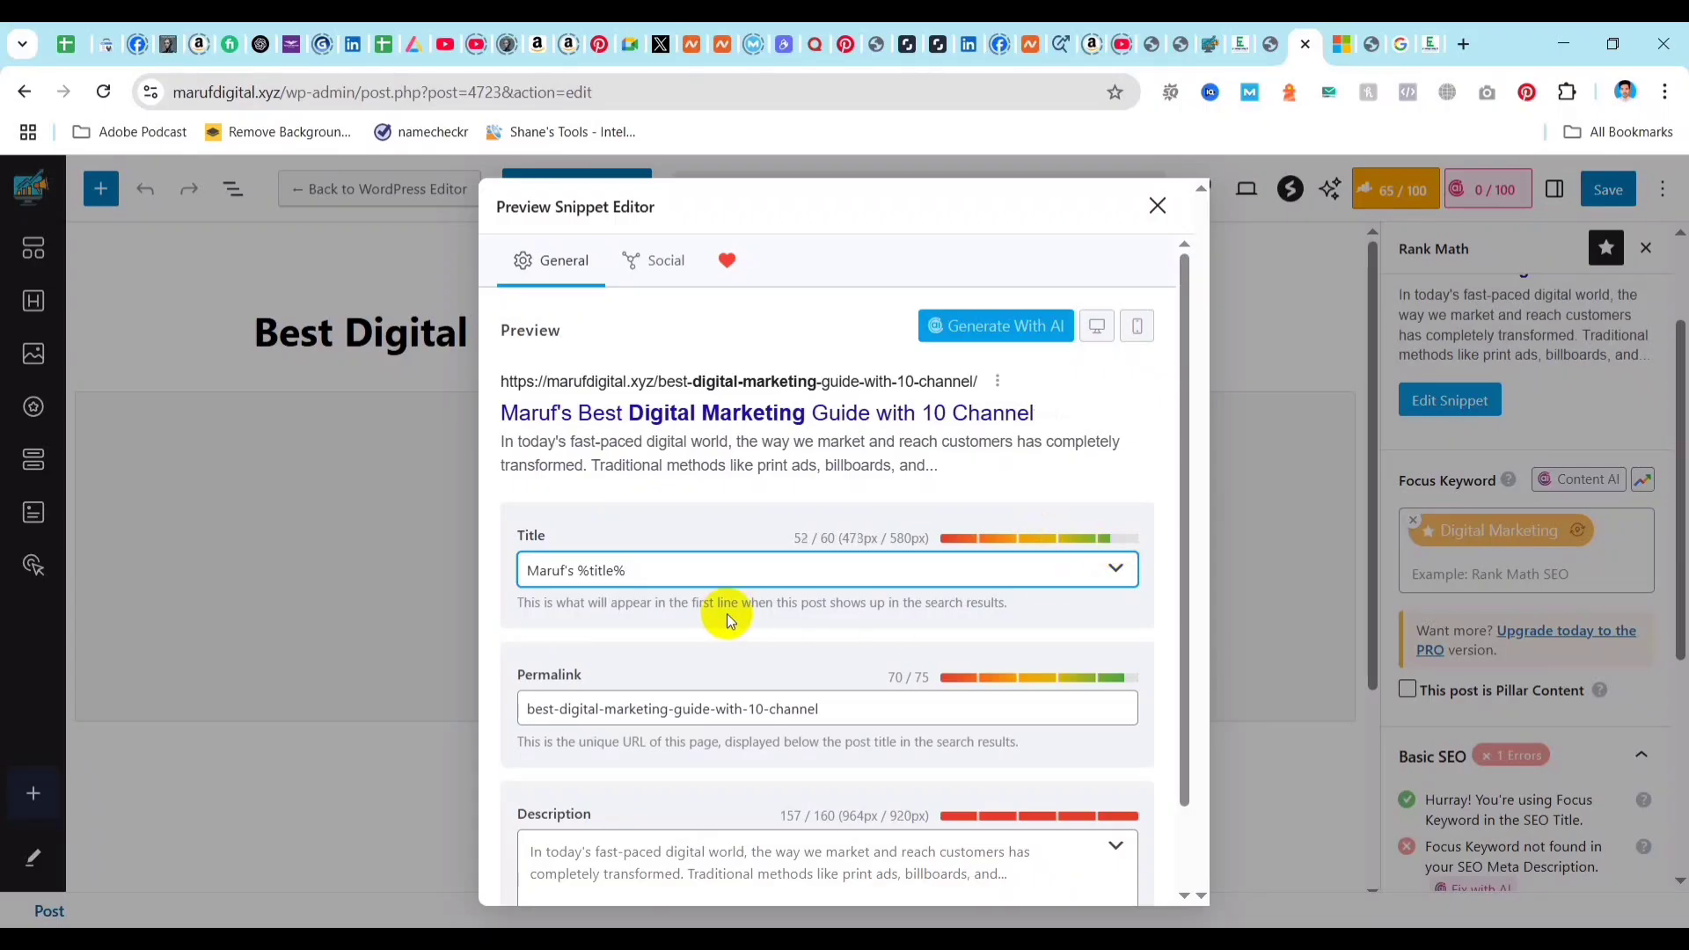
# Shorten the post's permalink to "digital-marketing-guide" by removing the "best-" prefix and the "-with-10-channel" ending.
pyautogui.scroll(-1, 656, 611)
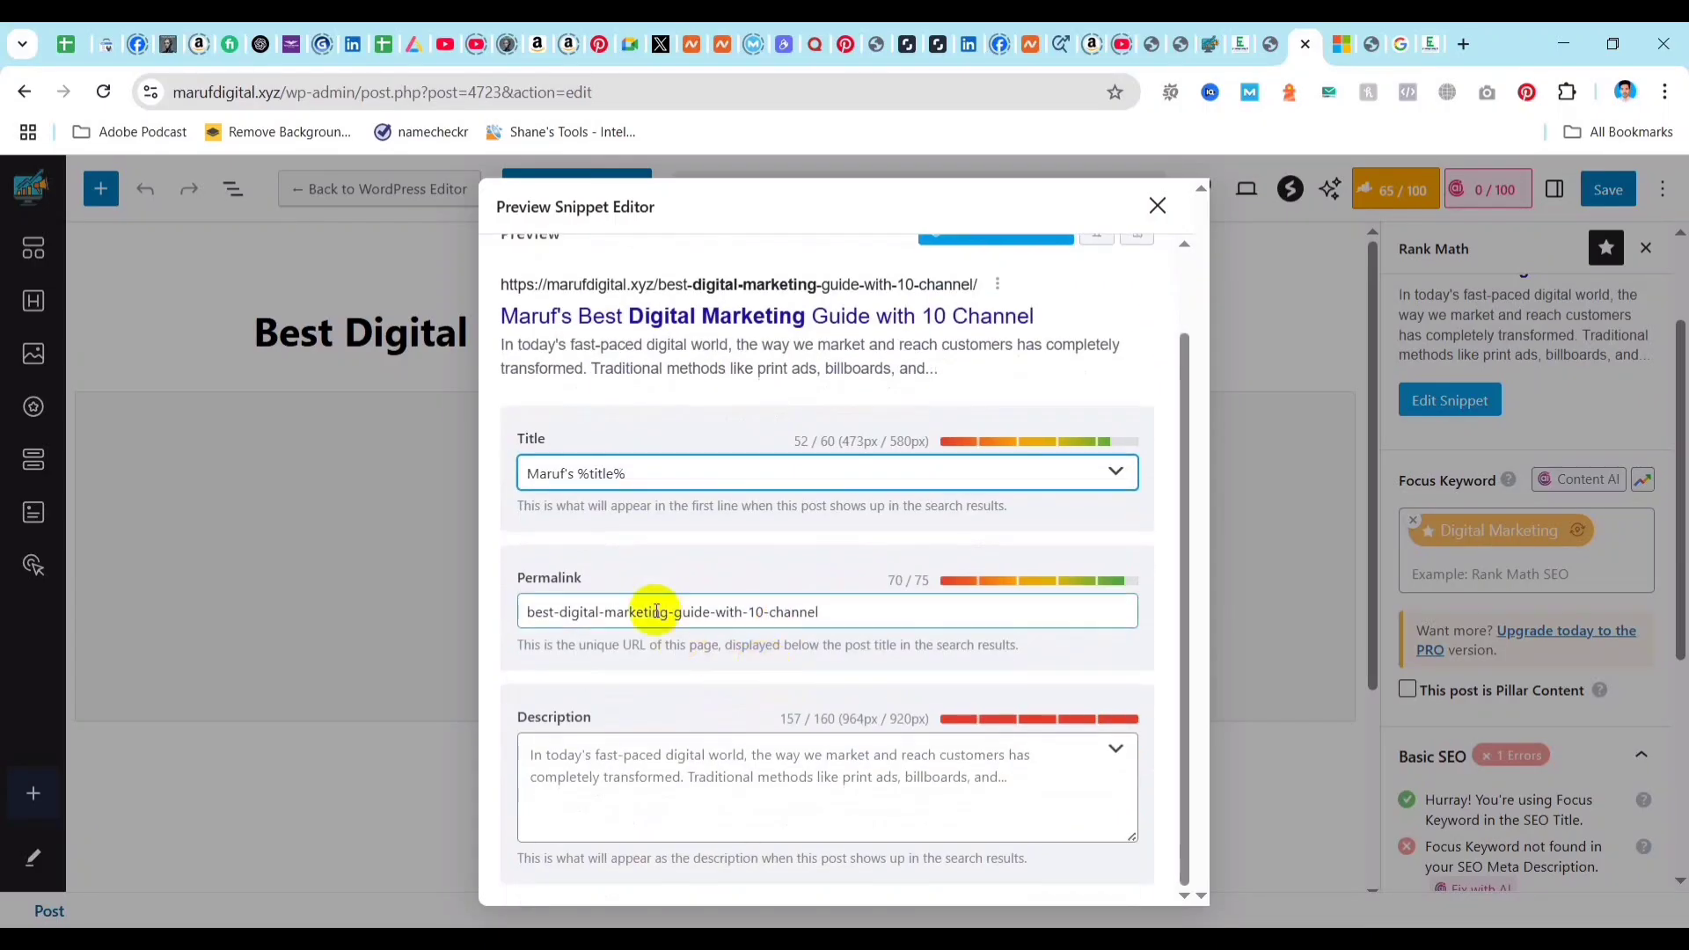
pyautogui.click(824, 610)
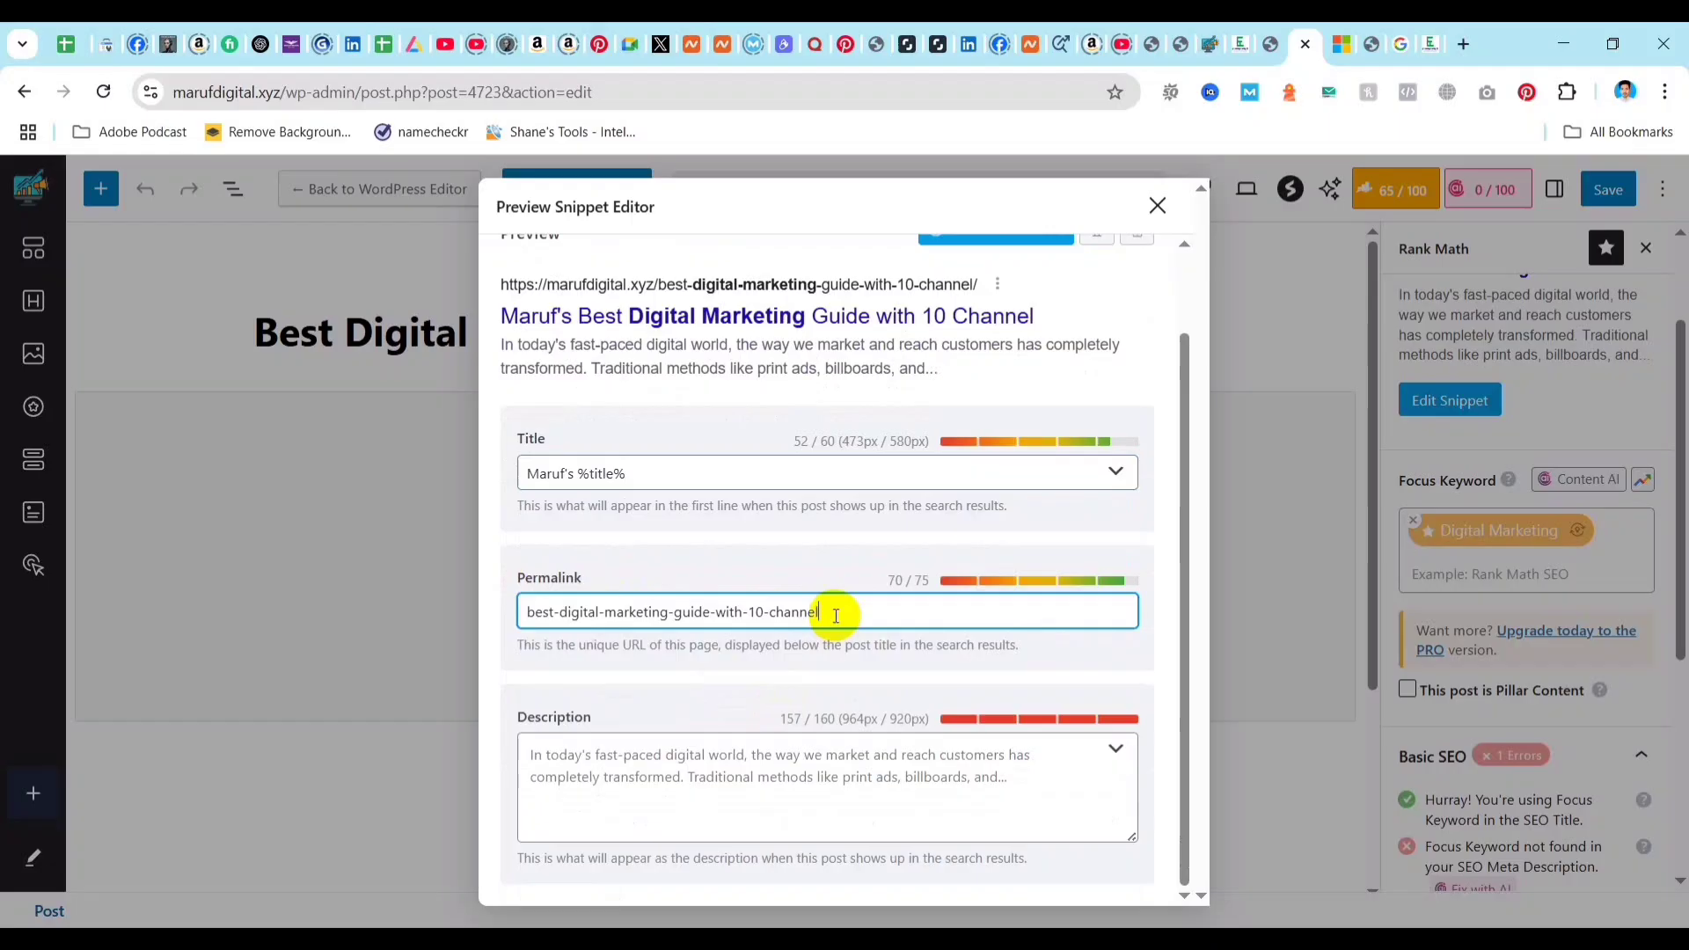
pyautogui.click(603, 87)
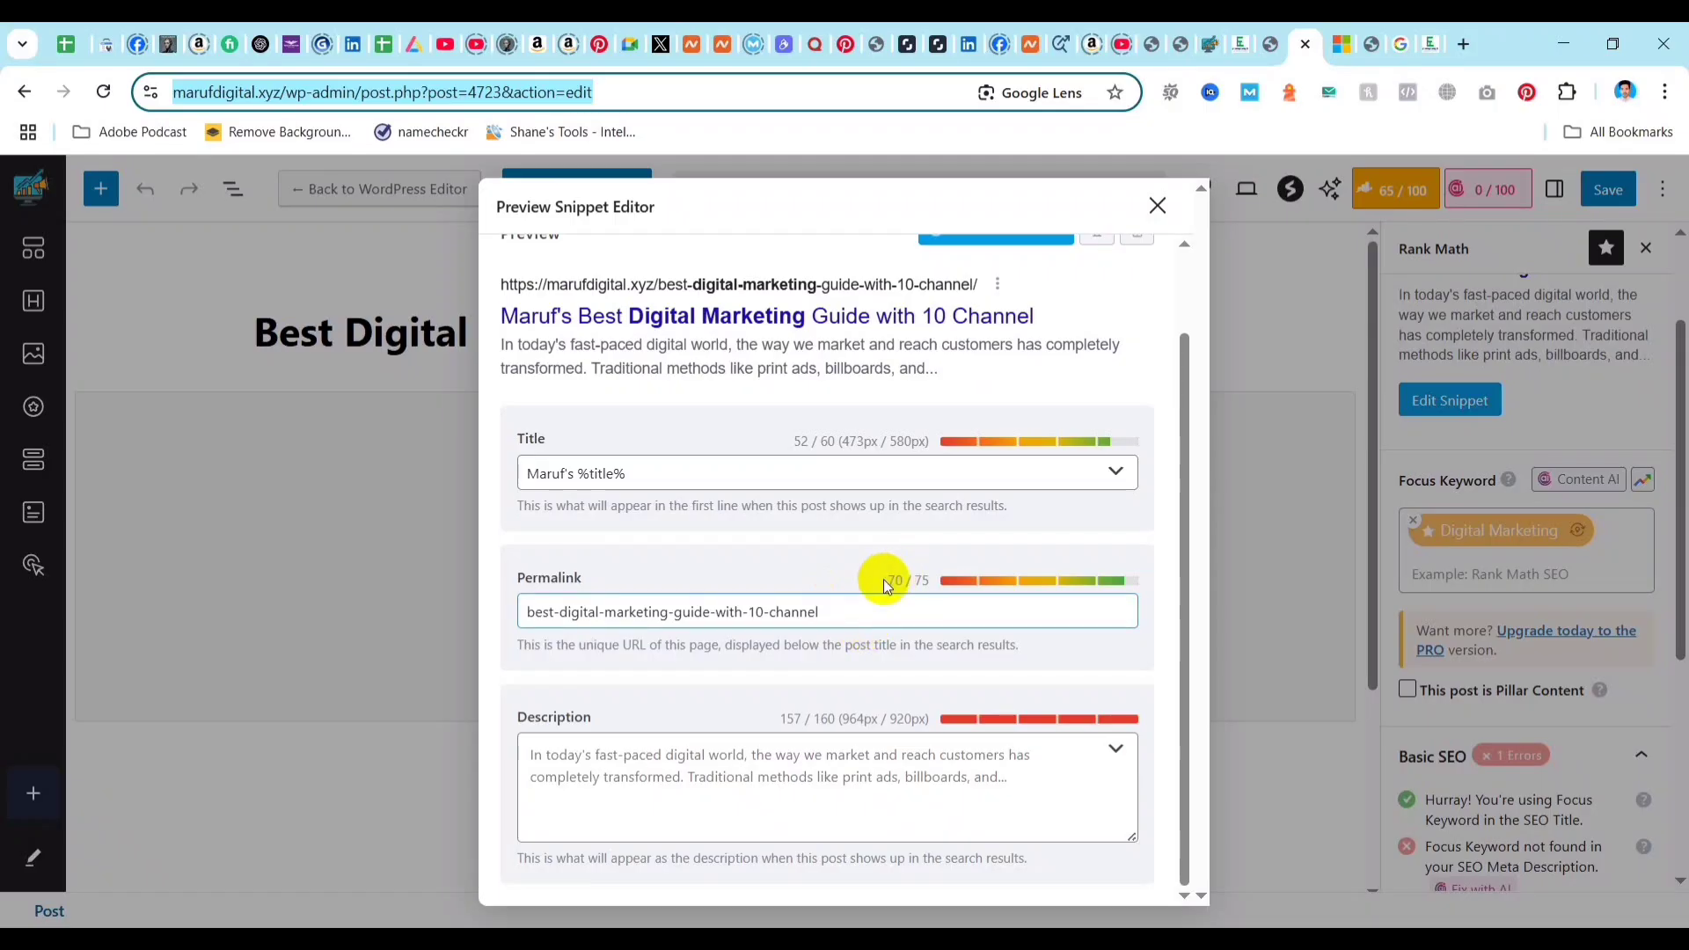
pyautogui.click(930, 580)
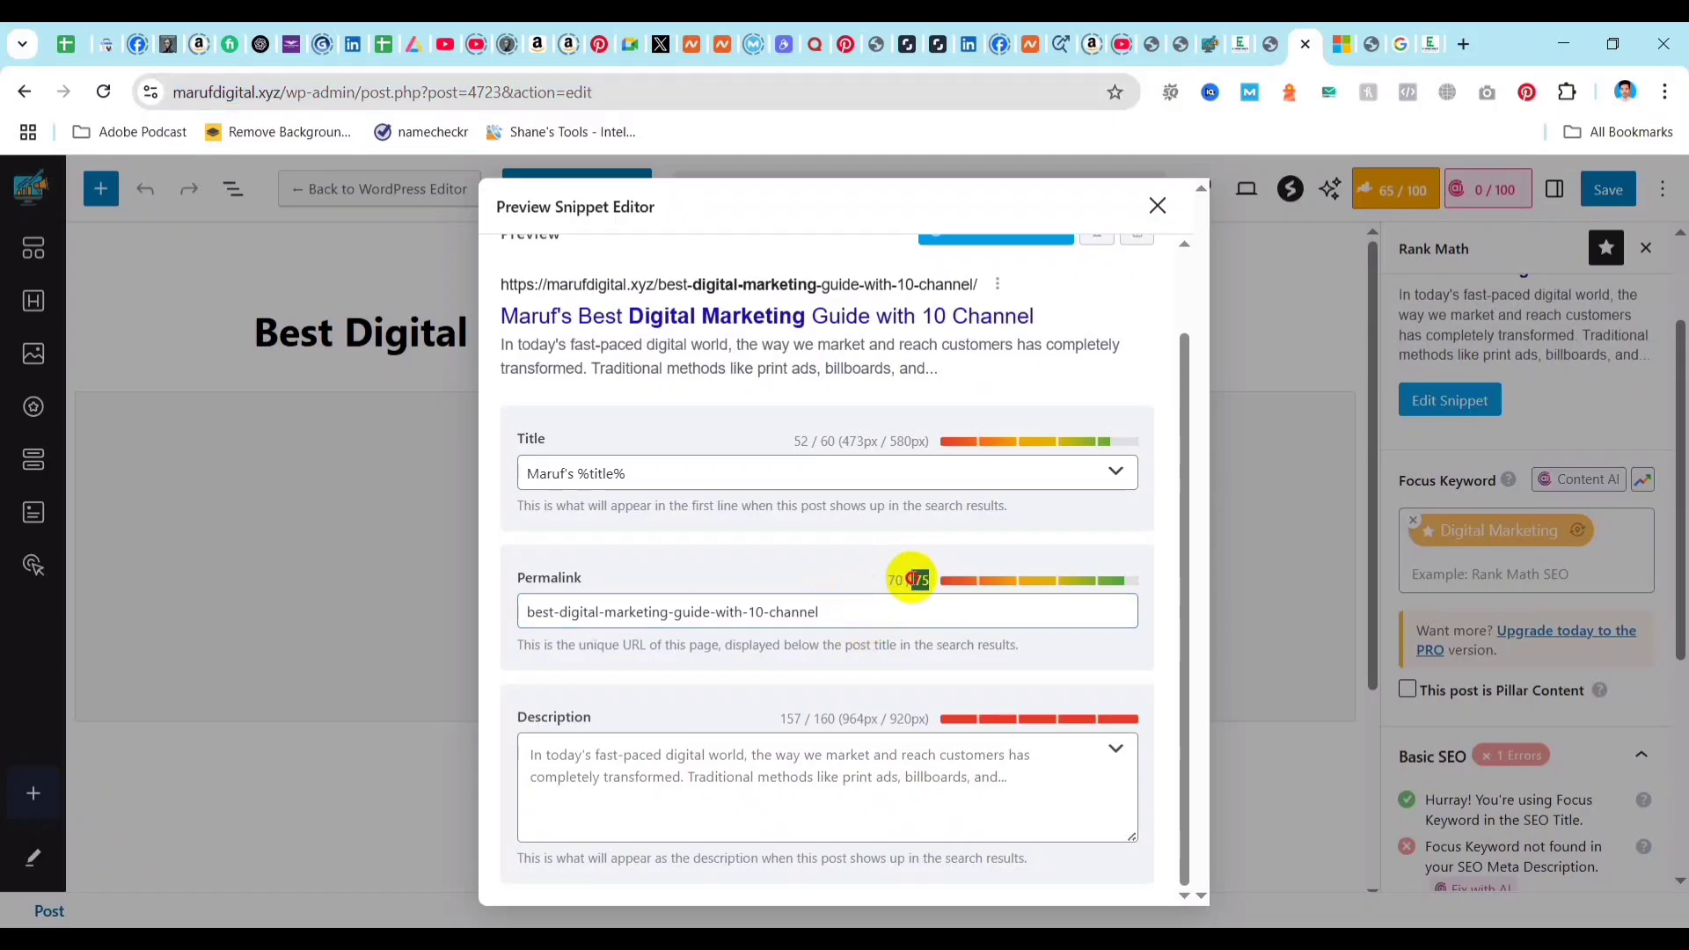
pyautogui.doubleClick(892, 582)
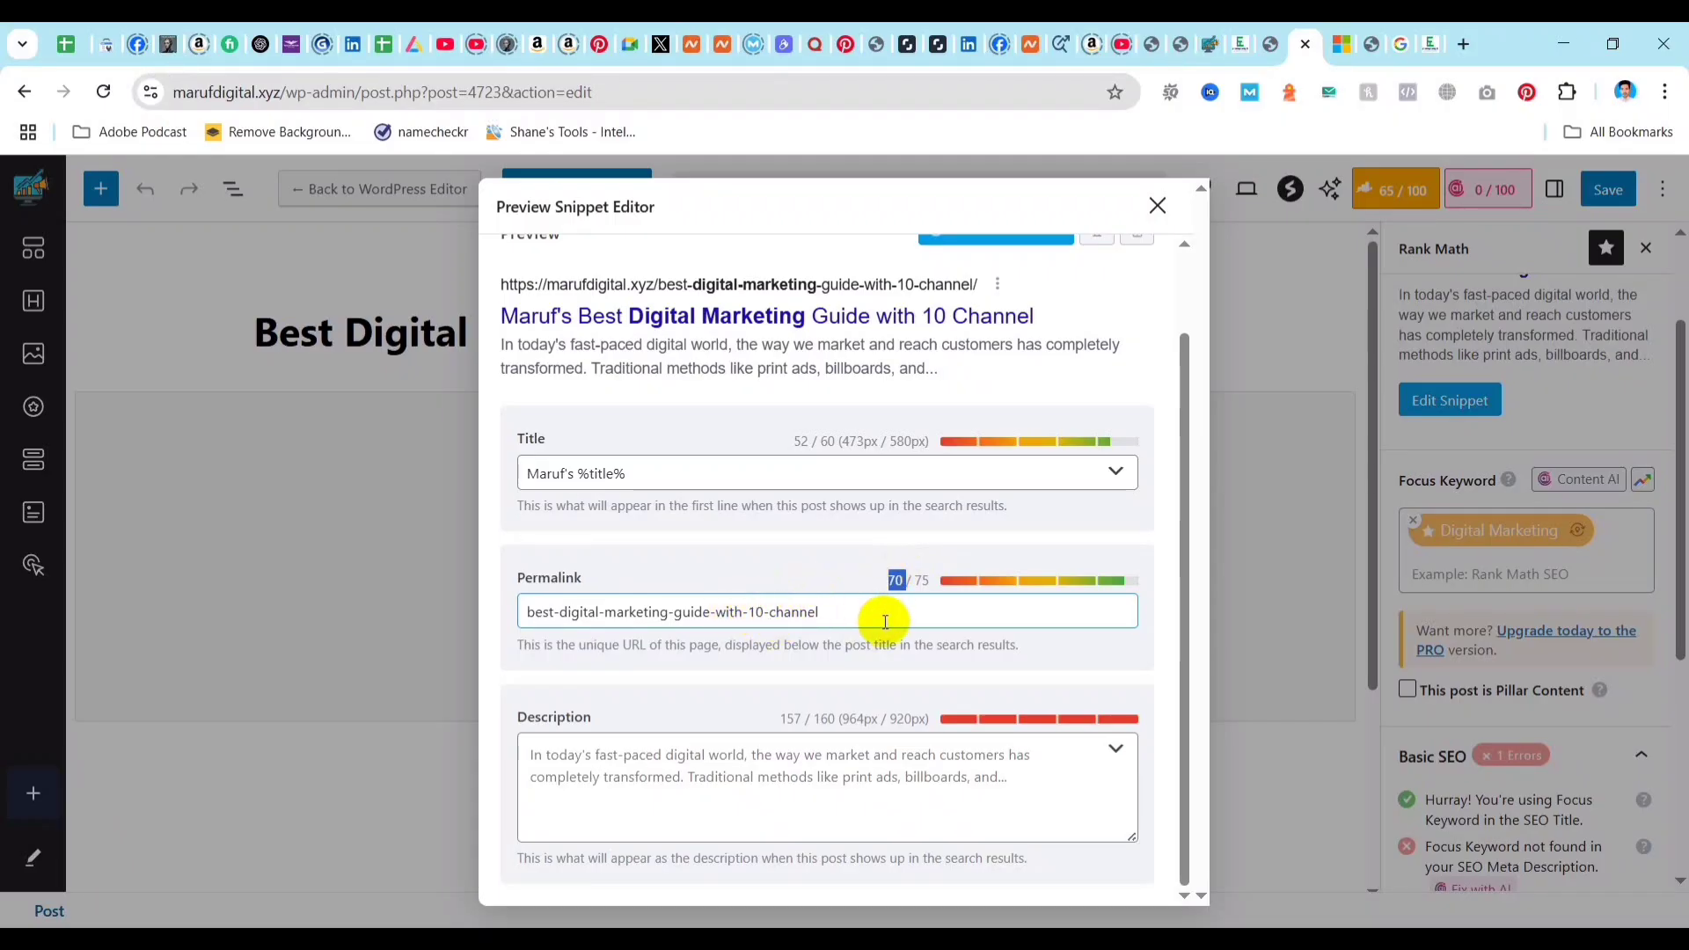
pyautogui.click(841, 614)
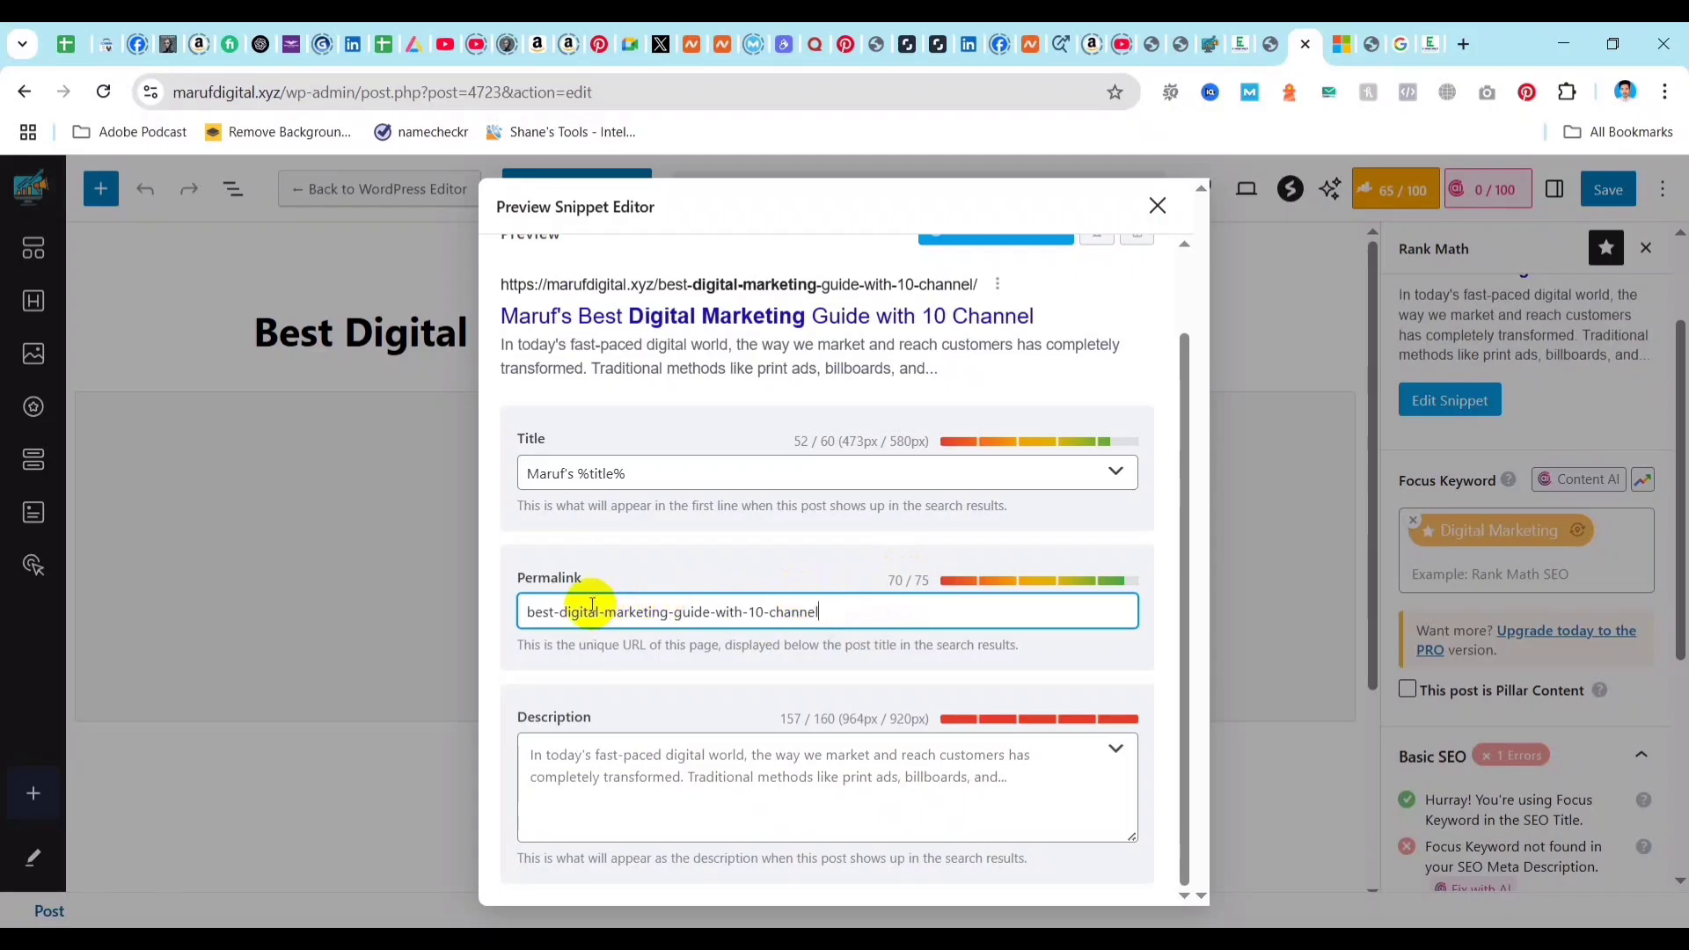
pyautogui.click(561, 613)
pyautogui.press('BackSpace')
pyautogui.press('BackSpace')
pyautogui.press('BackSpace')
pyautogui.press('BackSpace')
pyautogui.press('BackSpace')
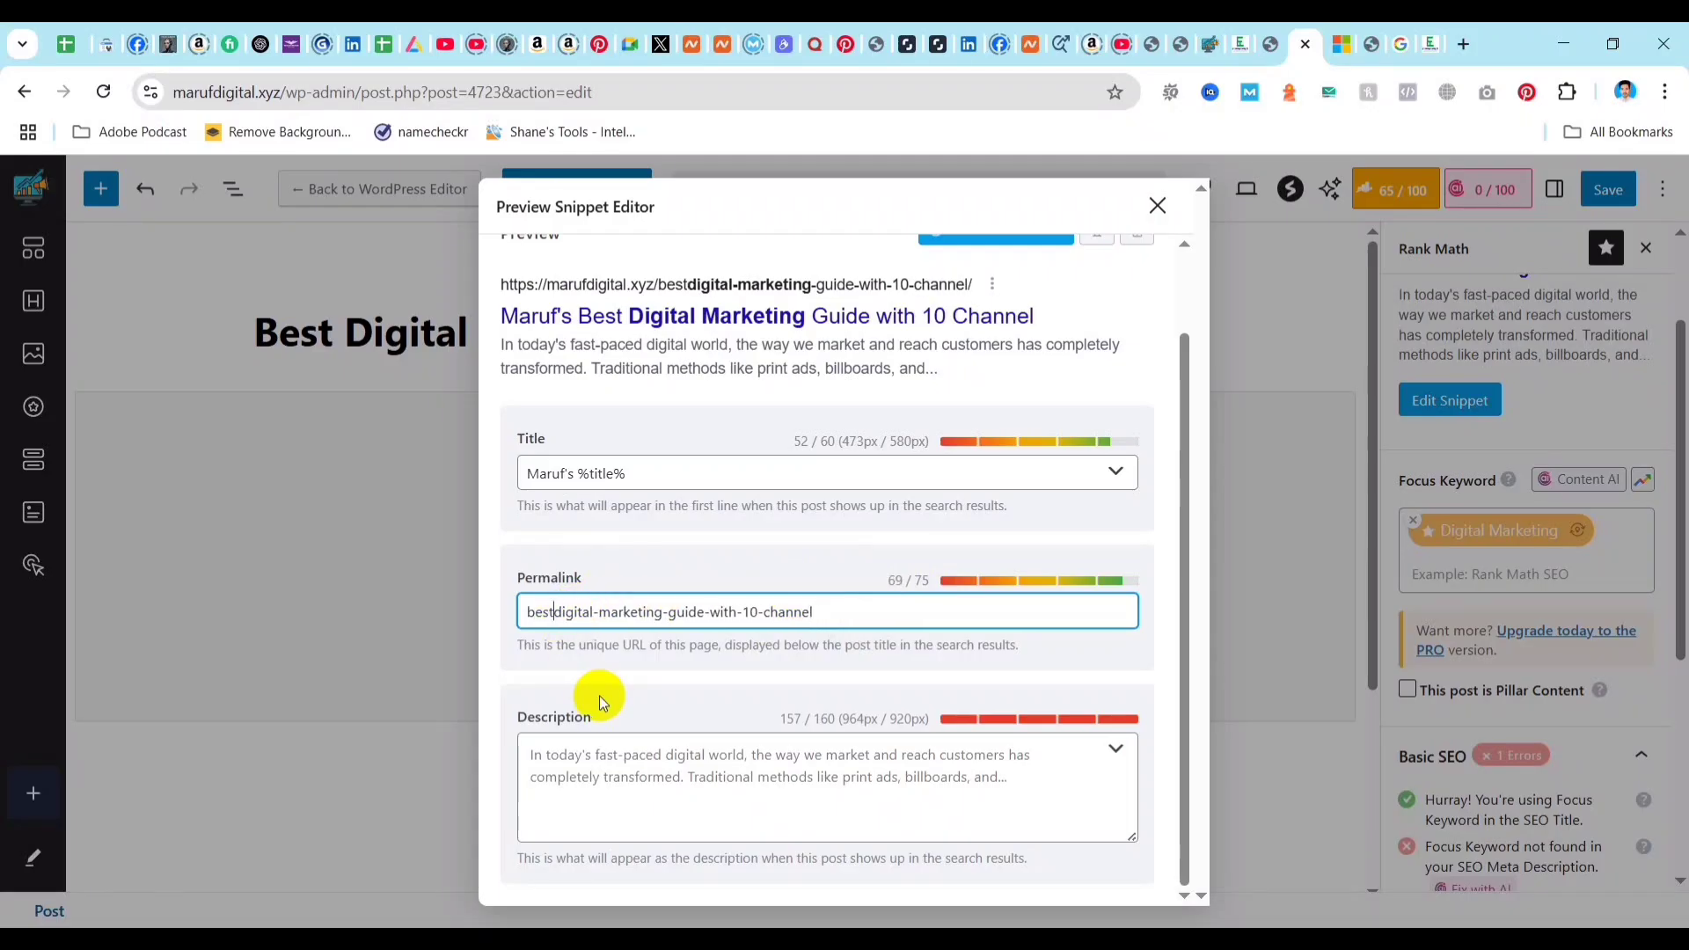
pyautogui.moveTo(825, 611); pyautogui.dragTo(681, 611)
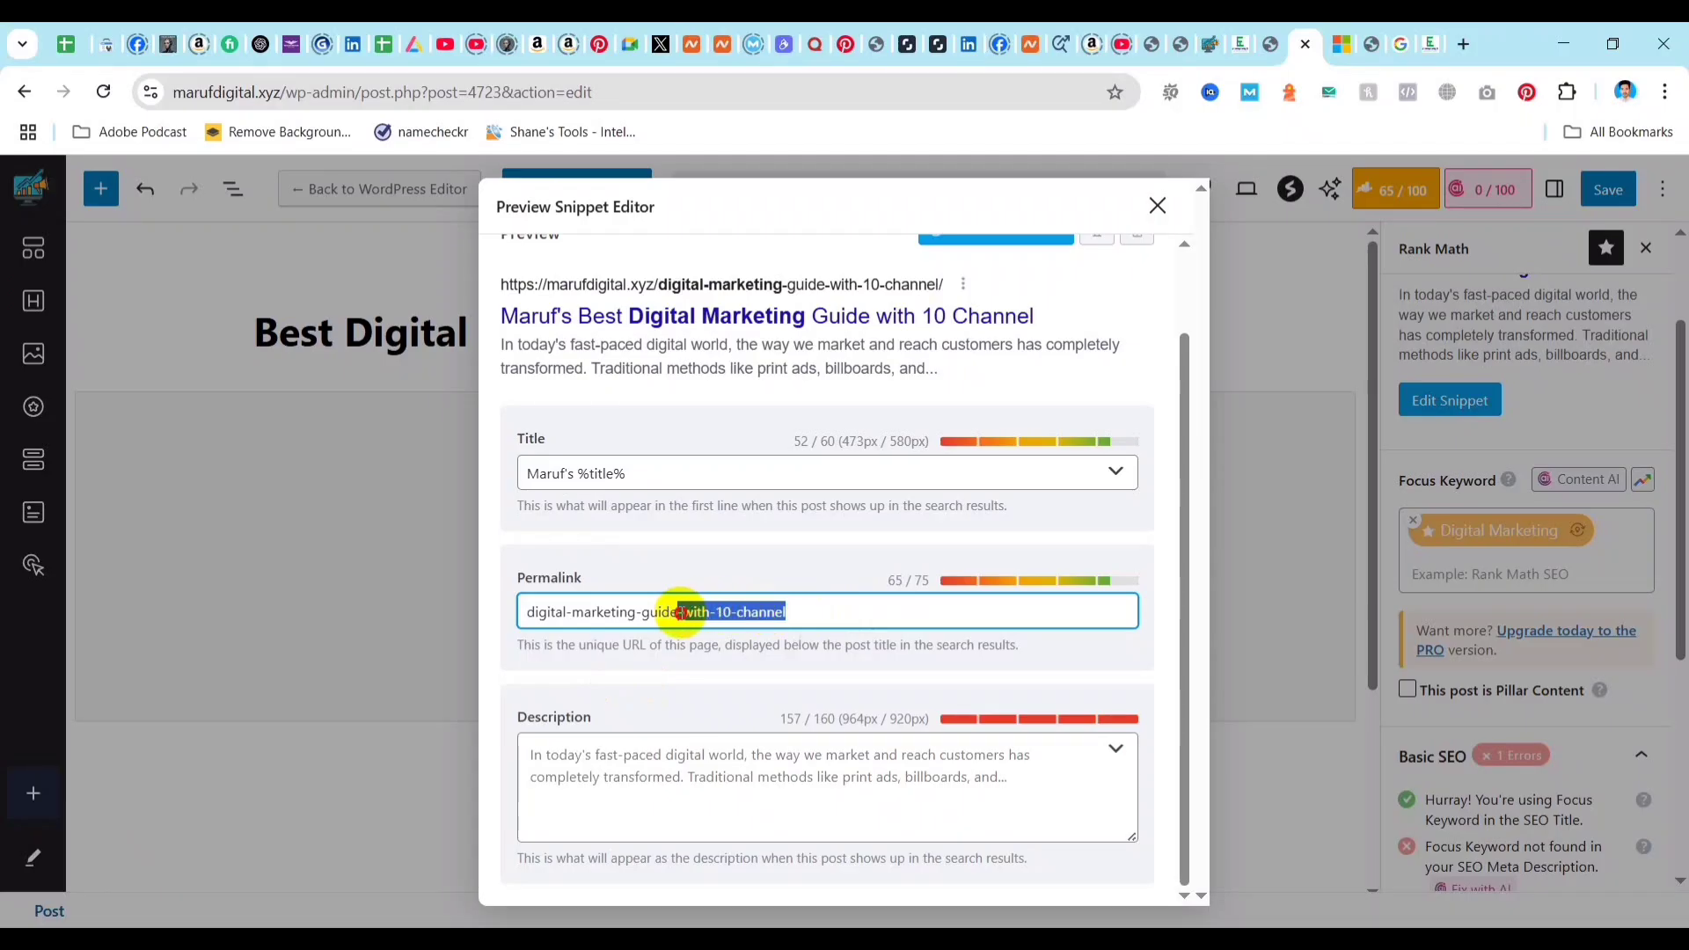
pyautogui.press('BackSpace')
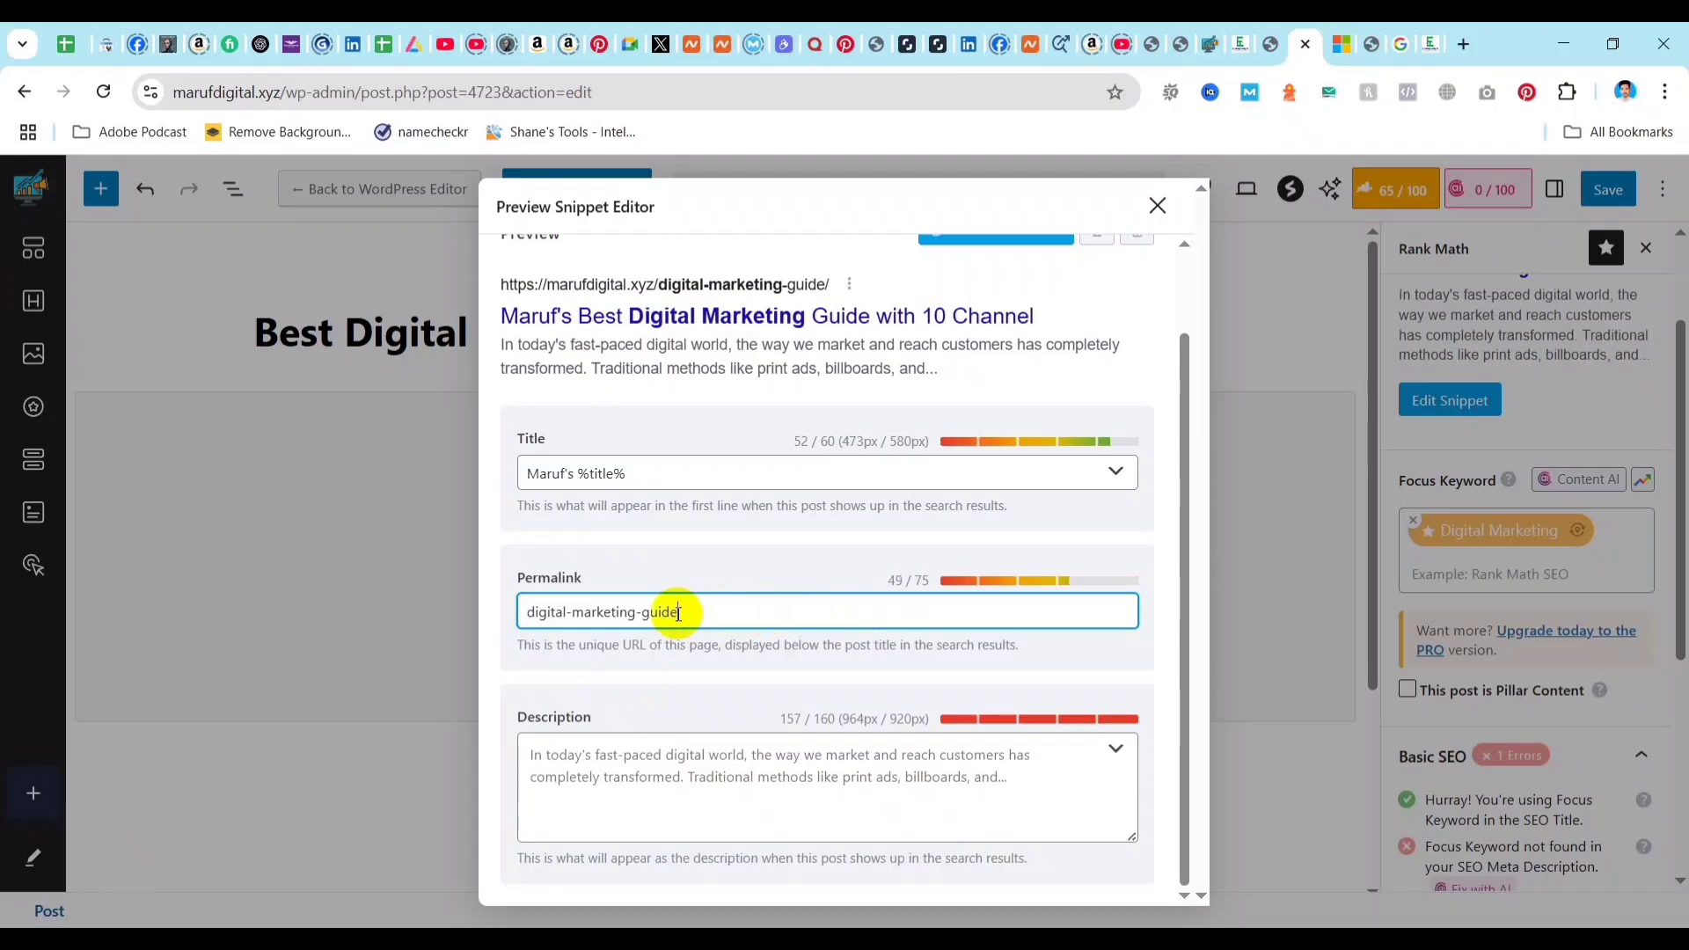
pyautogui.click(762, 549)
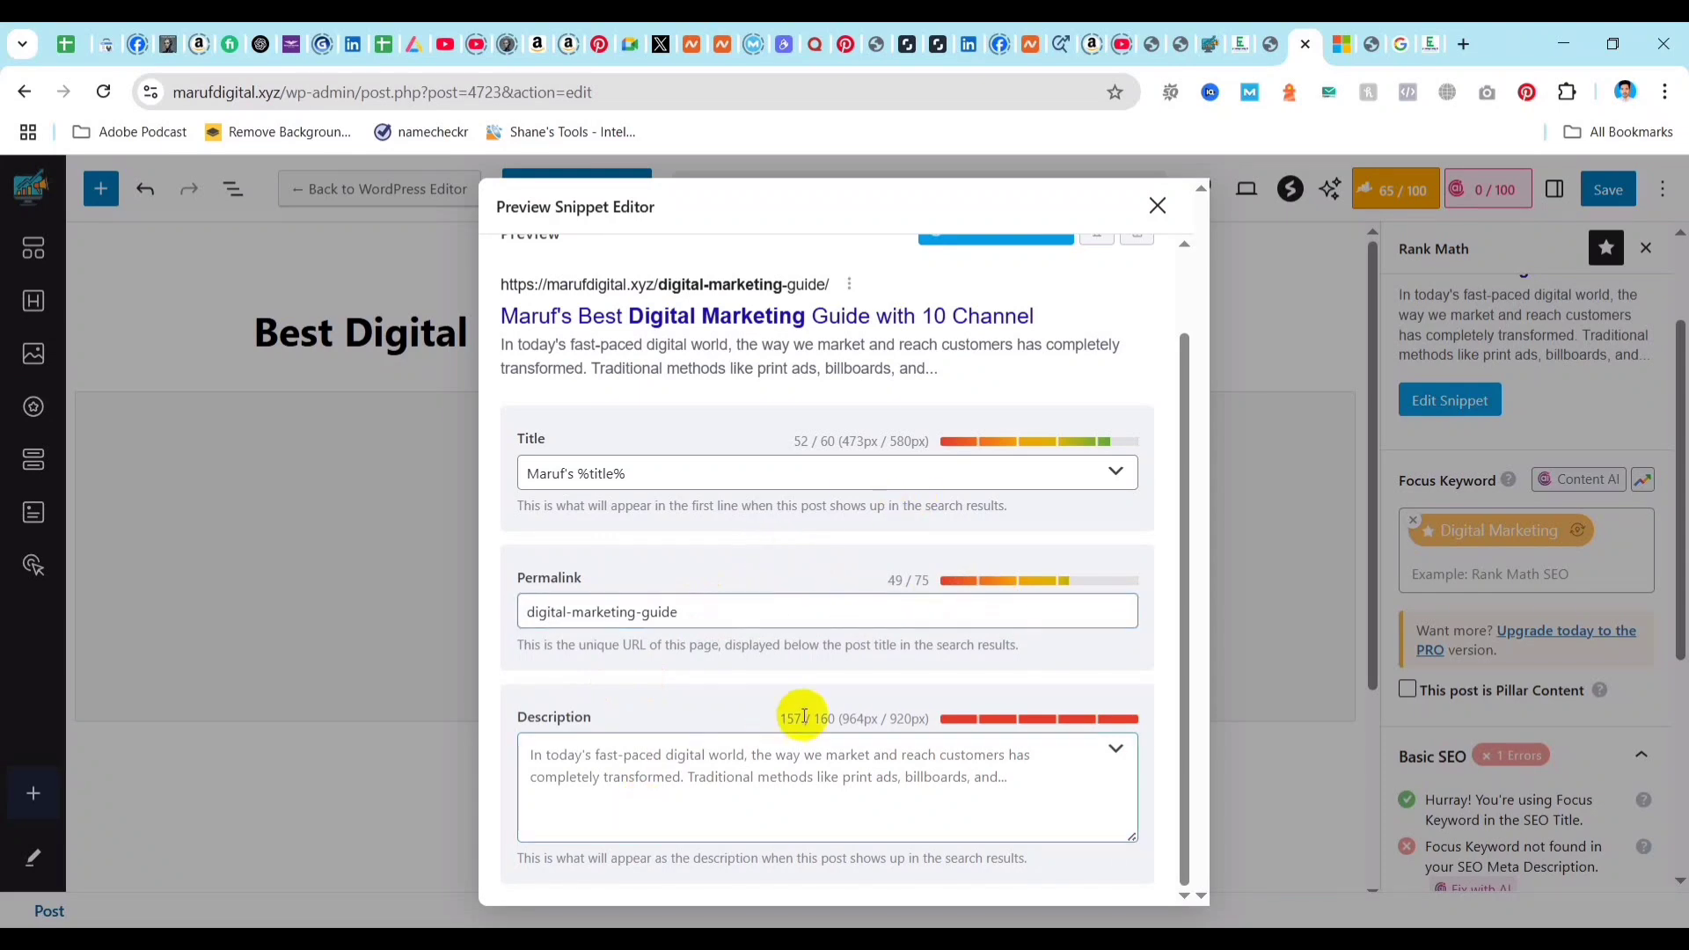
# Copy the generated meta description from the ChatGPT conversation and paste it into the snippet's description in the WordPress editor.
pyautogui.click(639, 768)
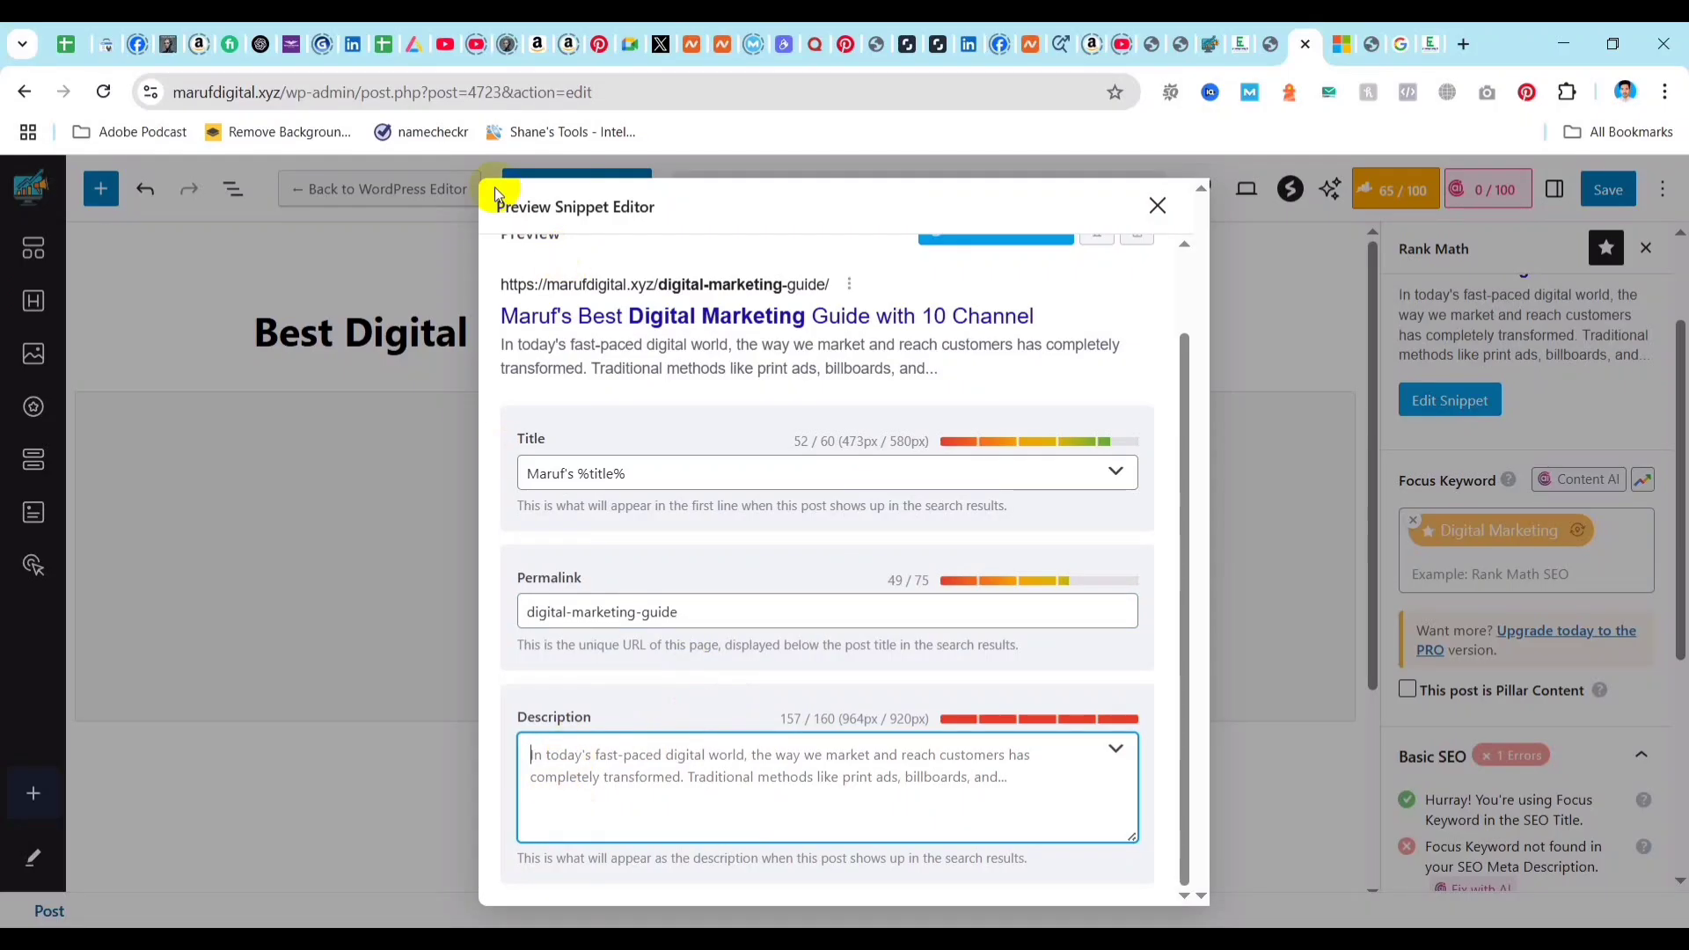
pyautogui.click(260, 44)
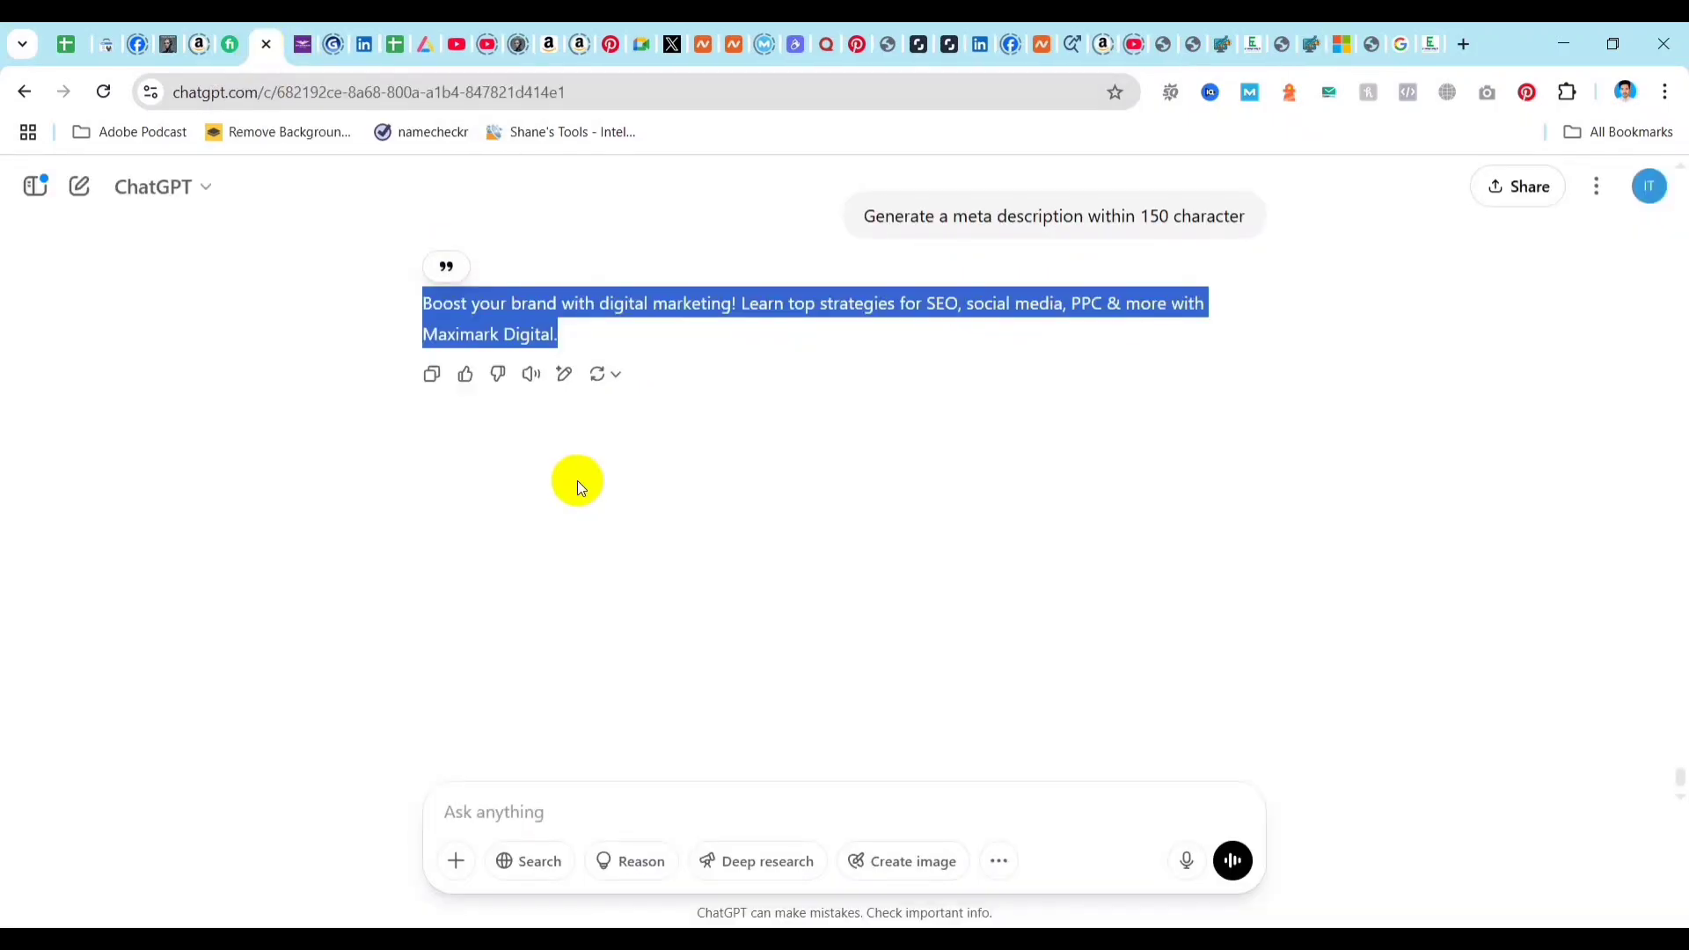
pyautogui.rightClick(484, 310)
pyautogui.click(524, 338)
pyautogui.click(1306, 44)
pyautogui.click(1280, 46)
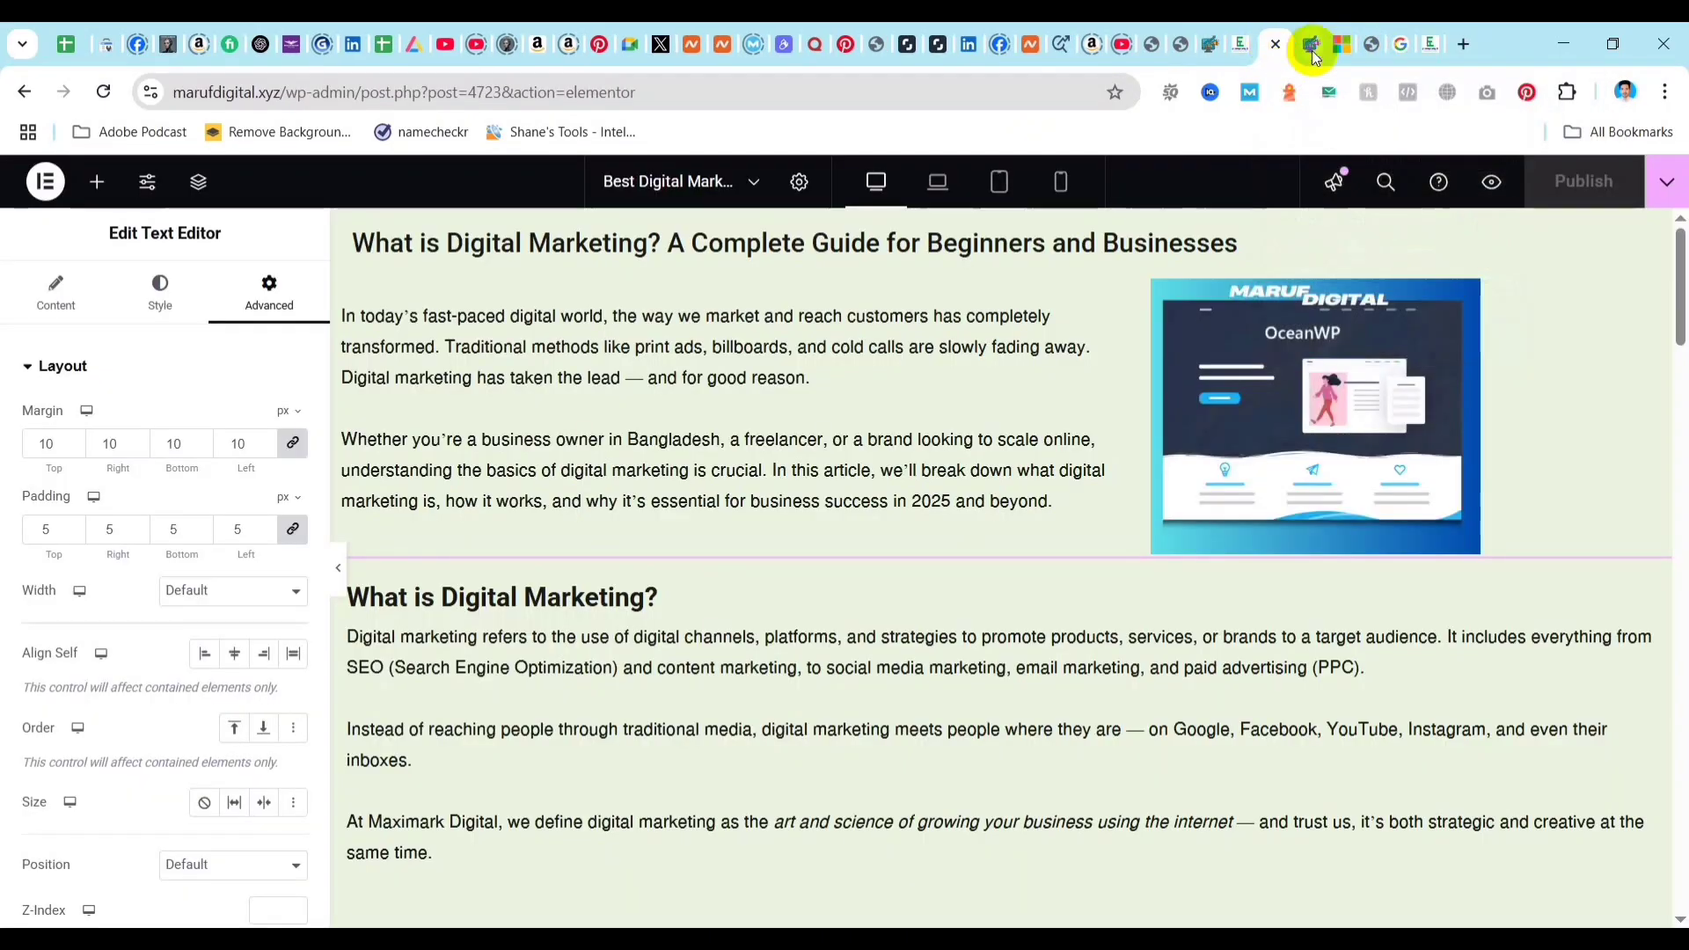
pyautogui.click(1308, 44)
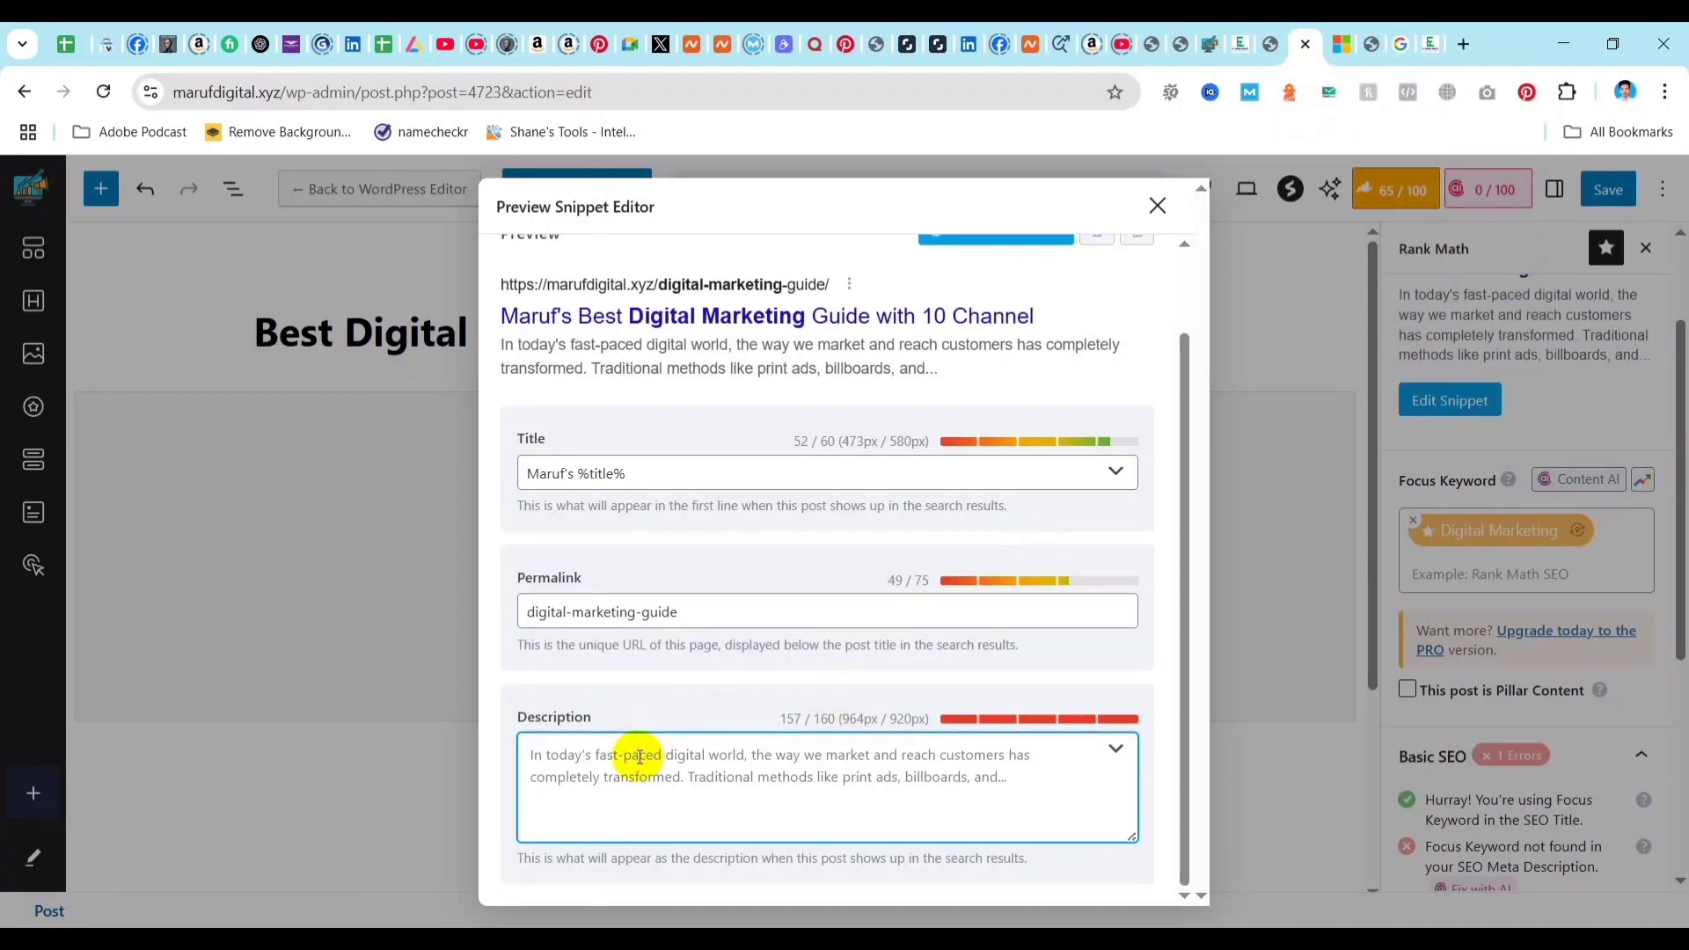
pyautogui.hotkey('ctrl', 'v')
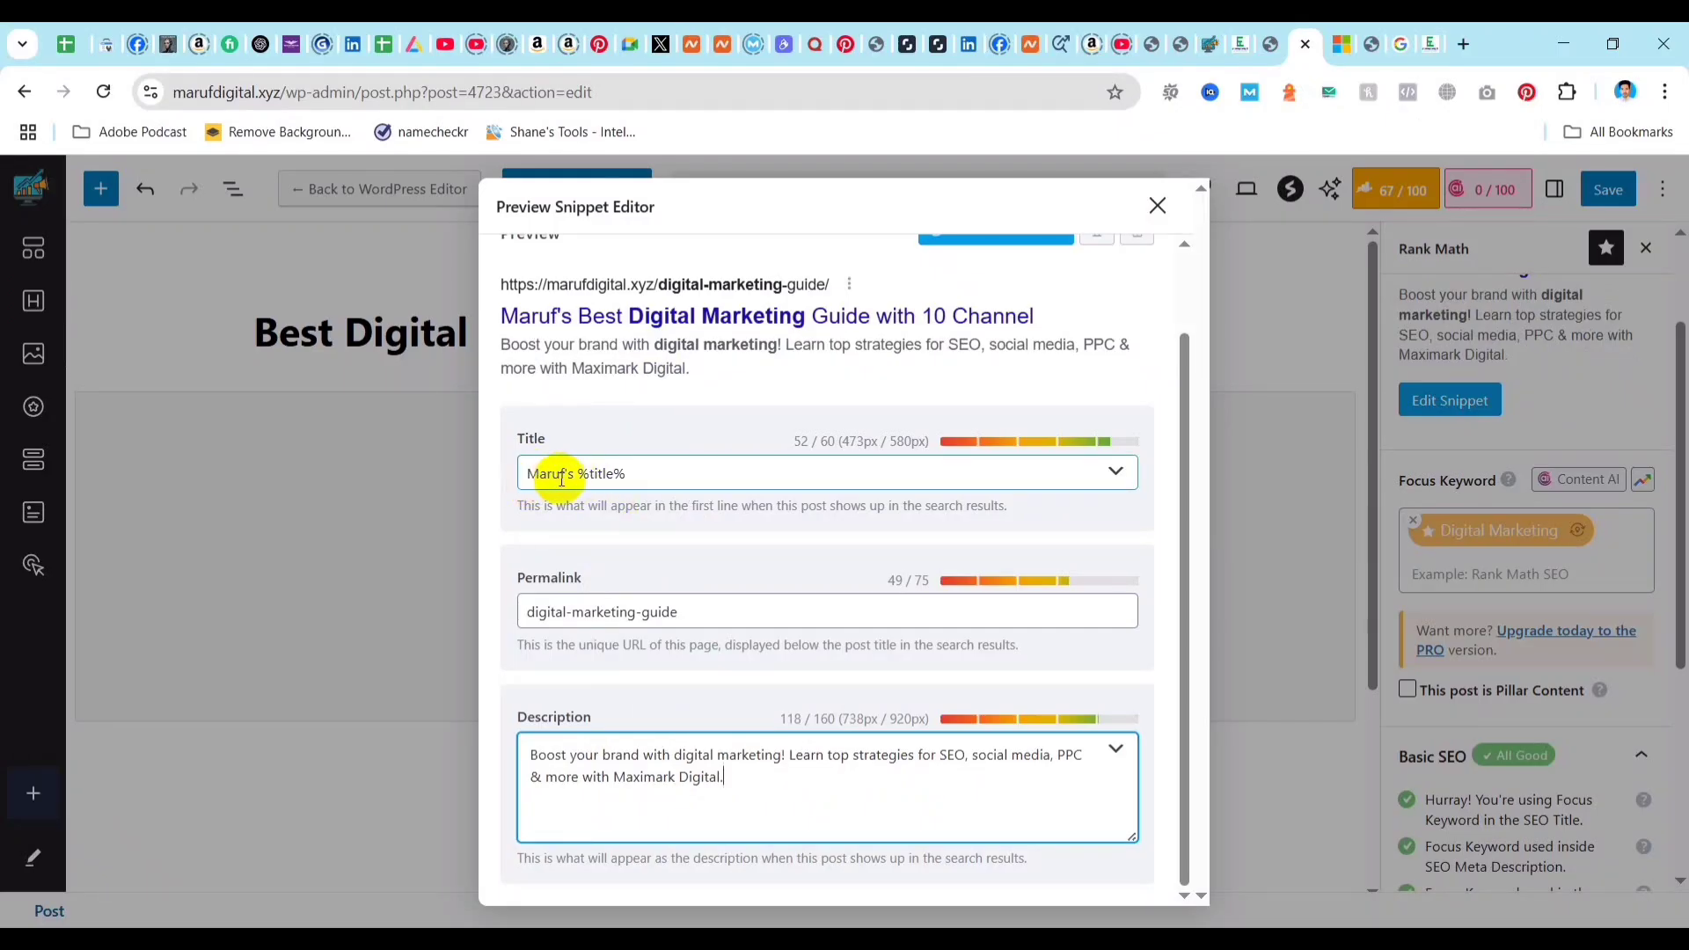
# Examine the use of the focus keyword in the snippet's title, permalink and description.
pyautogui.moveTo(528, 472); pyautogui.dragTo(656, 481)
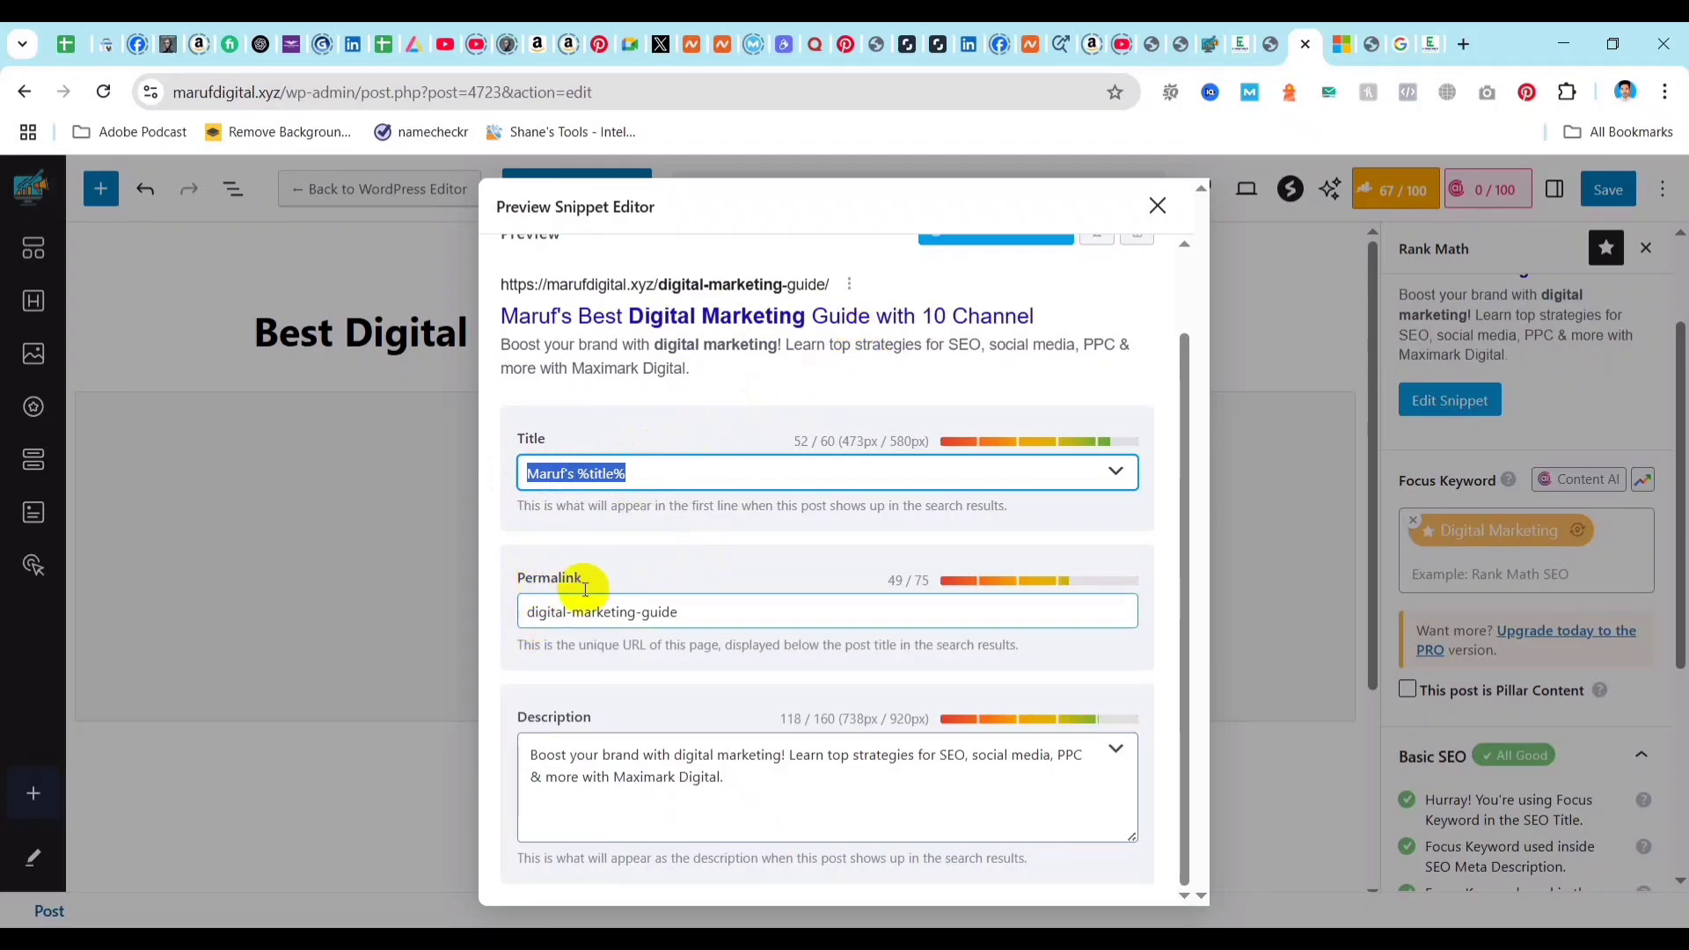
pyautogui.moveTo(528, 613); pyautogui.dragTo(633, 614)
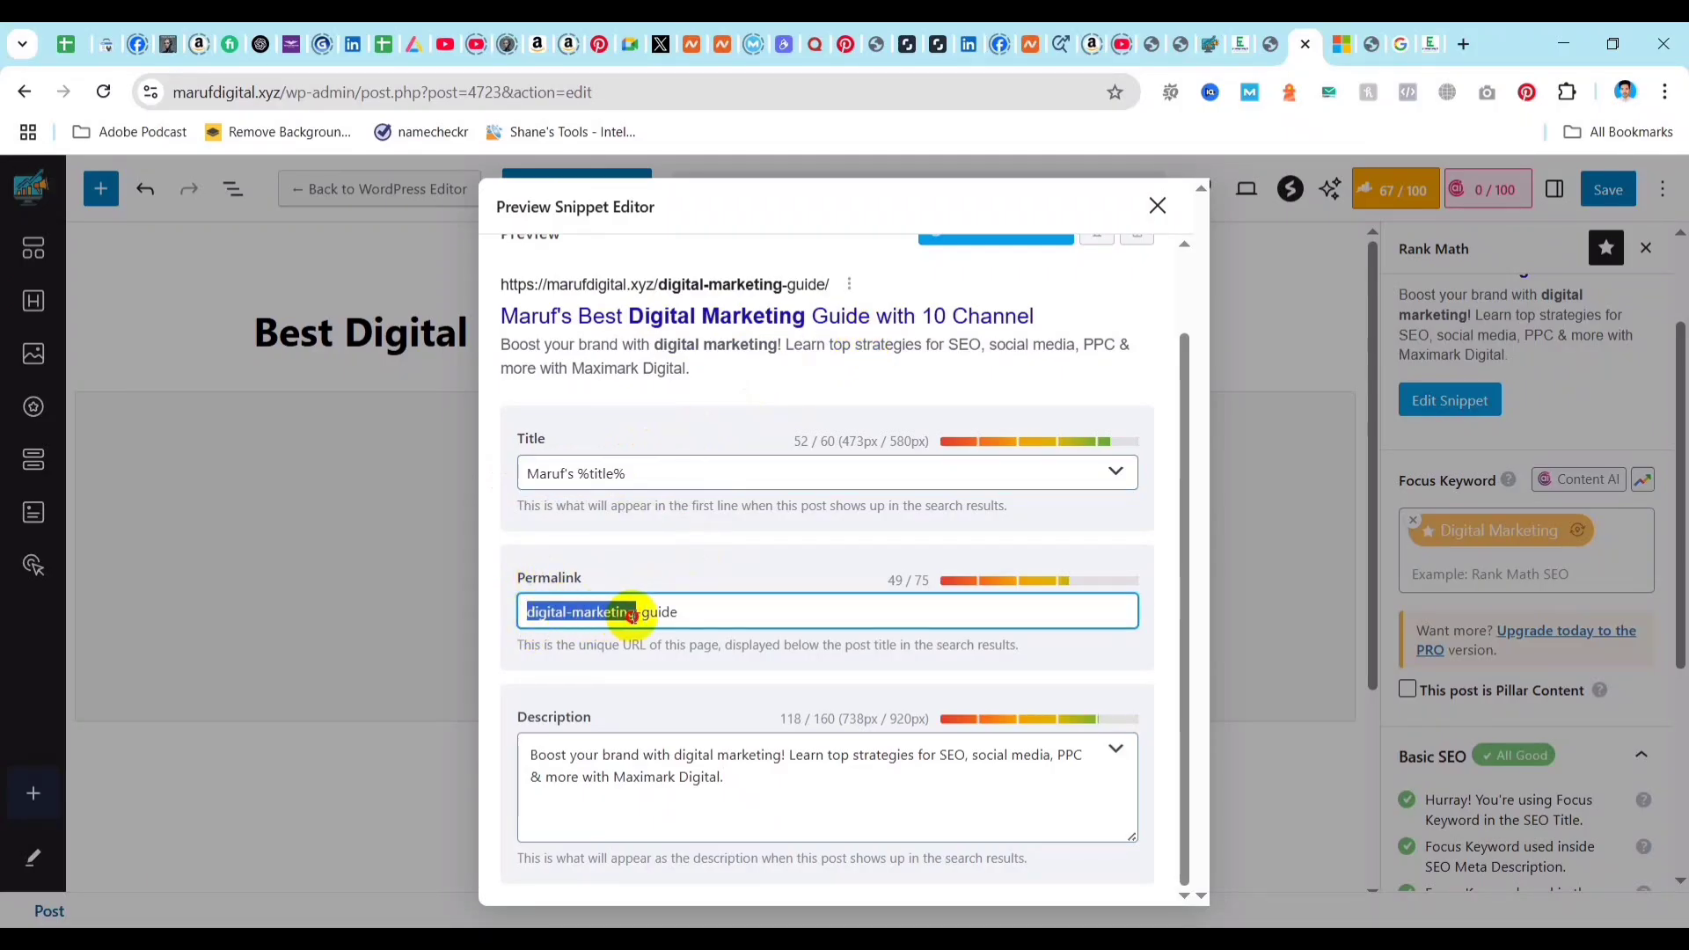
pyautogui.click(569, 762)
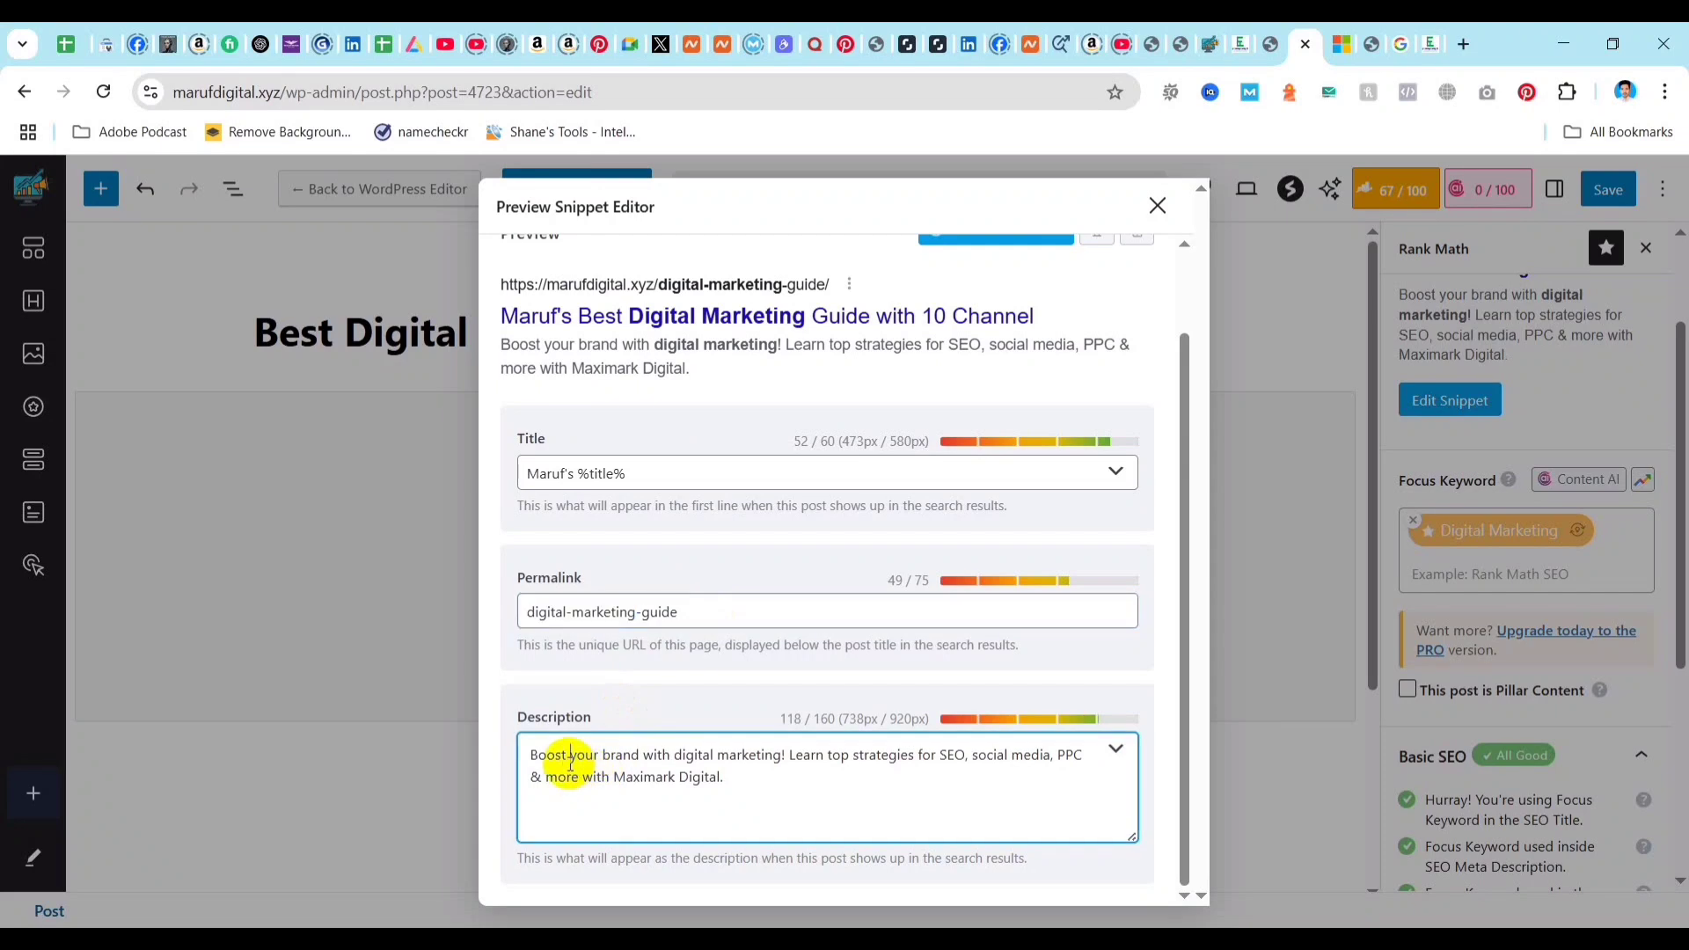
pyautogui.moveTo(674, 755); pyautogui.dragTo(783, 753)
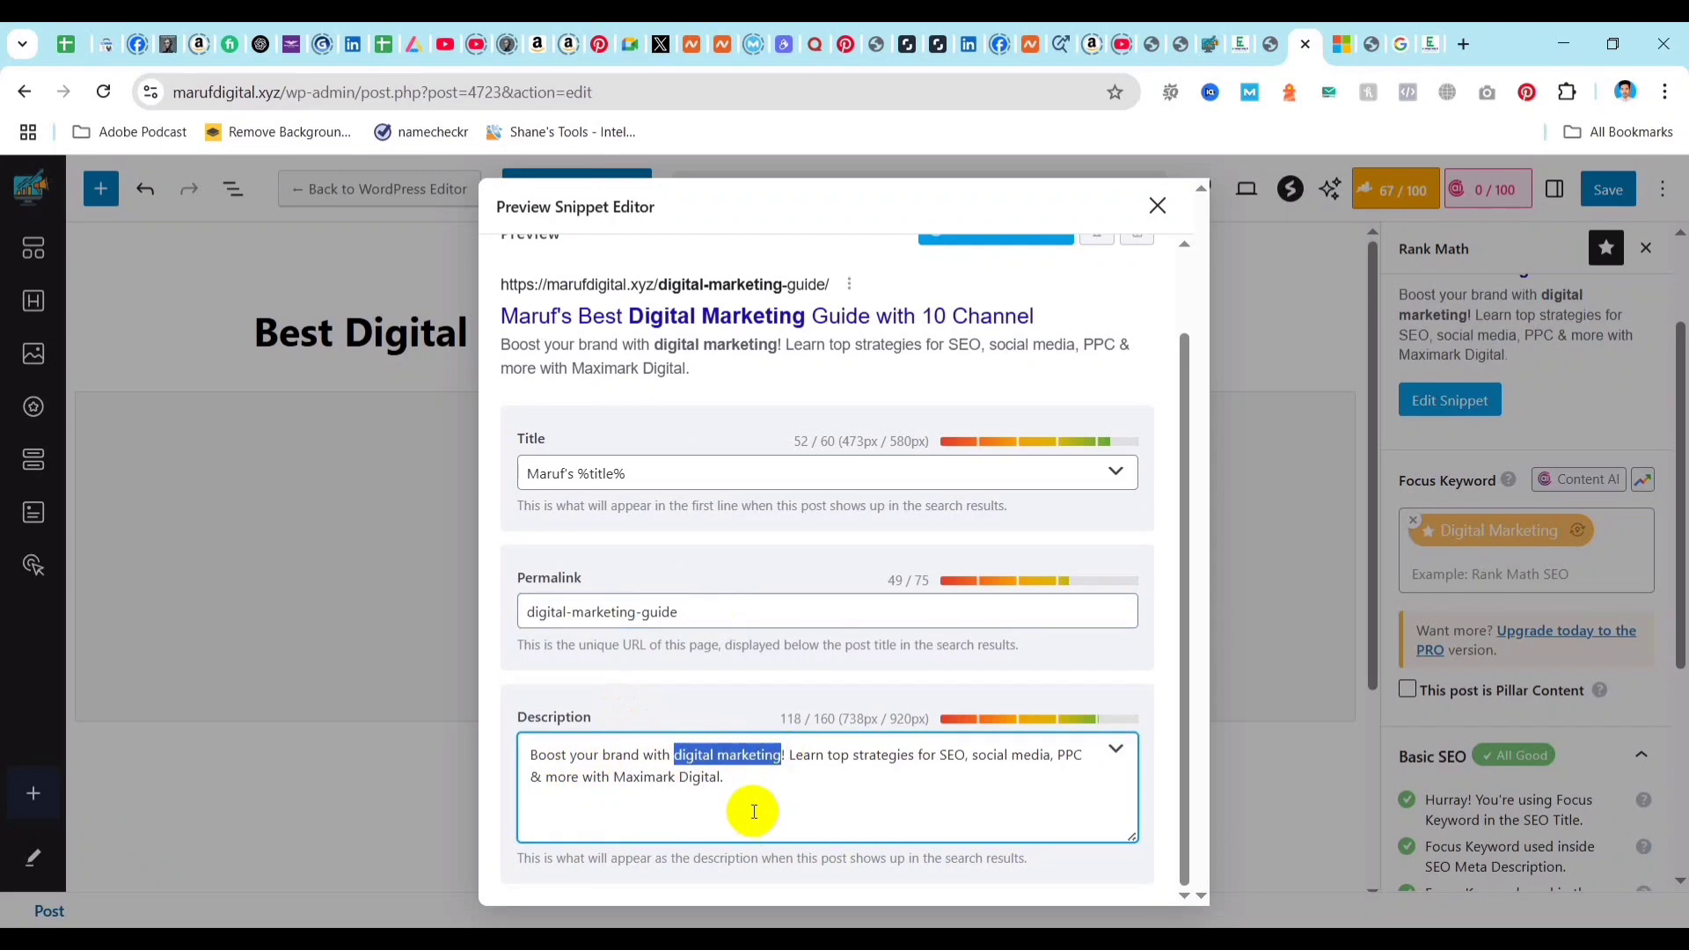
pyautogui.click(737, 776)
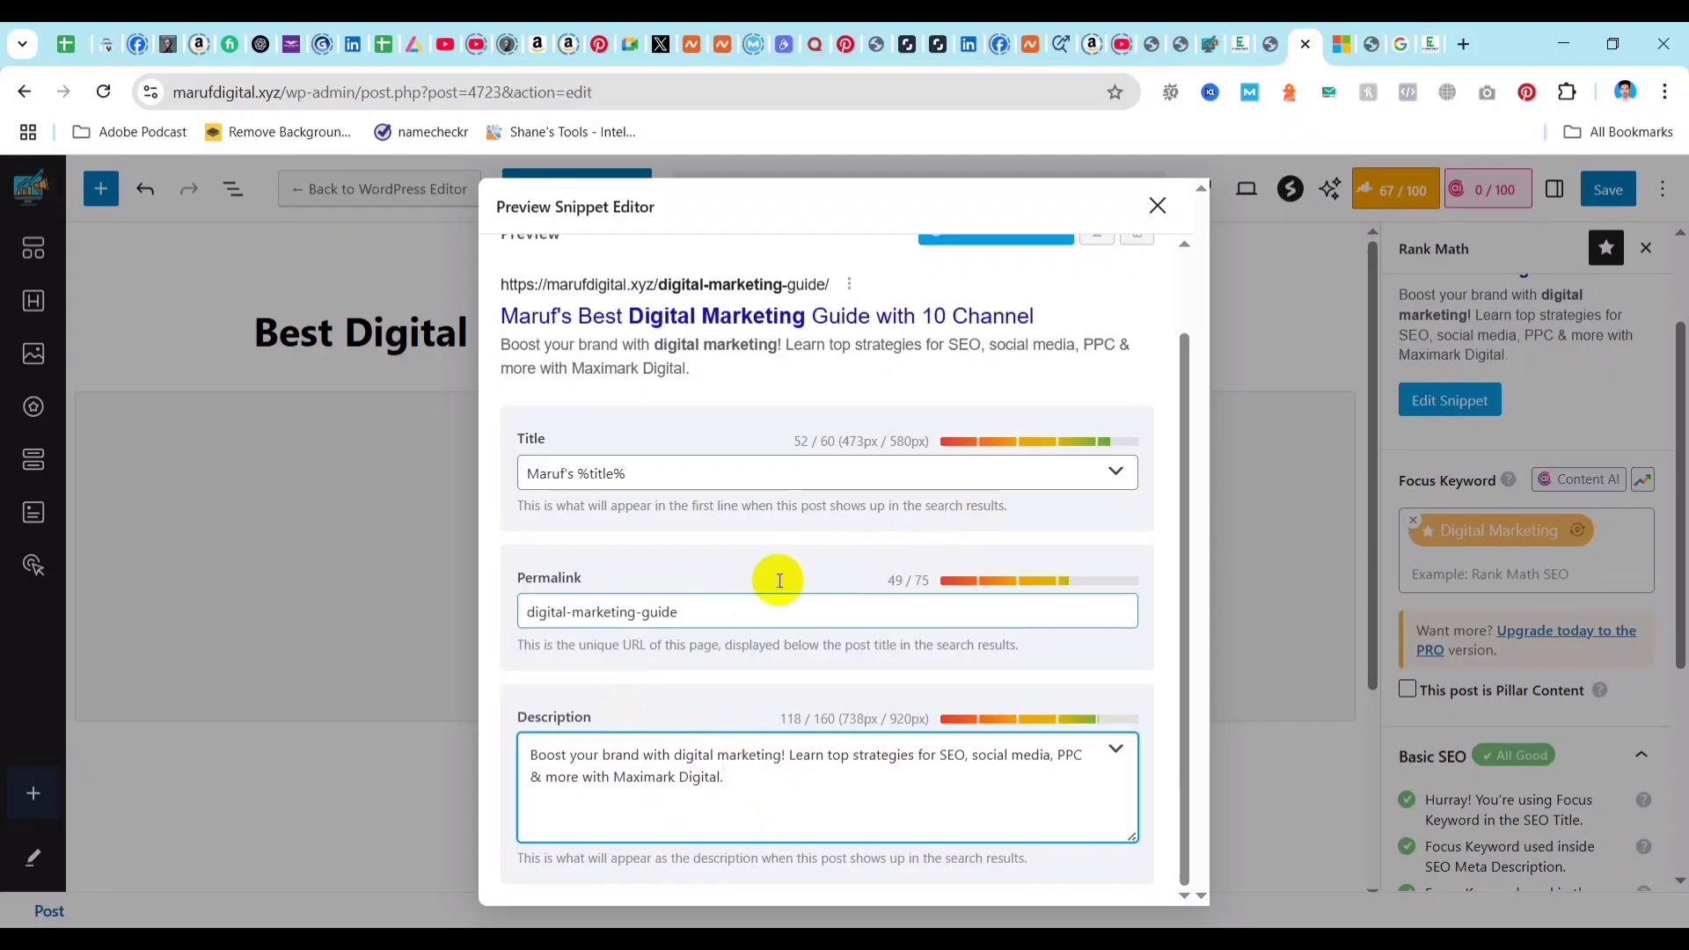
# Review the edited search preview and open the snippet's social sharing settings for Facebook.
pyautogui.scroll(1, 738, 656)
pyautogui.scroll(-1, 732, 595)
pyautogui.scroll(1, 672, 475)
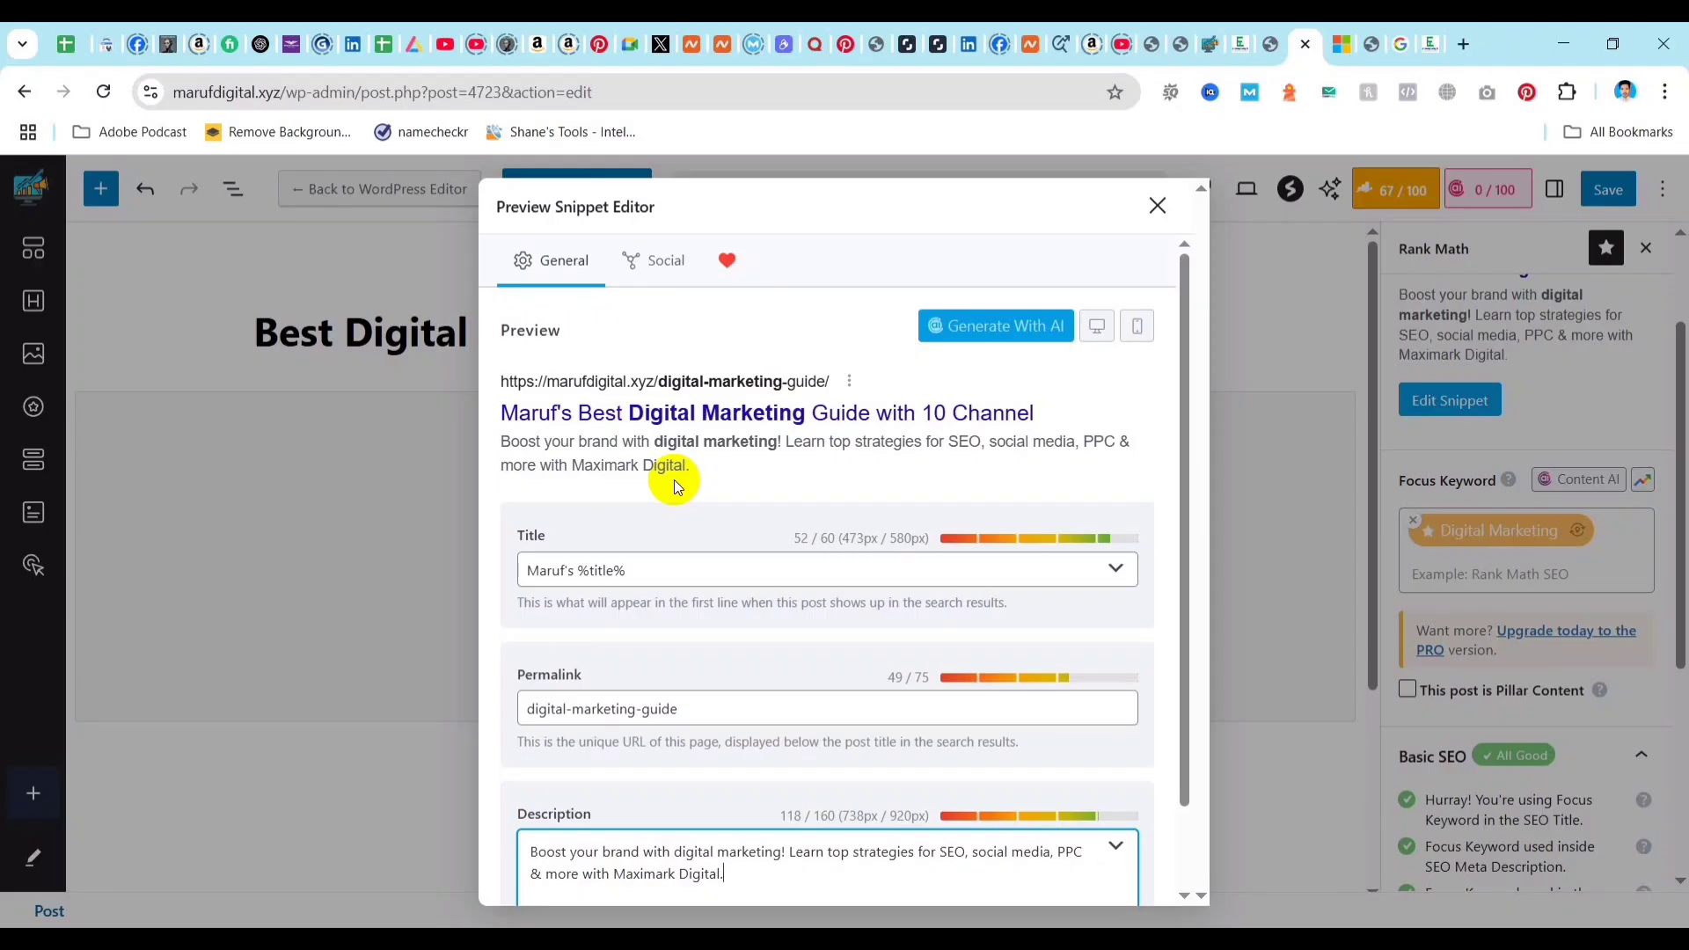
pyautogui.click(656, 265)
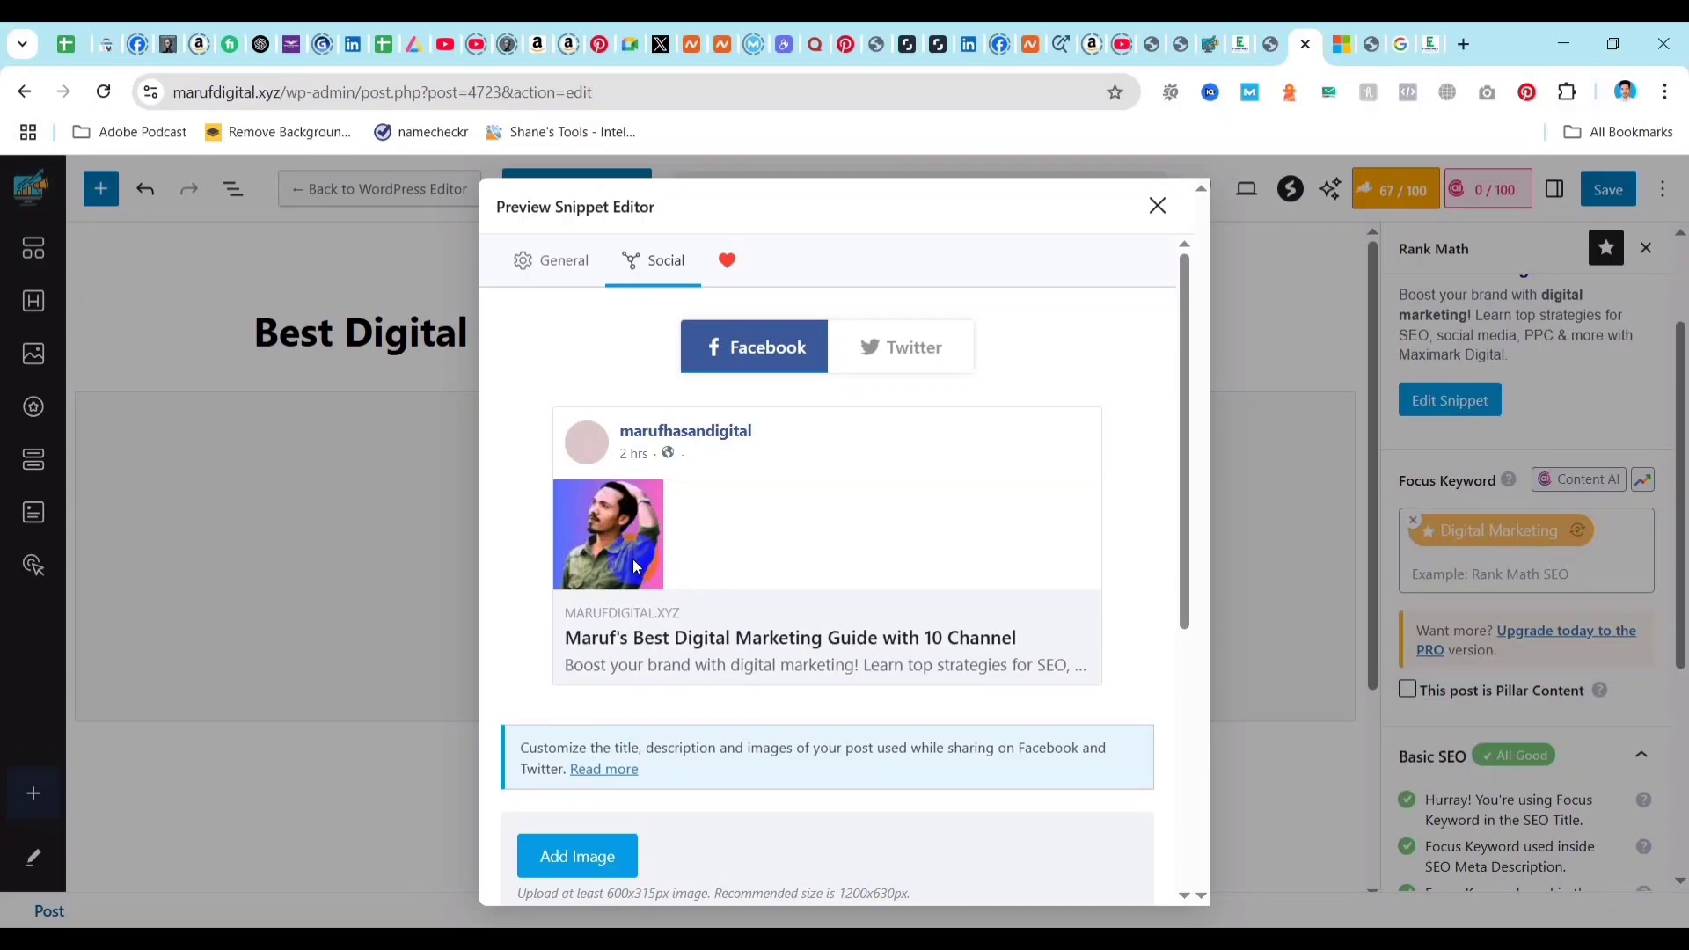
# Set the Facebook sharing image to the blue "Digital Marketer" banner from the media library and check the preview.
pyautogui.click(581, 859)
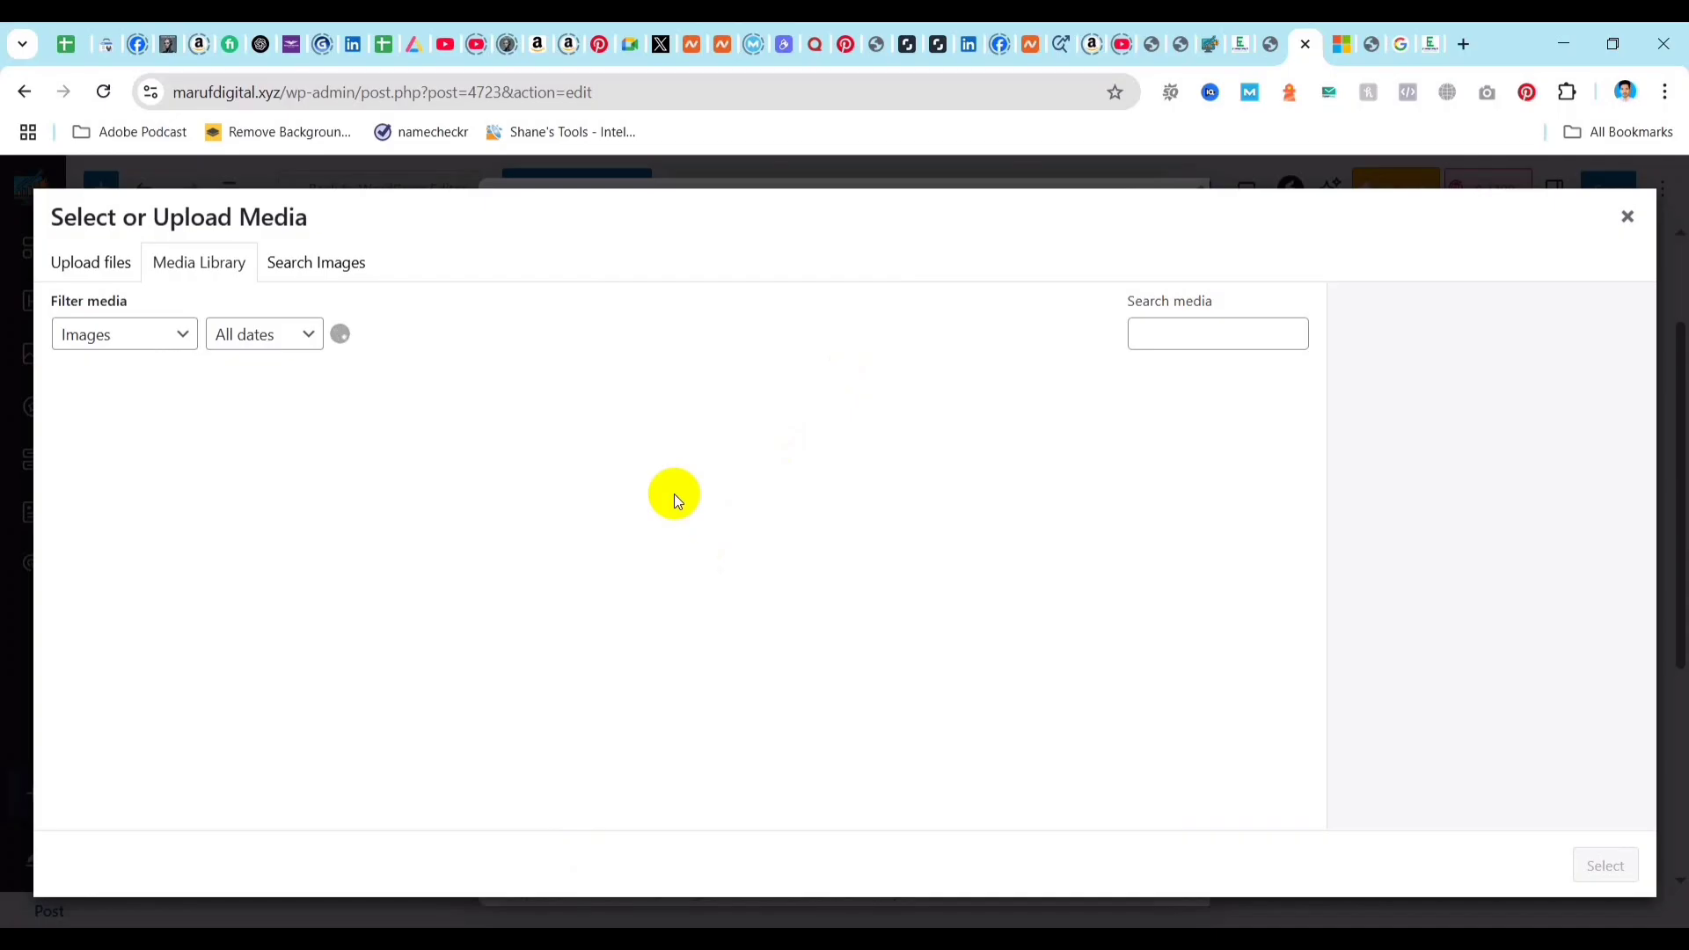
pyautogui.scroll(-5, 695, 581)
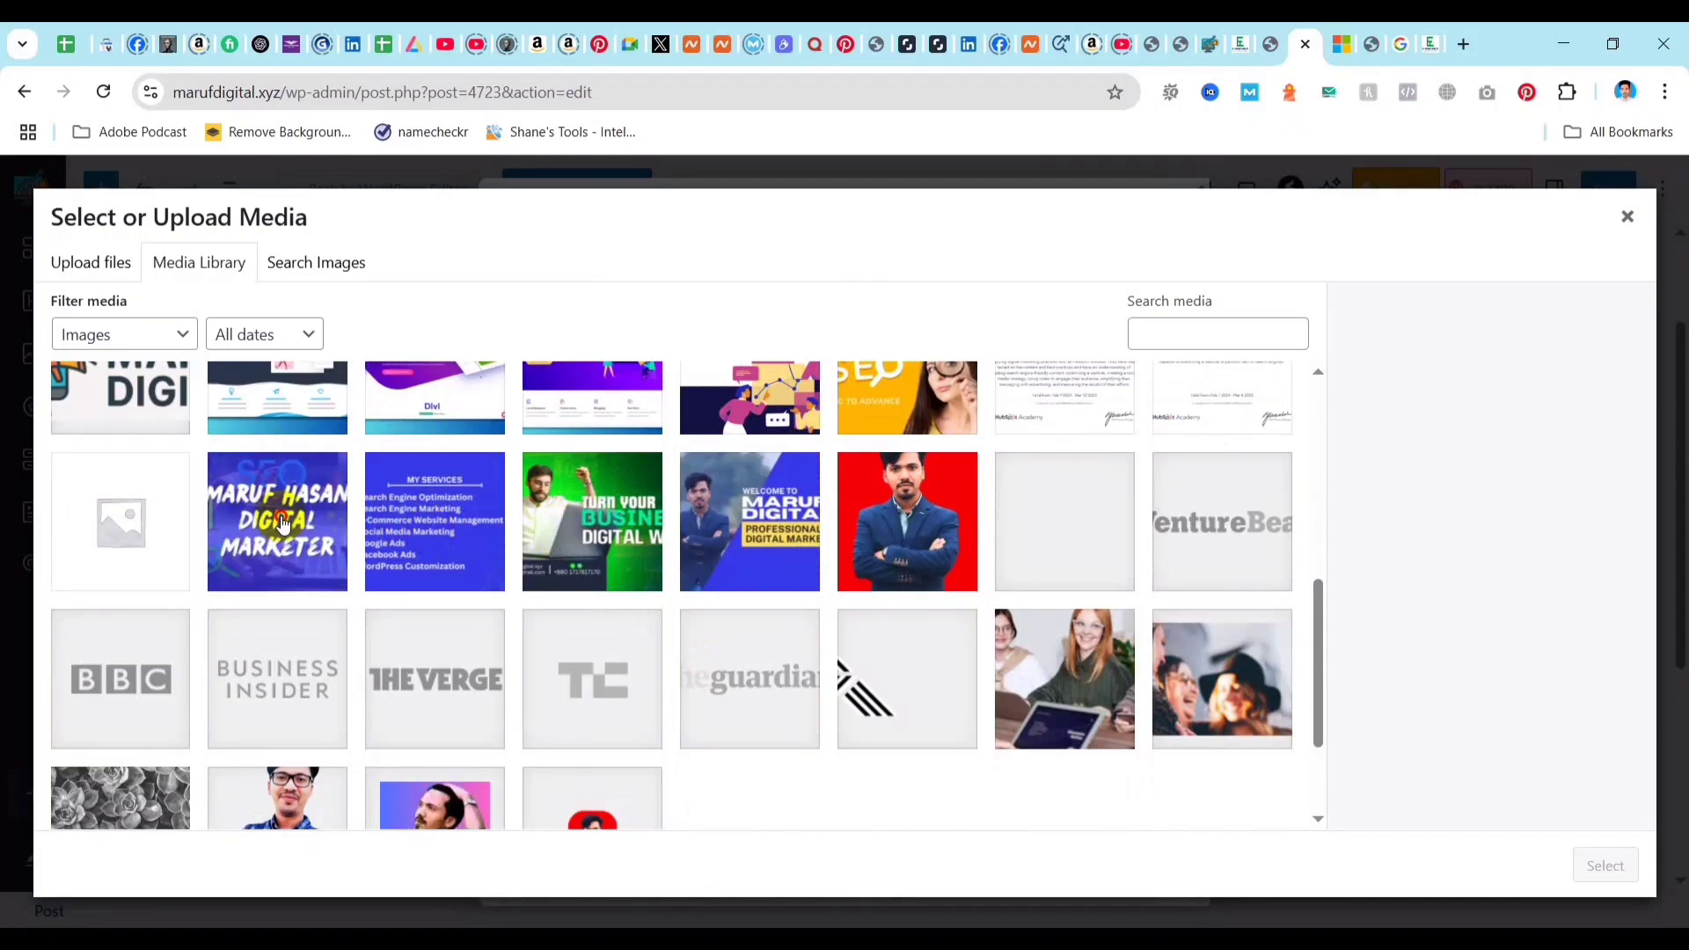
pyautogui.click(280, 517)
pyautogui.click(1605, 866)
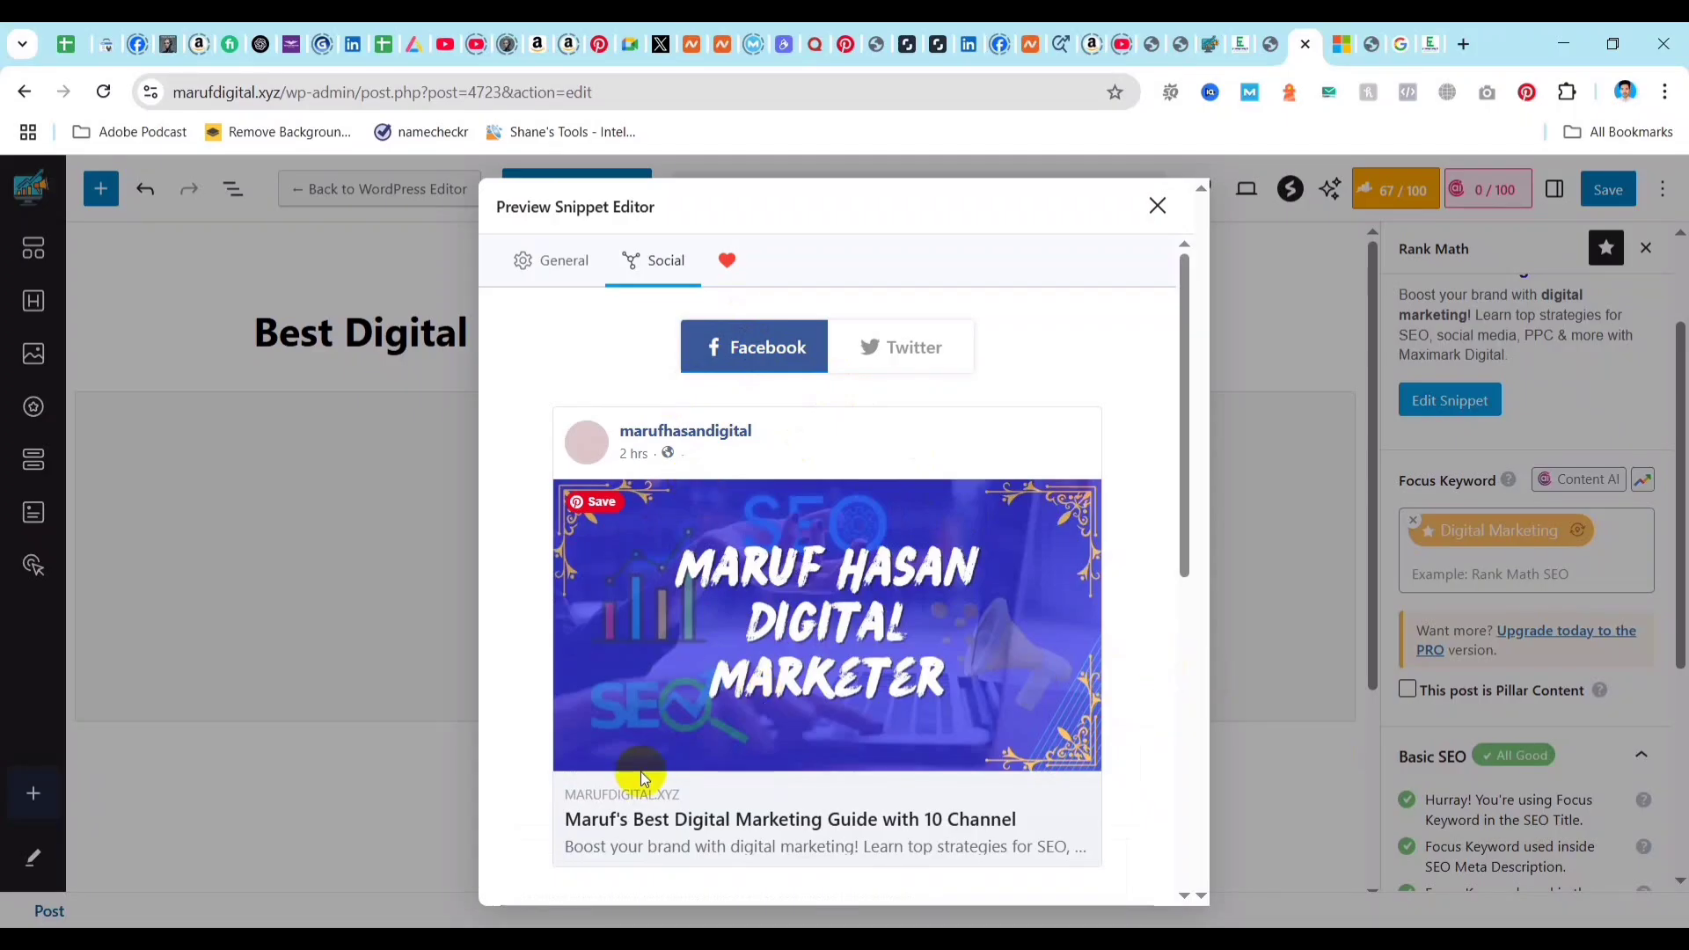
pyautogui.scroll(-1, 690, 677)
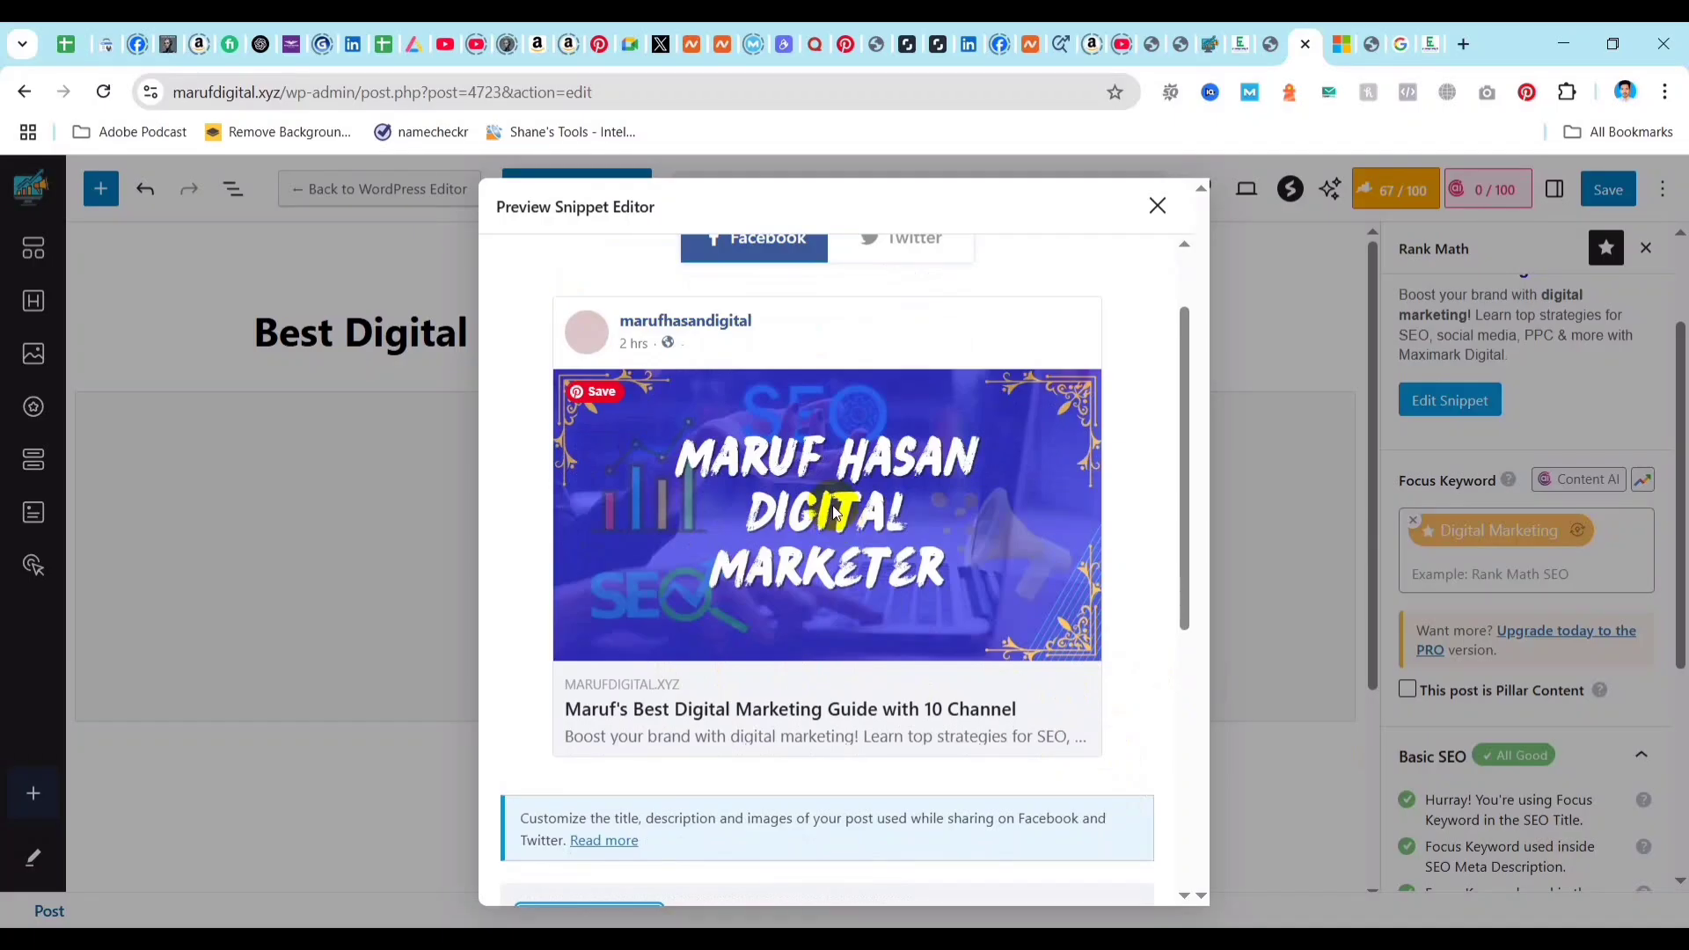
pyautogui.scroll(1, 831, 504)
# Review the snippet's Twitter card preview, including its image, title, description and card type.
pyautogui.click(897, 346)
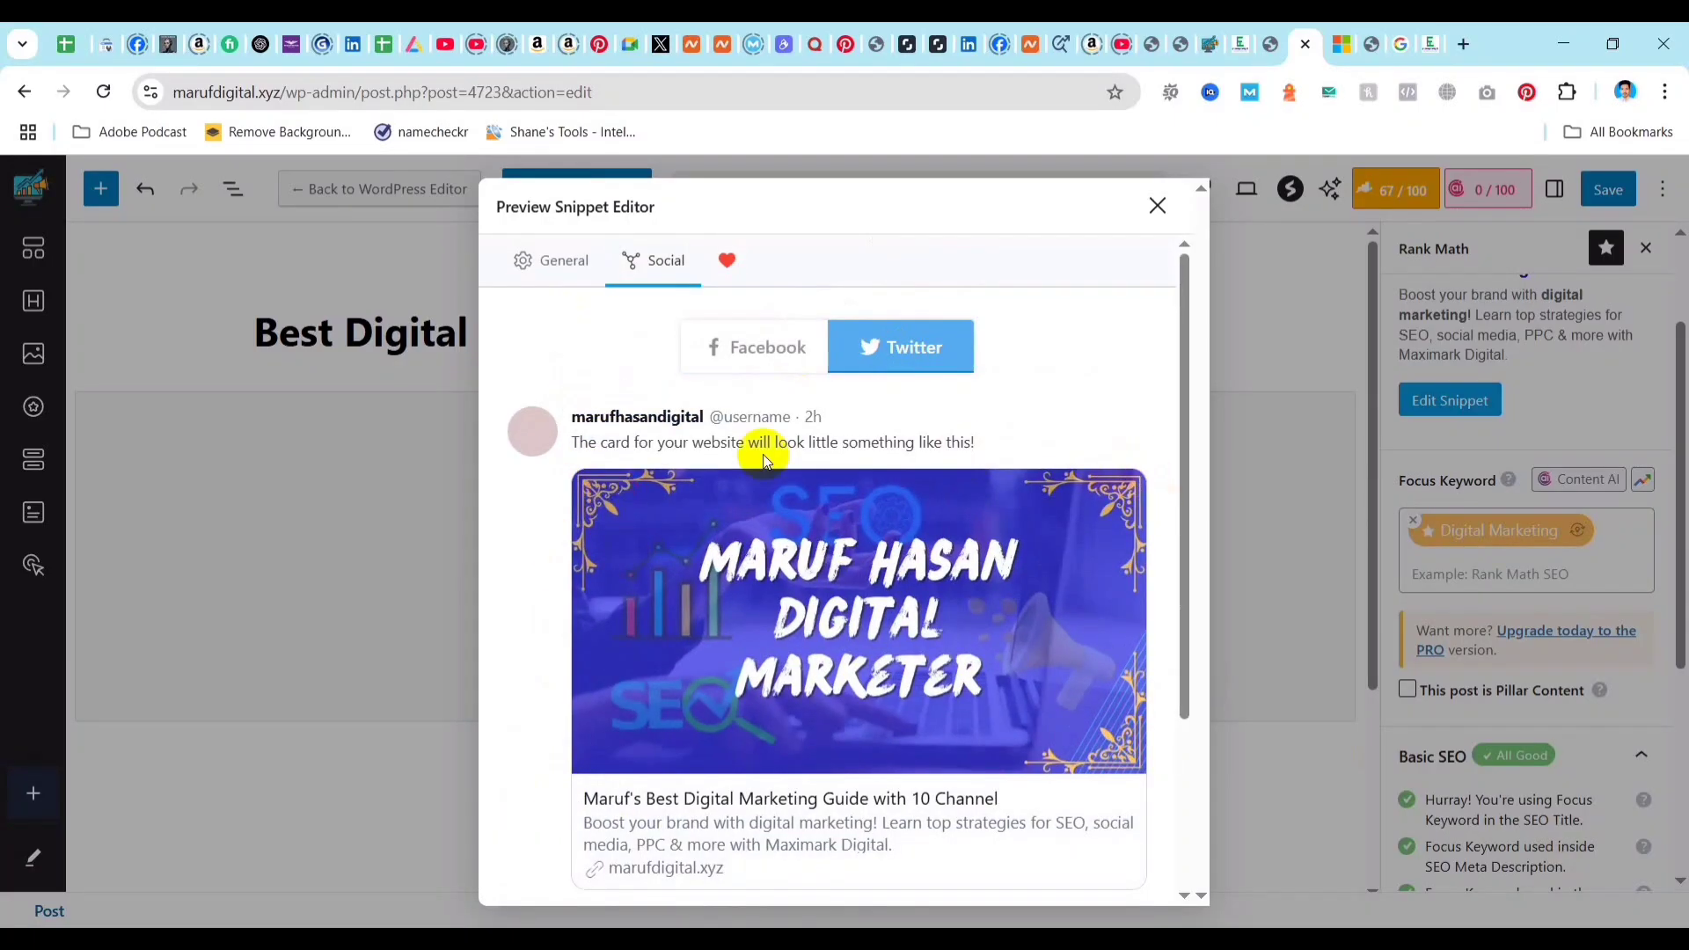
pyautogui.scroll(-2, 916, 683)
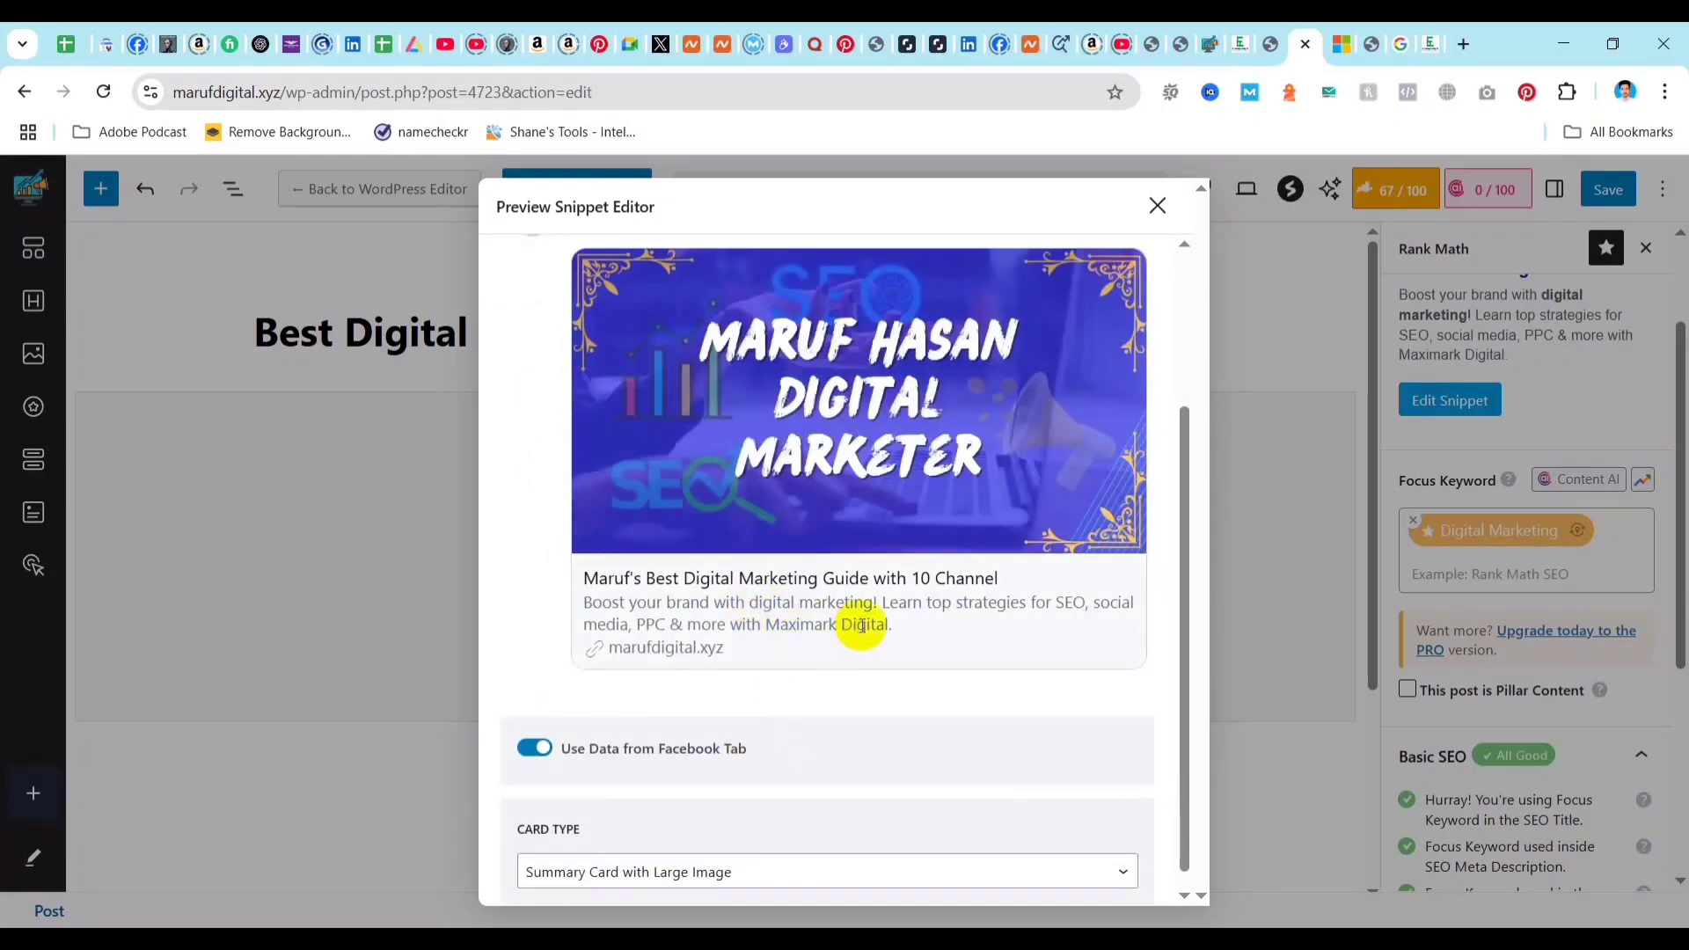
pyautogui.scroll(3, 869, 597)
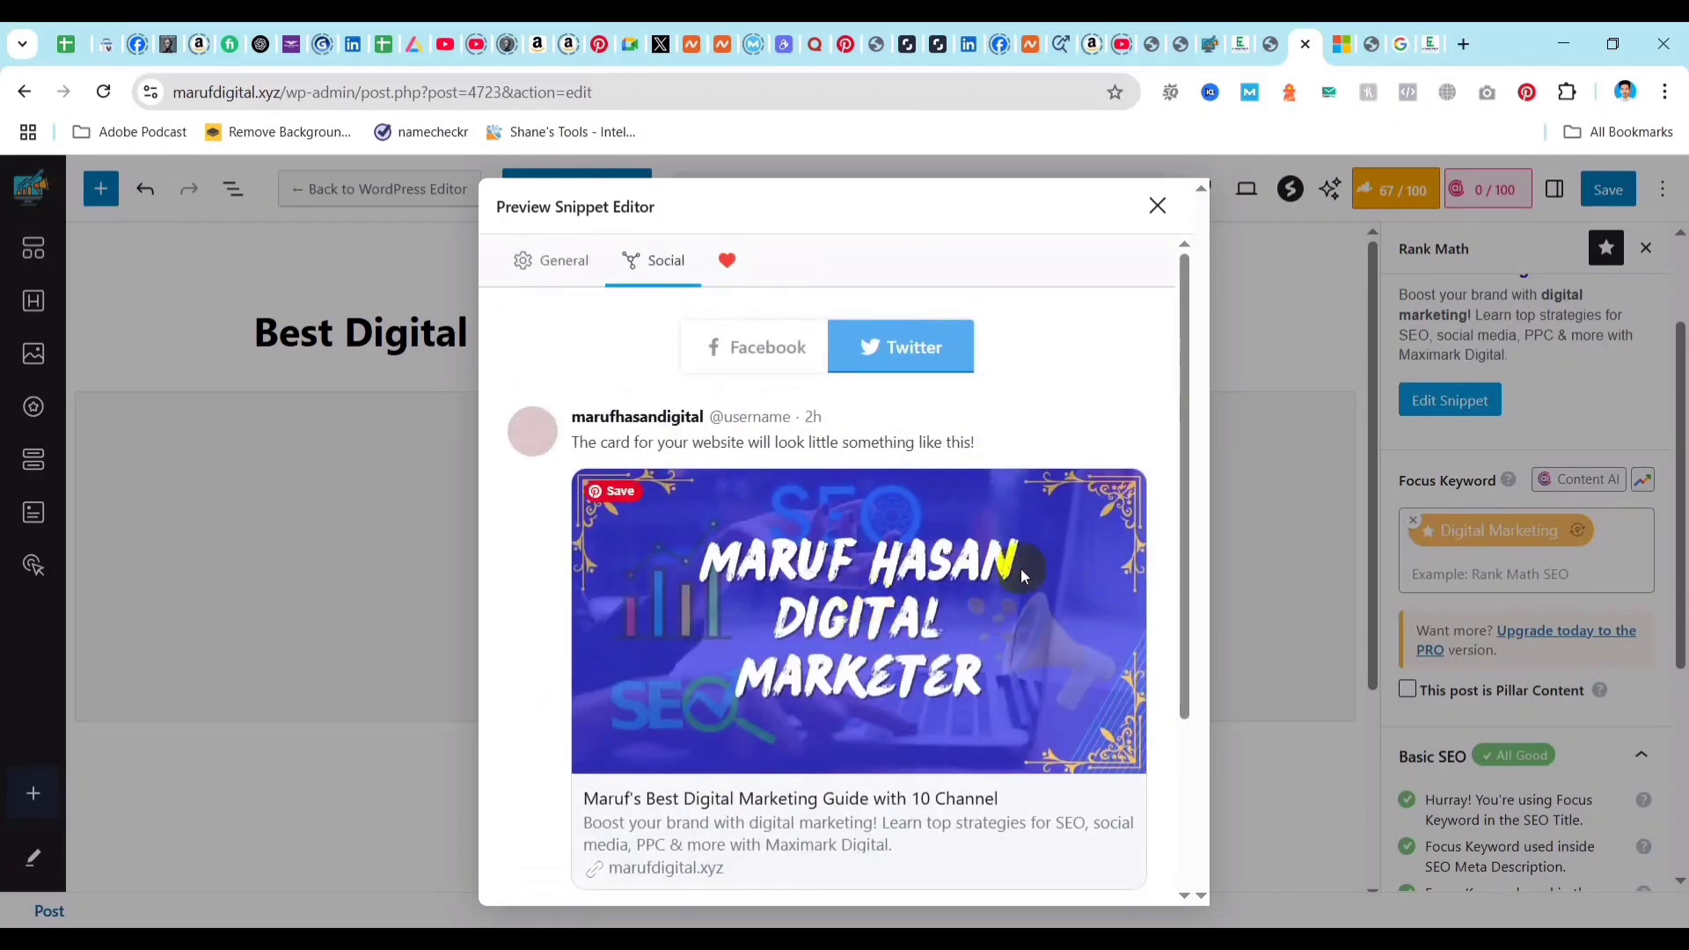
pyautogui.scroll(-2, 867, 595)
pyautogui.scroll(2, 849, 529)
# View the plugin rating request and the snippet's general settings, and close the snippet editor.
pyautogui.click(726, 261)
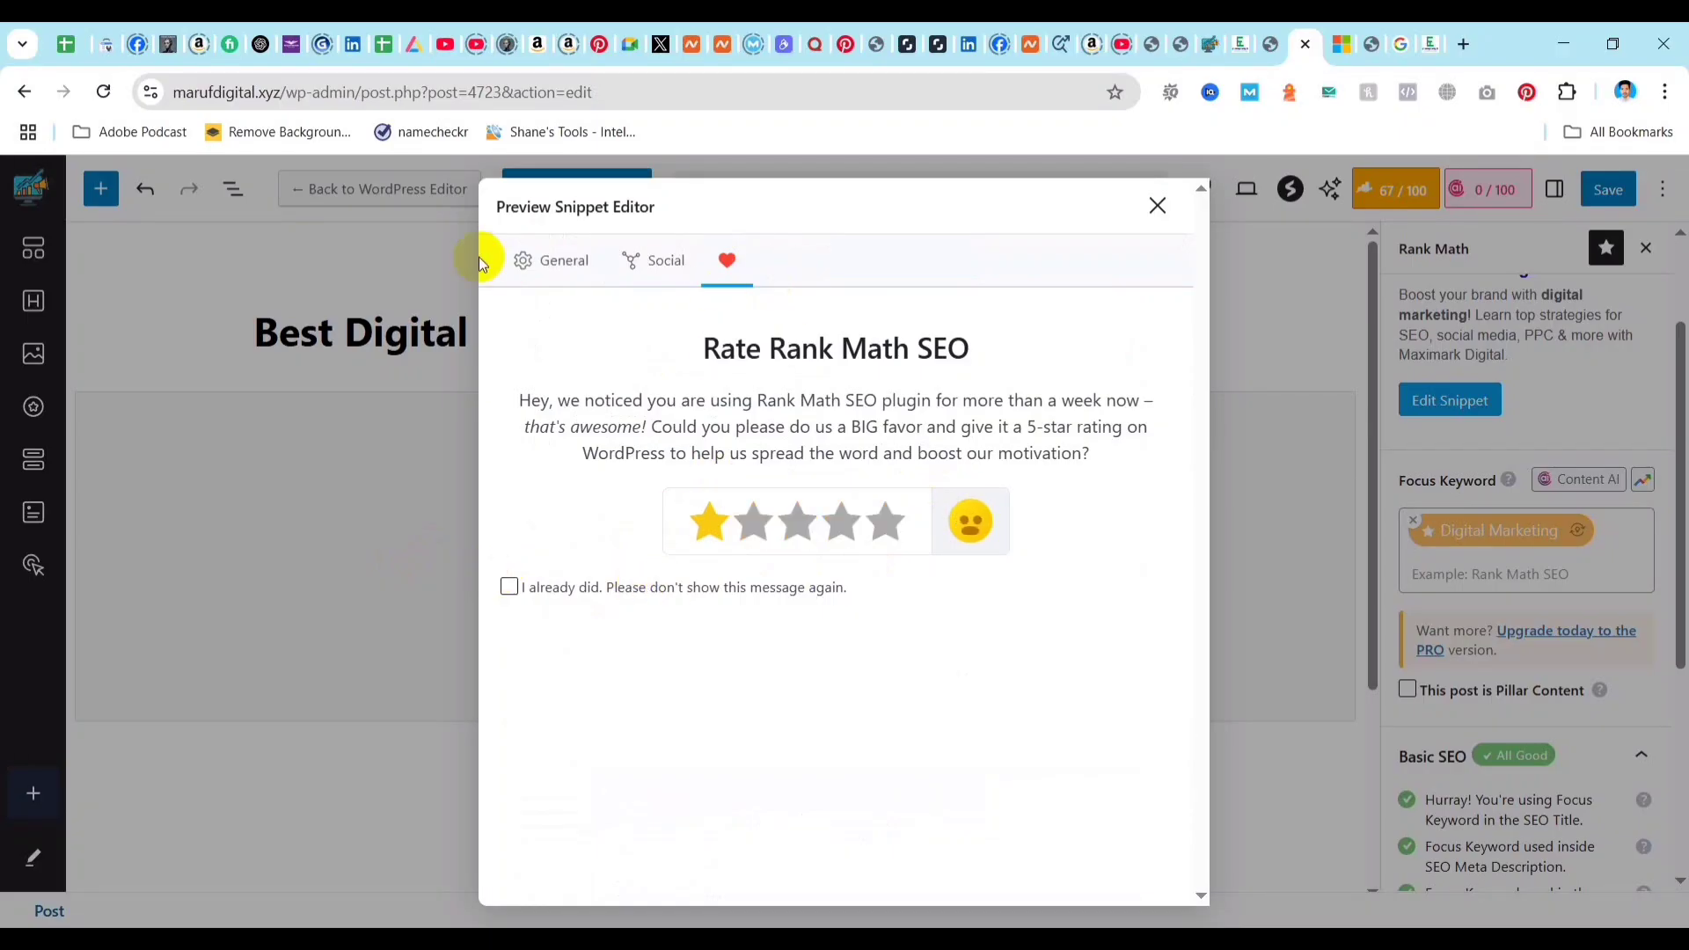
pyautogui.click(549, 264)
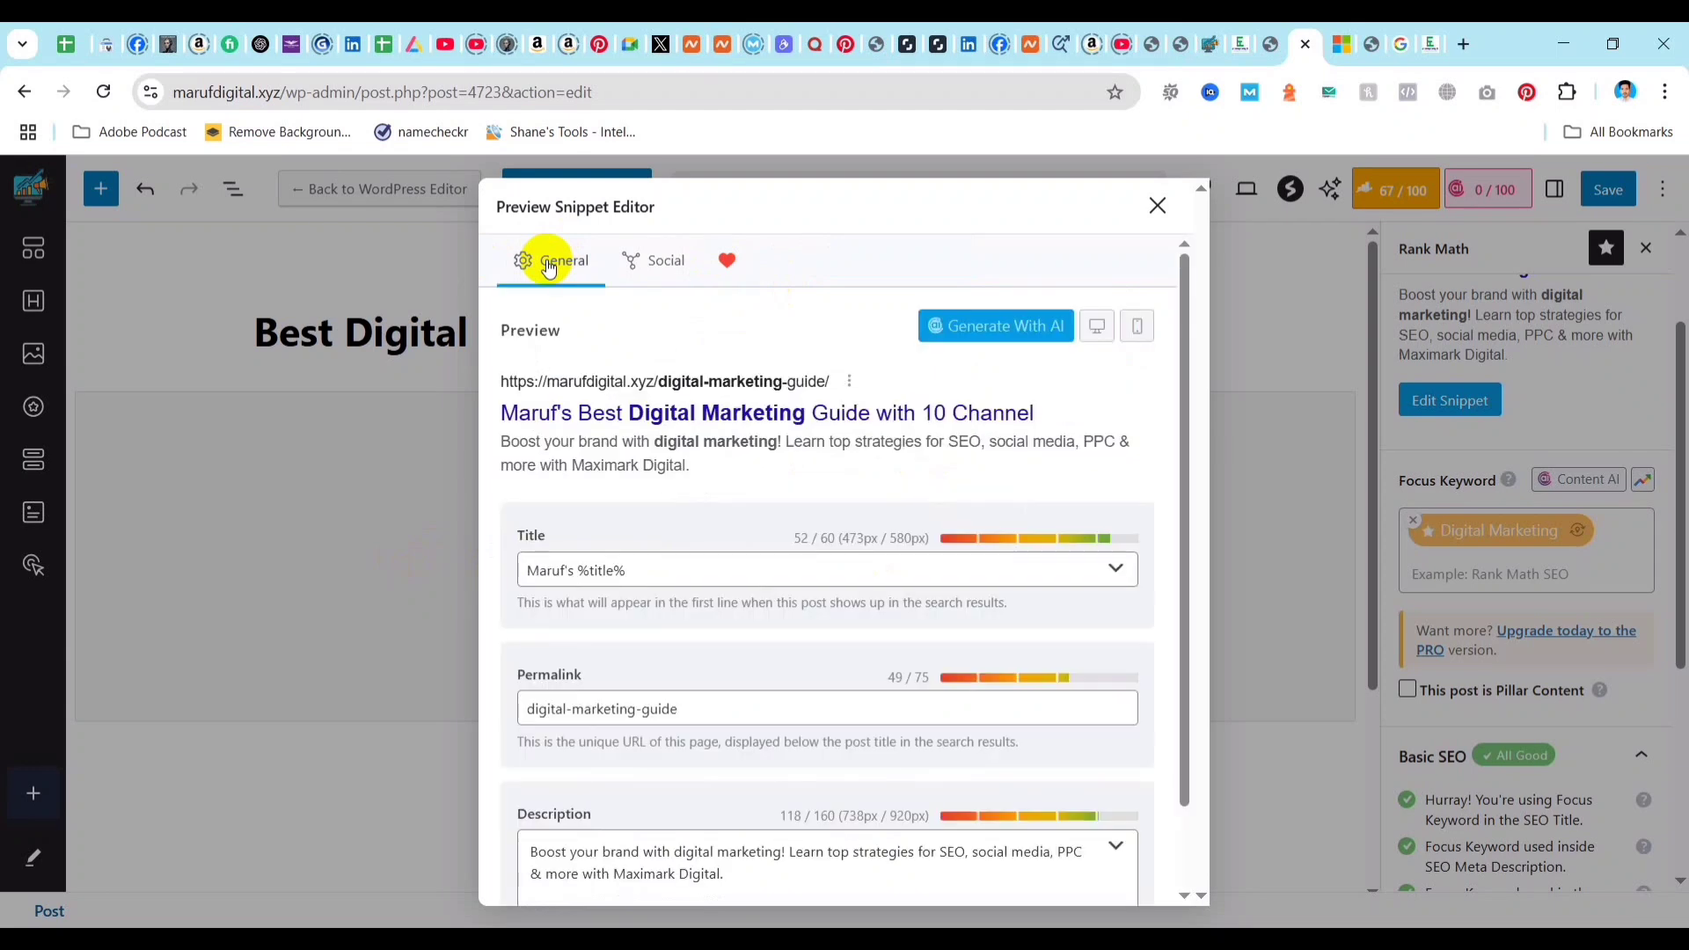
pyautogui.click(1158, 205)
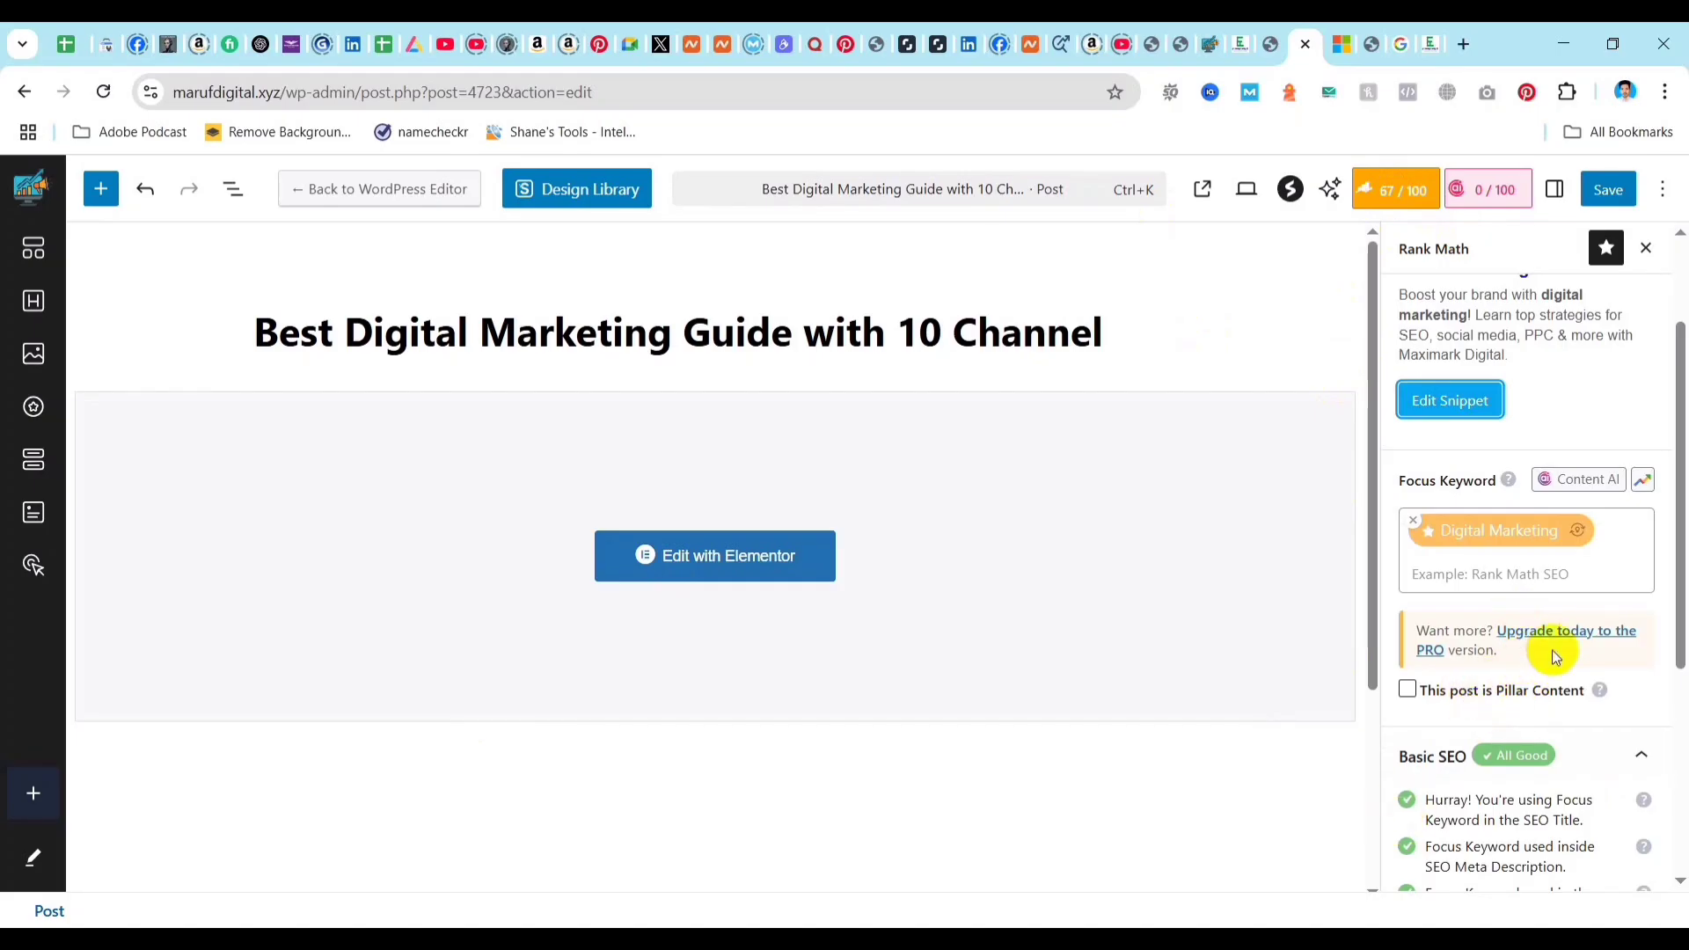
# Examine the post's Basic SEO checks for focus keyword use in the title, meta description, URL and content, and for content length.
pyautogui.click(1401, 197)
pyautogui.click(1401, 198)
pyautogui.scroll(-5, 1542, 577)
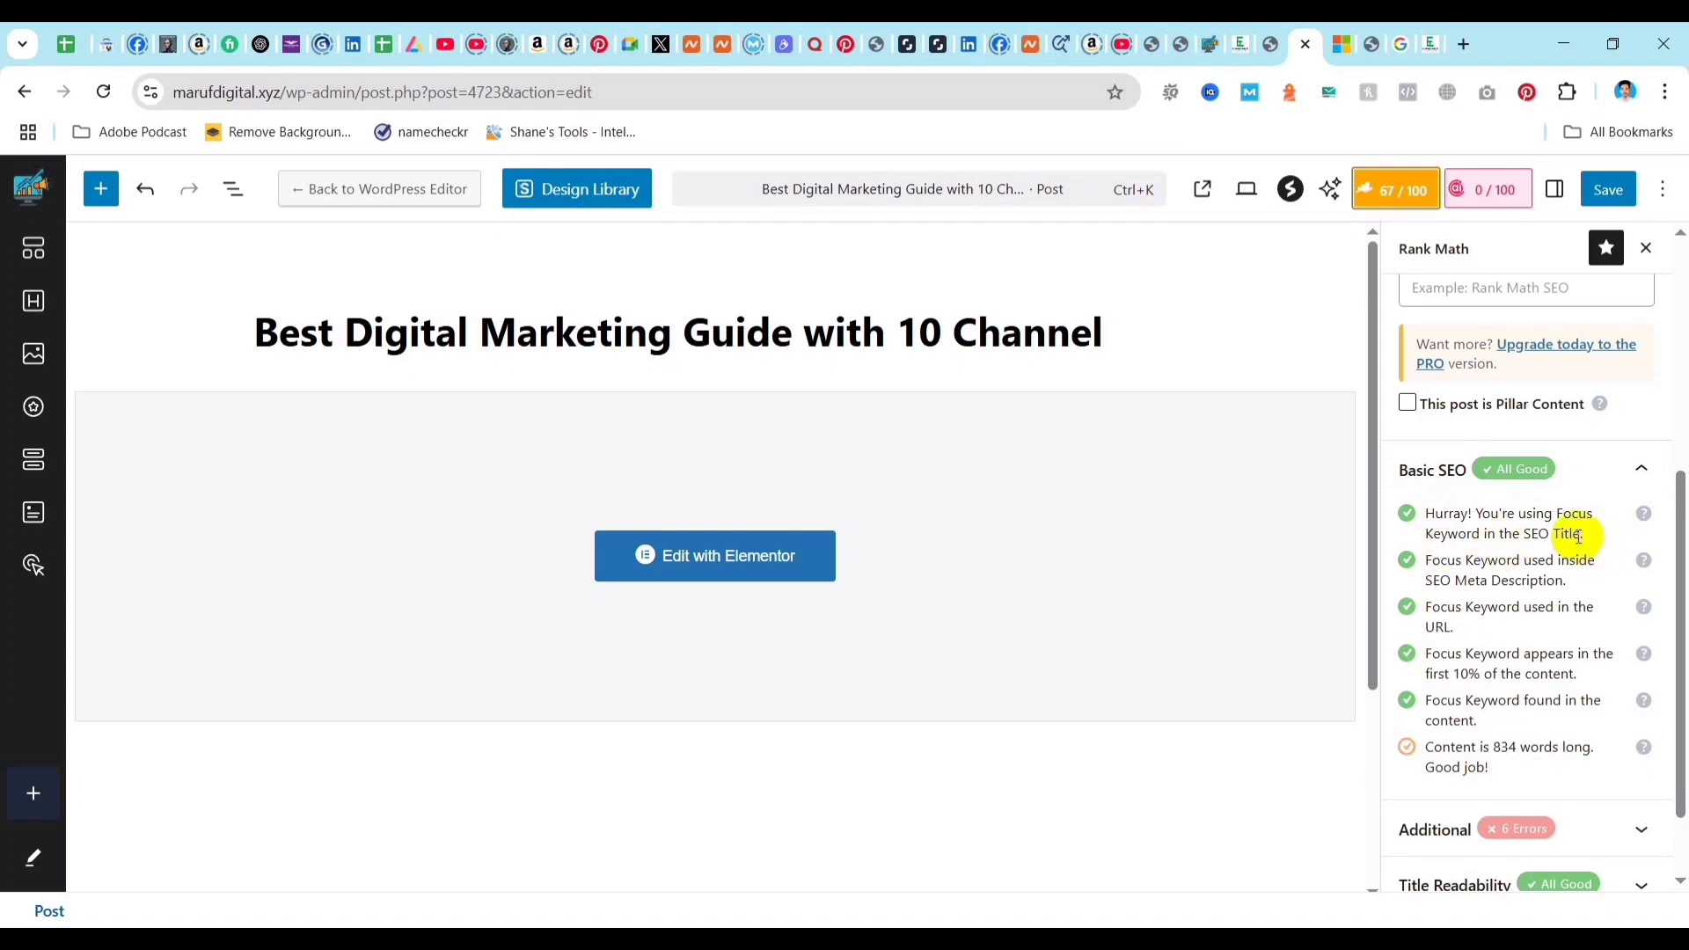
pyautogui.moveTo(1523, 533); pyautogui.dragTo(1577, 539)
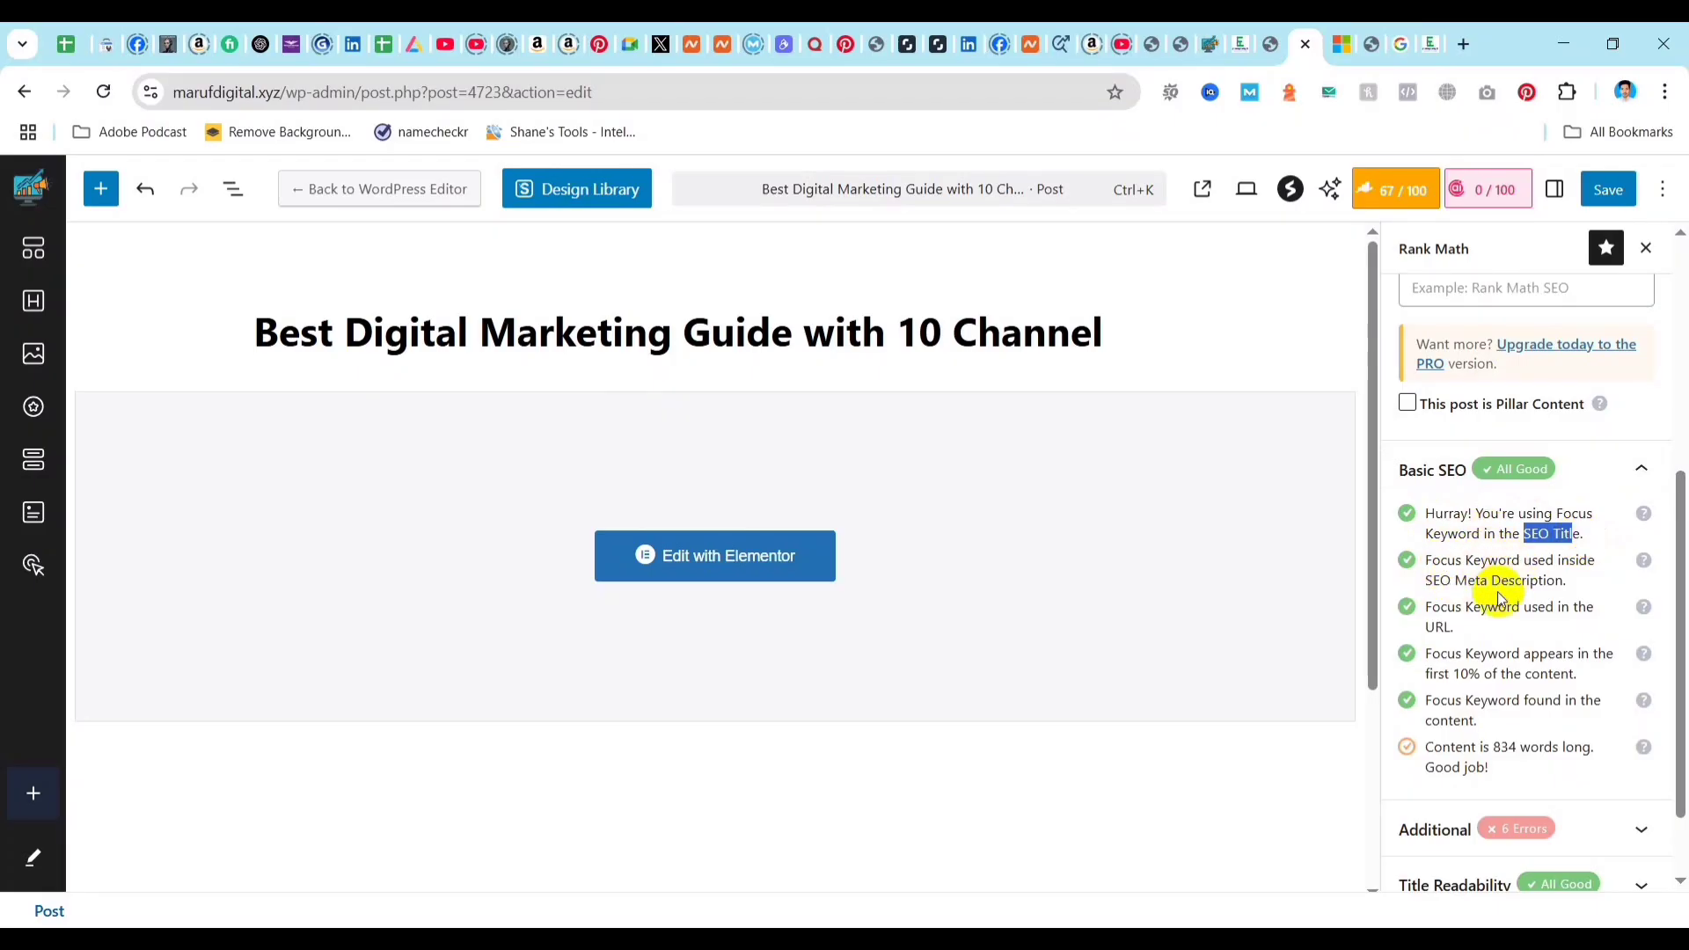
pyautogui.moveTo(1498, 607); pyautogui.dragTo(1493, 583)
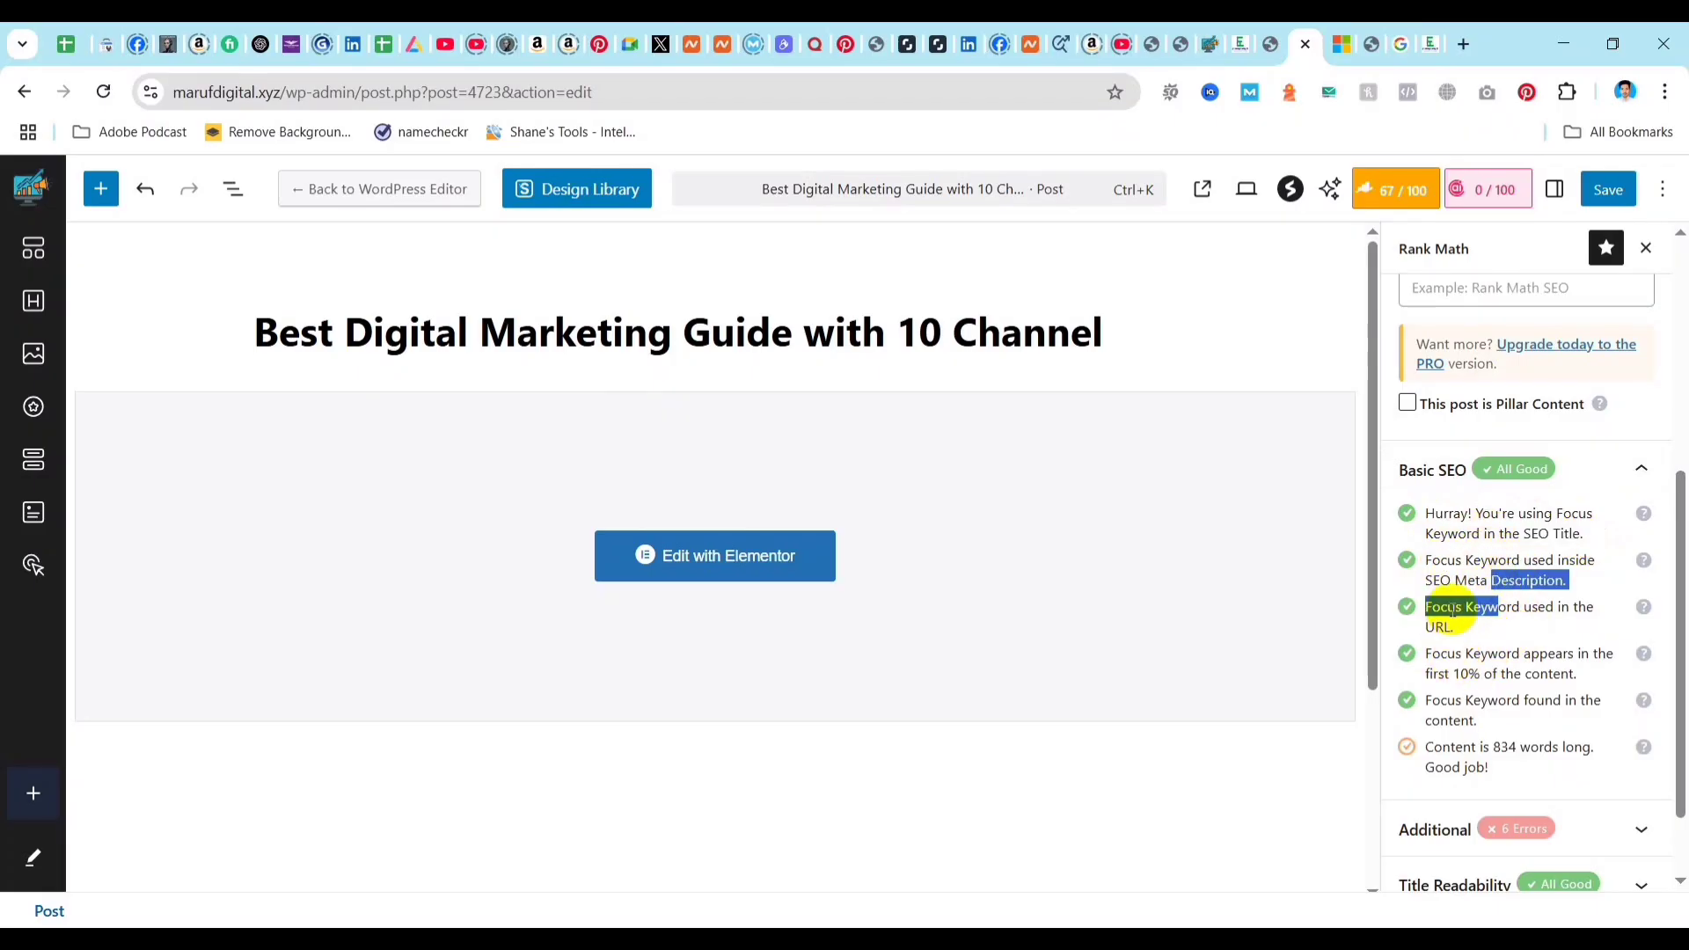
pyautogui.click(1435, 610)
pyautogui.scroll(-1, 1456, 562)
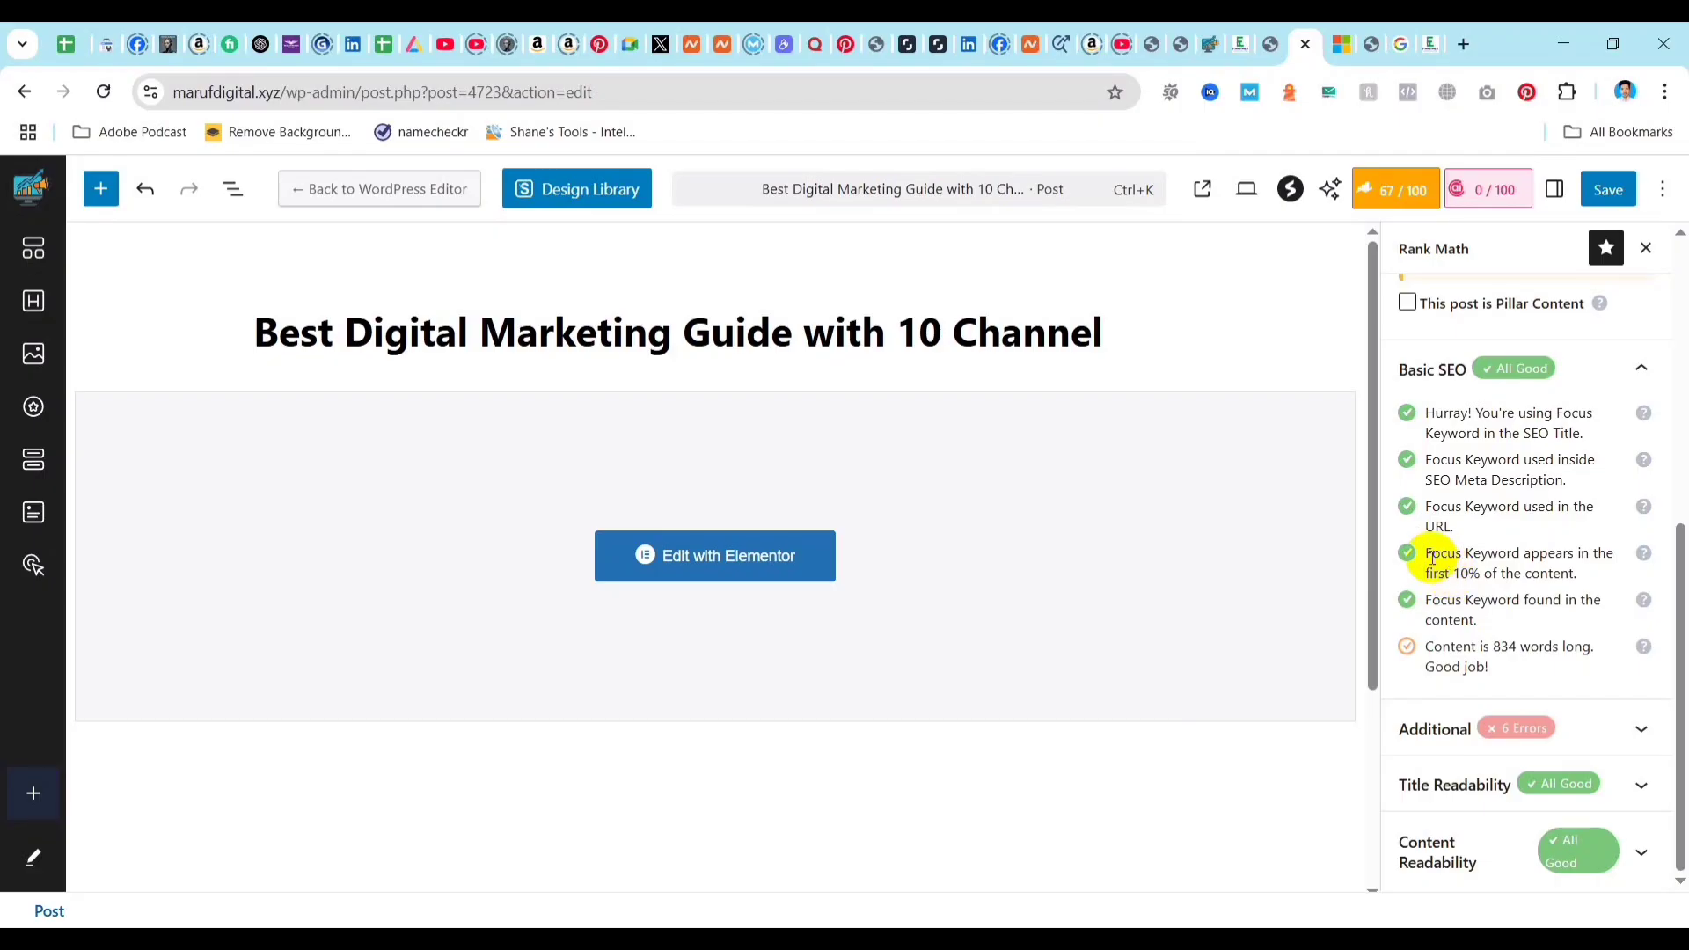
pyautogui.moveTo(1430, 553); pyautogui.dragTo(1515, 595)
pyautogui.click(1451, 649)
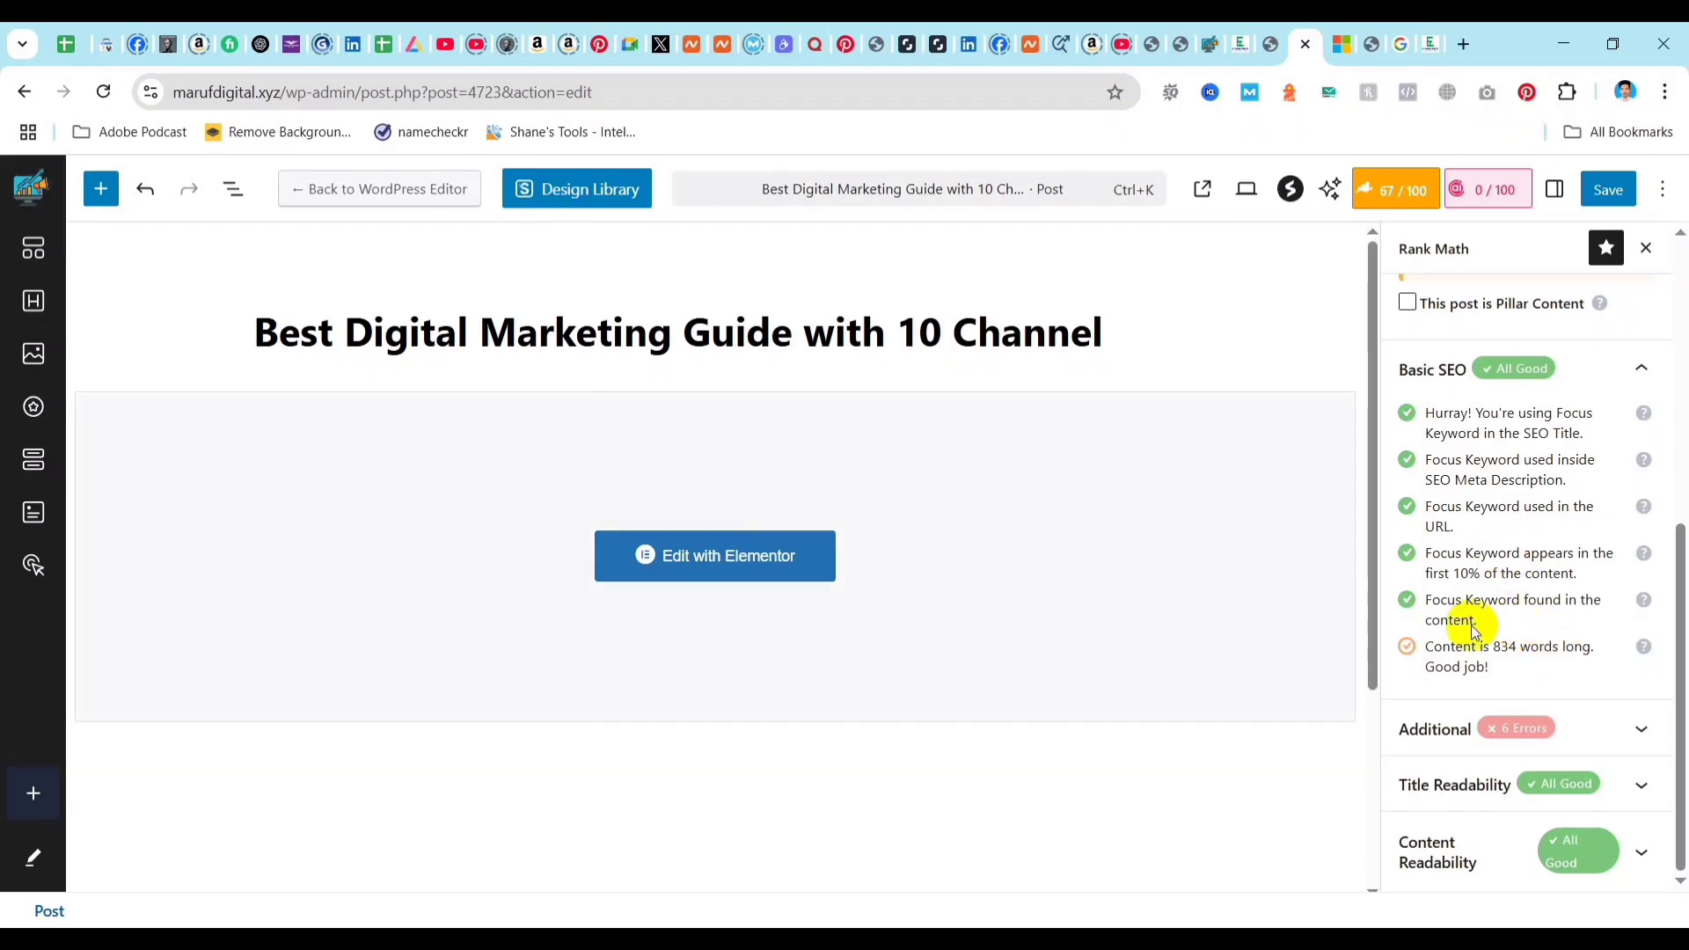
# Examine the post's Additional SEO checks, starting with focus keyword use in the subheadings.
pyautogui.click(1621, 735)
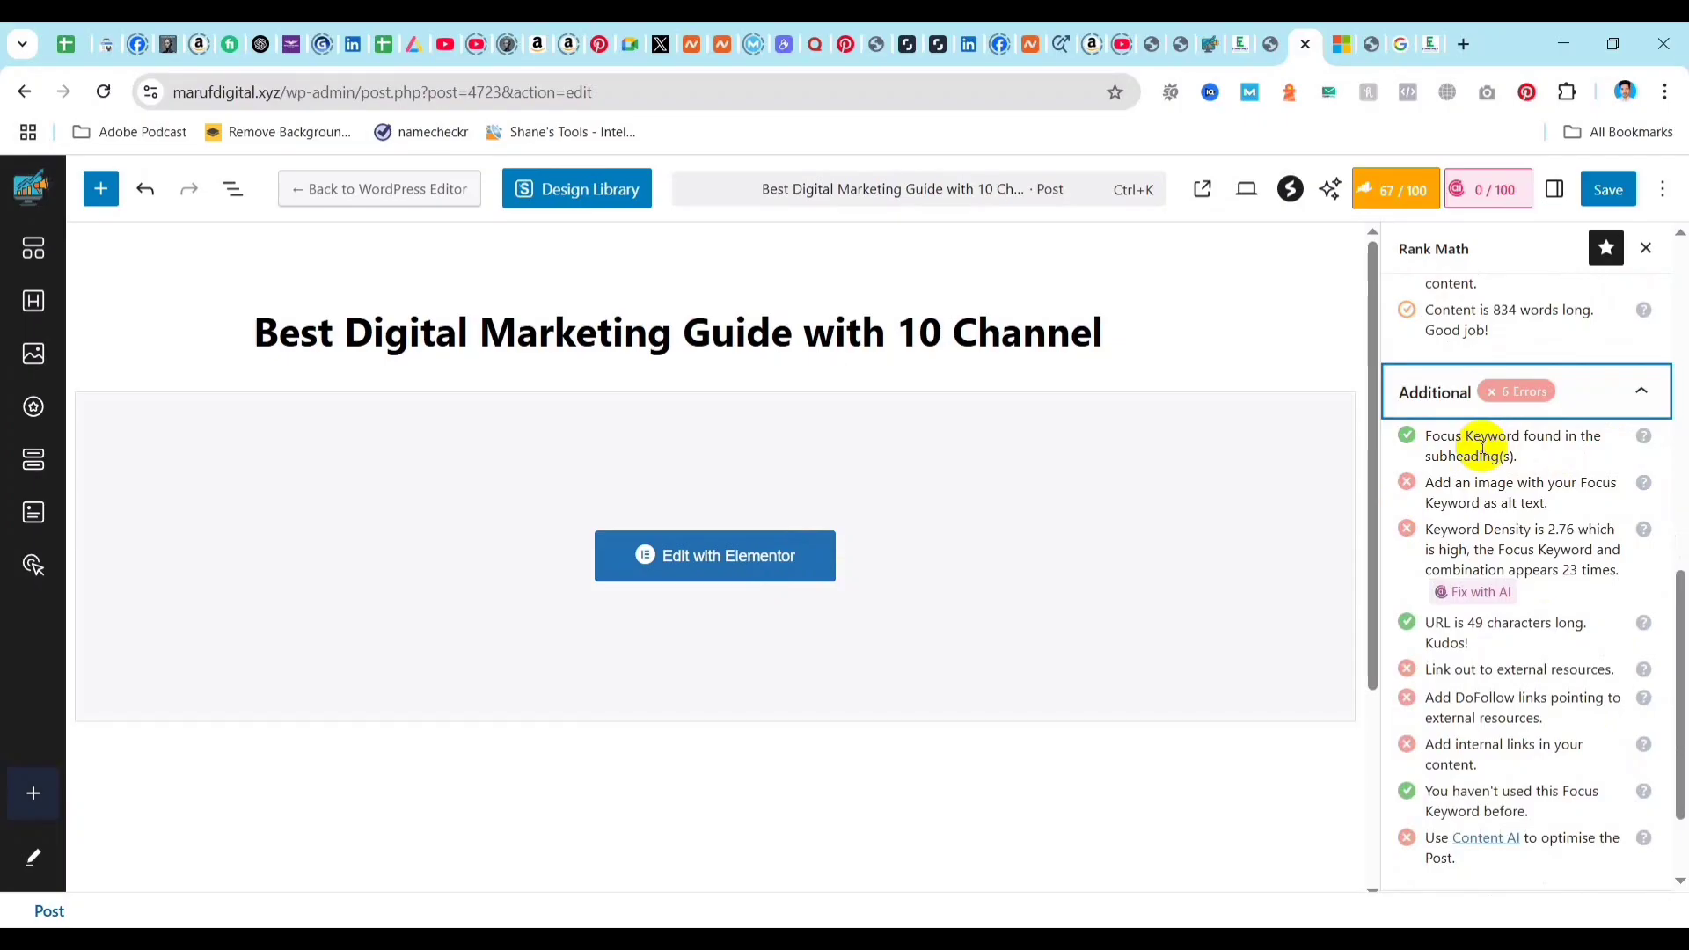
pyautogui.moveTo(1409, 437); pyautogui.dragTo(1539, 464)
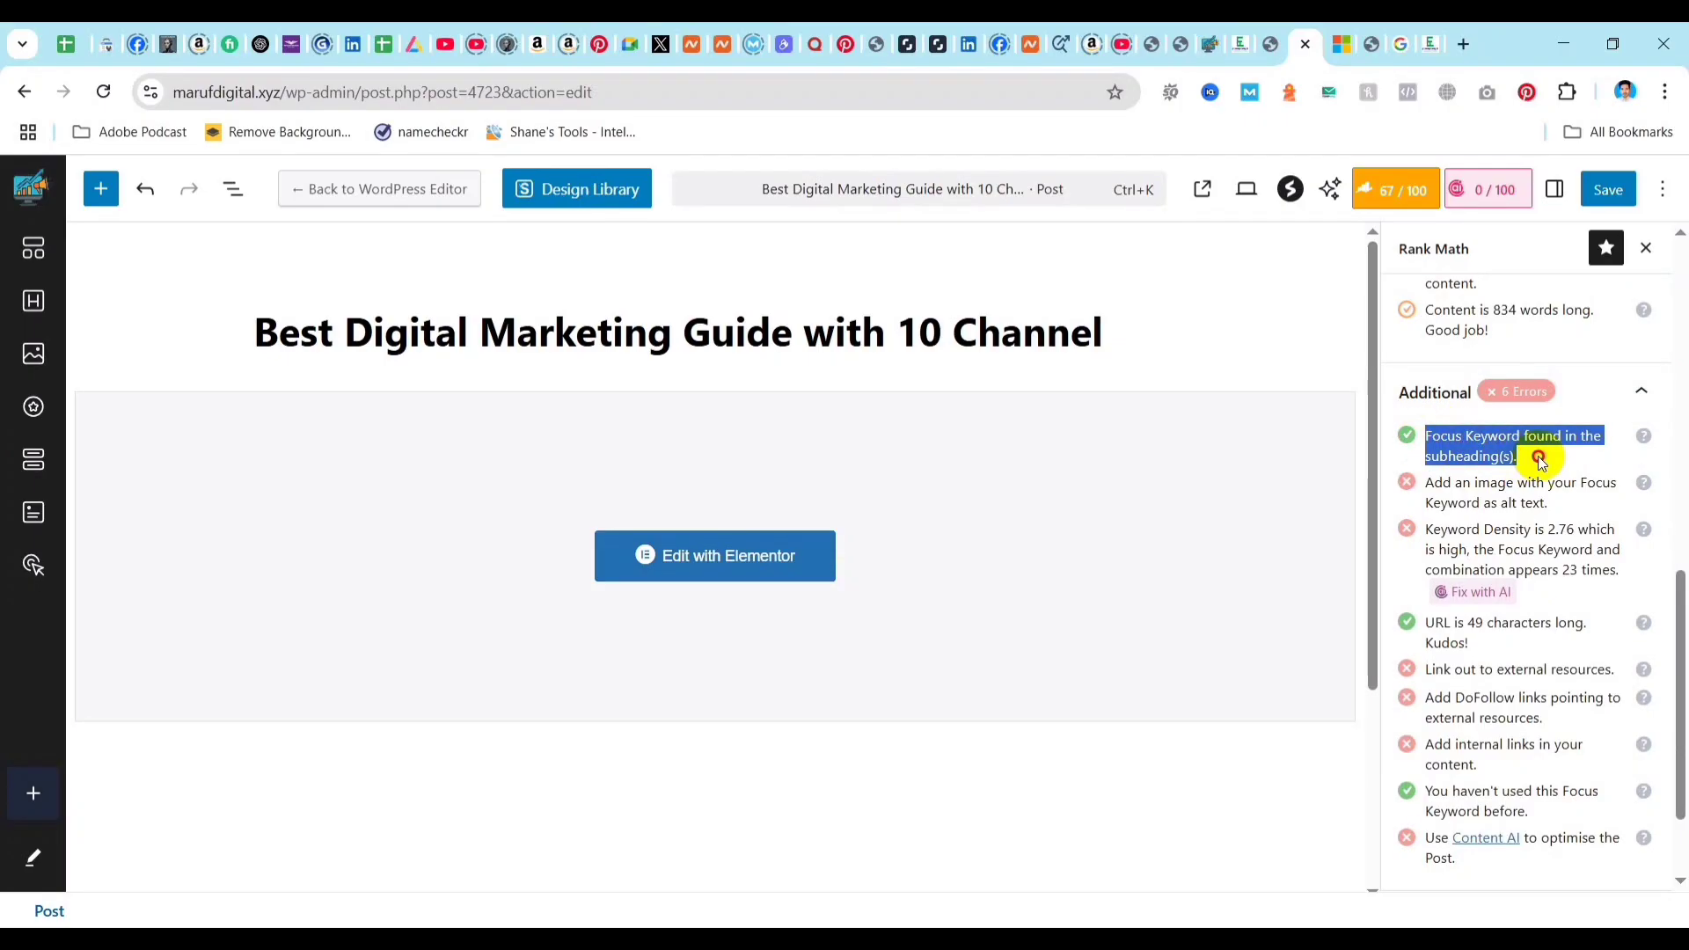
pyautogui.click(1527, 468)
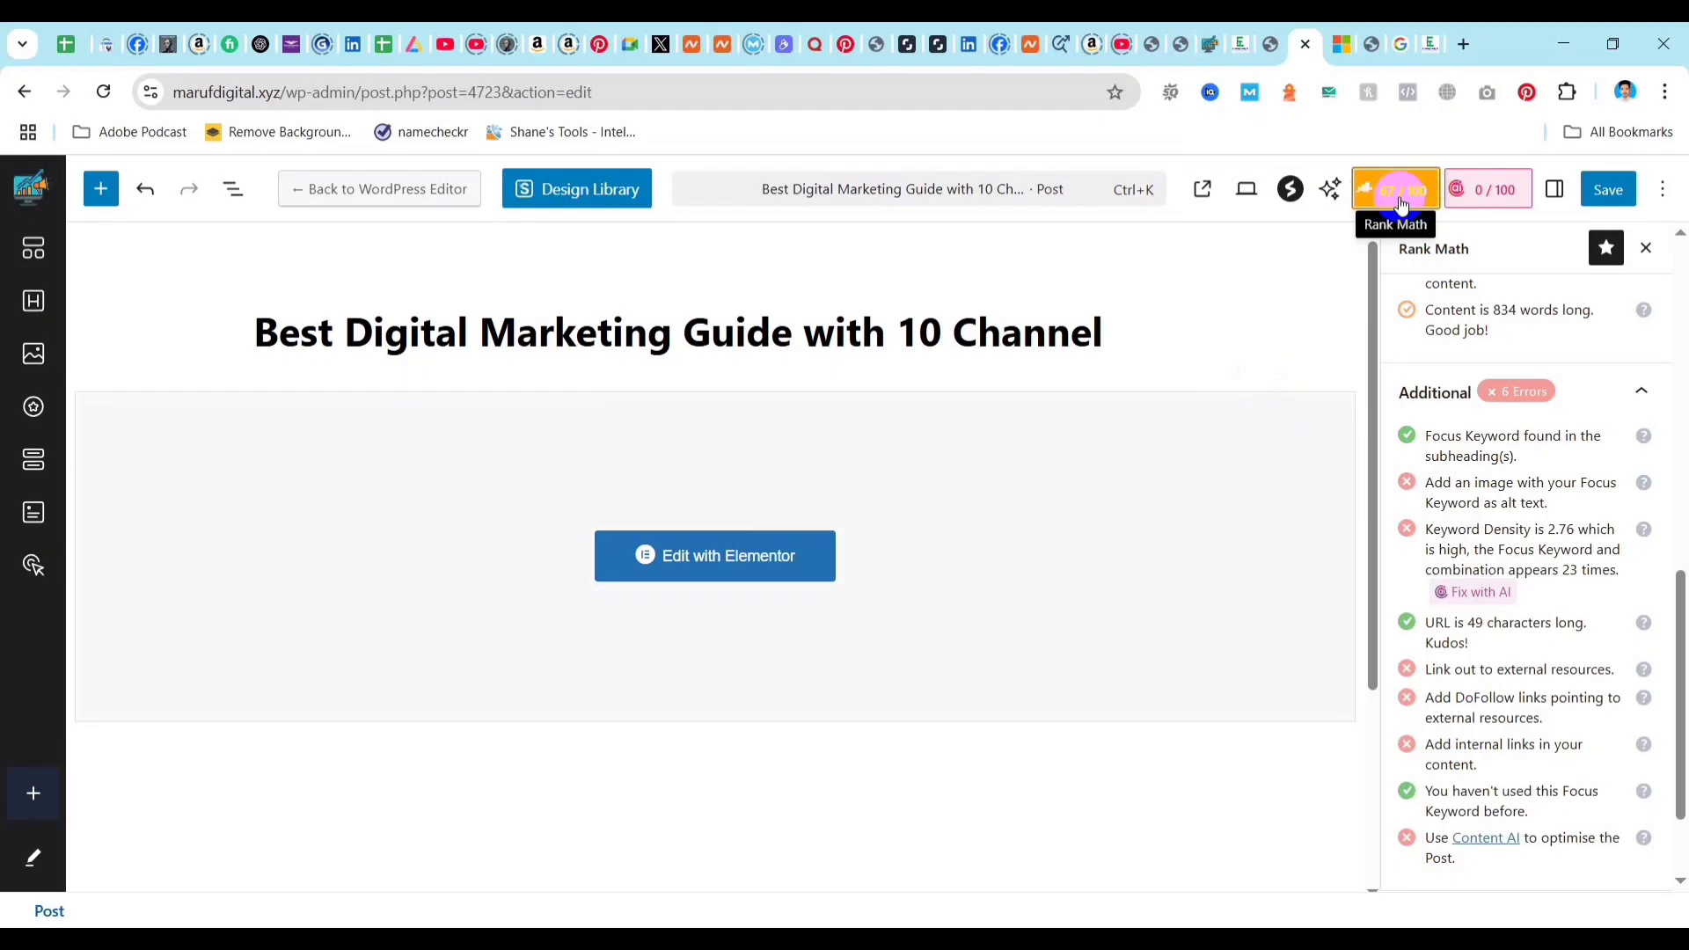
# Set the post's featured image to the purple "Your idea matters" picture, Astra.webp, from the media library.
pyautogui.click(1557, 196)
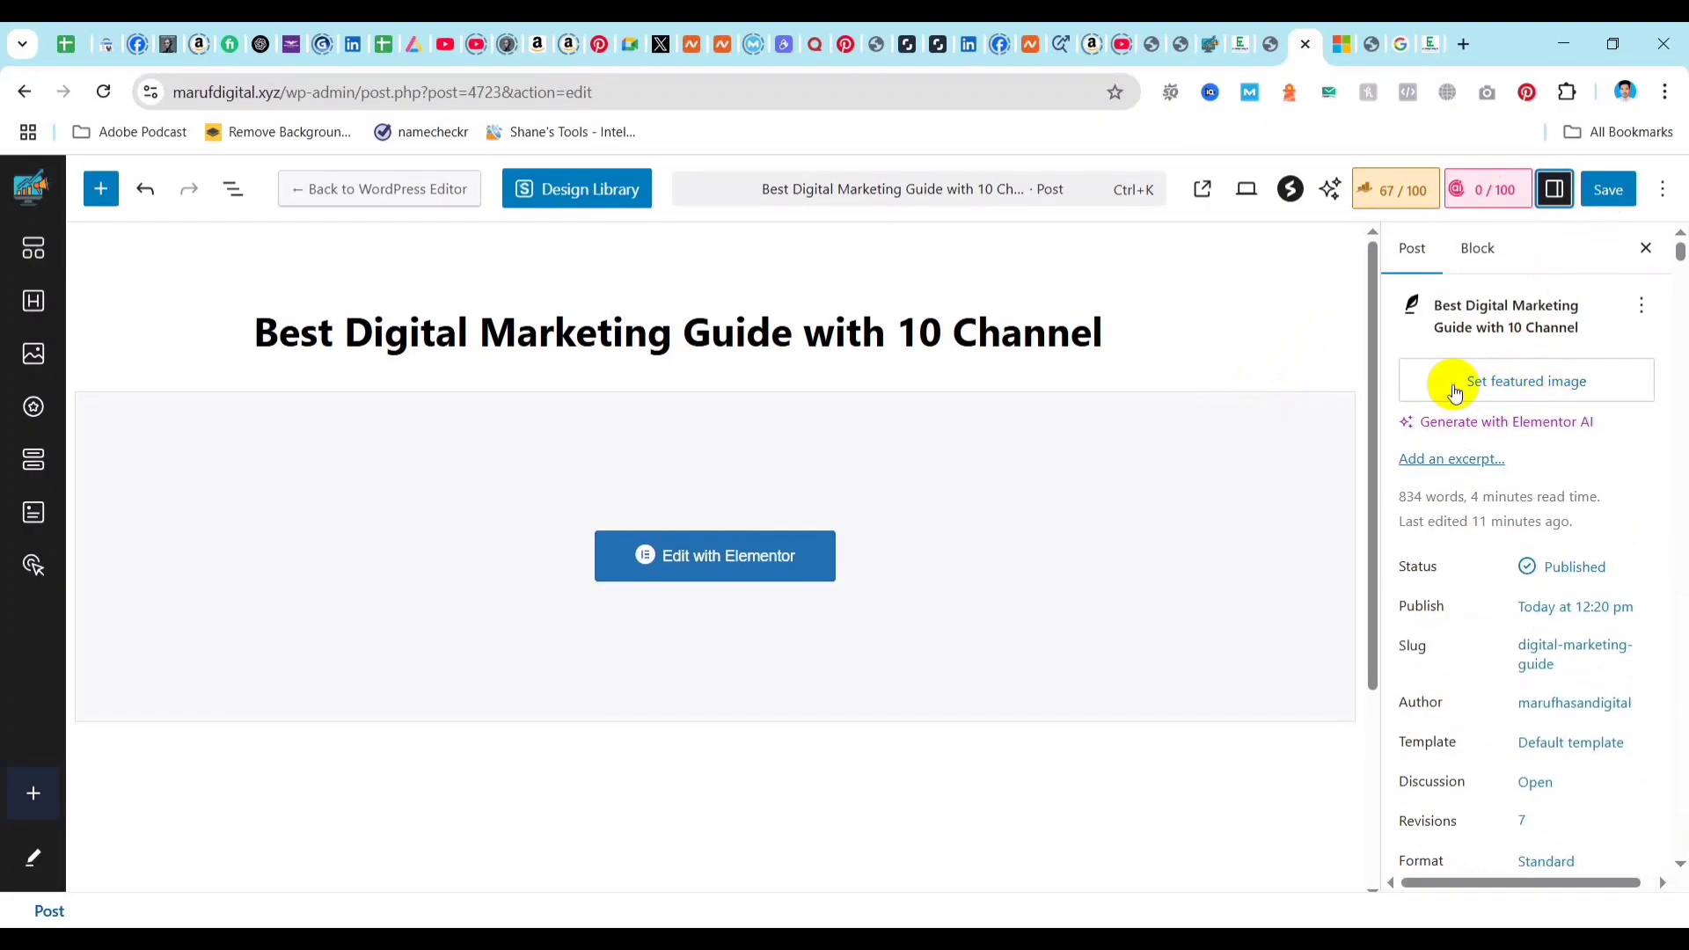
pyautogui.click(1529, 387)
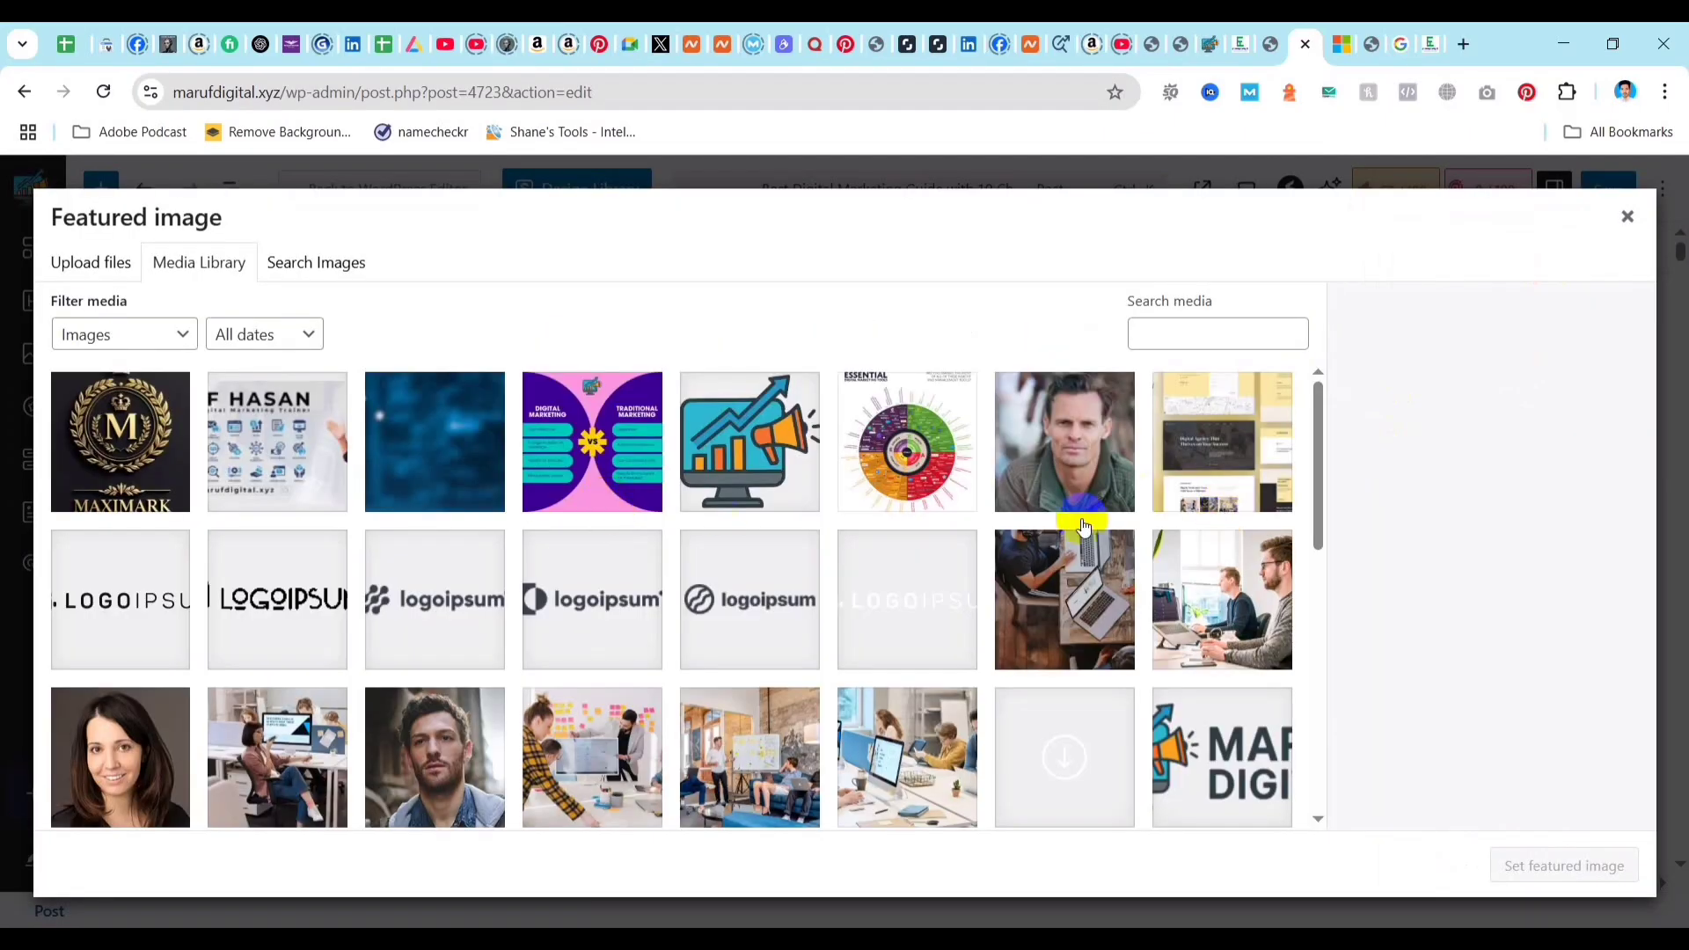
pyautogui.scroll(-1, 746, 595)
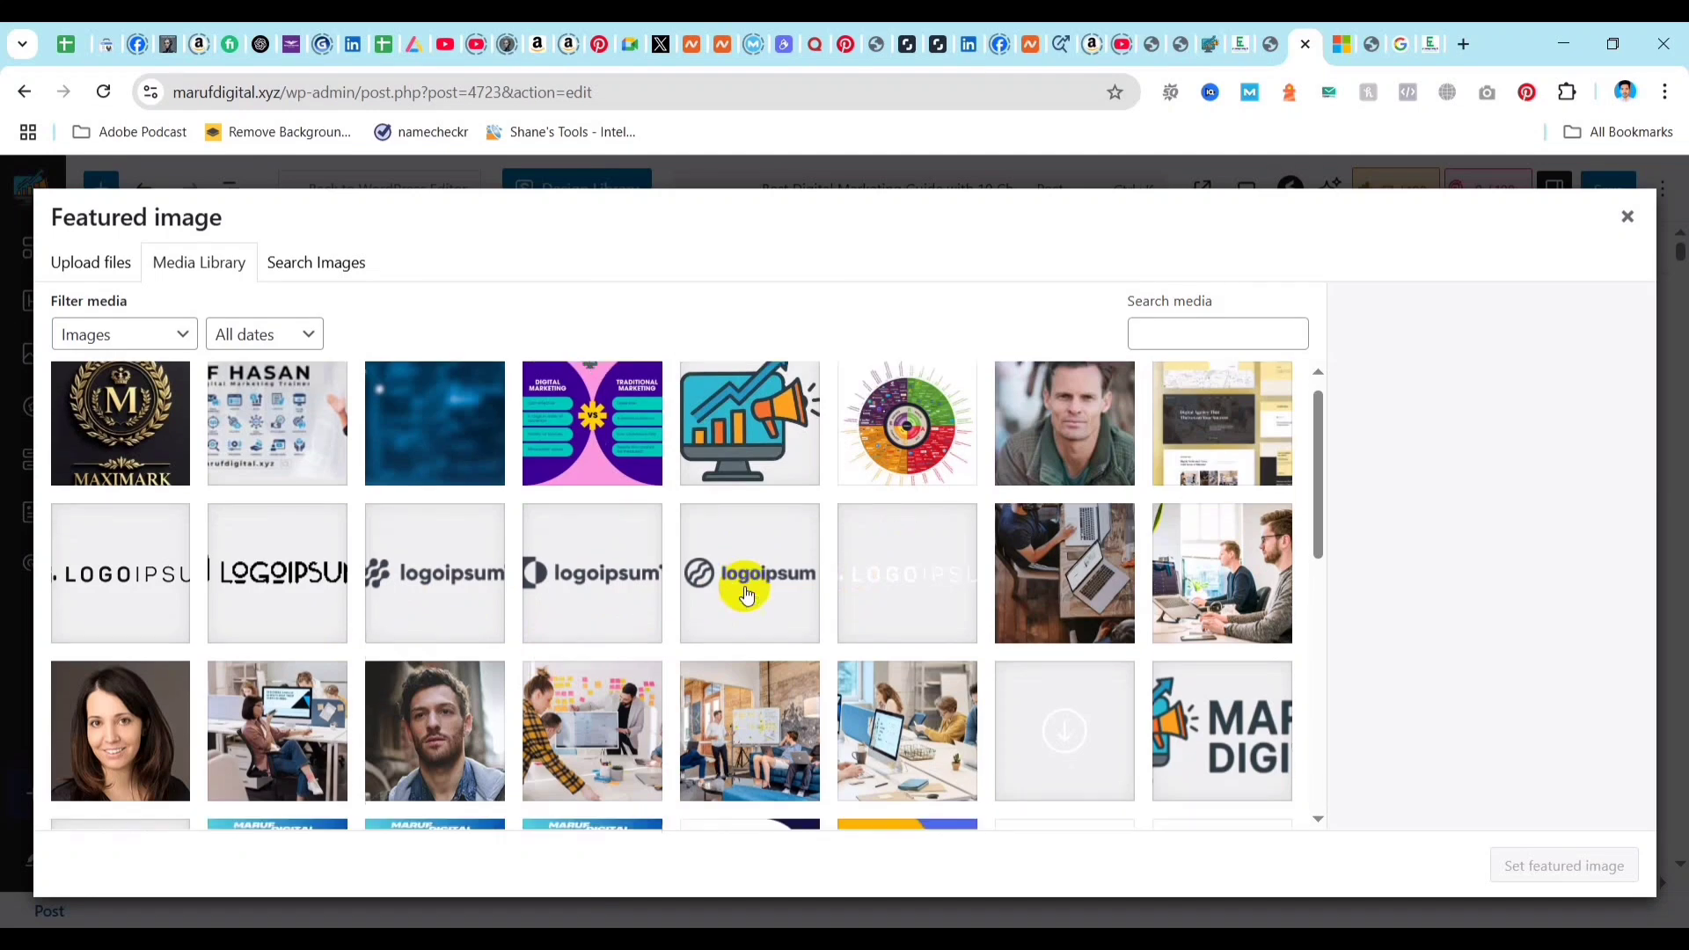
pyautogui.scroll(-3, 746, 595)
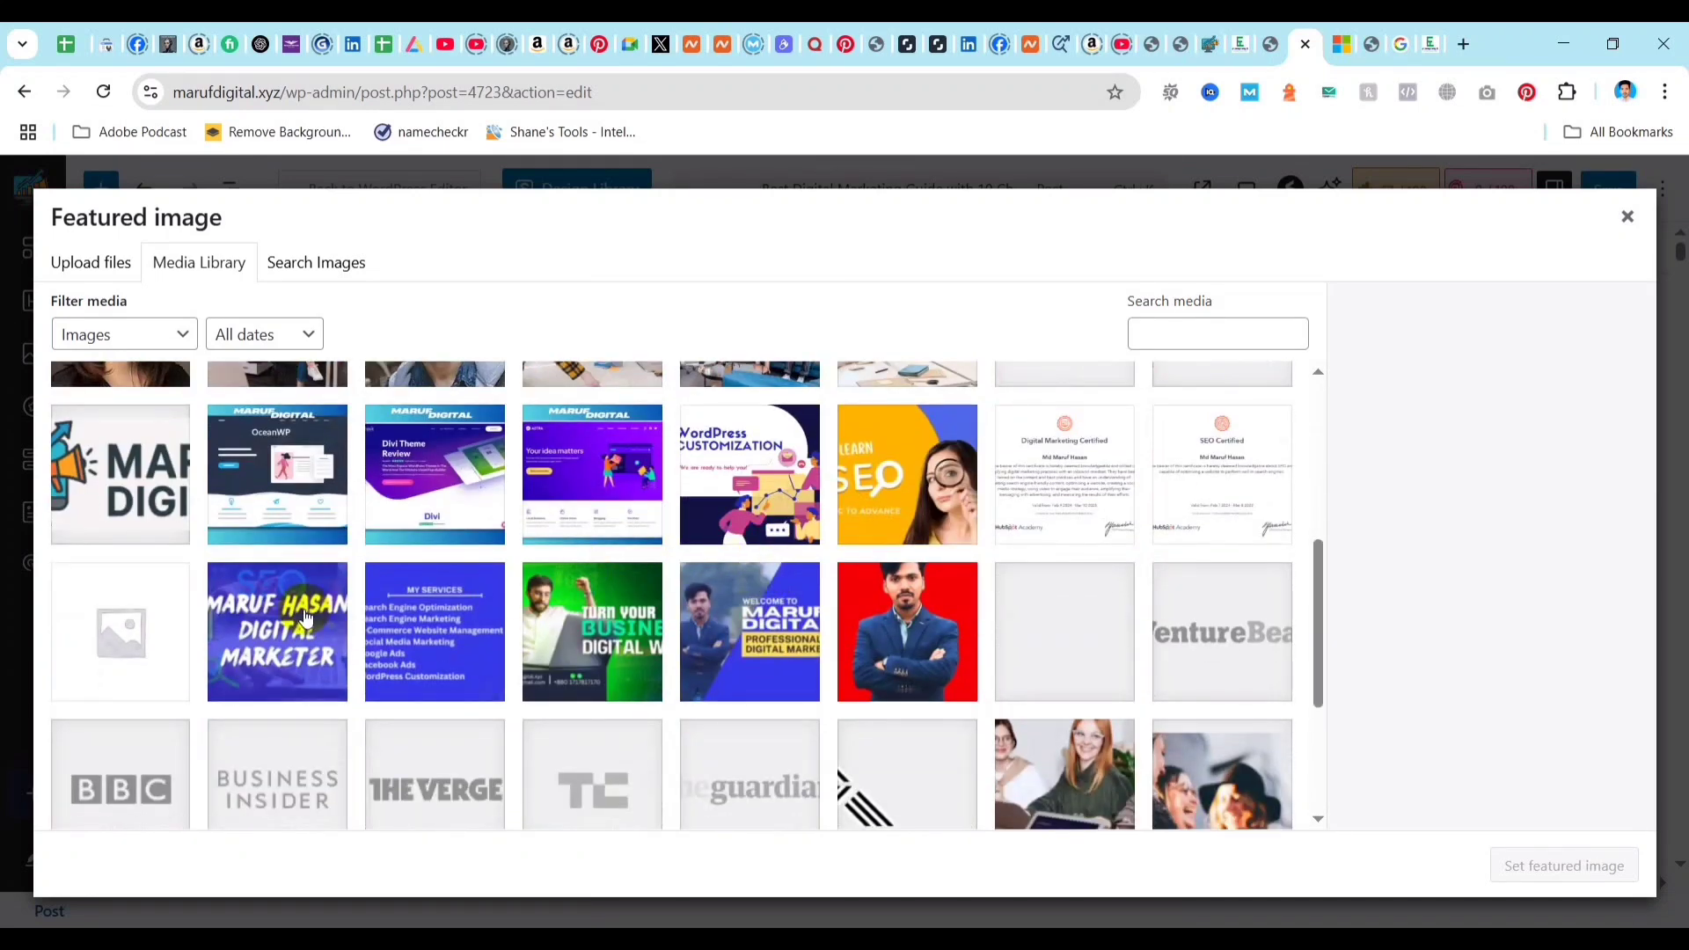
pyautogui.scroll(5, 393, 594)
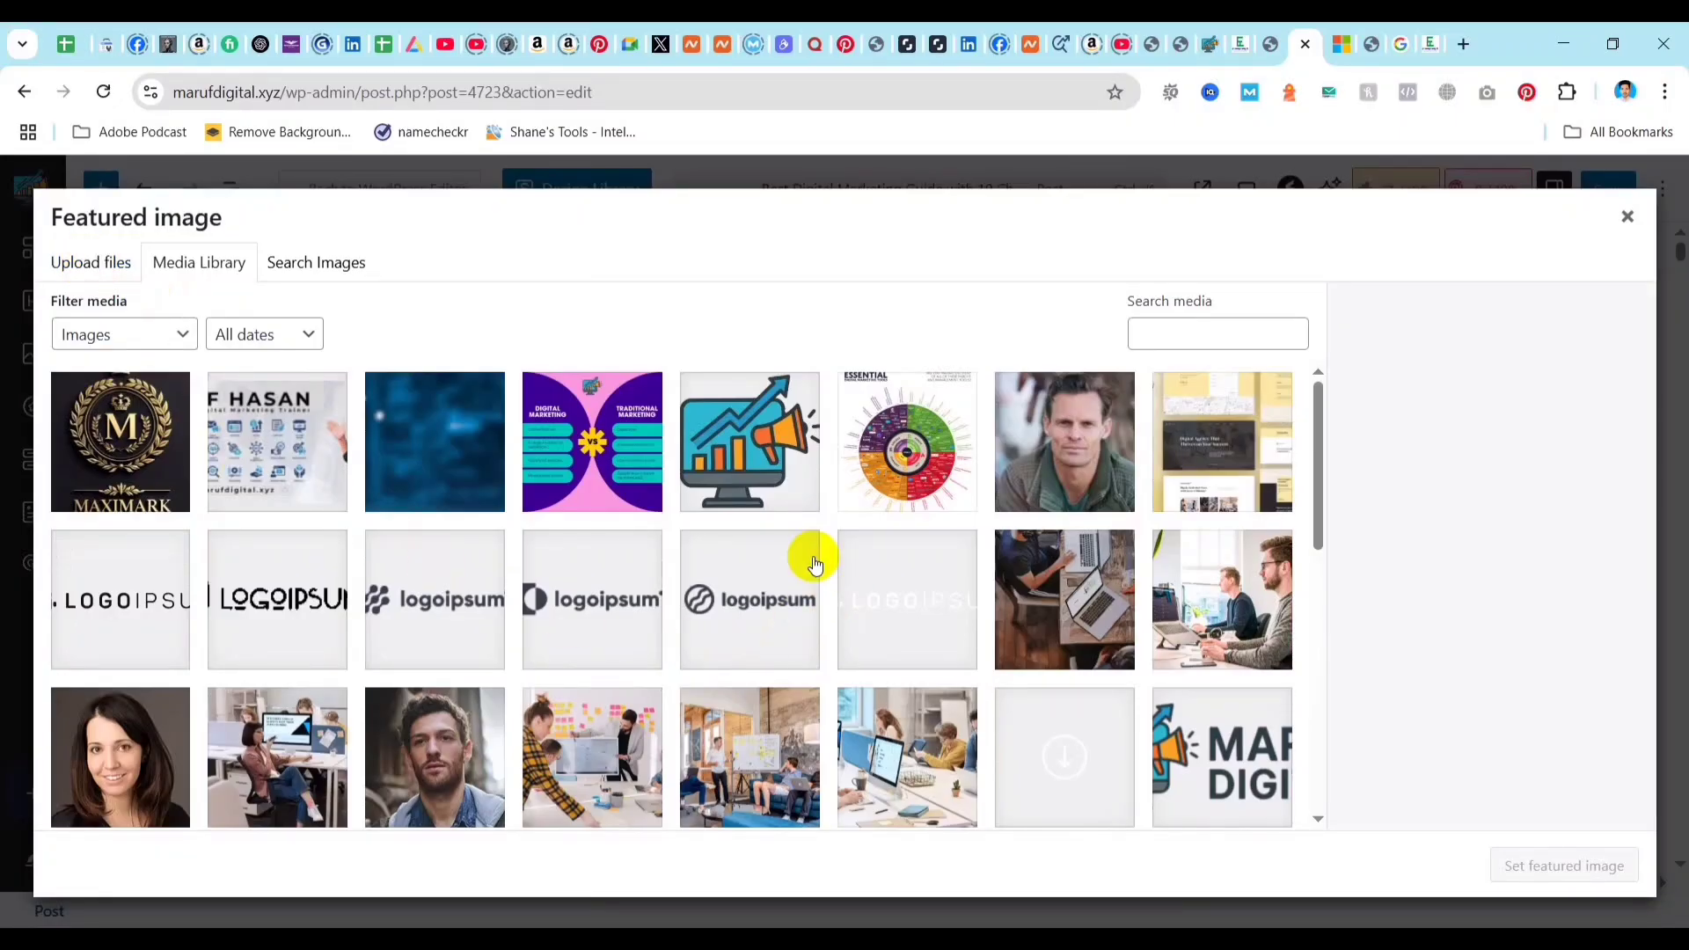
pyautogui.scroll(-5, 814, 567)
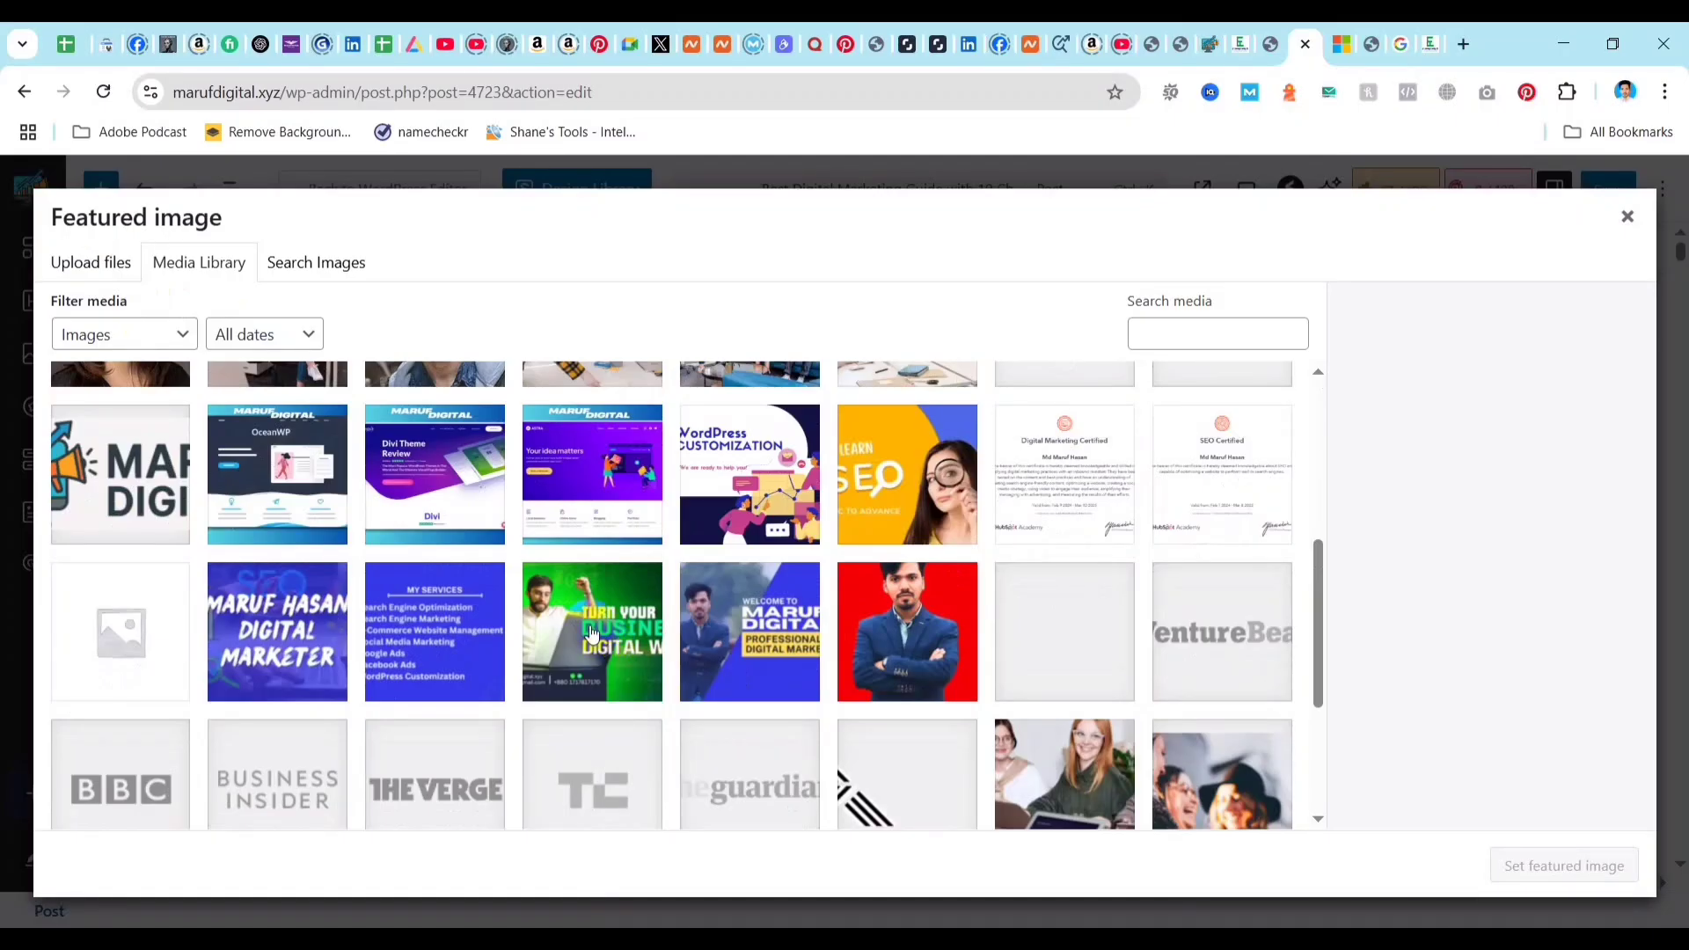
pyautogui.click(279, 616)
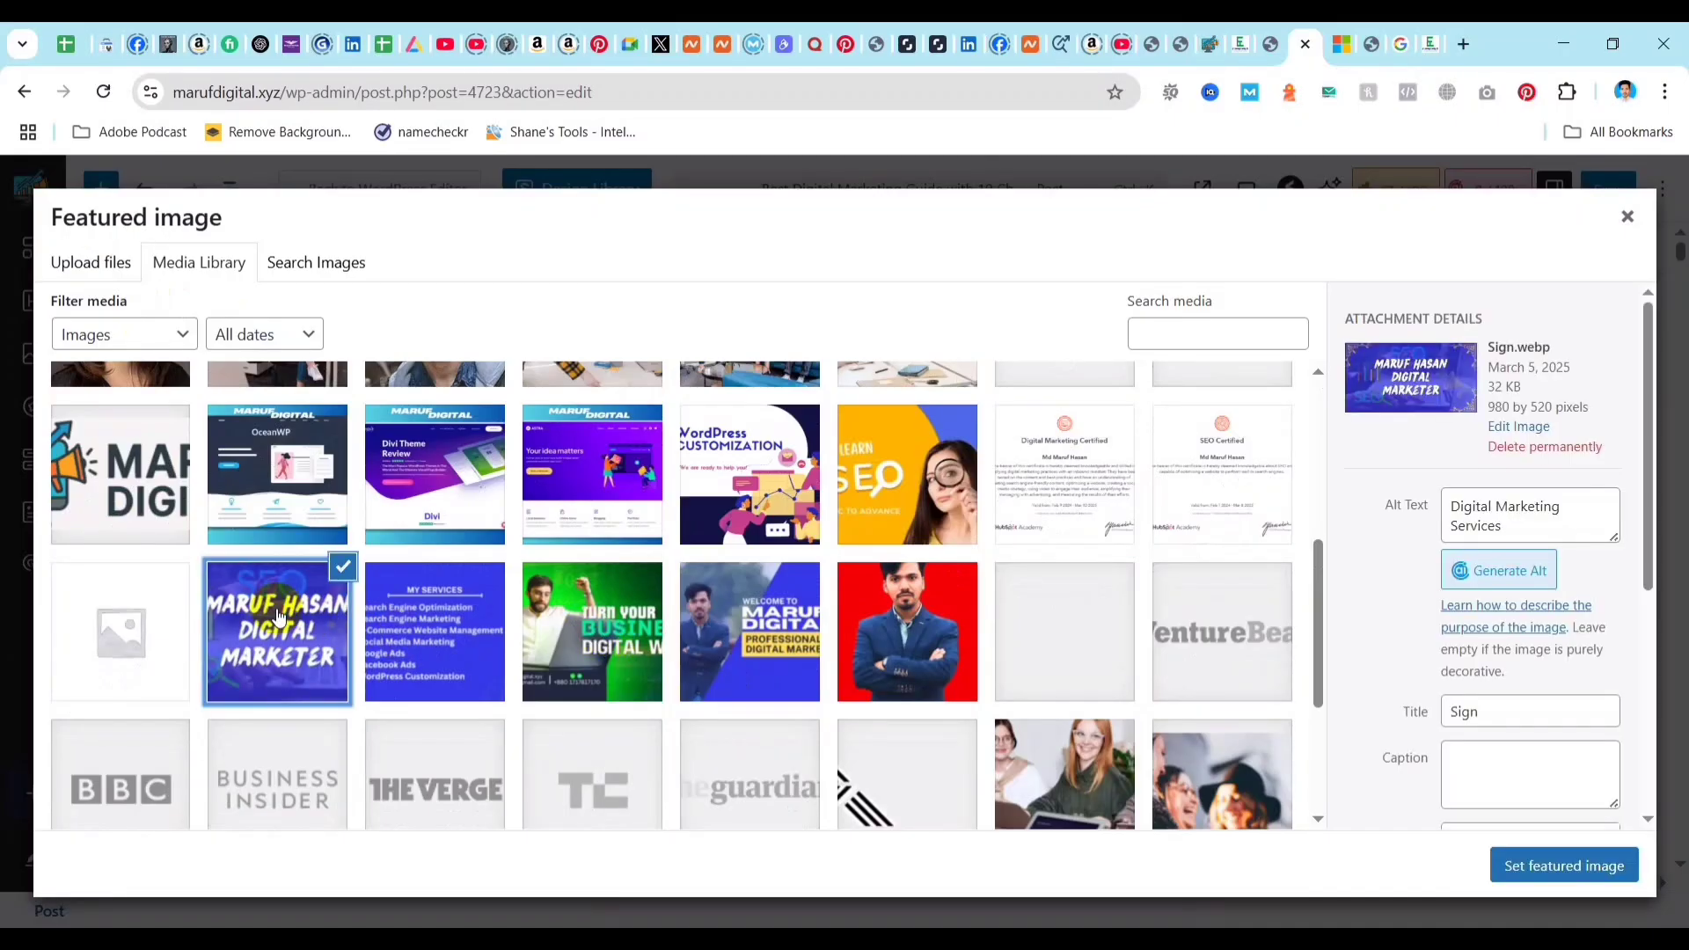
pyautogui.click(613, 633)
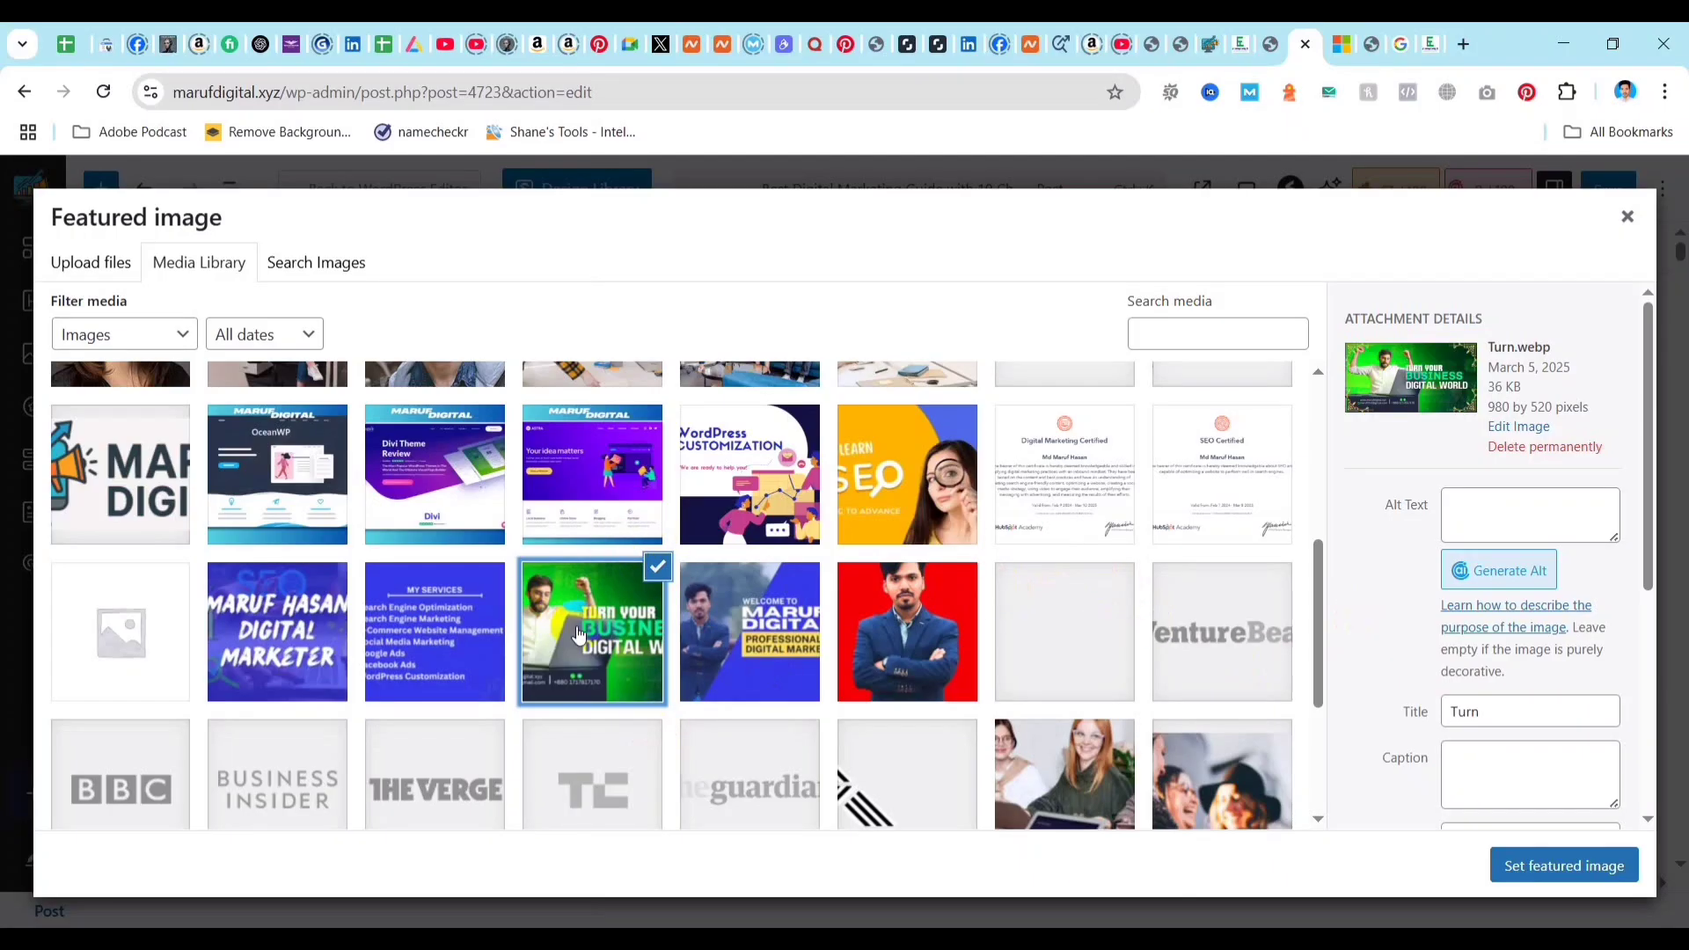
pyautogui.click(466, 615)
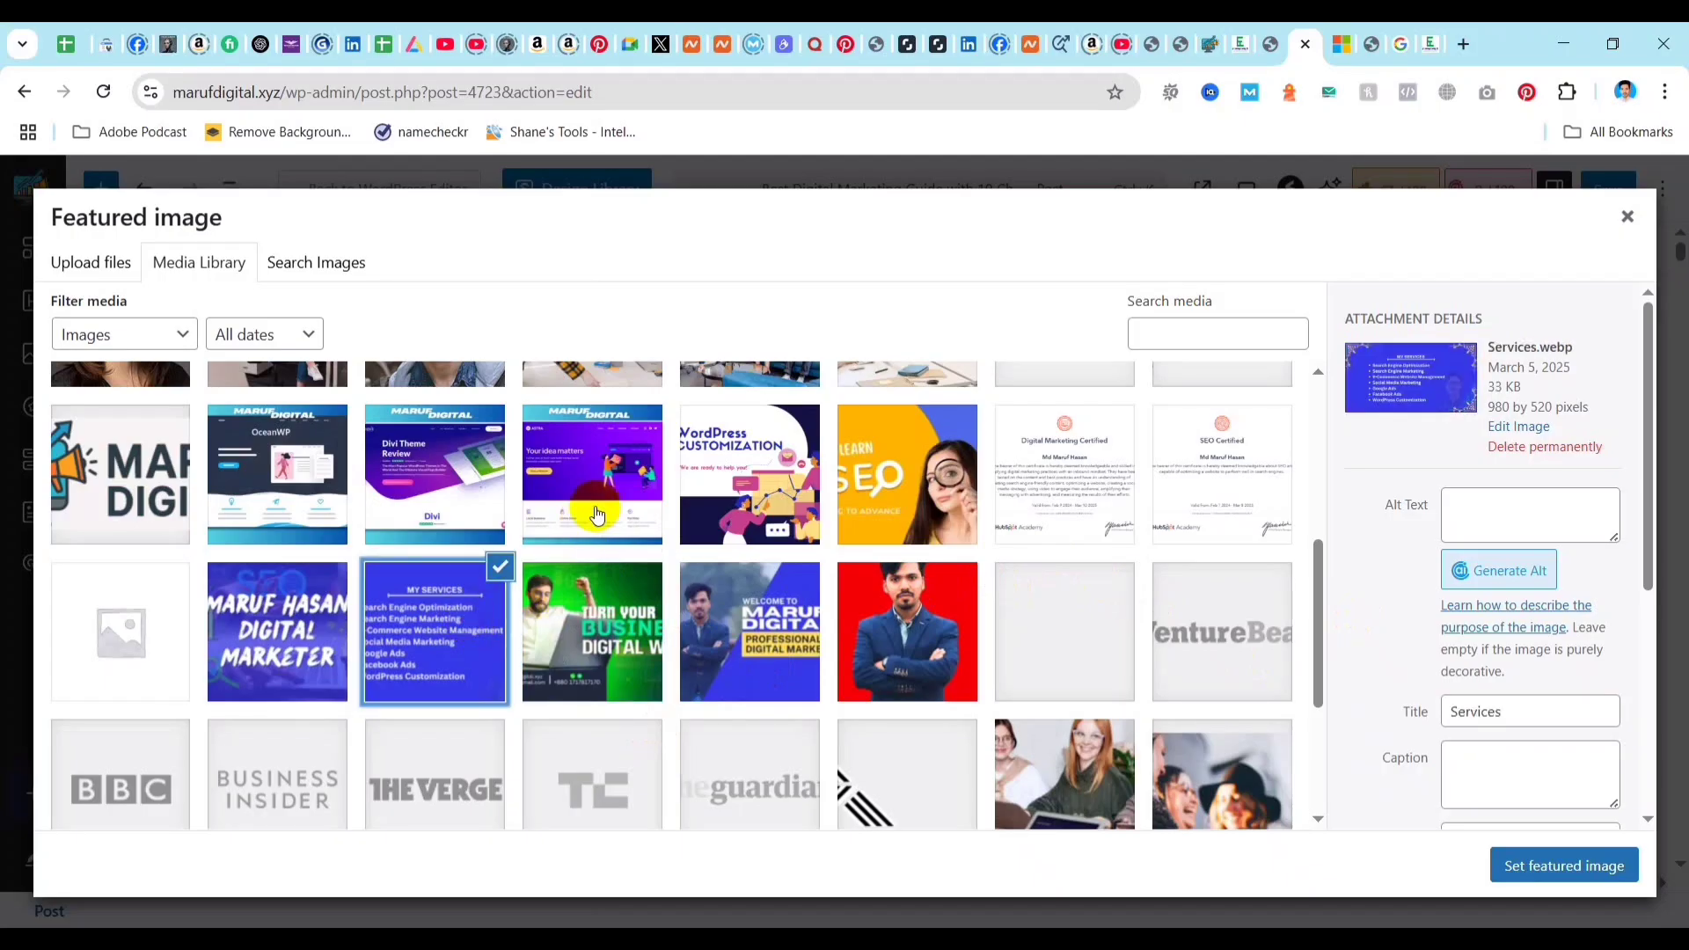
pyautogui.click(620, 461)
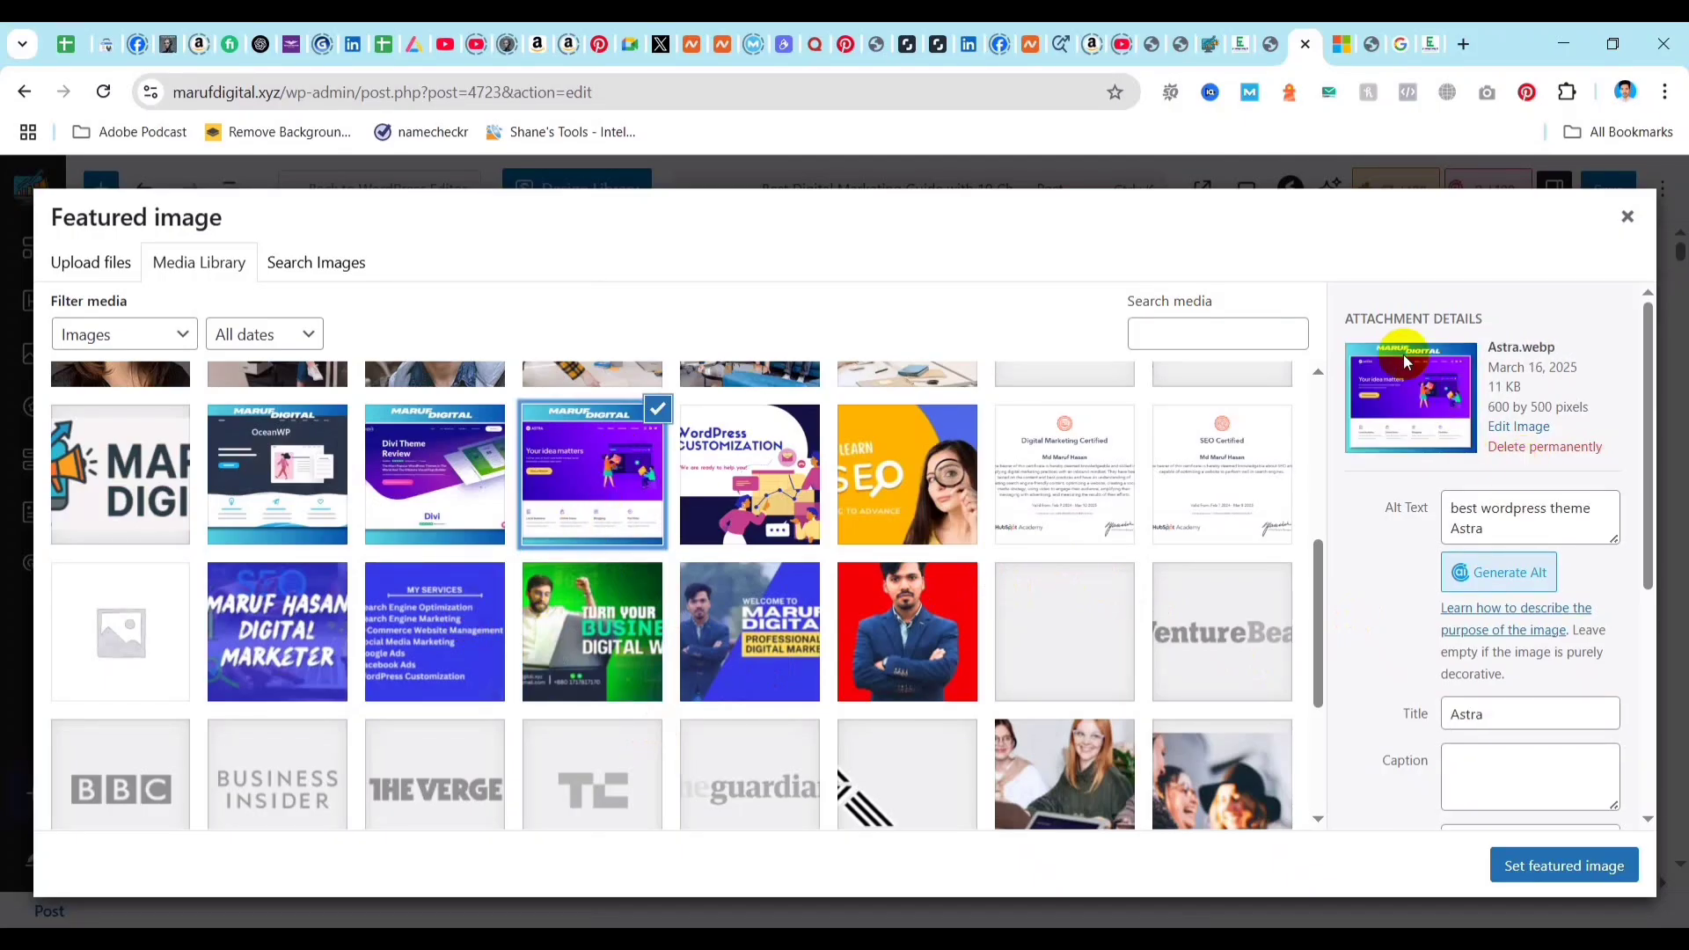
pyautogui.click(1548, 874)
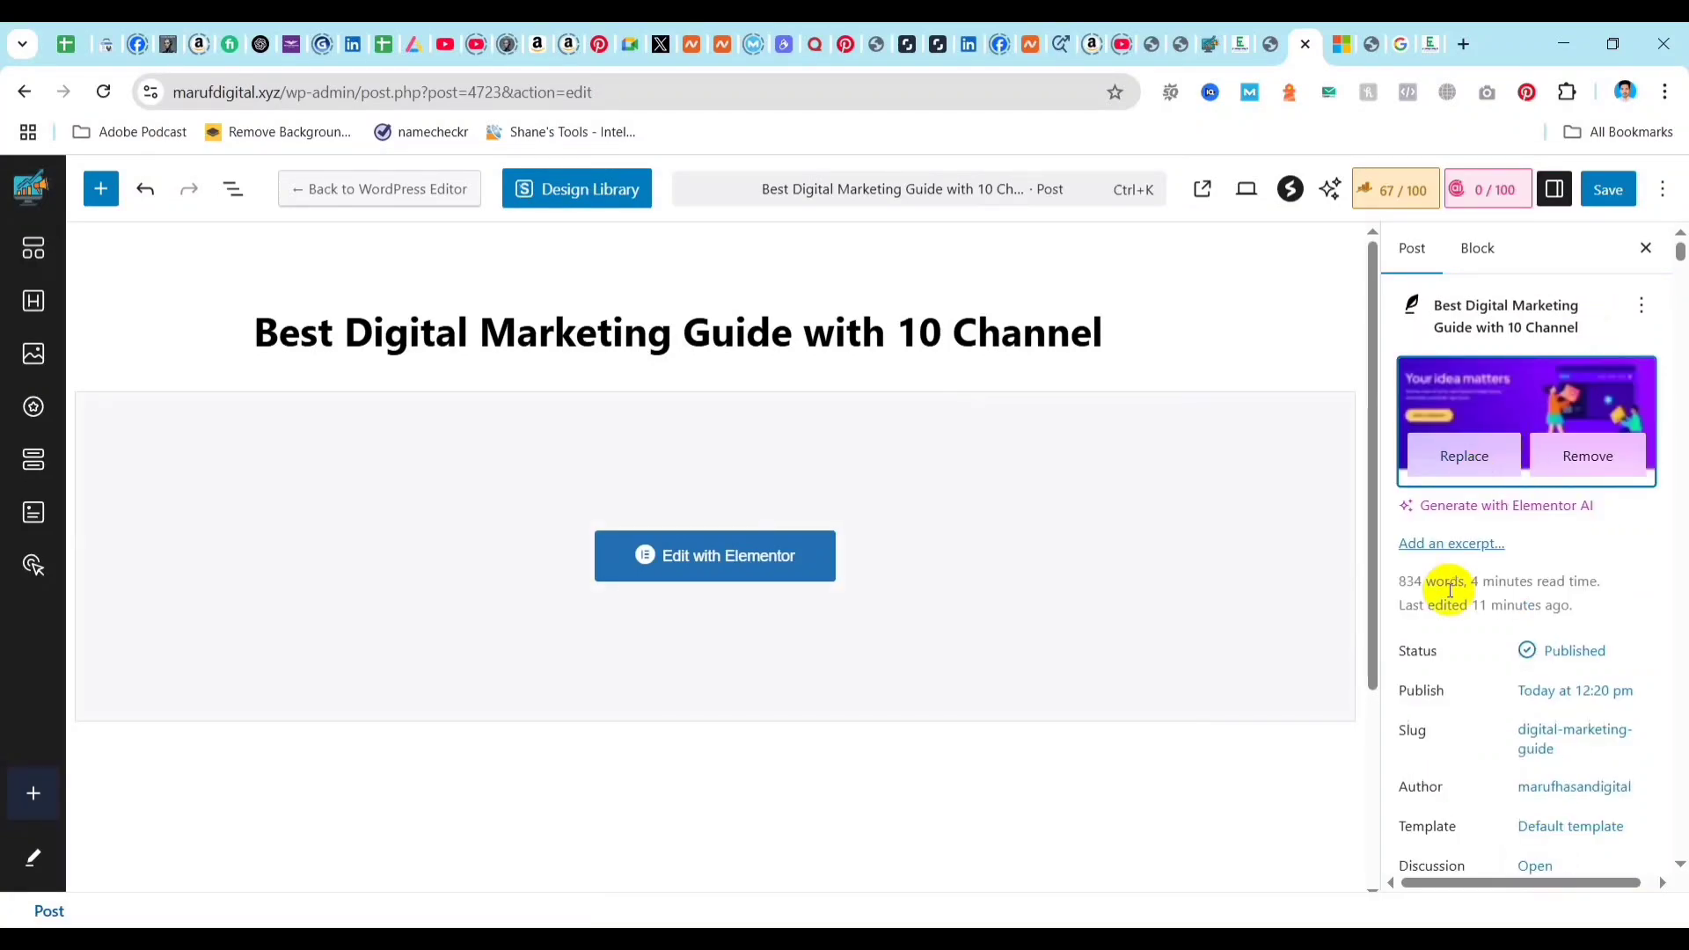
# Add the focus keyword "Digital Marketing" on a new line before the existing alt text of the featured image.
pyautogui.click(1520, 392)
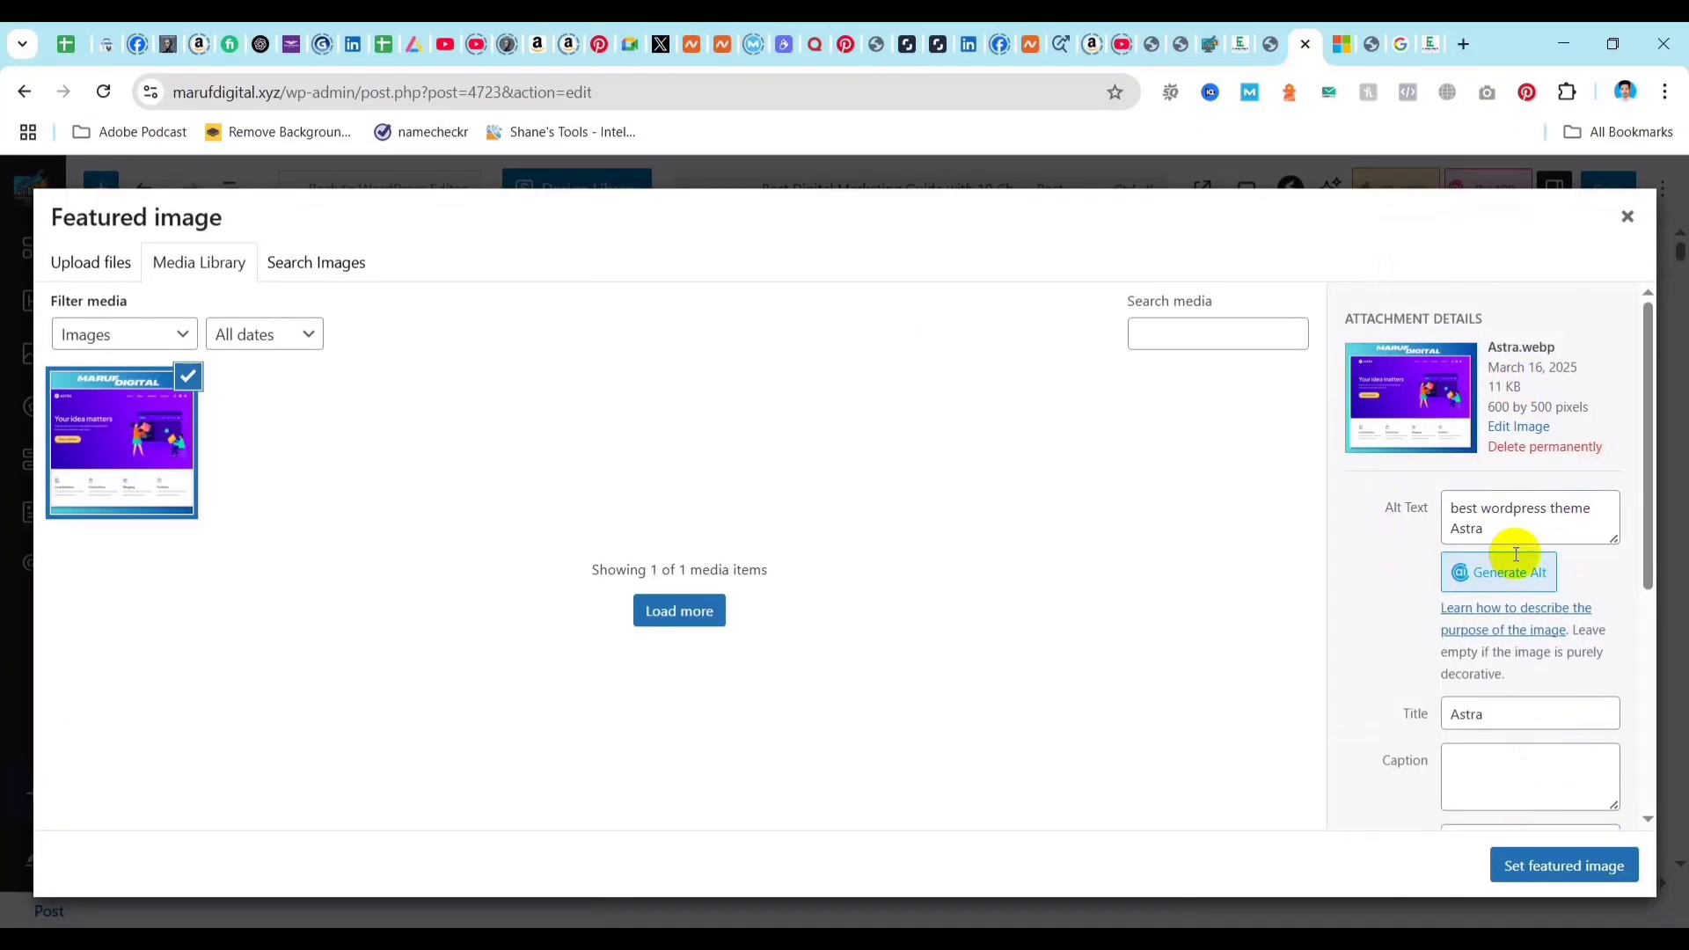
pyautogui.click(1495, 528)
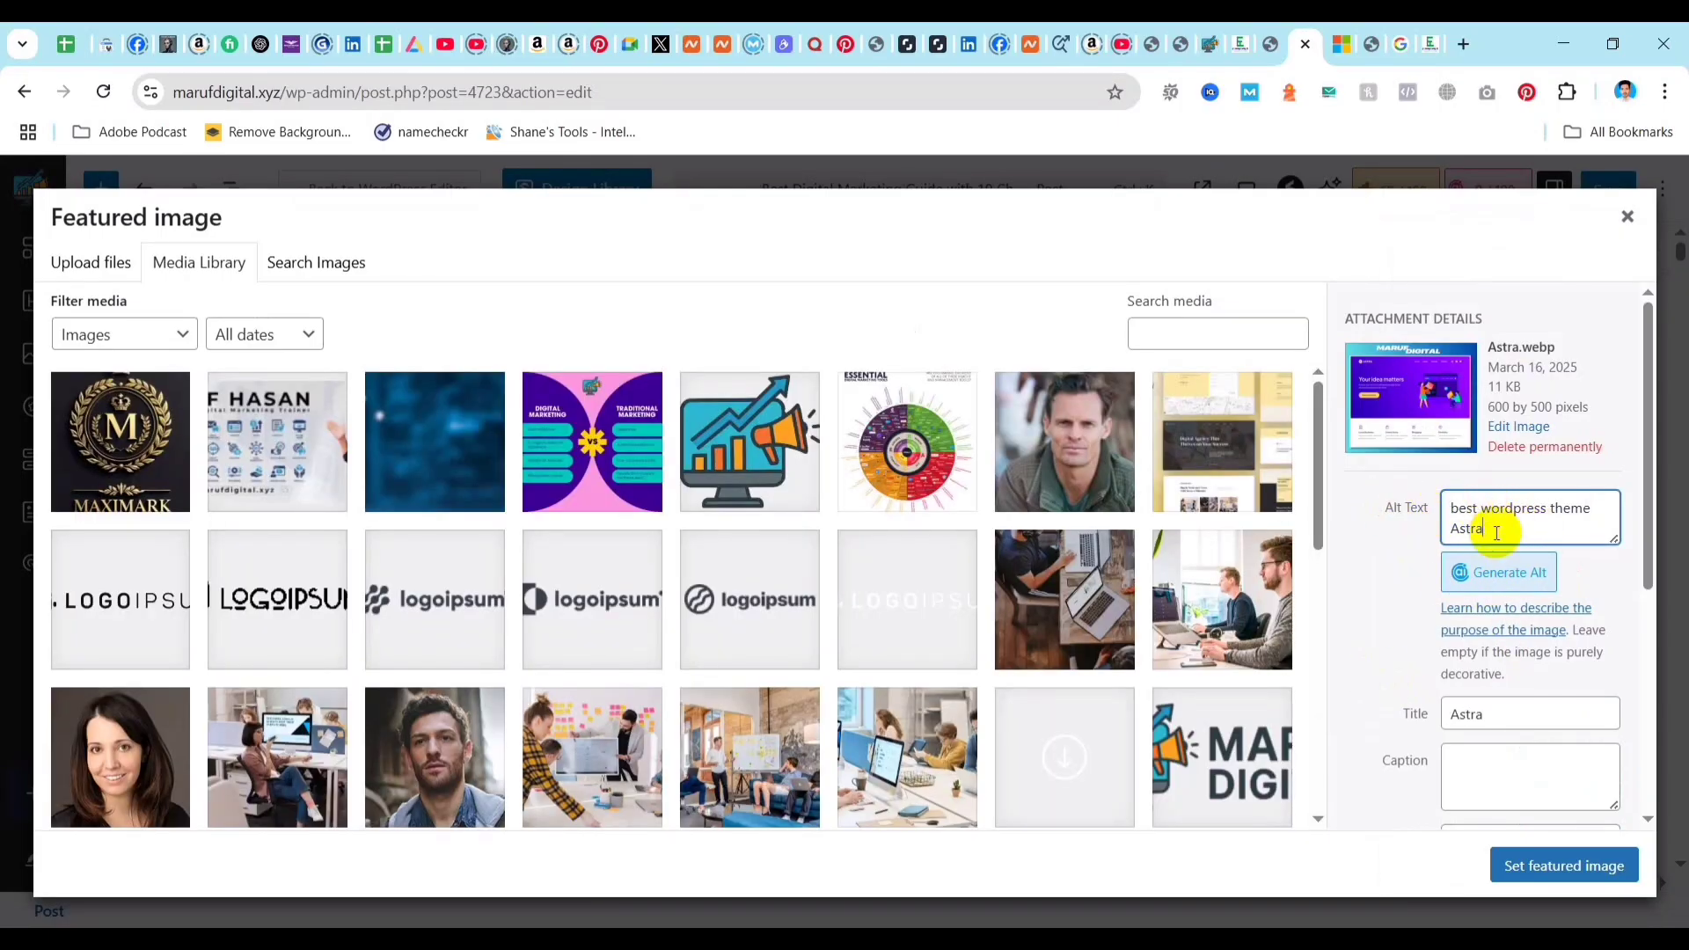
pyautogui.moveTo(1493, 532); pyautogui.dragTo(1453, 511)
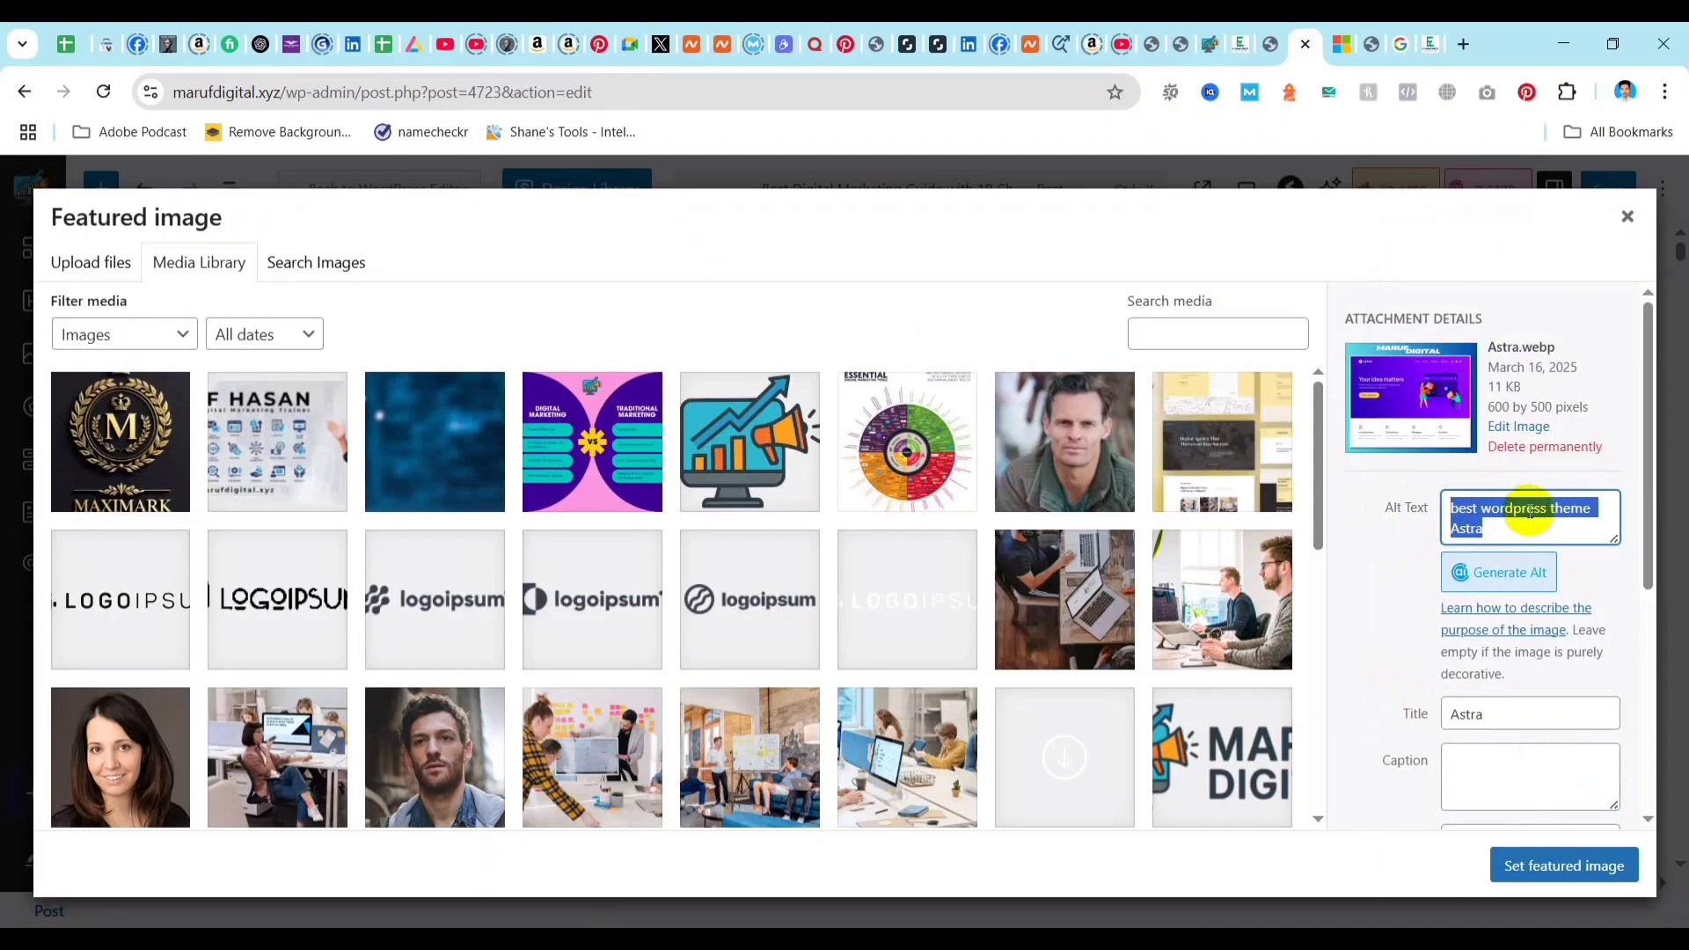
pyautogui.click(1456, 510)
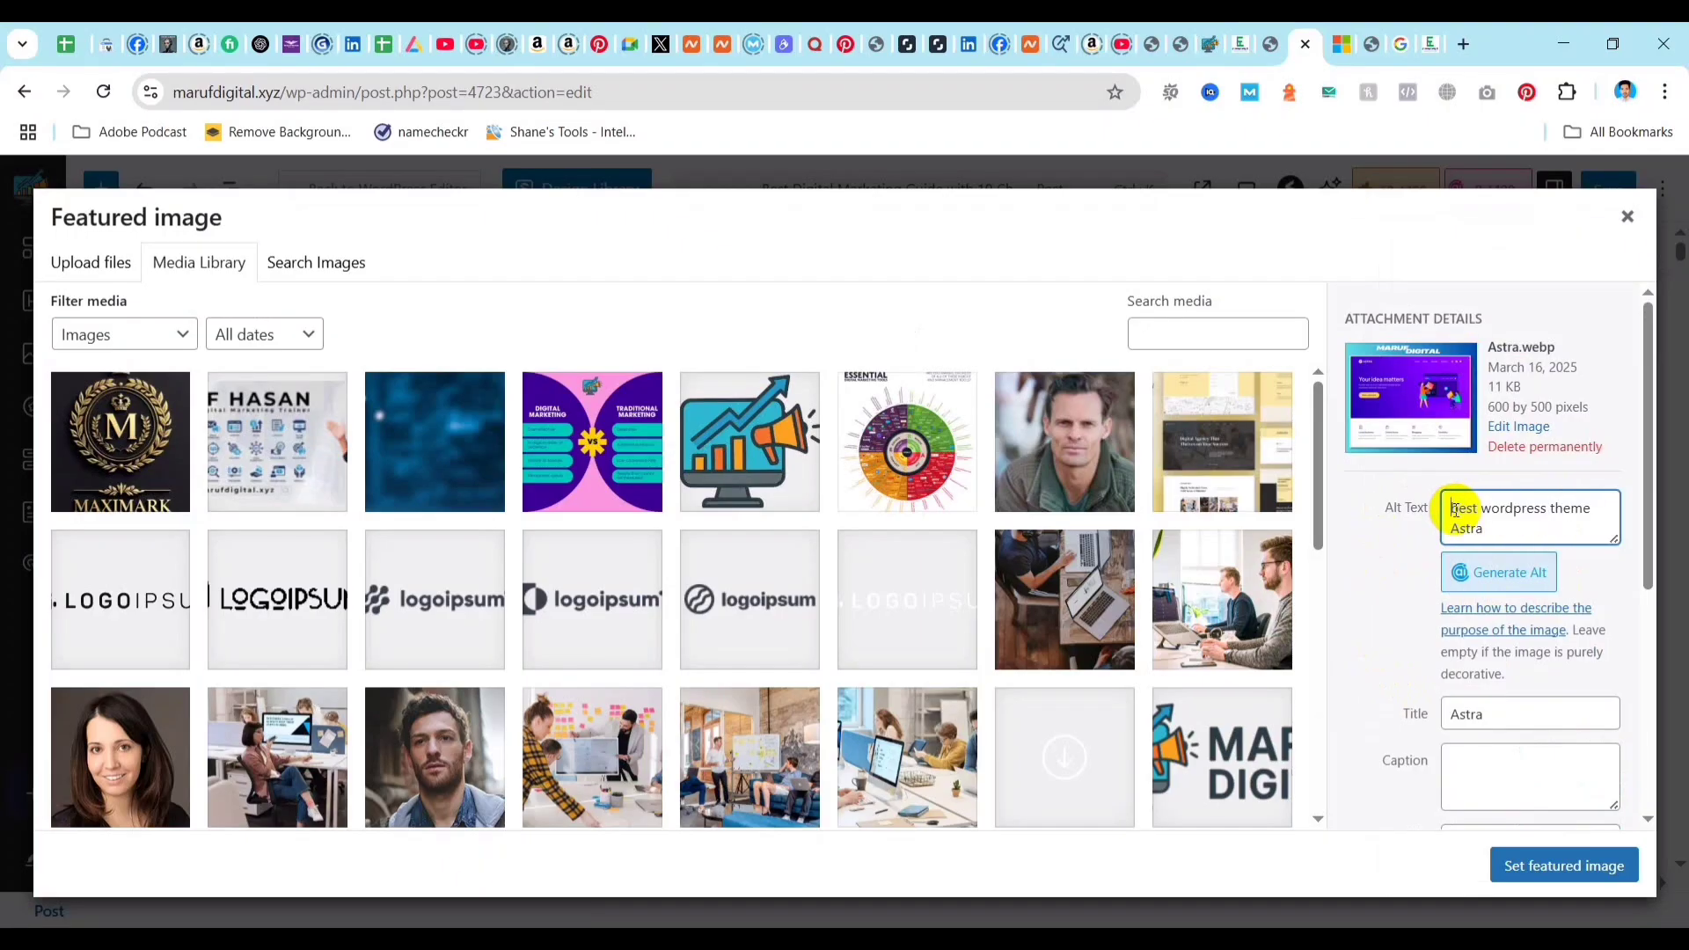
pyautogui.press('Return')
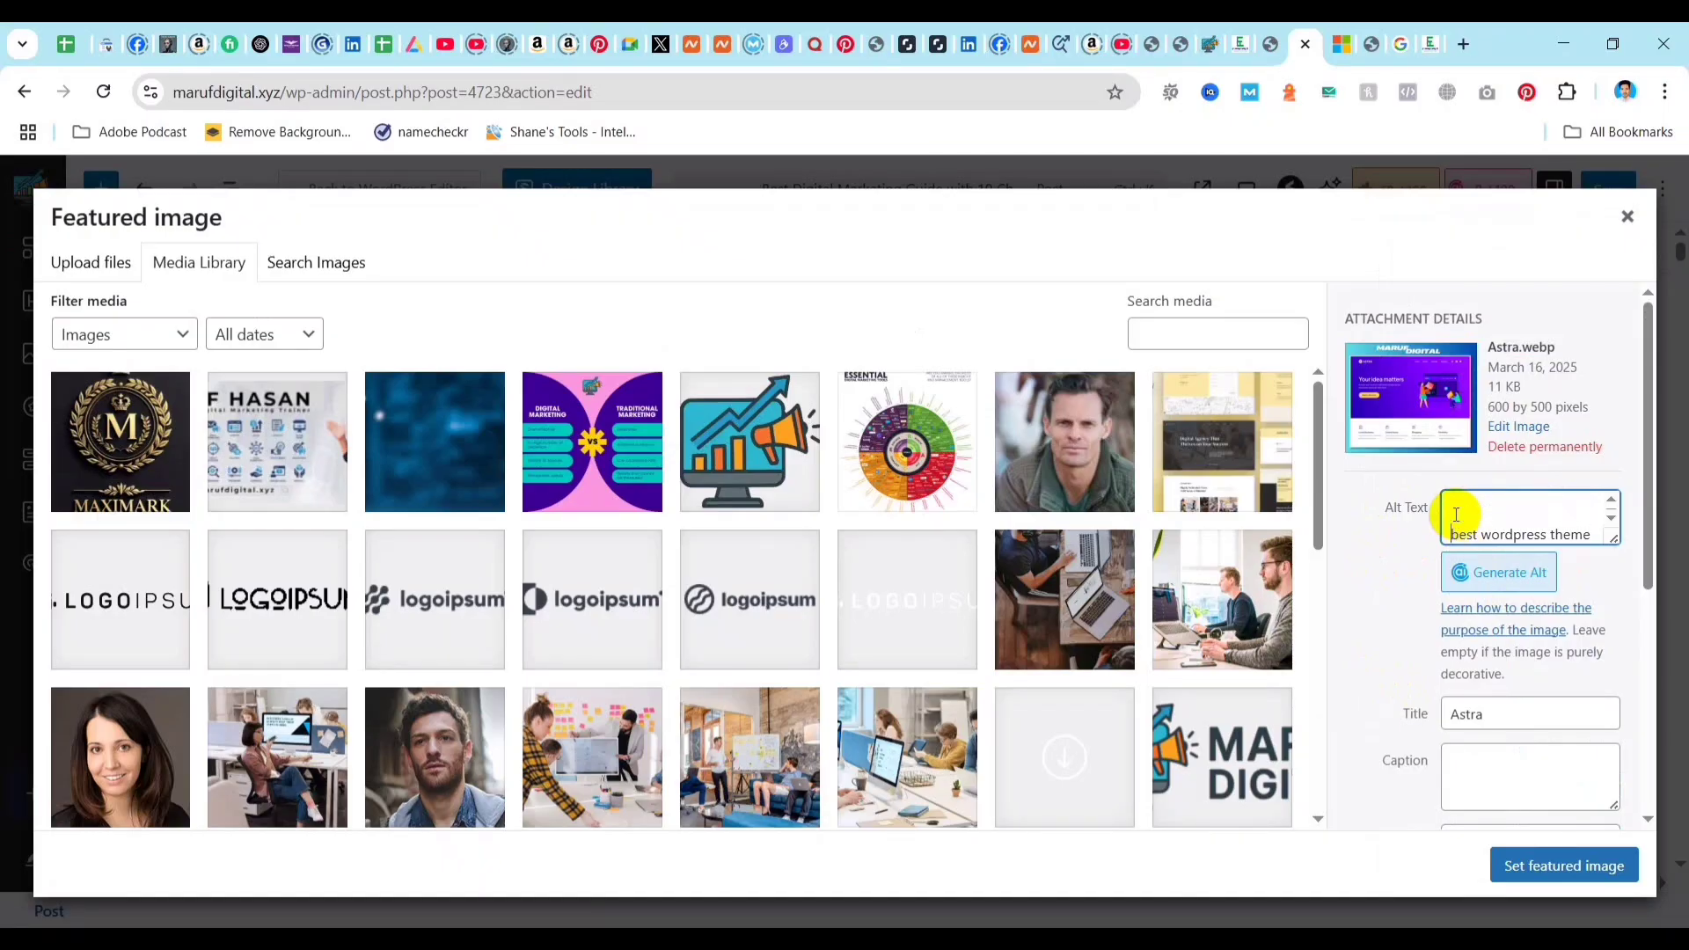
pyautogui.click(1460, 506)
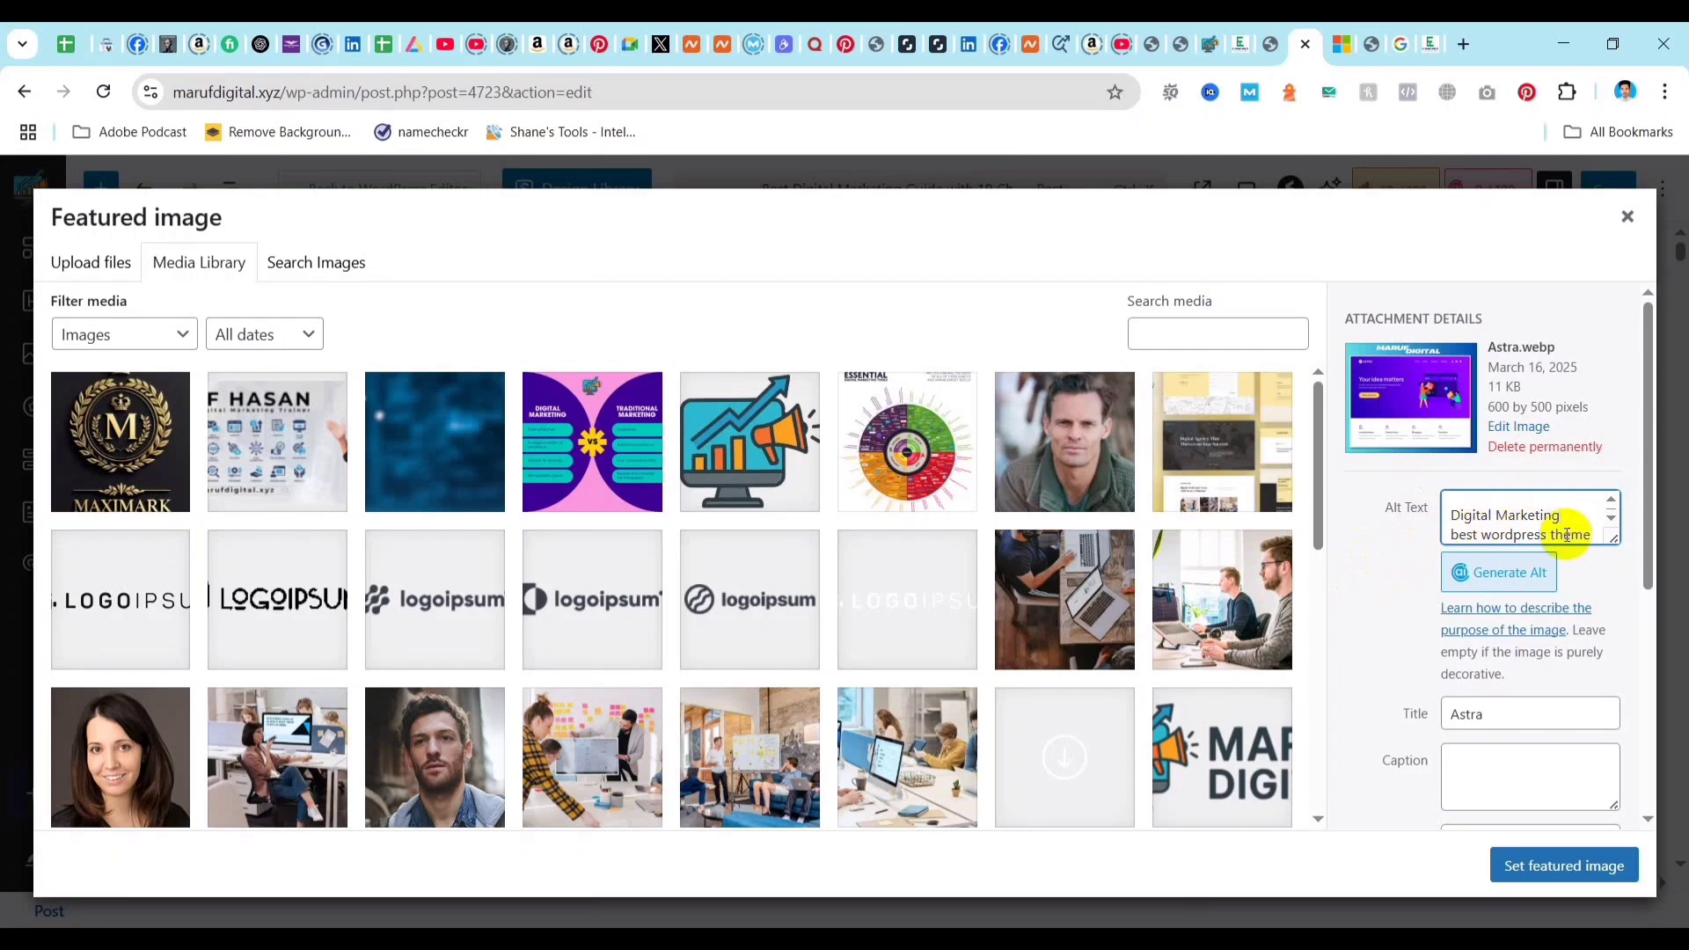
pyautogui.click(1377, 589)
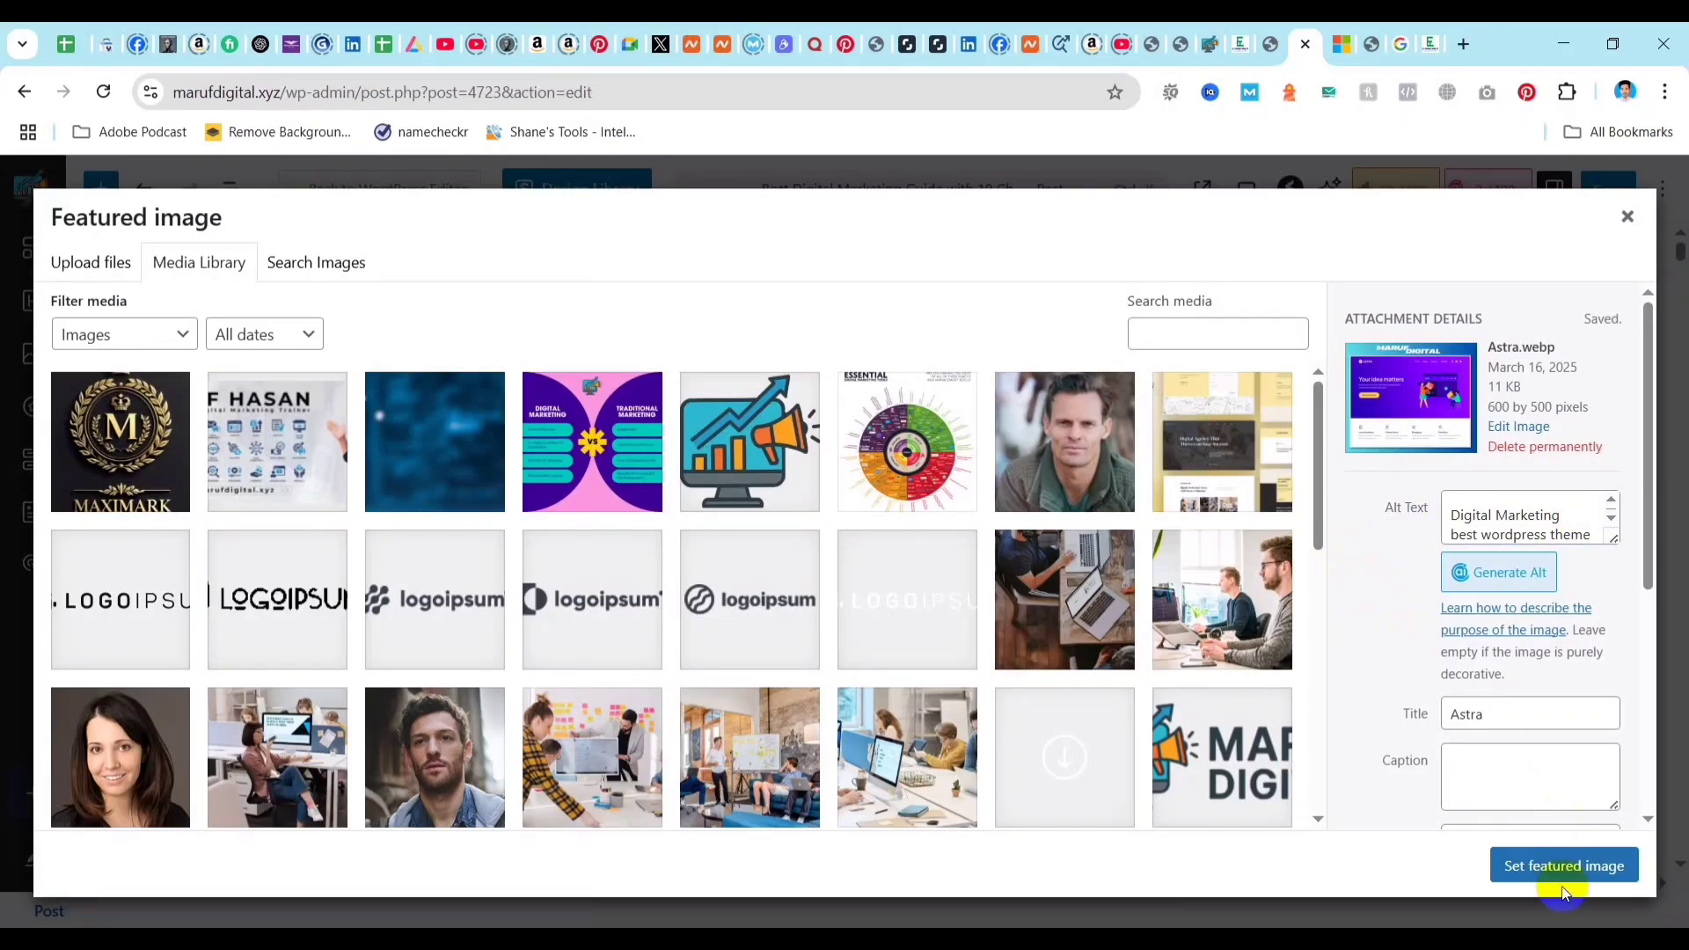
# Shorten the first line of the featured image's alt text to "Digital".
pyautogui.click(1562, 513)
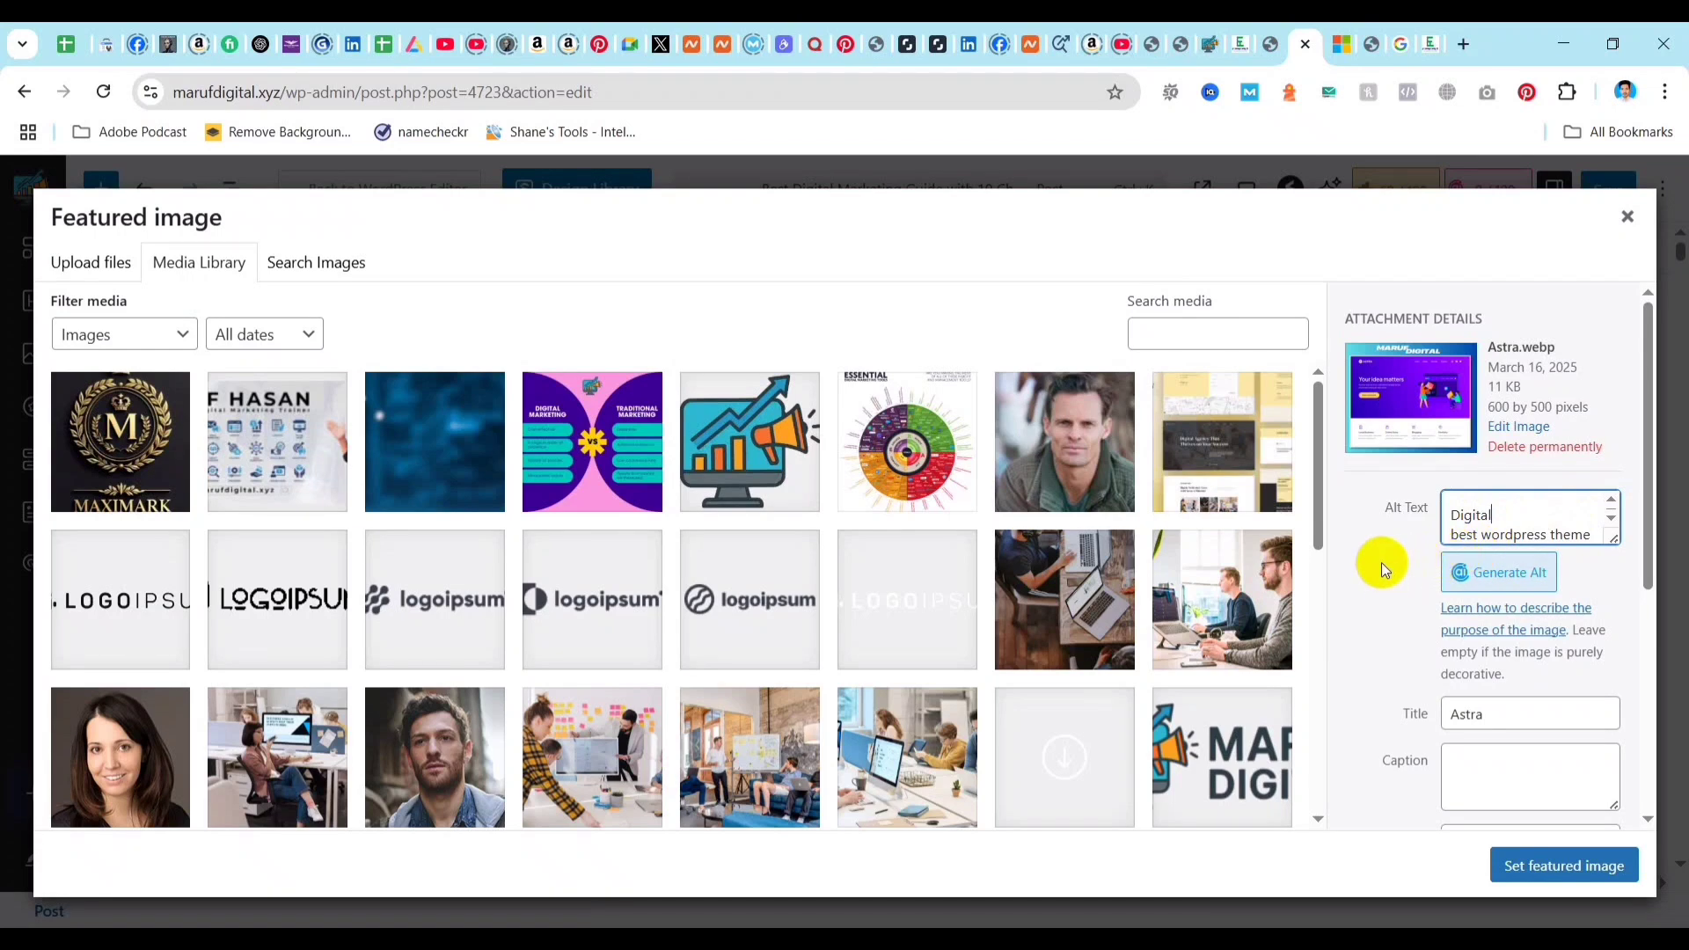
pyautogui.click(1613, 322)
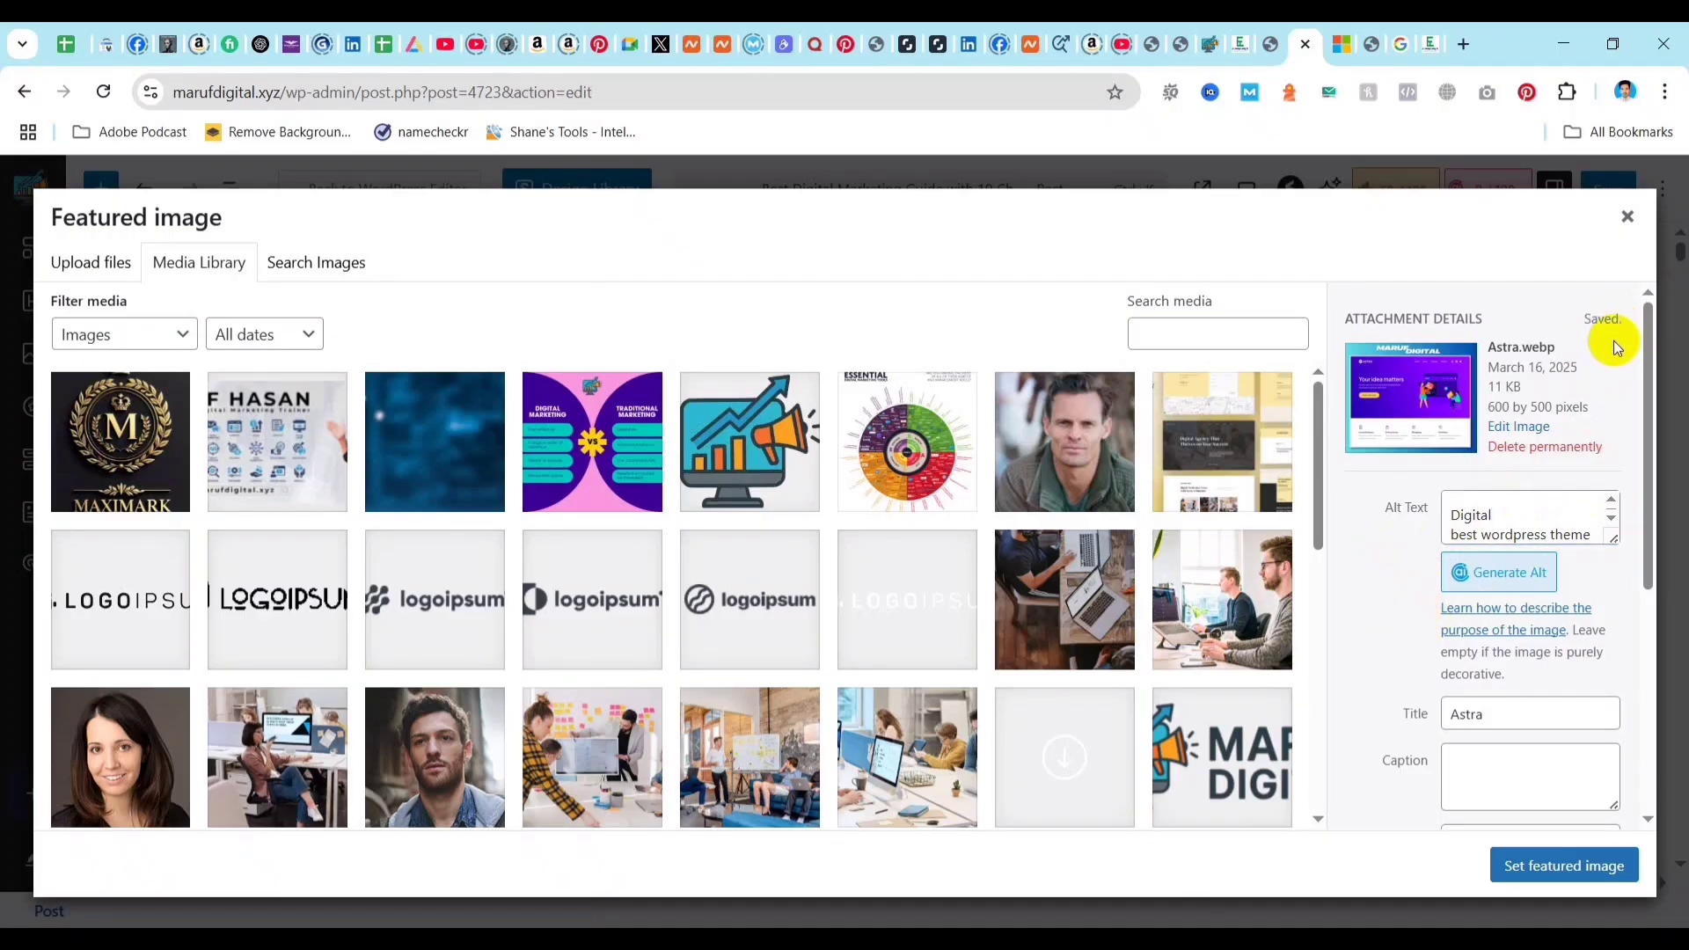
pyautogui.click(1564, 887)
# Complete the alt text's first line as "Digital Marketing" and apply the picture as the featured image.
pyautogui.click(1506, 516)
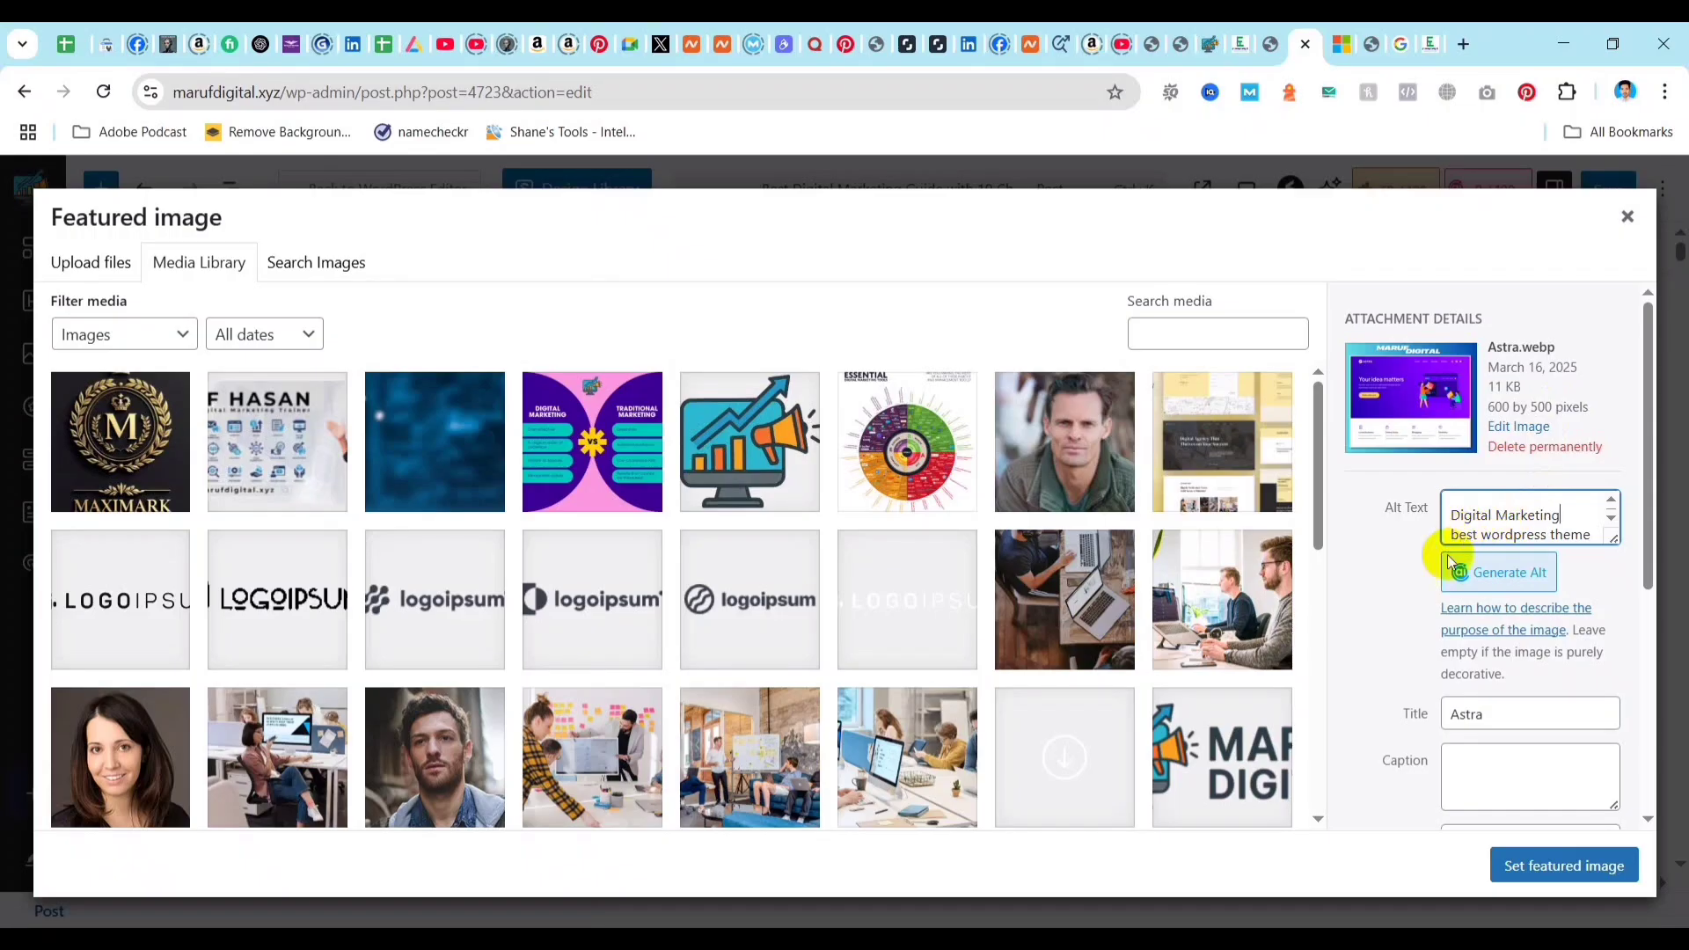
pyautogui.click(1363, 556)
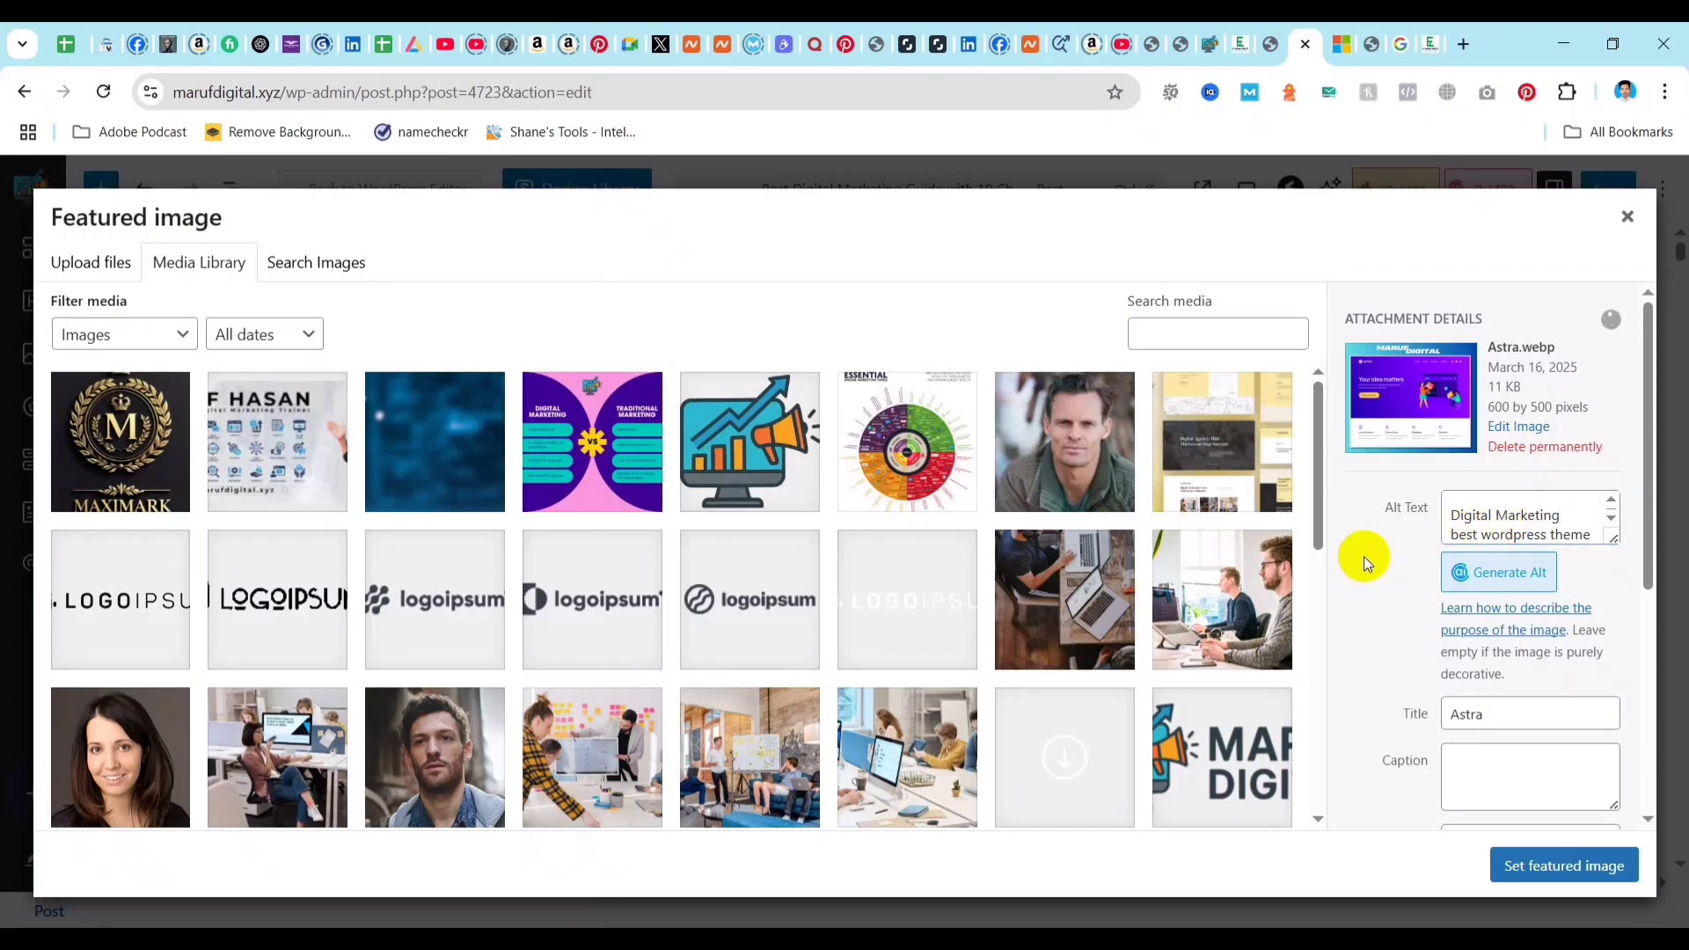
pyautogui.click(1564, 865)
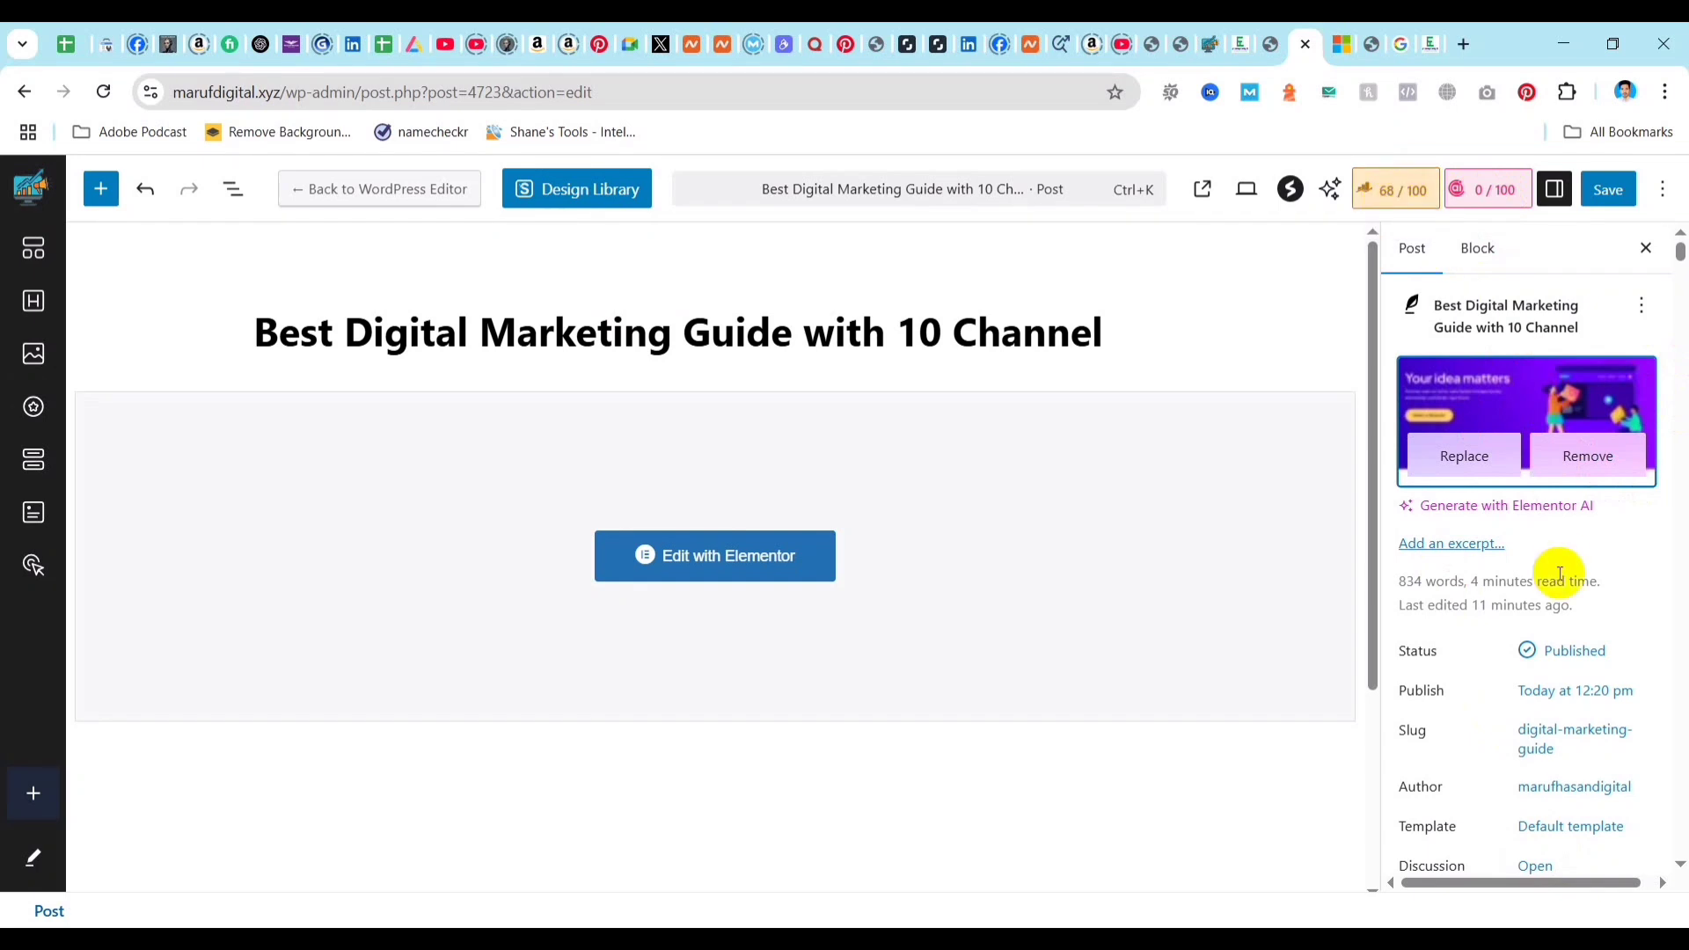
# Look through the post settings and review the Additional SEO checks for the image alt text item.
pyautogui.scroll(-5, 1548, 581)
pyautogui.scroll(-3, 1527, 629)
pyautogui.scroll(6, 1529, 641)
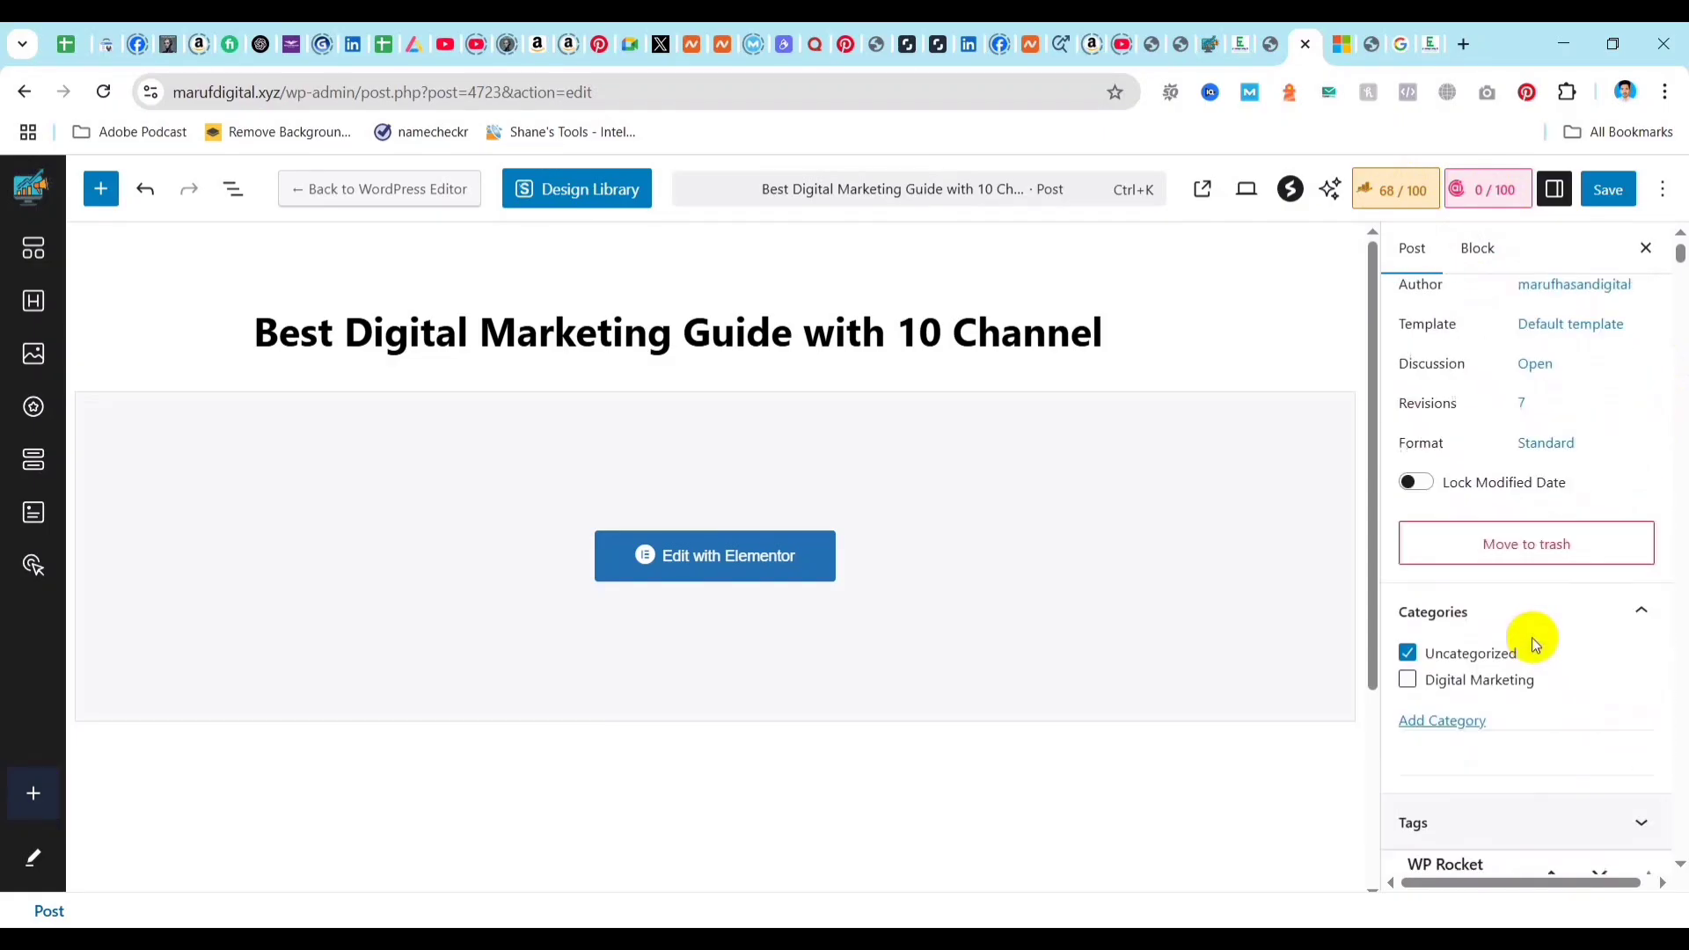
pyautogui.click(1396, 202)
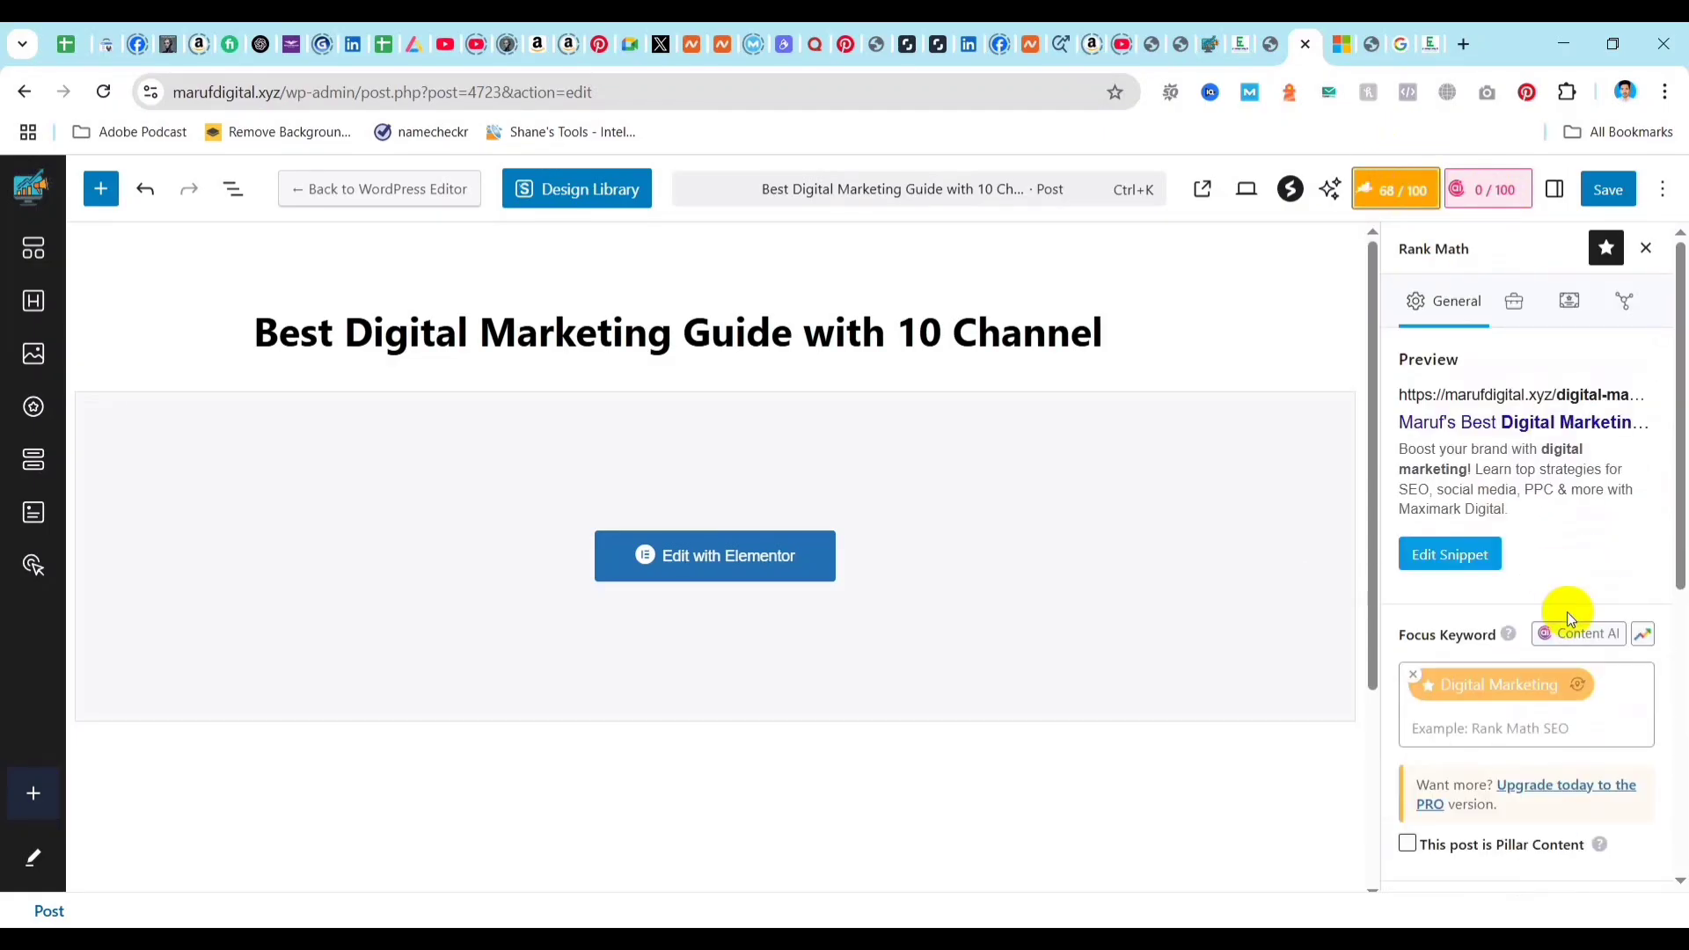
pyautogui.scroll(-5, 1539, 726)
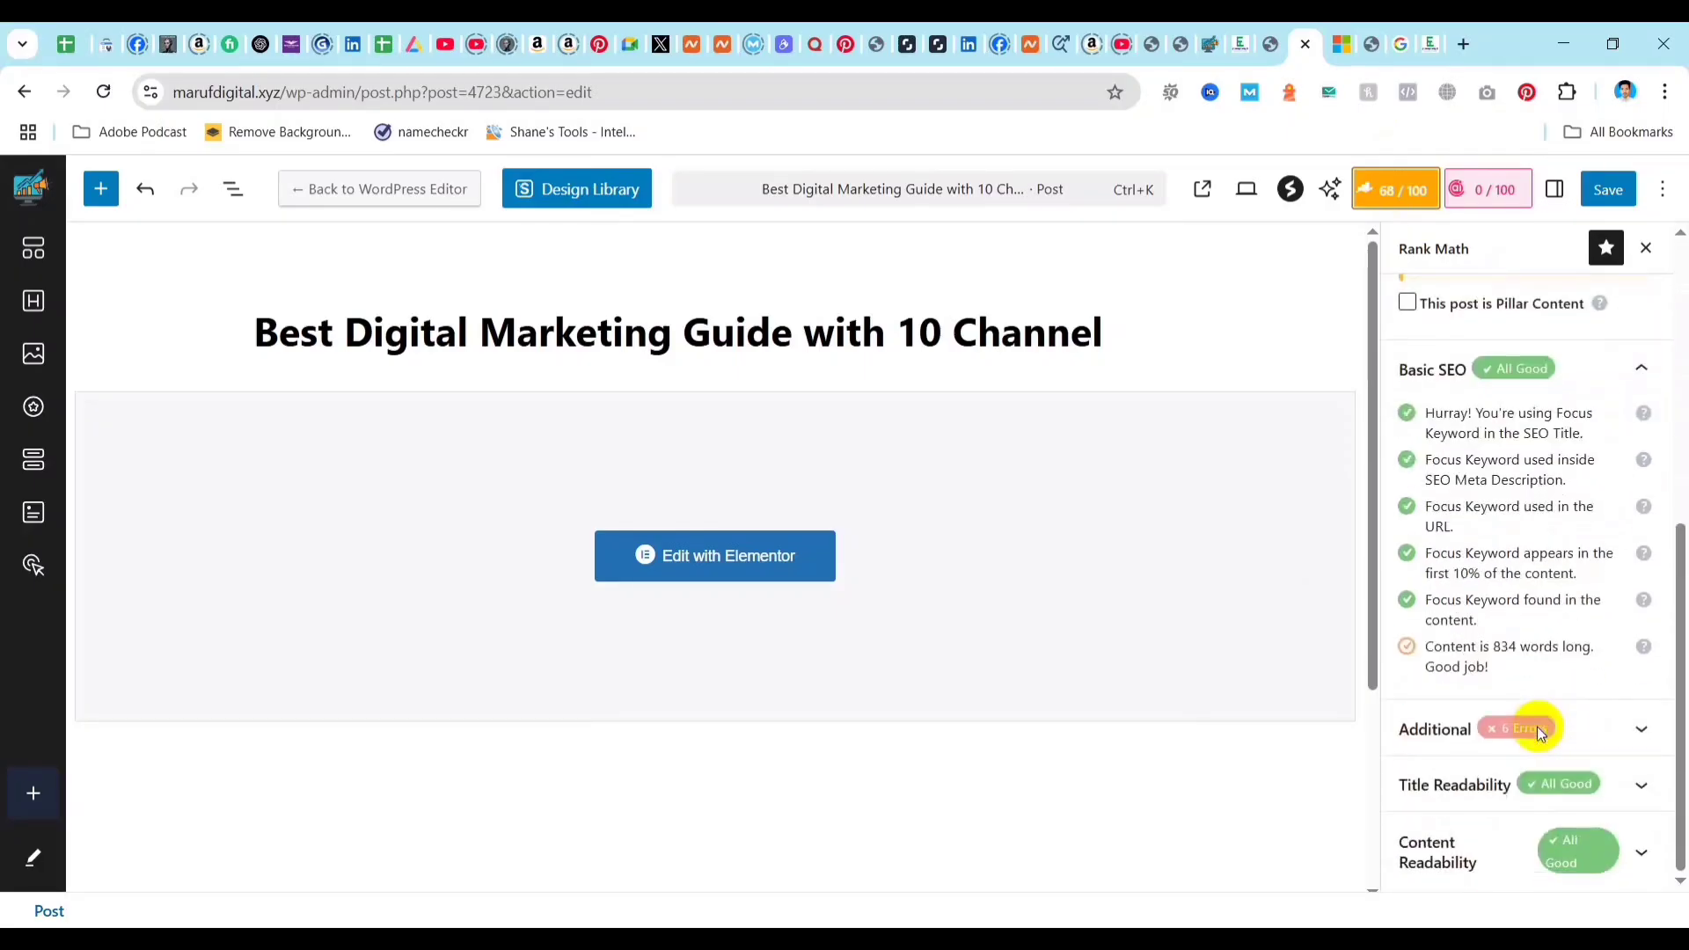
pyautogui.click(1583, 729)
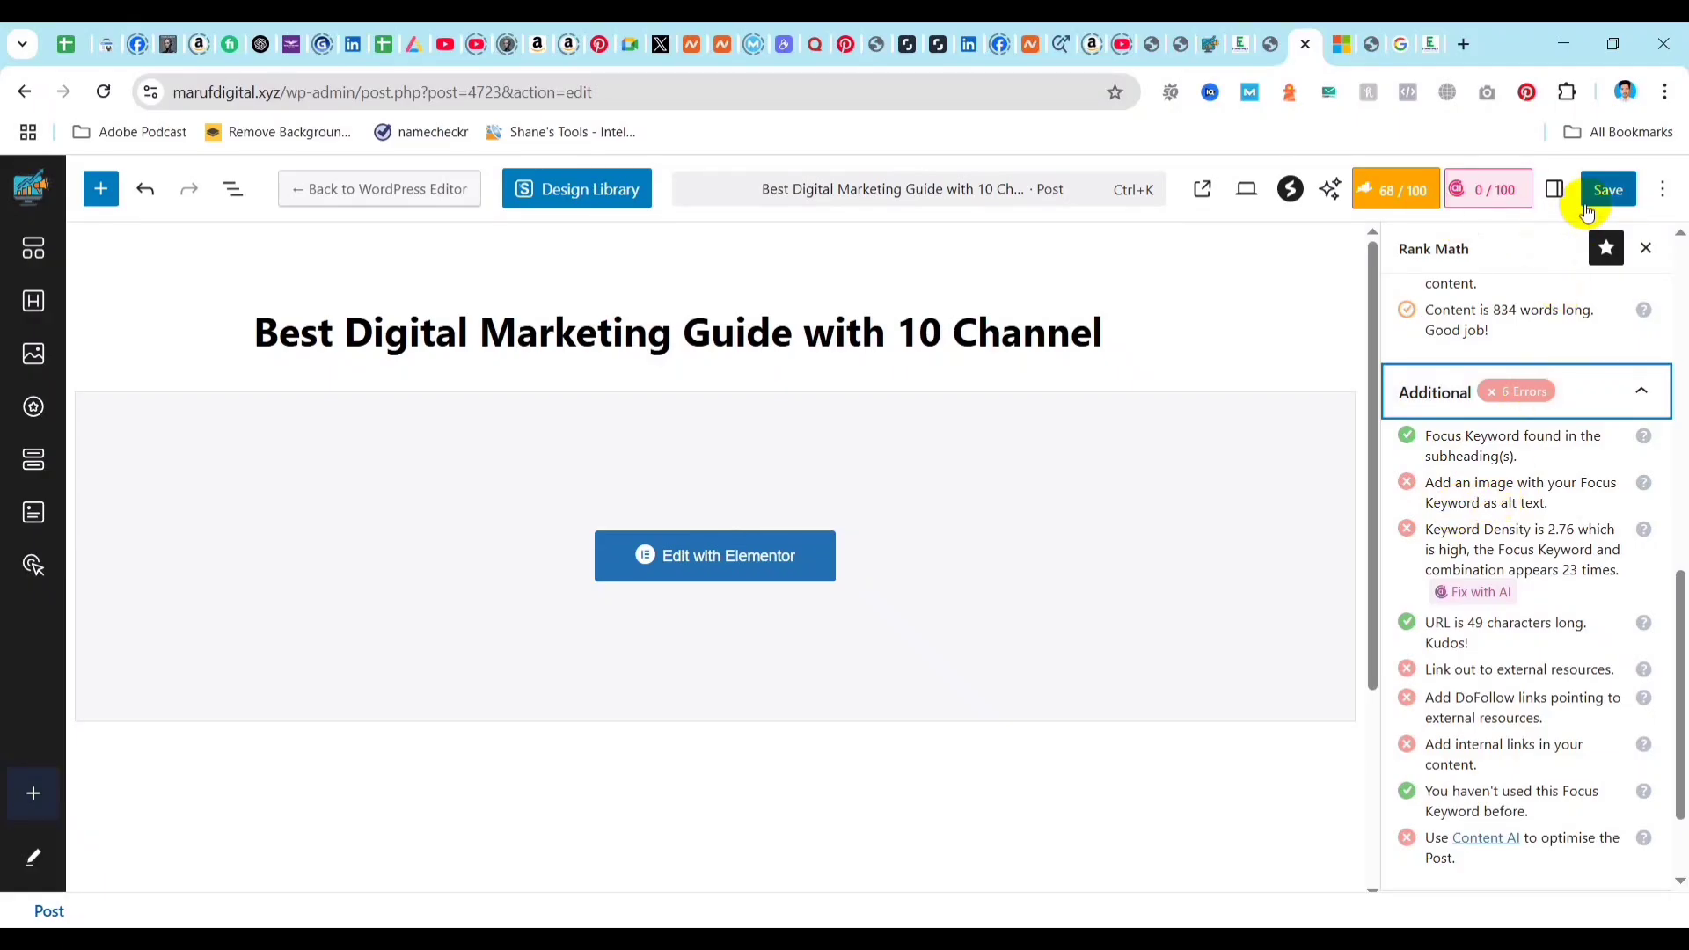
# Save the post and check its featured image in the post settings.
pyautogui.click(1610, 193)
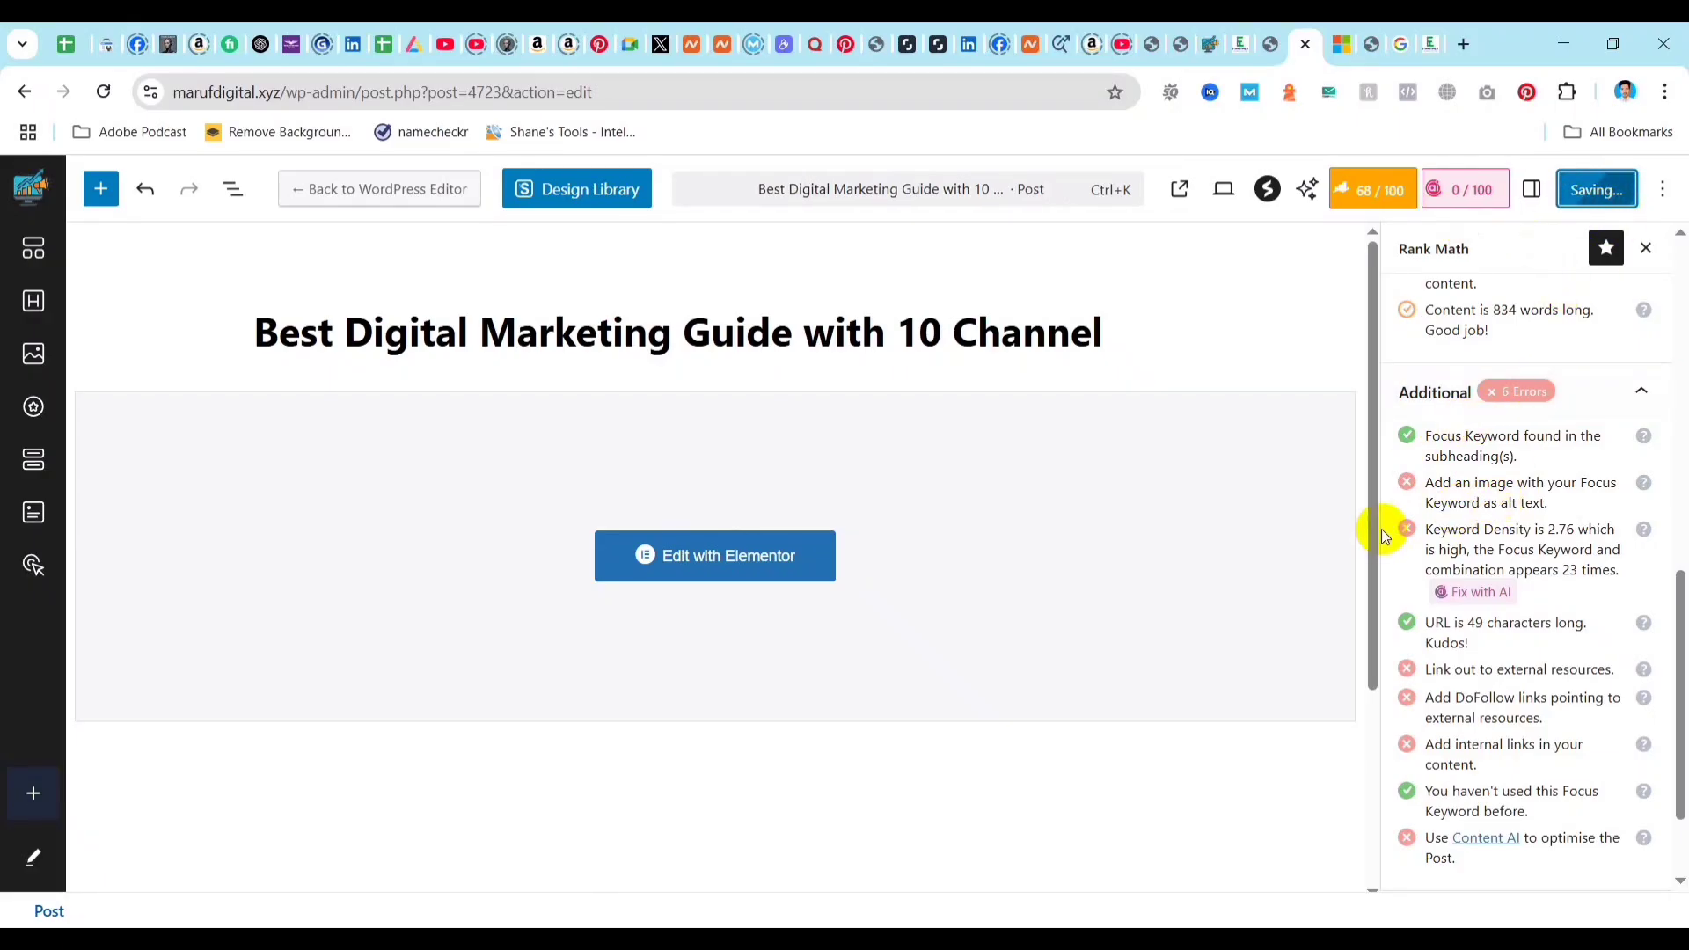
pyautogui.click(1528, 190)
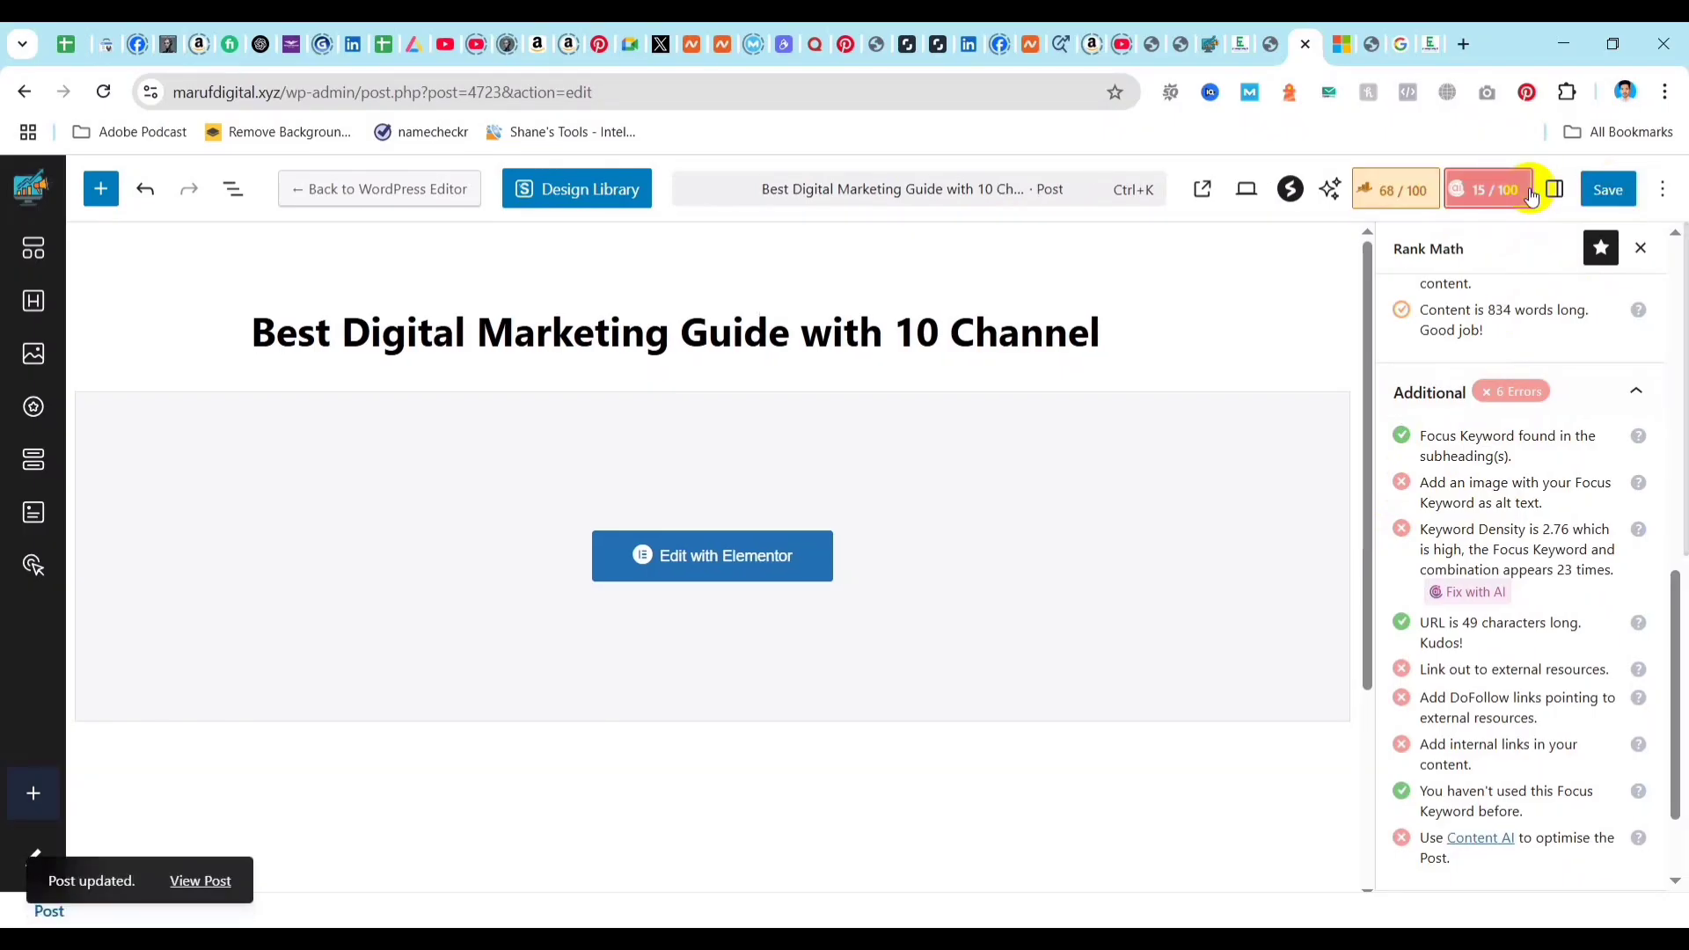
pyautogui.click(1552, 189)
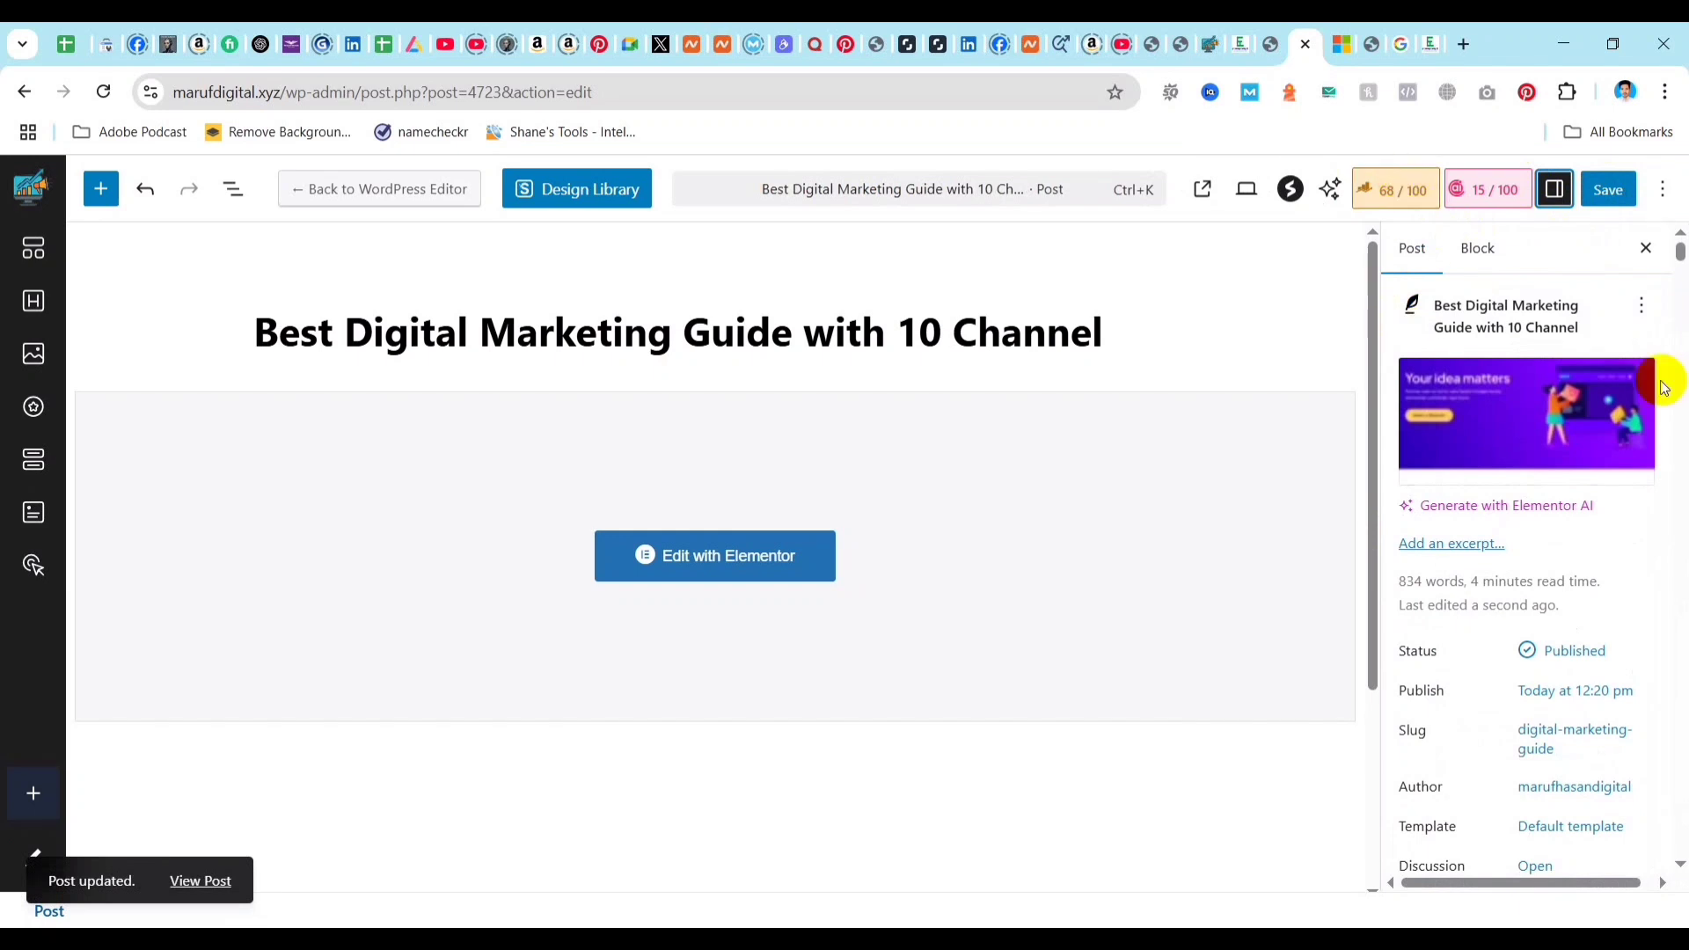
# Recheck the saved post's Additional SEO checks for an image with the focus keyword as alt text.
pyautogui.click(1394, 190)
pyautogui.scroll(-2, 1522, 563)
pyautogui.scroll(-4, 1486, 669)
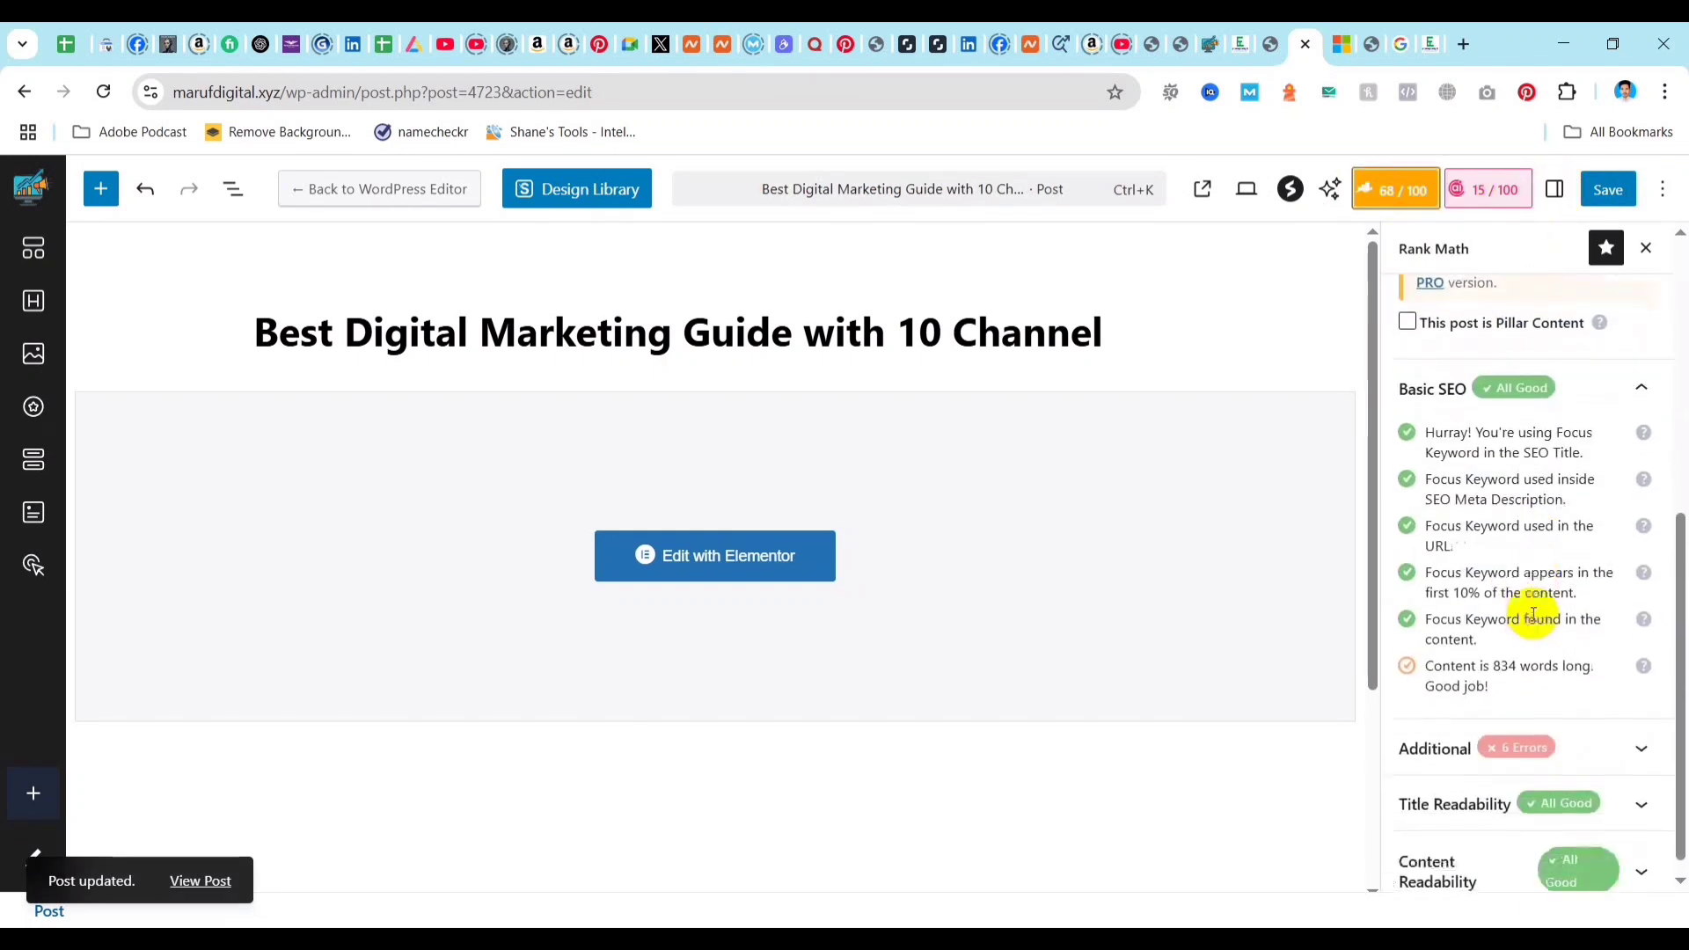
pyautogui.click(1603, 731)
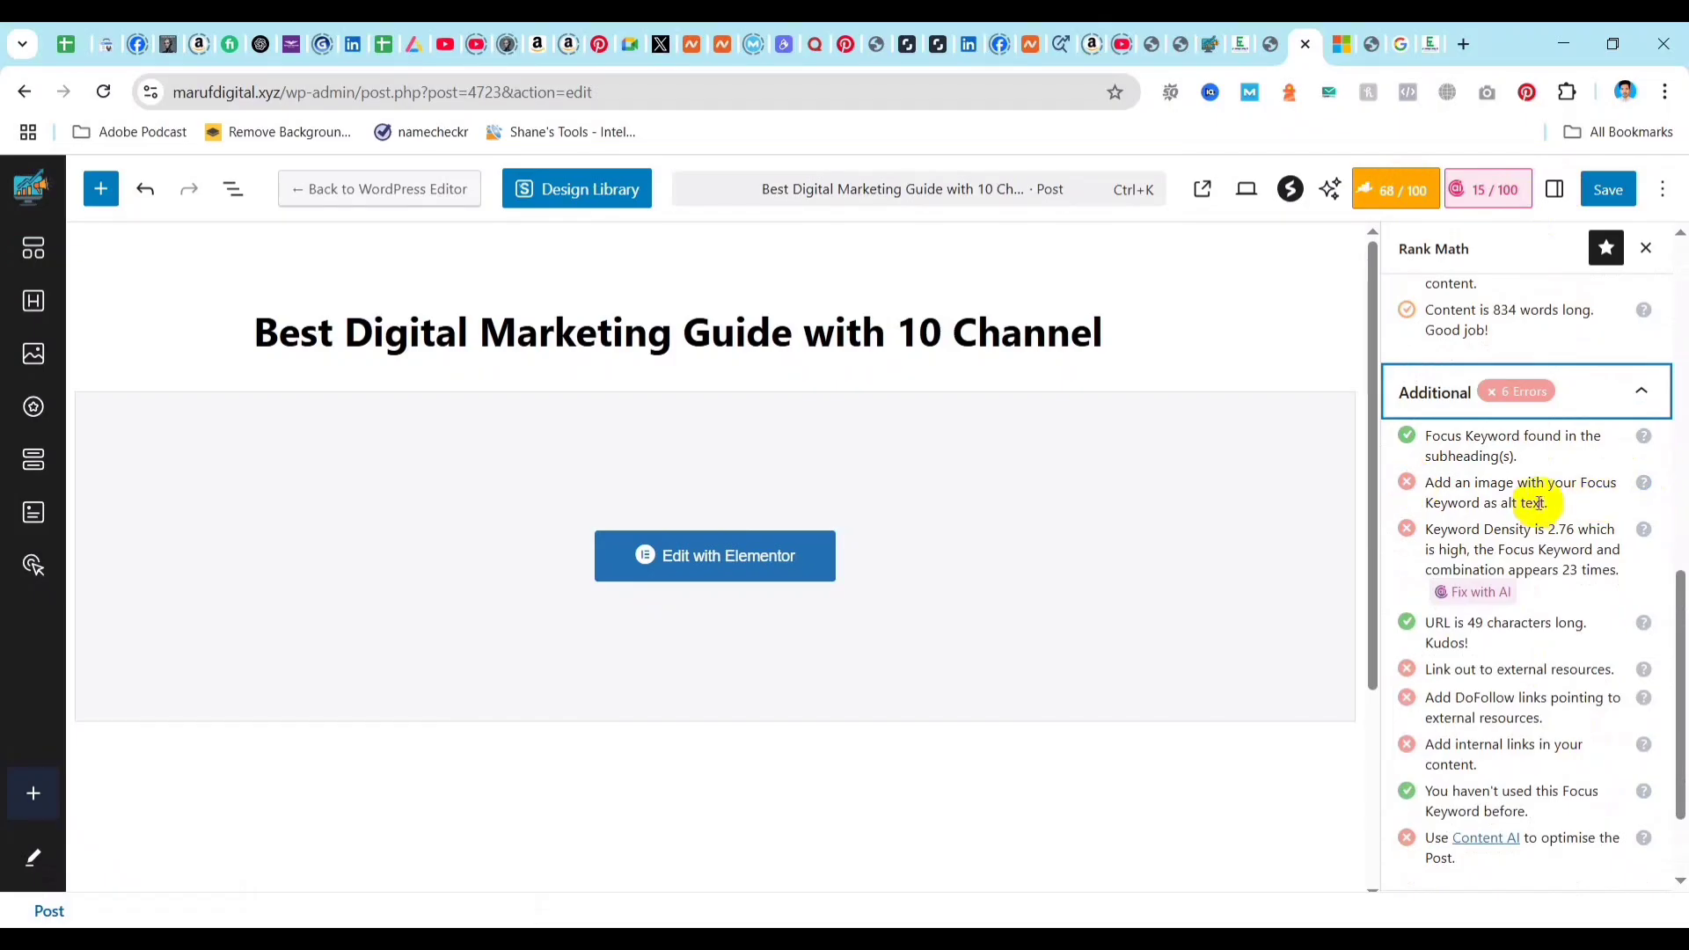
# Shorten the featured image's alt text to only "Digital Marketing" and set the picture as the featured image again.
pyautogui.scroll(10, 1531, 501)
pyautogui.click(1554, 189)
pyautogui.click(1517, 420)
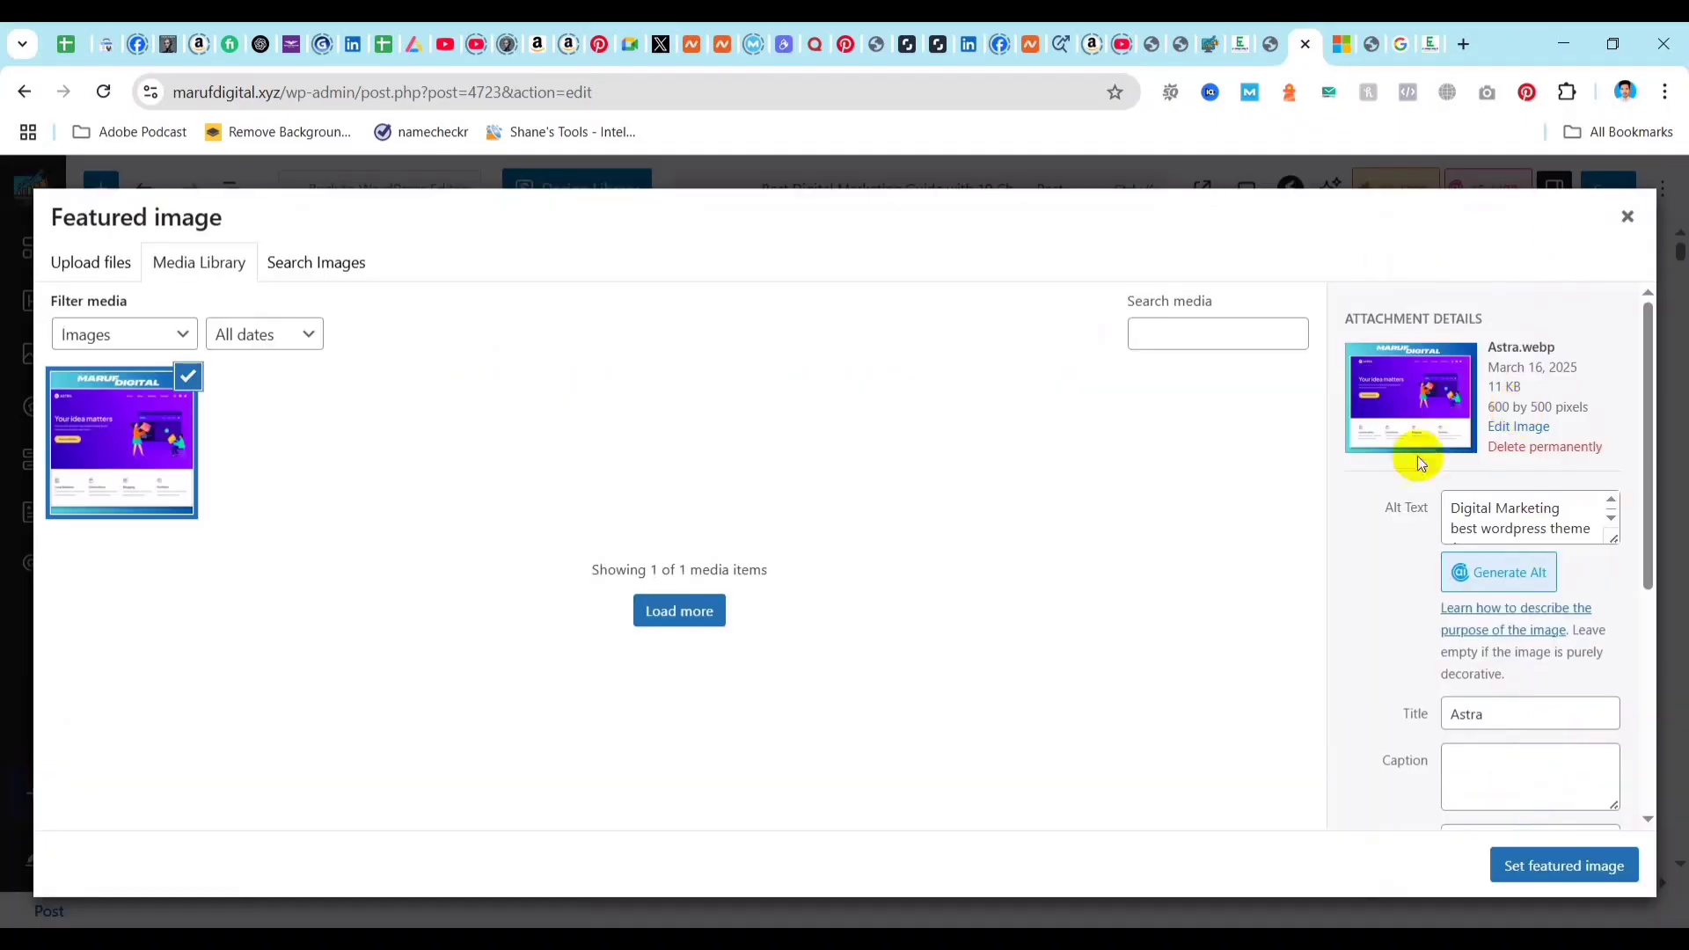
pyautogui.click(1453, 514)
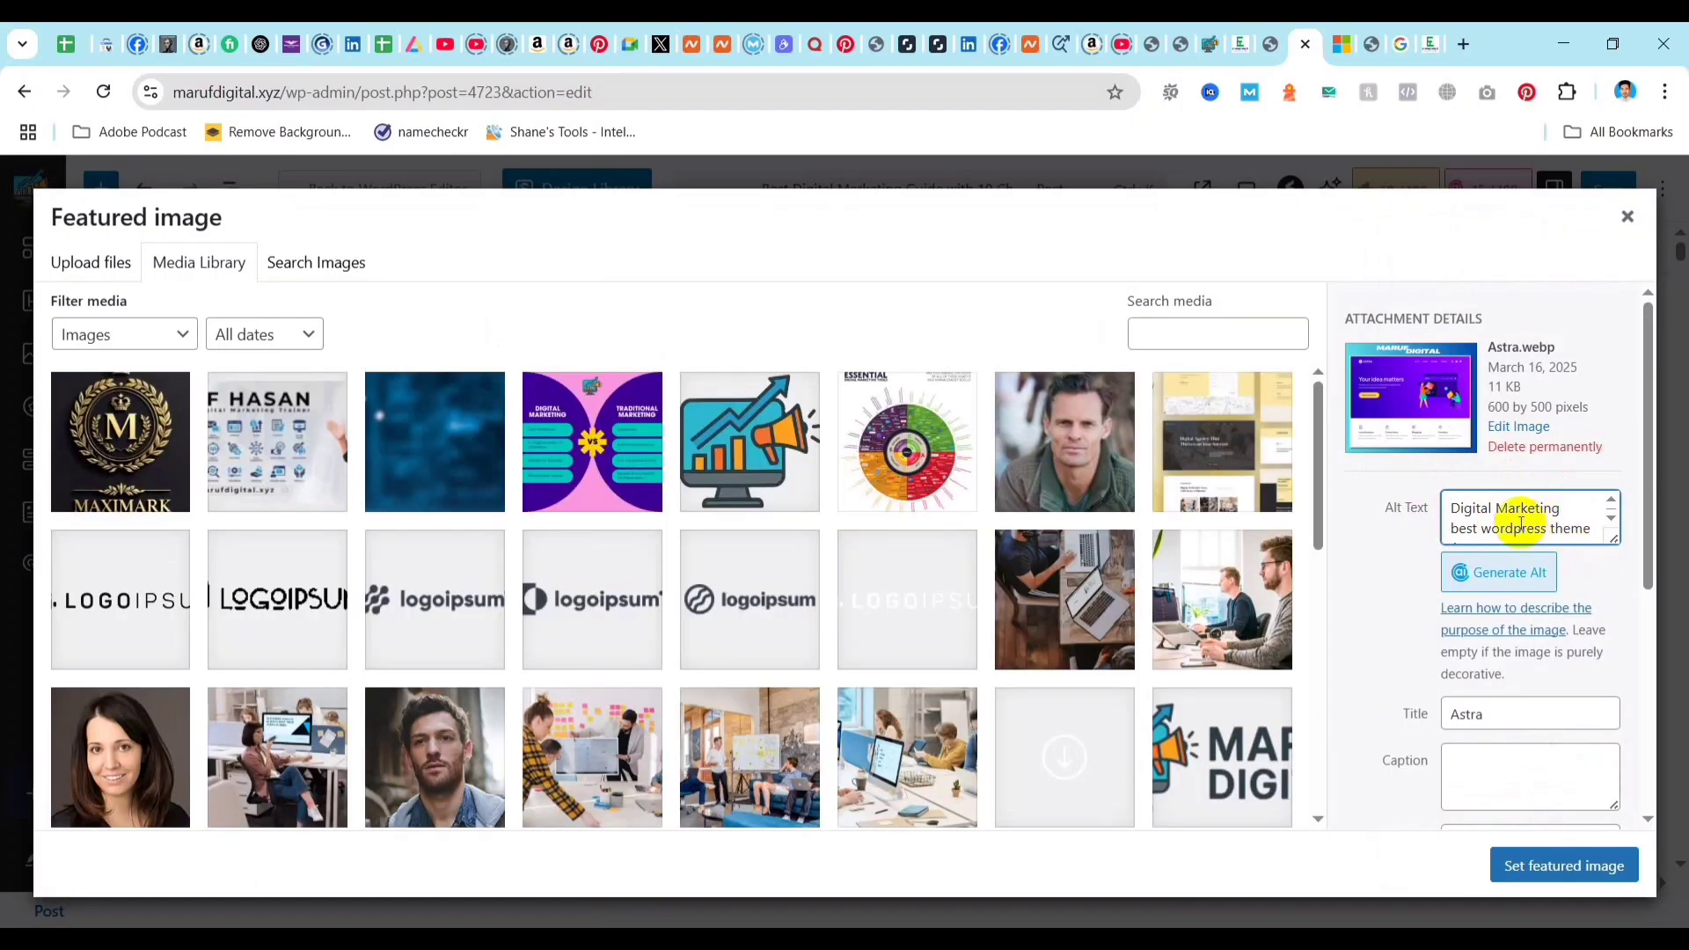
pyautogui.scroll(-1, 1491, 535)
pyautogui.moveTo(1492, 538); pyautogui.dragTo(1452, 510)
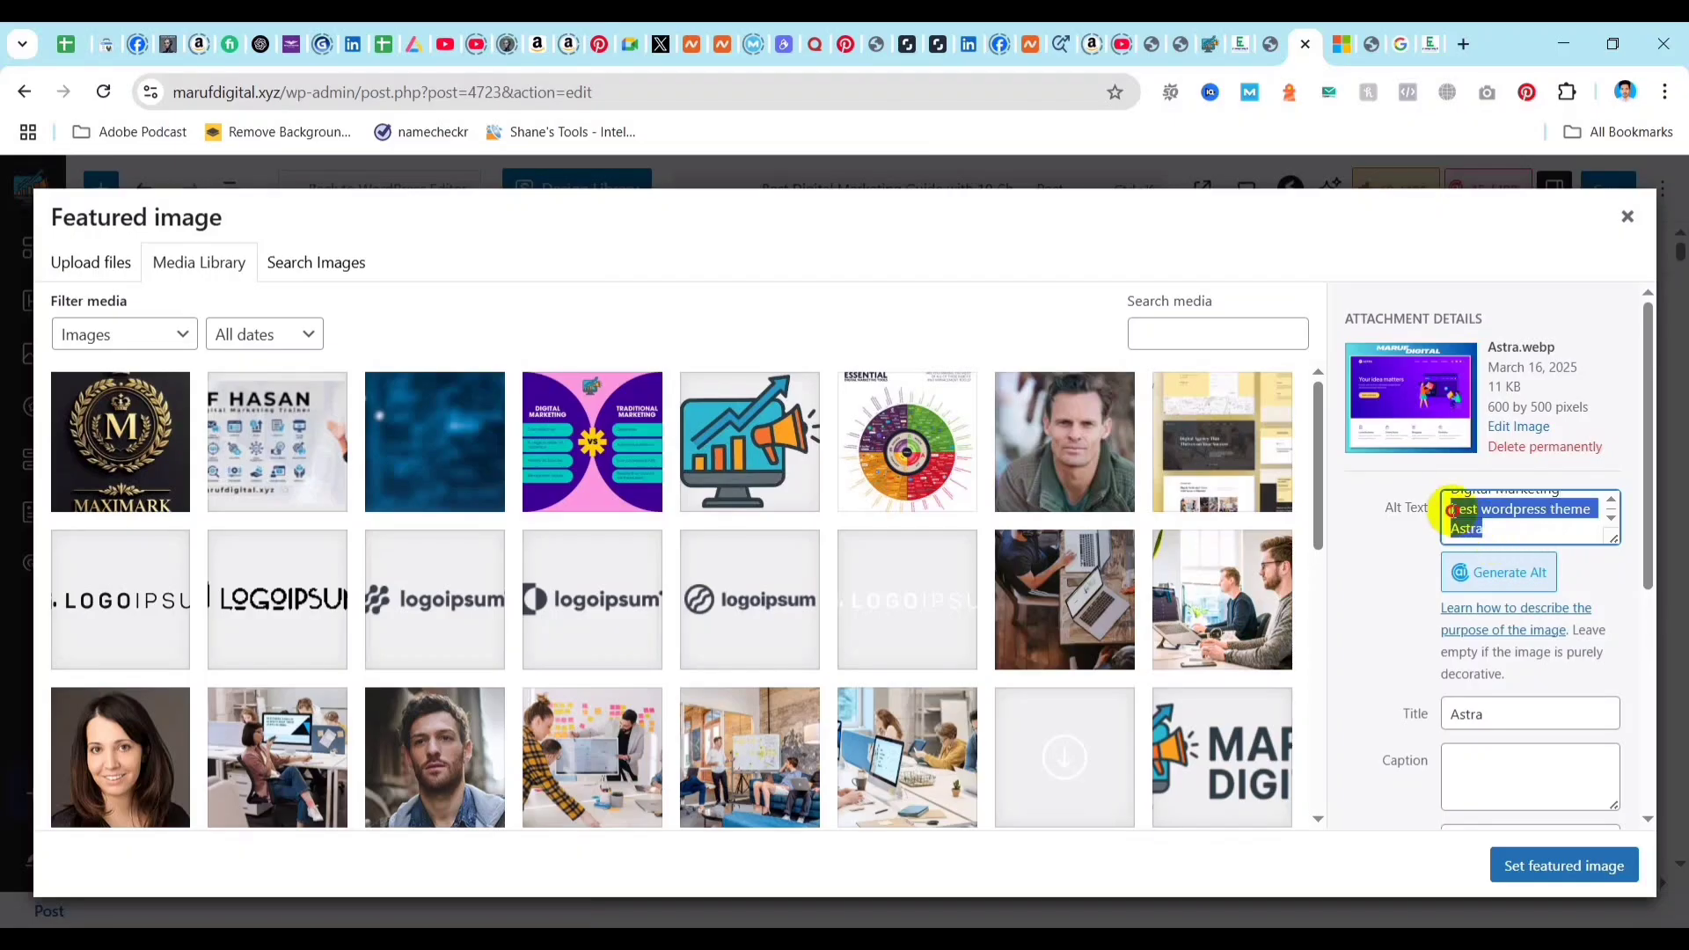
pyautogui.press('BackSpace')
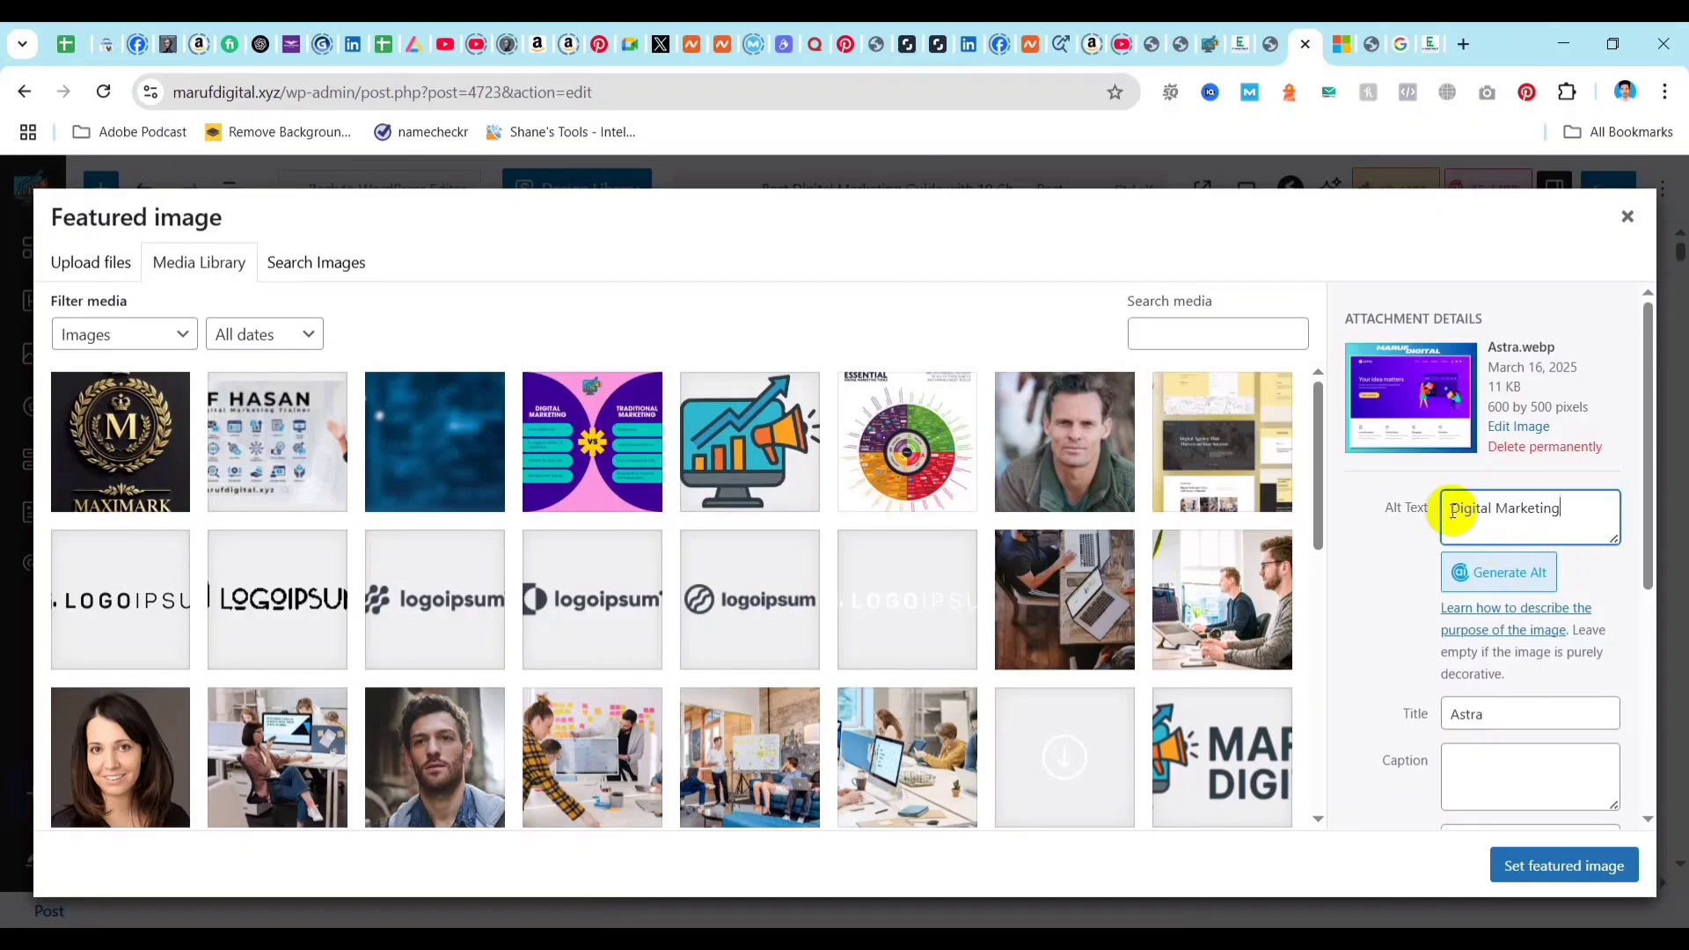
pyautogui.click(1382, 607)
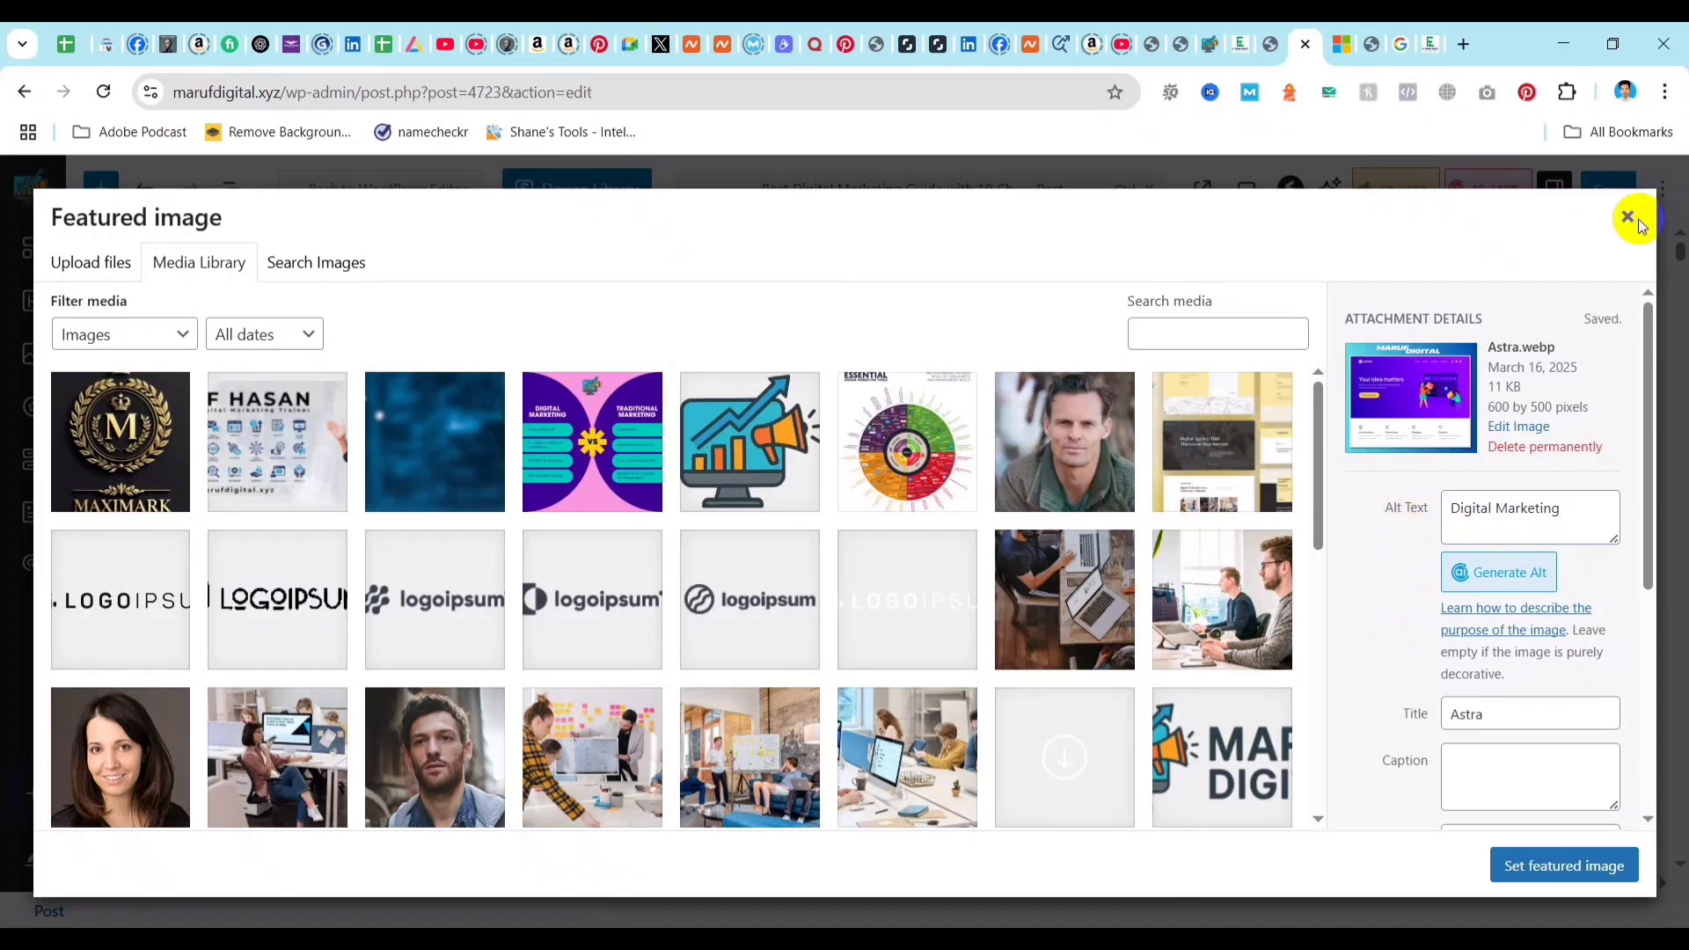
pyautogui.click(1564, 866)
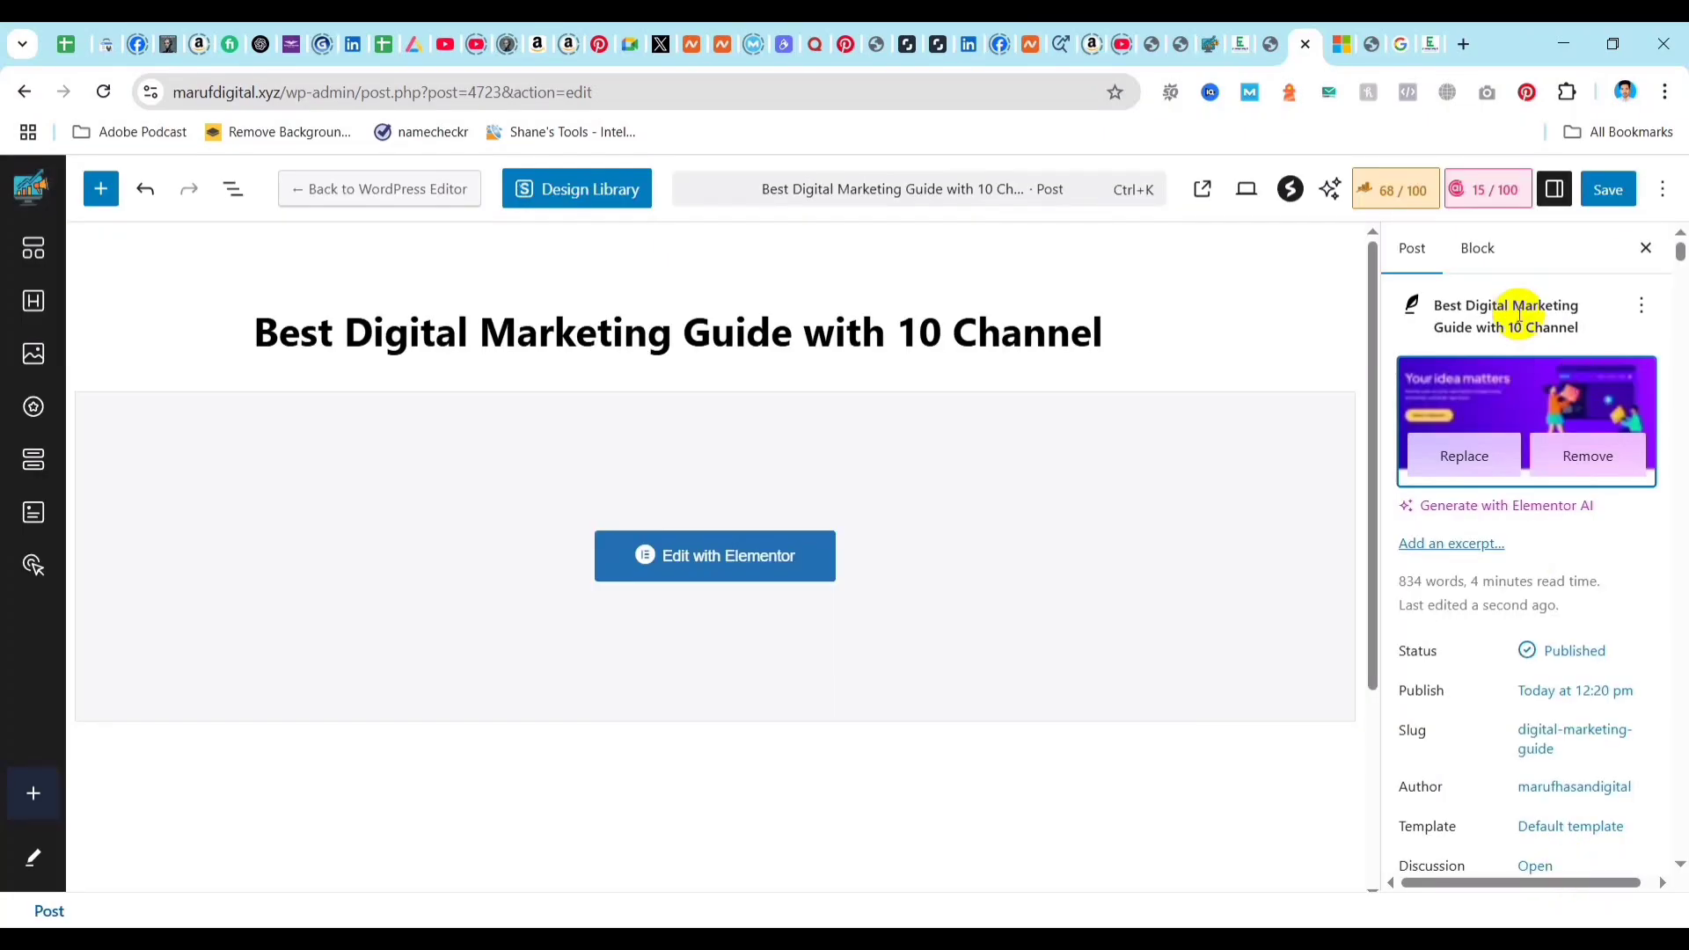
# Review the post's Additional SEO checks in Rank Math for the image alt text and keyword density items.
pyautogui.click(1395, 189)
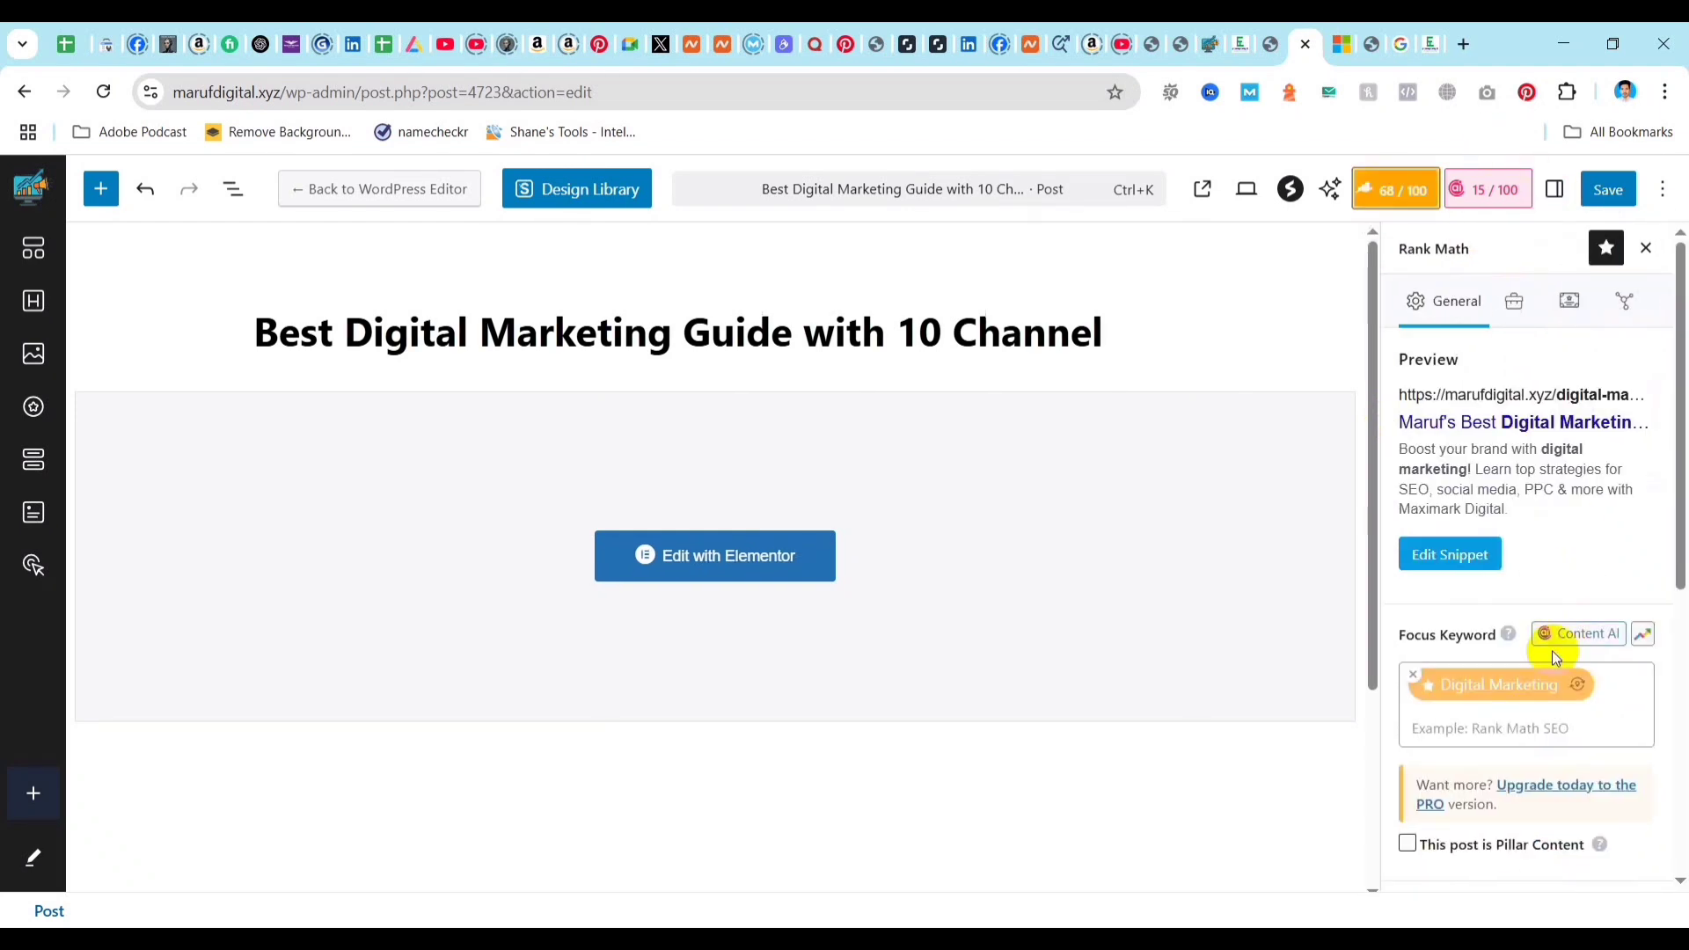
pyautogui.scroll(-4, 1548, 660)
pyautogui.scroll(-2, 1495, 738)
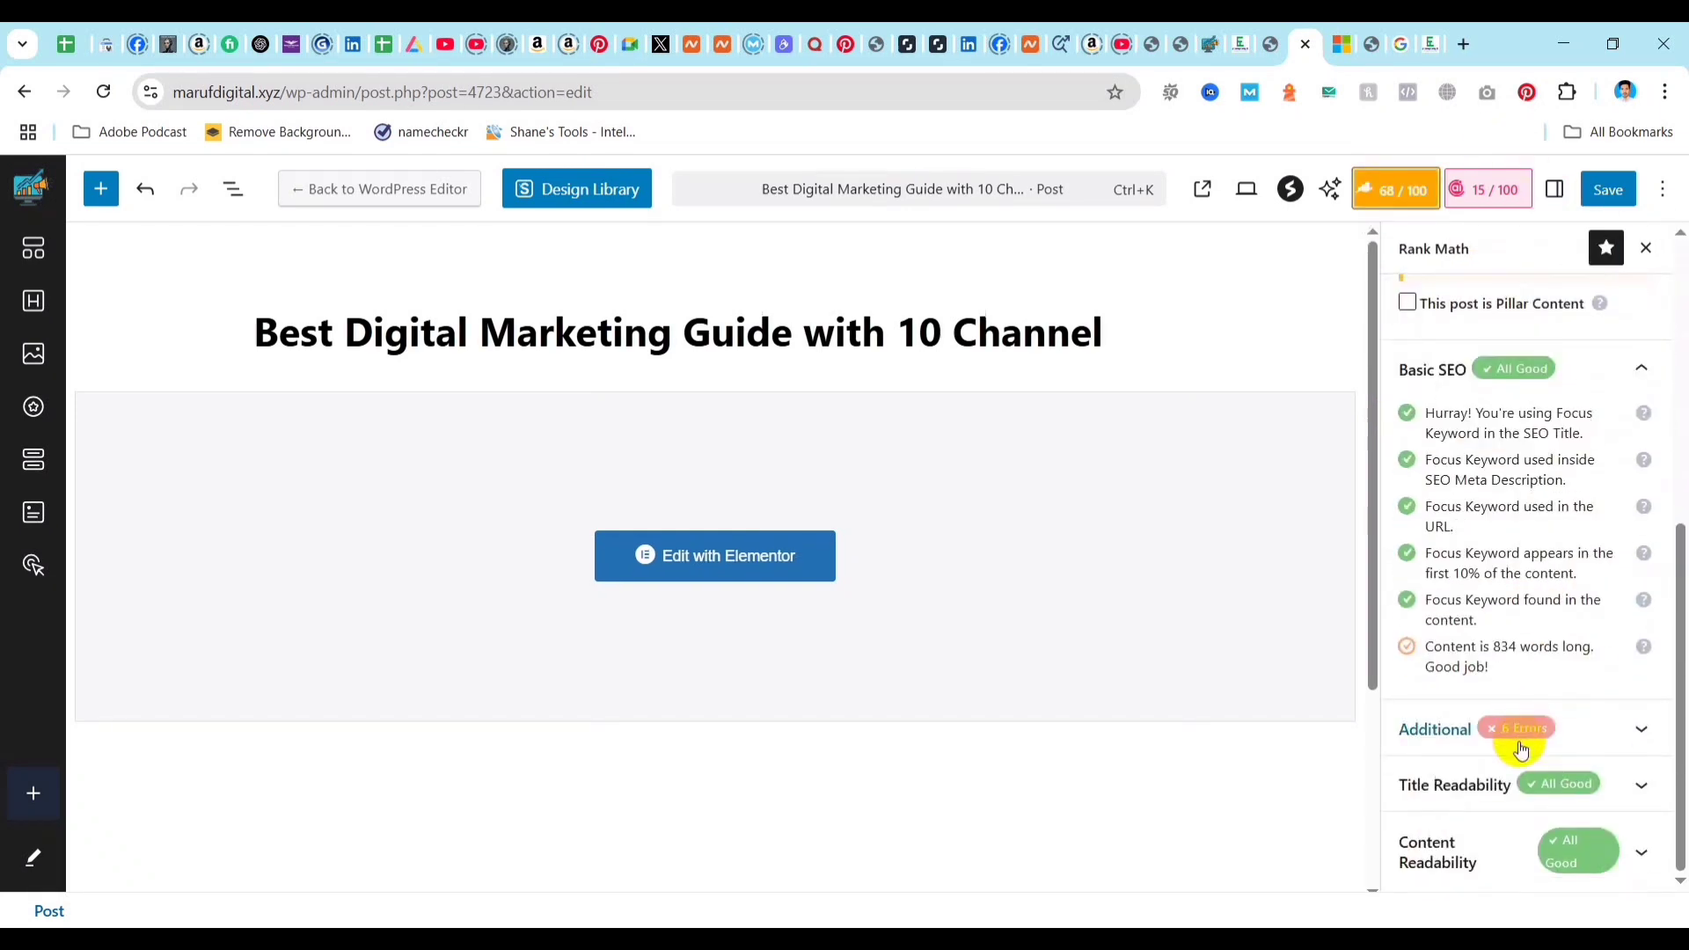
pyautogui.click(1606, 737)
pyautogui.scroll(-4, 1613, 701)
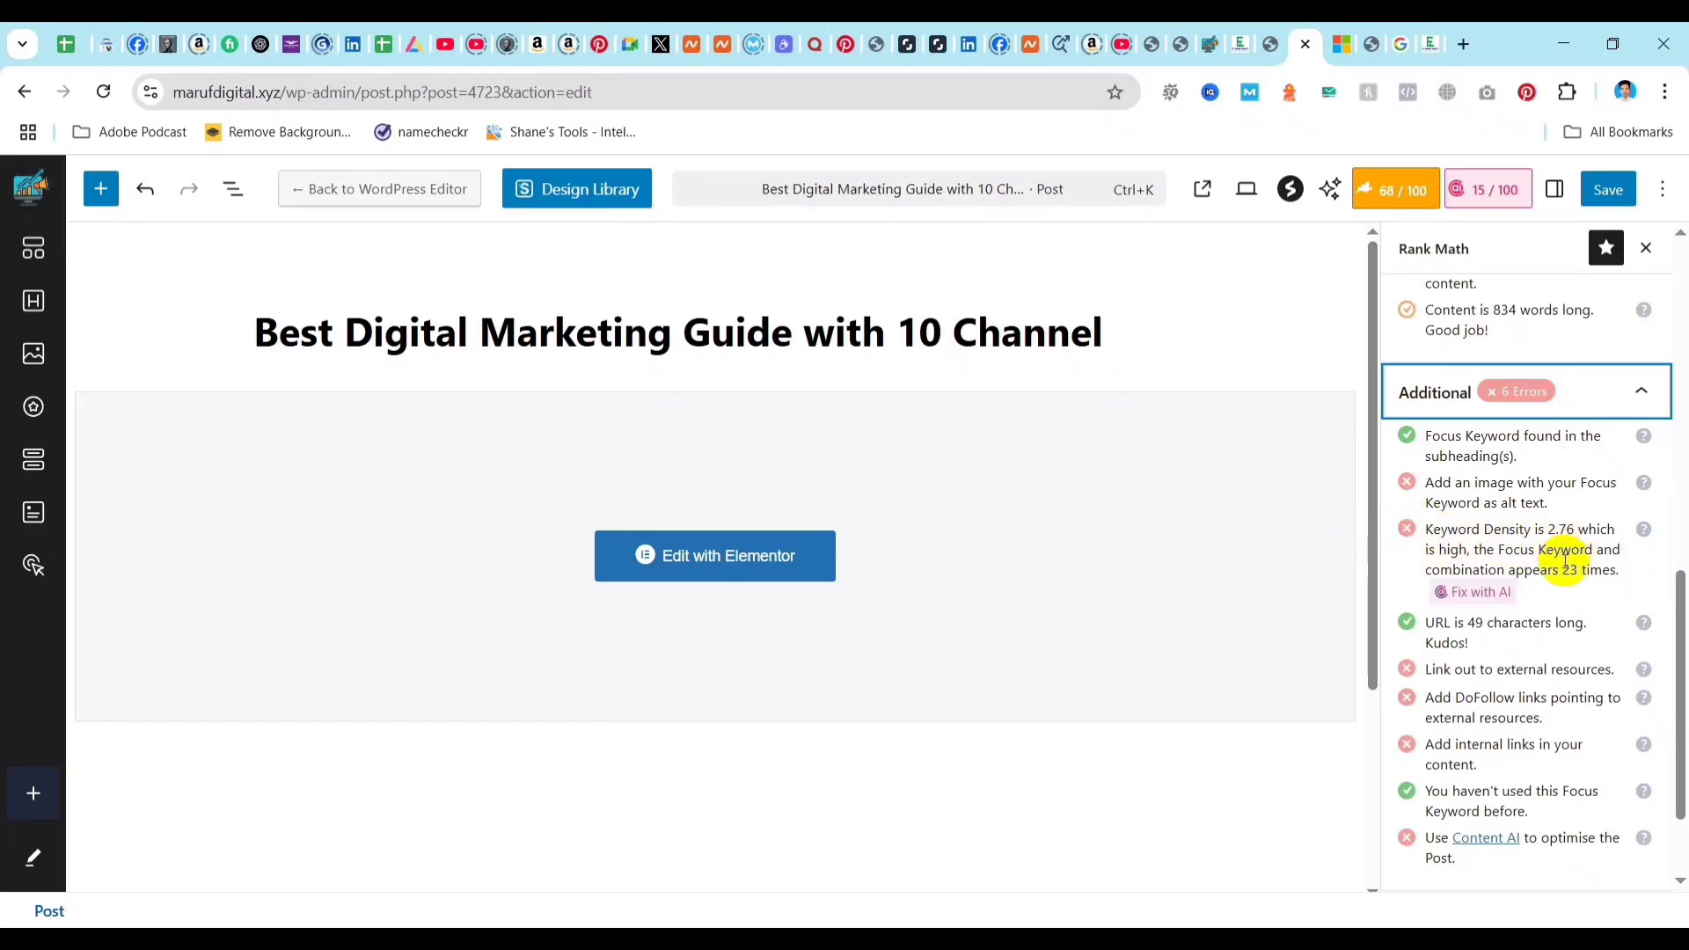
# Switch to the Elementor editor and open the content of the text block containing "Why is Digital Marketing Important?".
pyautogui.click(1285, 51)
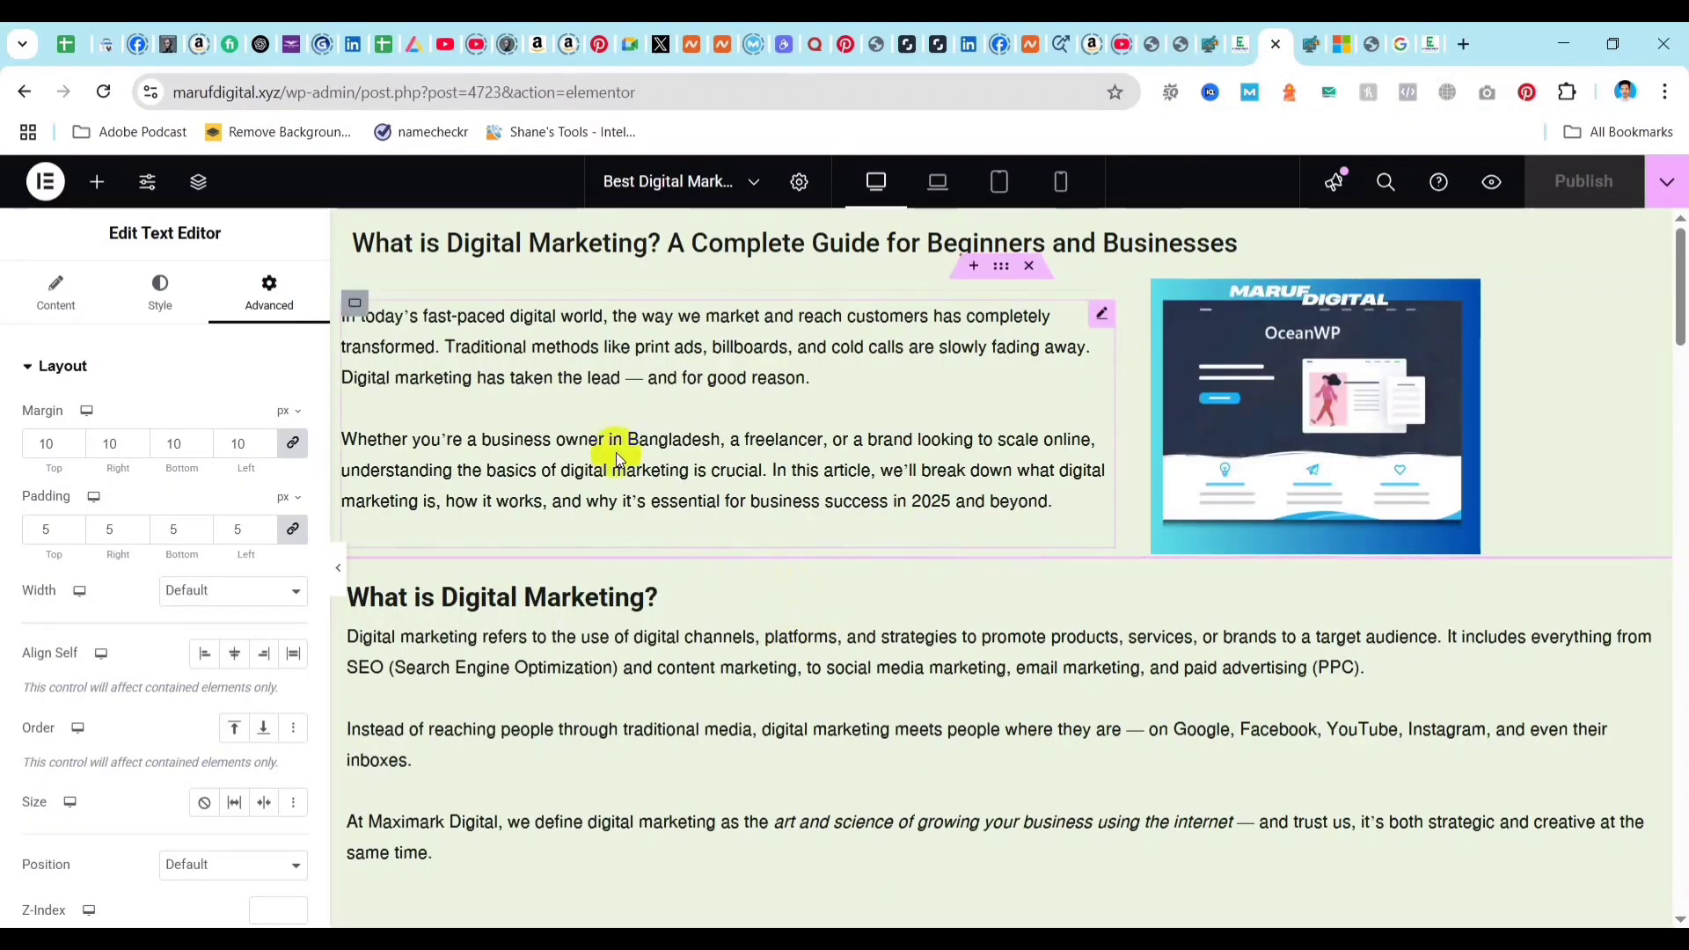
pyautogui.scroll(-8, 678, 671)
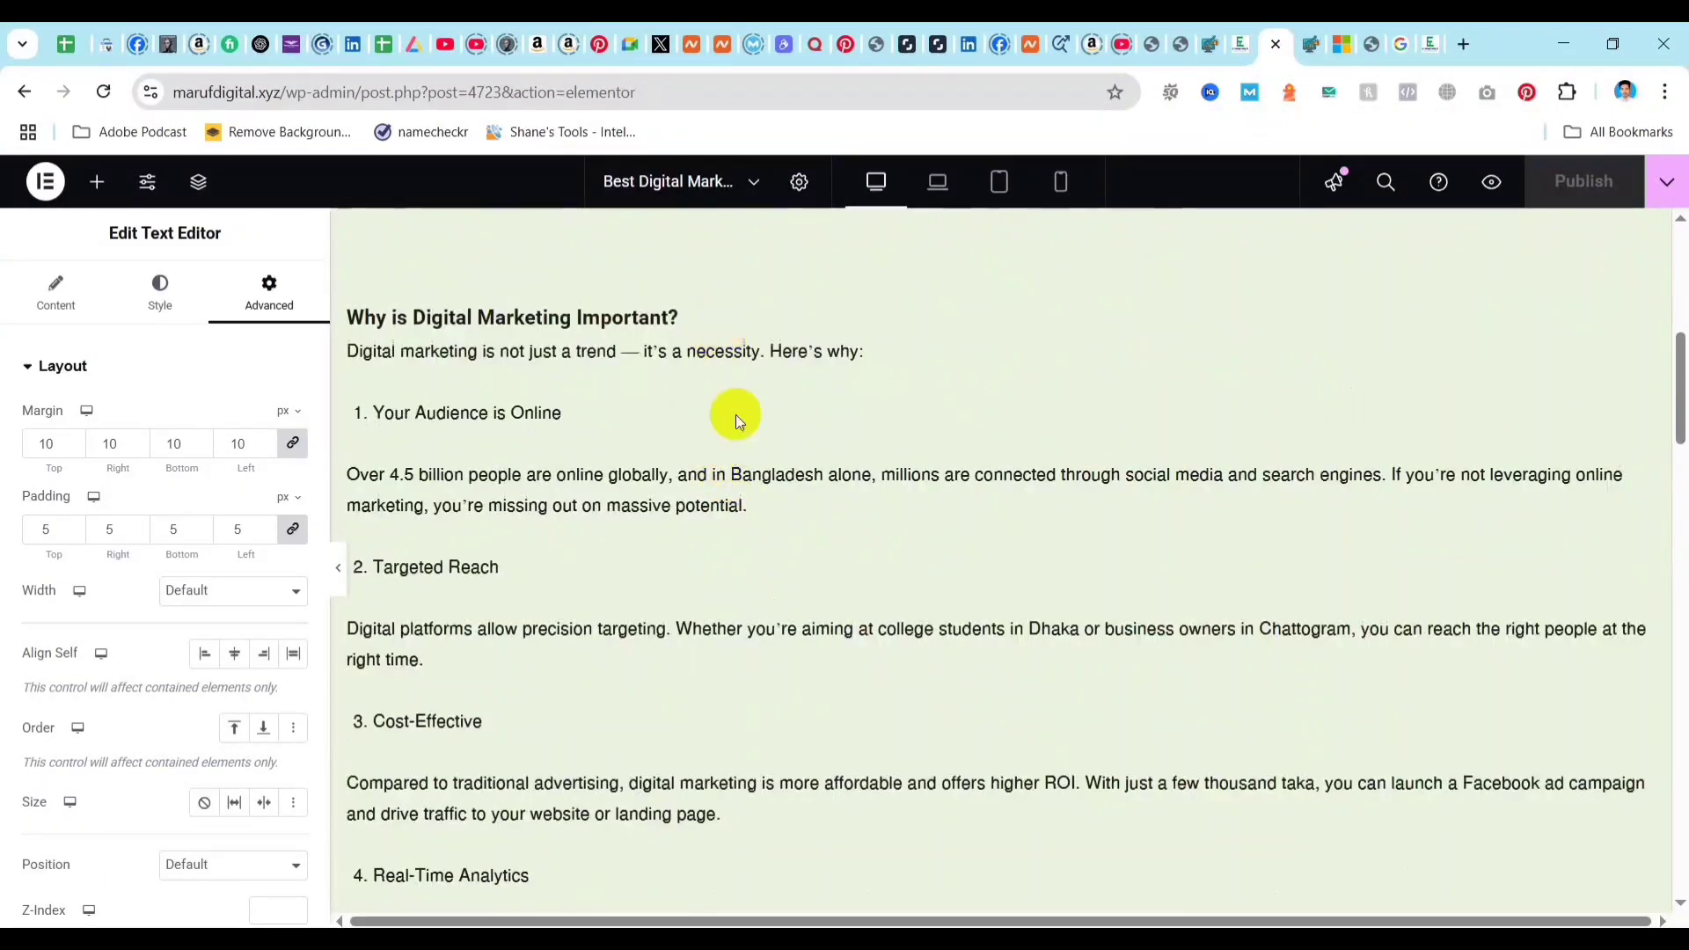
pyautogui.scroll(2, 703, 457)
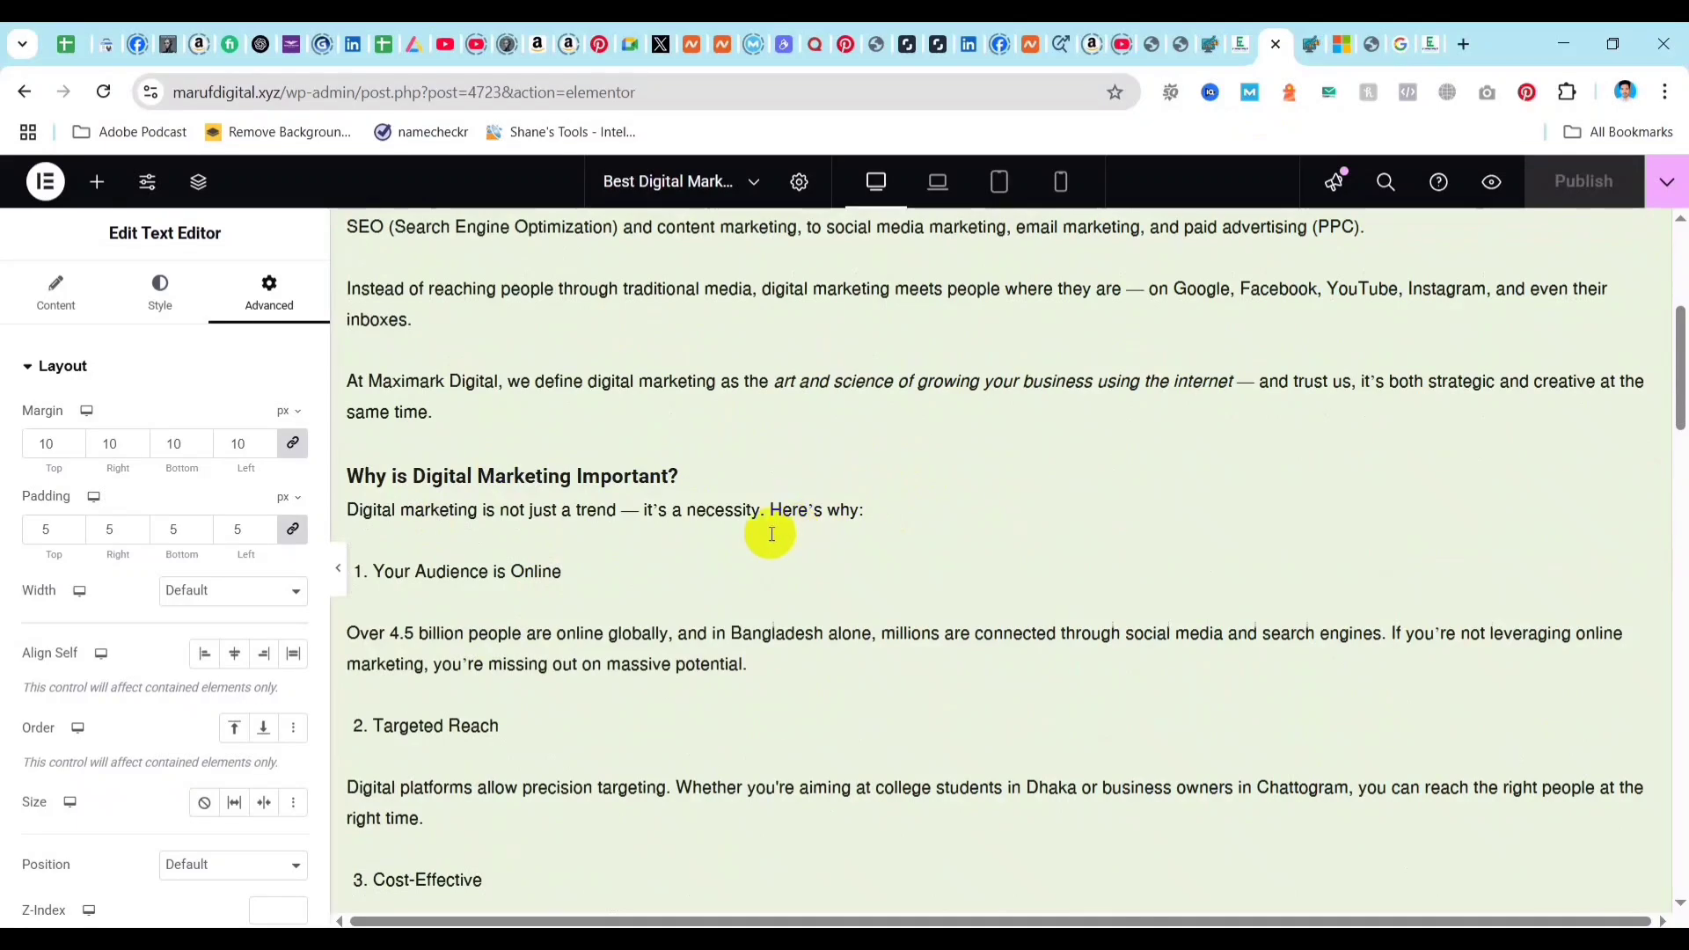
pyautogui.click(861, 463)
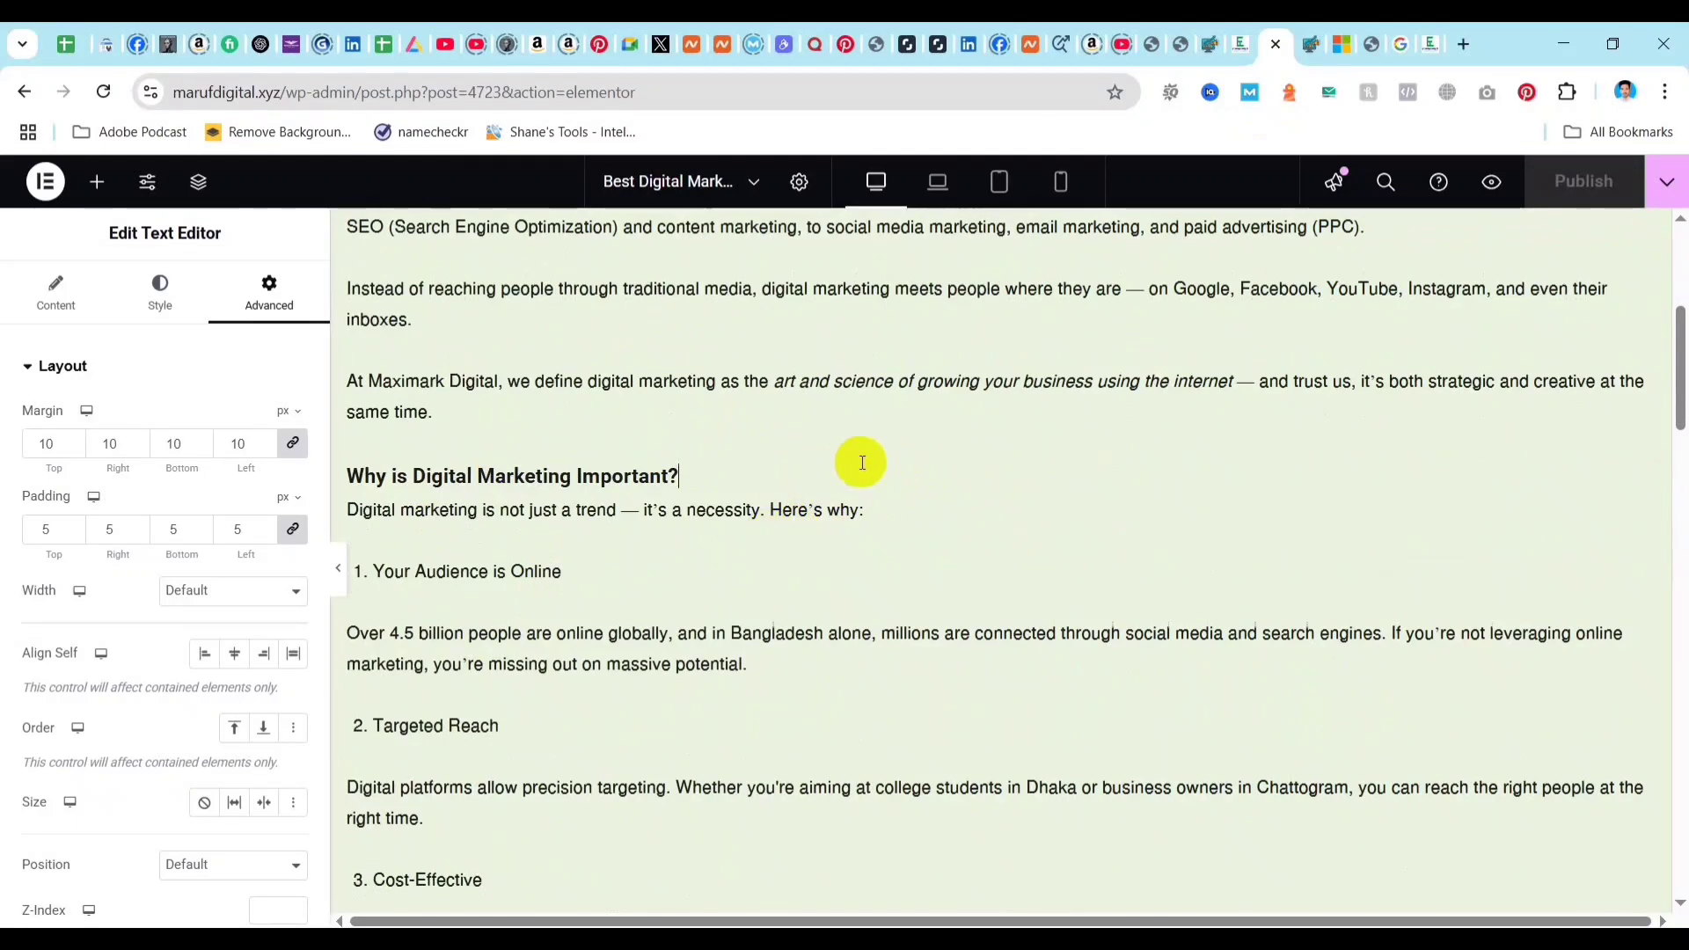
pyautogui.click(48, 295)
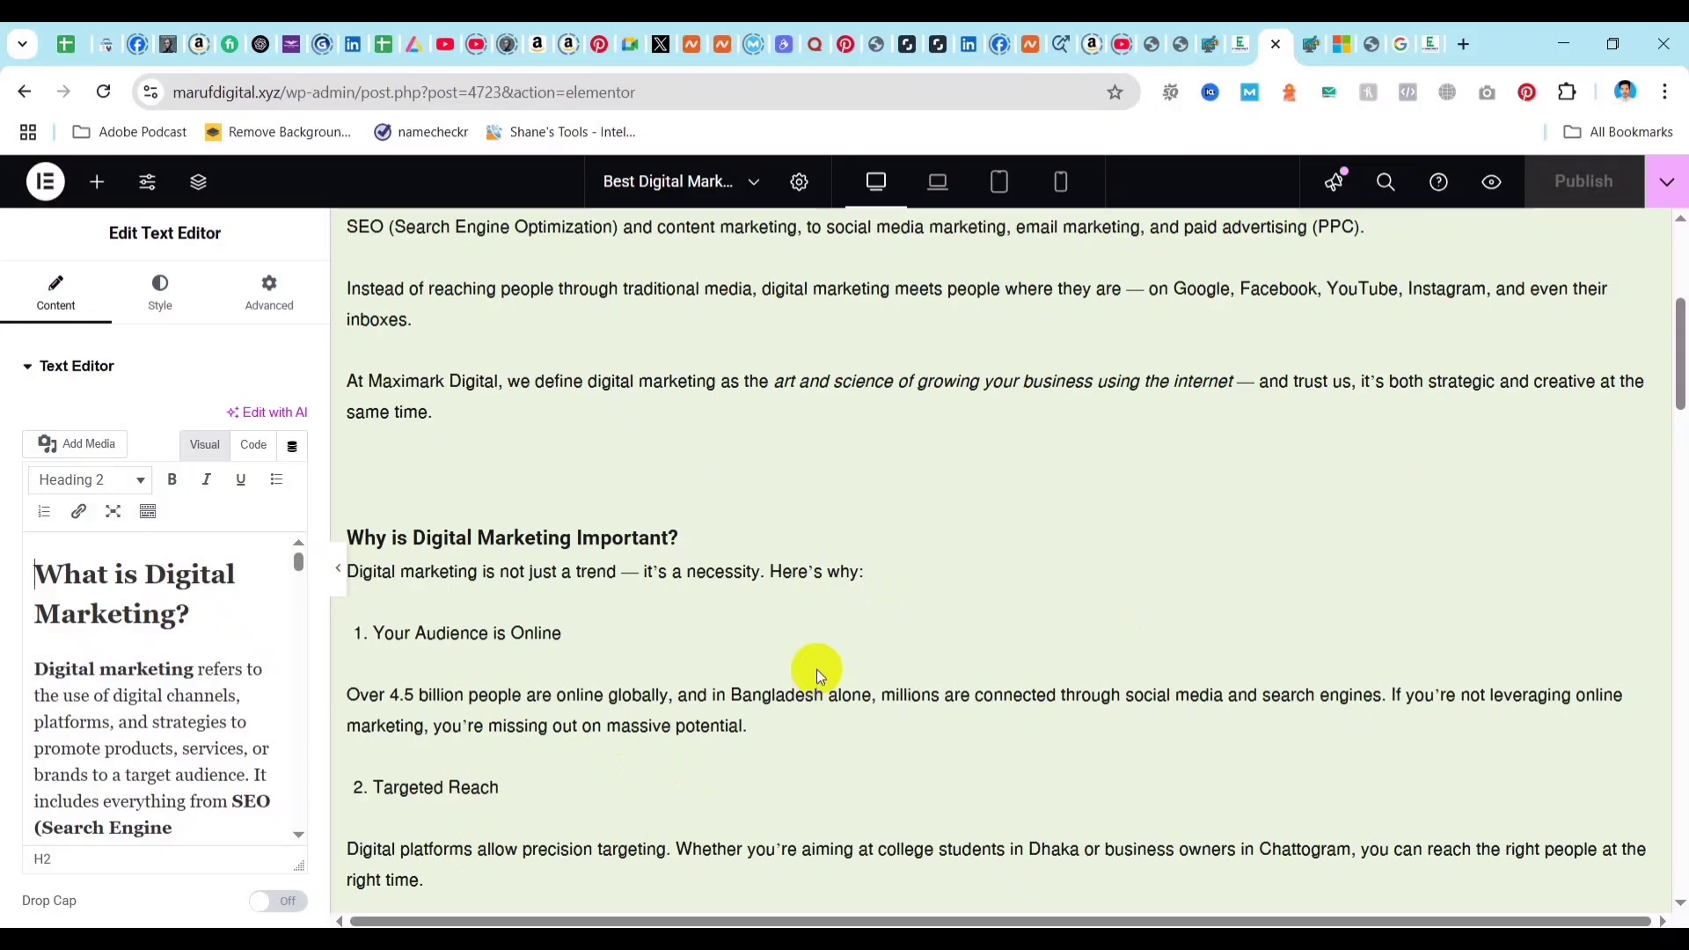
# Search the page for "Digital marketing" and look through the article for where the keyword is used.
pyautogui.hotkey('ctrl', 'f')
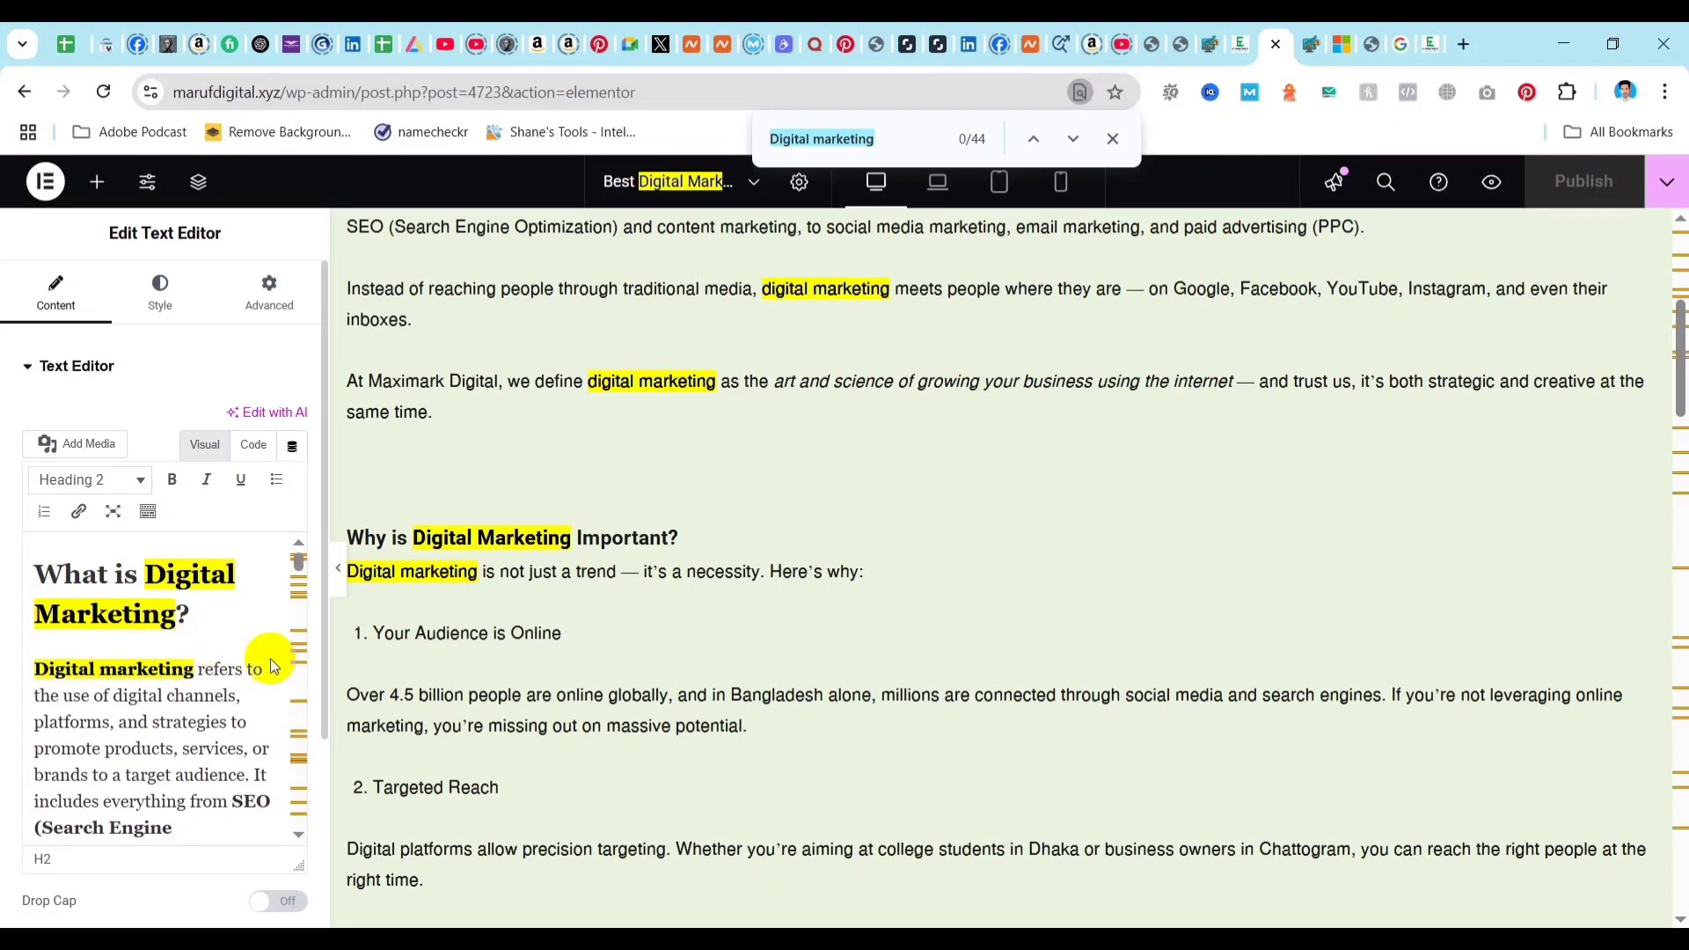
pyautogui.scroll(-4, 298, 677)
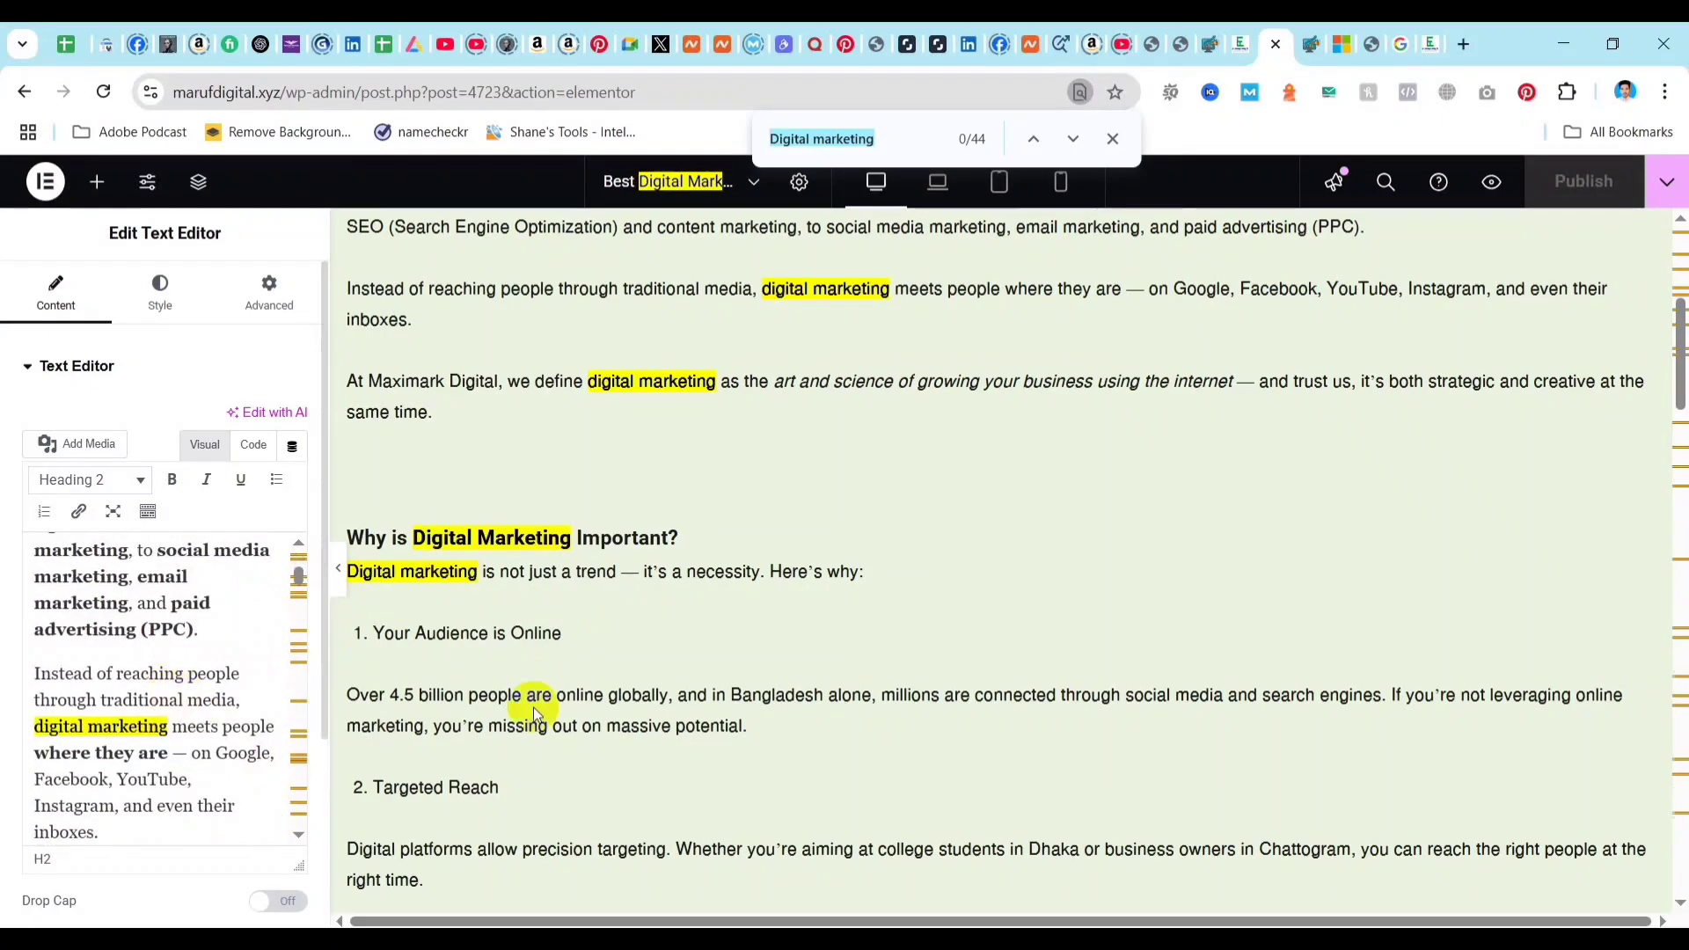
pyautogui.scroll(-15, 598, 631)
pyautogui.scroll(-20, 794, 580)
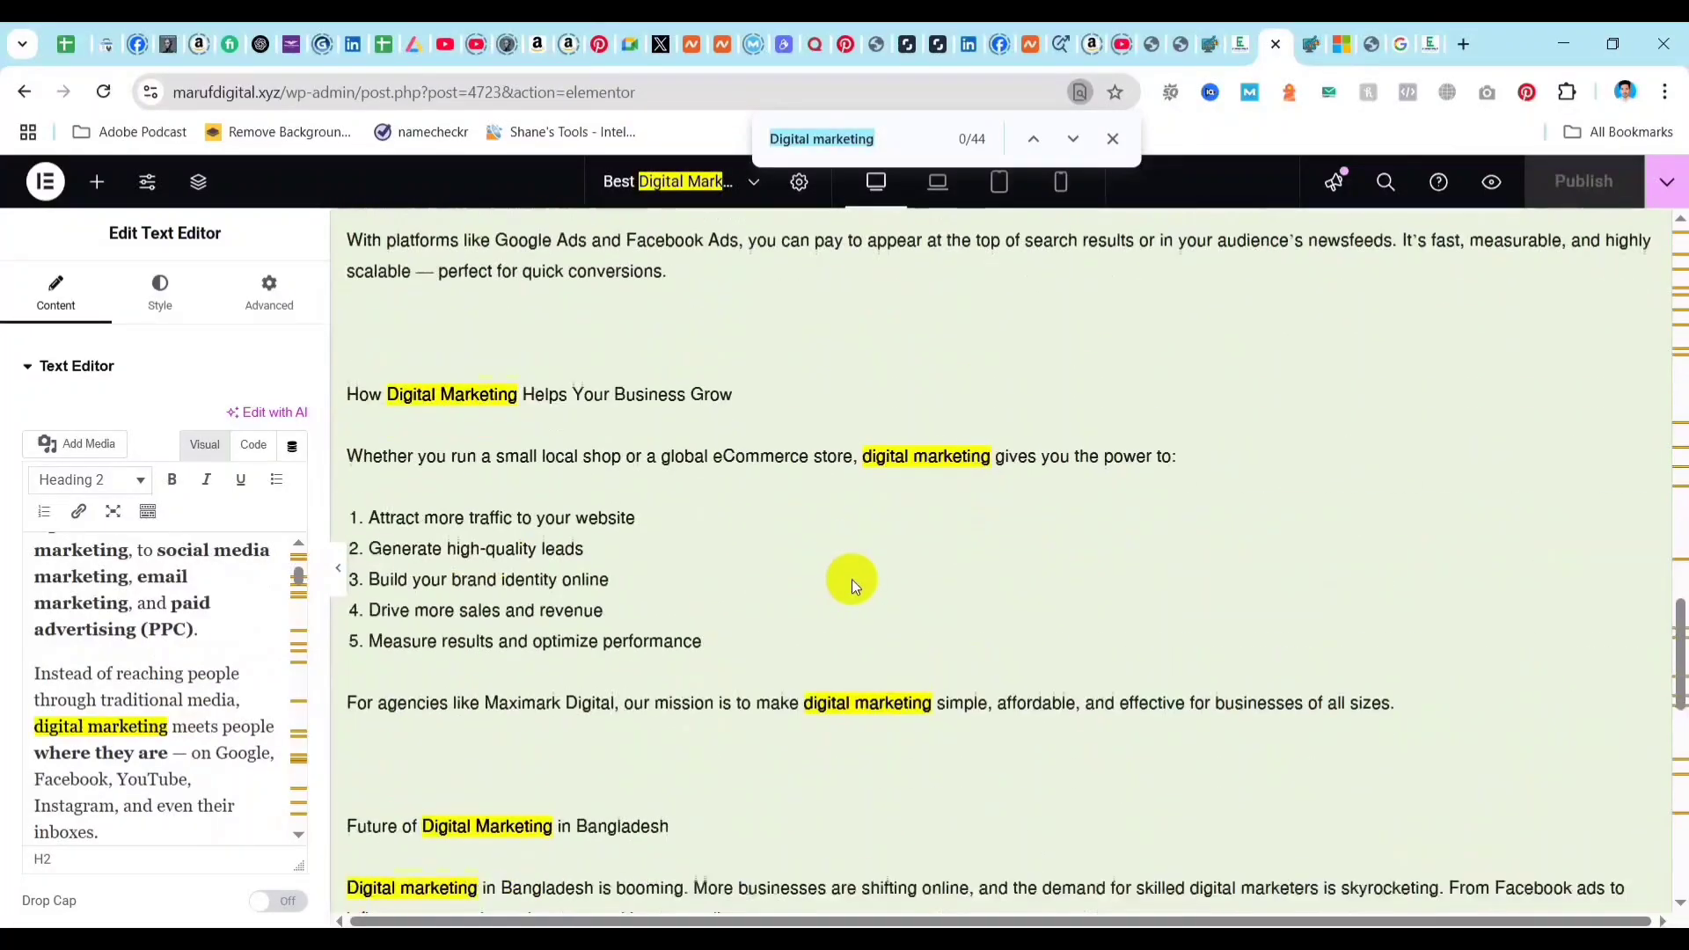
pyautogui.scroll(5, 793, 596)
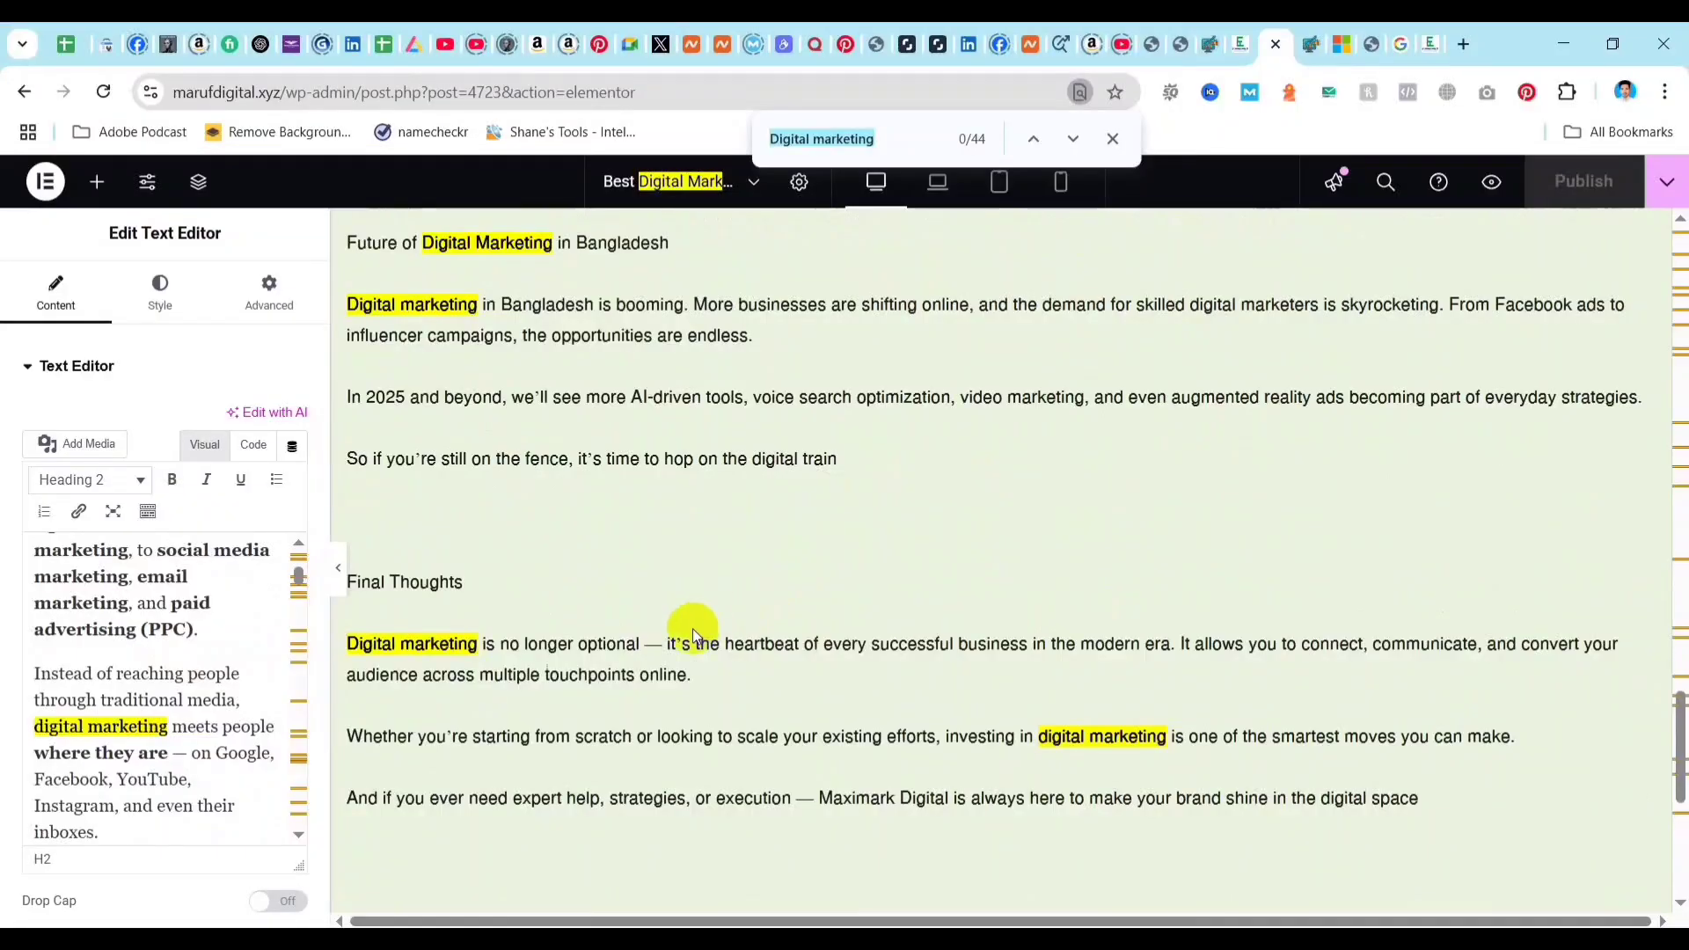
pyautogui.scroll(5, 686, 628)
pyautogui.scroll(10, 540, 592)
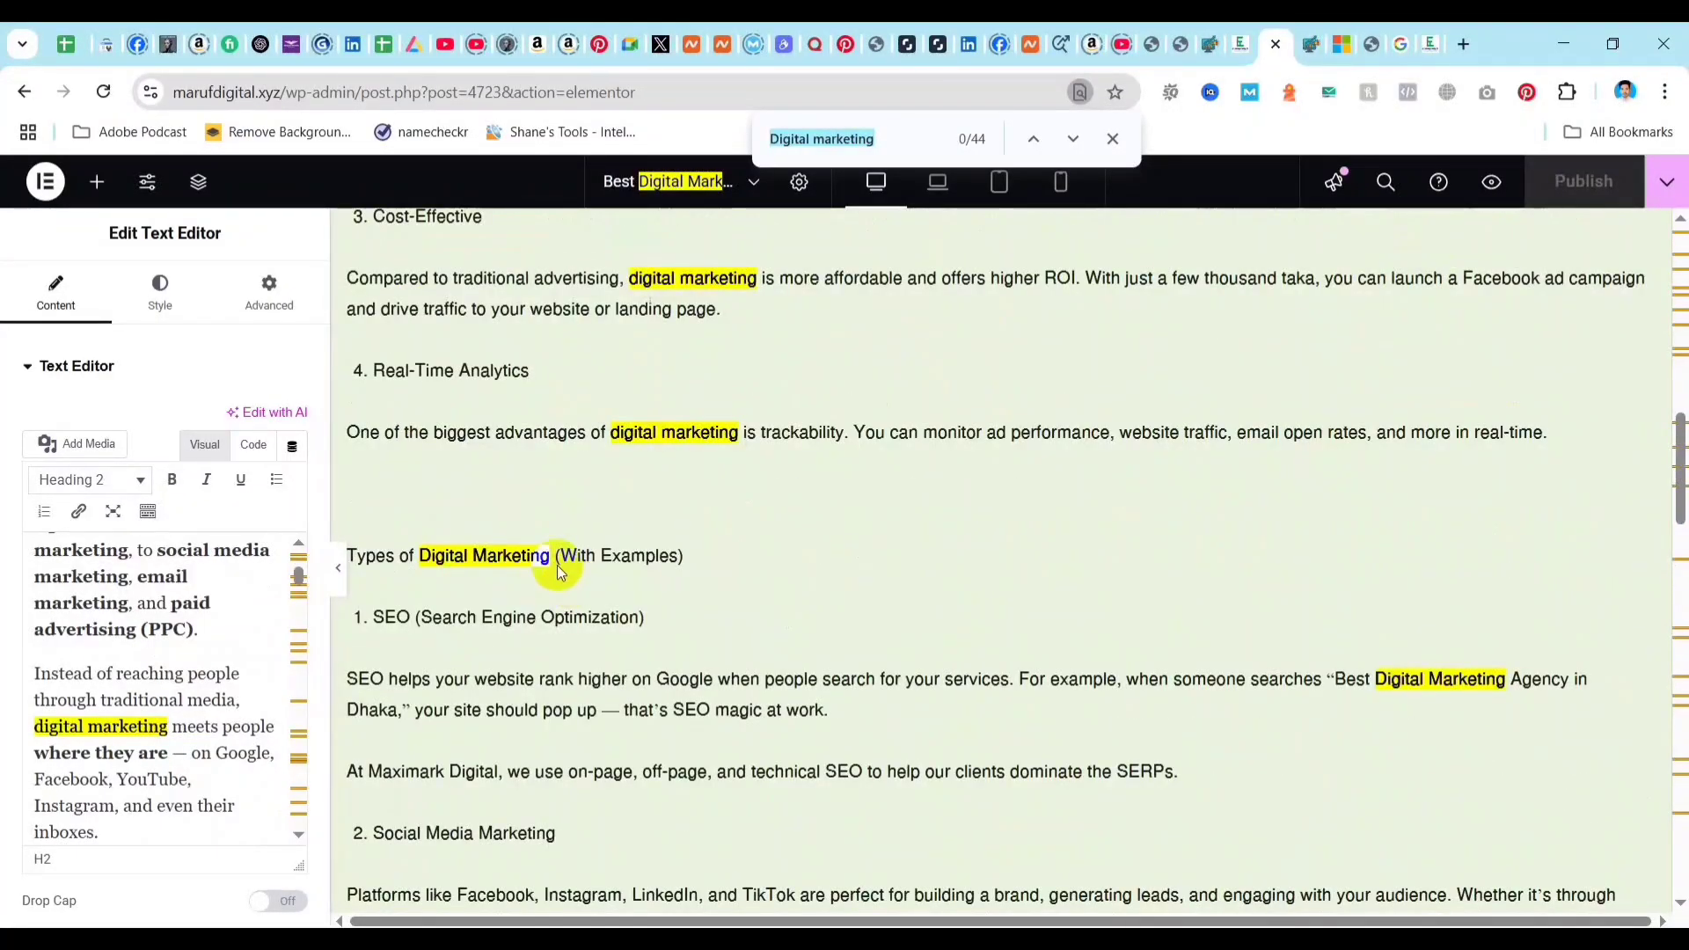
pyautogui.scroll(6, 556, 565)
pyautogui.scroll(1, 525, 543)
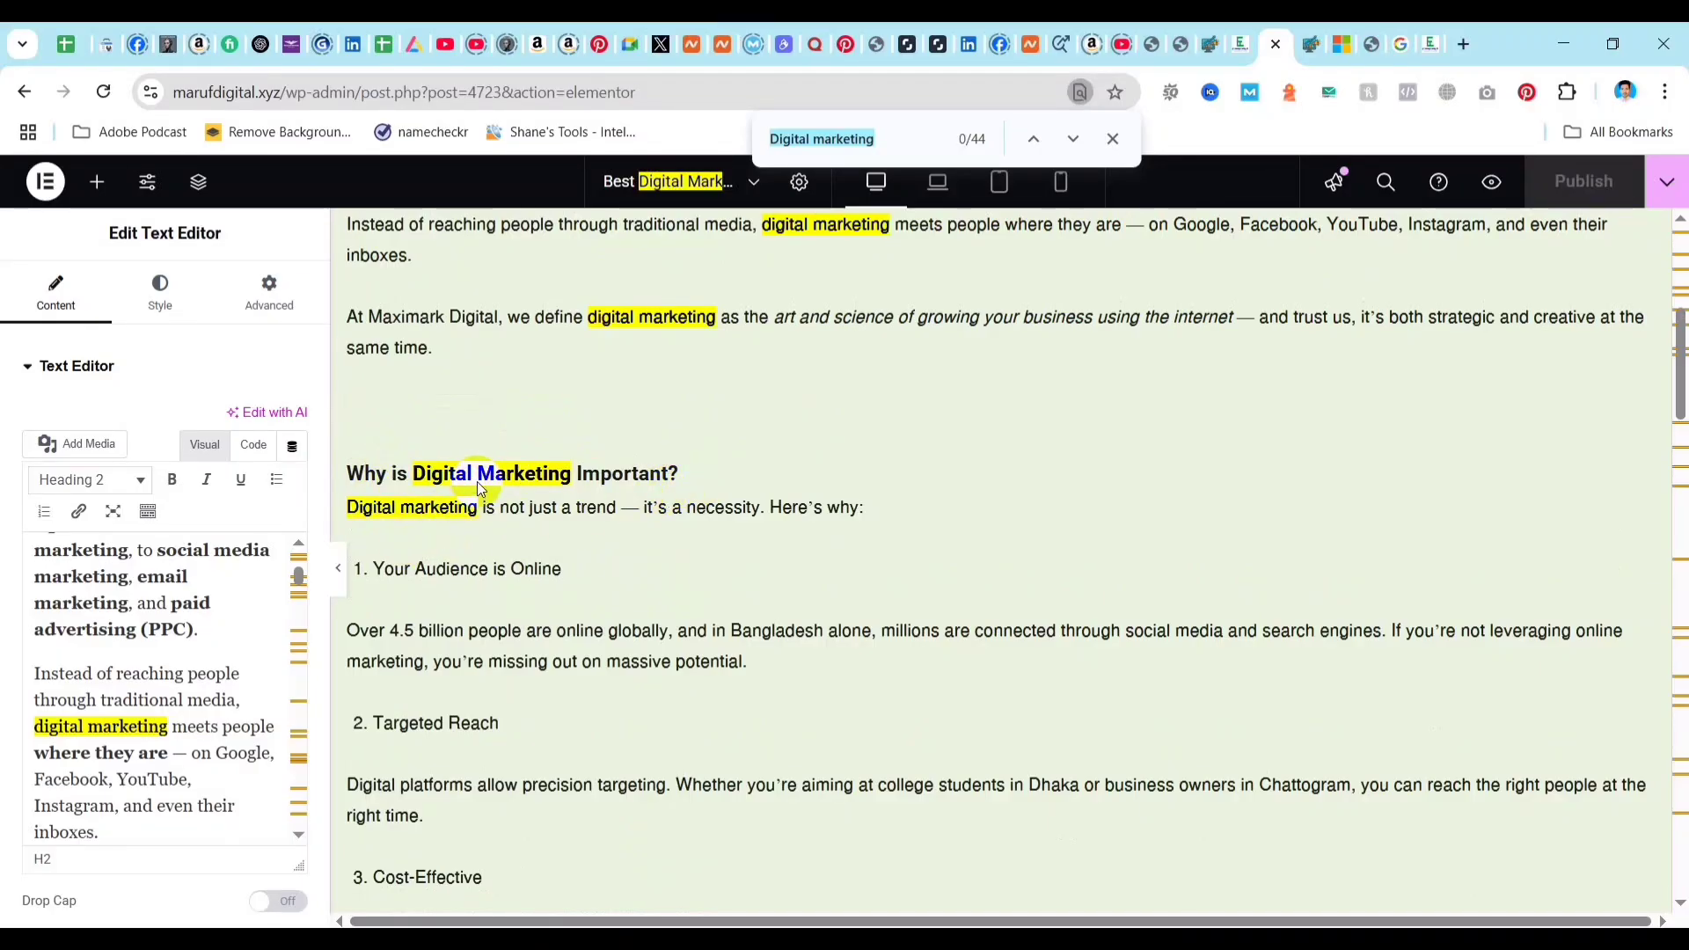
# Replace "Digital marketing is" with "It's" in the sentence below the "Why is Digital Marketing Important?" heading.
pyautogui.click(571, 478)
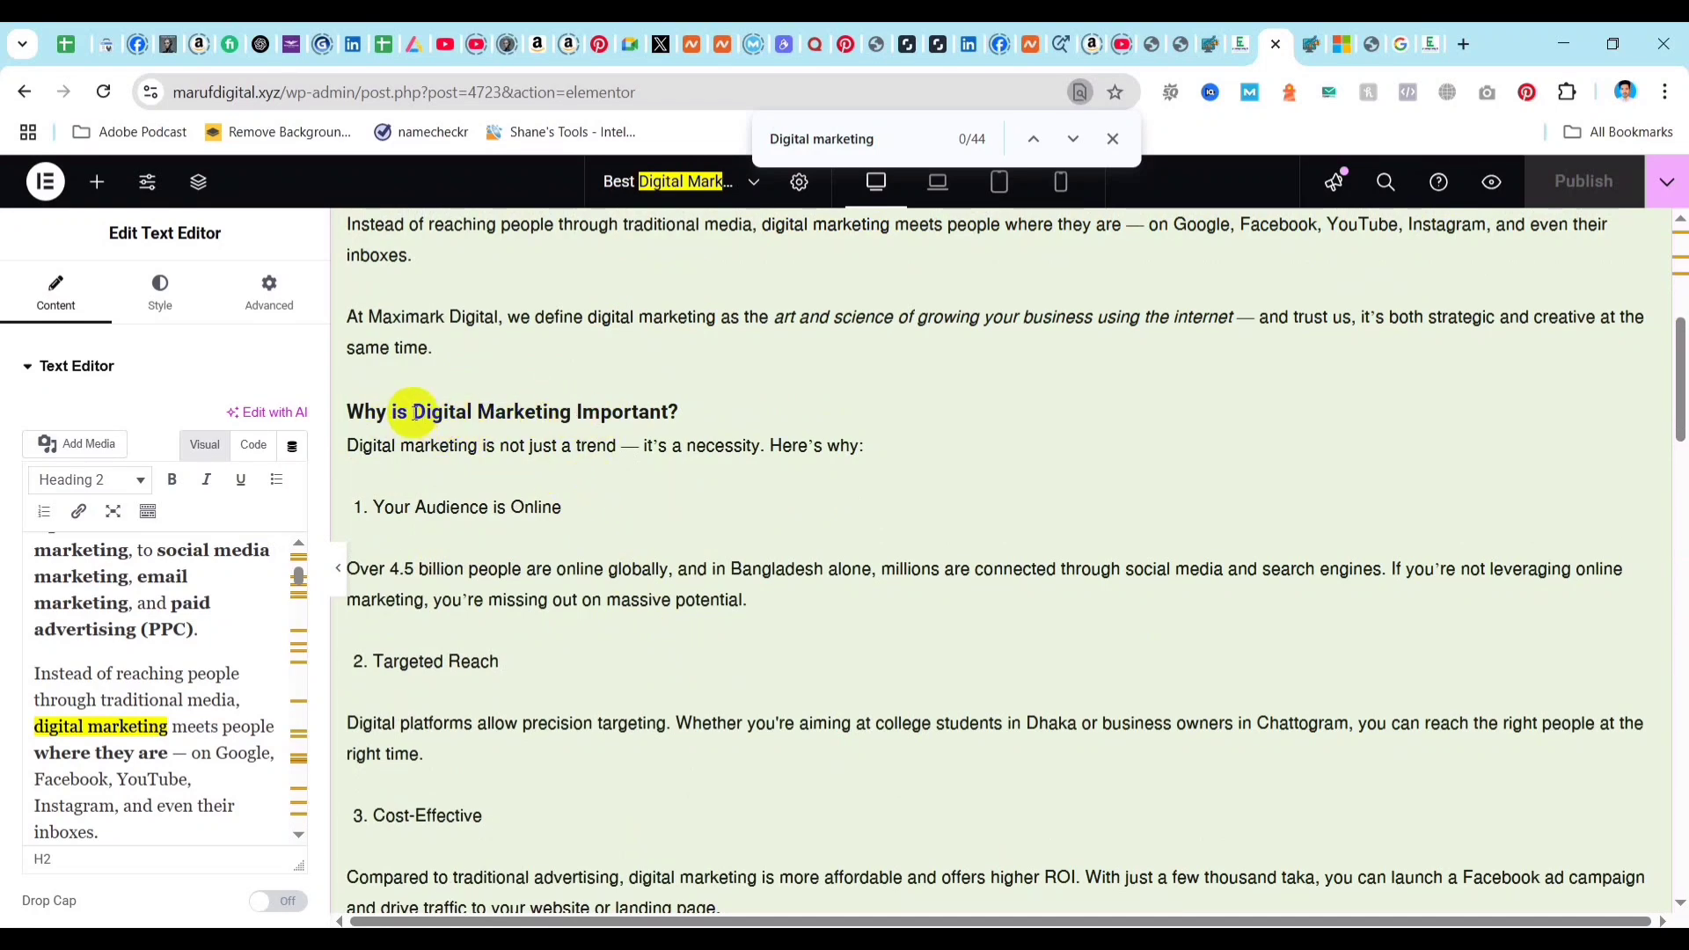
pyautogui.click(574, 417)
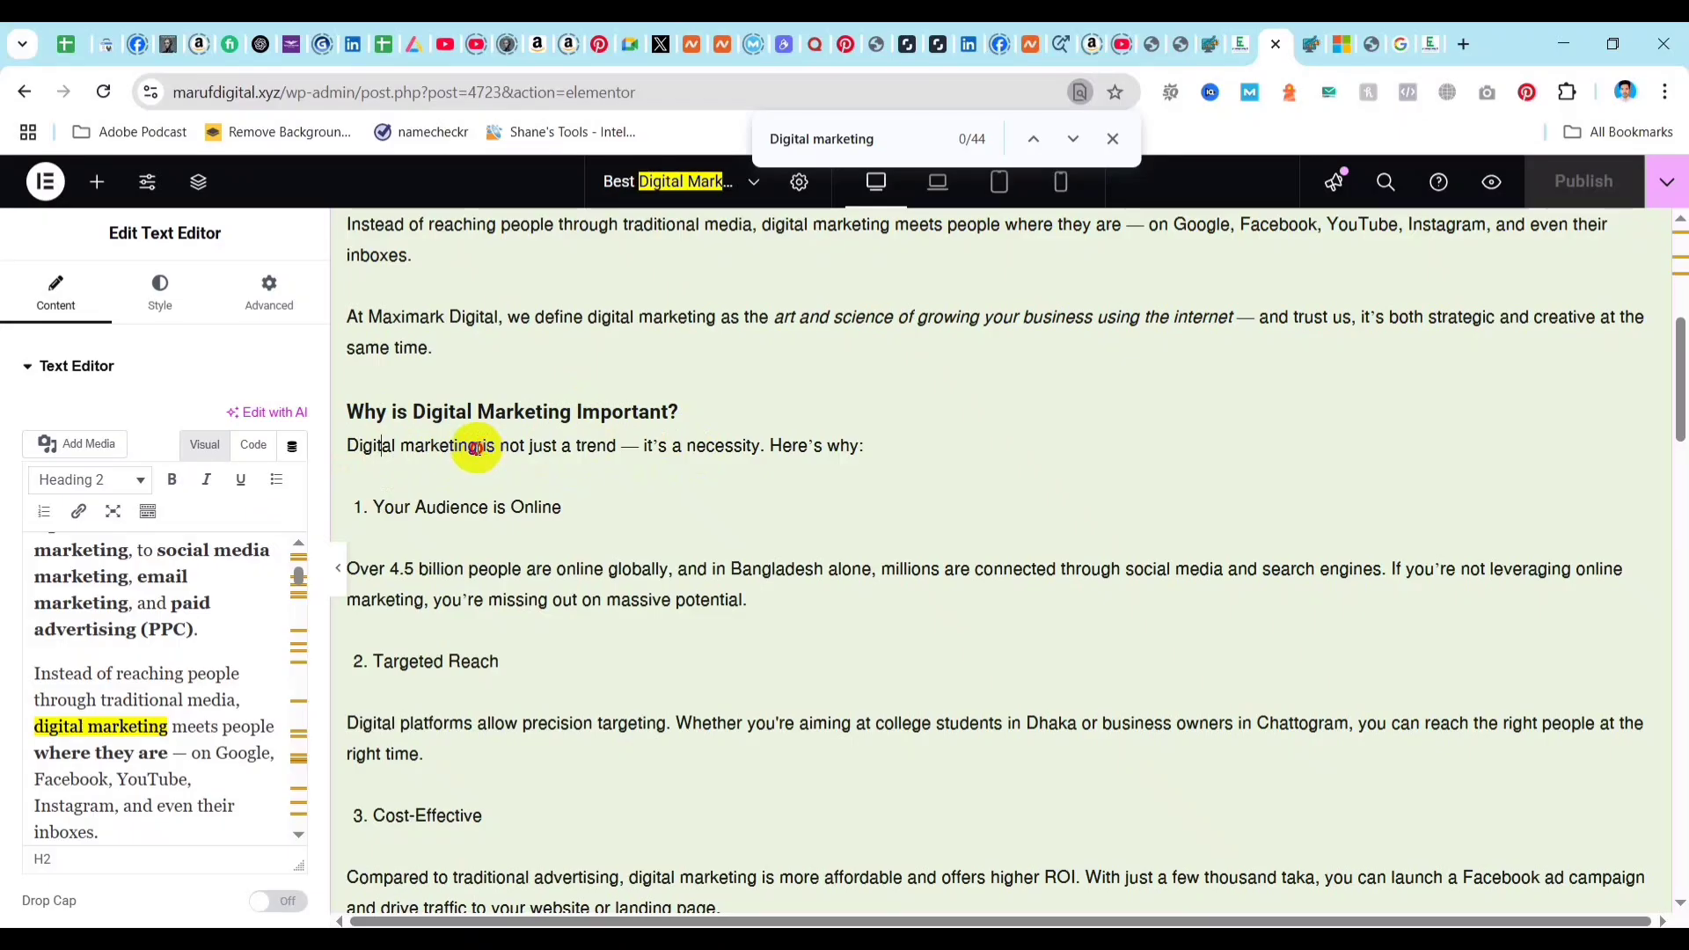
pyautogui.doubleClick(476, 446)
pyautogui.click(493, 445)
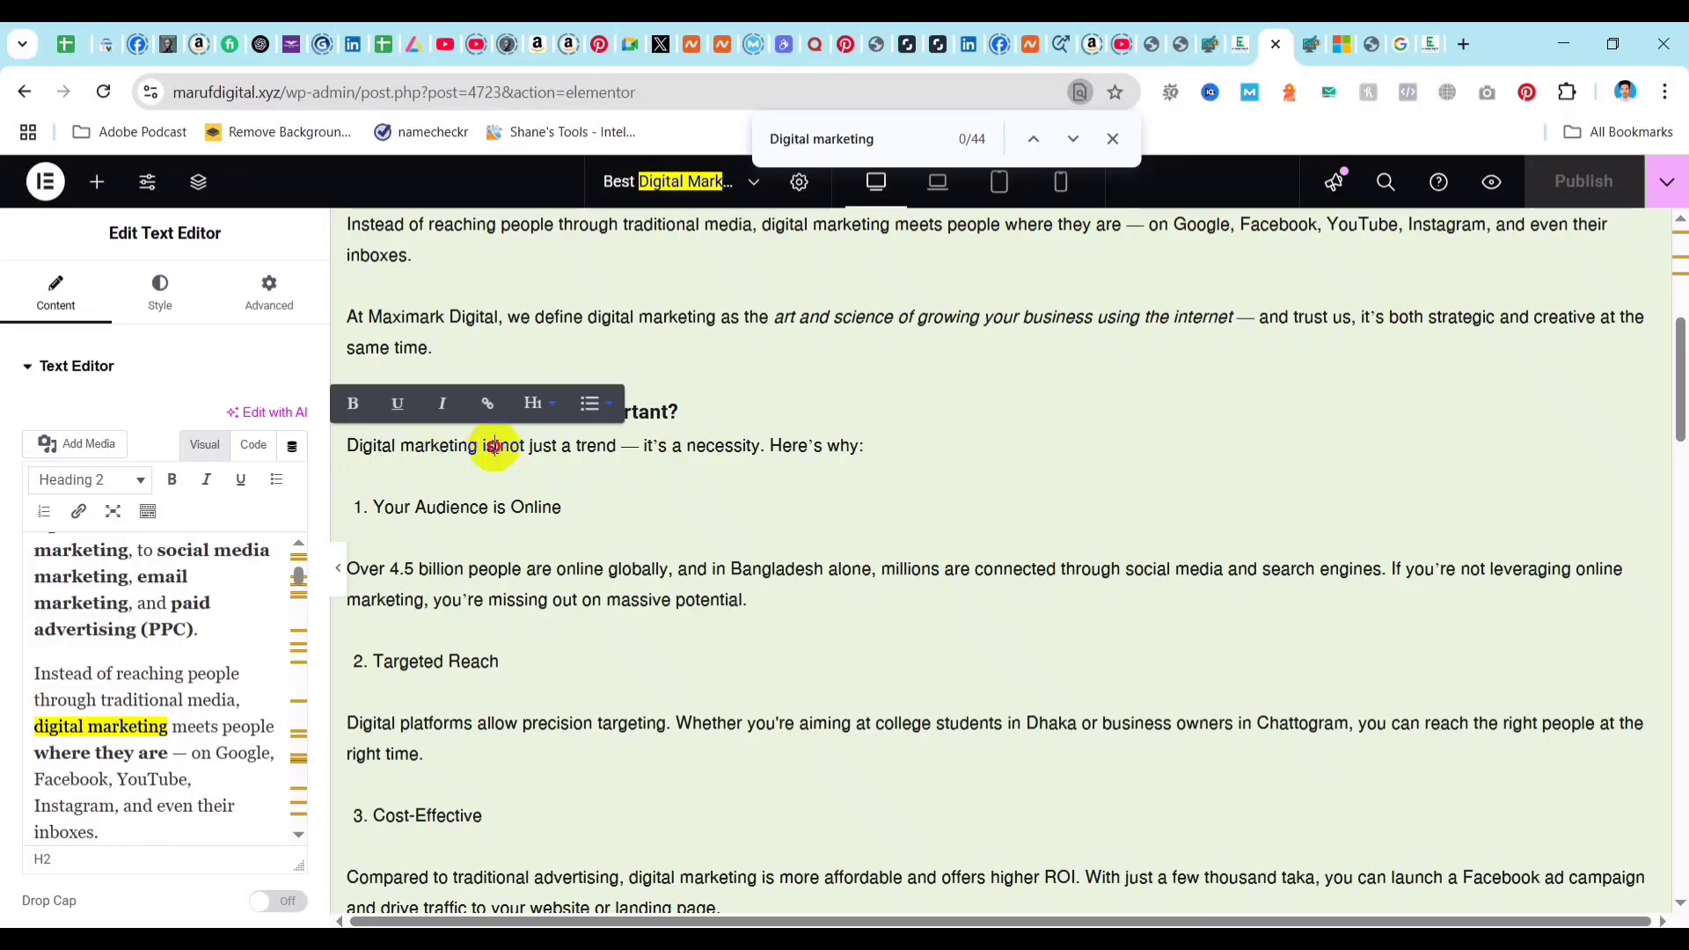
pyautogui.press('BackSpace')
pyautogui.press('BackSpace')
pyautogui.press('BackSpace')
pyautogui.press('BackSpace')
pyautogui.press('BackSpace')
pyautogui.press('BackSpace')
pyautogui.press('BackSpace')
pyautogui.press('BackSpace')
pyautogui.press('BackSpace')
pyautogui.press('BackSpace')
pyautogui.press('BackSpace')
pyautogui.press('BackSpace')
pyautogui.press('BackSpace')
pyautogui.press('BackSpace')
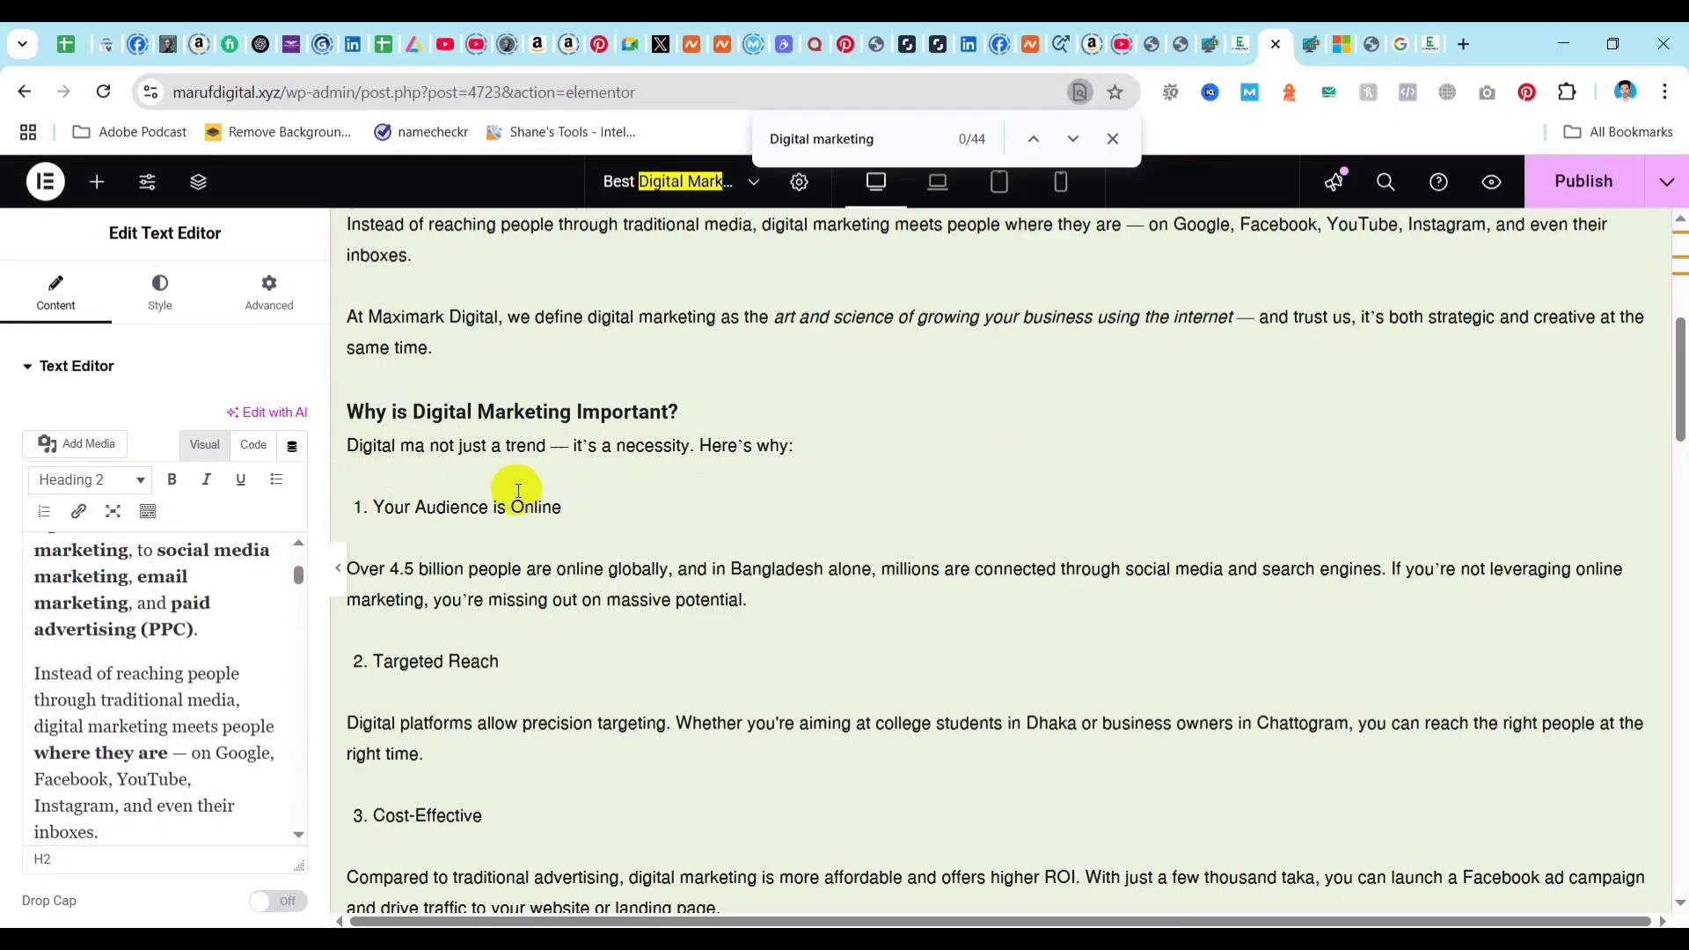
pyautogui.press('BackSpace')
pyautogui.press('BackSpace')
pyautogui.press('BackSpace')
pyautogui.press('BackSpace')
pyautogui.press('BackSpace')
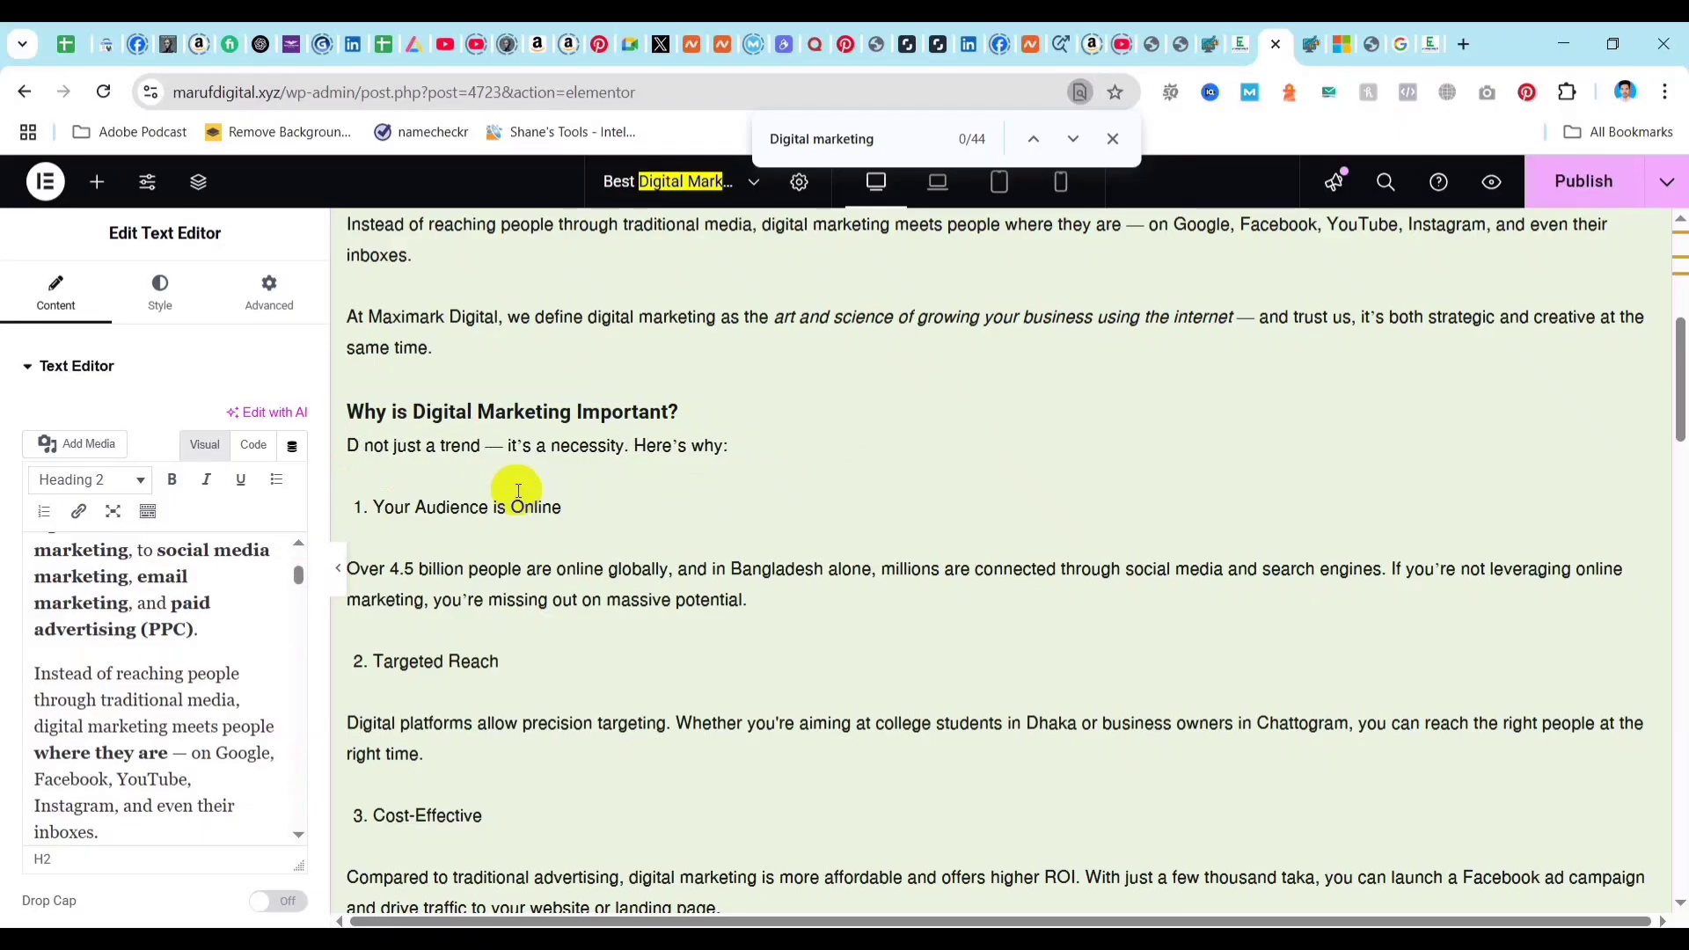
pyautogui.press('BackSpace')
pyautogui.write('It')
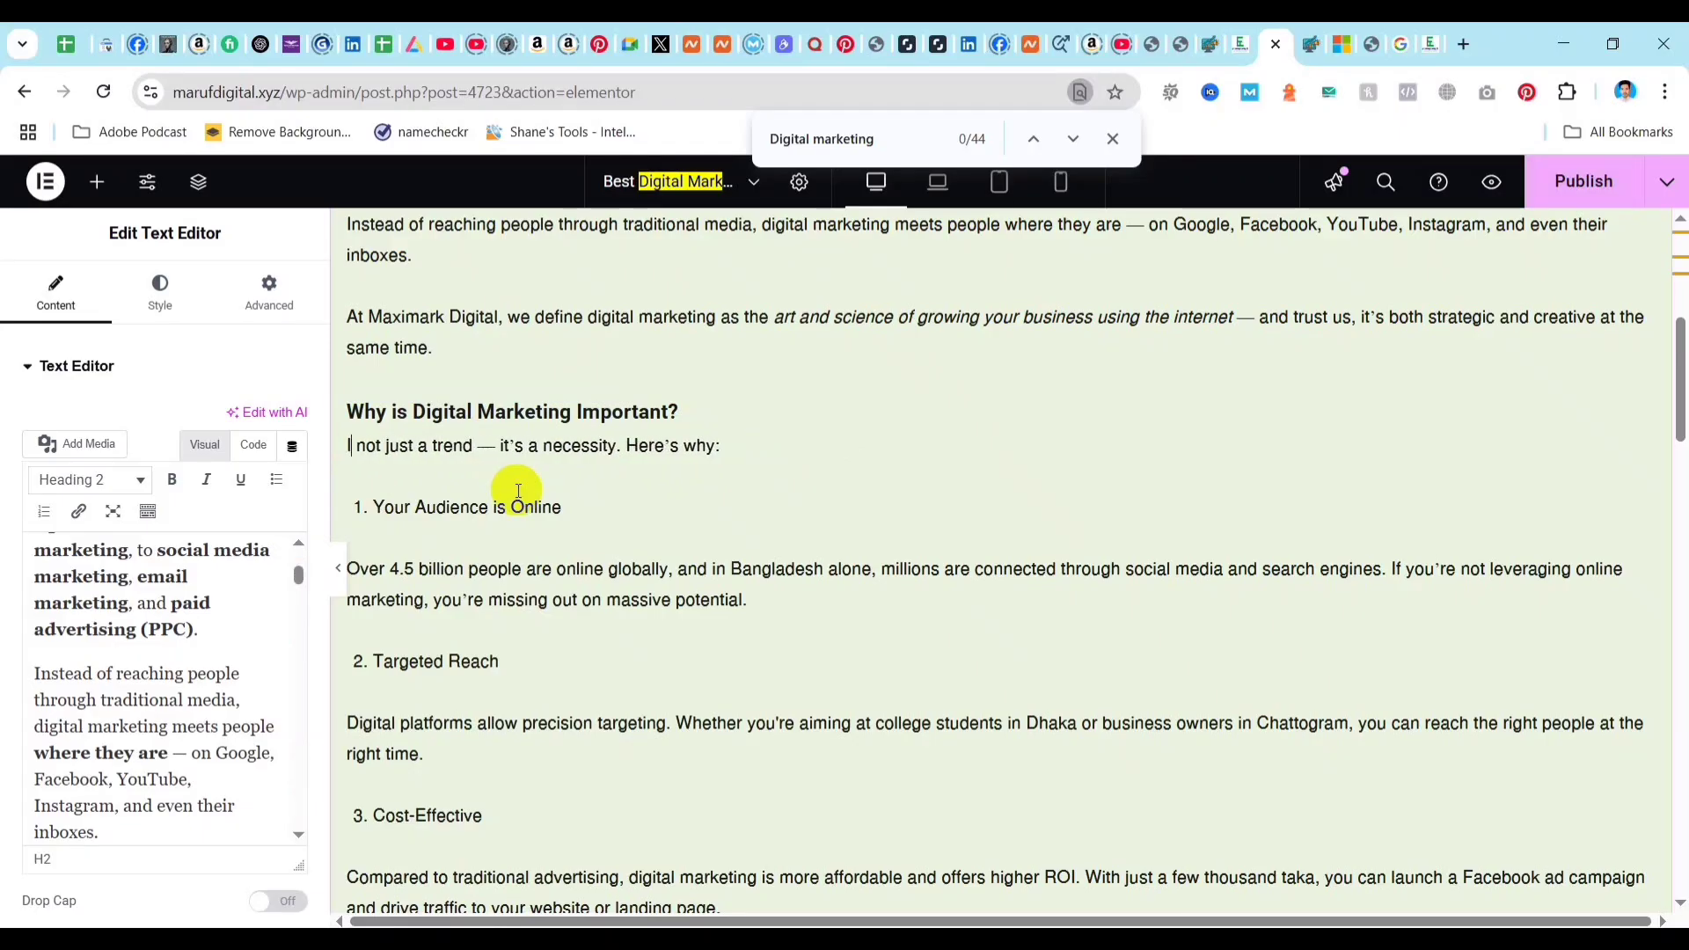
pyautogui.write("'s")
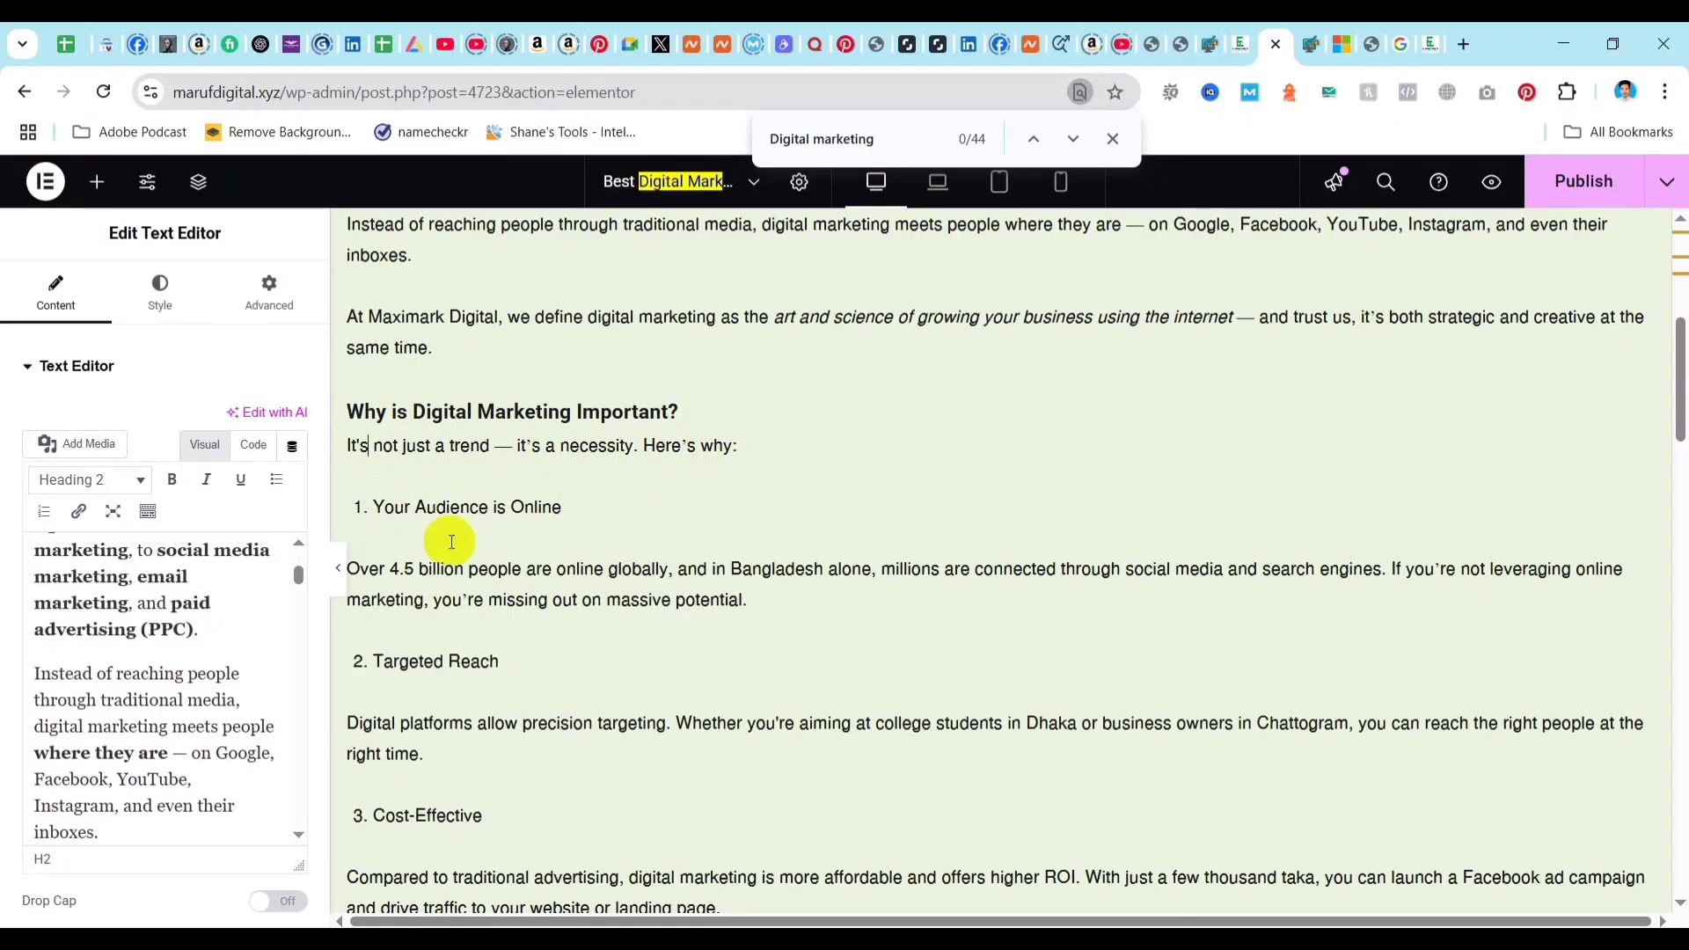
pyautogui.doubleClick(351, 444)
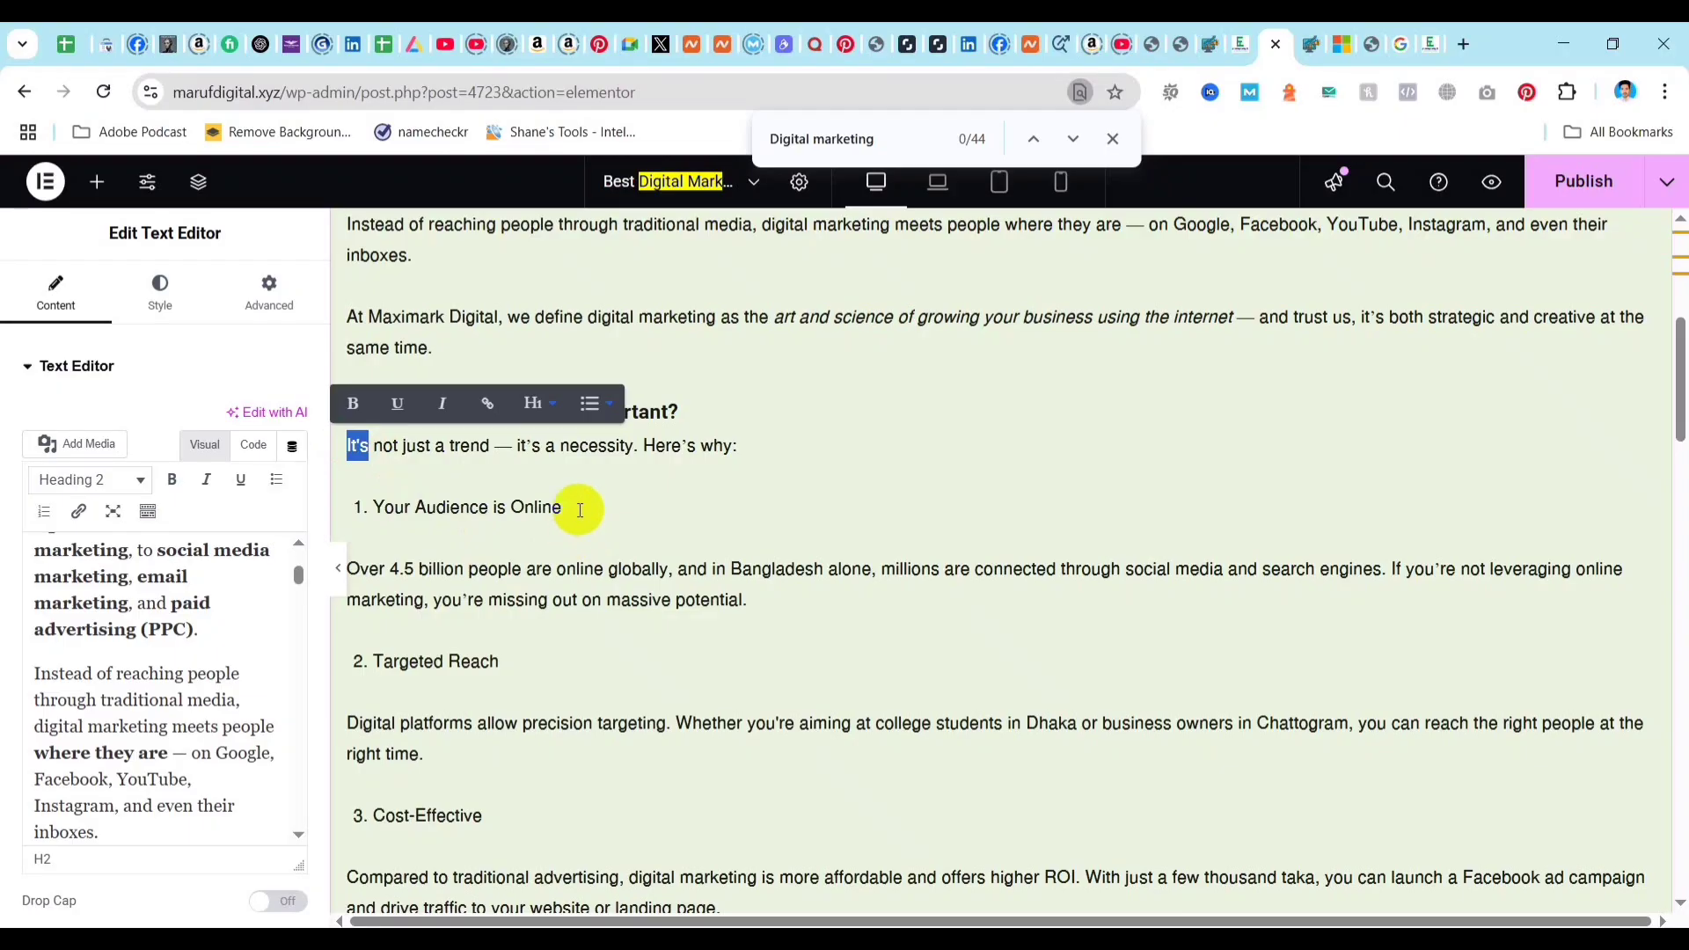
pyautogui.click(387, 446)
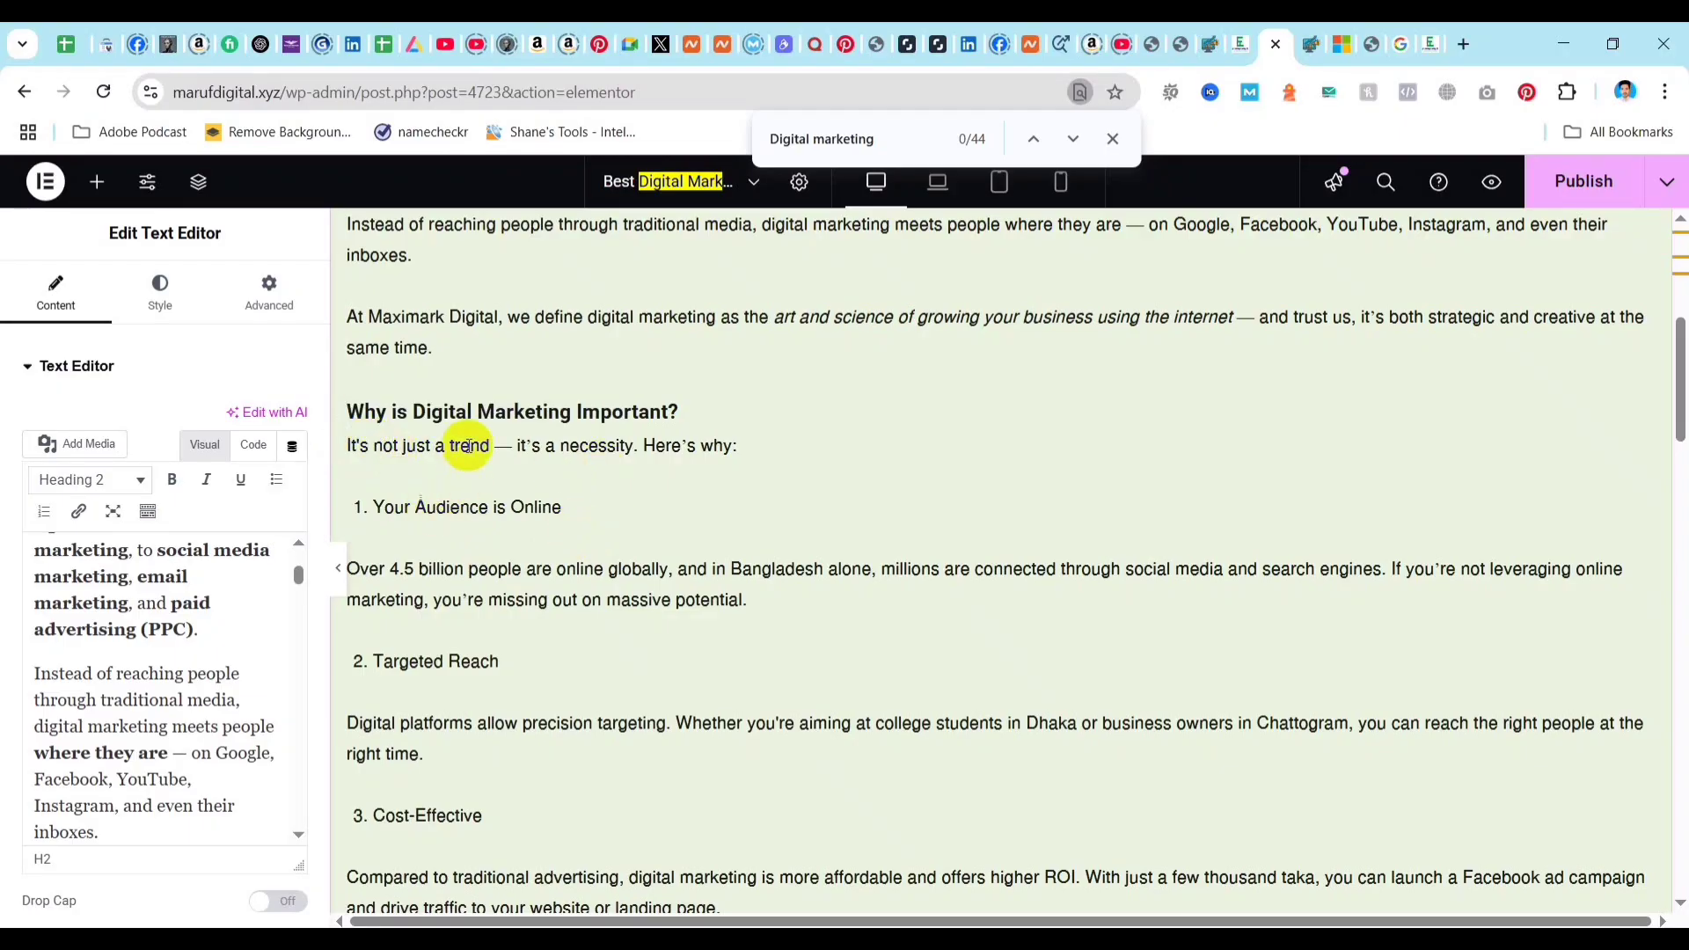
# Search the page for "Digital marketi" and look through the article and its text editor for remaining uses of the keyword.
pyautogui.scroll(-5, 491, 500)
pyautogui.scroll(-10, 491, 500)
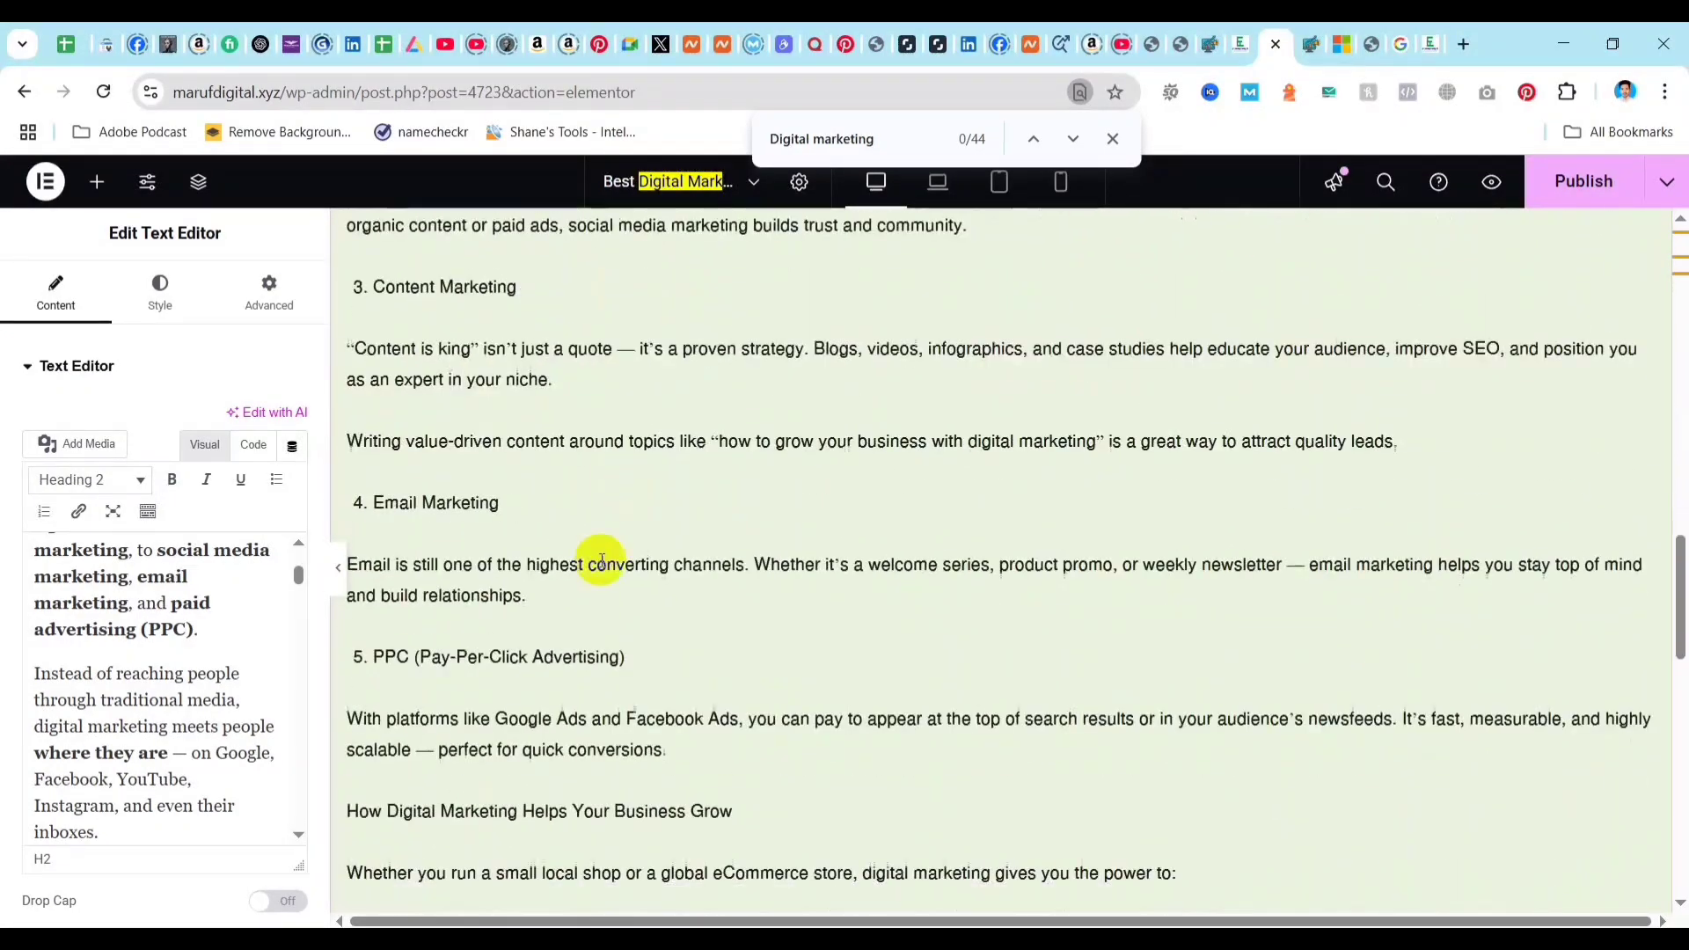
pyautogui.scroll(-3, 193, 637)
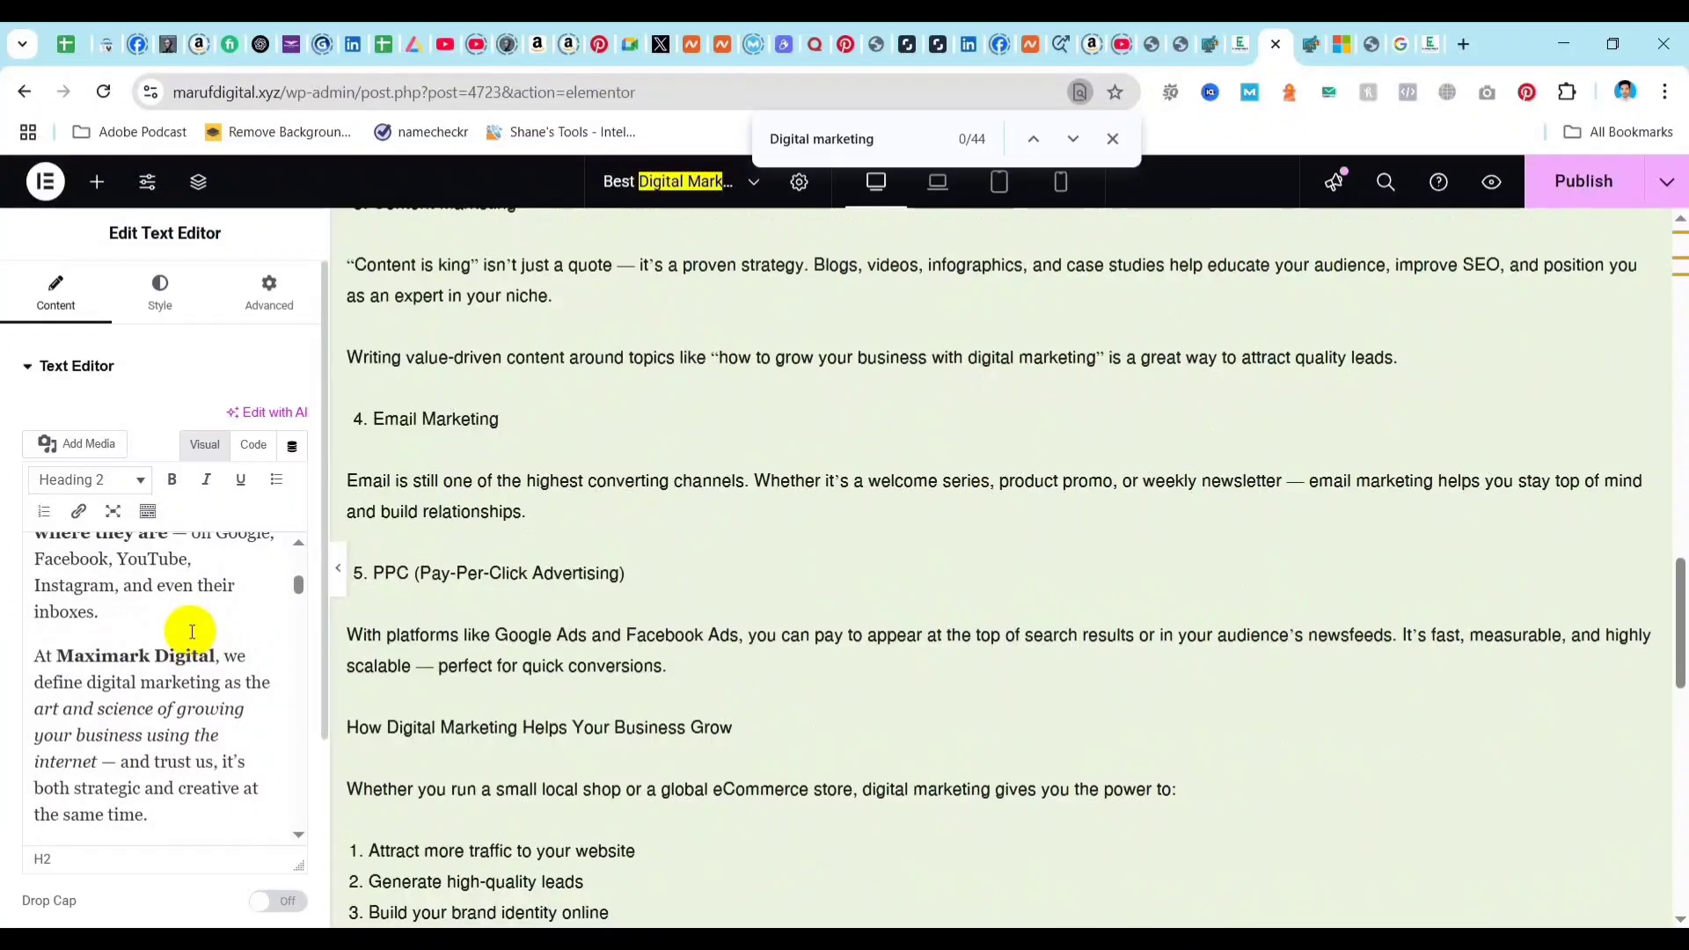
pyautogui.click(191, 631)
pyautogui.hotkey('ctrl', 'f')
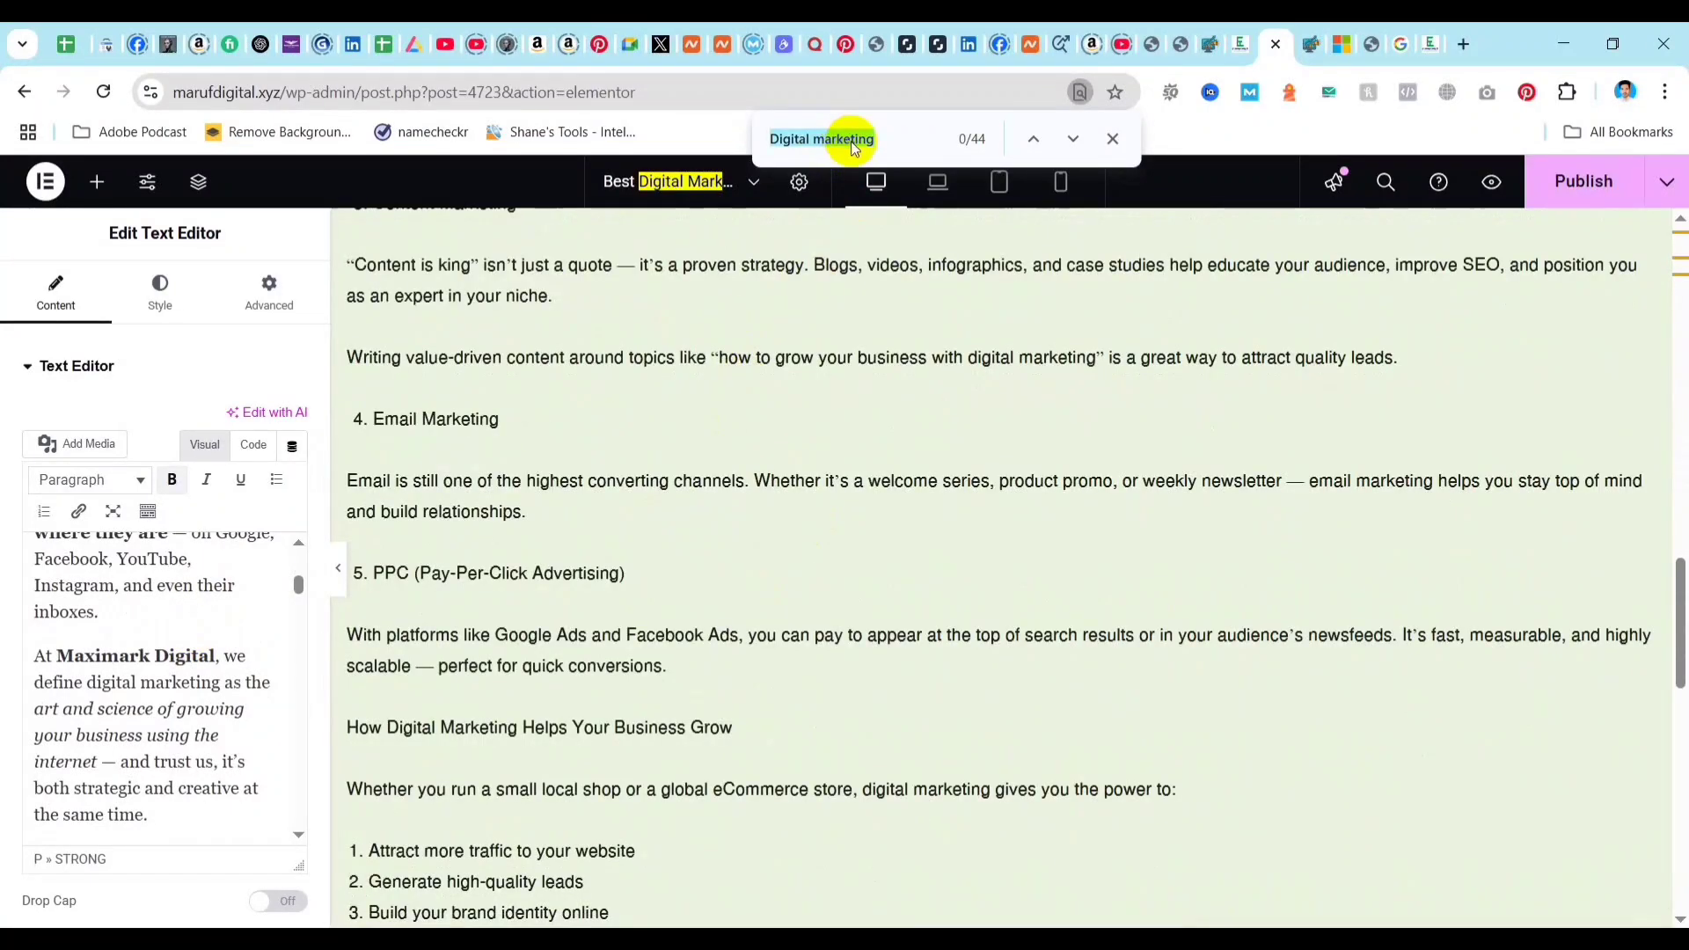
pyautogui.click(906, 136)
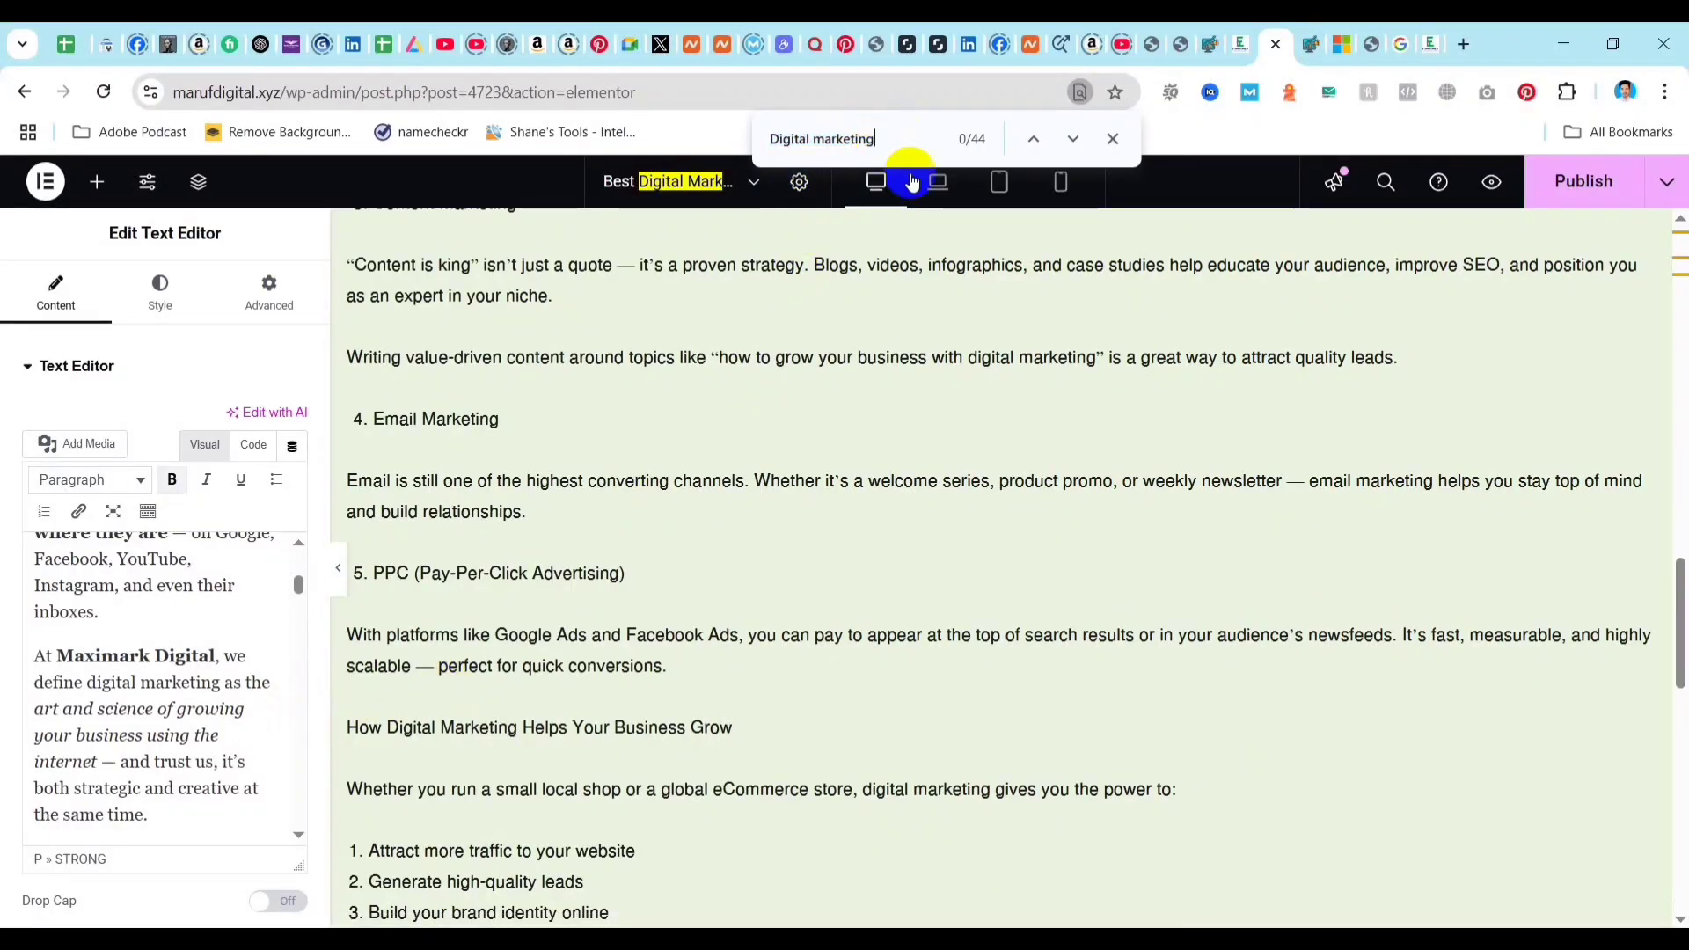
pyautogui.scroll(5, 844, 437)
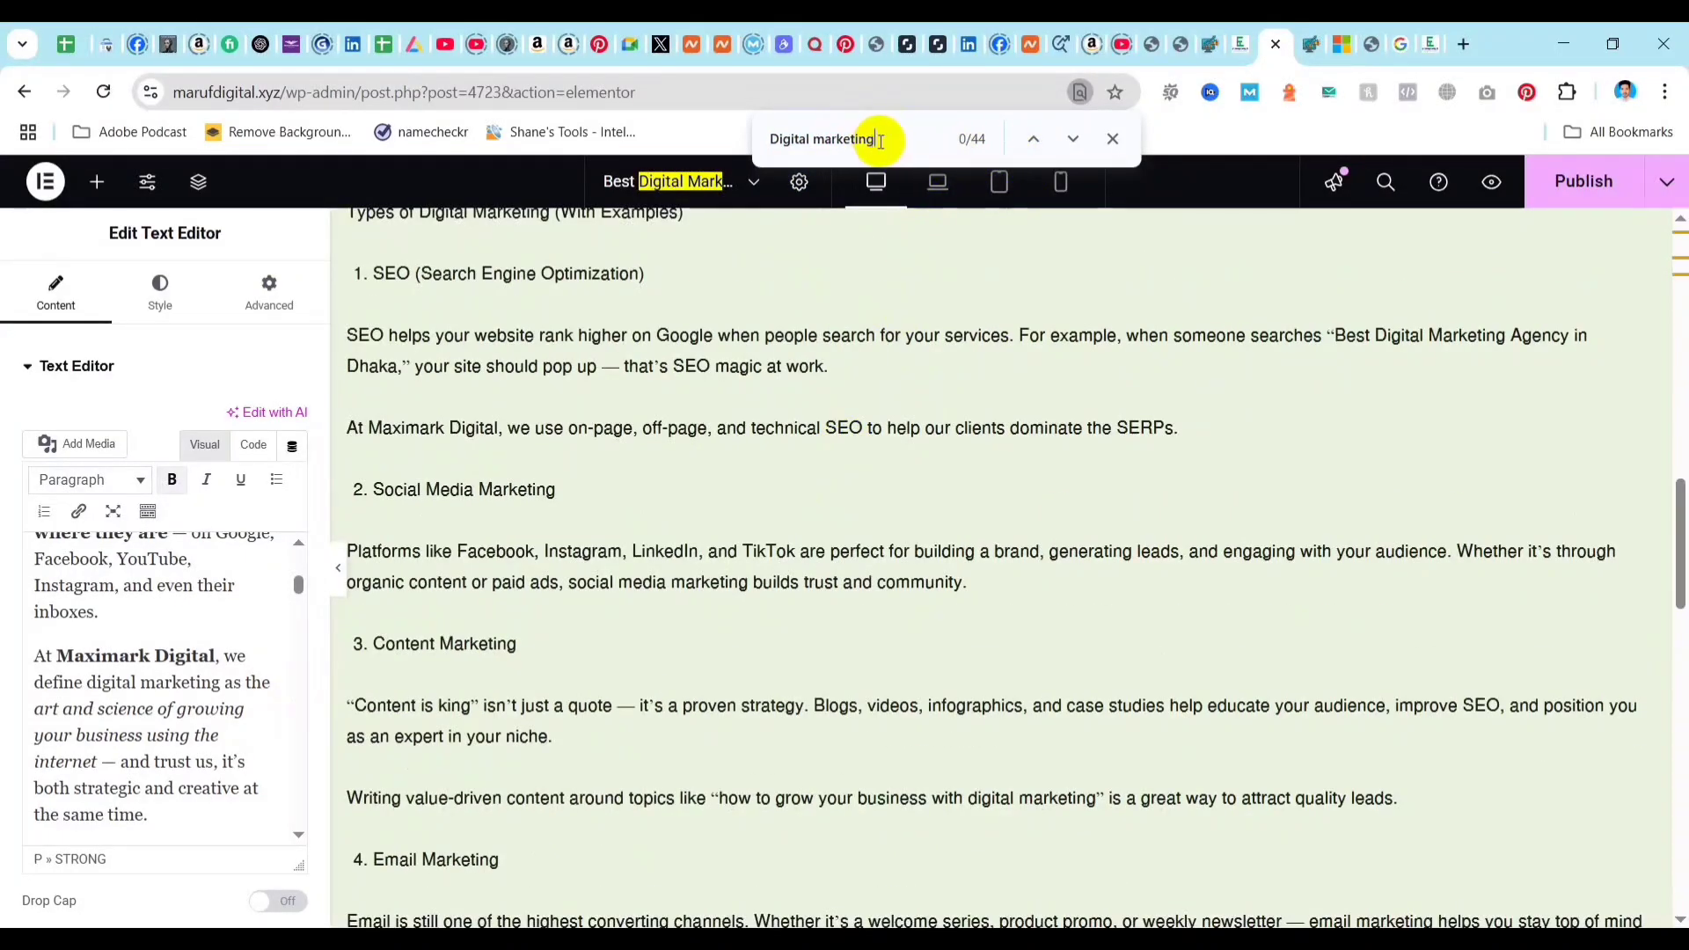
pyautogui.press('BackSpace')
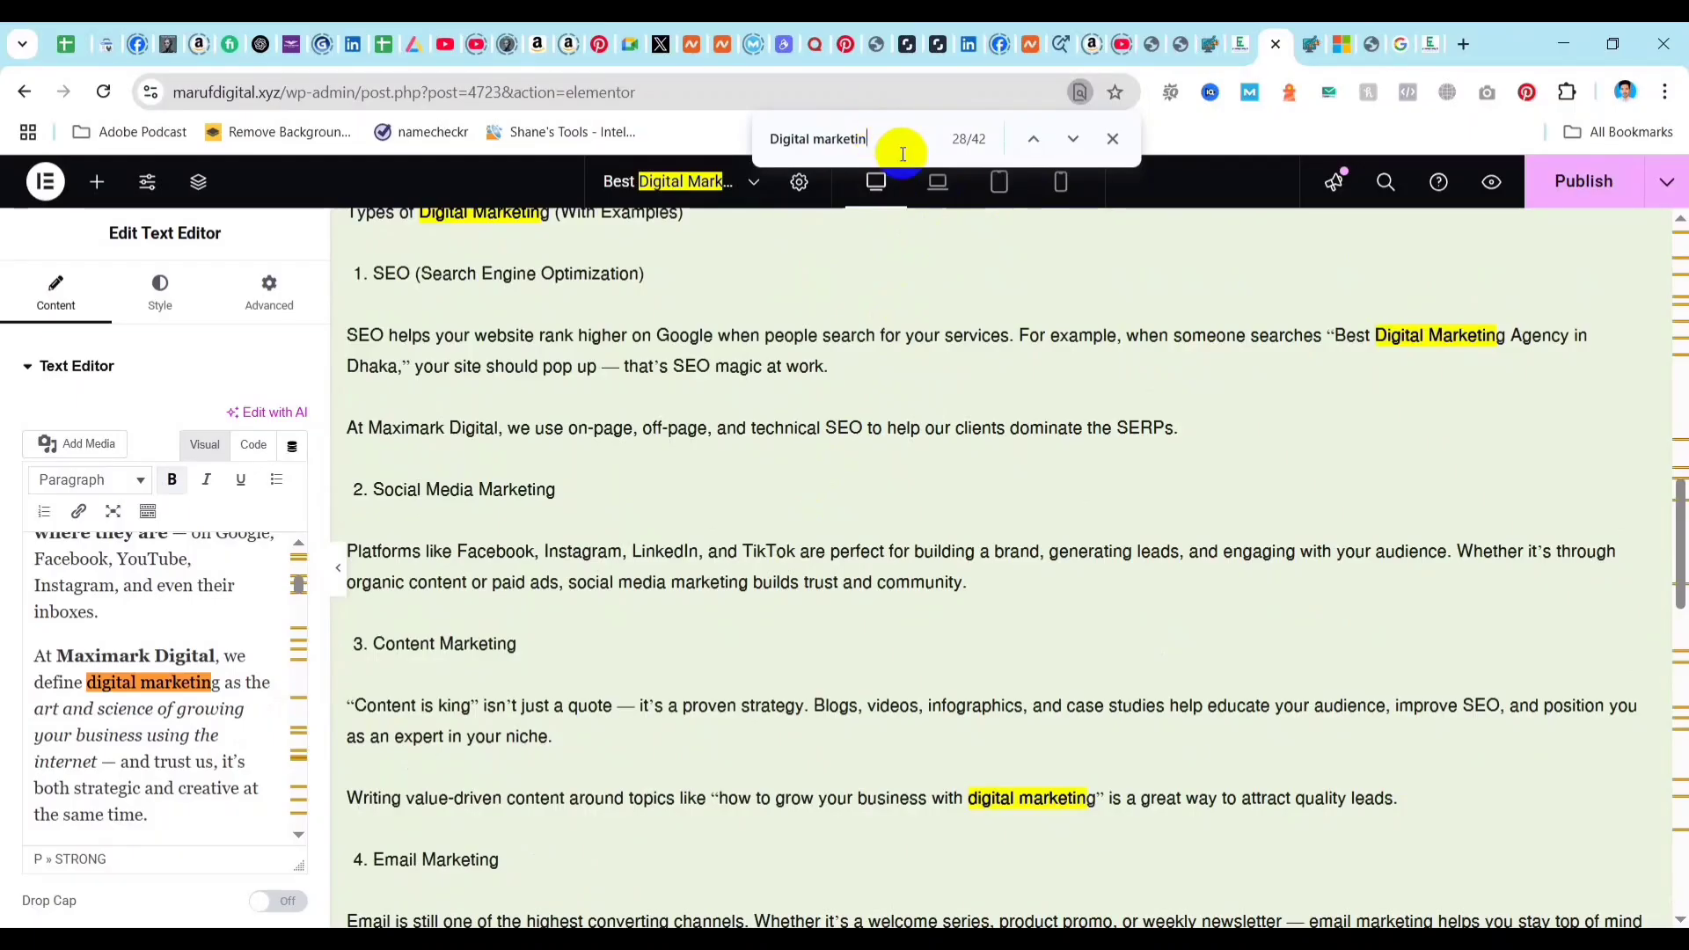
pyautogui.press('BackSpace')
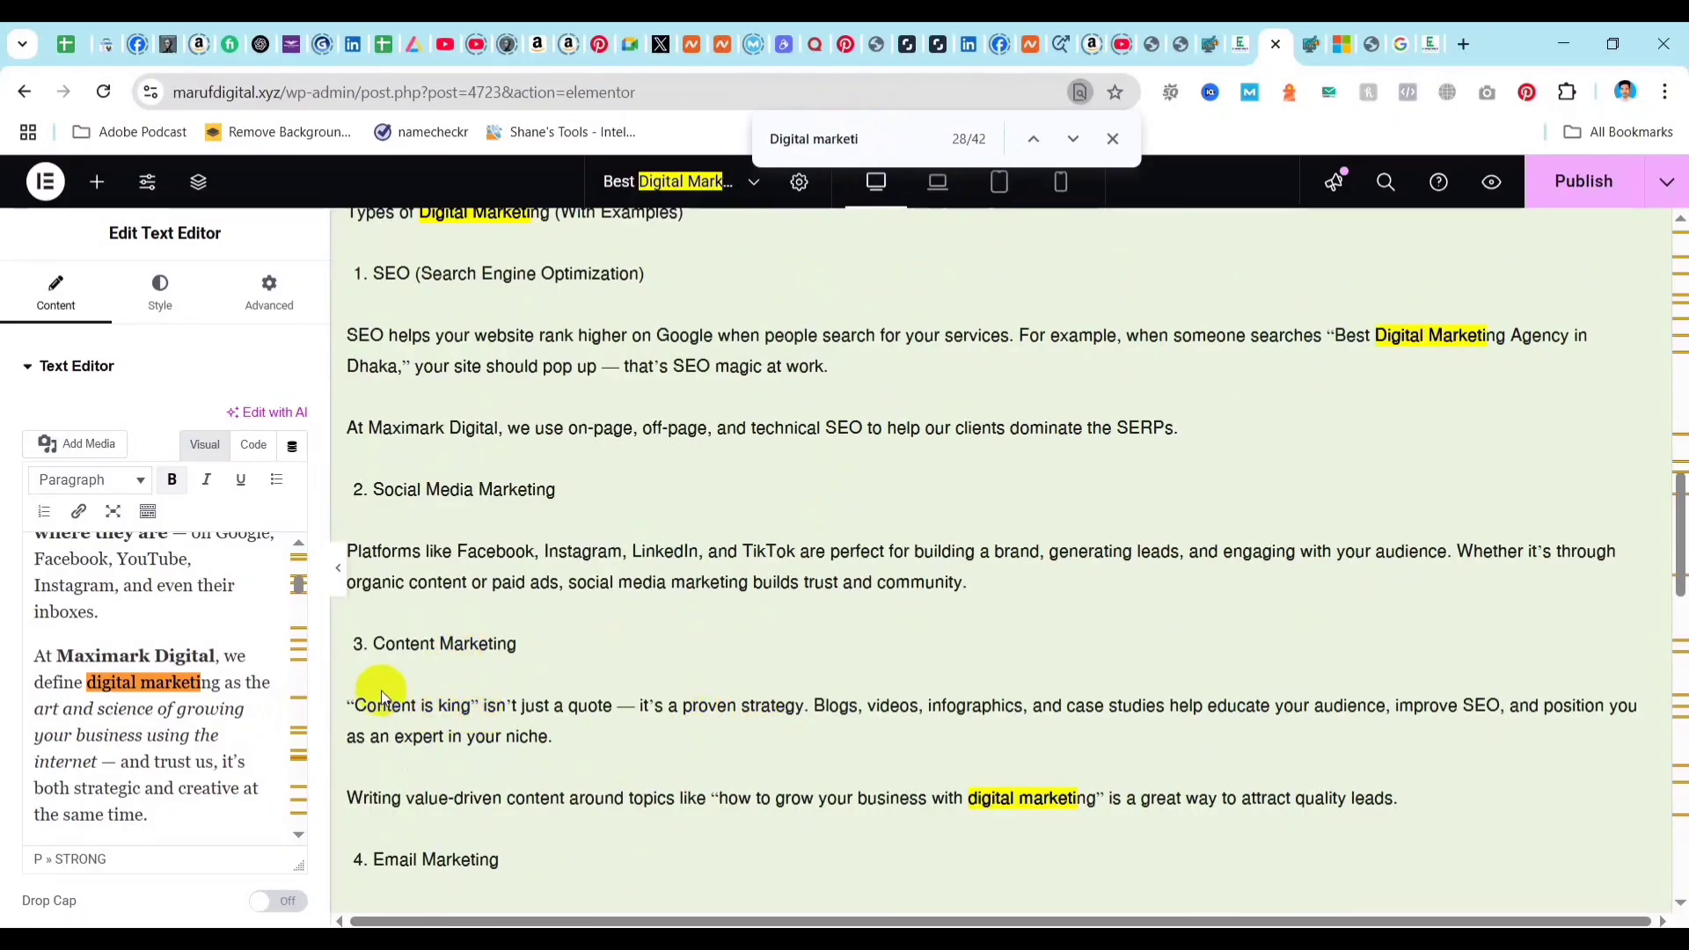
pyautogui.scroll(-2, 379, 695)
pyautogui.scroll(-3, 105, 704)
pyautogui.scroll(-6, 122, 656)
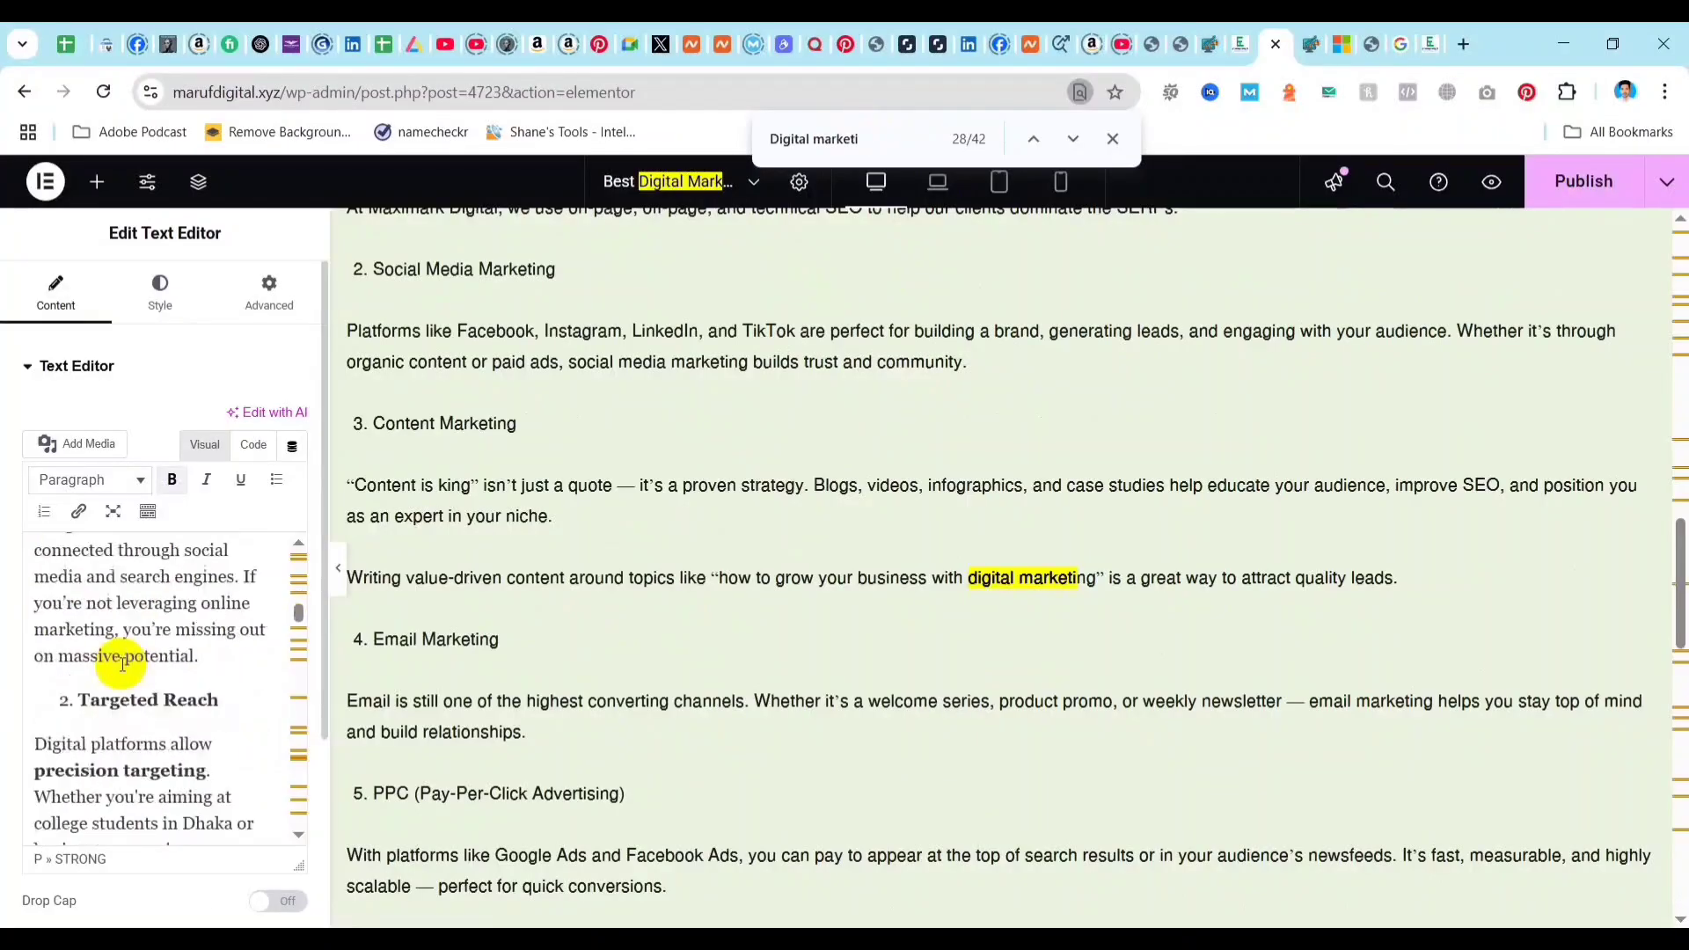
pyautogui.scroll(-5, 123, 664)
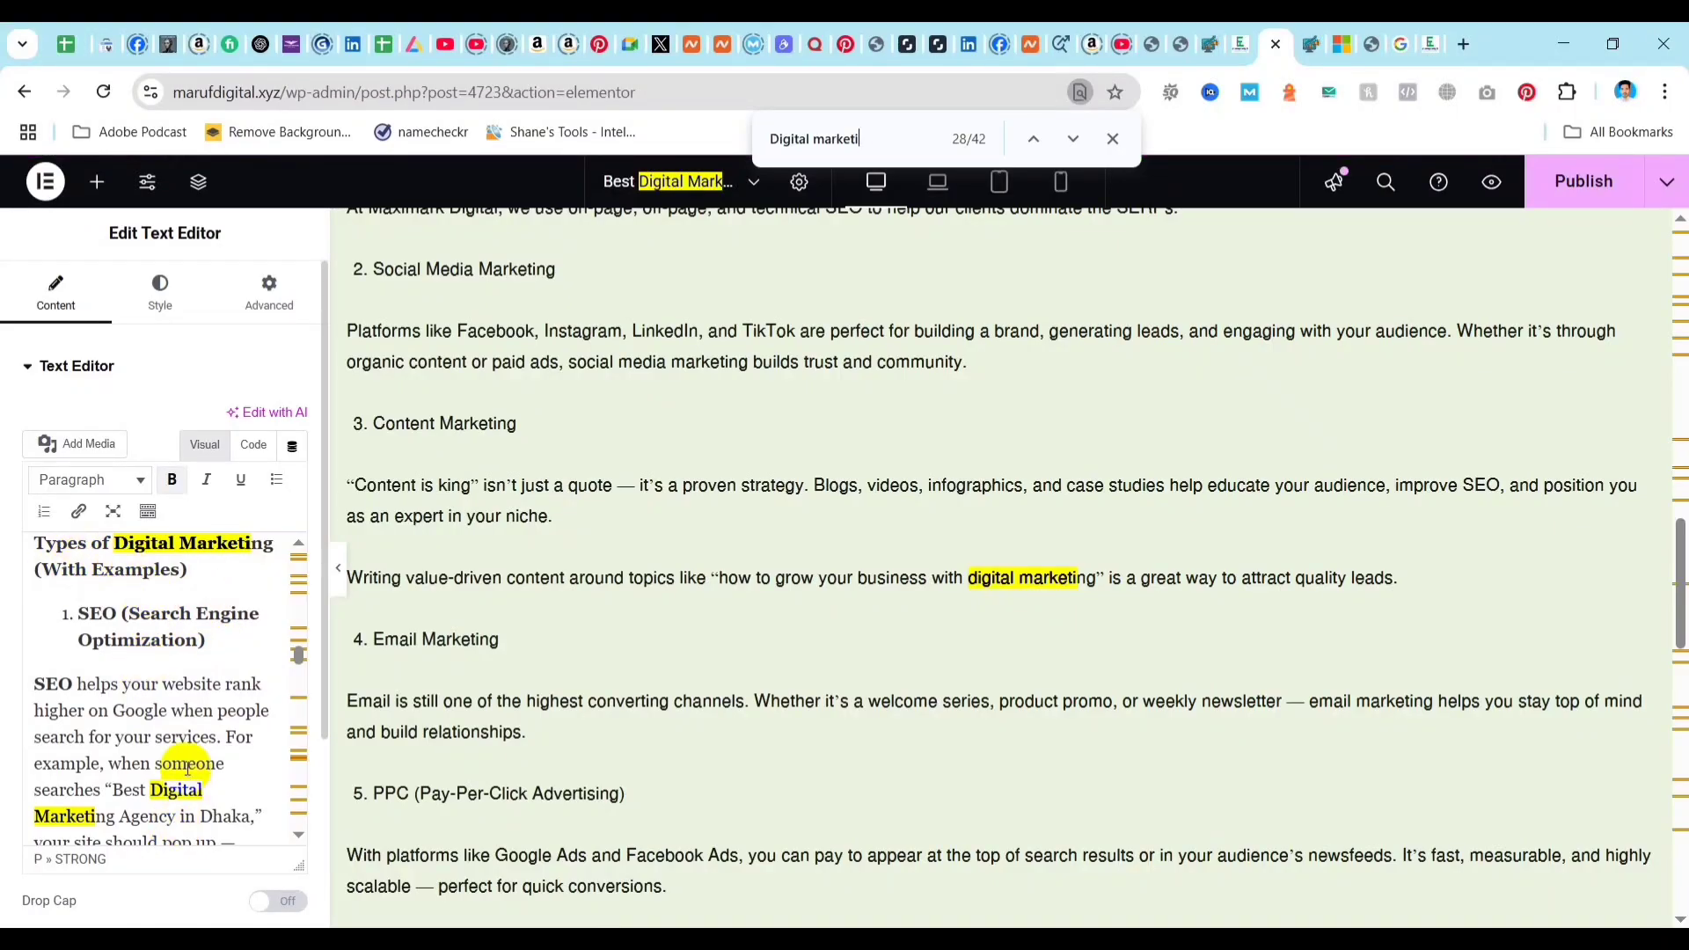
pyautogui.scroll(-3, 188, 768)
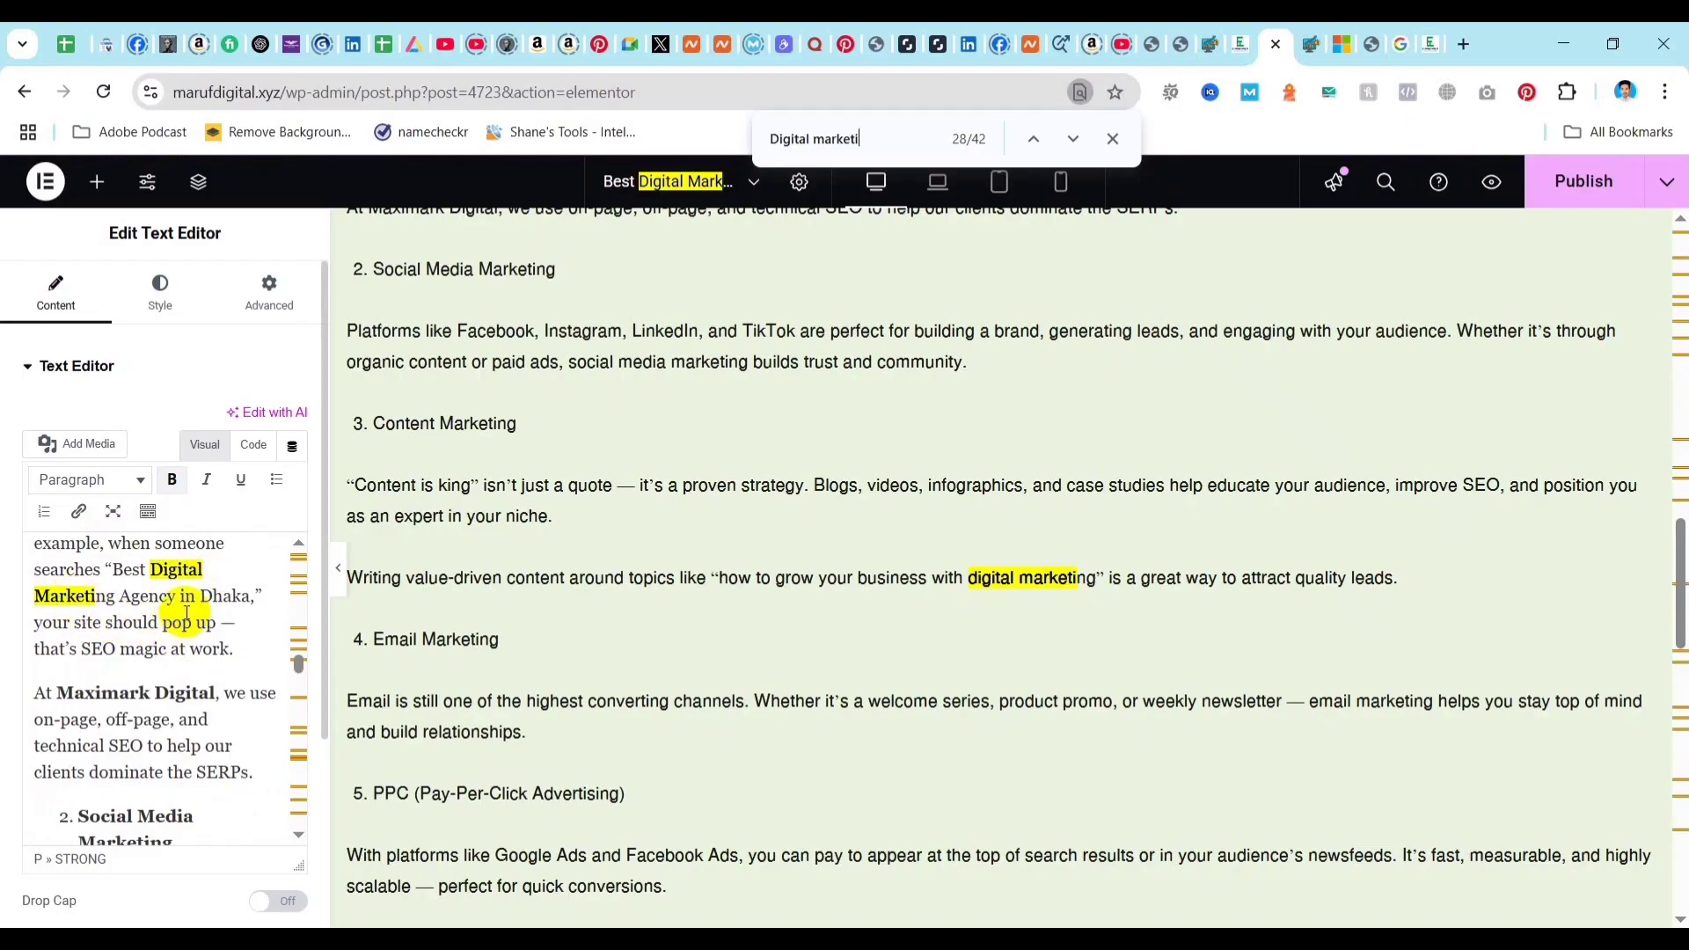
pyautogui.click(207, 571)
pyautogui.press('BackSpace')
pyautogui.press('BackSpace')
pyautogui.press('BackSpace')
pyautogui.press('BackSpace')
pyautogui.press('BackSpace')
pyautogui.press('BackSpace')
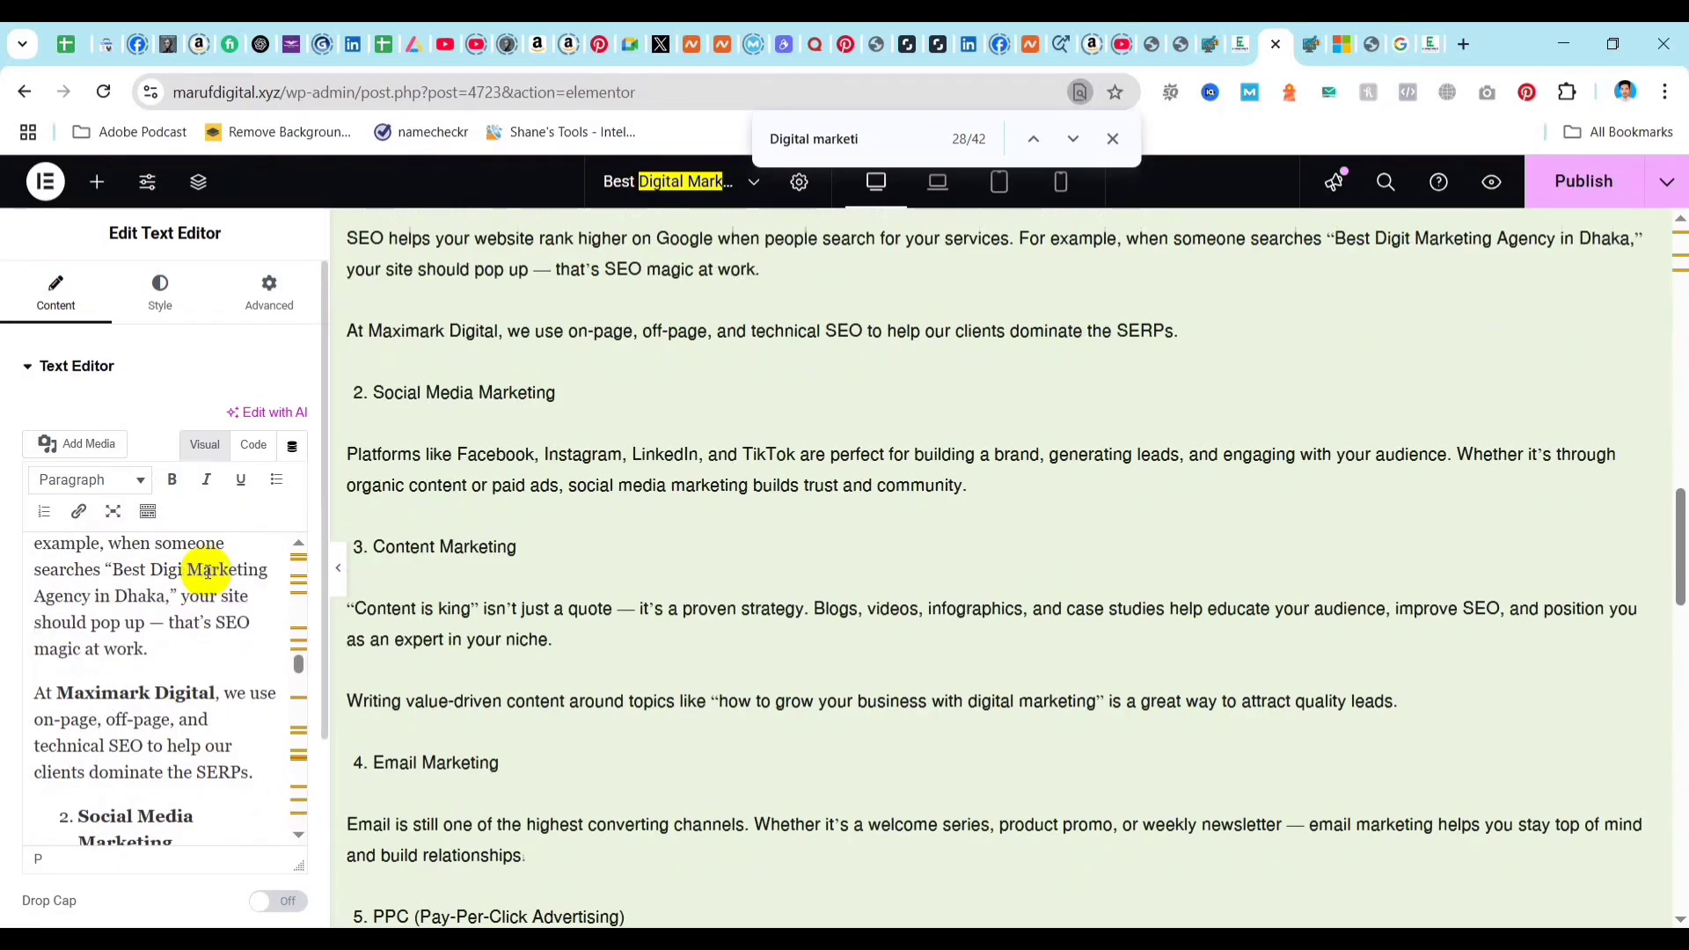
pyautogui.press('BackSpace')
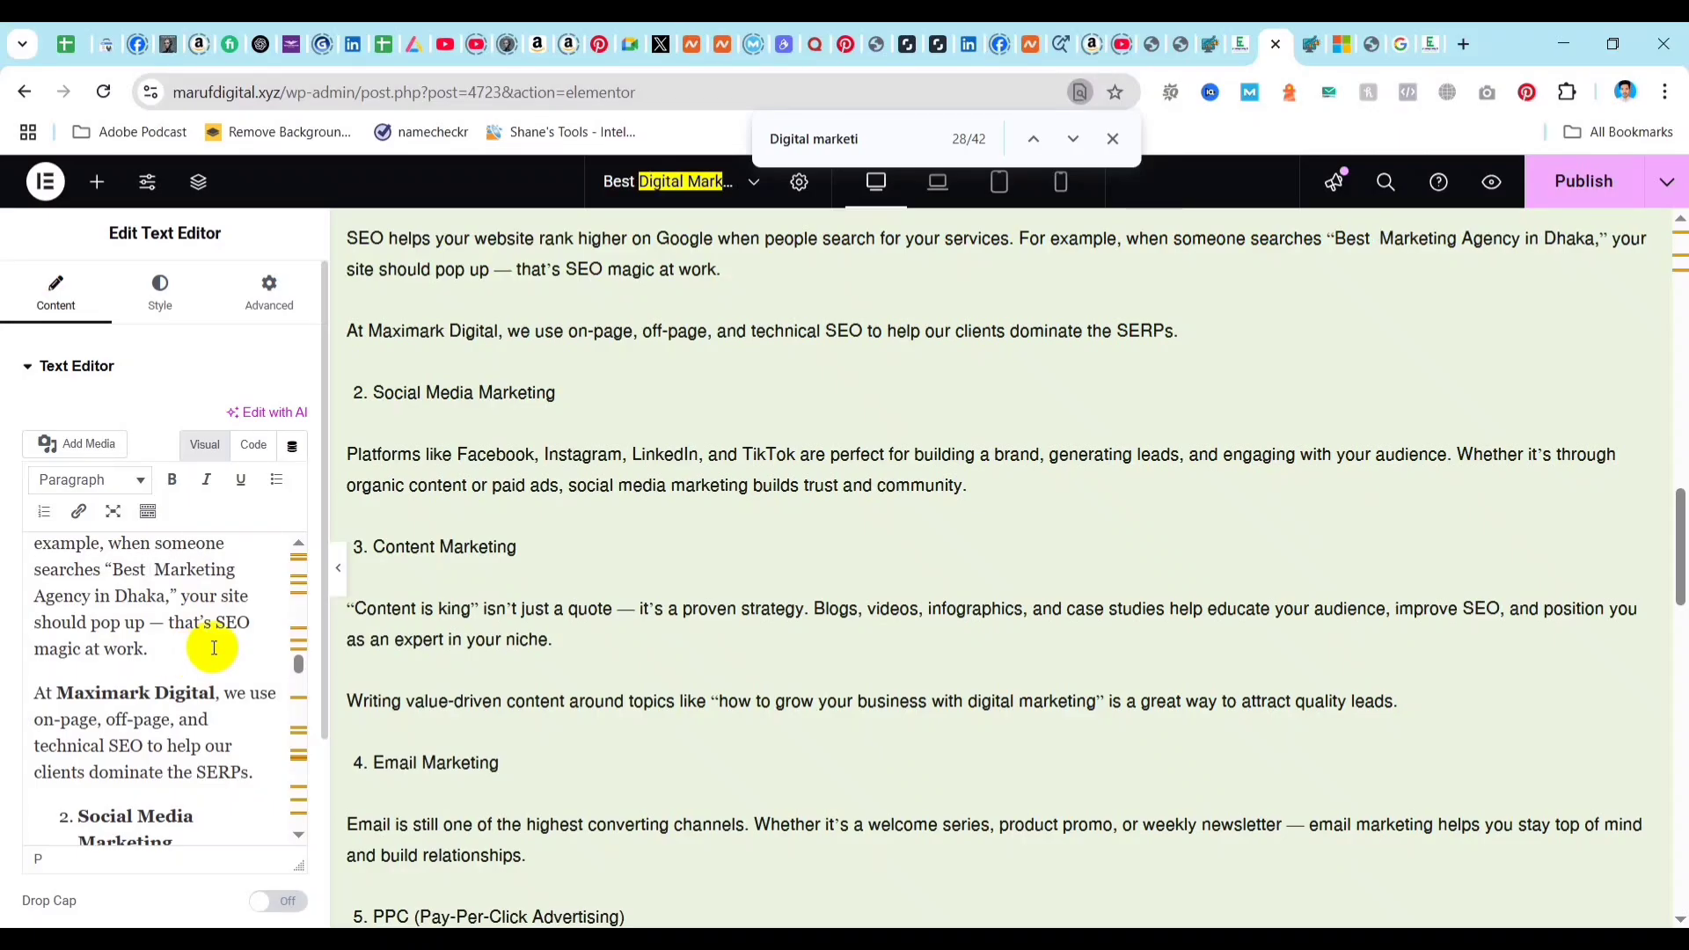
pyautogui.write('Digital')
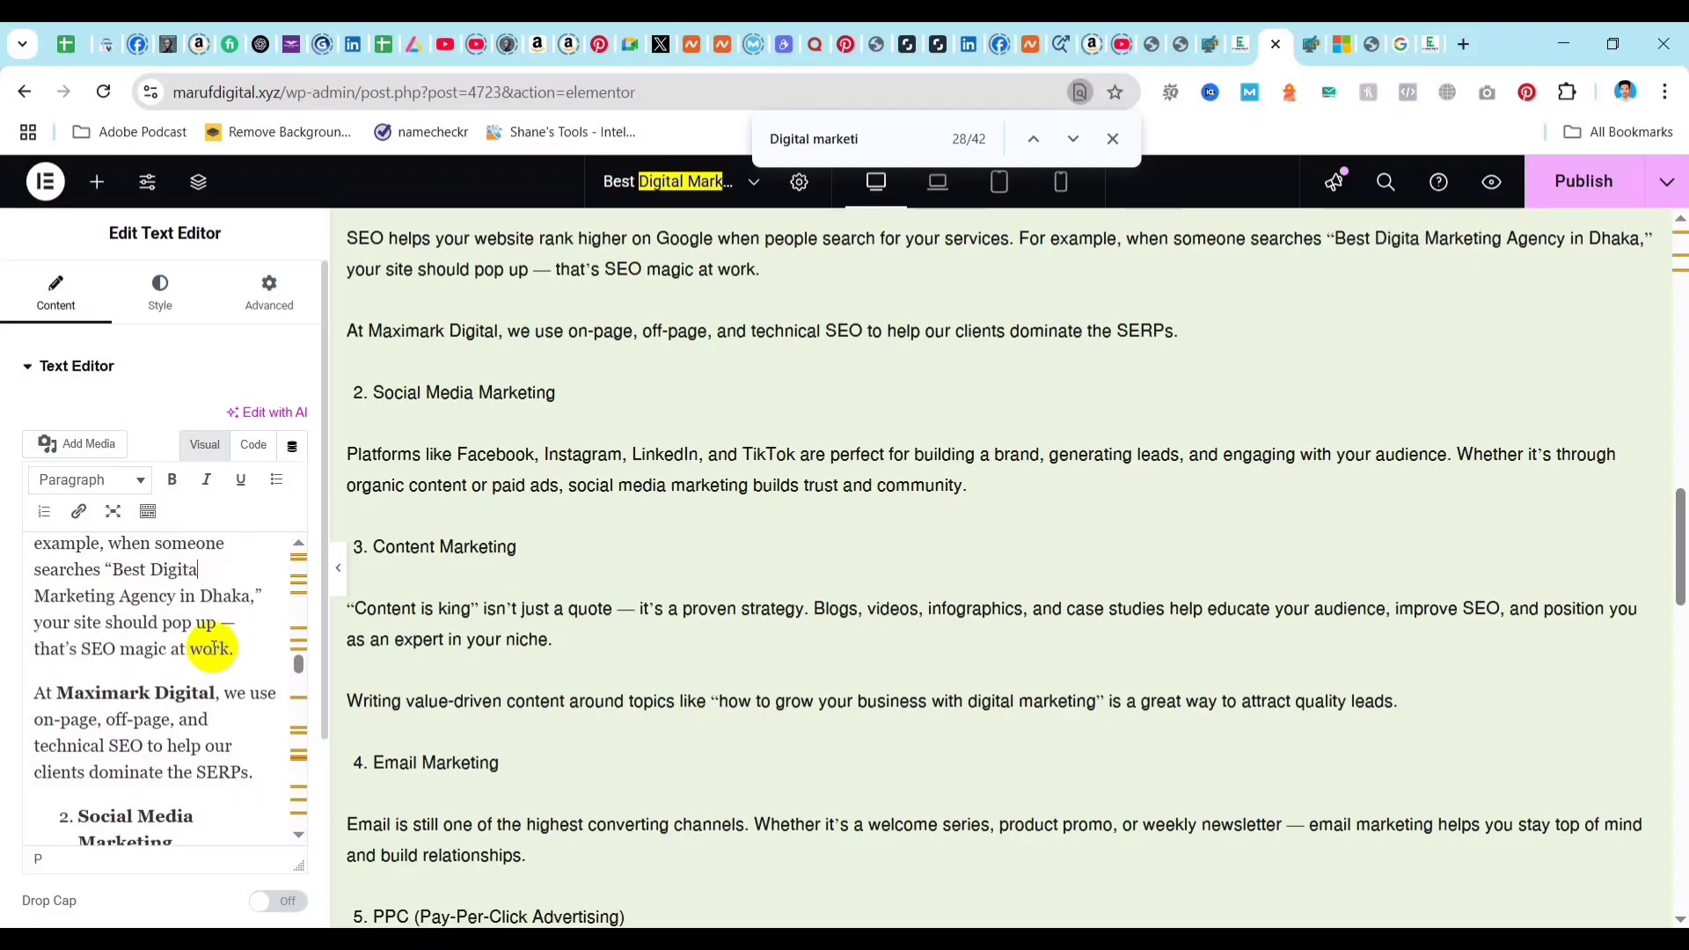
# Remove "Marketing" from "Best Digital Marketing Agency in Dhaka" in the SEO (Search Engine Optimization) paragraph.
pyautogui.click(110, 601)
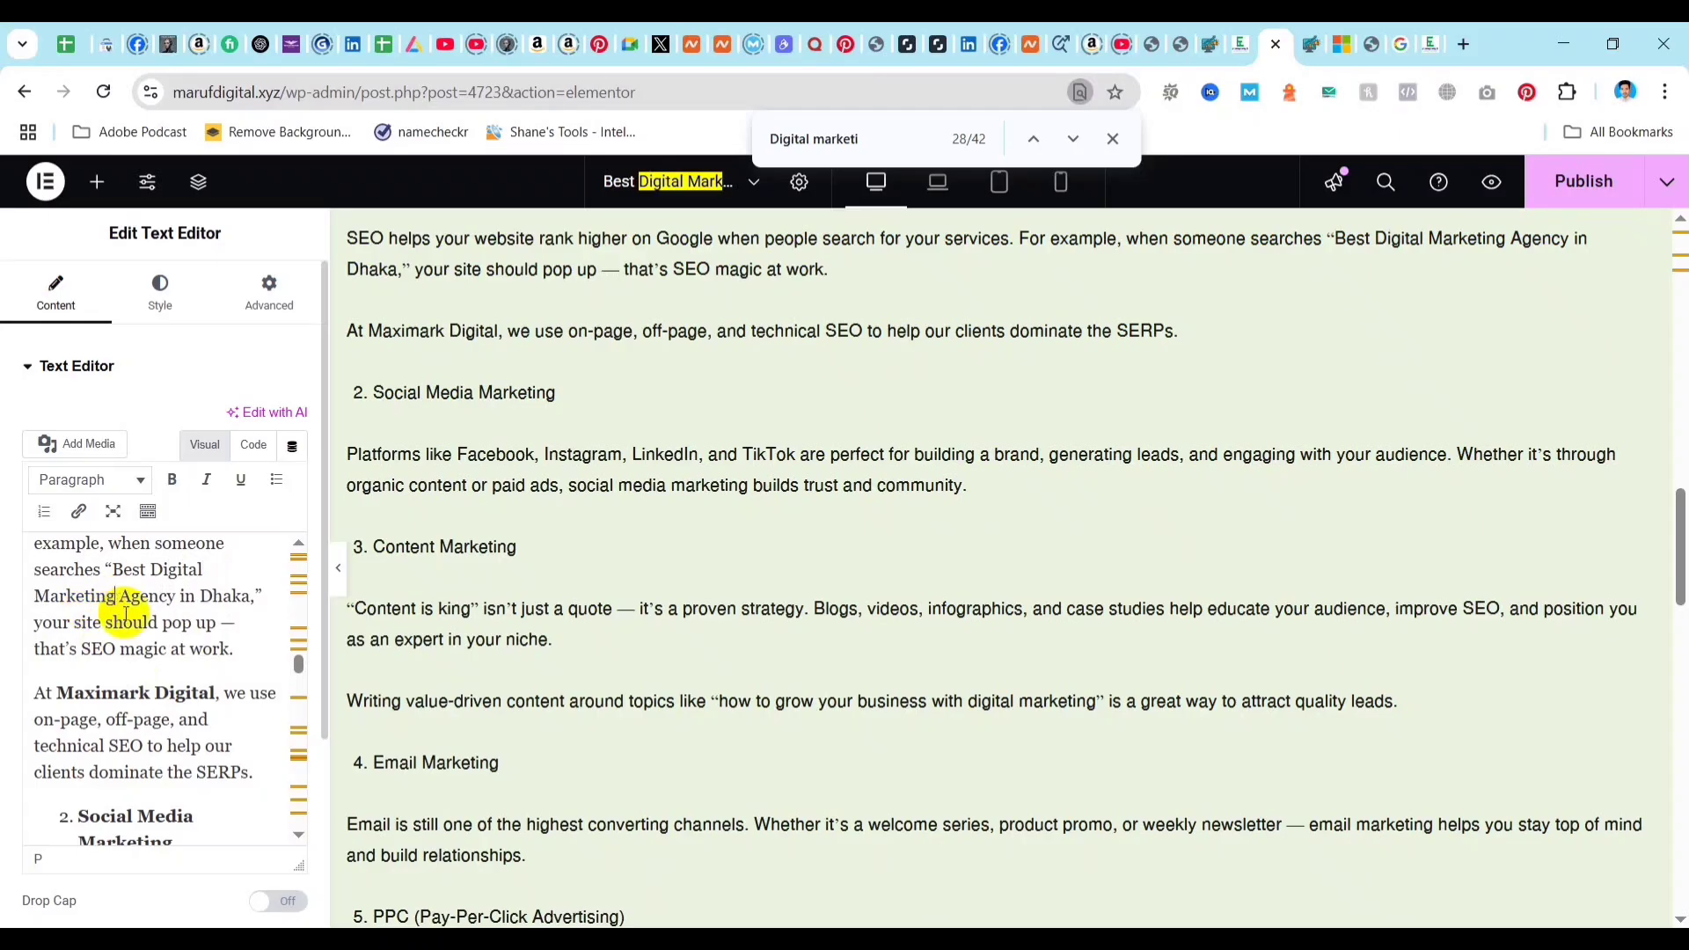
pyautogui.press('BackSpace')
pyautogui.press('BackSpace')
pyautogui.press('BackSpace')
pyautogui.press('BackSpace')
pyautogui.press('BackSpace')
pyautogui.press('BackSpace')
pyautogui.press('BackSpace')
pyautogui.press('BackSpace')
pyautogui.press('BackSpace')
pyautogui.press('BackSpace')
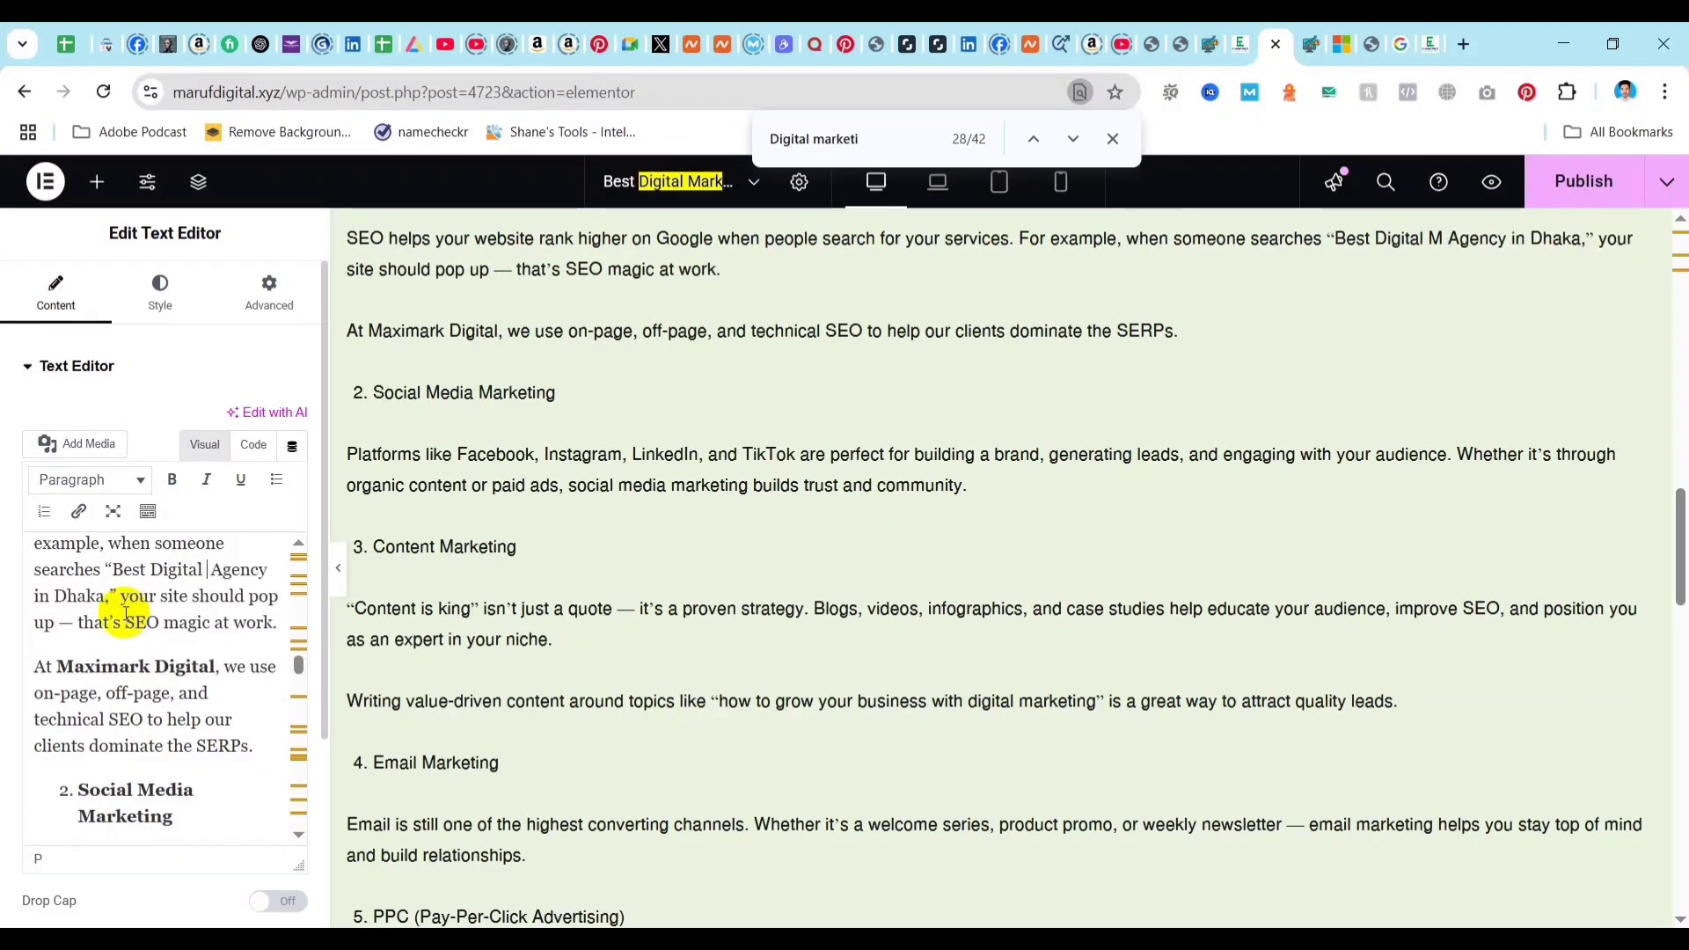
# Replace "digital marketing" with "it" in the quoted topic "how to grow your business with digital marketing" in the Content Marketing section.
pyautogui.scroll(-1, 167, 695)
pyautogui.scroll(-6, 173, 708)
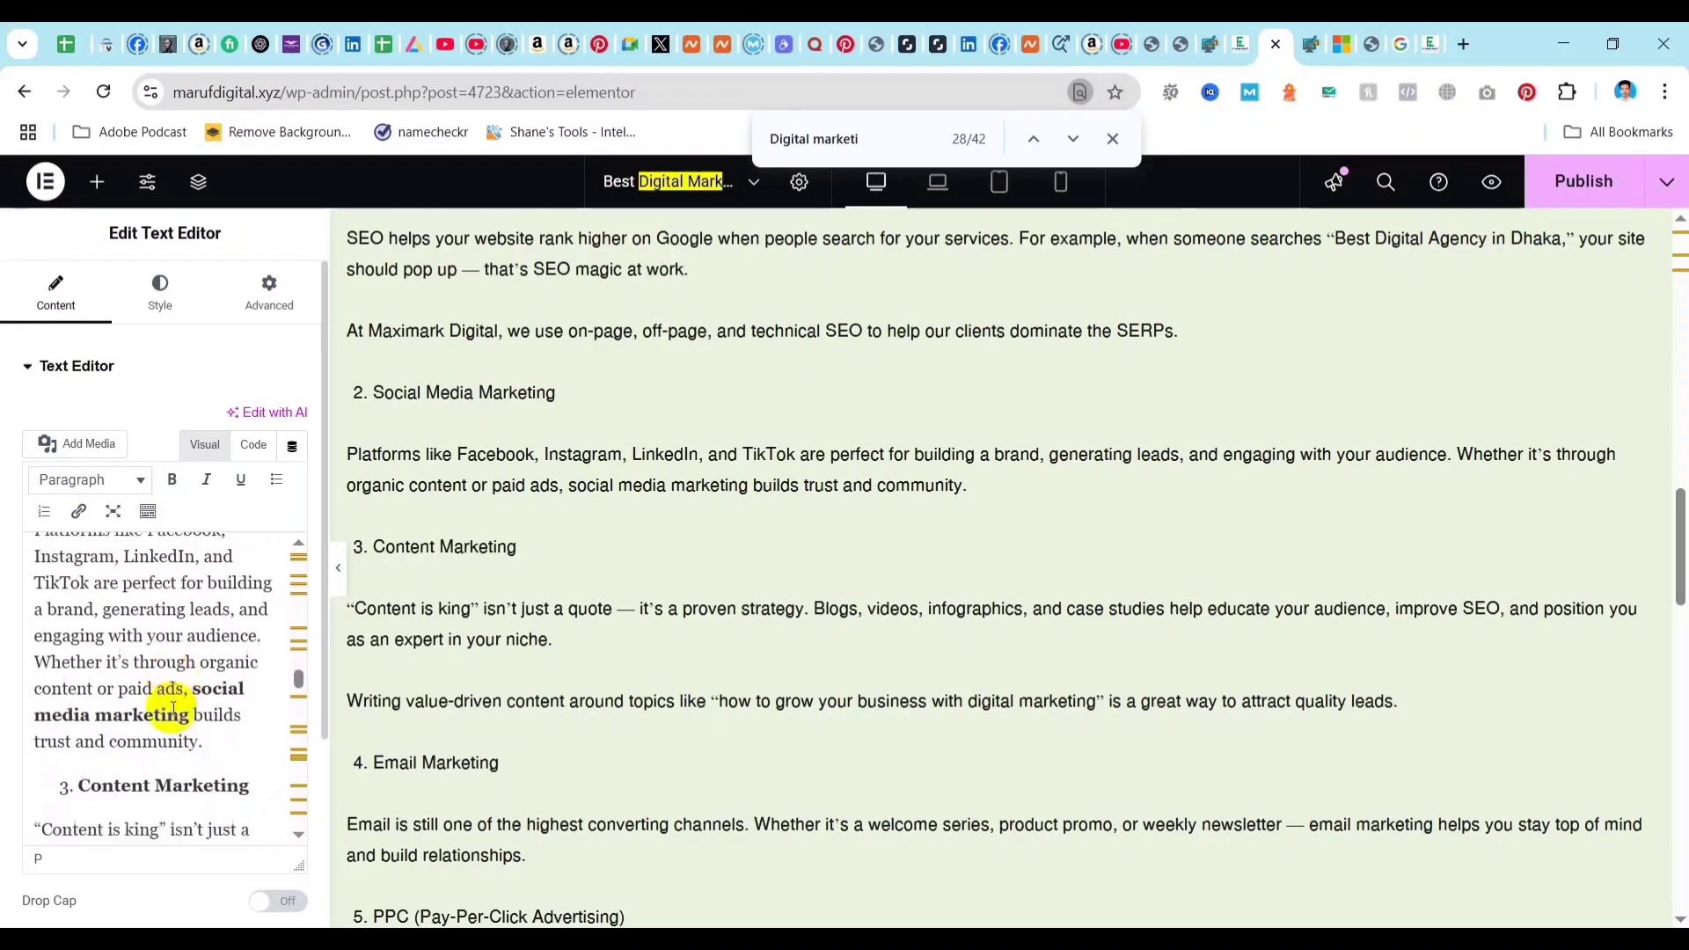
pyautogui.scroll(-1, 174, 709)
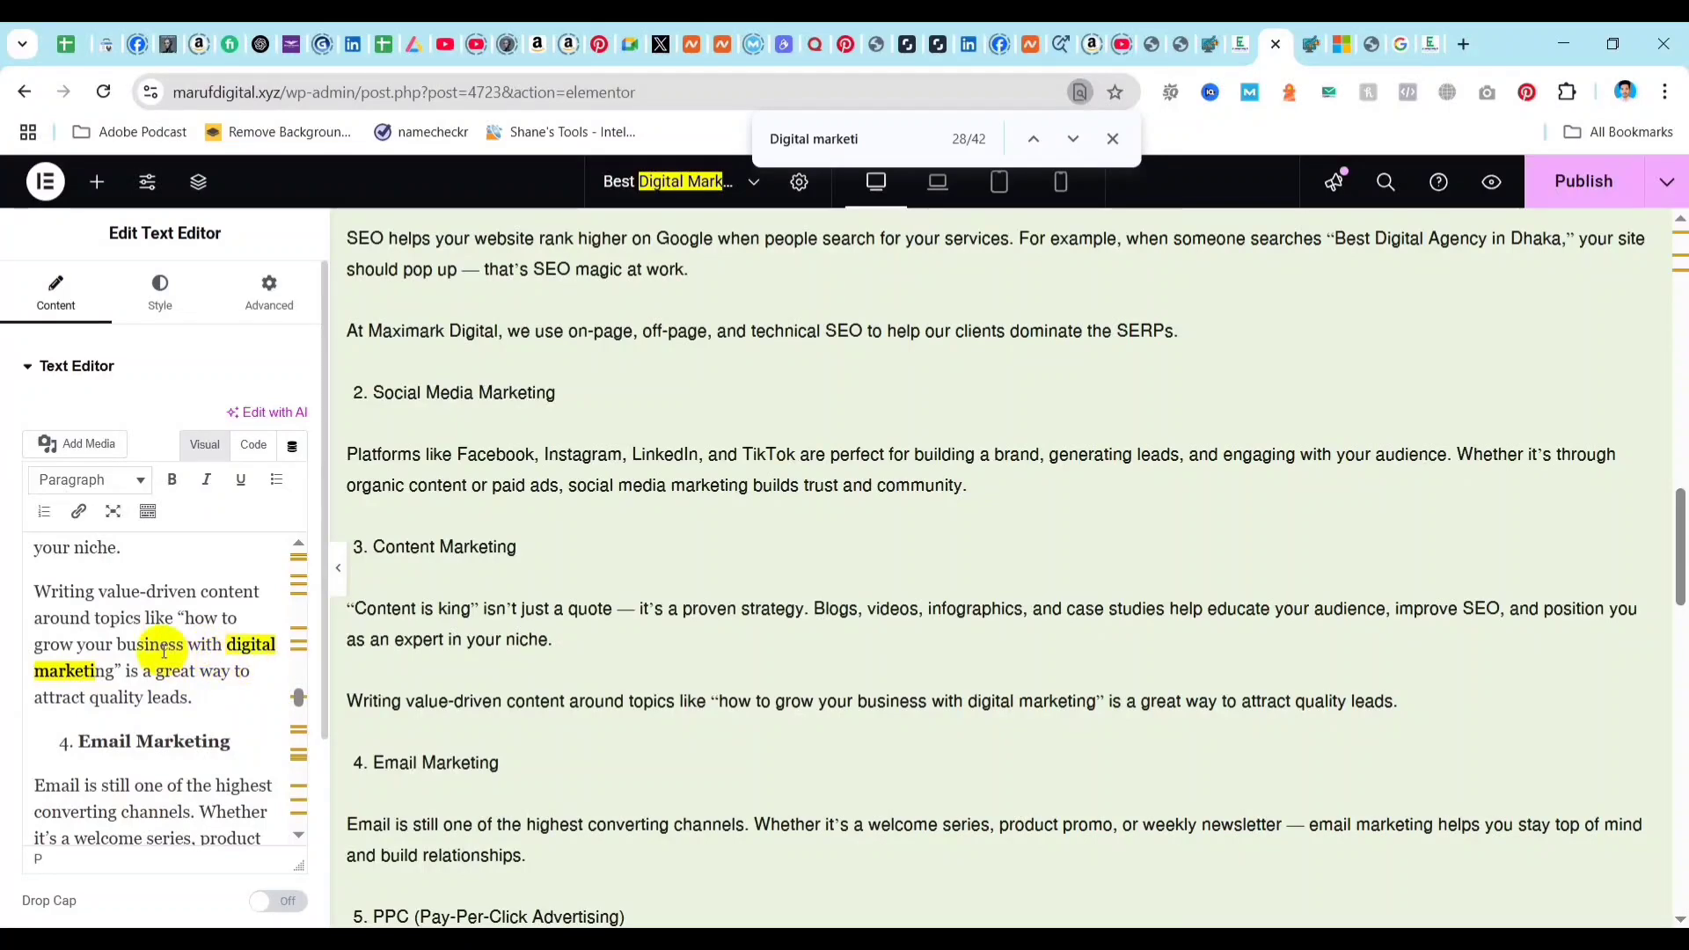
pyautogui.click(126, 680)
pyautogui.press('BackSpace')
pyautogui.press('BackSpace')
pyautogui.press('BackSpace')
pyautogui.press('BackSpace')
pyautogui.press('BackSpace')
pyautogui.press('BackSpace')
pyautogui.press('BackSpace')
pyautogui.press('BackSpace')
pyautogui.press('BackSpace')
pyautogui.press('BackSpace')
pyautogui.press('BackSpace')
pyautogui.press('BackSpace')
pyautogui.press('BackSpace')
pyautogui.press('BackSpace')
pyautogui.press('BackSpace')
pyautogui.press('BackSpace')
pyautogui.press('BackSpace')
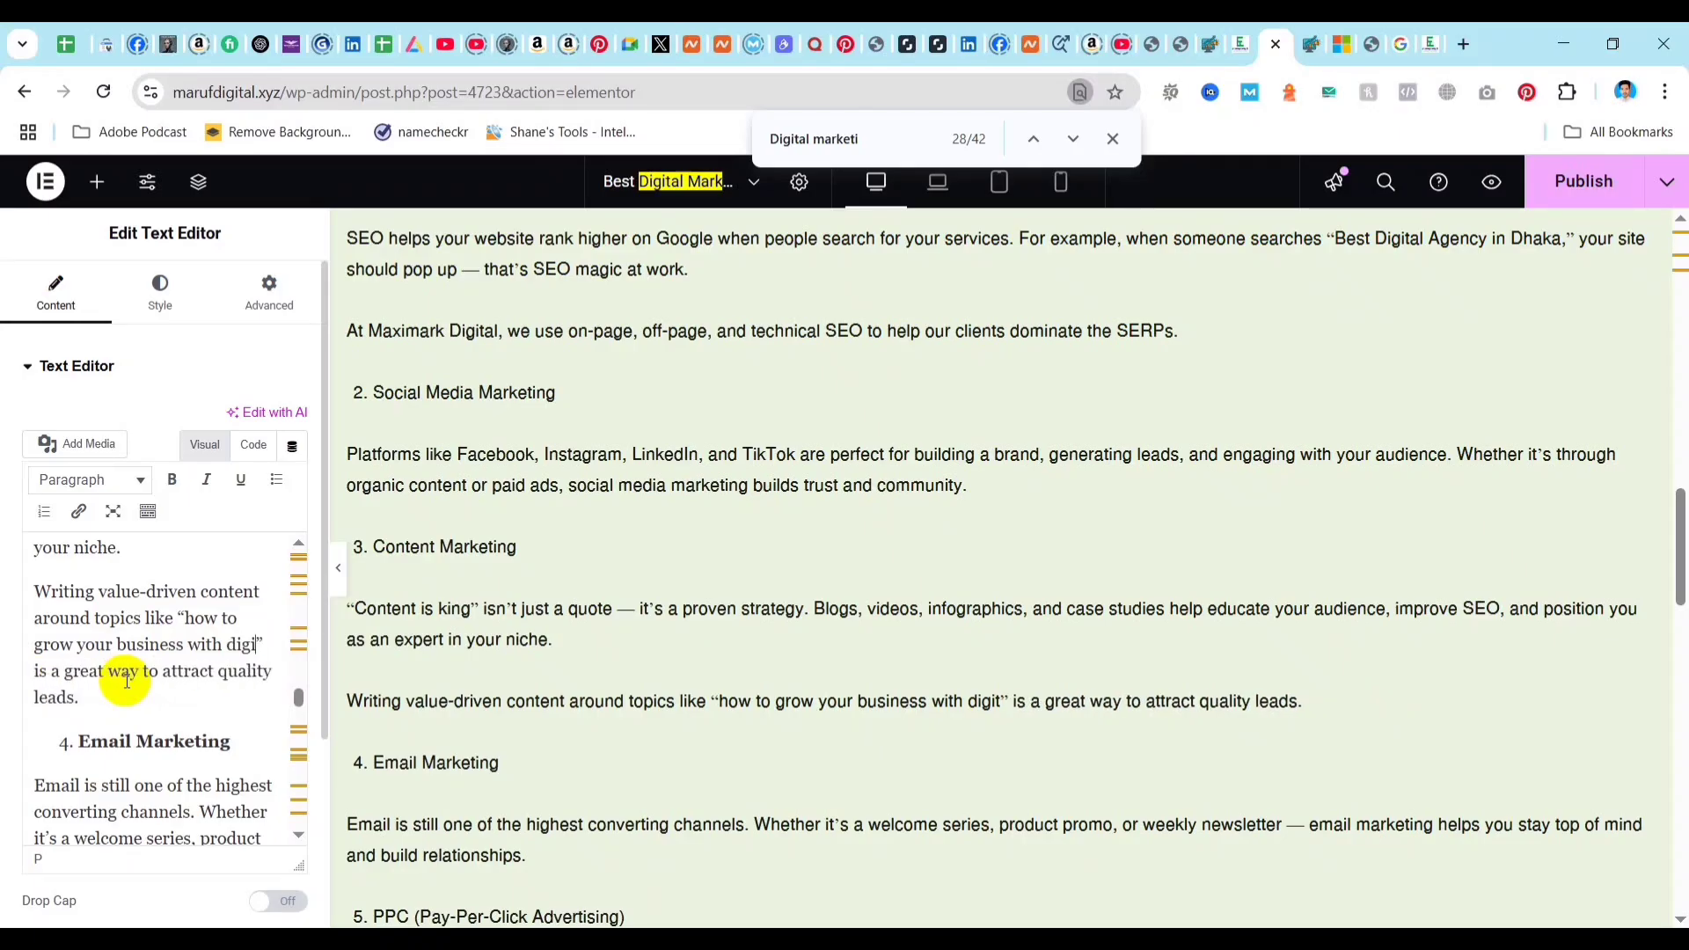
pyautogui.write('i')
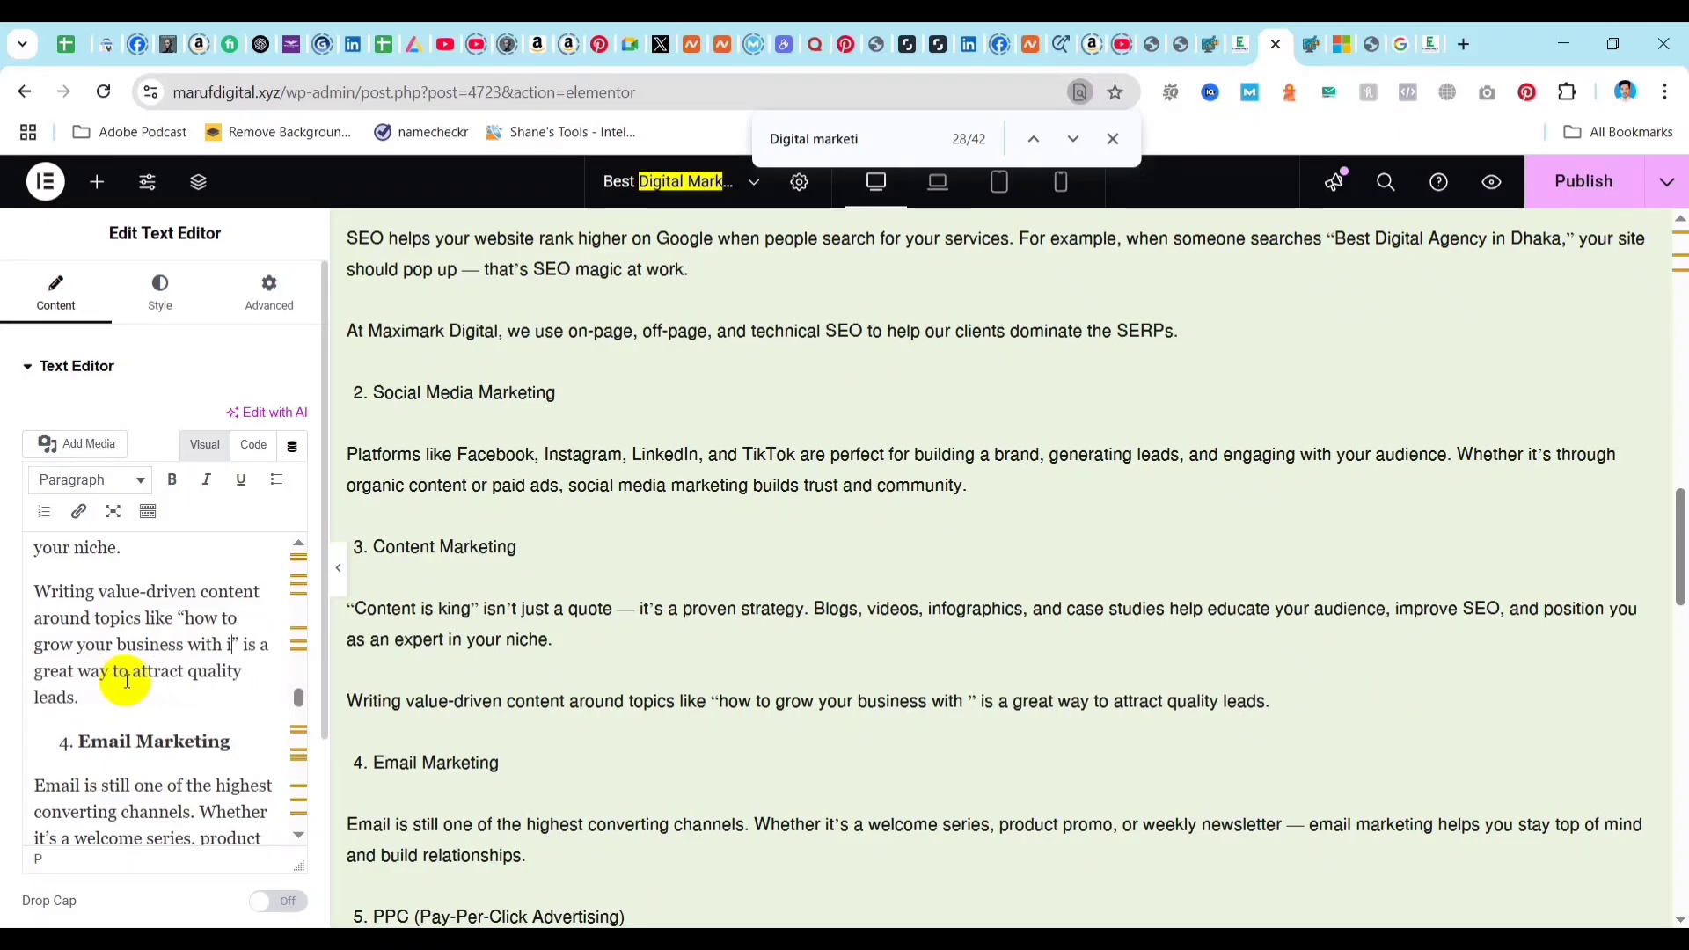
pyautogui.write('t')
# Replace "digital marketing" with "it" in the sentence below the "How Digital Marketing Helps Your Business Grow" heading and save the page.
pyautogui.scroll(-2, 195, 704)
pyautogui.scroll(-6, 189, 699)
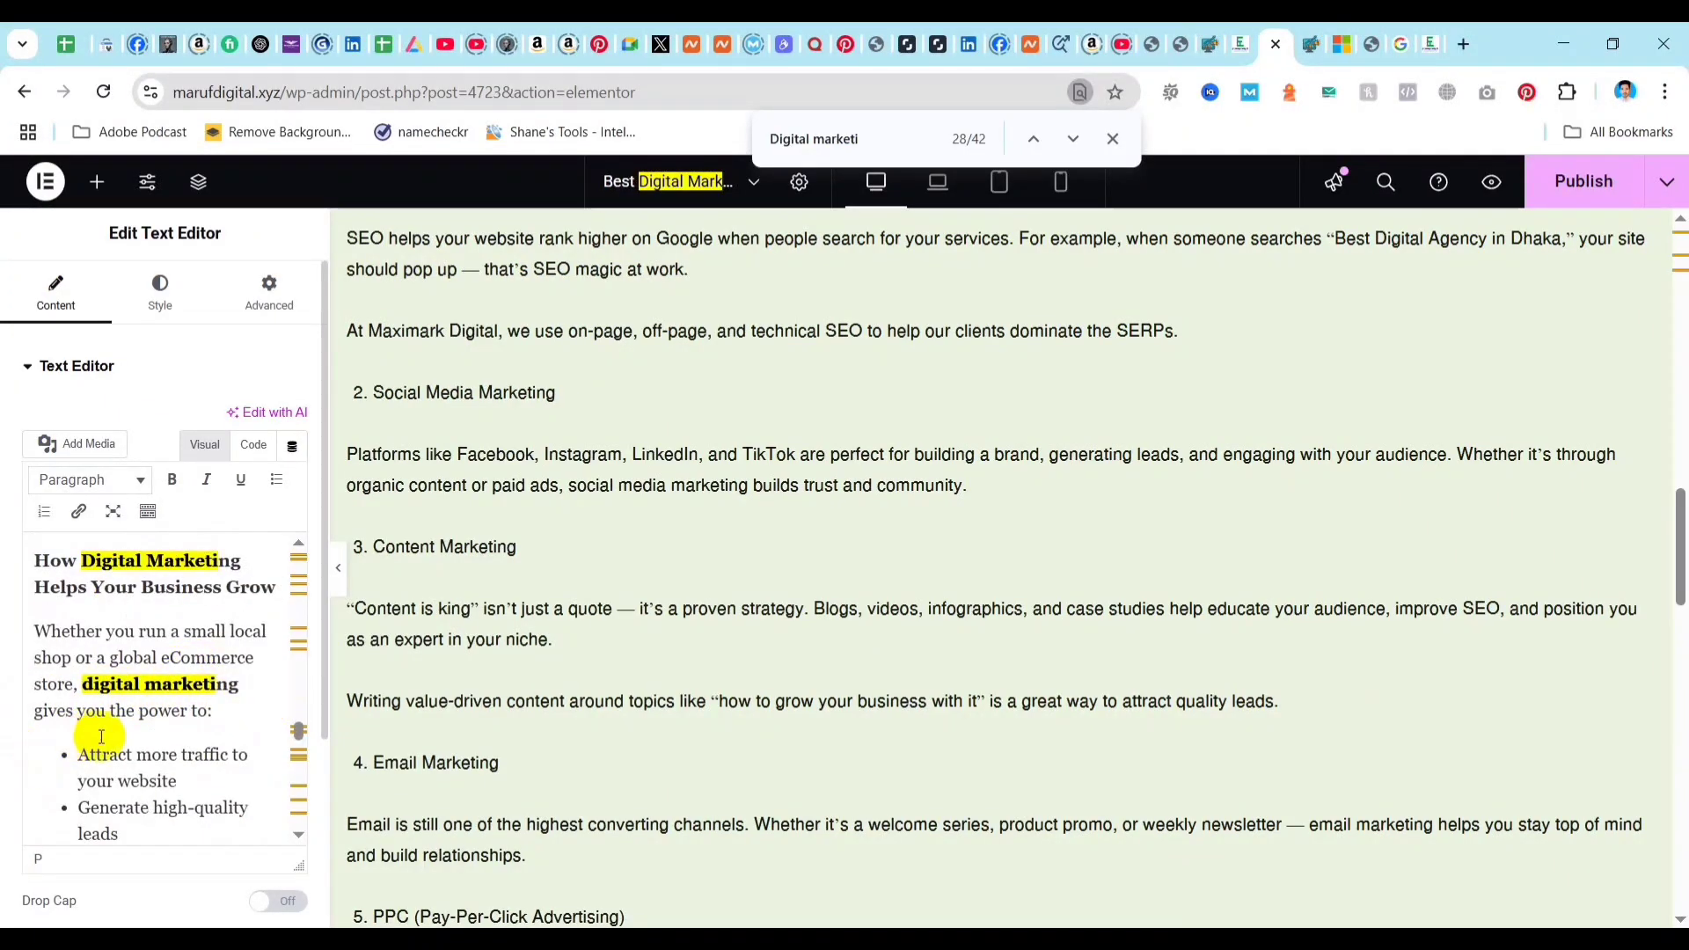
pyautogui.moveTo(240, 687); pyautogui.dragTo(88, 695)
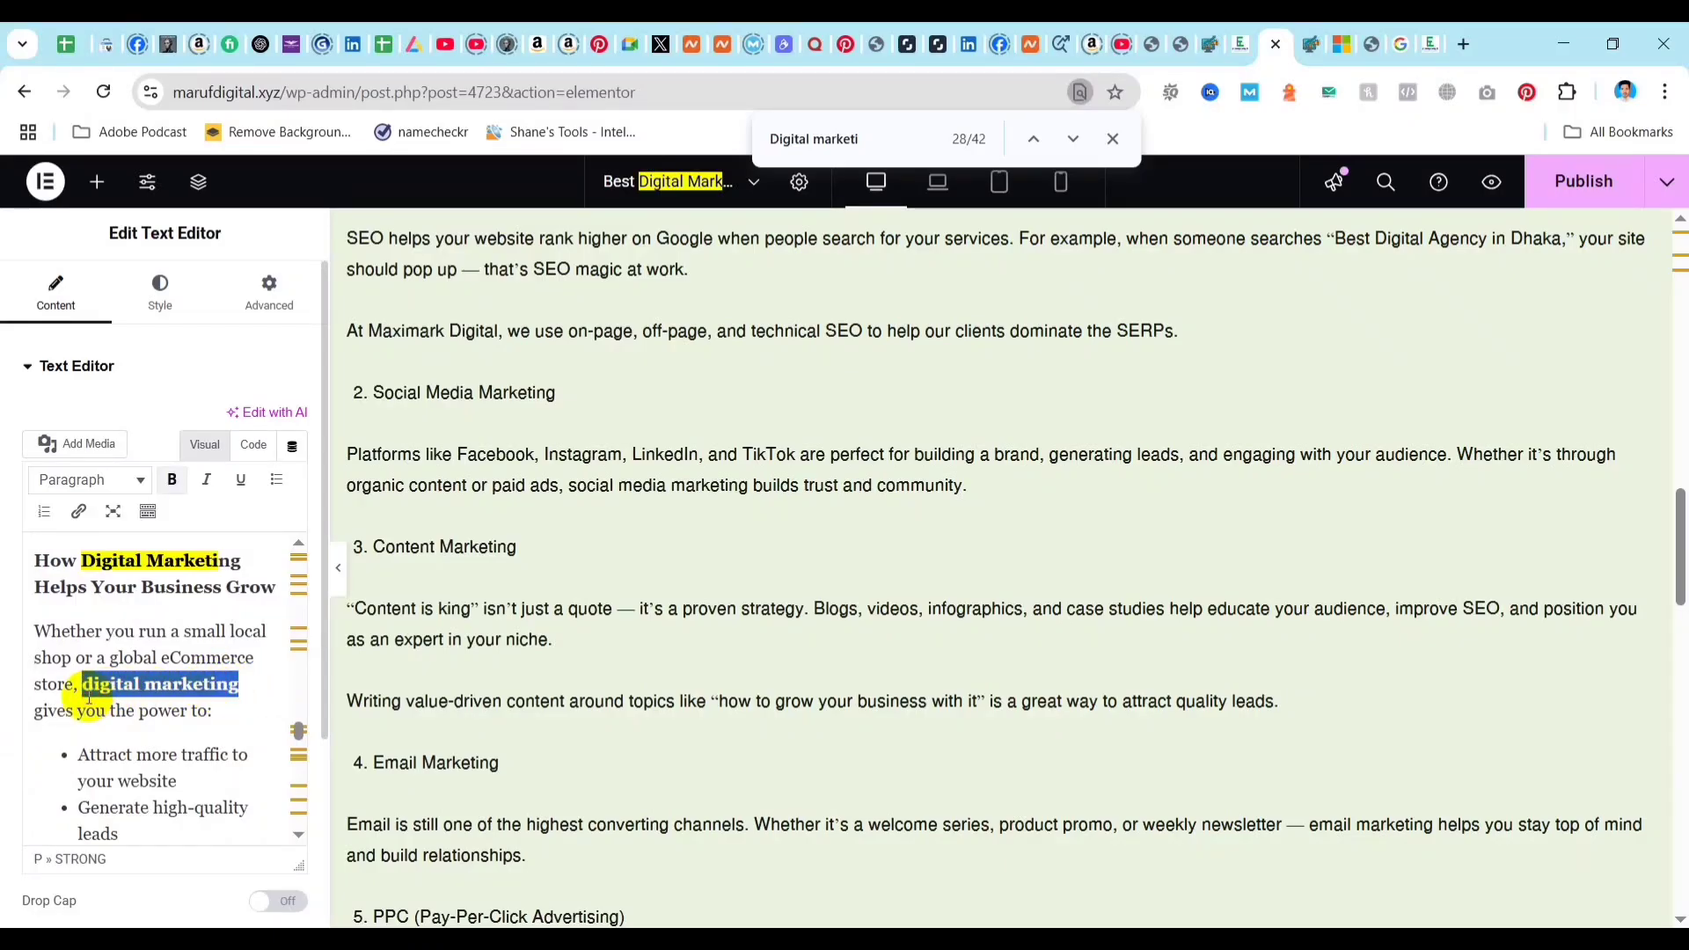
pyautogui.write('it')
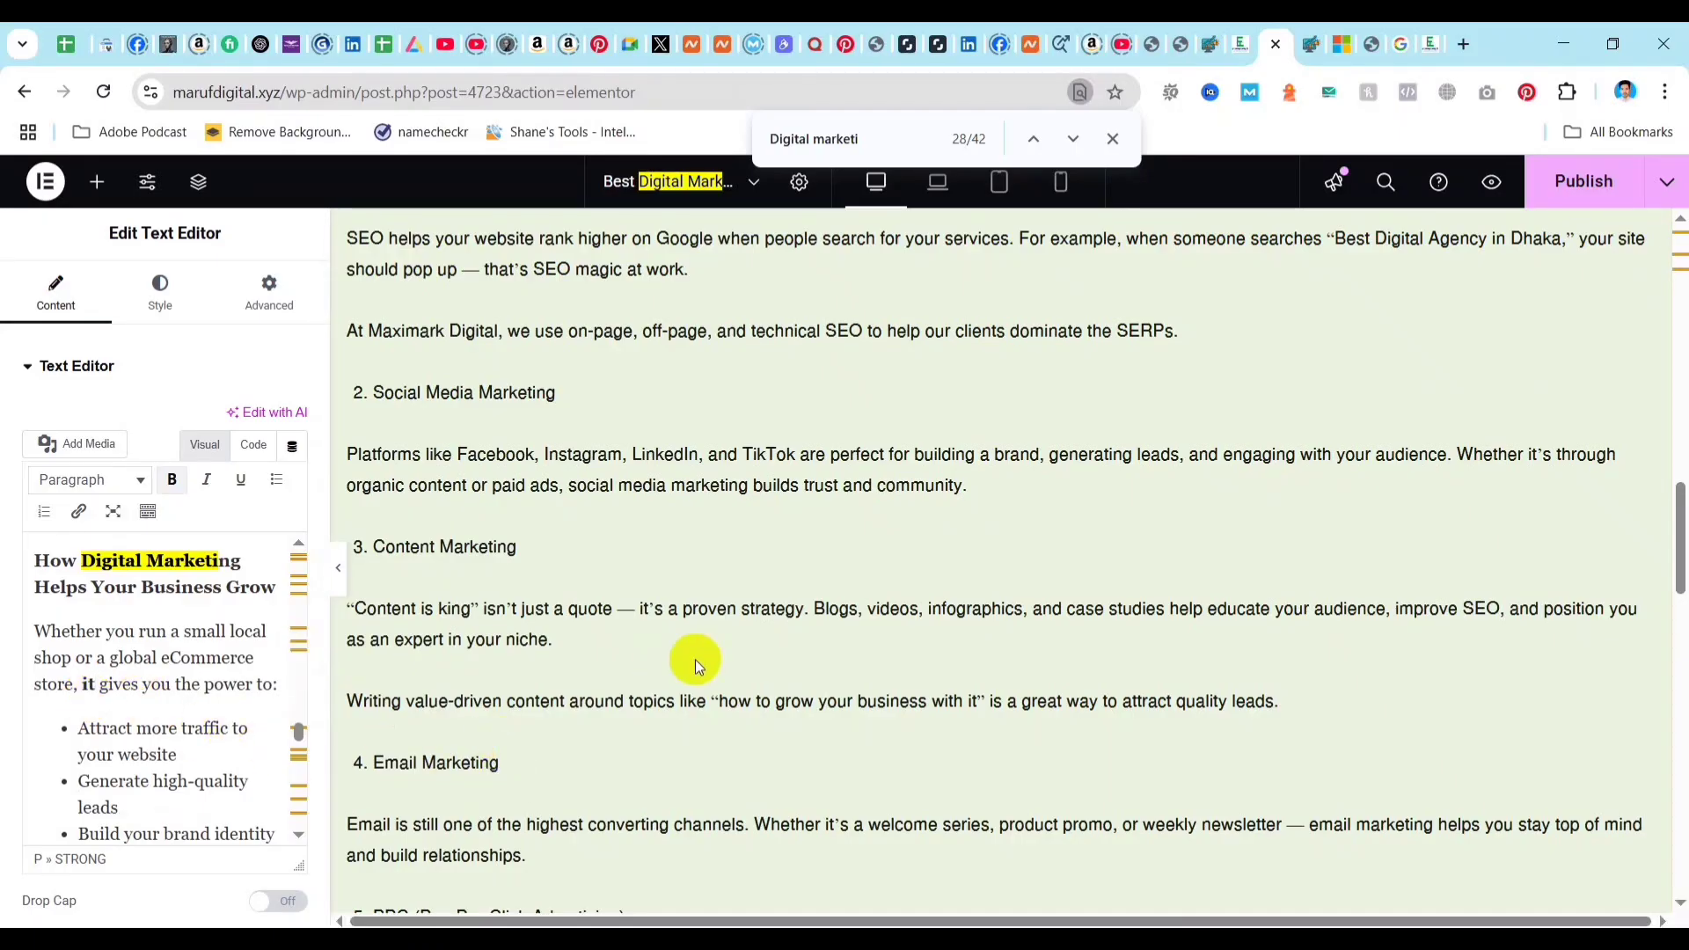
pyautogui.hotkey('ctrl', 's')
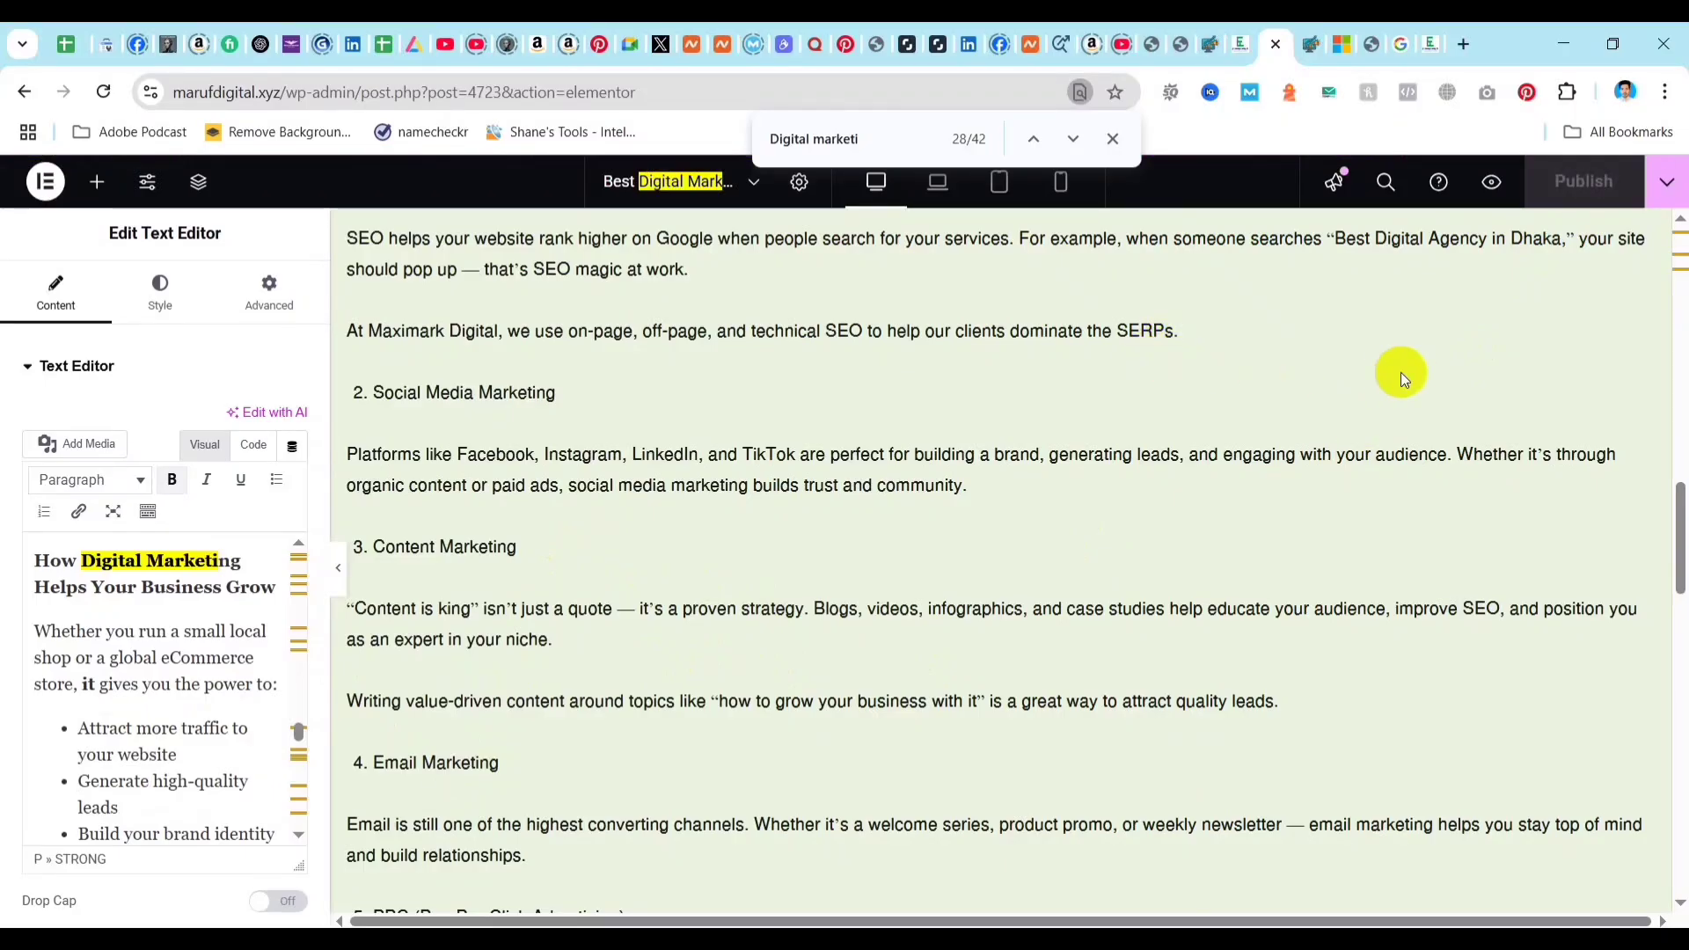
# Reload the post in the WordPress editor and review Rank Math's Additional checks for keyword density and external, DoFollow and internal links.
pyautogui.click(1310, 44)
pyautogui.click(103, 91)
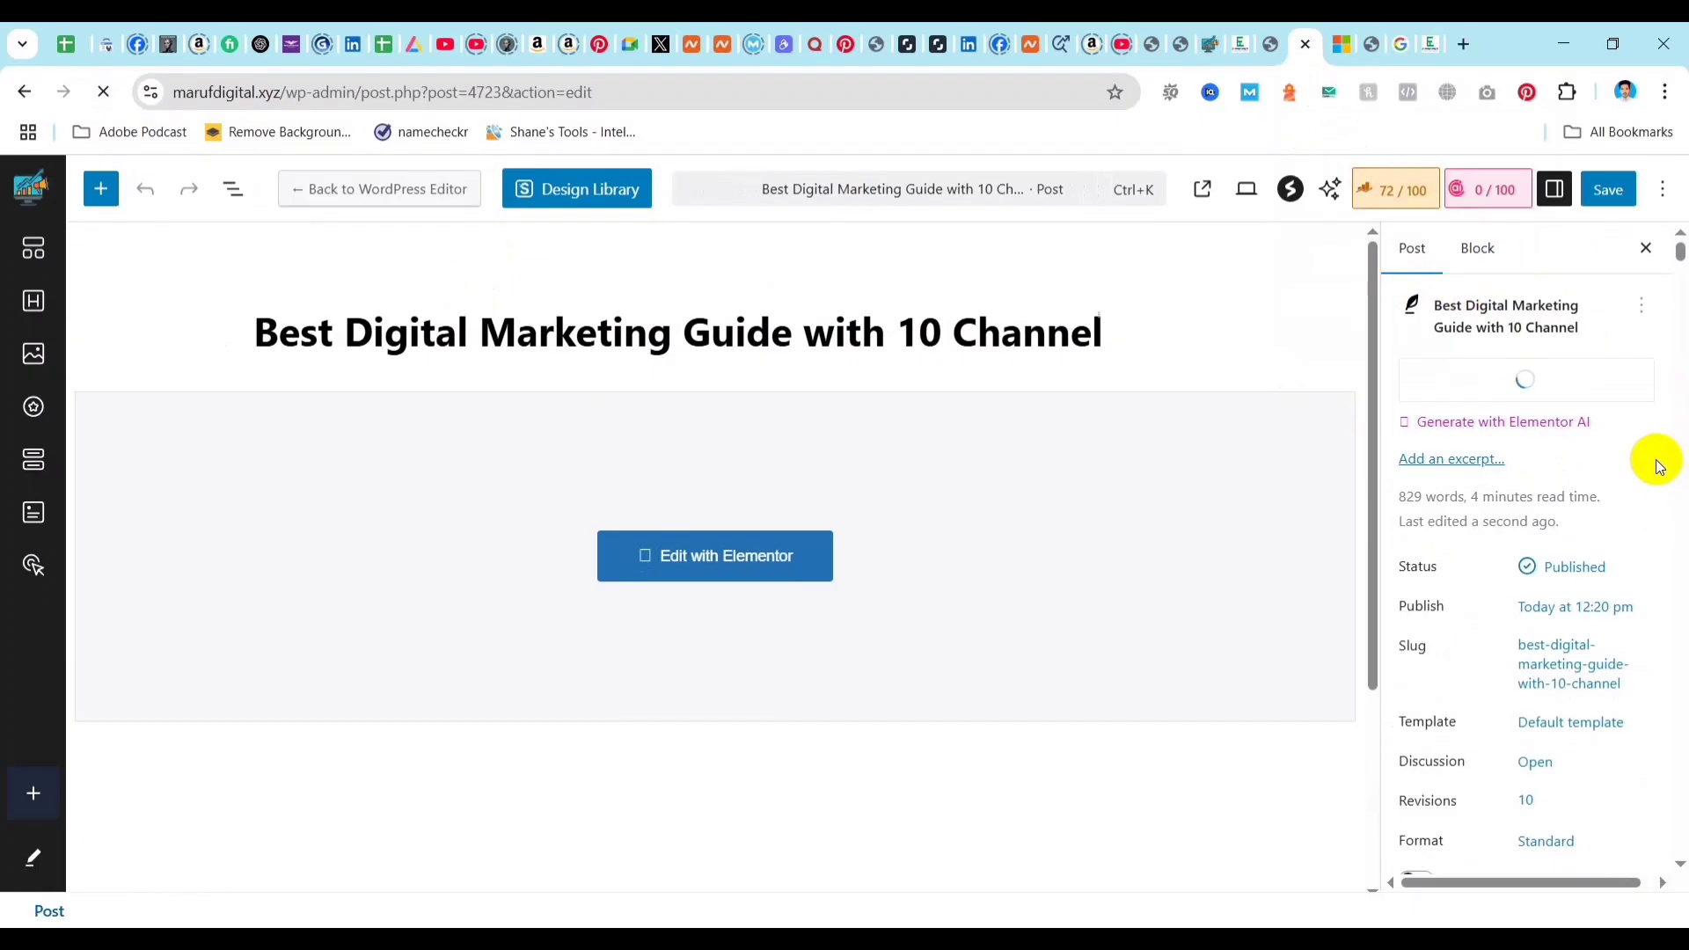
pyautogui.scroll(-1, 1563, 570)
pyautogui.scroll(-6, 1559, 598)
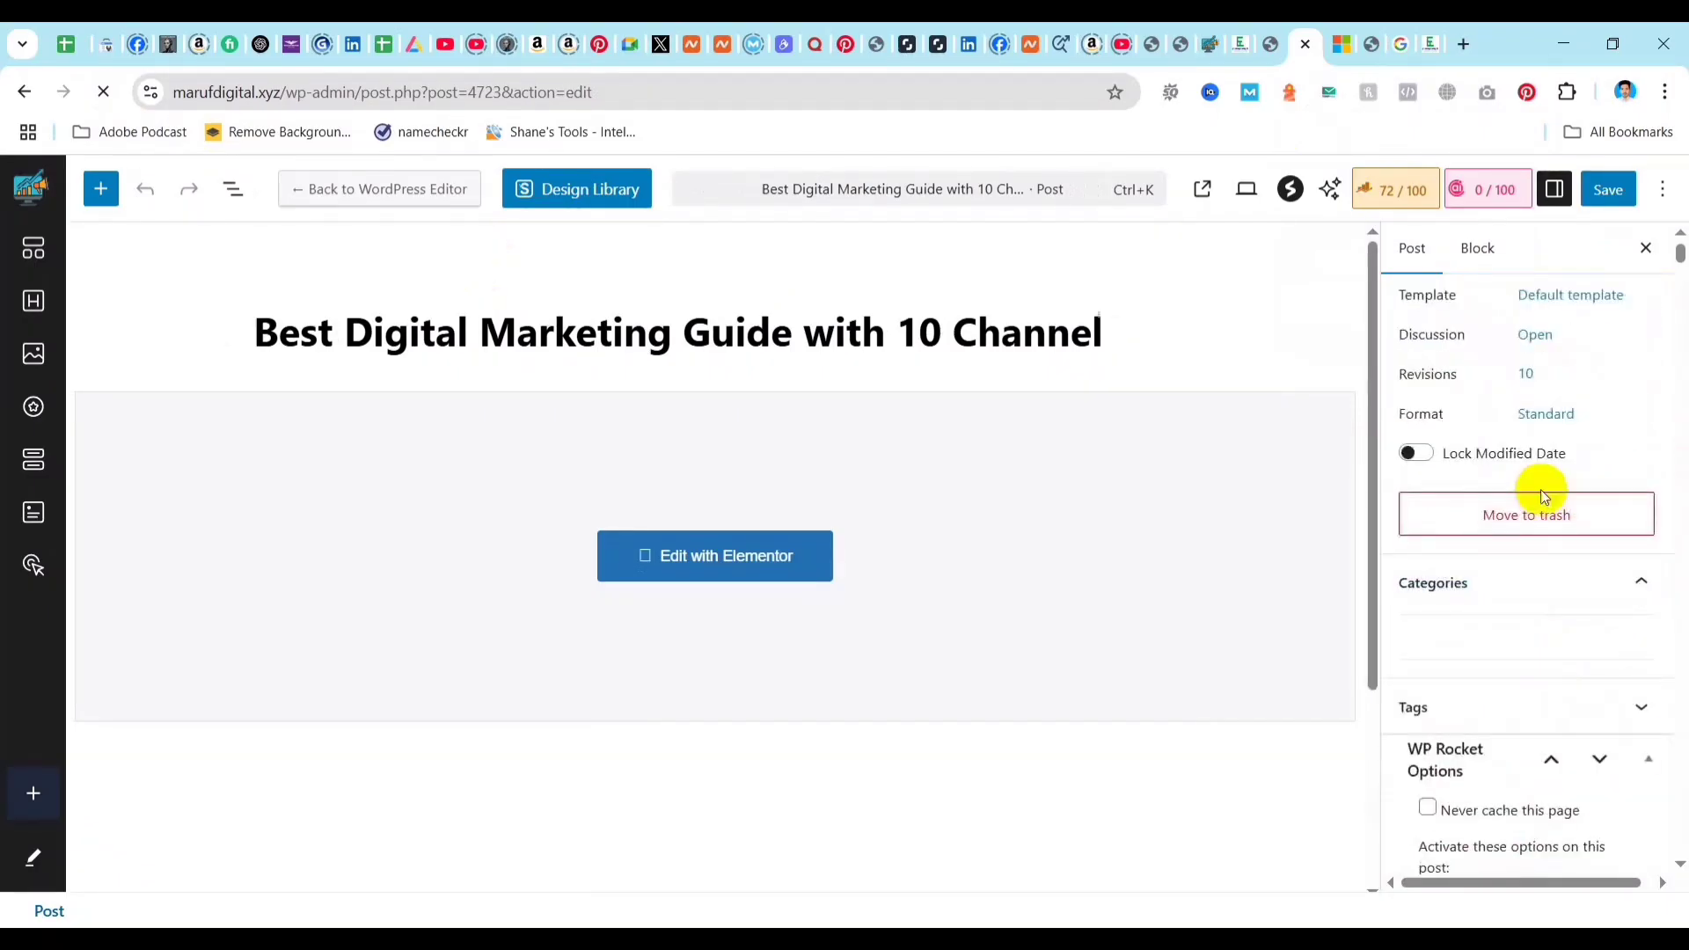
pyautogui.click(1396, 189)
pyautogui.scroll(-5, 1574, 510)
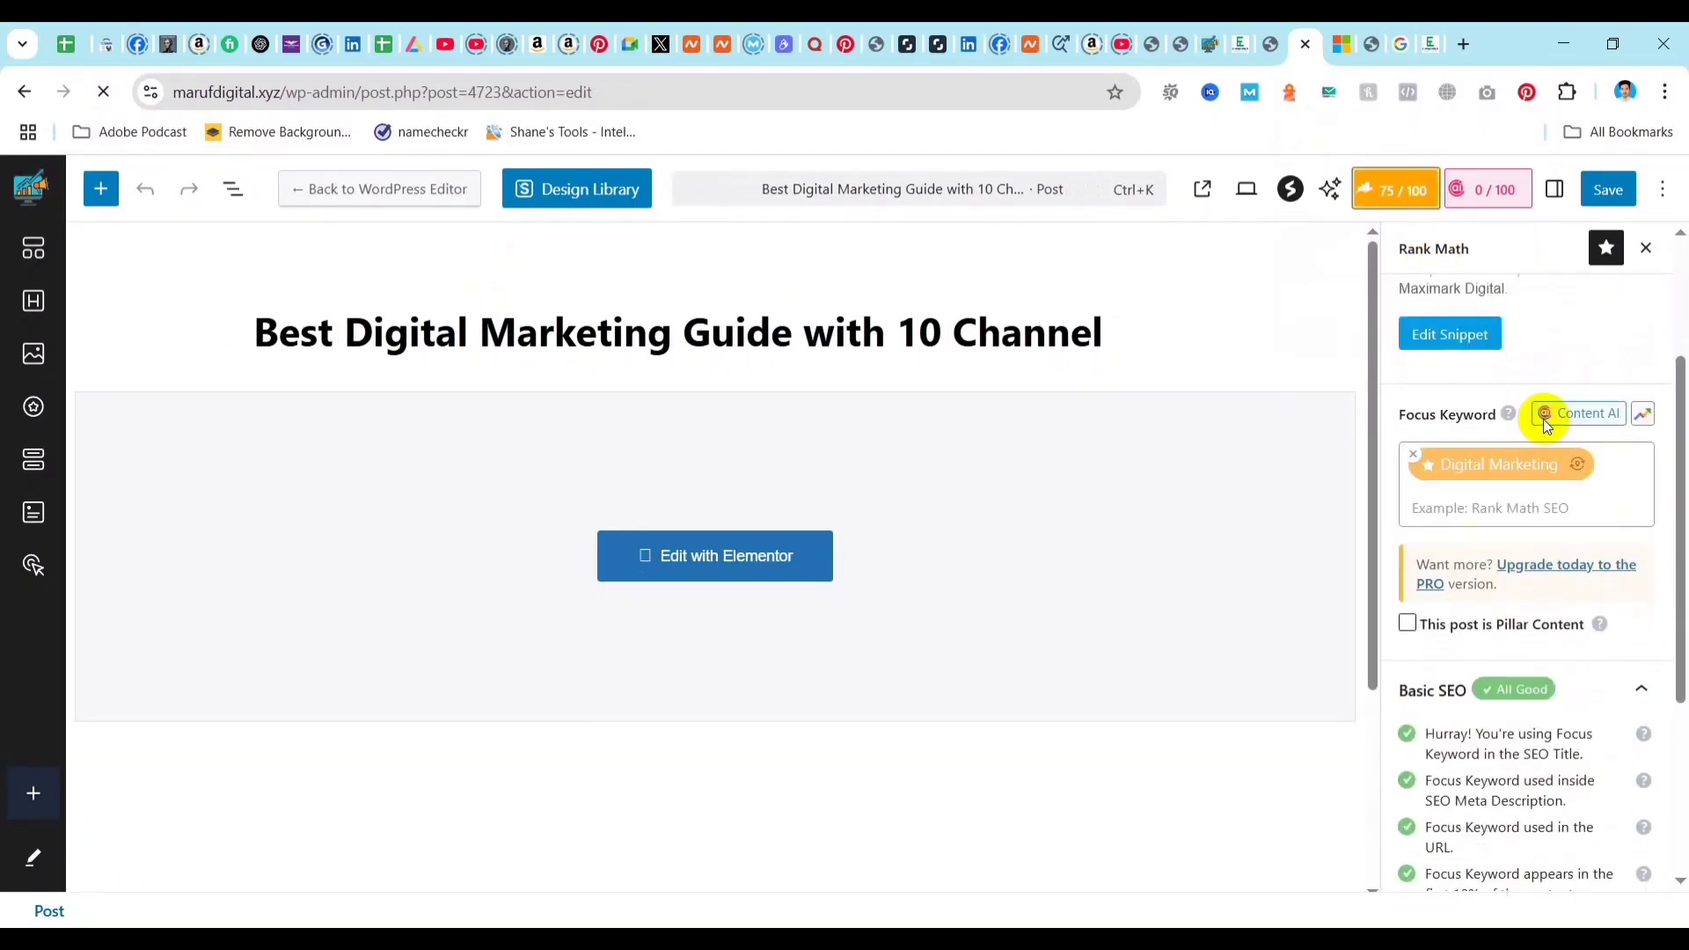
pyautogui.scroll(-1, 1519, 525)
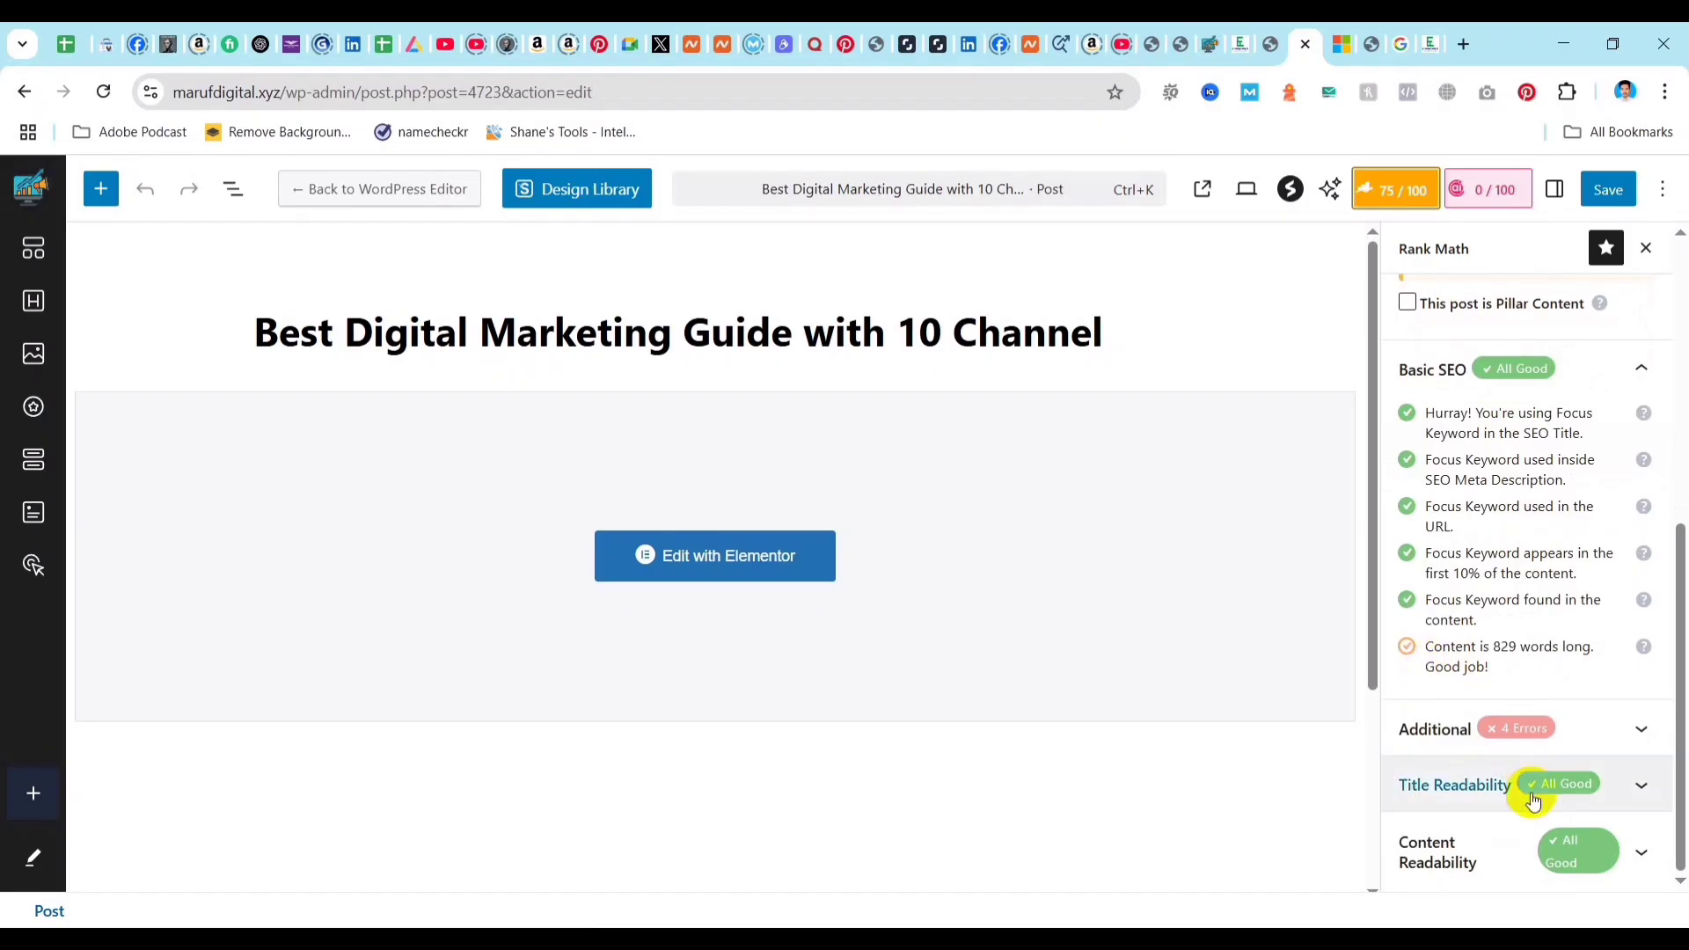
pyautogui.click(1569, 737)
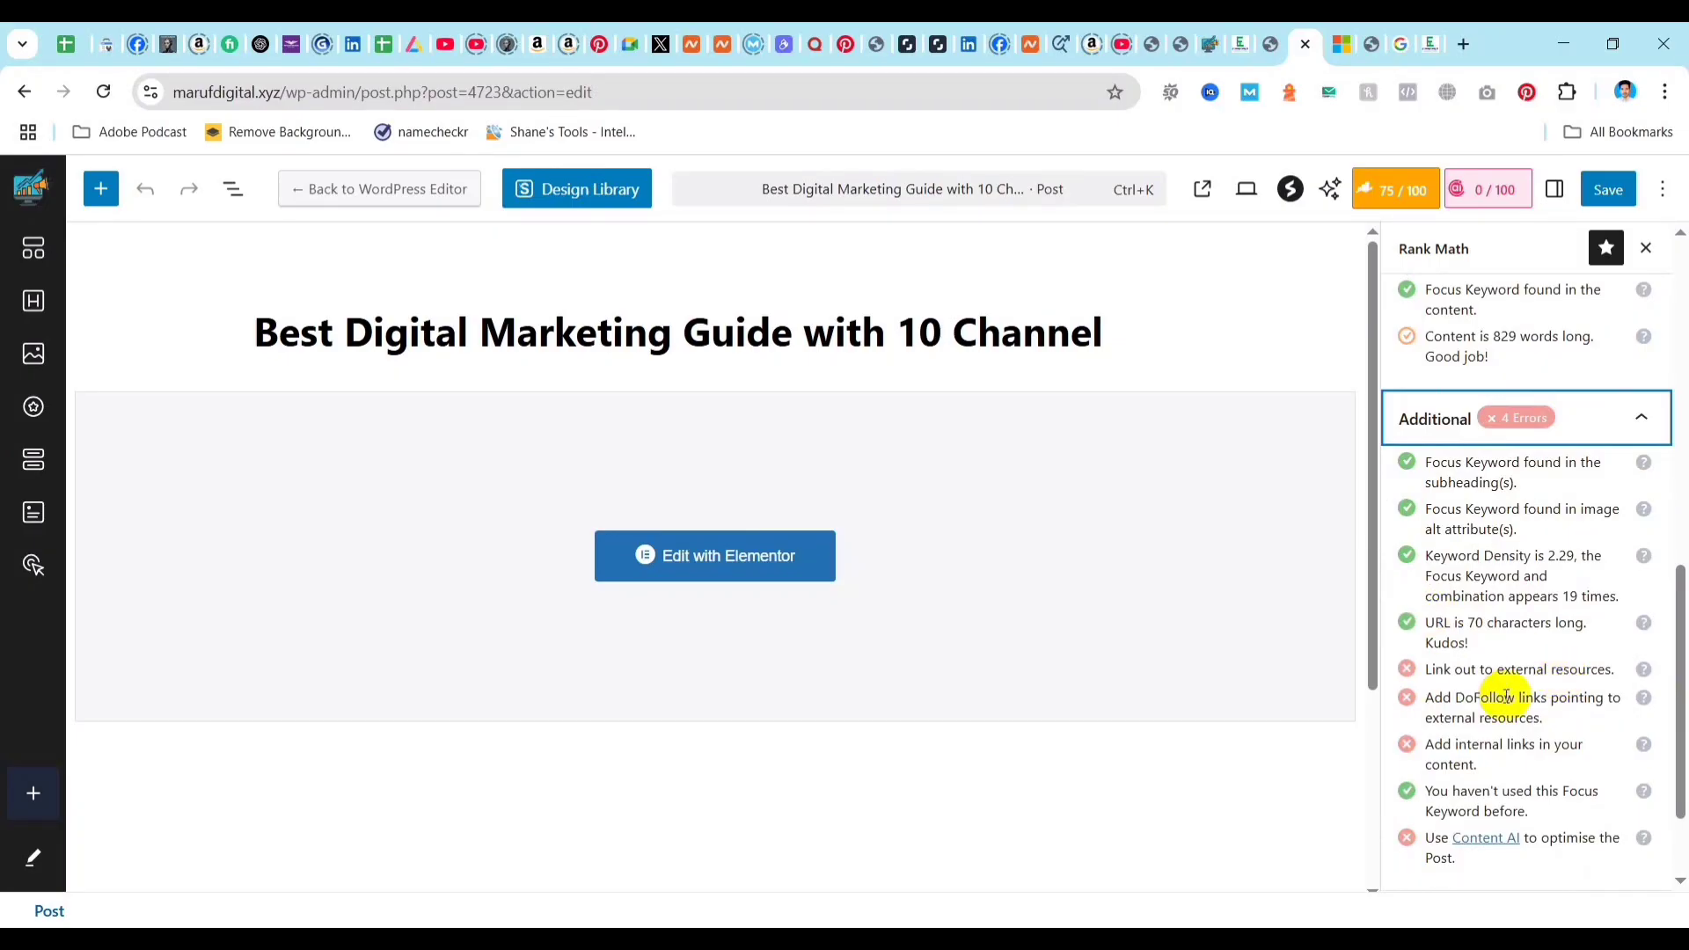
pyautogui.moveTo(1427, 702); pyautogui.dragTo(1623, 711)
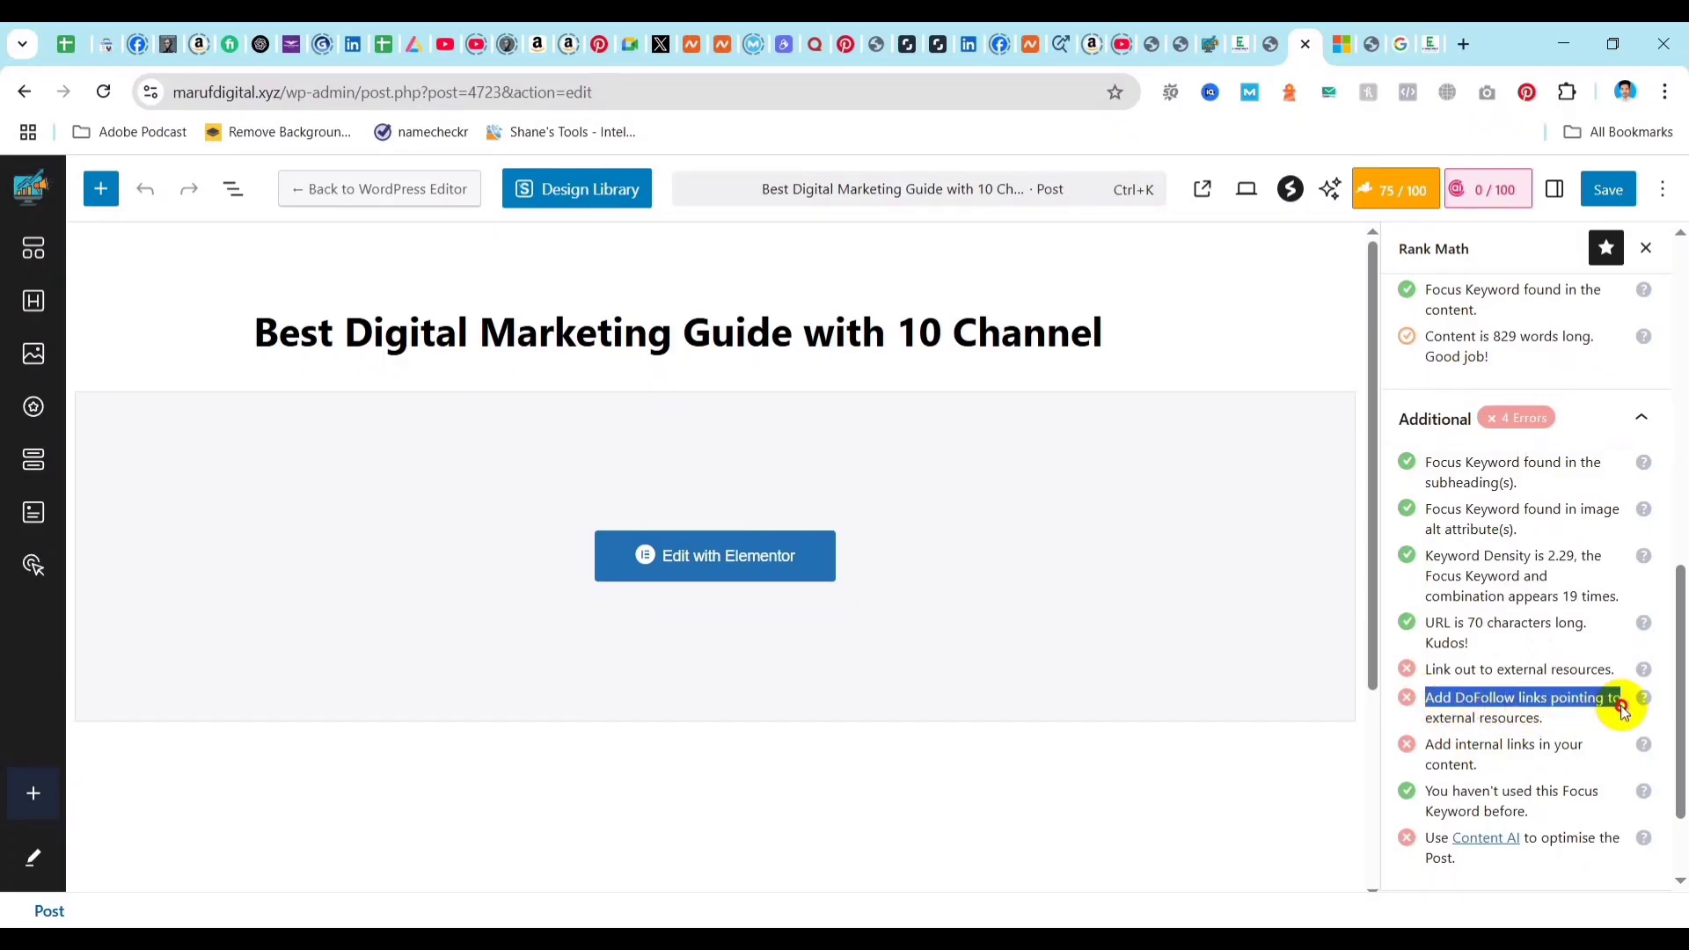
pyautogui.click(1446, 723)
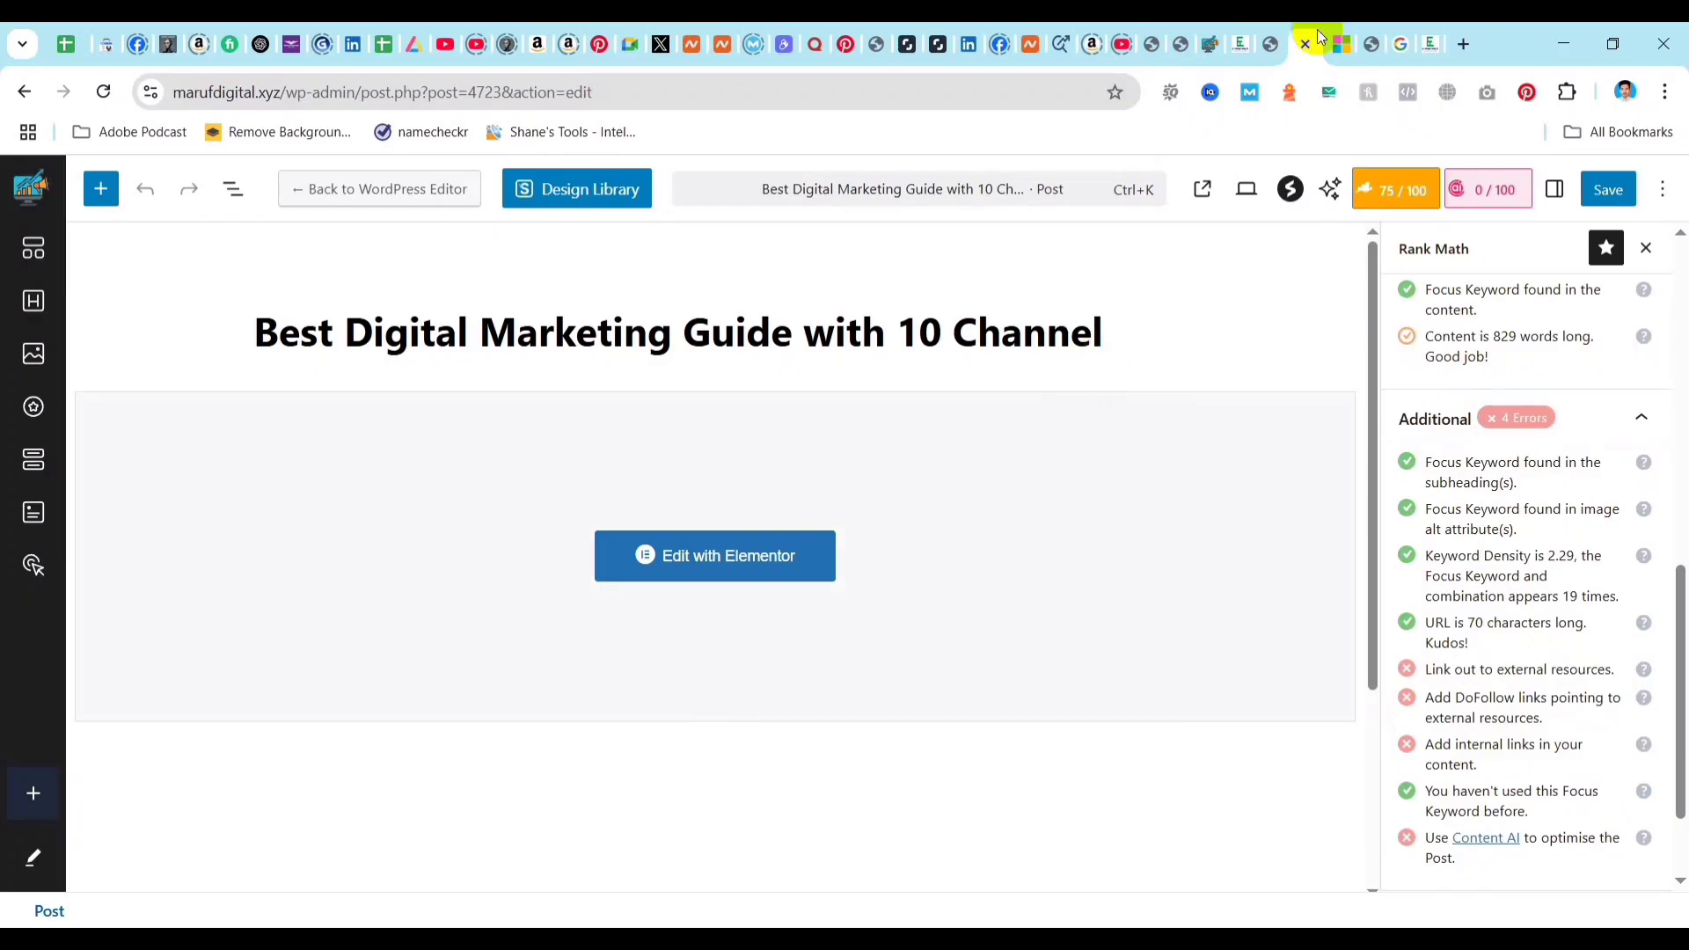
# Return to the post in Elementor and look through its text from the growth section to the end for a place to link out.
pyautogui.click(1274, 45)
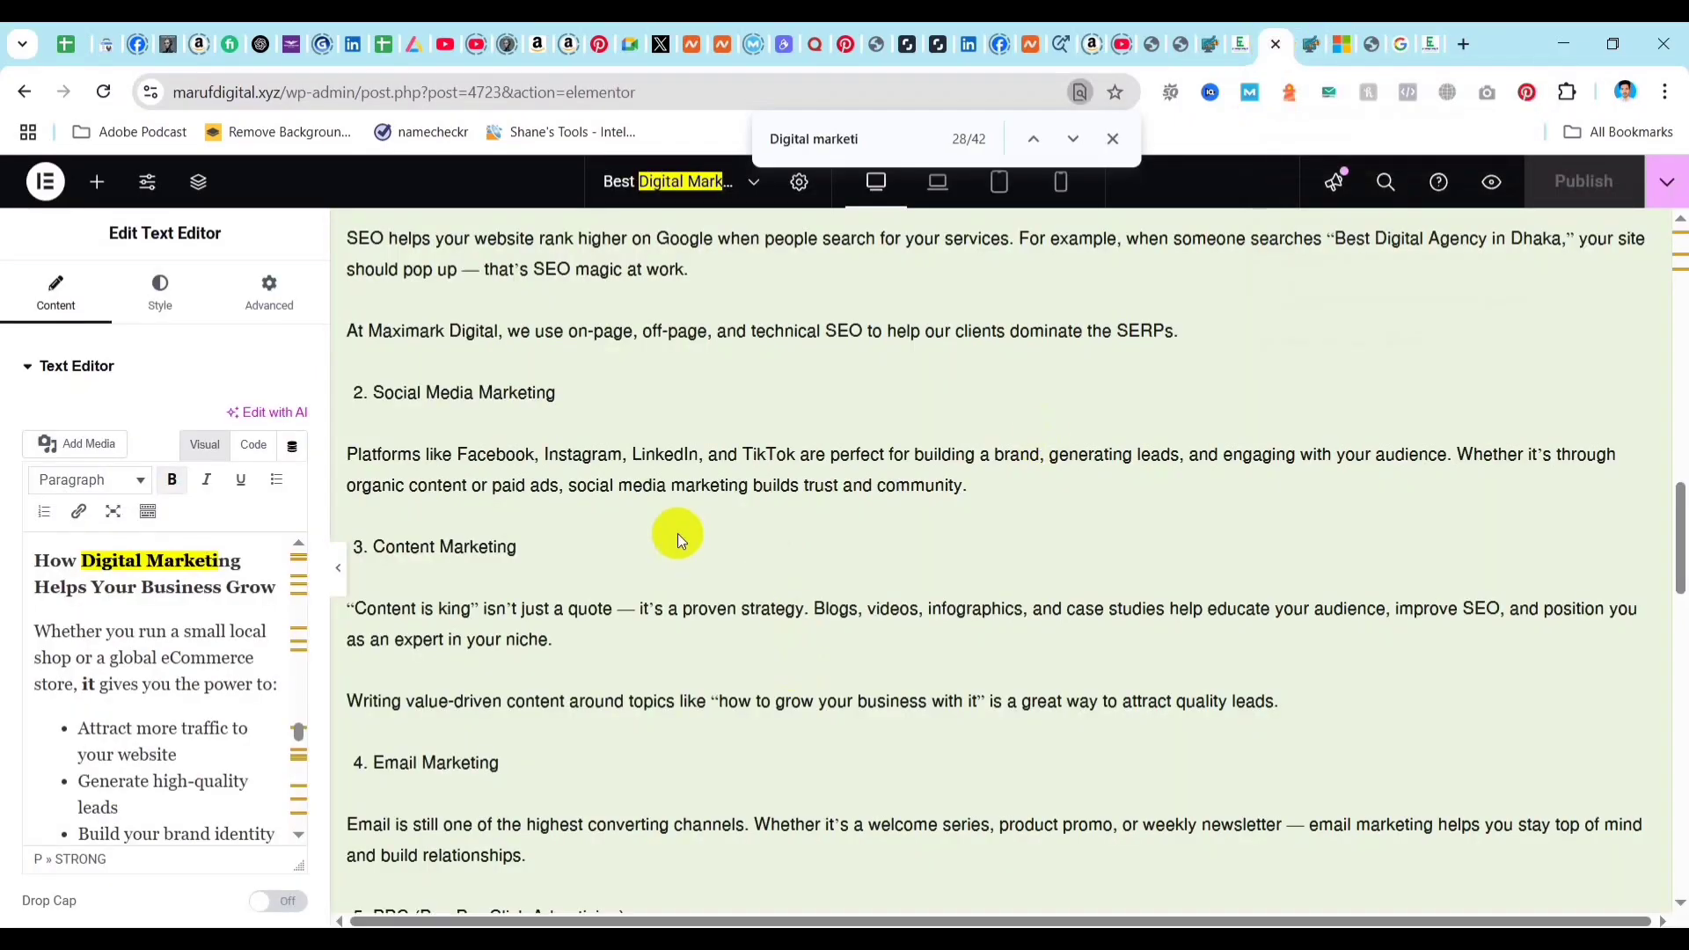
pyautogui.scroll(-3, 164, 739)
pyautogui.scroll(-5, 163, 738)
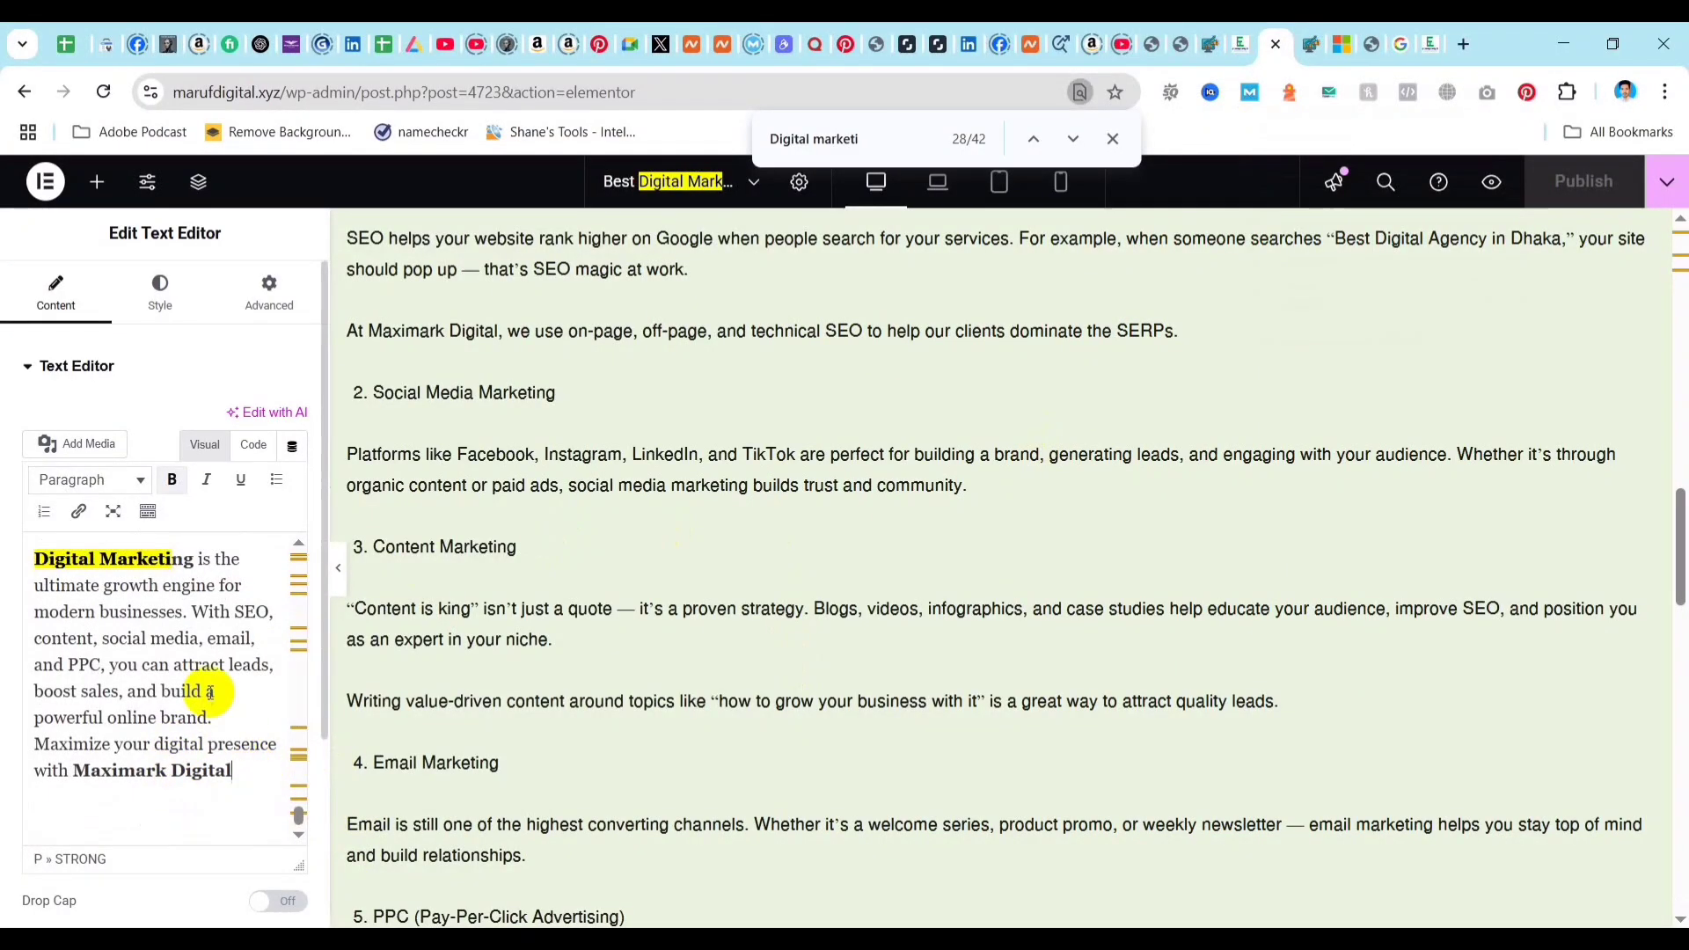
pyautogui.scroll(-10, 207, 690)
pyautogui.scroll(10, 130, 739)
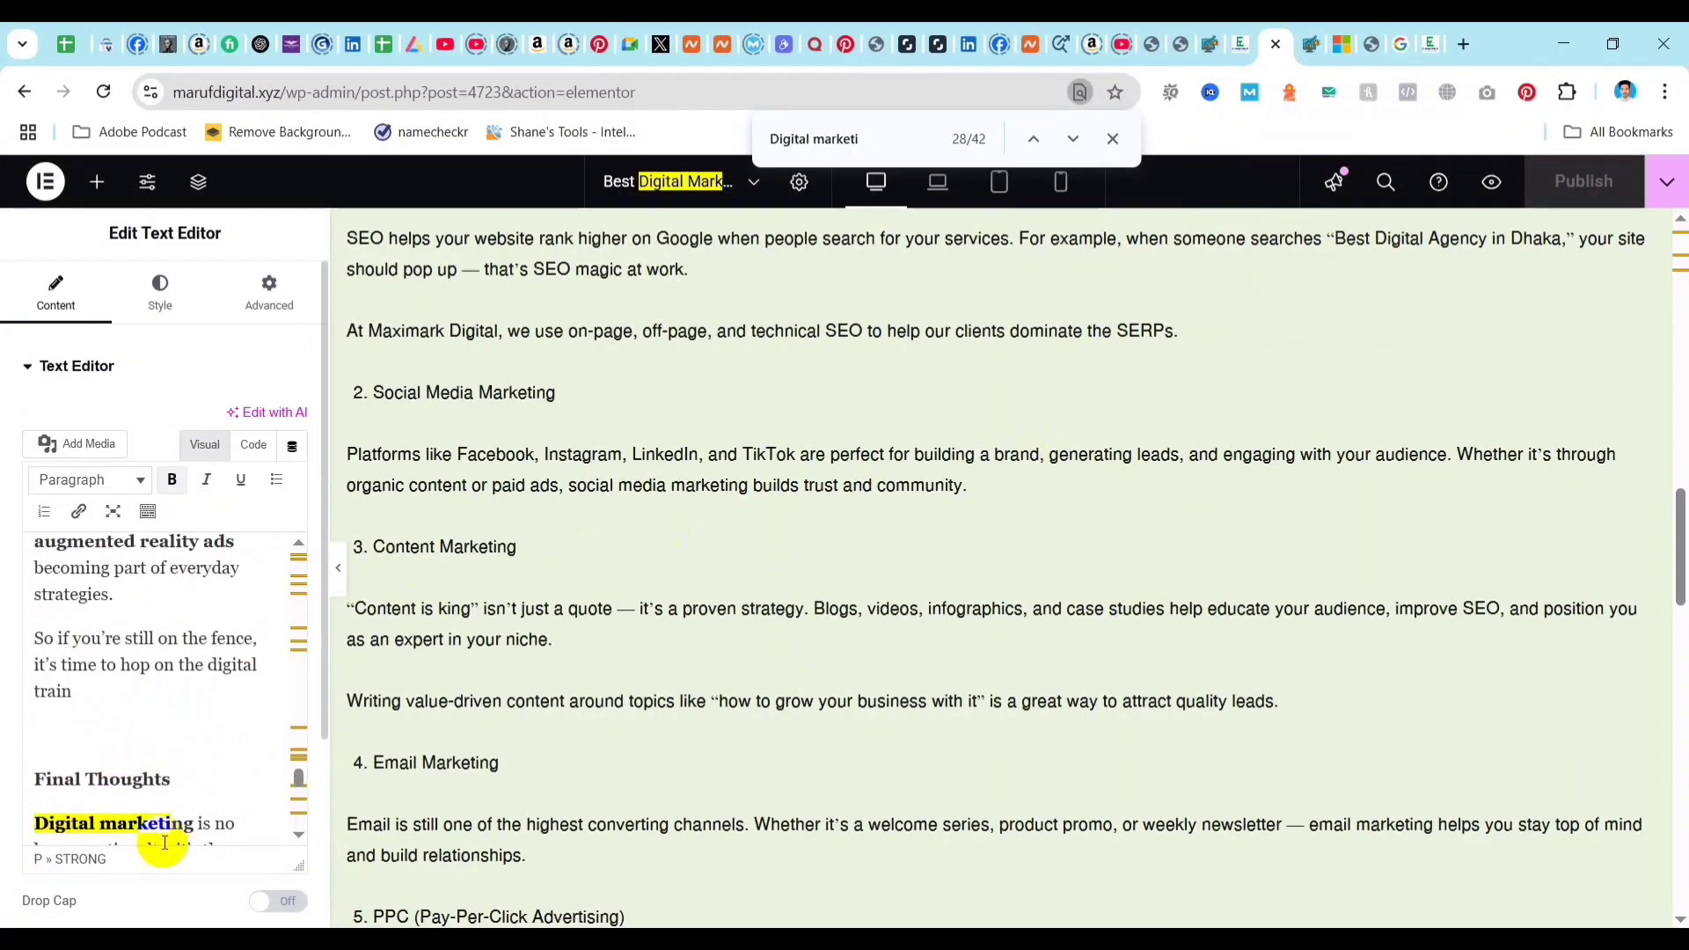
pyautogui.scroll(-10, 130, 695)
pyautogui.scroll(3, 132, 699)
pyautogui.scroll(-3, 151, 717)
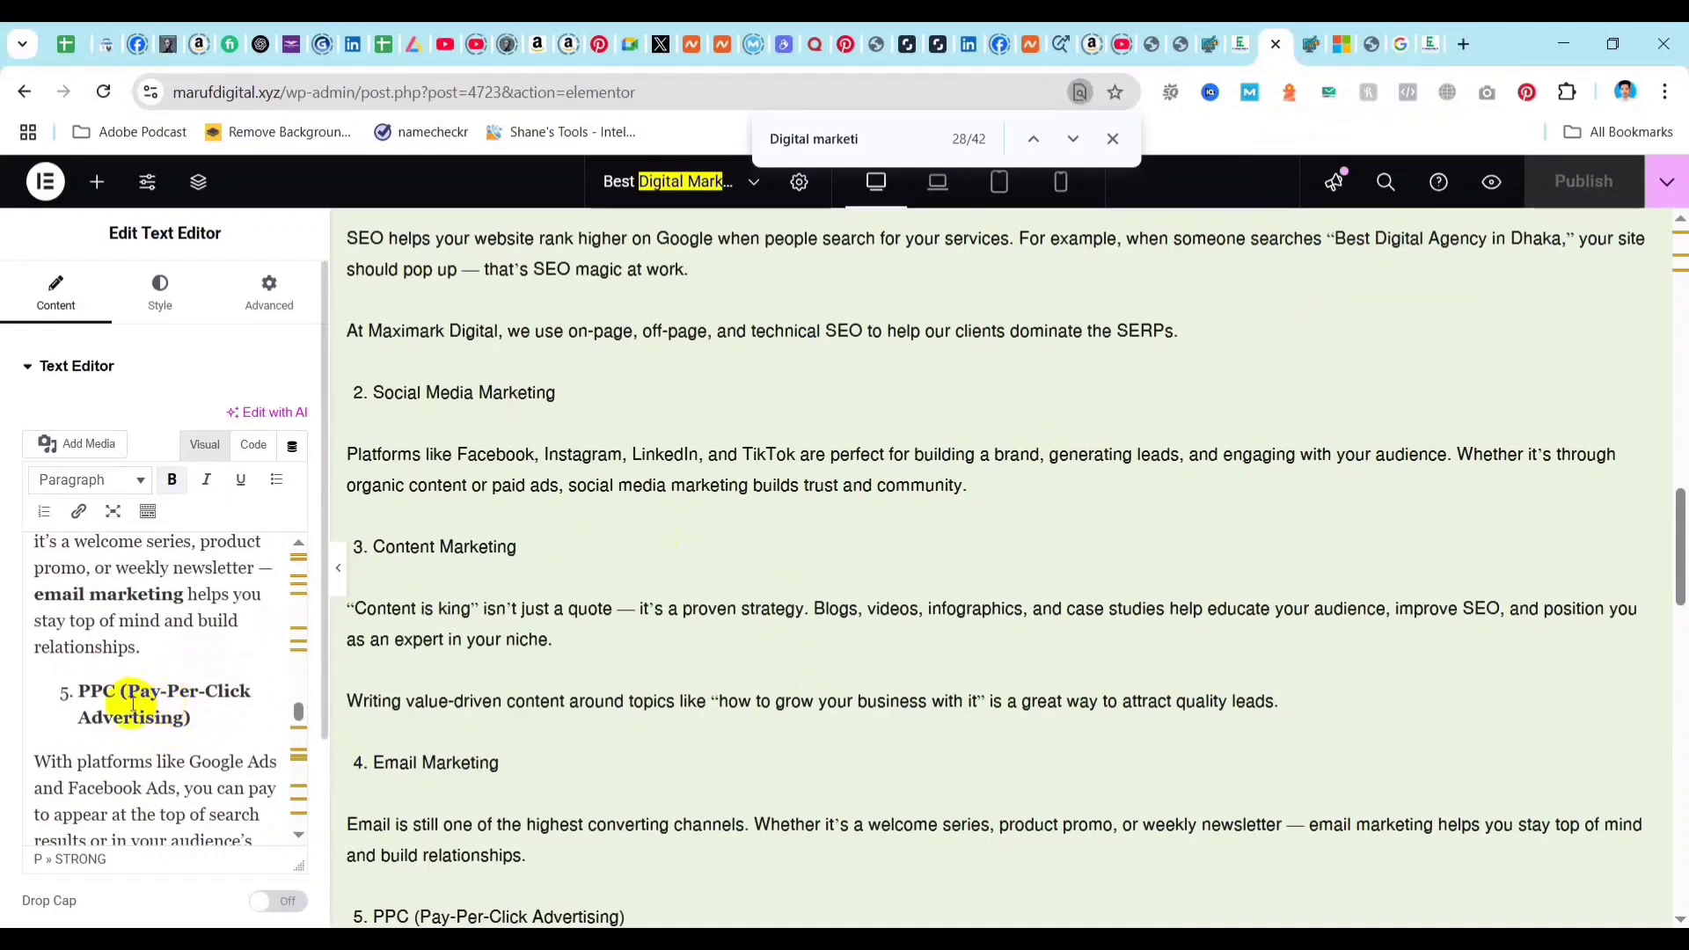
pyautogui.tripleClick(191, 718)
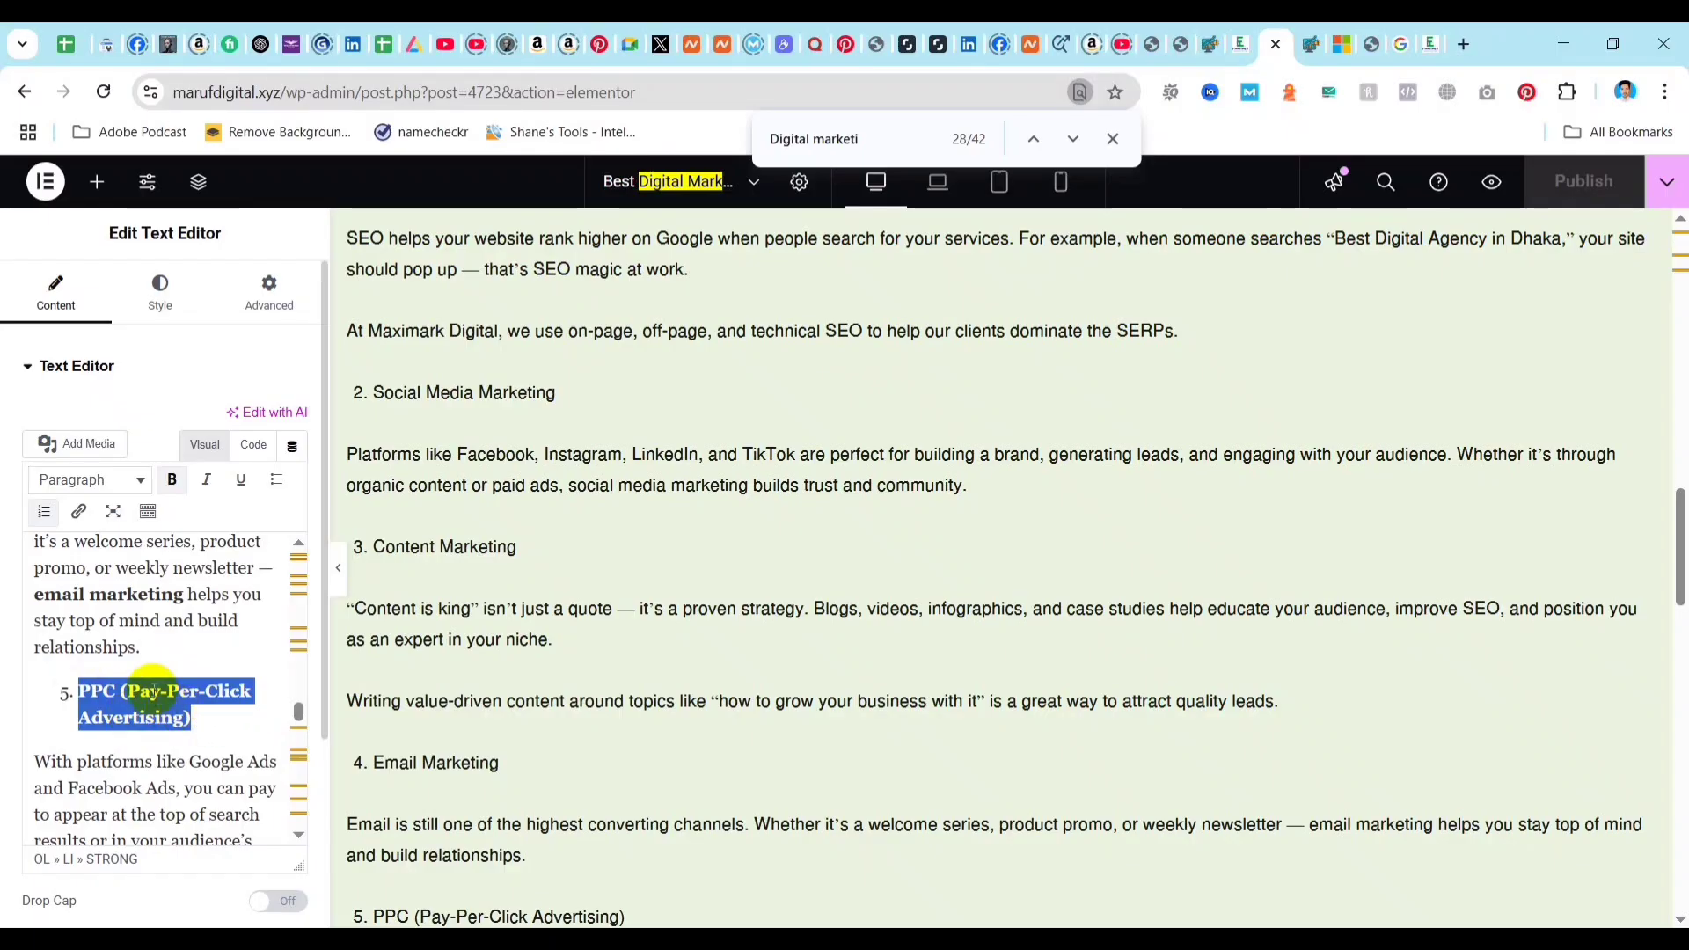
pyautogui.scroll(-10, 189, 757)
pyautogui.click(116, 717)
pyautogui.scroll(-5, 158, 739)
# Add the sentence "If you want to enroll a paid digital marketing course, Please click here." below the final TL;DR paragraph.
pyautogui.click(229, 811)
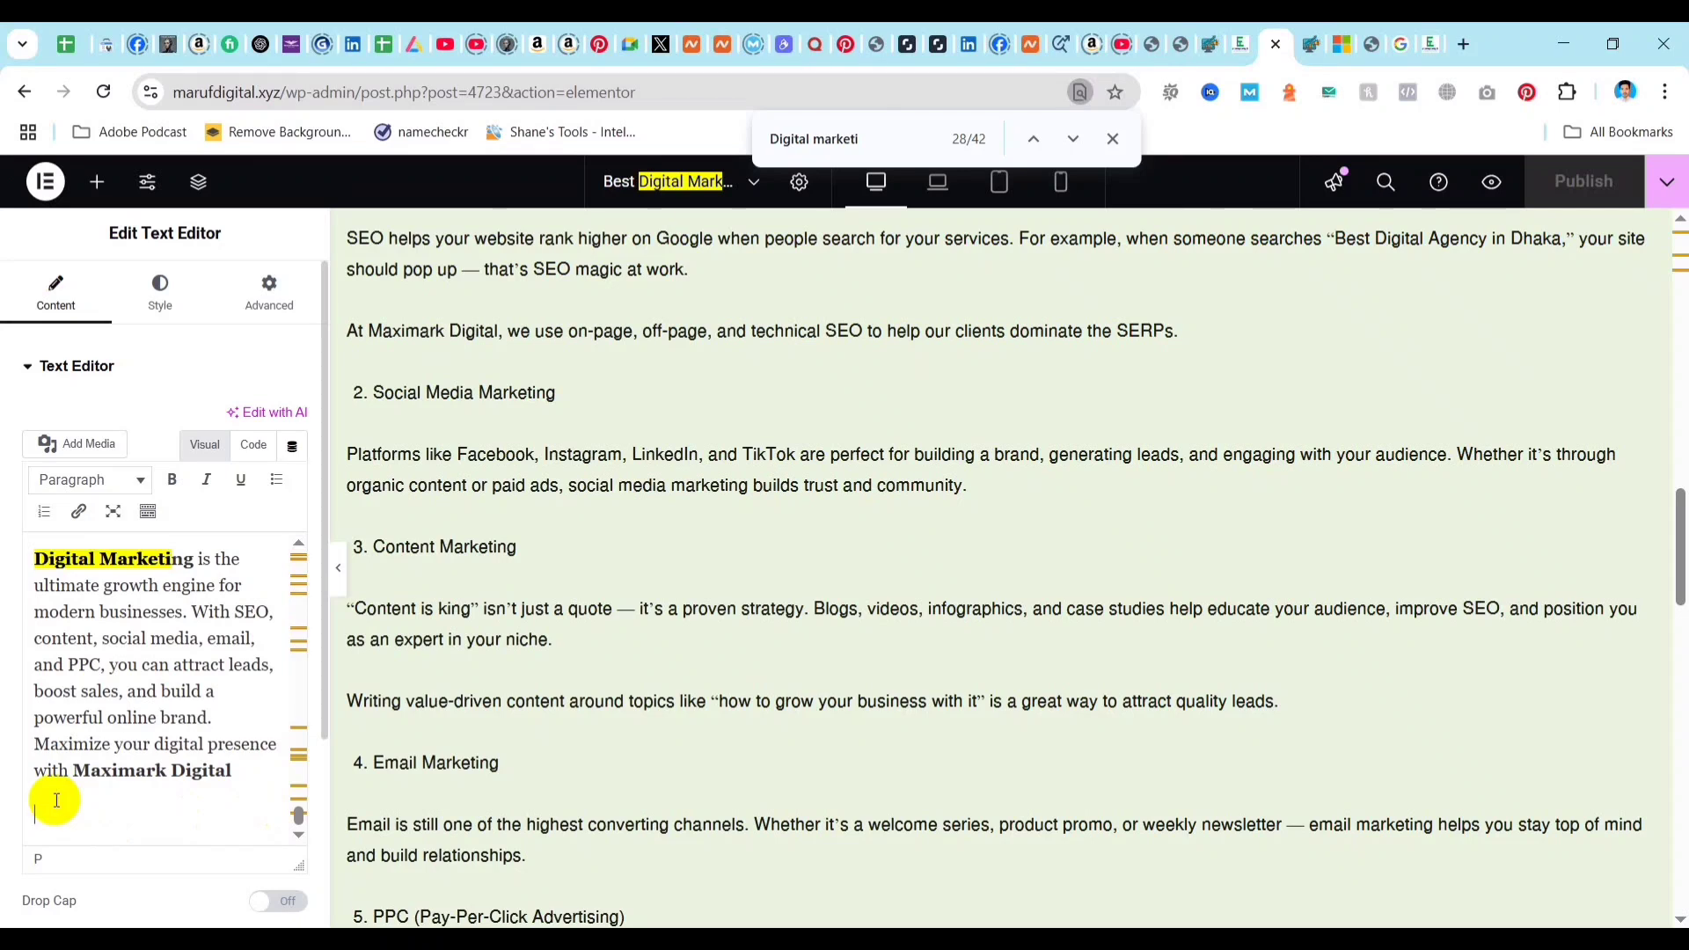
pyautogui.write('If you want to enroll a paid')
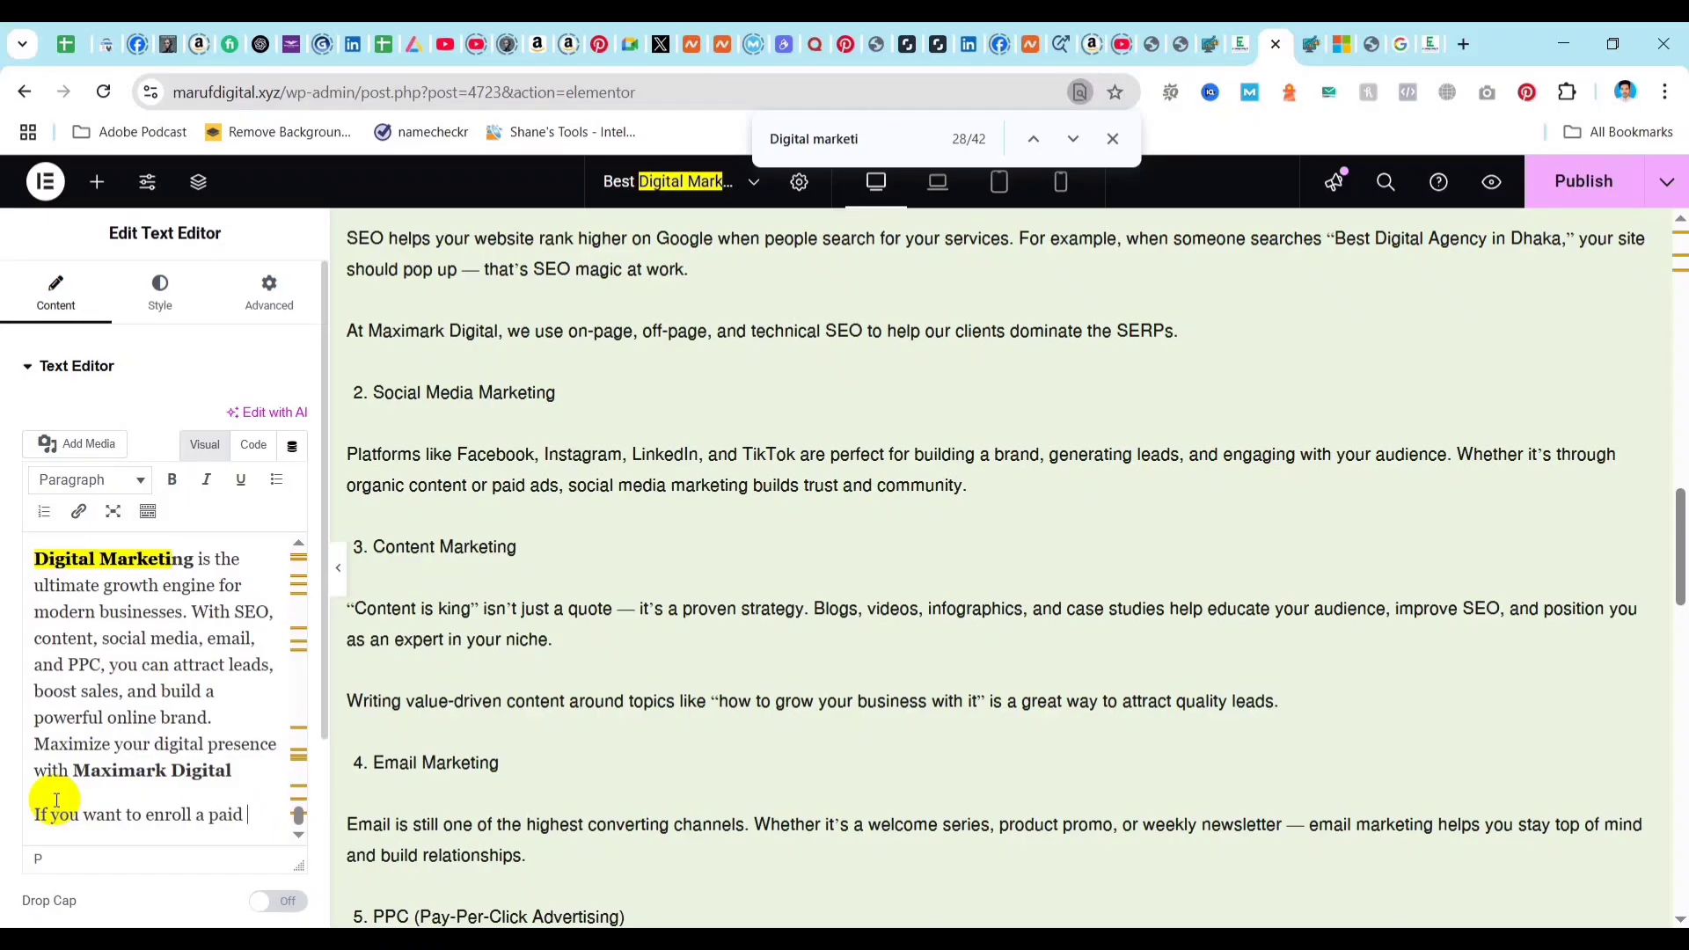
pyautogui.write('digital marketing course, Plea')
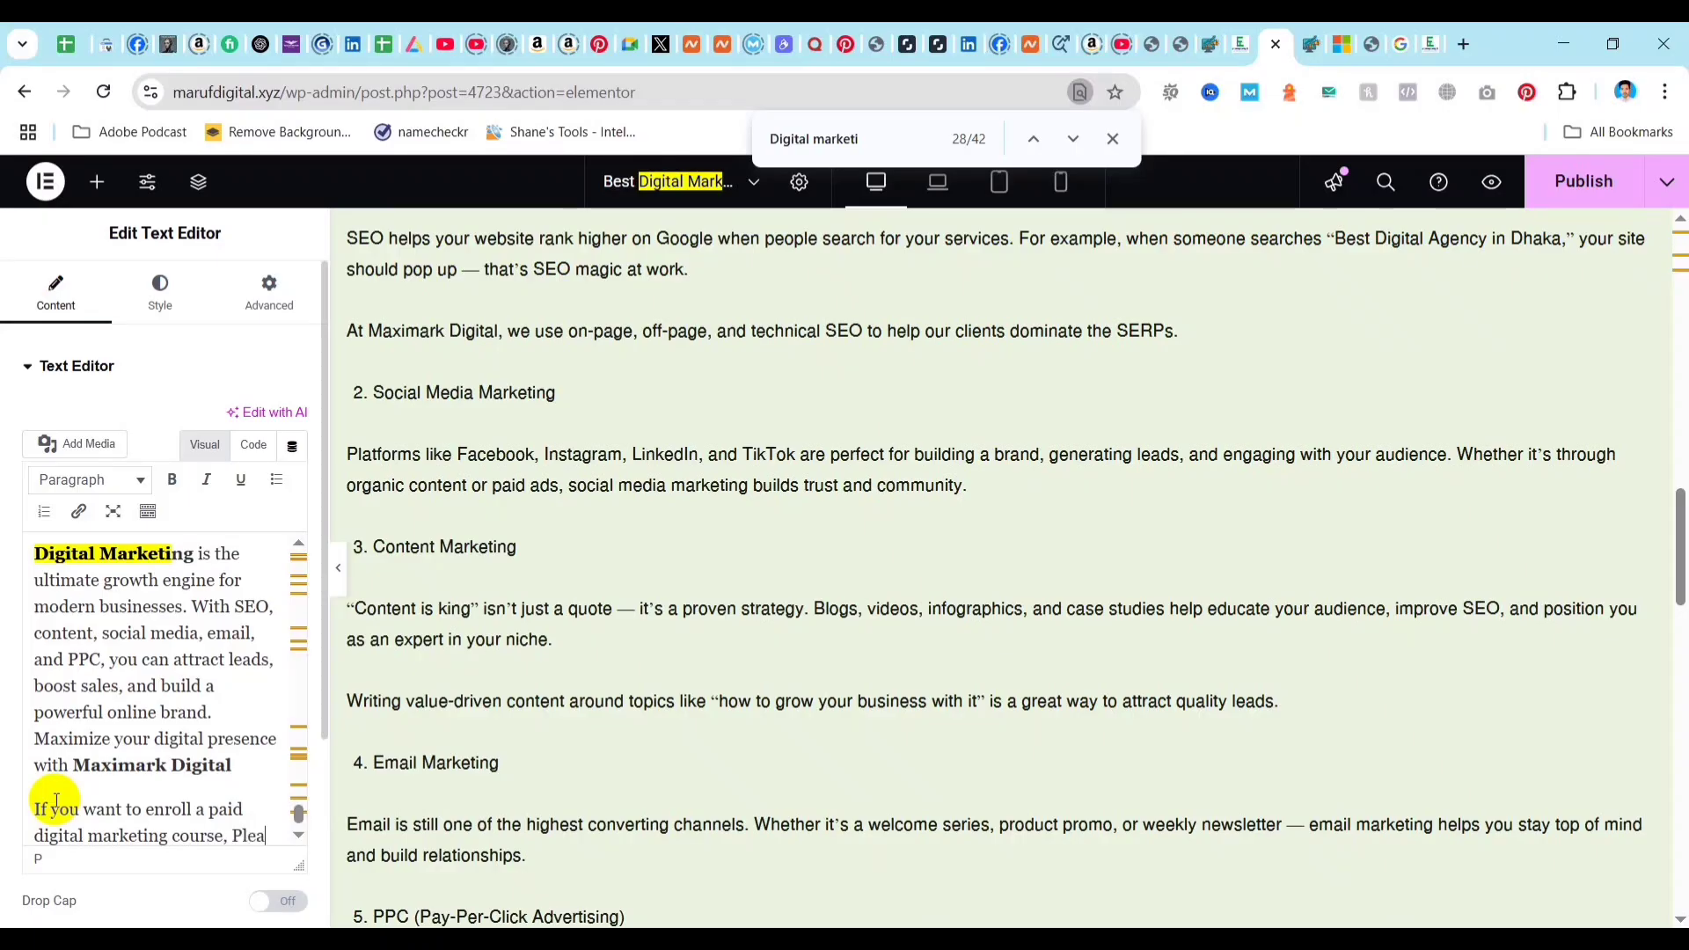
pyautogui.write('se ')
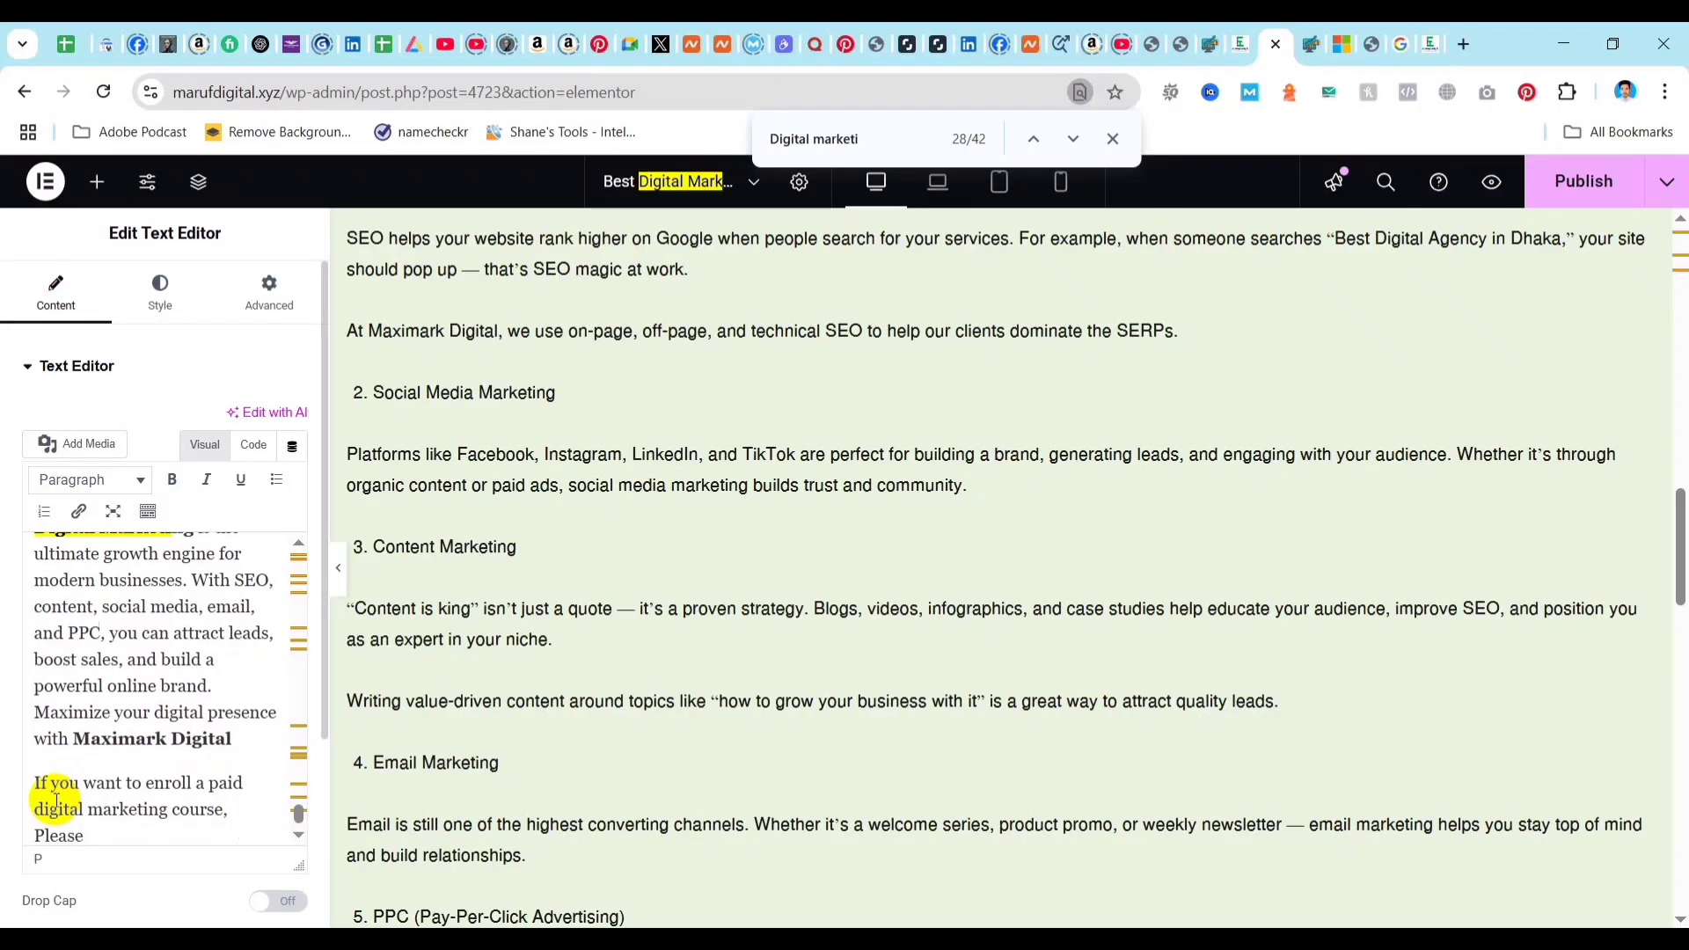
pyautogui.write('click here.')
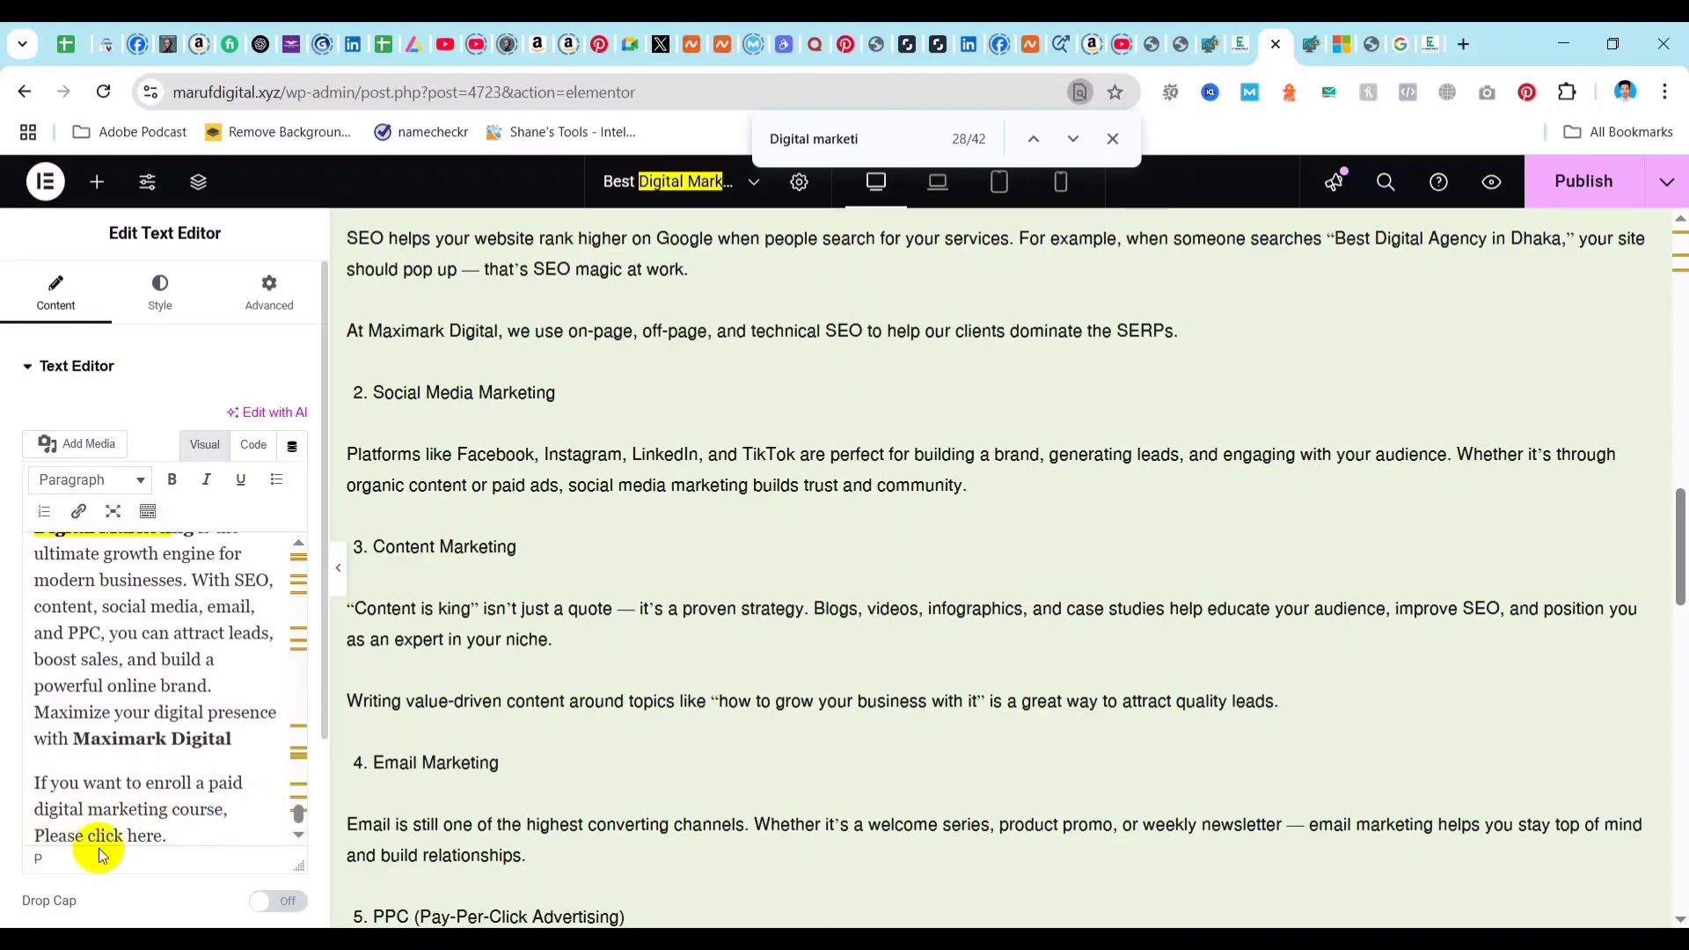
# Link "click here" in the enrolment sentence to the copied course page URL e-laeltd.com/course-details.php?course_id=40 and publish the changes.
pyautogui.scroll(-1, 162, 826)
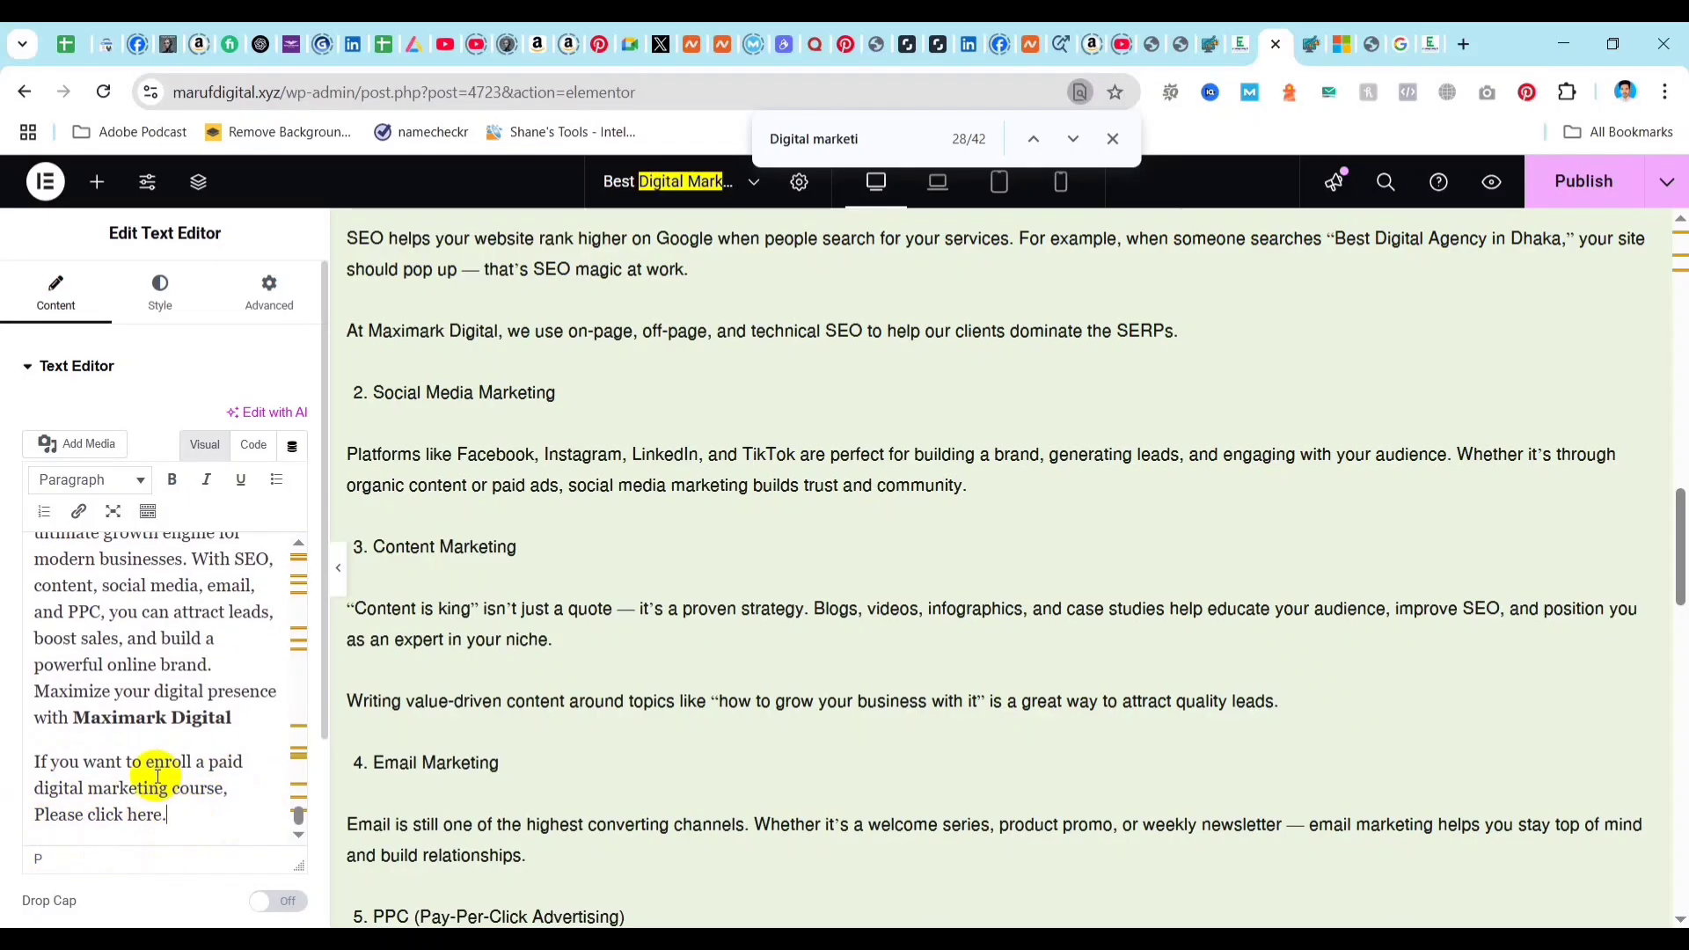
pyautogui.moveTo(162, 815); pyautogui.dragTo(94, 816)
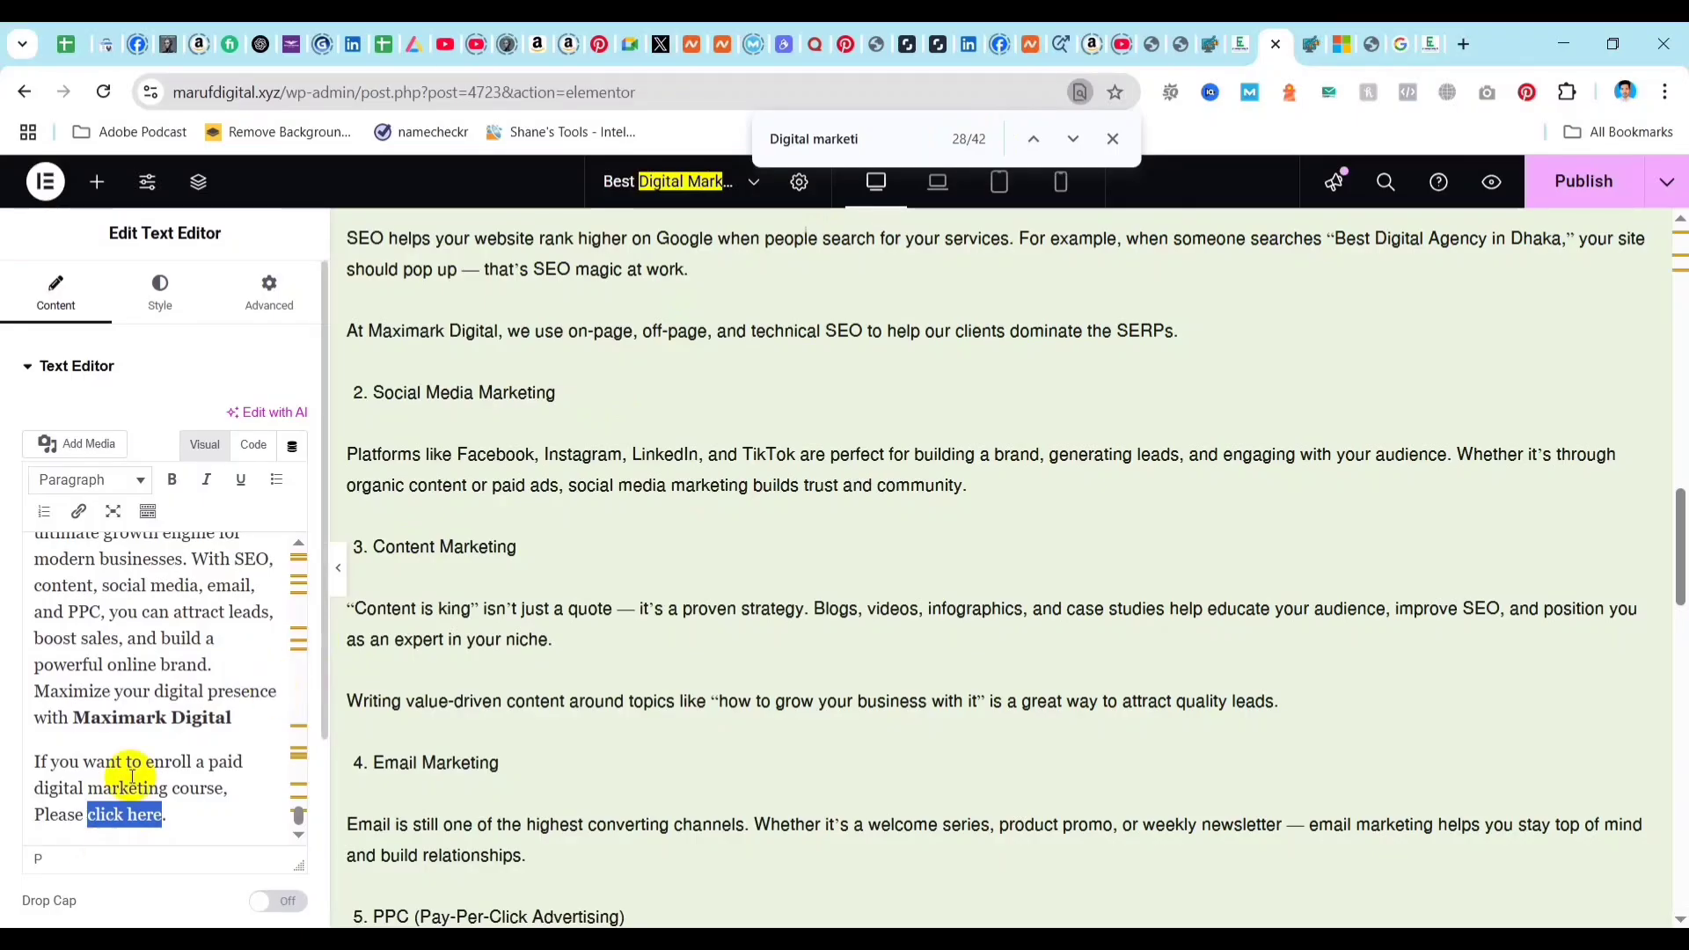
pyautogui.click(1242, 44)
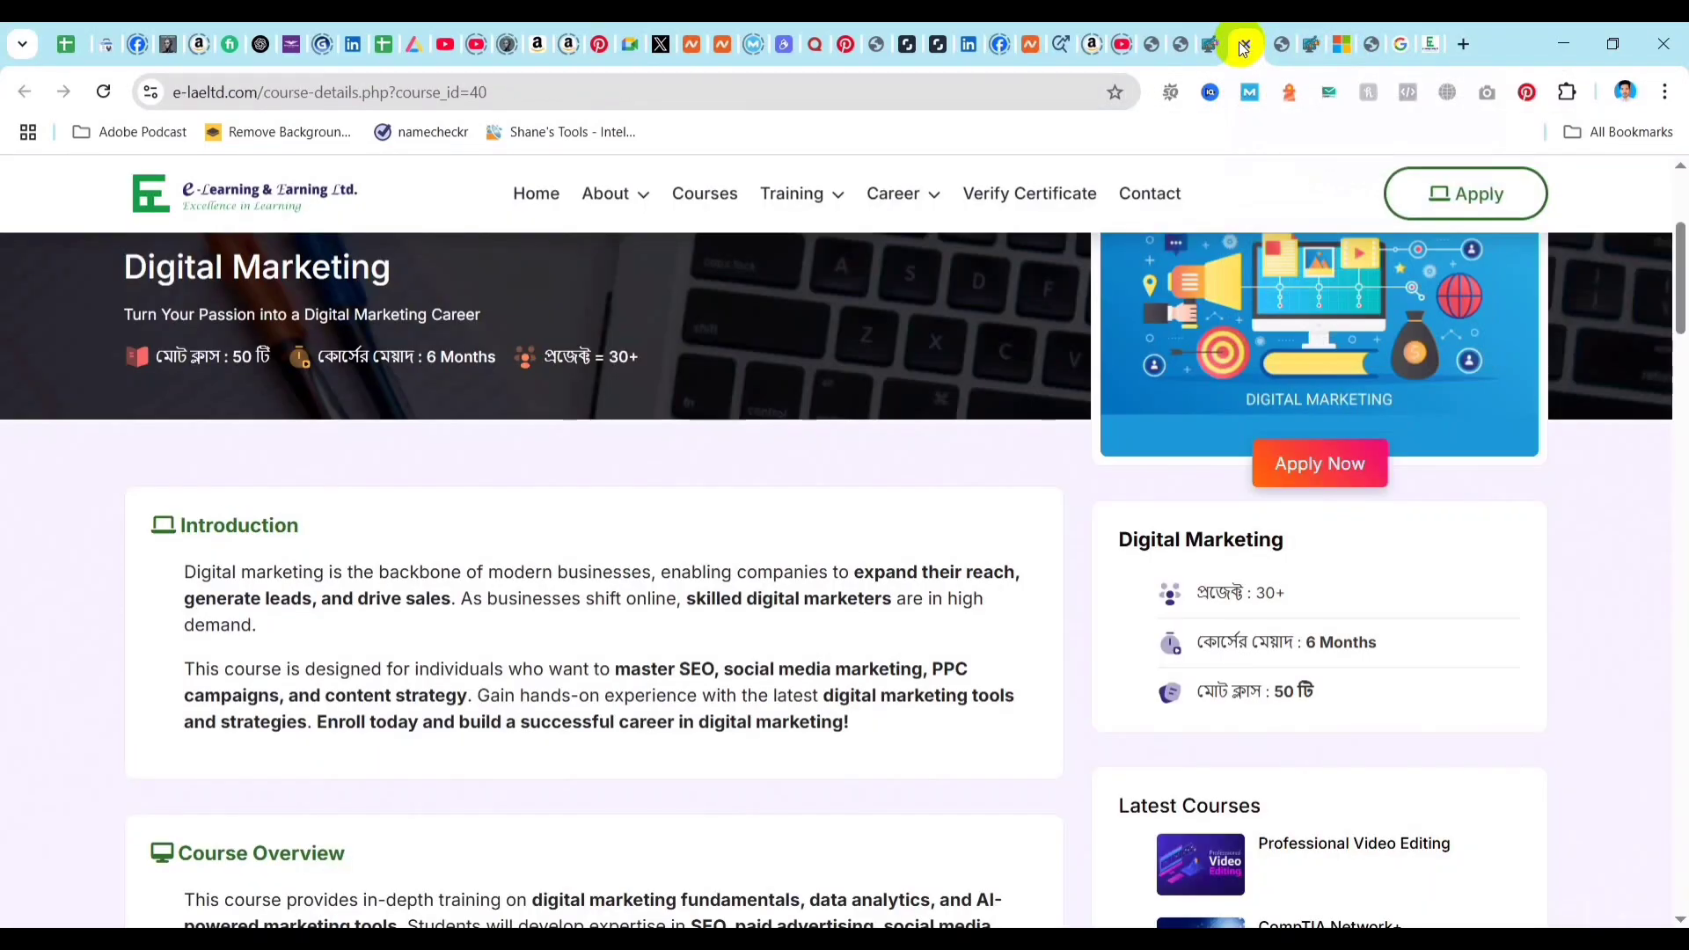
pyautogui.click(435, 92)
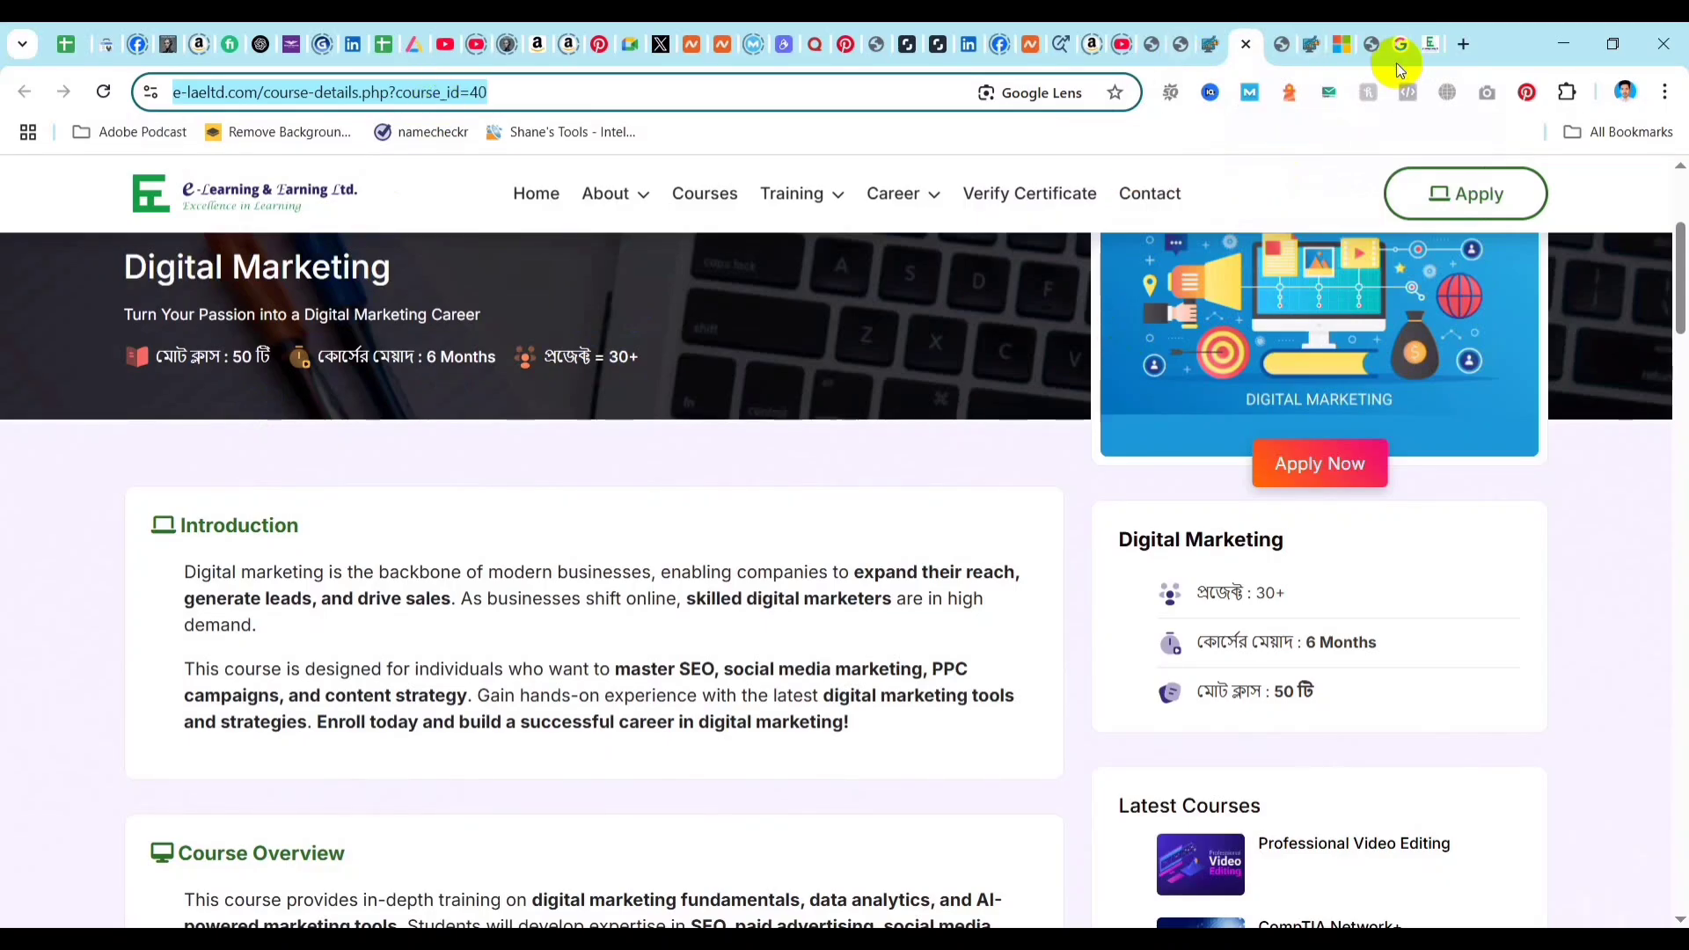
pyautogui.click(1310, 44)
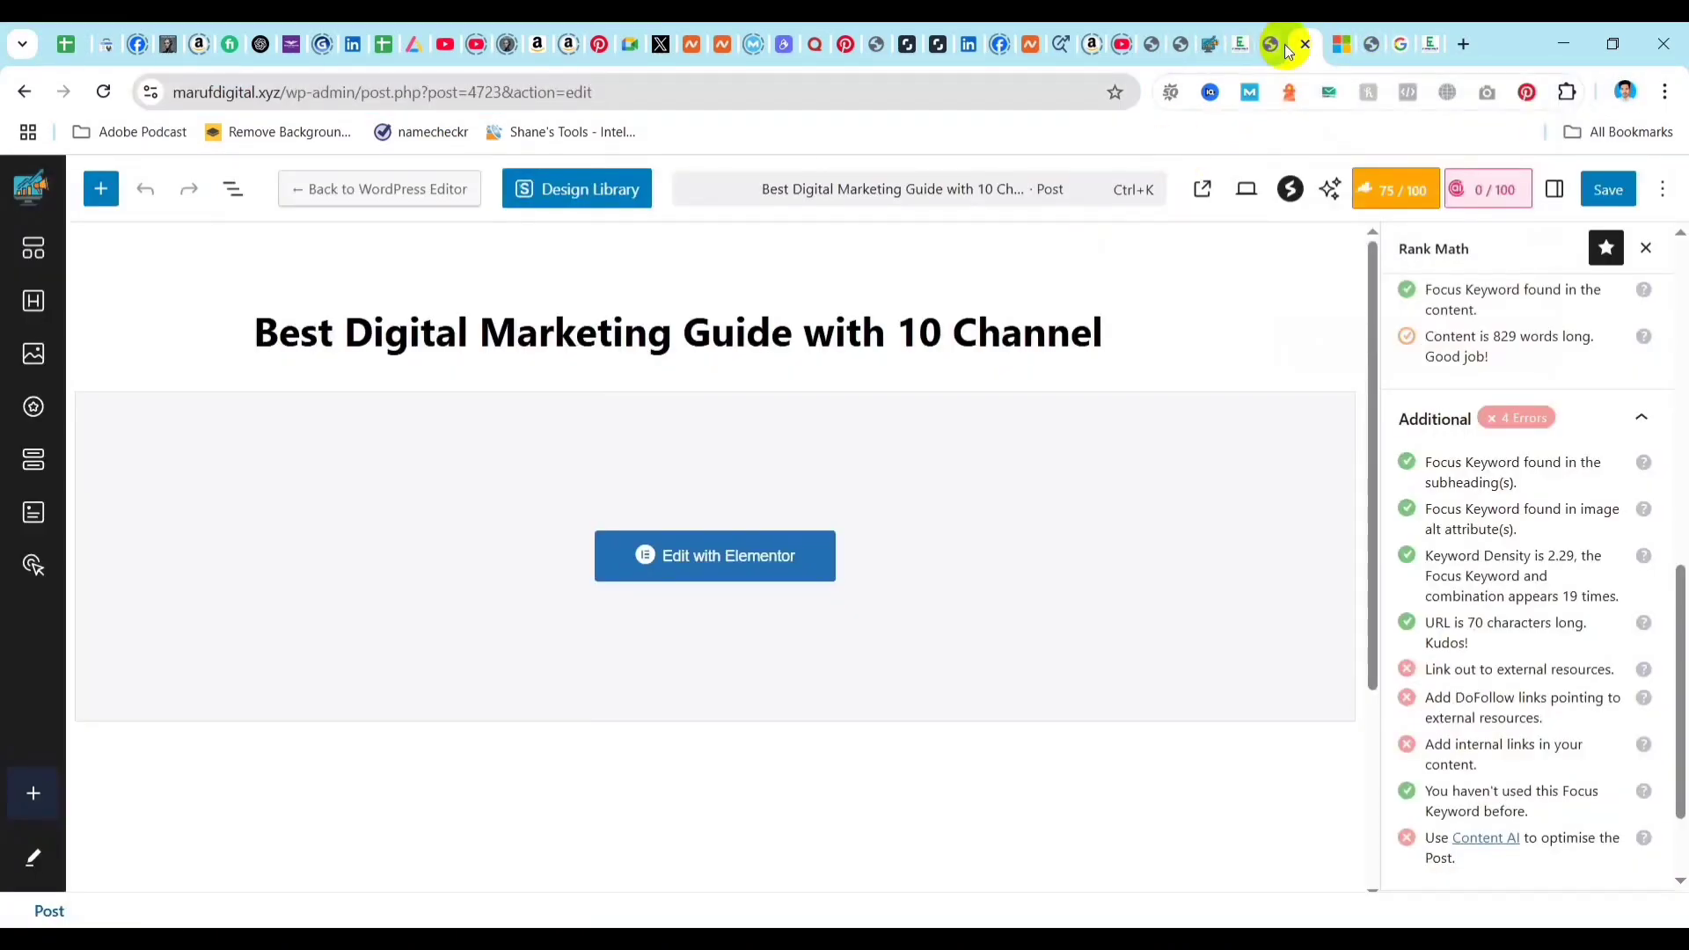
pyautogui.click(1284, 44)
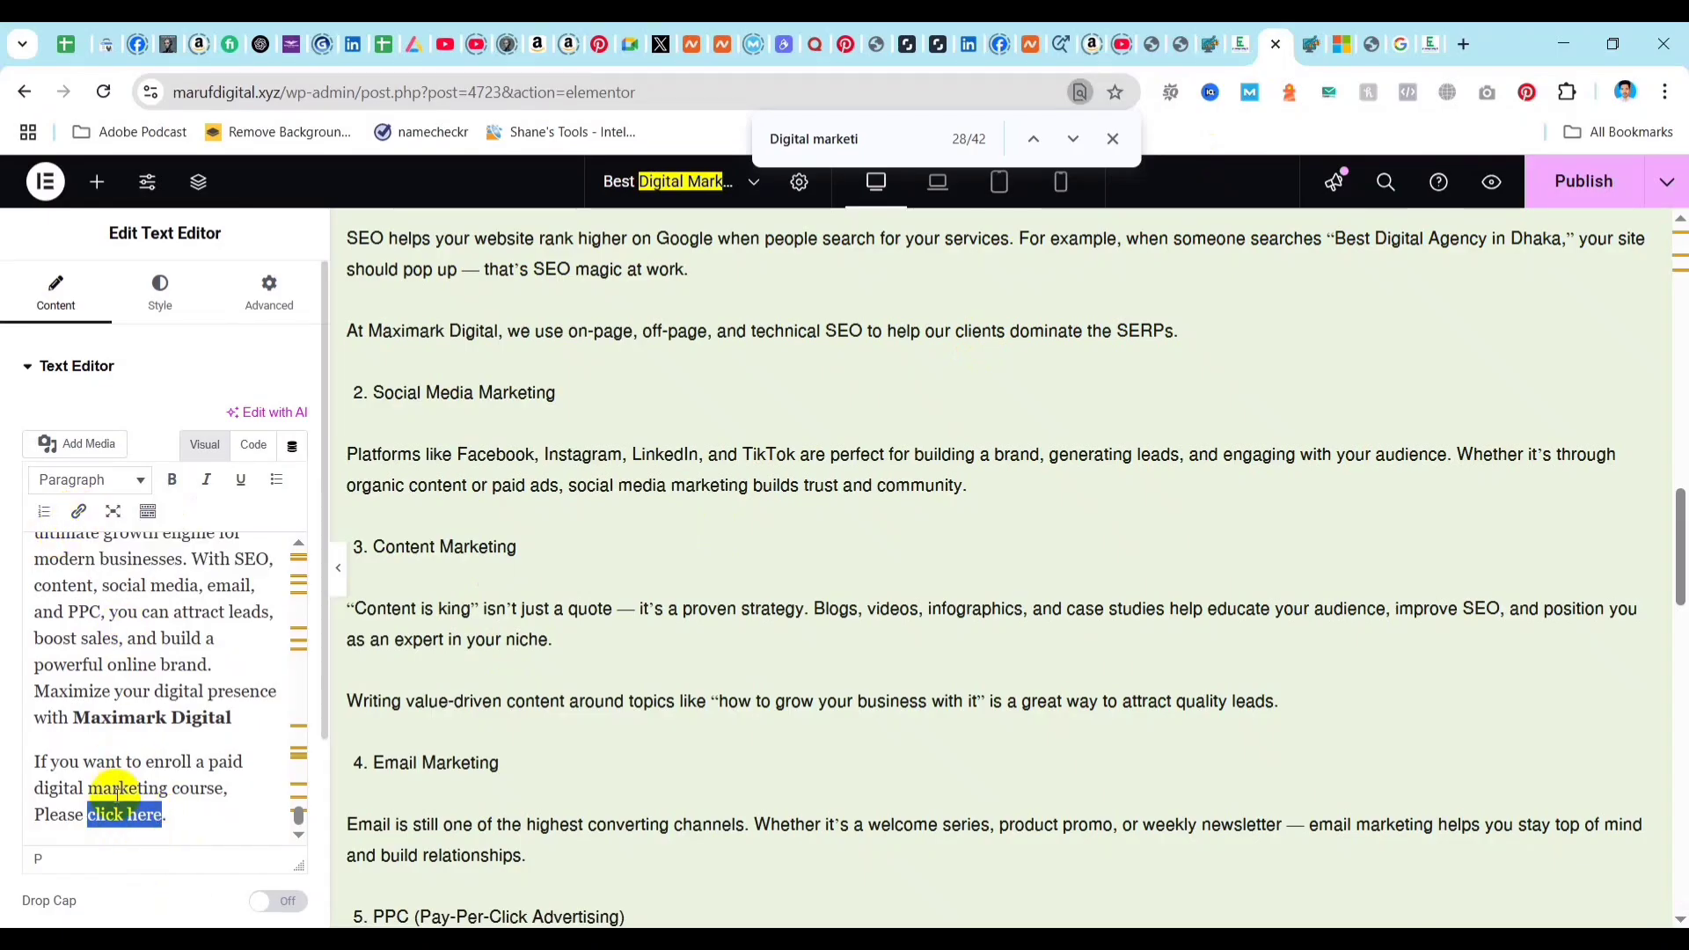
pyautogui.click(81, 512)
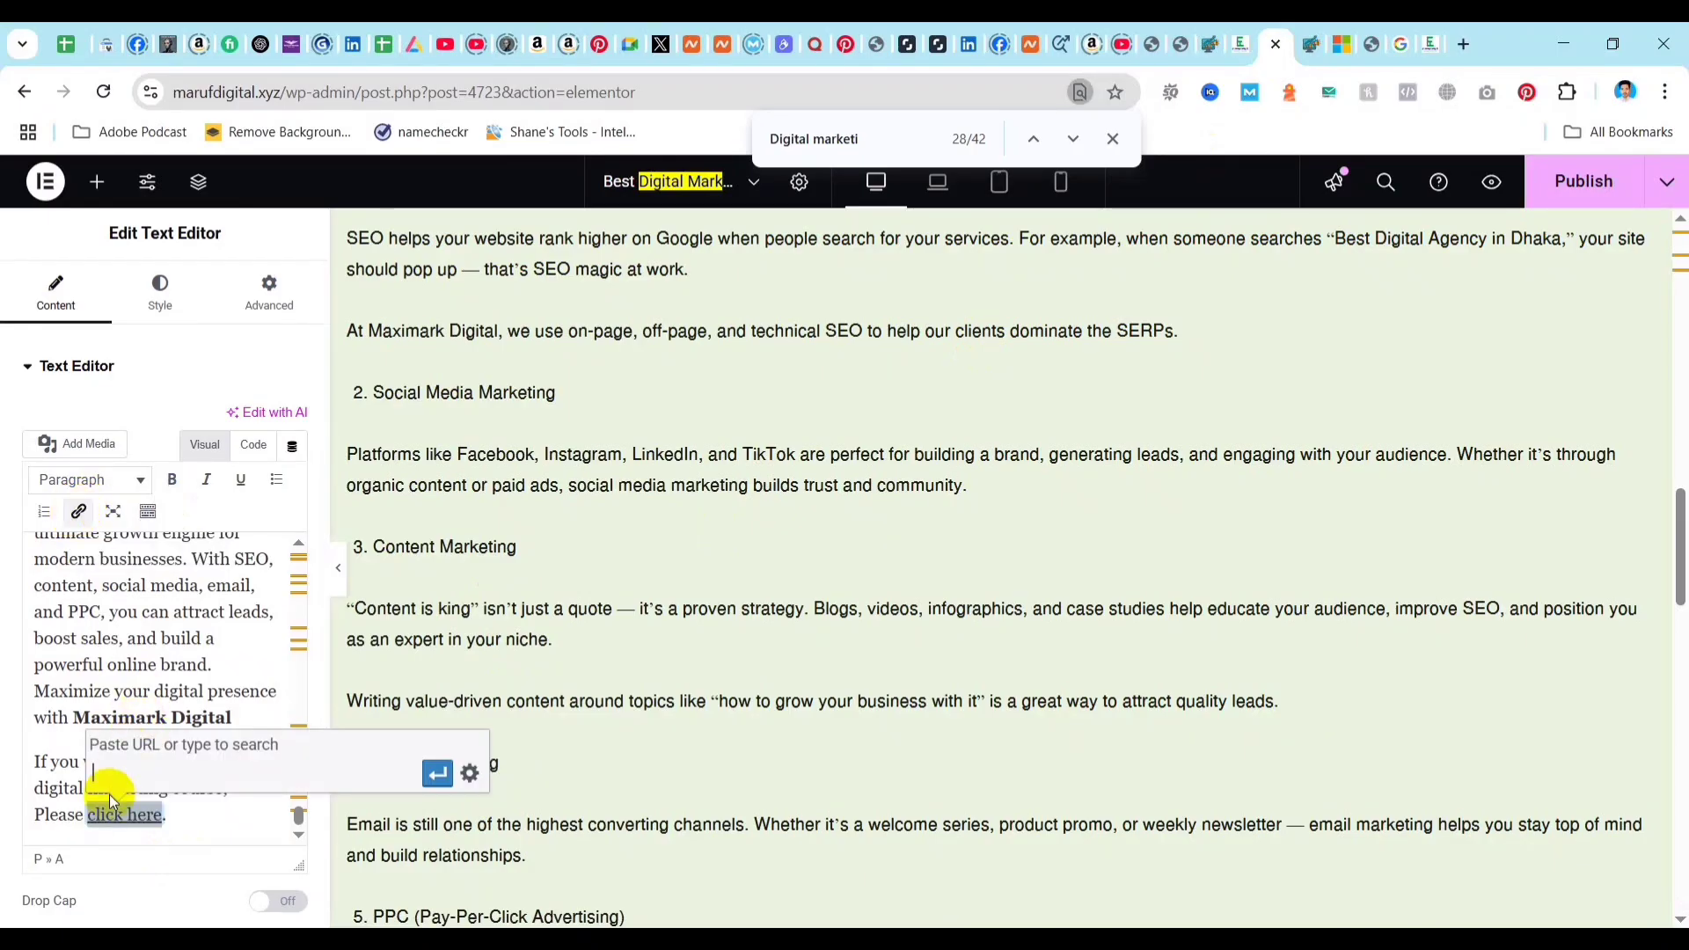
pyautogui.hotkey('ctrl', 'v')
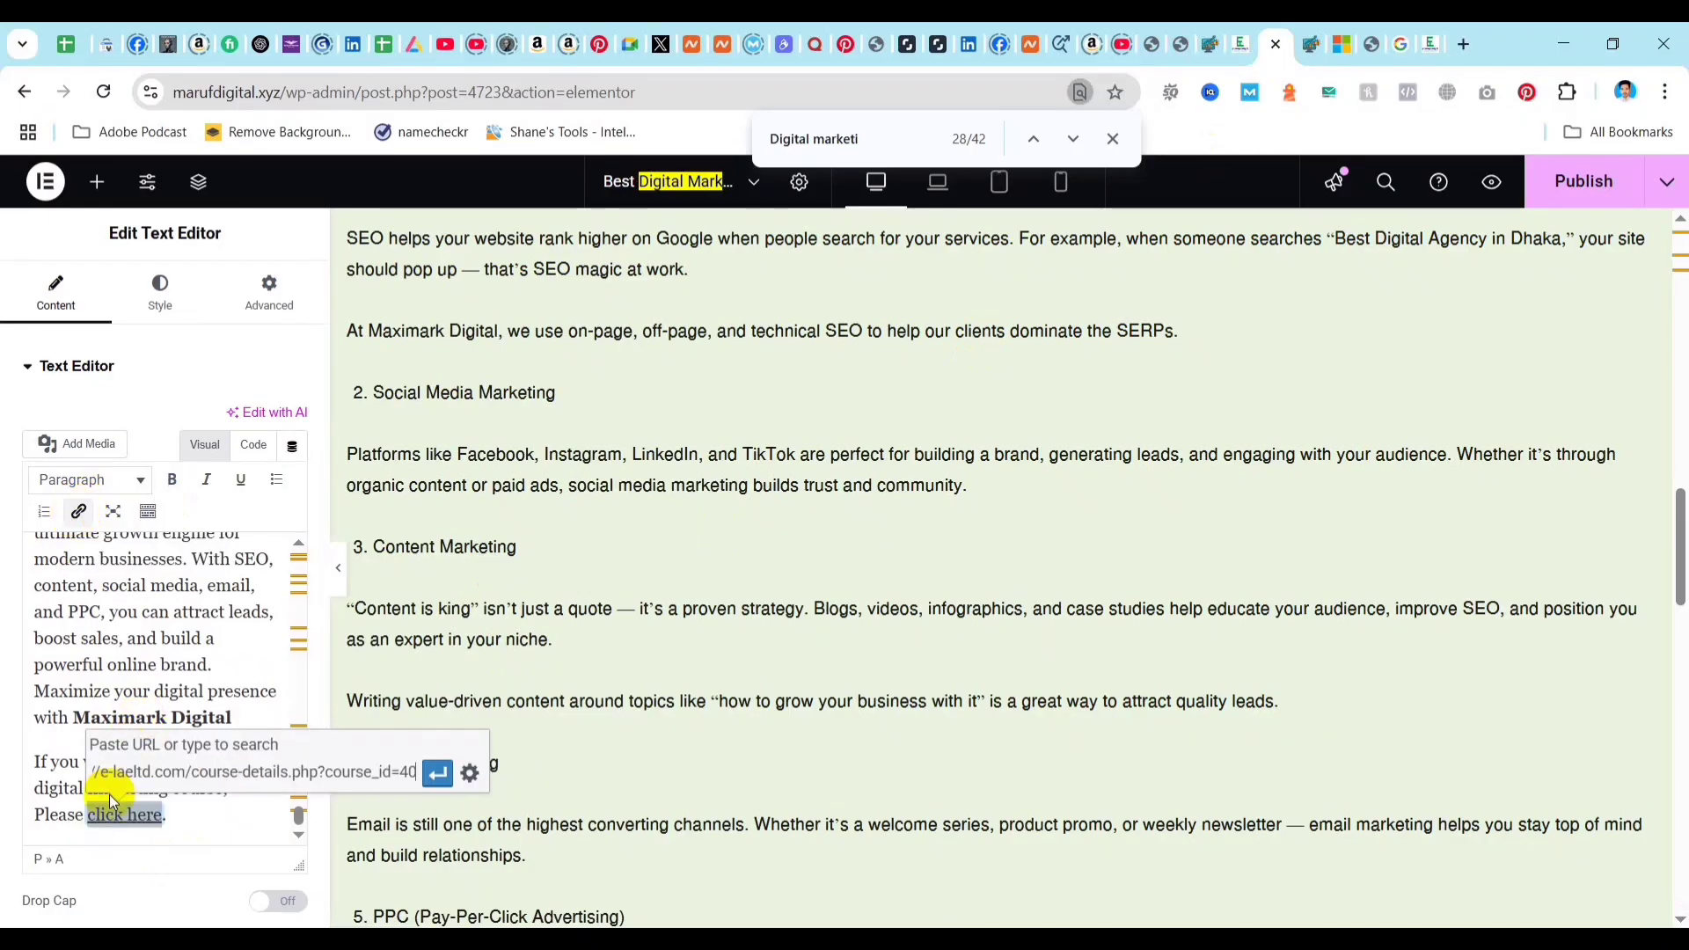
pyautogui.click(437, 775)
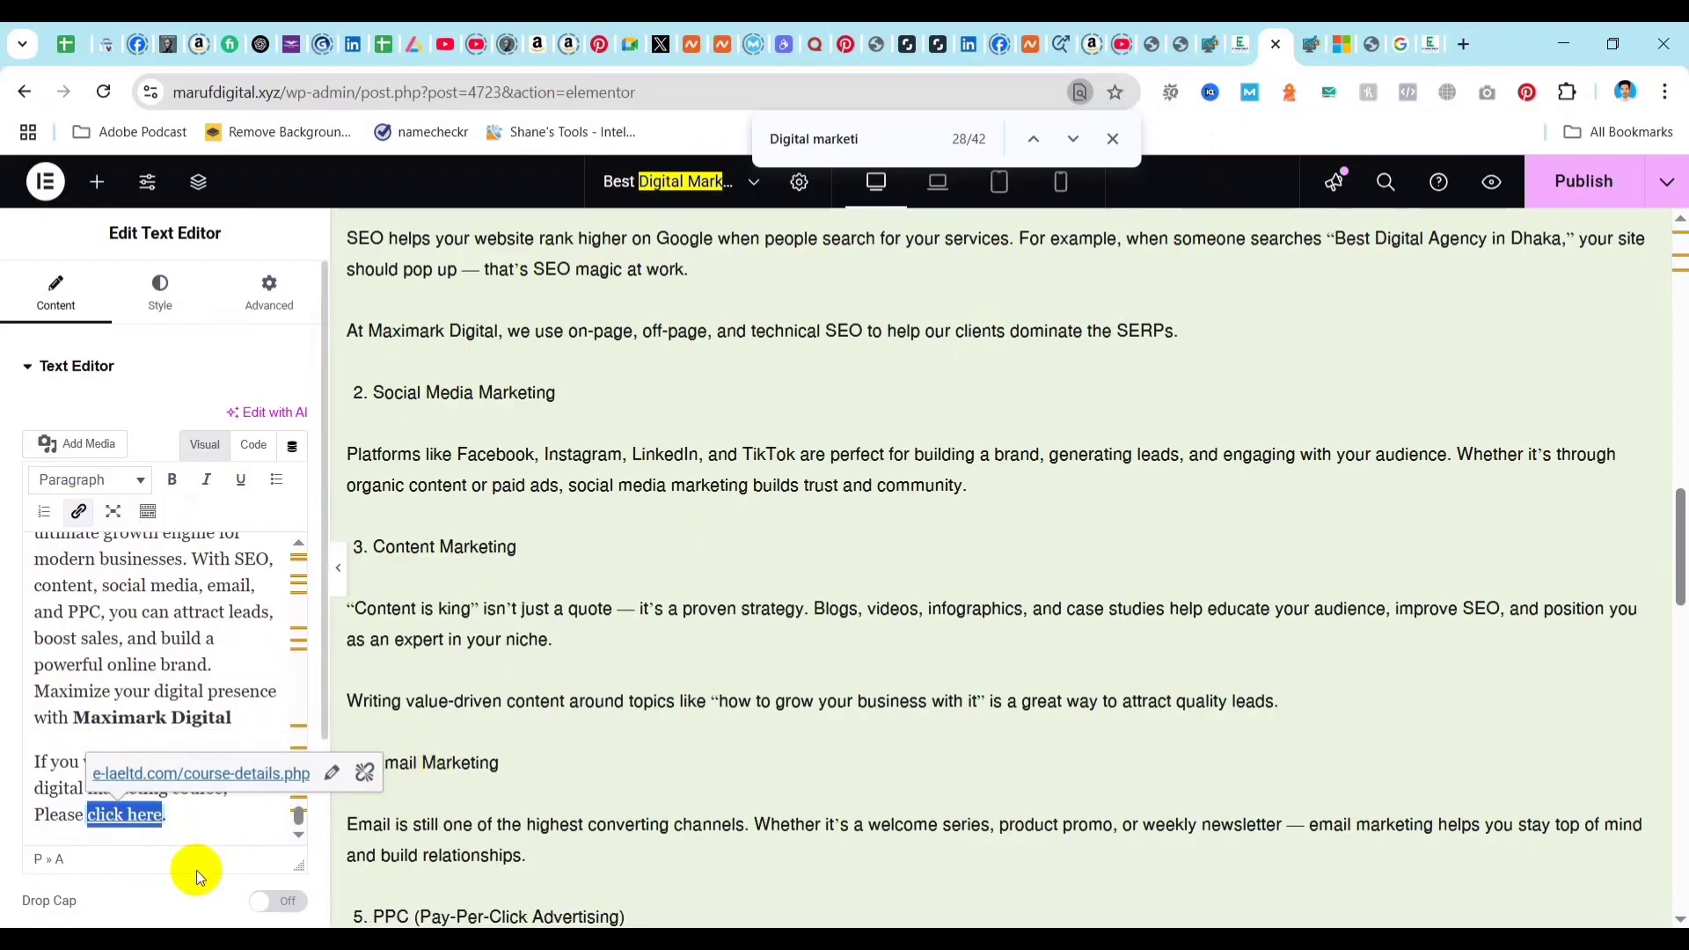
pyautogui.click(189, 635)
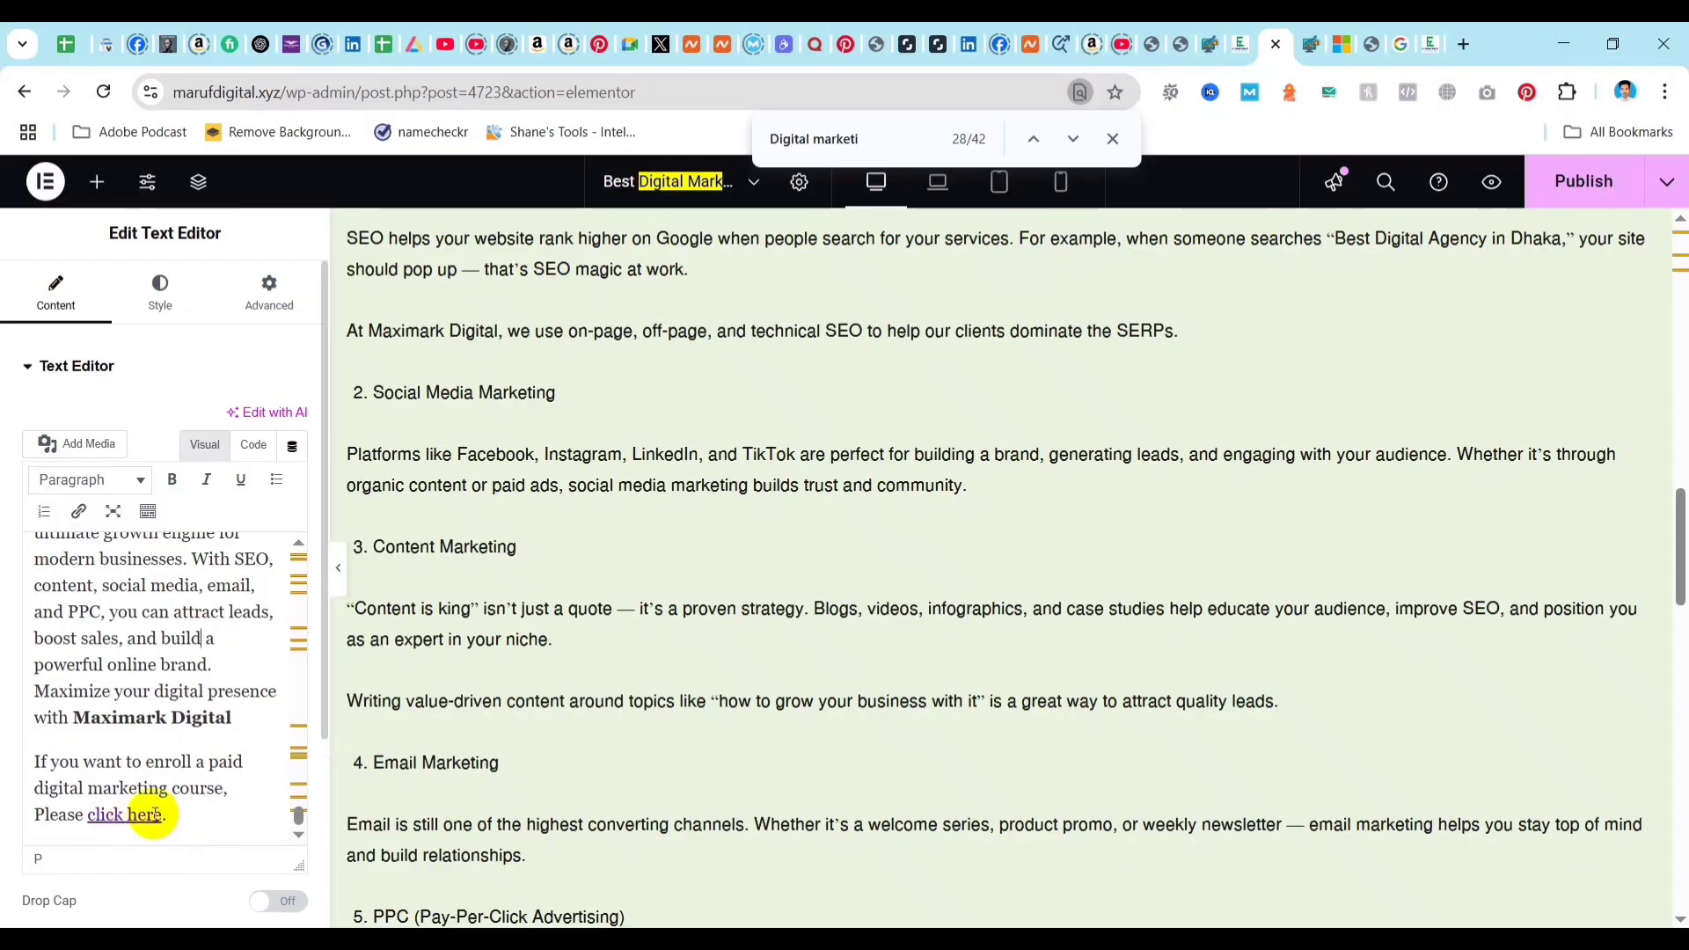
pyautogui.click(1589, 188)
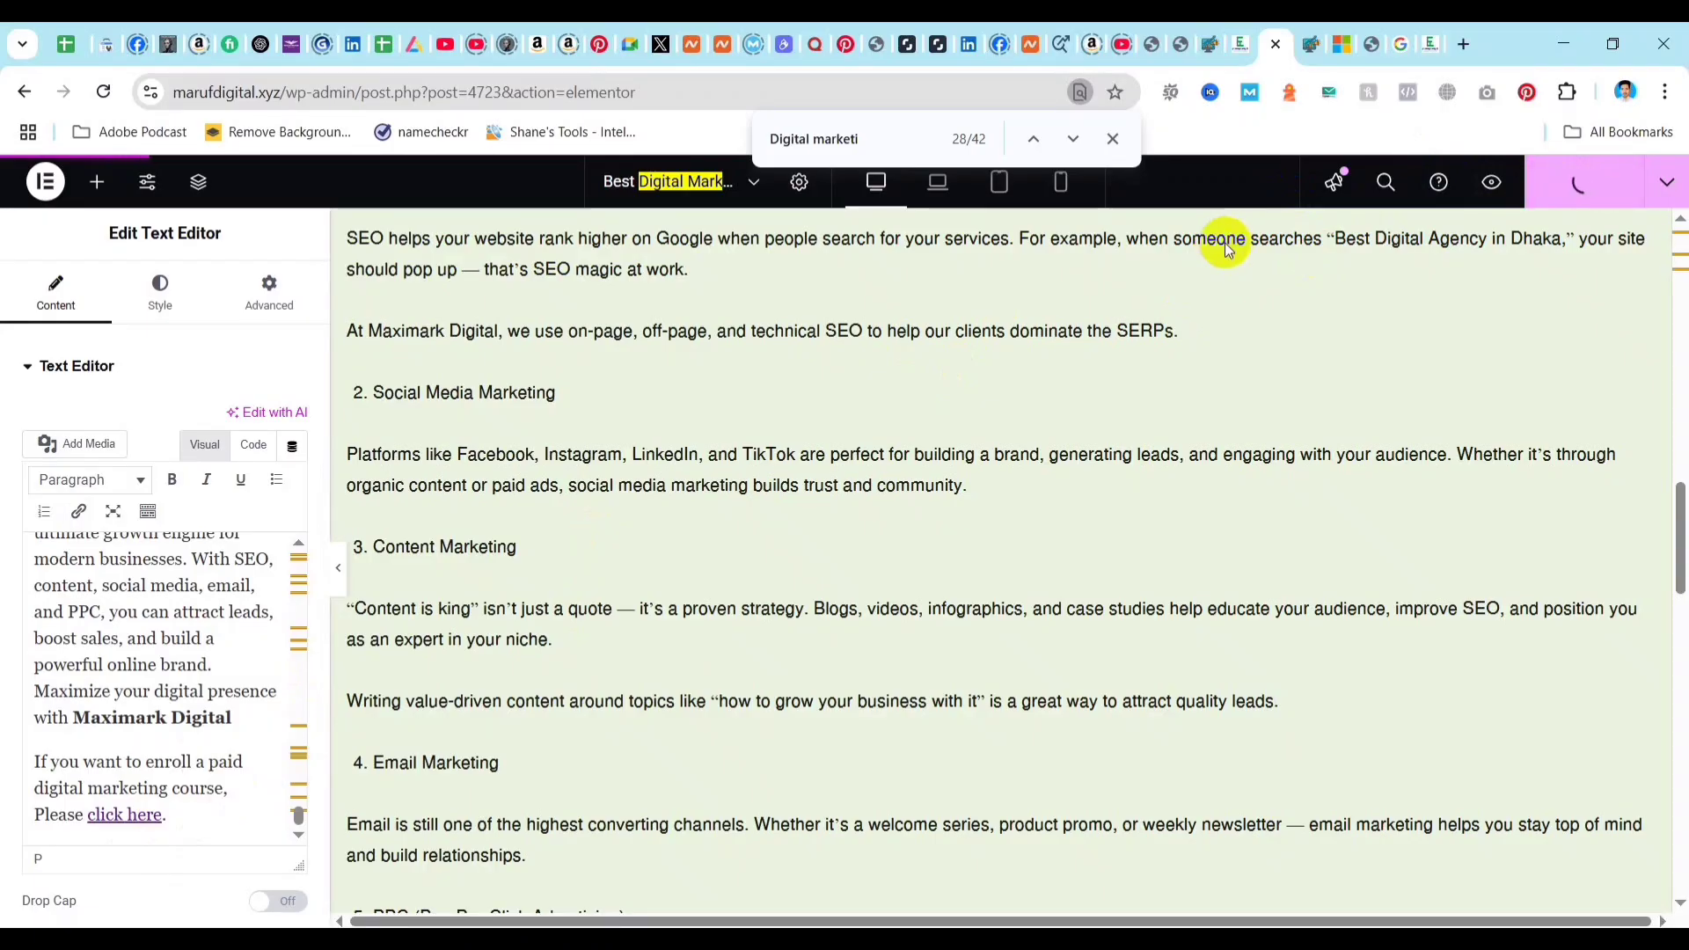
# Reload the post in the WordPress editor and check Rank Math's Additional results for the external, DoFollow and internal link tests.
pyautogui.click(1311, 44)
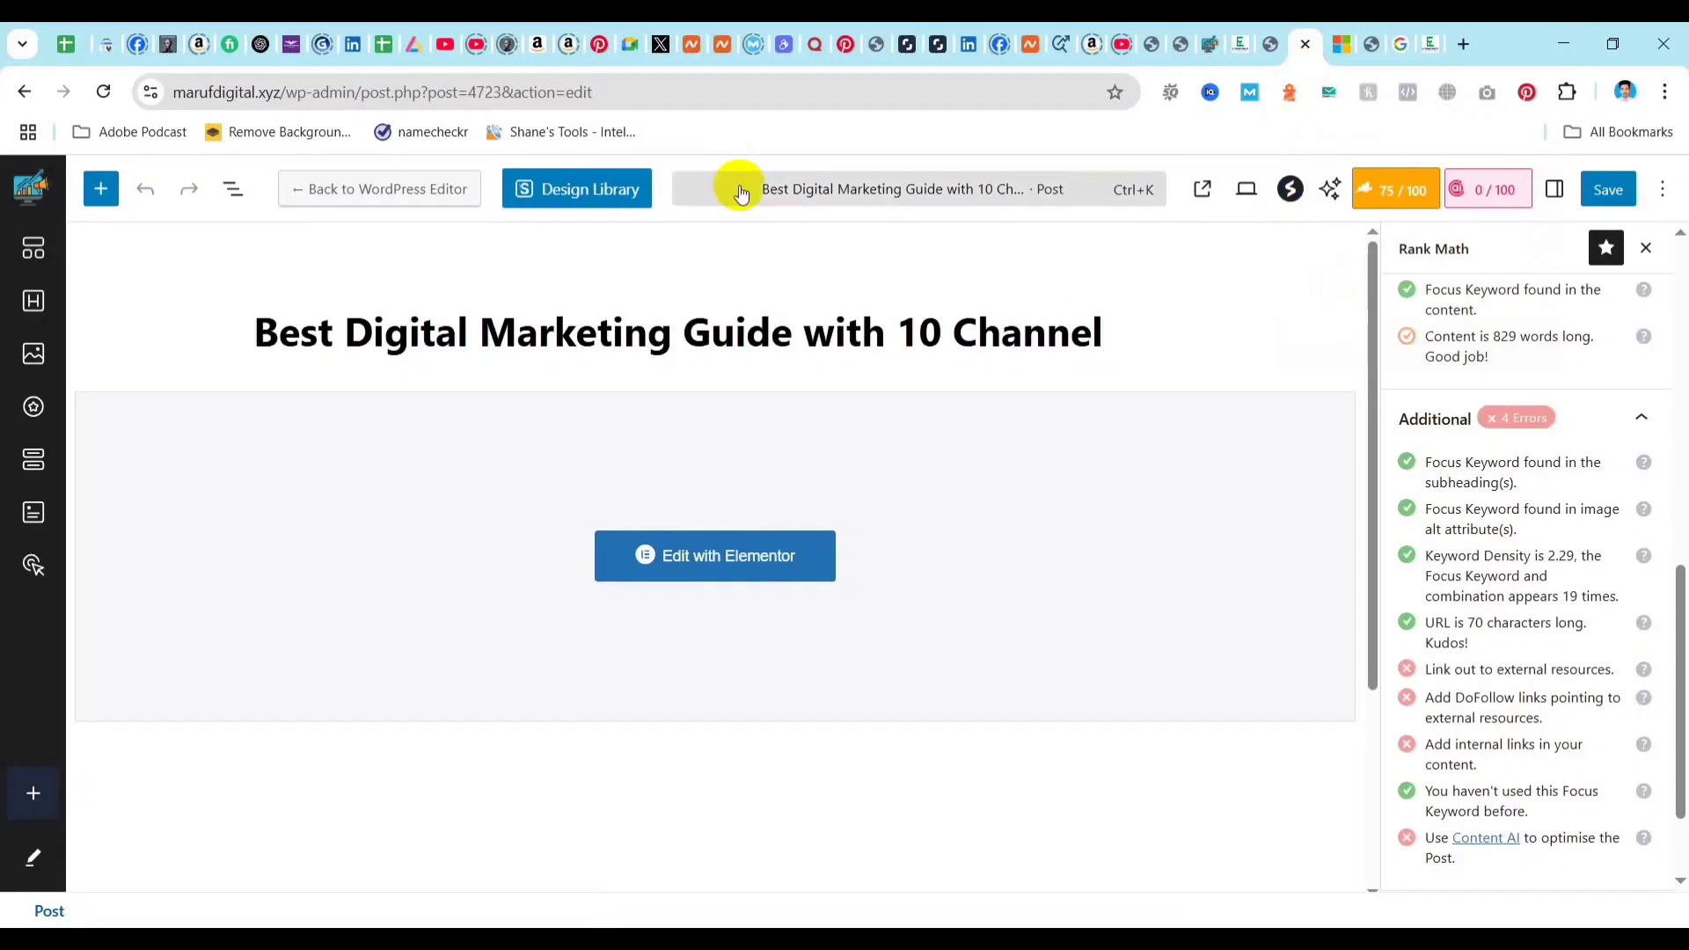
pyautogui.click(103, 91)
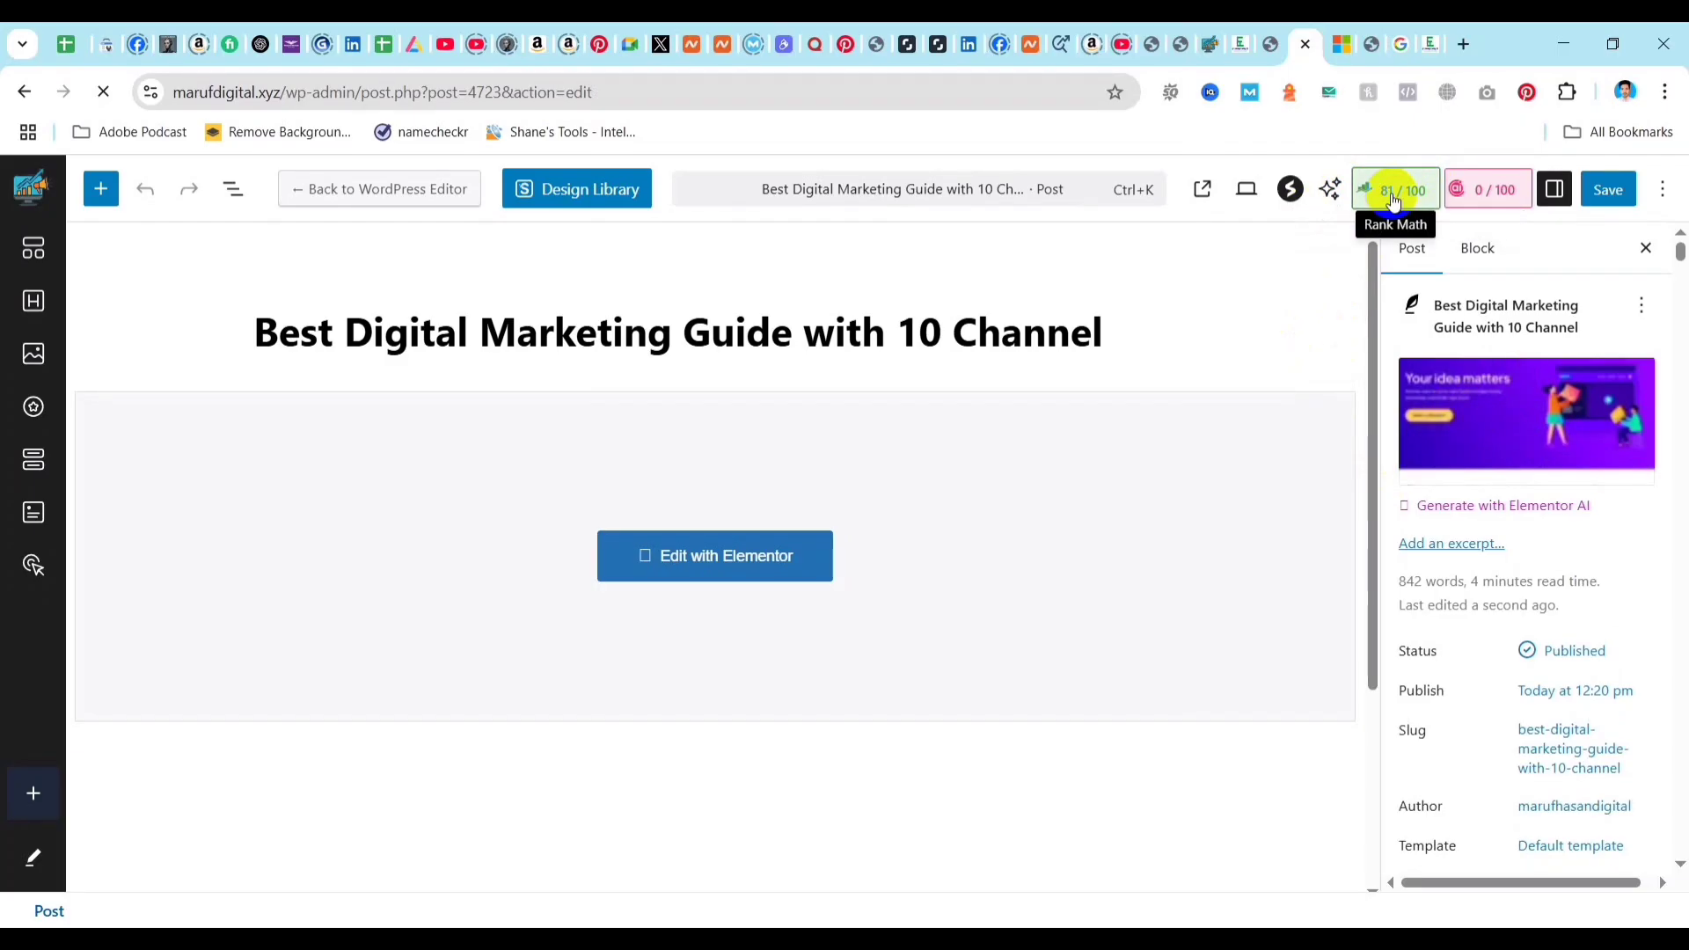
pyautogui.click(1392, 195)
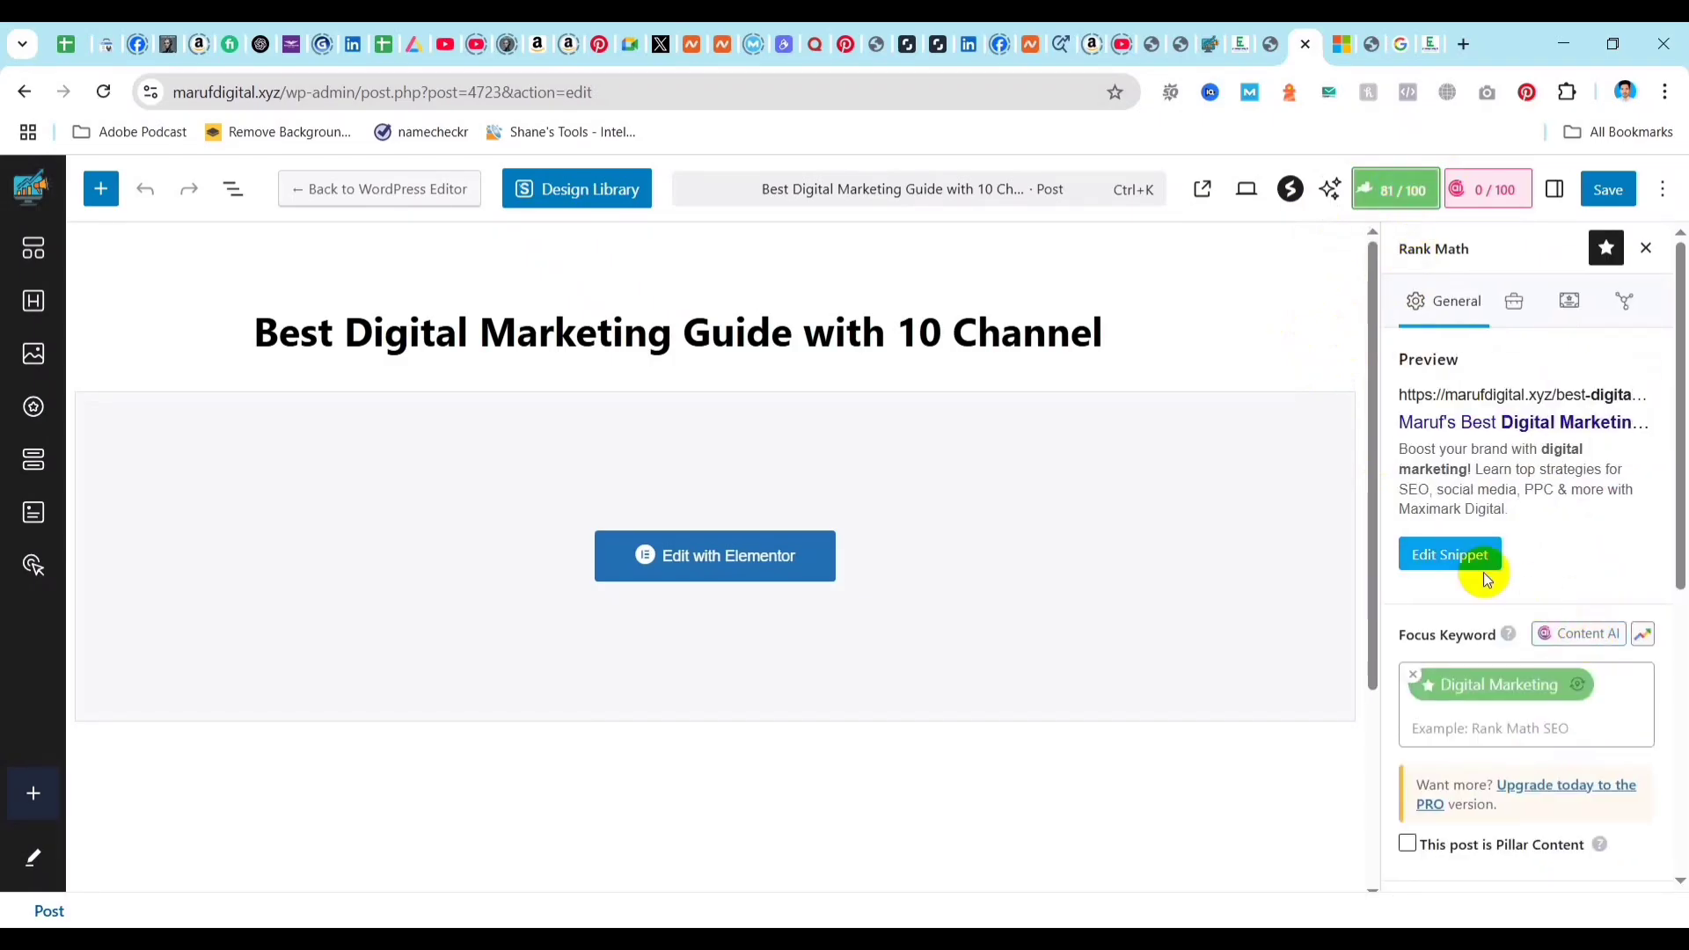
pyautogui.scroll(-6, 1496, 667)
pyautogui.click(1572, 727)
pyautogui.scroll(-4, 1535, 702)
pyautogui.scroll(-2, 1535, 702)
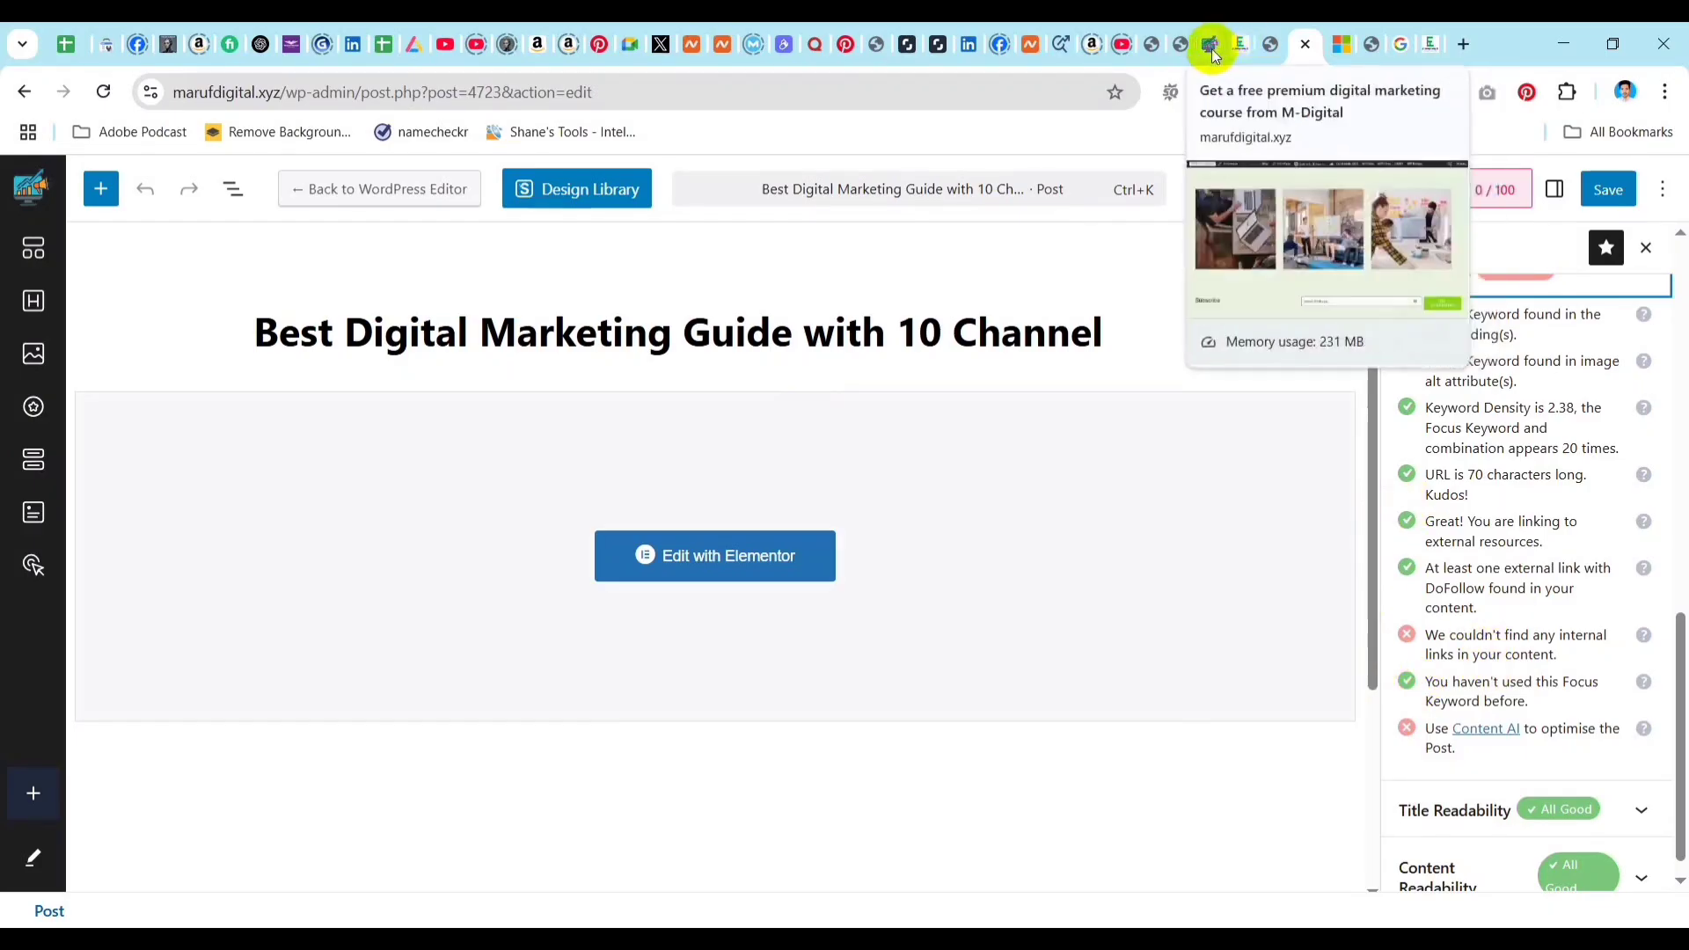
# Return to the post in Elementor and start a new paragraph below the "click here" enrolment sentence.
pyautogui.click(1270, 44)
pyautogui.scroll(-15, 604, 739)
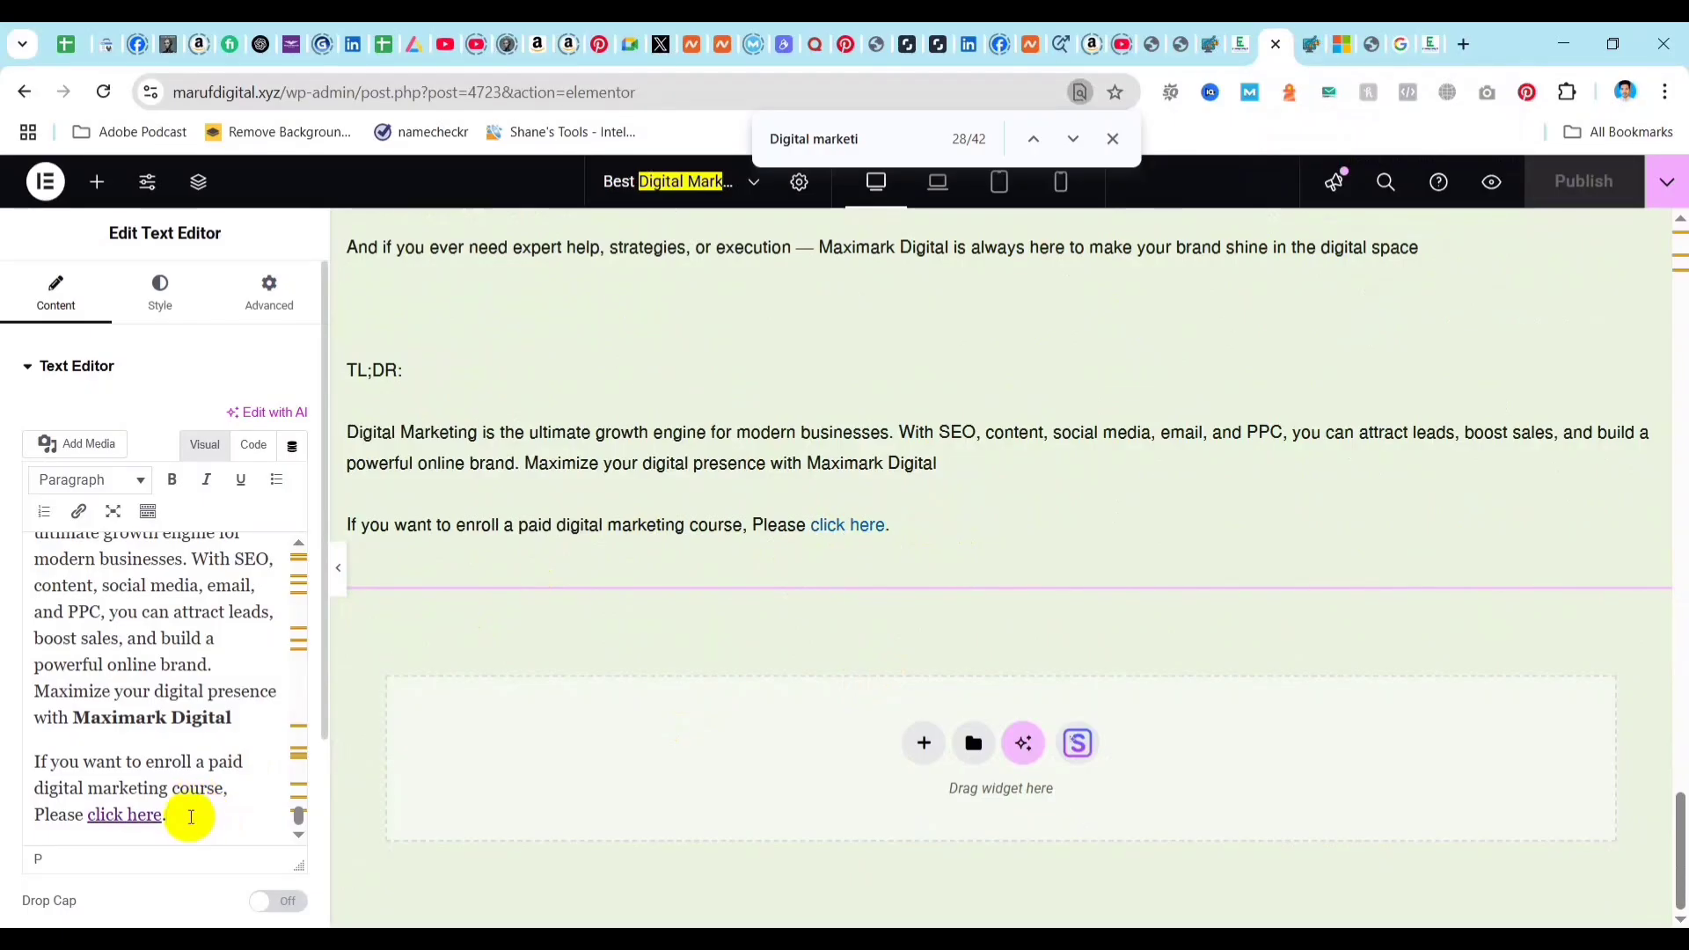
pyautogui.press('Return')
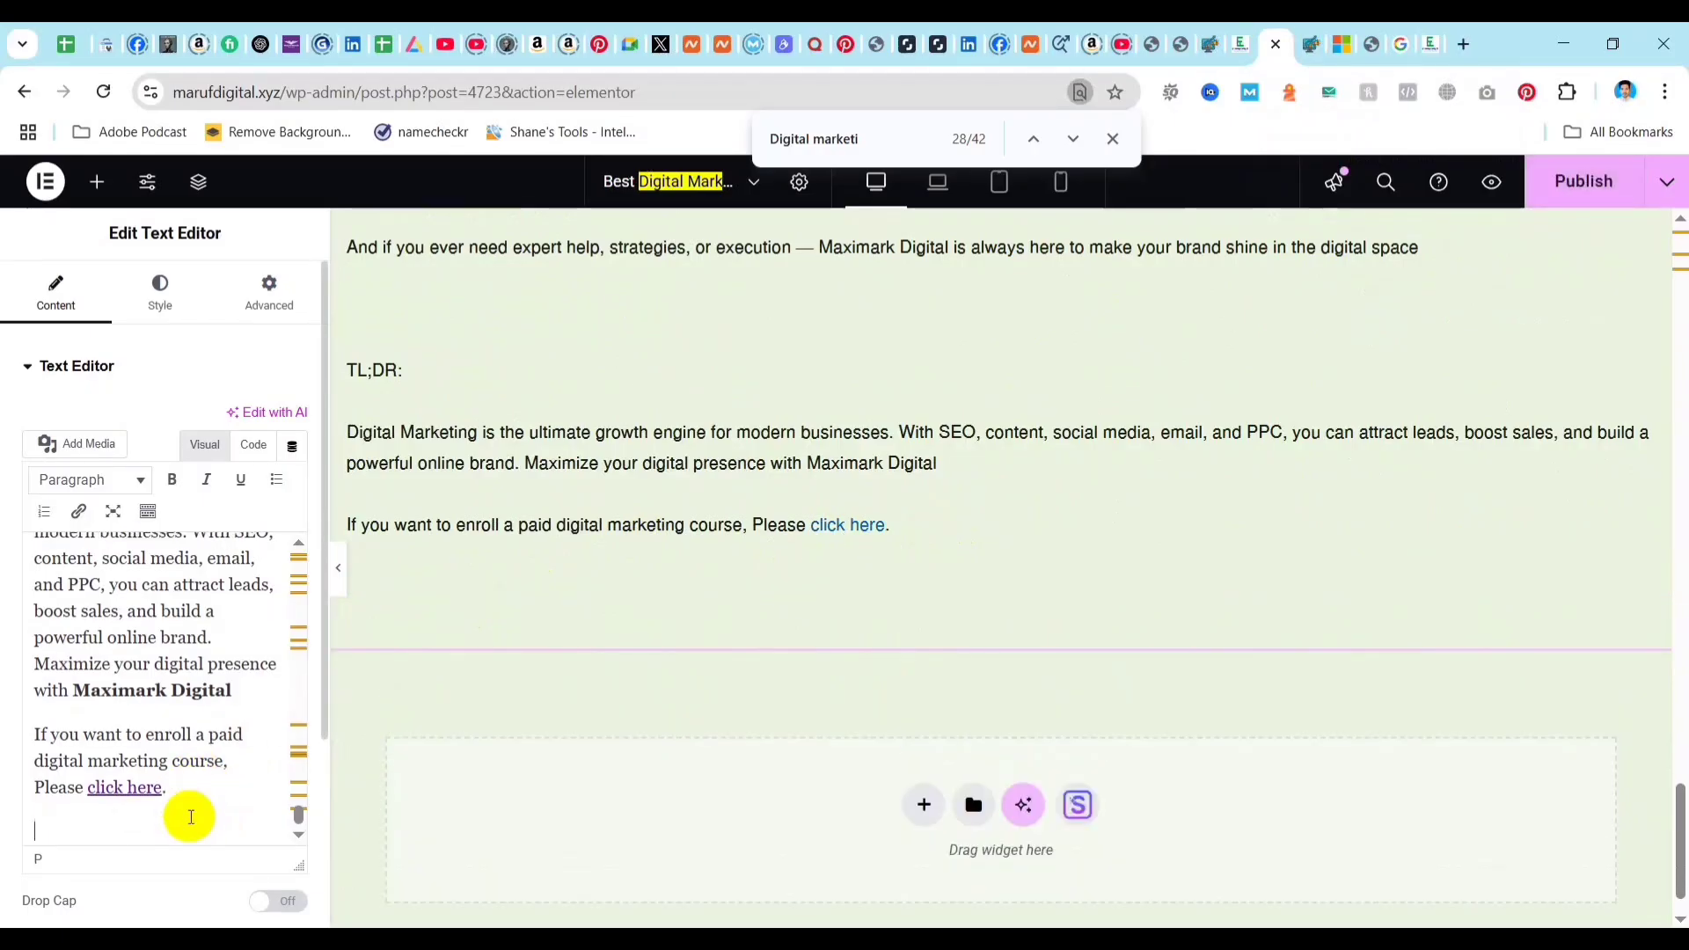
# Look through the post's text up to "What is Digital Marketing?" and back down for a place to put an internal link.
pyautogui.scroll(15, 154, 676)
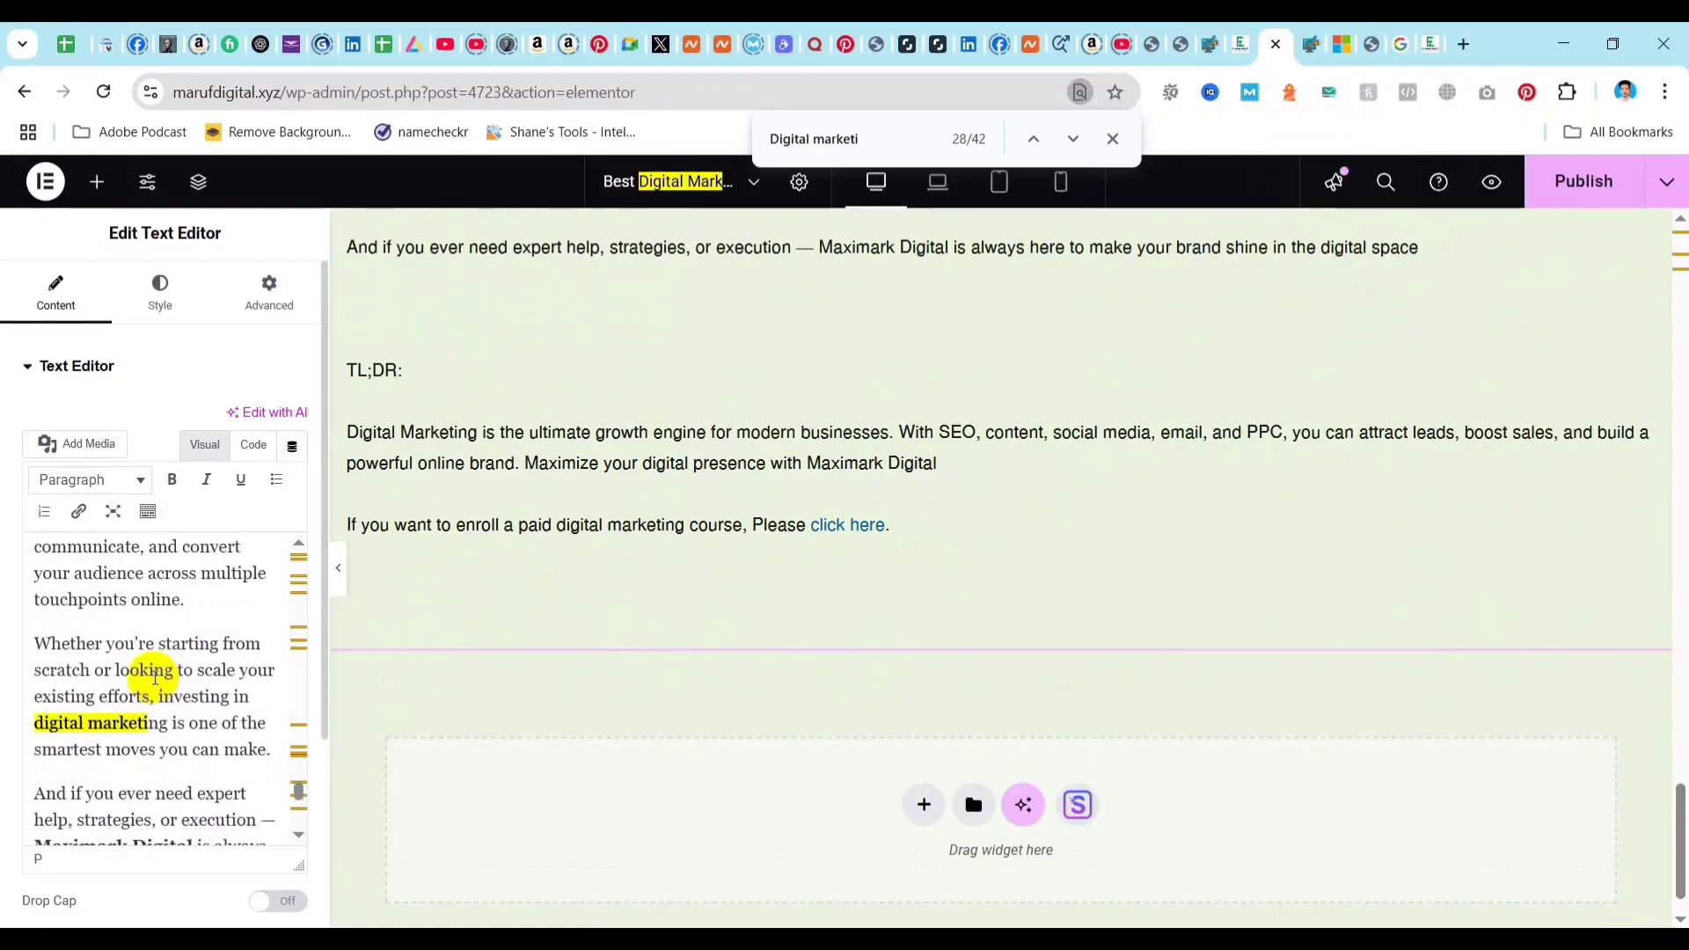
pyautogui.scroll(15, 154, 675)
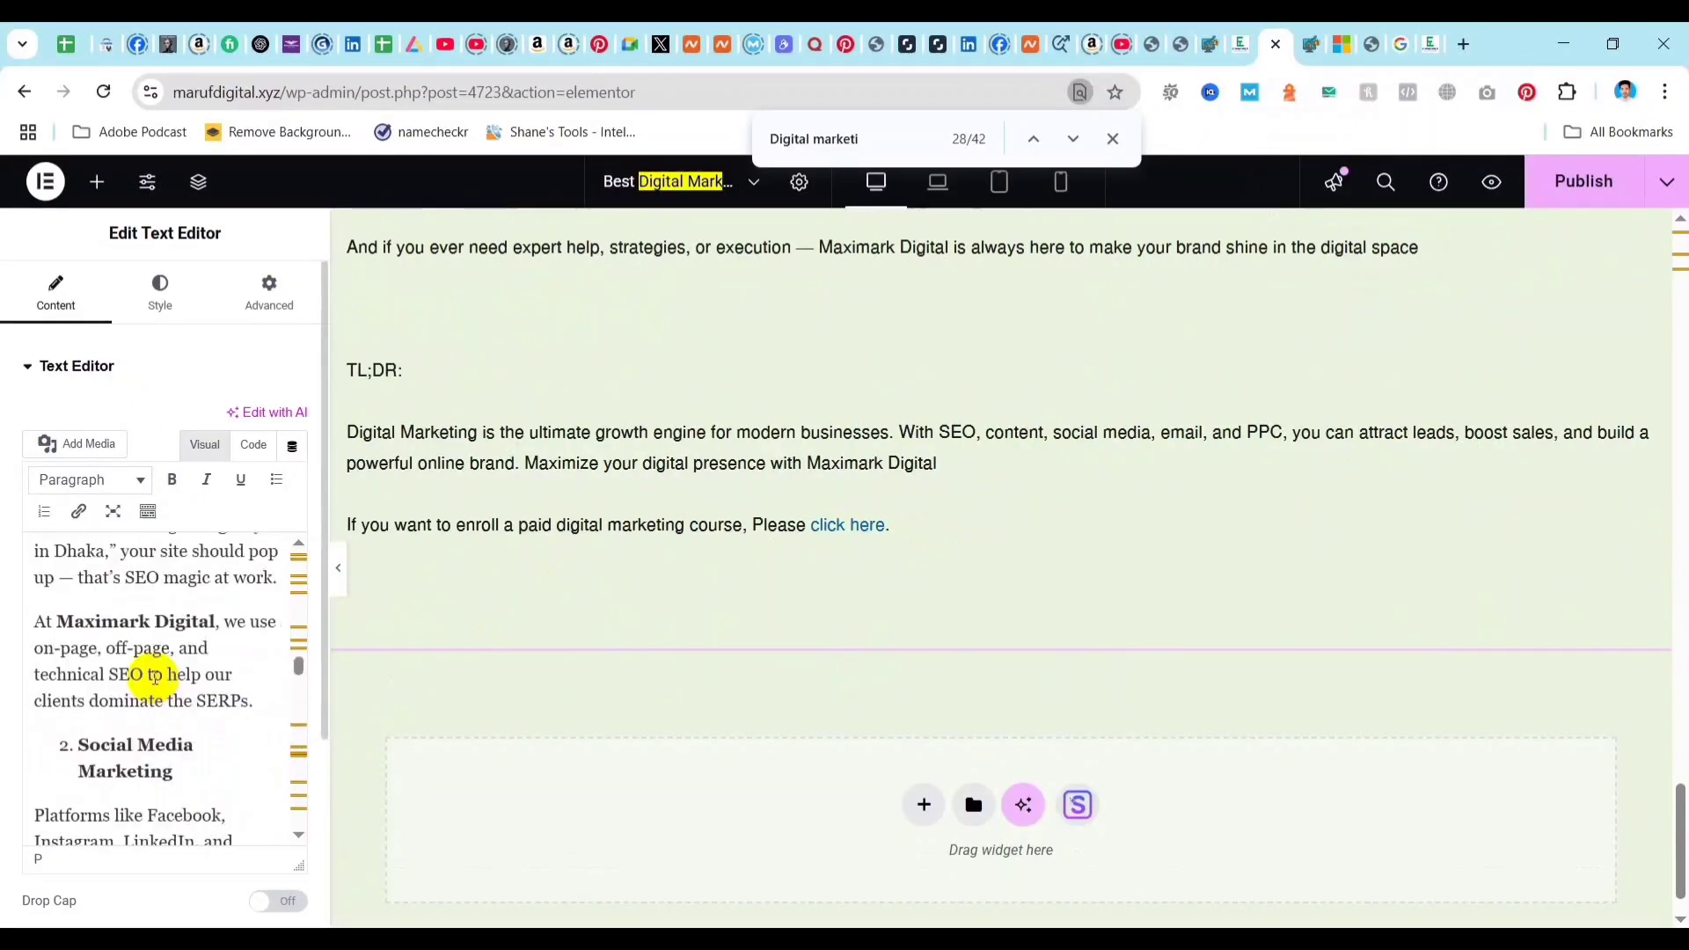
pyautogui.scroll(10, 141, 686)
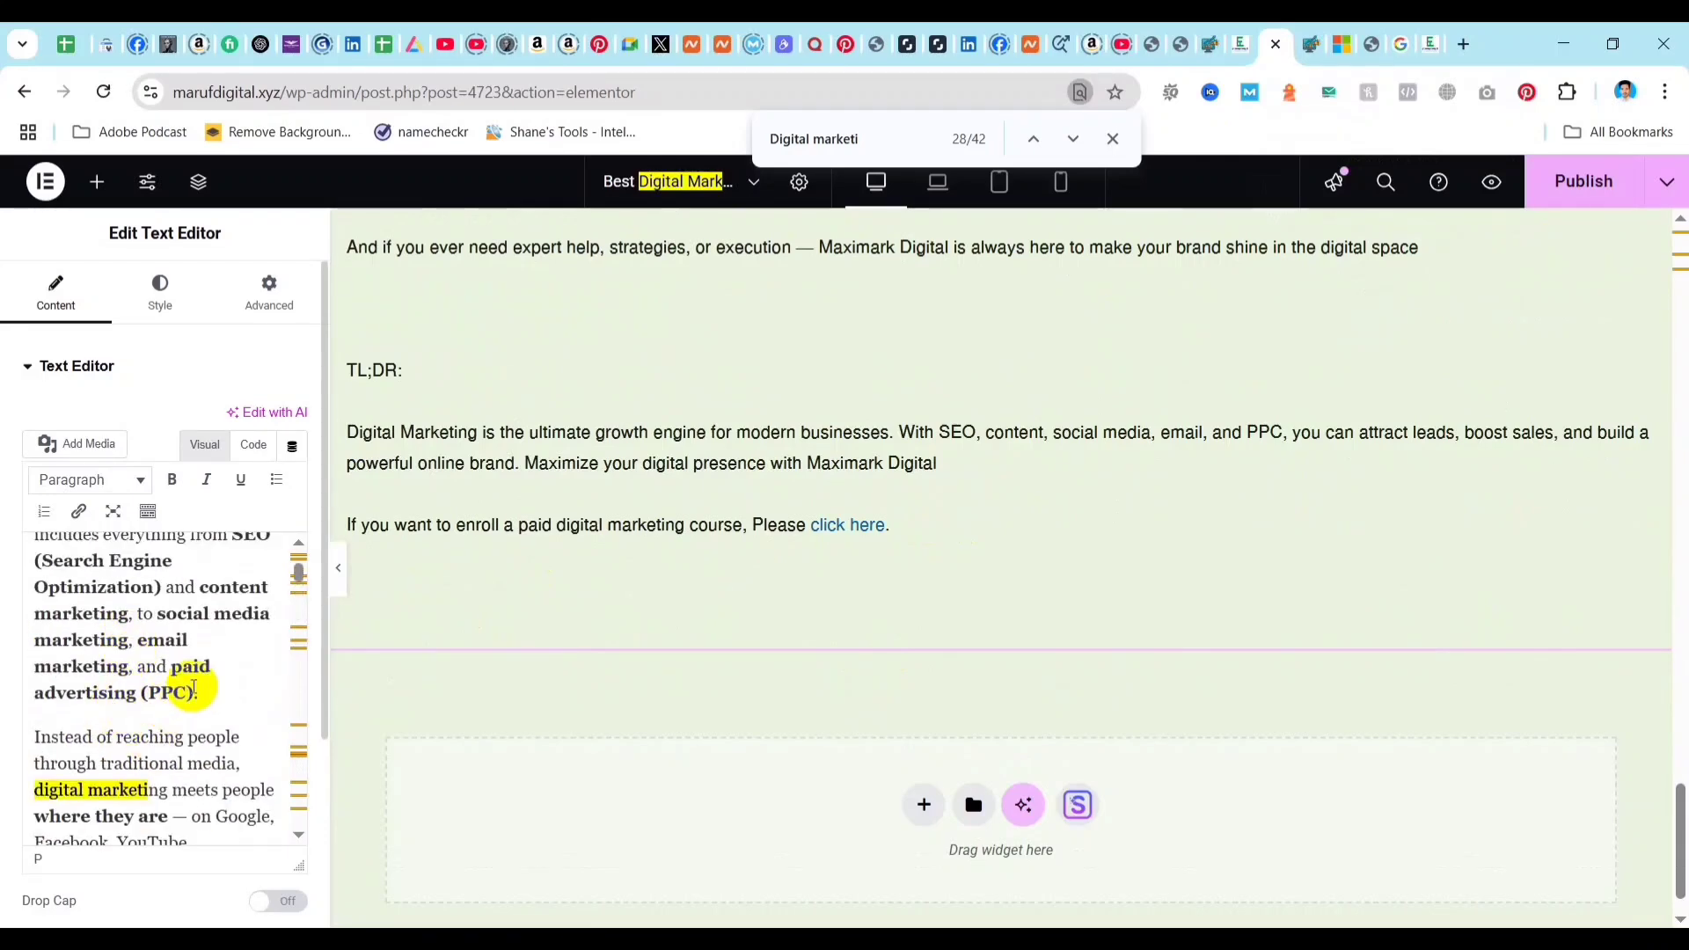
pyautogui.scroll(2, 132, 703)
pyautogui.scroll(2, 161, 747)
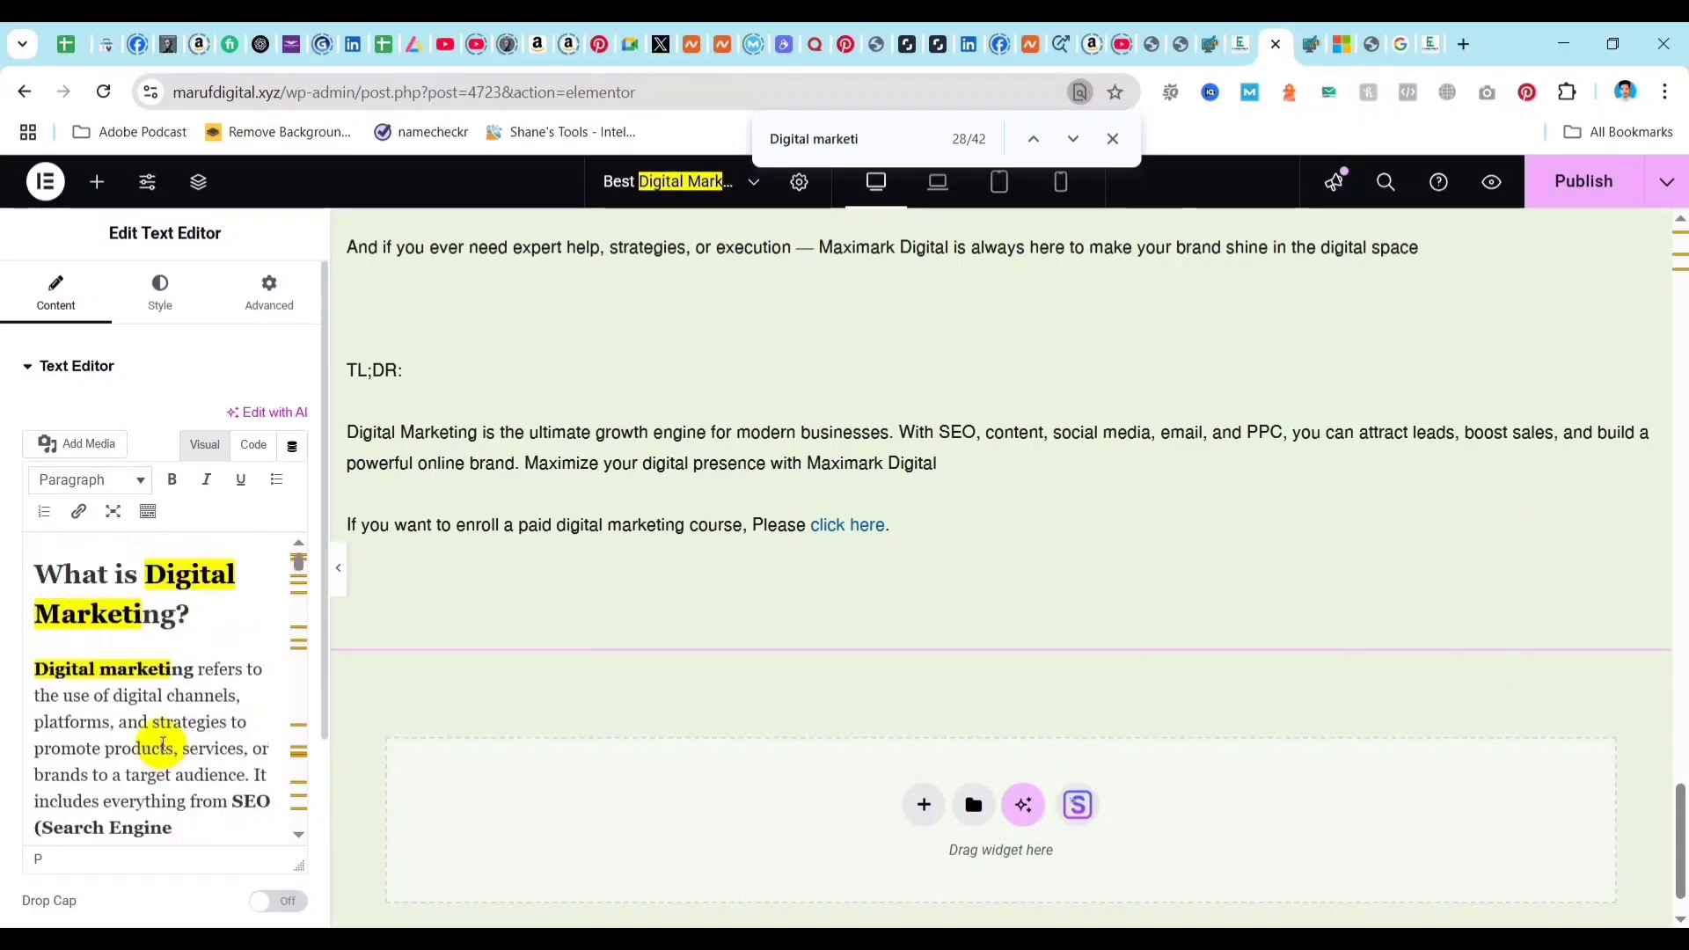
pyautogui.scroll(-5, 187, 741)
pyautogui.scroll(-3, 181, 747)
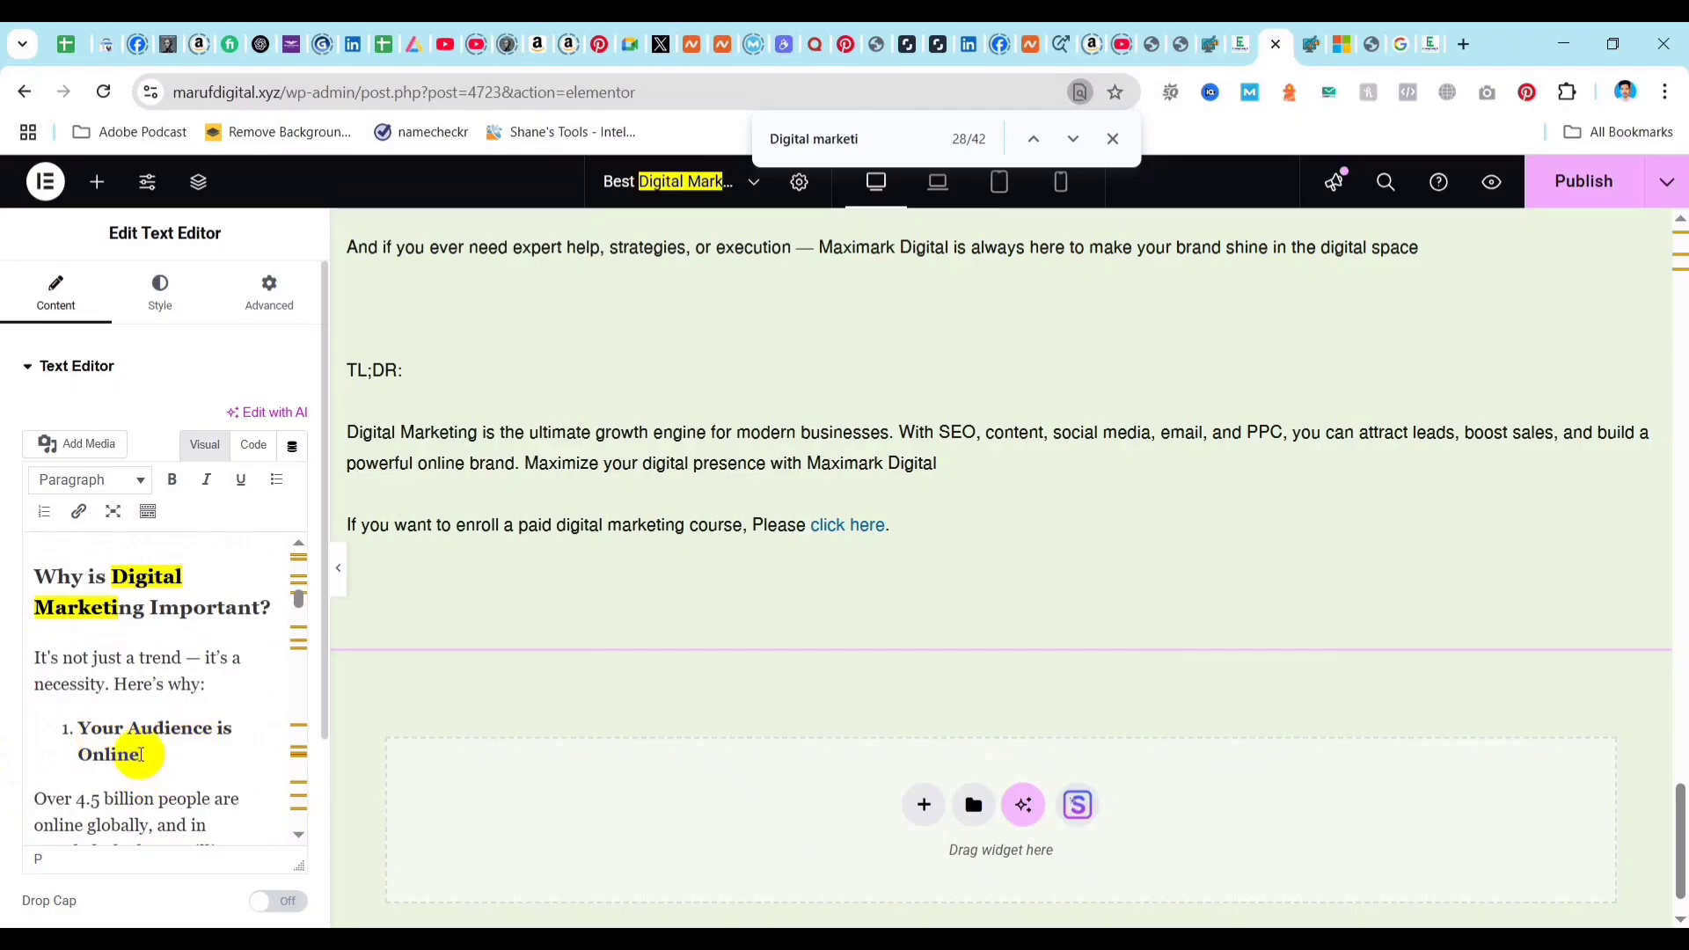
pyautogui.scroll(-10, 141, 753)
pyautogui.scroll(-15, 192, 739)
pyautogui.press('BackSpace')
pyautogui.press('Return')
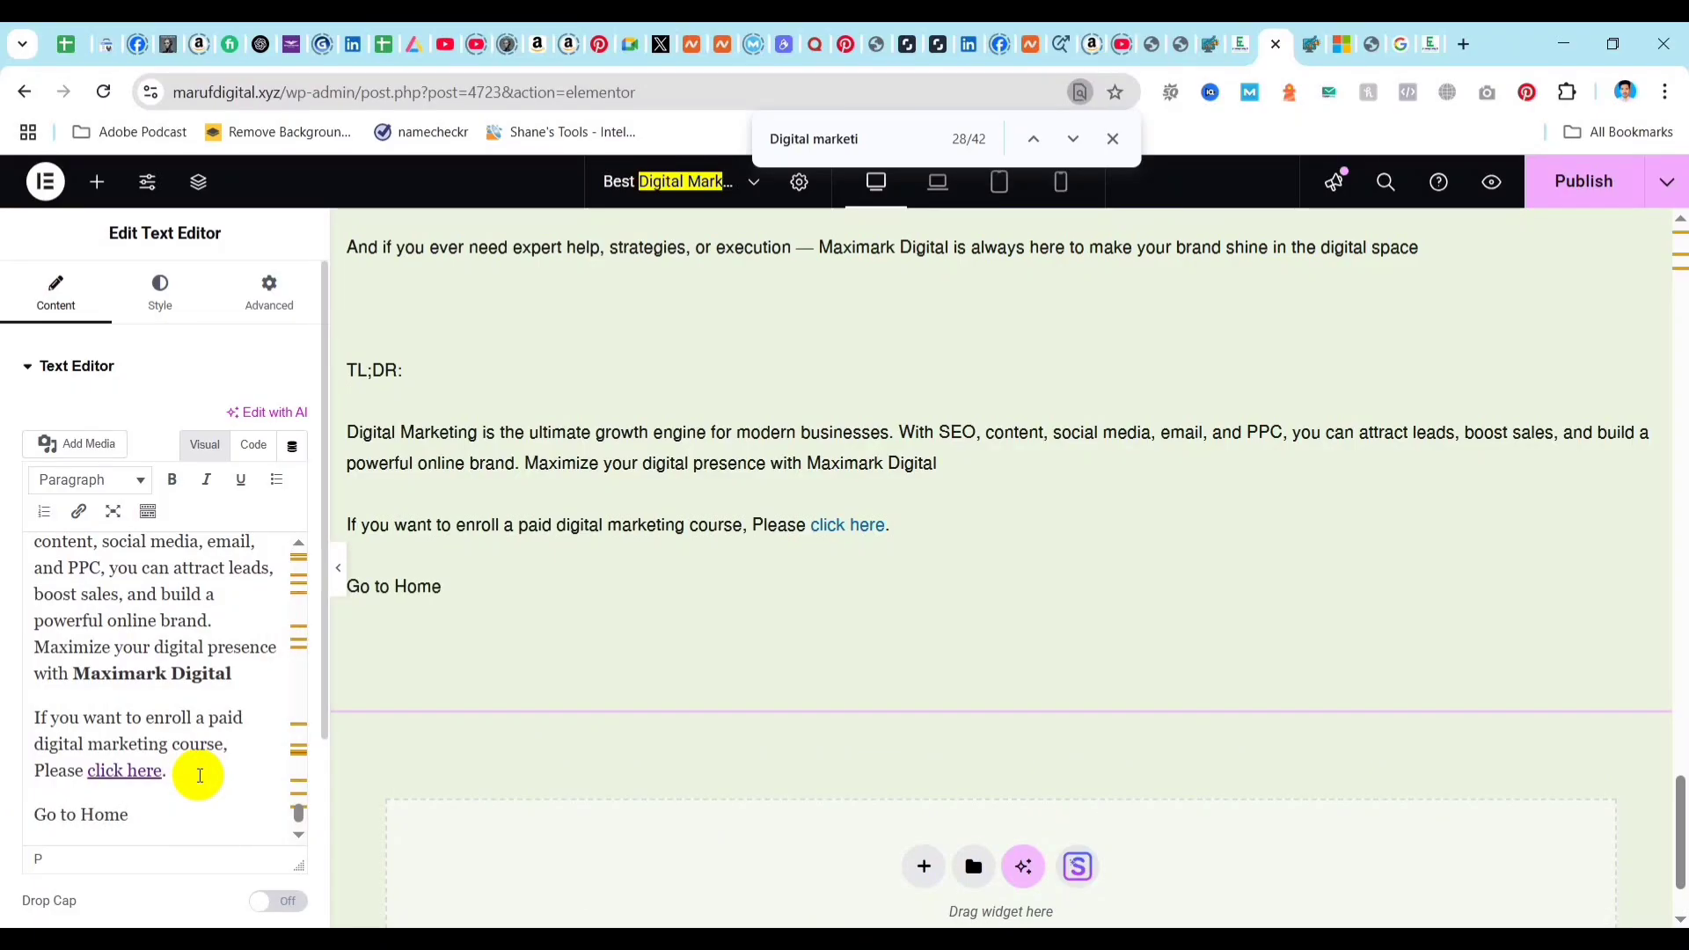
pyautogui.moveTo(126, 815); pyautogui.dragTo(85, 820)
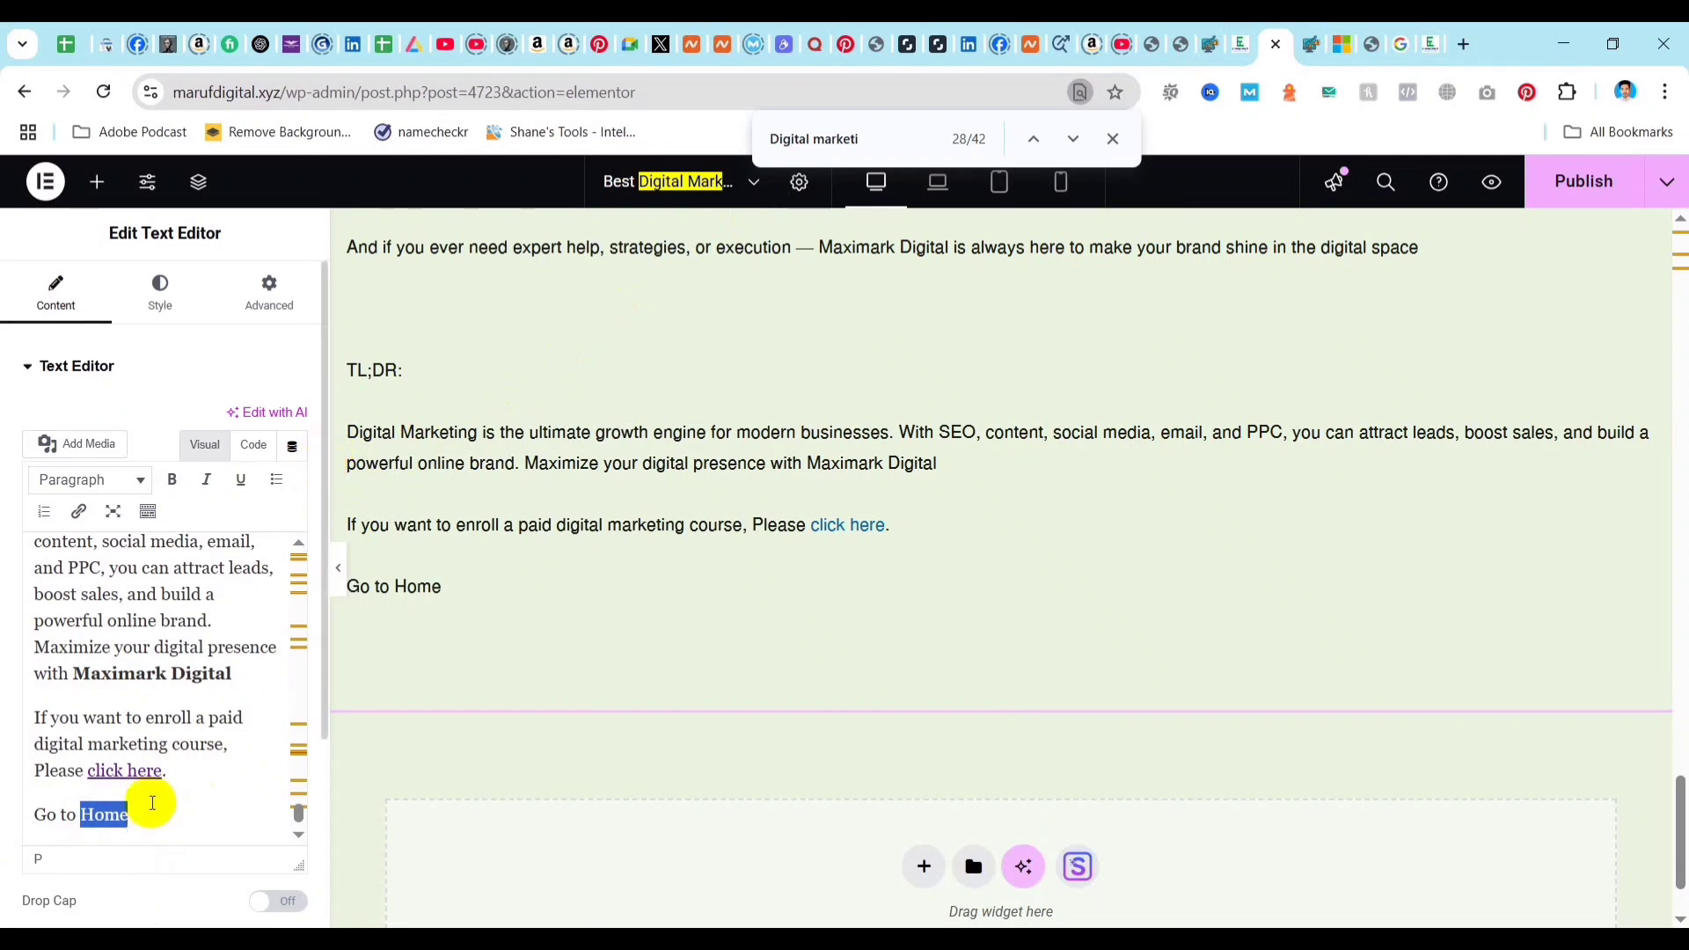
pyautogui.click(78, 511)
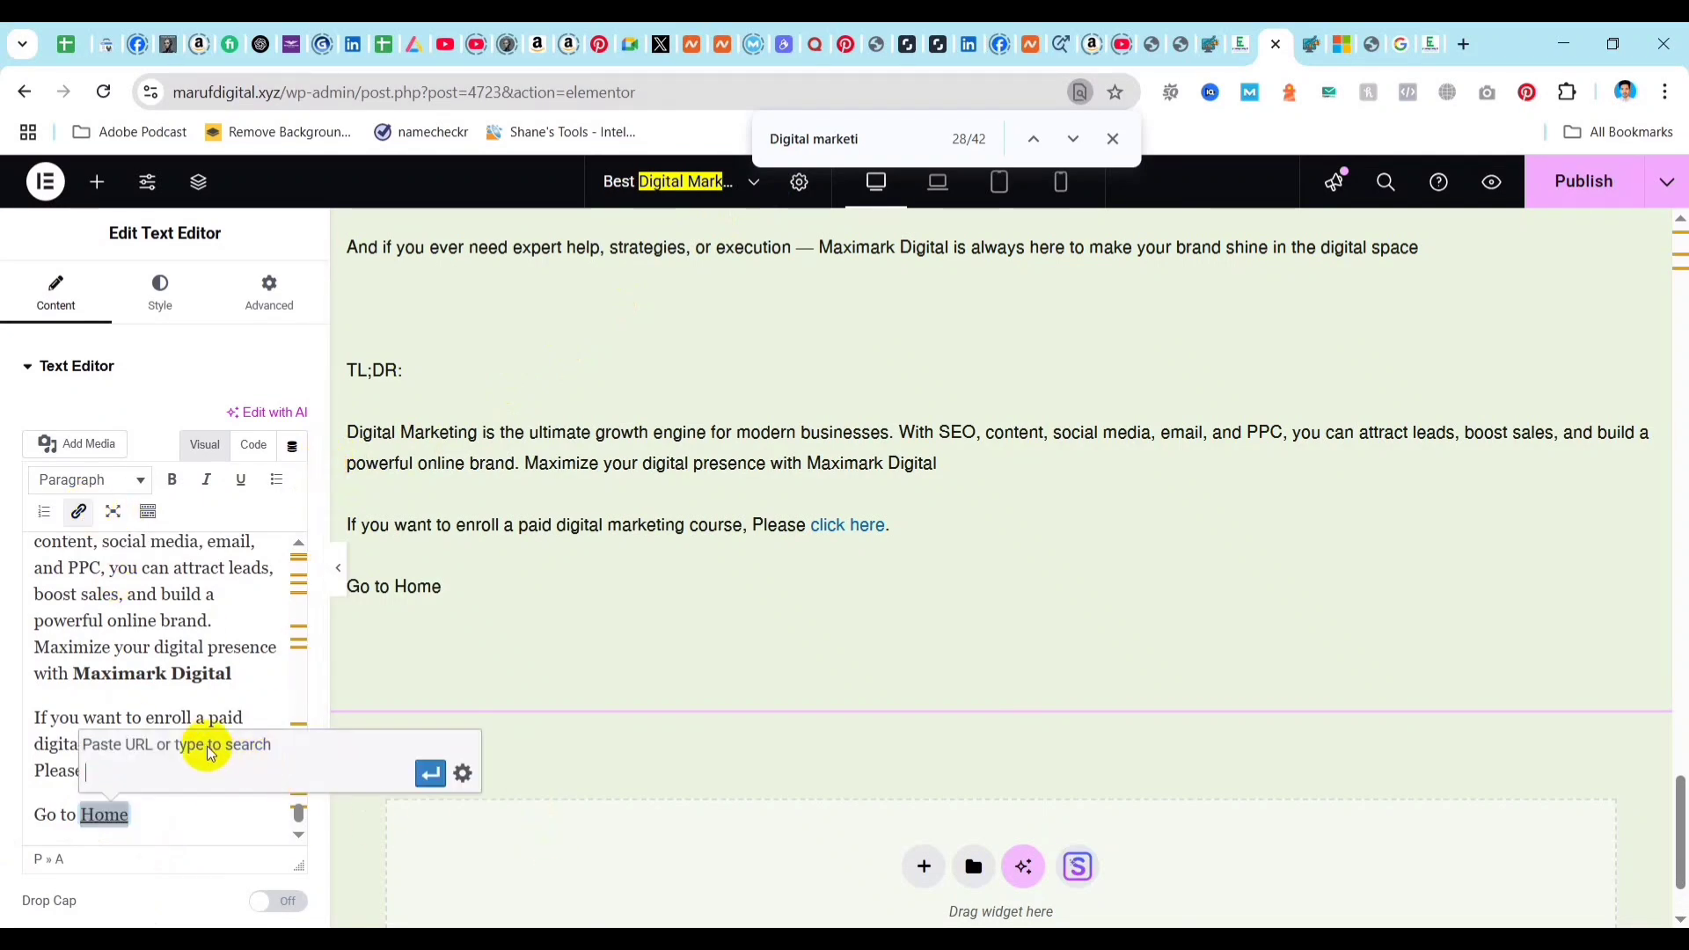
pyautogui.write('www.marufdigit')
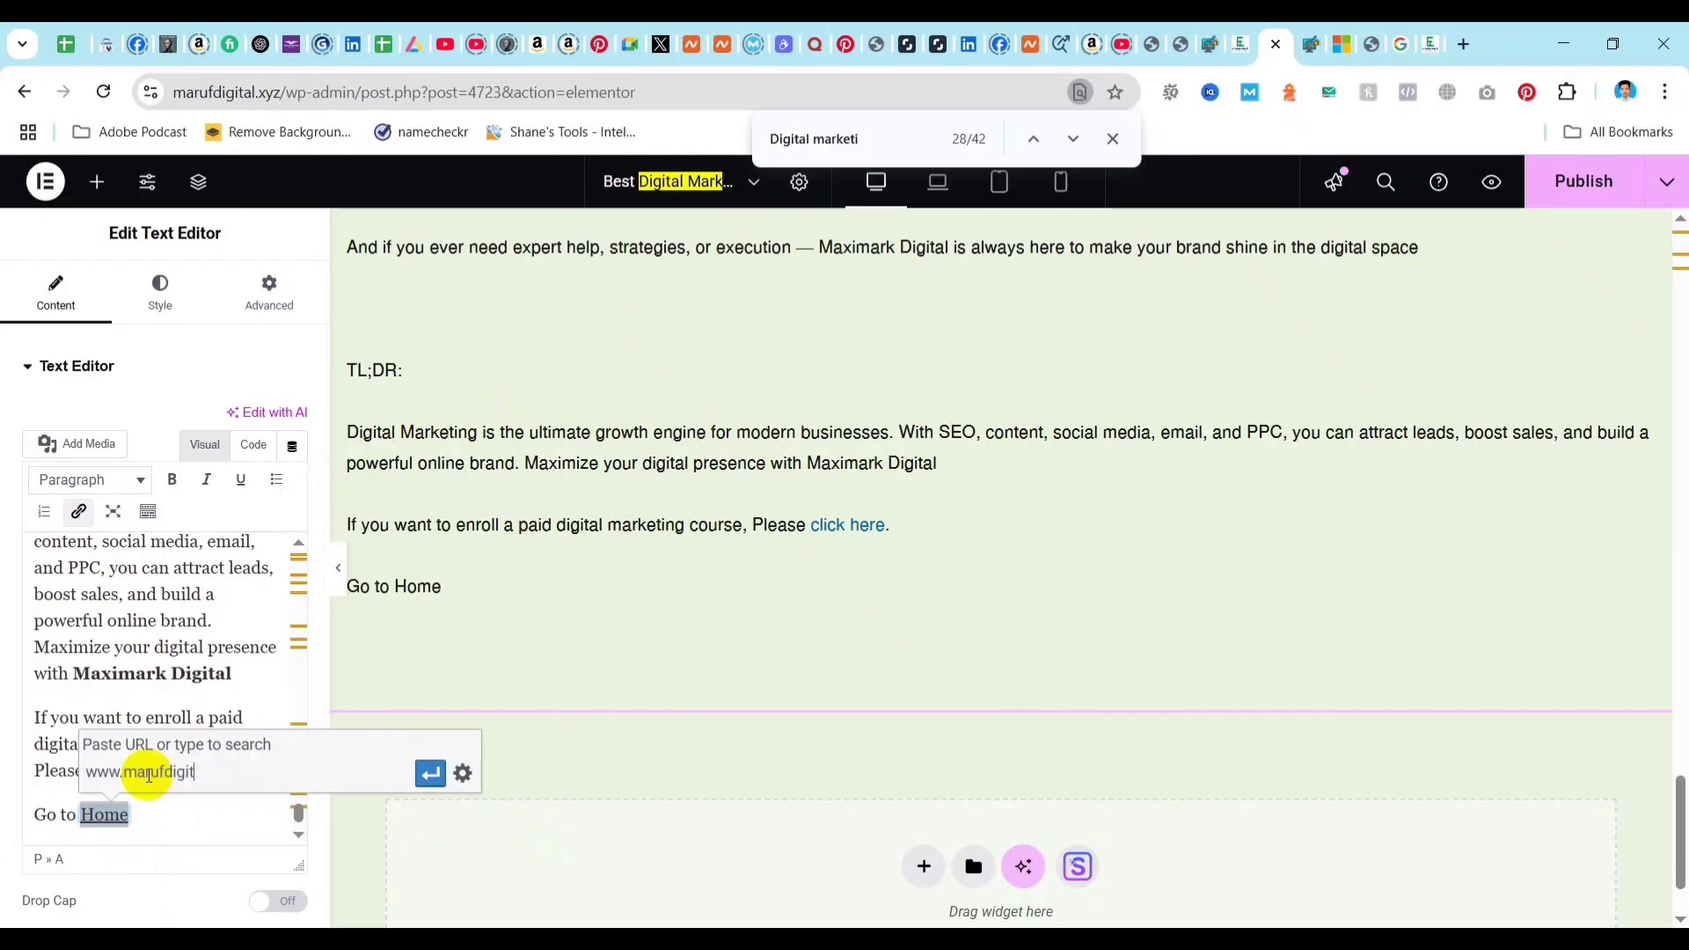
pyautogui.write('al.xyz')
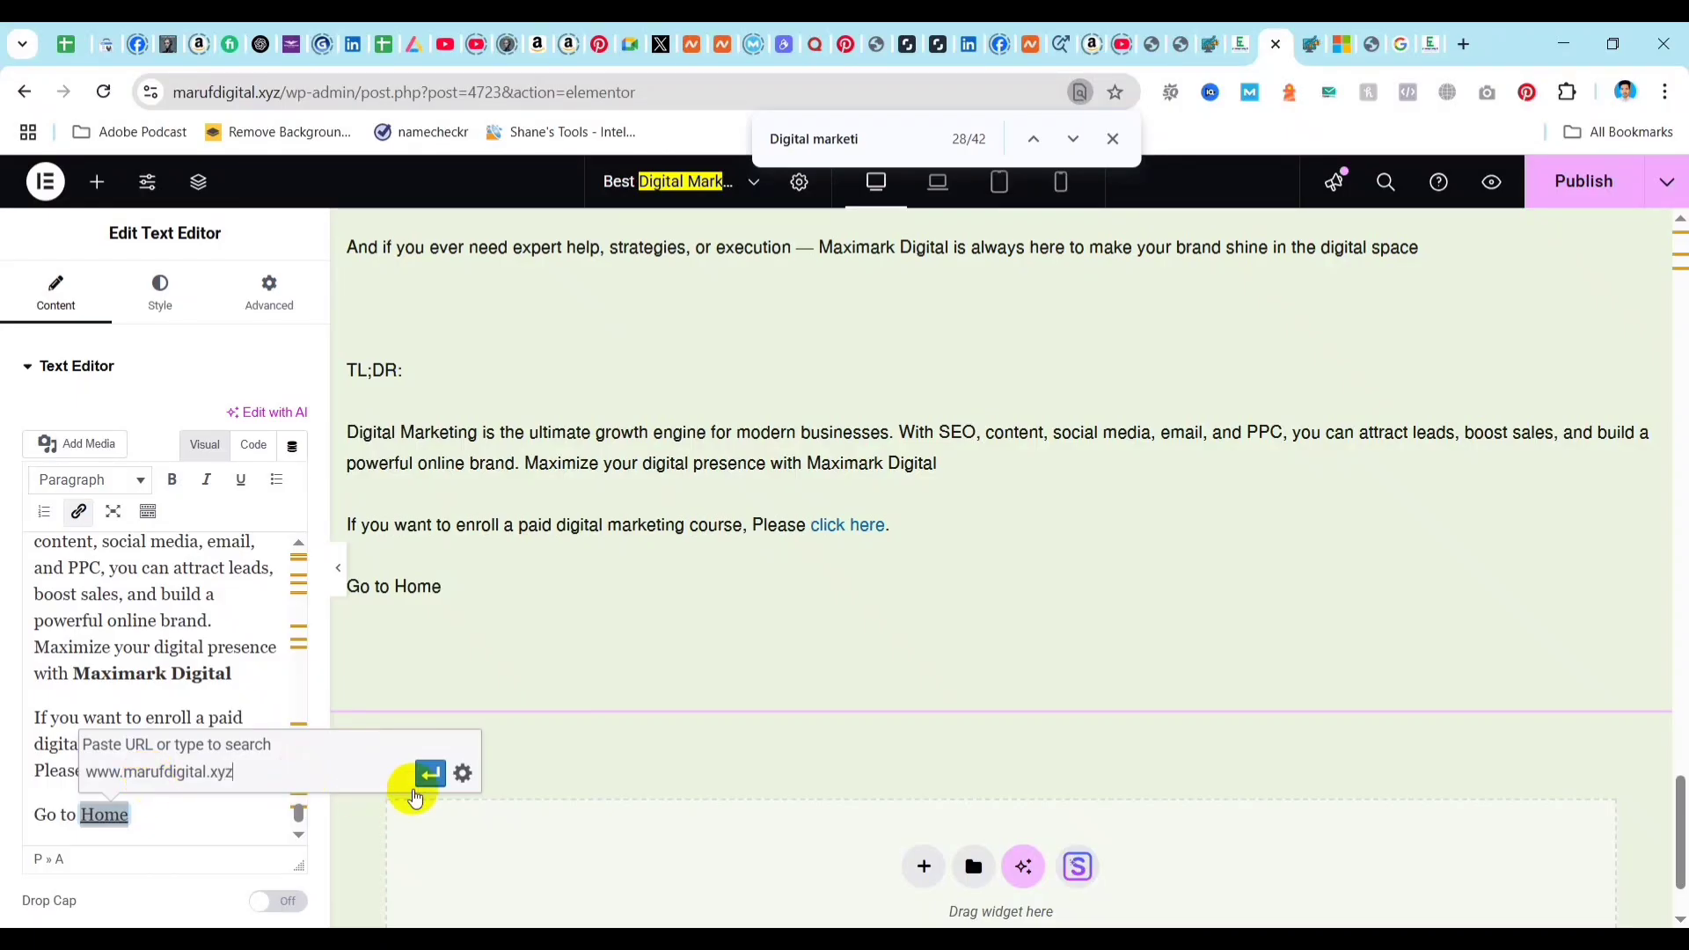
pyautogui.click(430, 774)
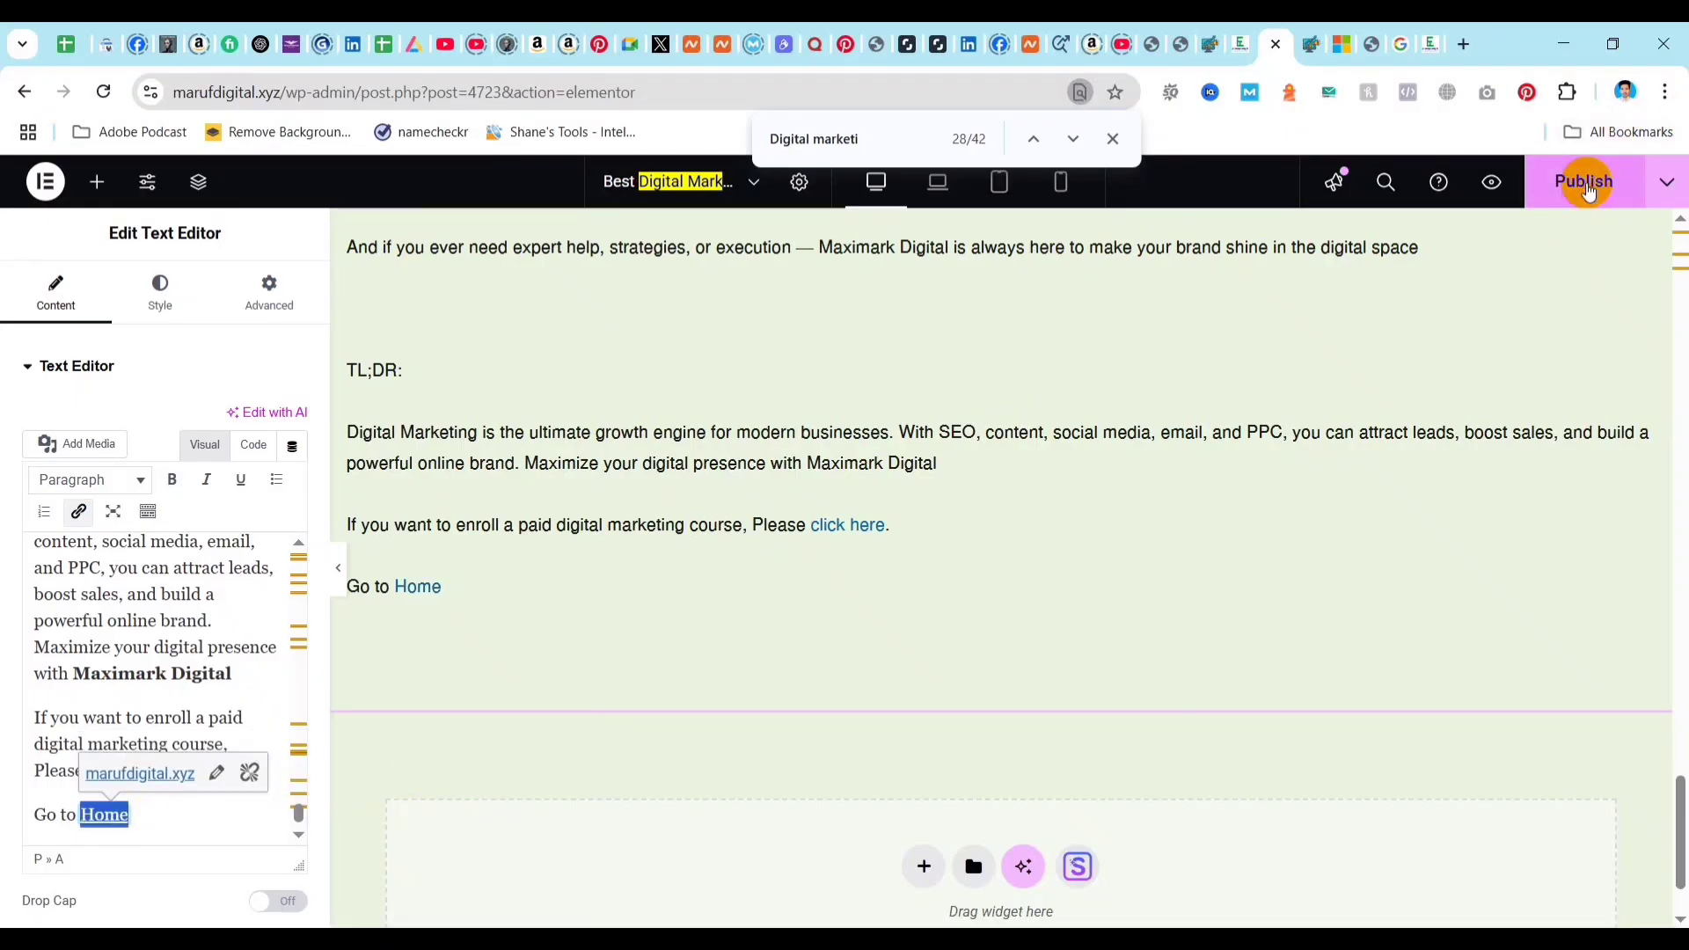
pyautogui.click(1584, 184)
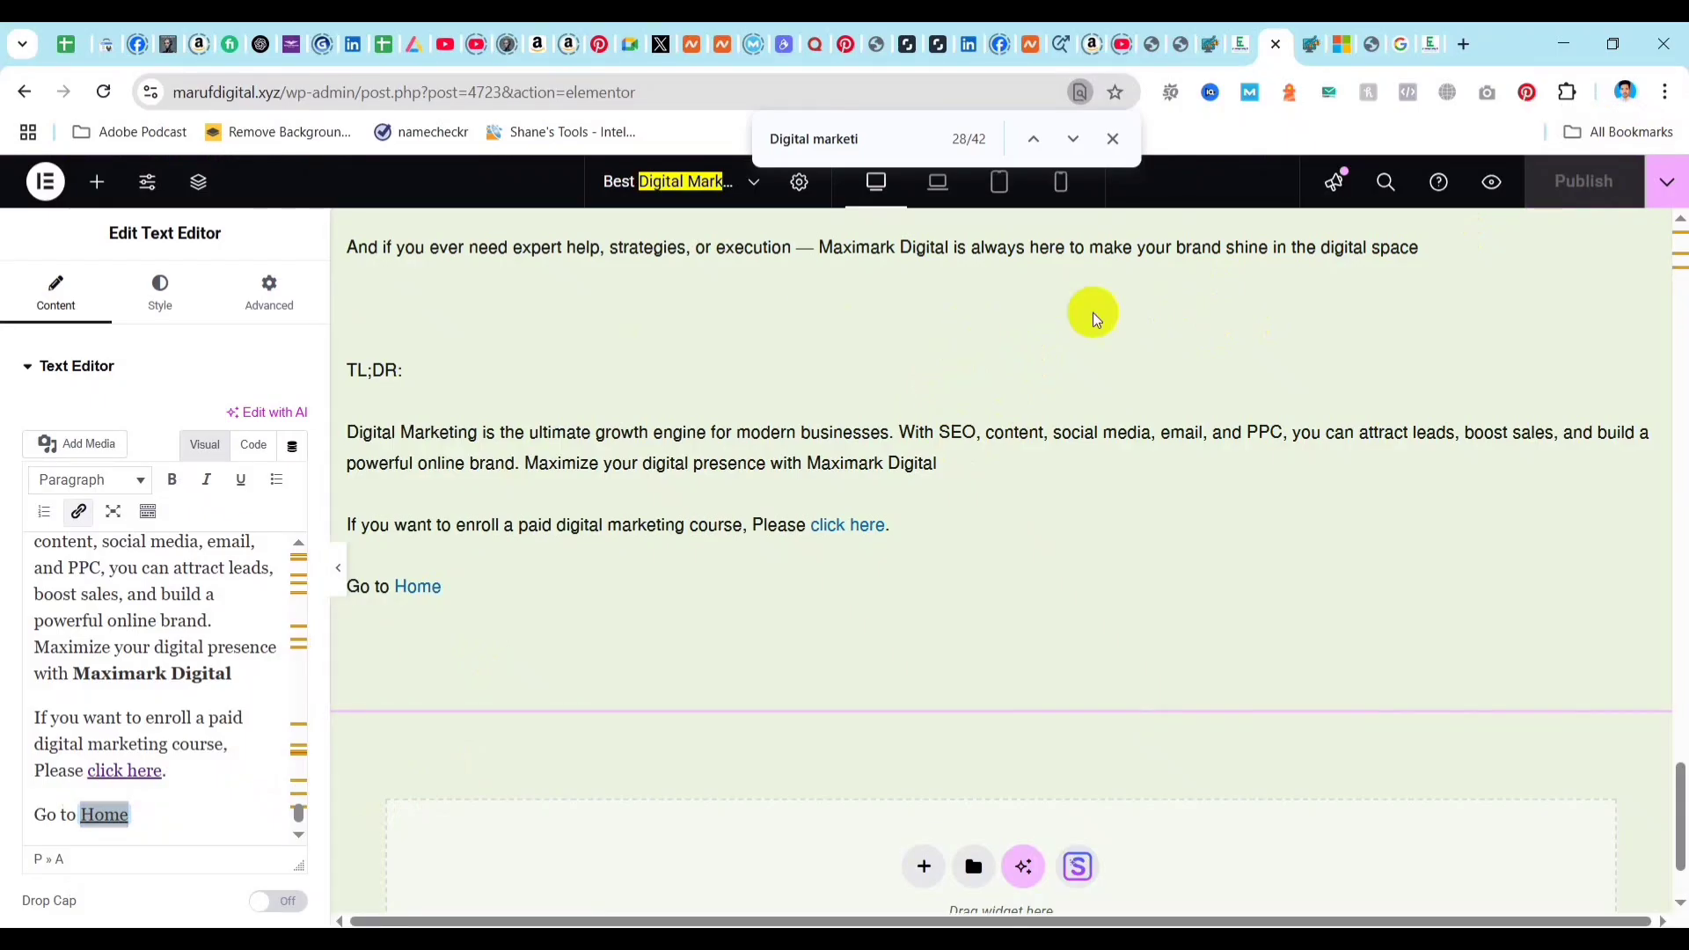
# Reload the post in the WordPress editor and check its Rank Math score, snippet preview, focus keyword and Basic SEO results.
pyautogui.click(1276, 46)
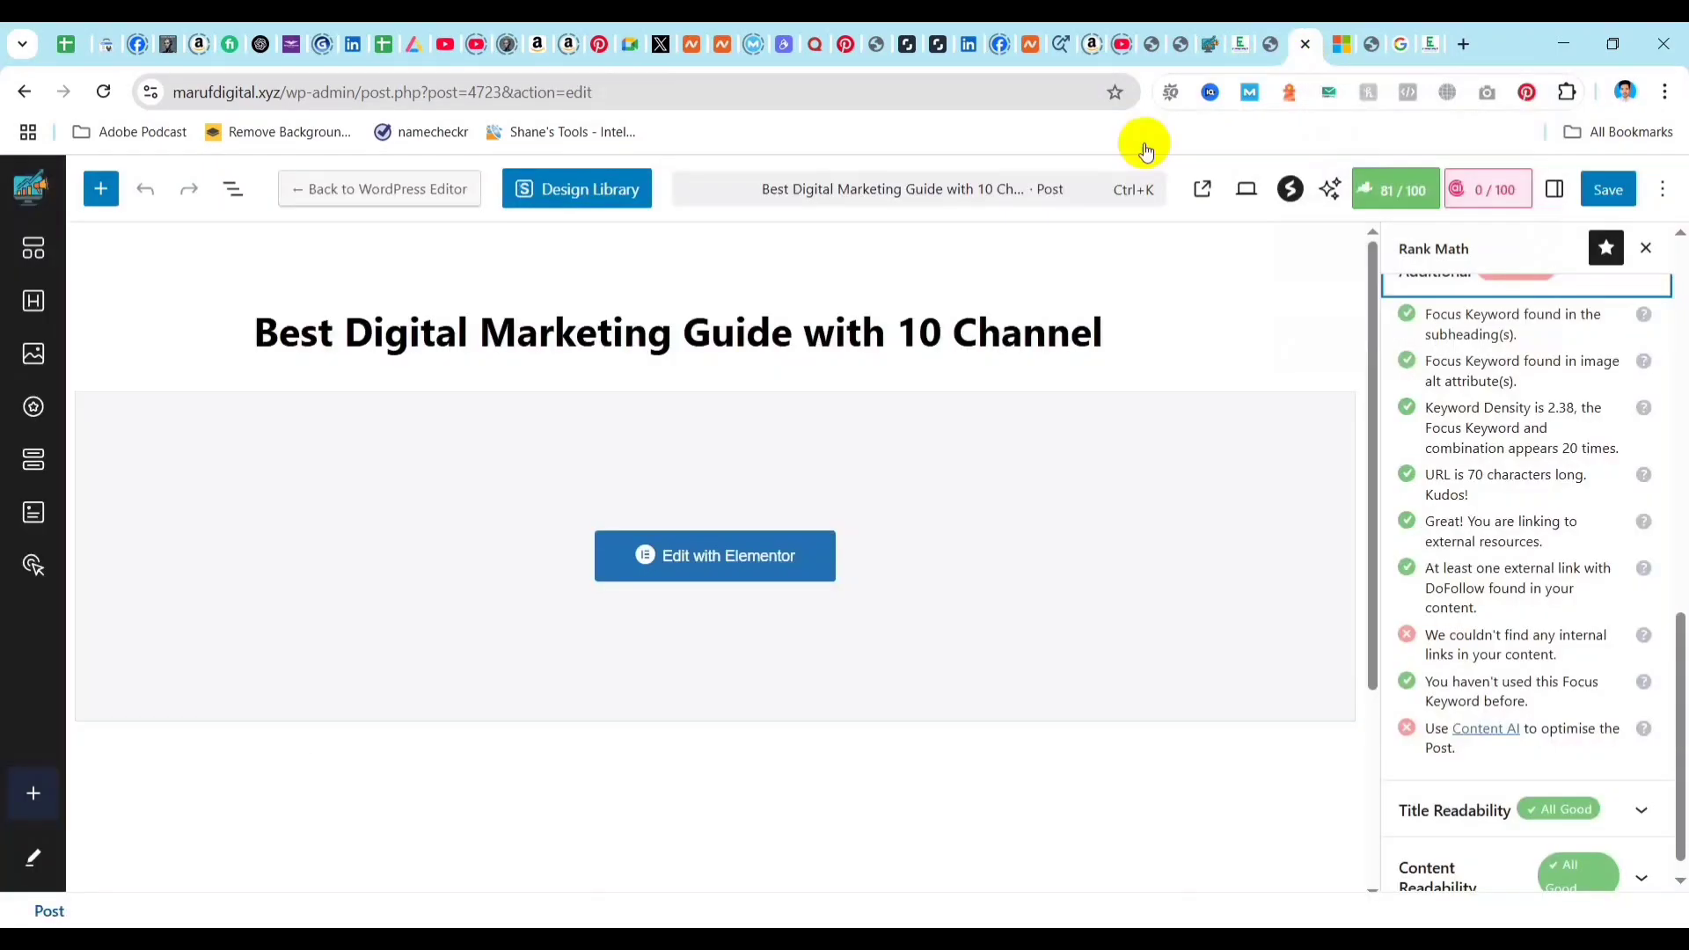
pyautogui.click(102, 95)
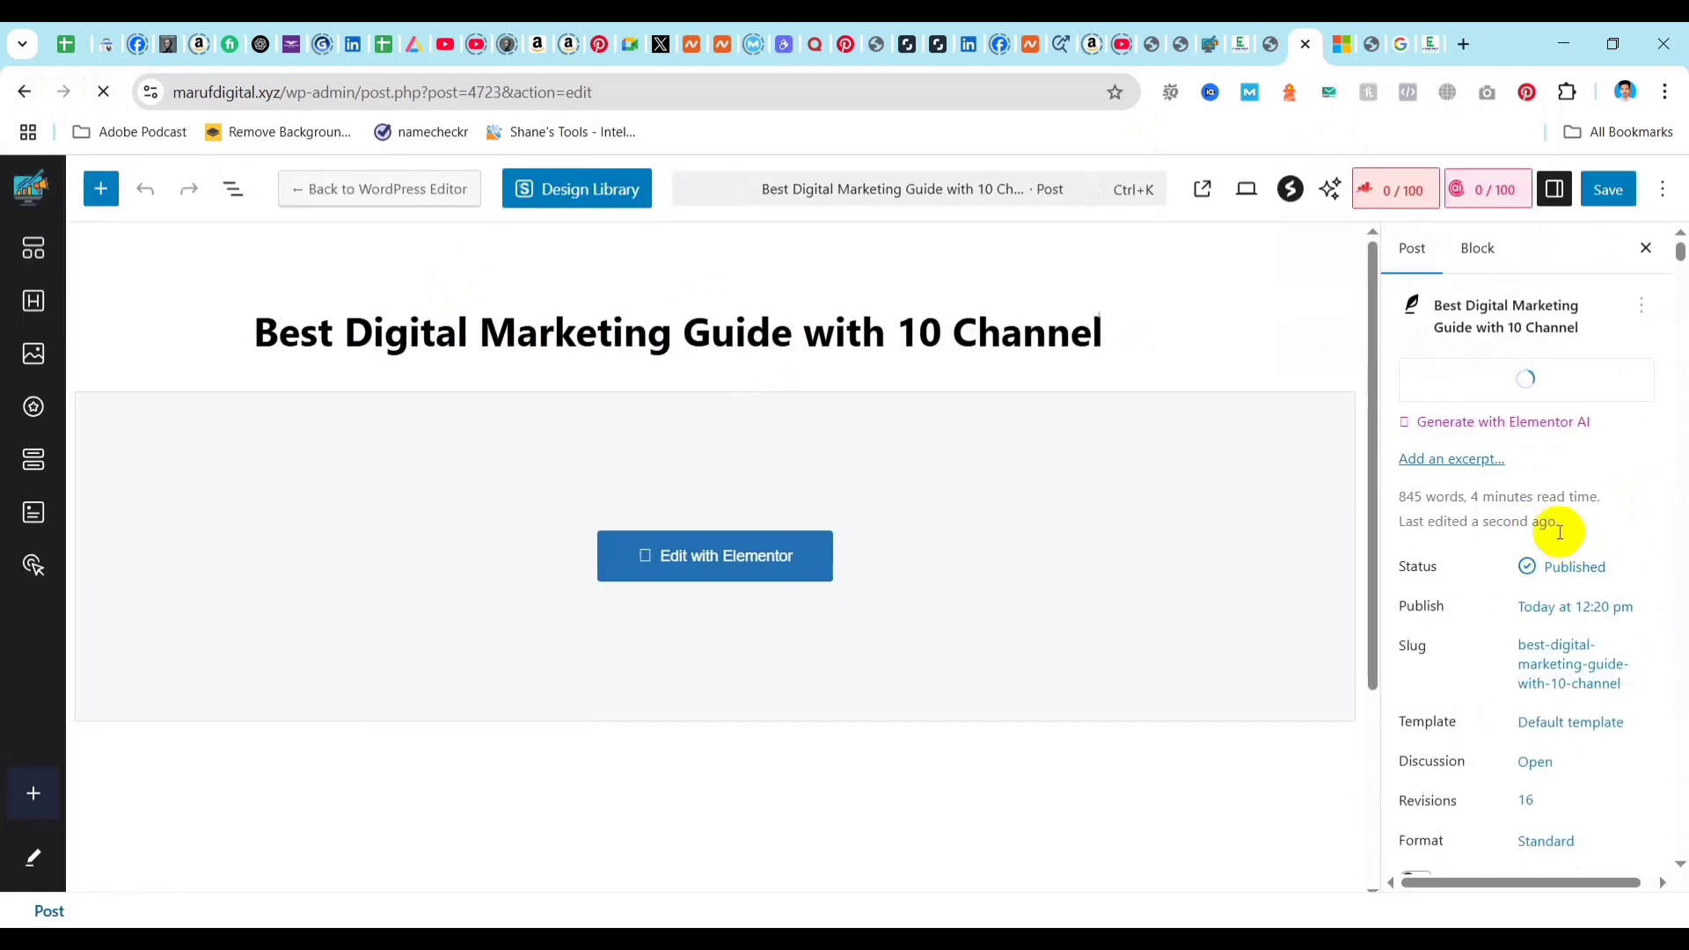
pyautogui.scroll(-1, 1546, 480)
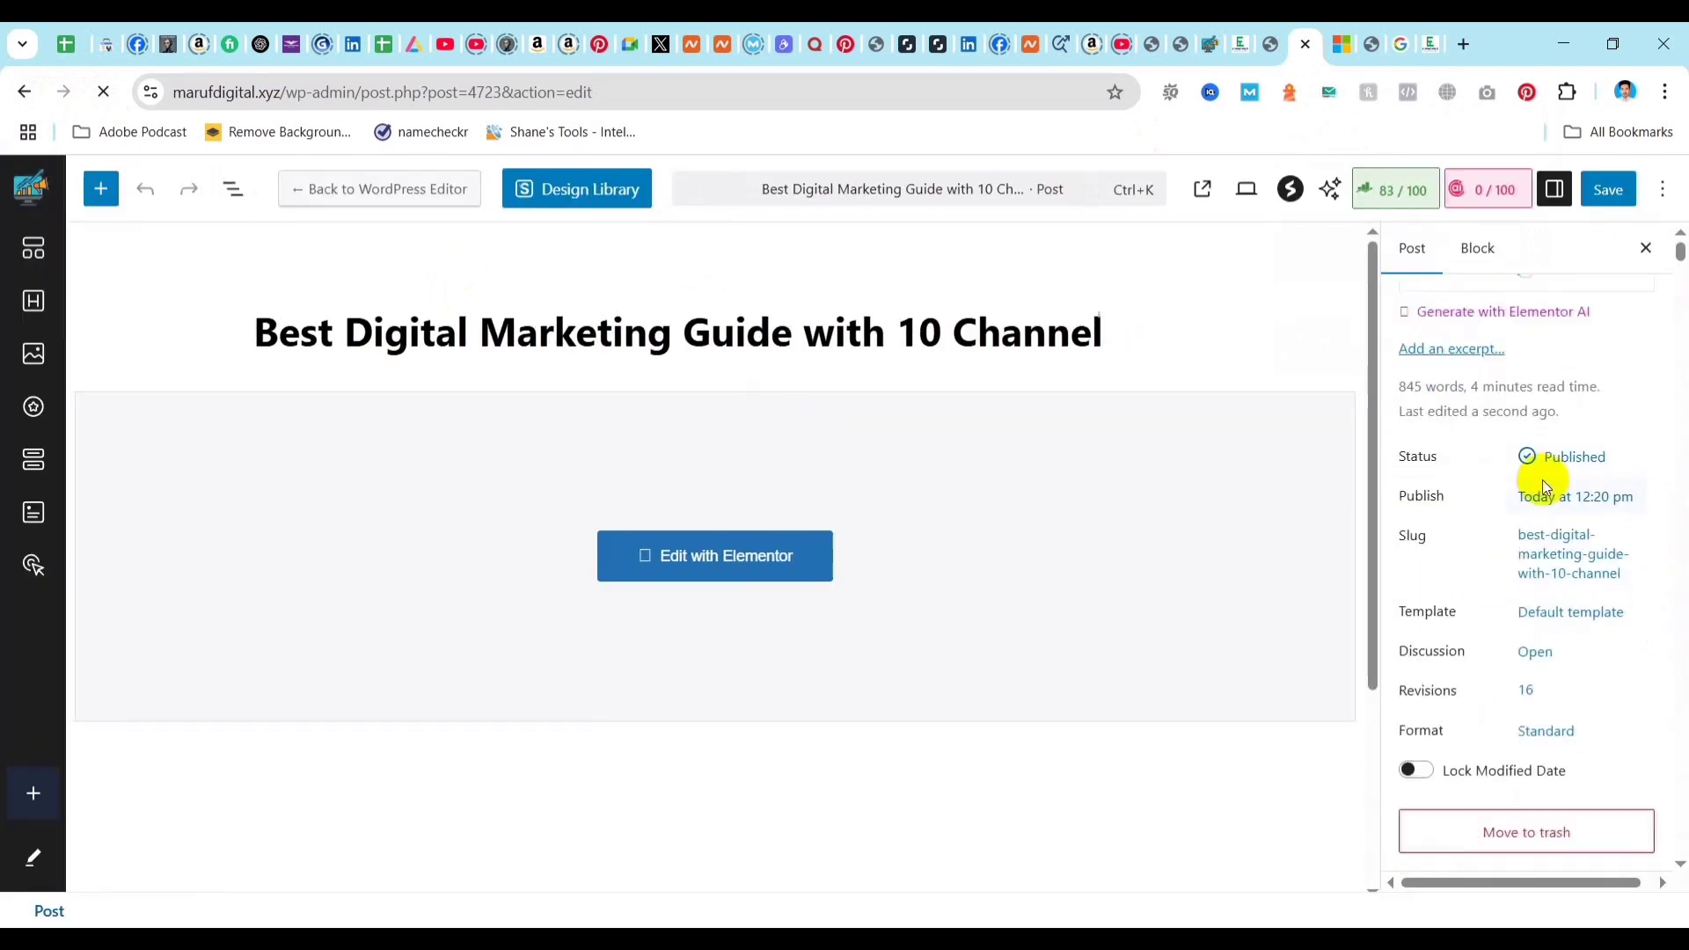
pyautogui.scroll(1, 1566, 501)
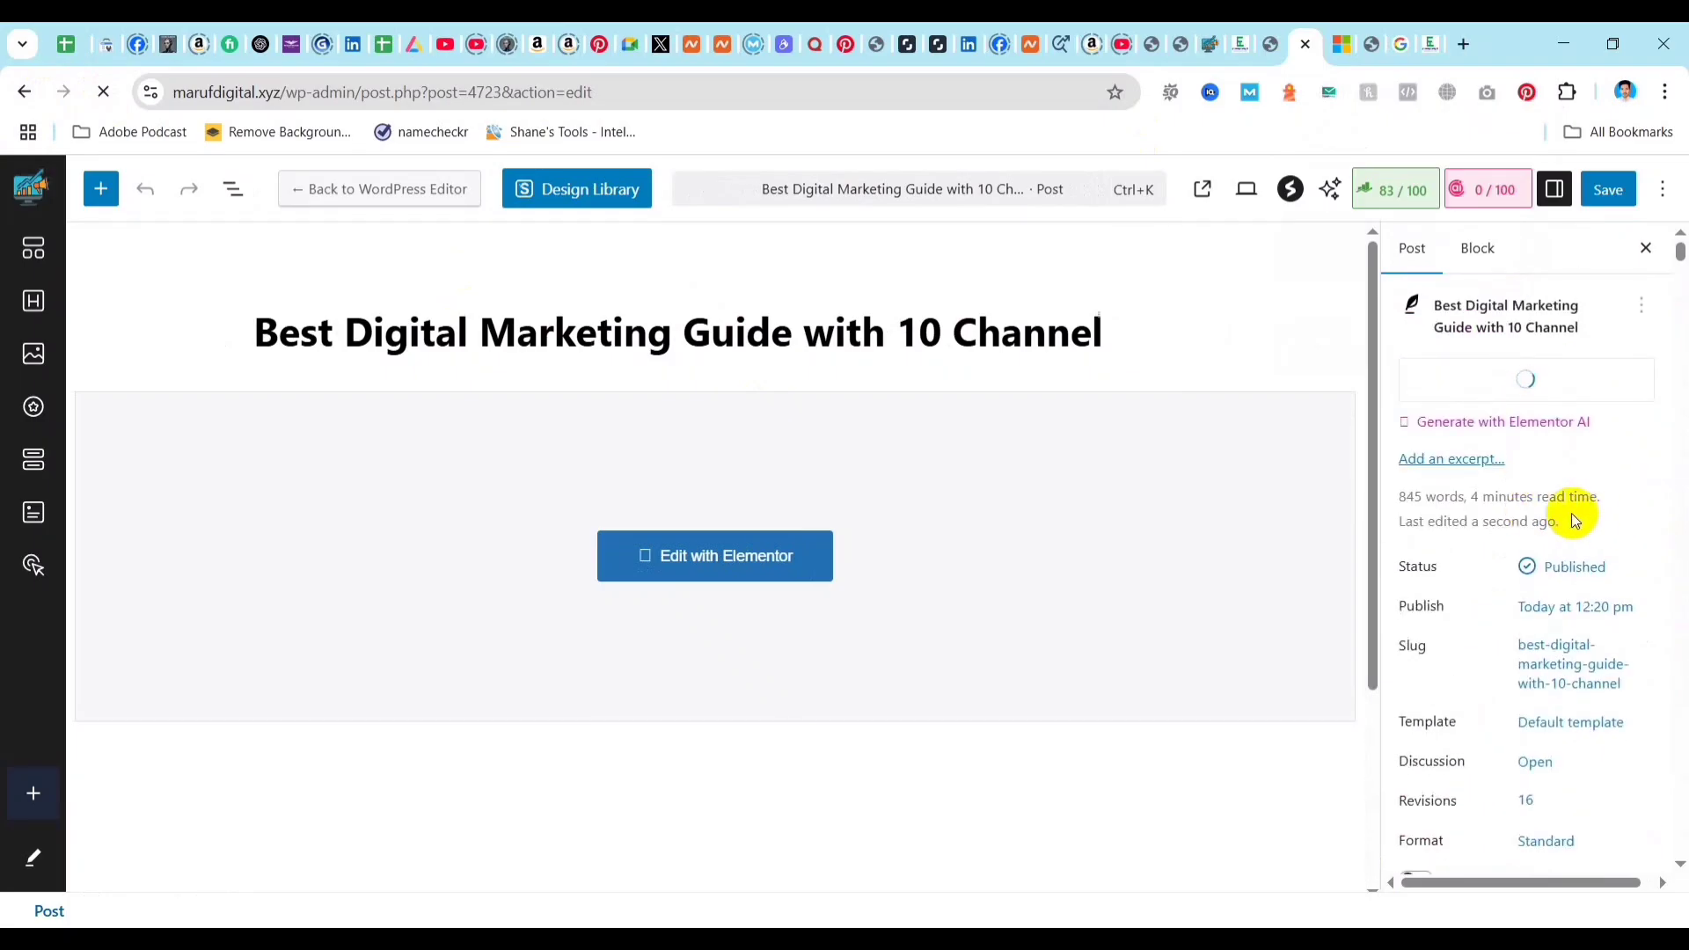
pyautogui.moveTo(1564, 368)
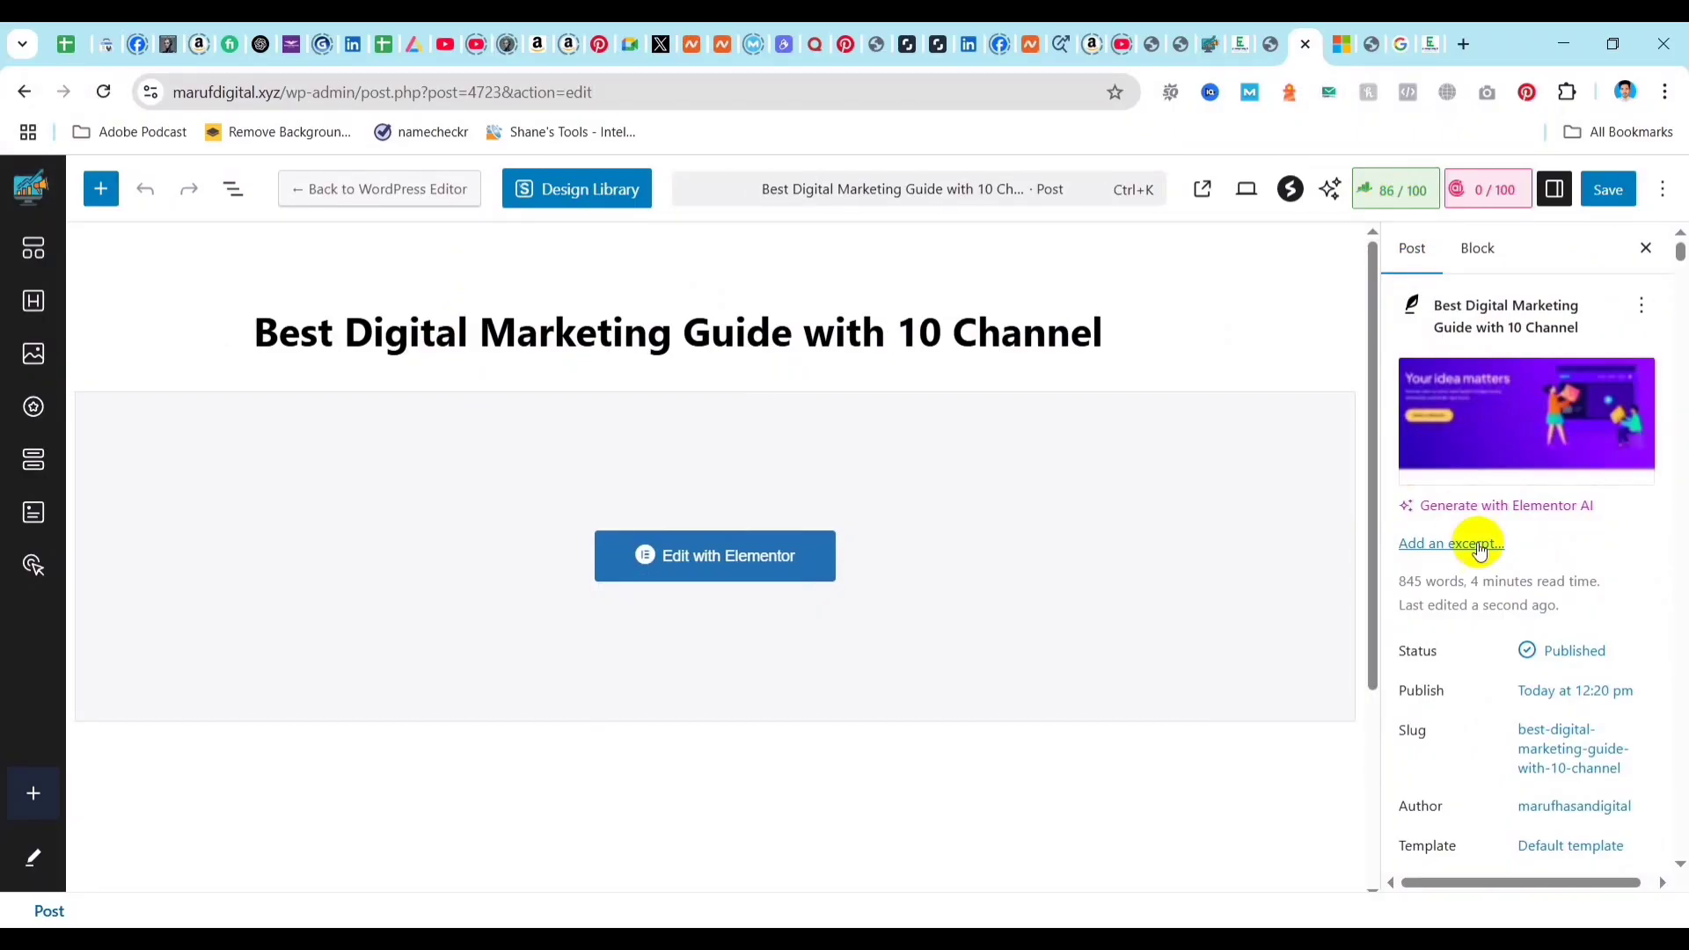
pyautogui.scroll(-3, 1486, 490)
pyautogui.scroll(1, 1486, 489)
pyautogui.click(1389, 190)
pyautogui.scroll(-4, 1504, 434)
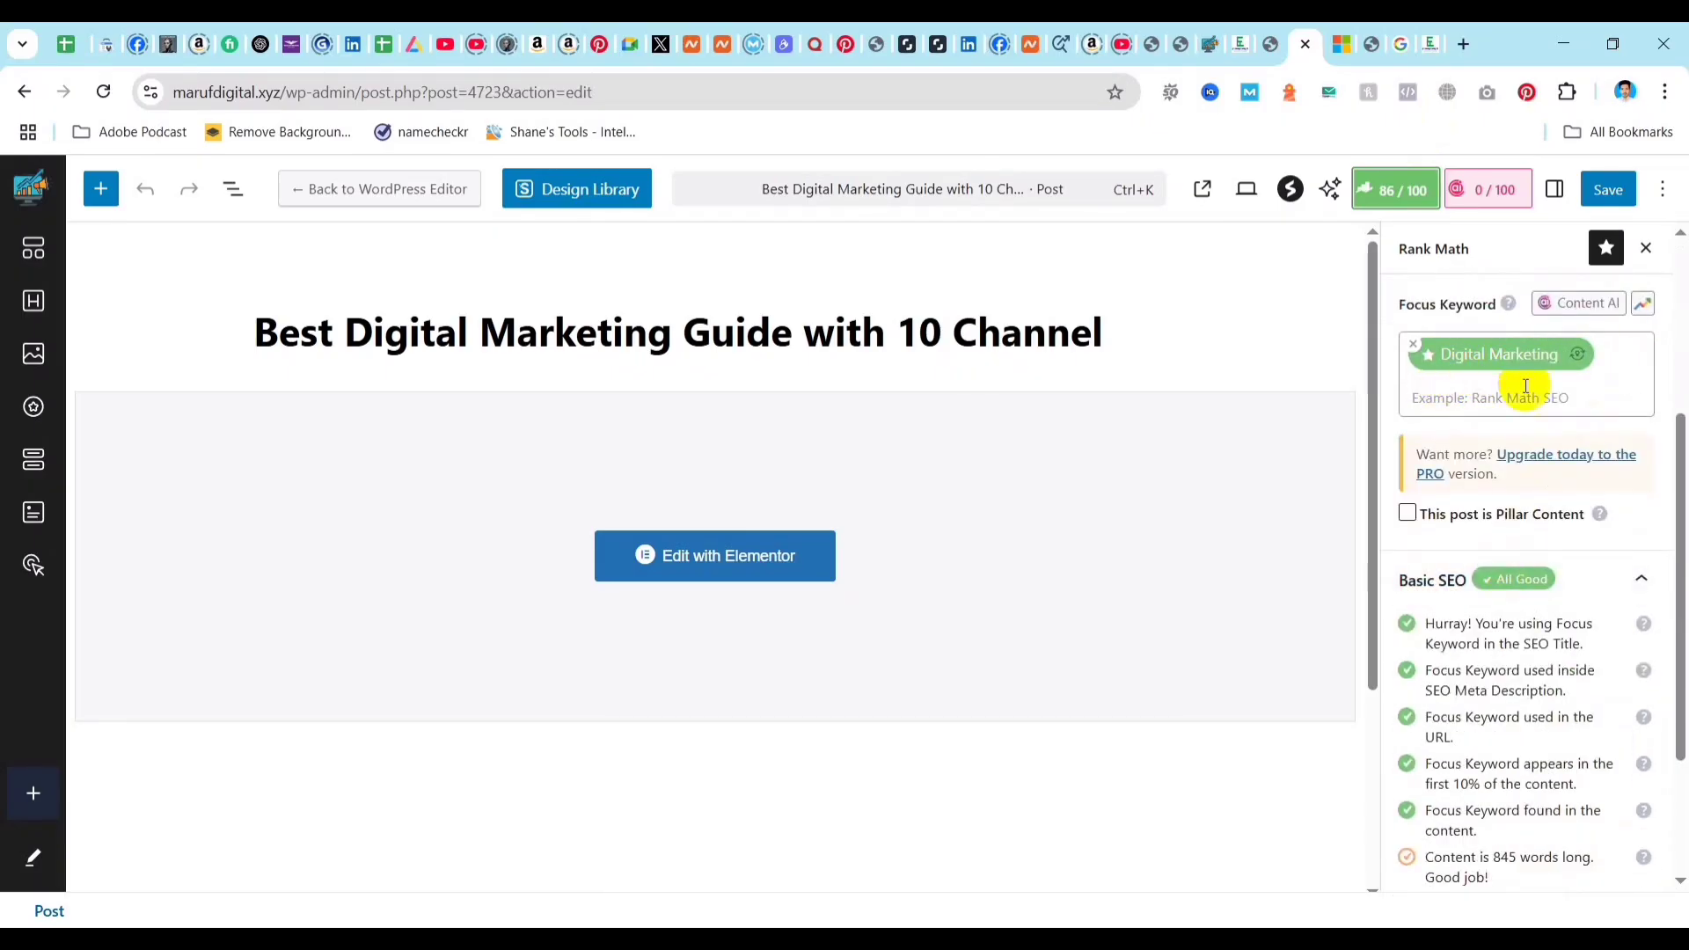
pyautogui.scroll(1, 1489, 396)
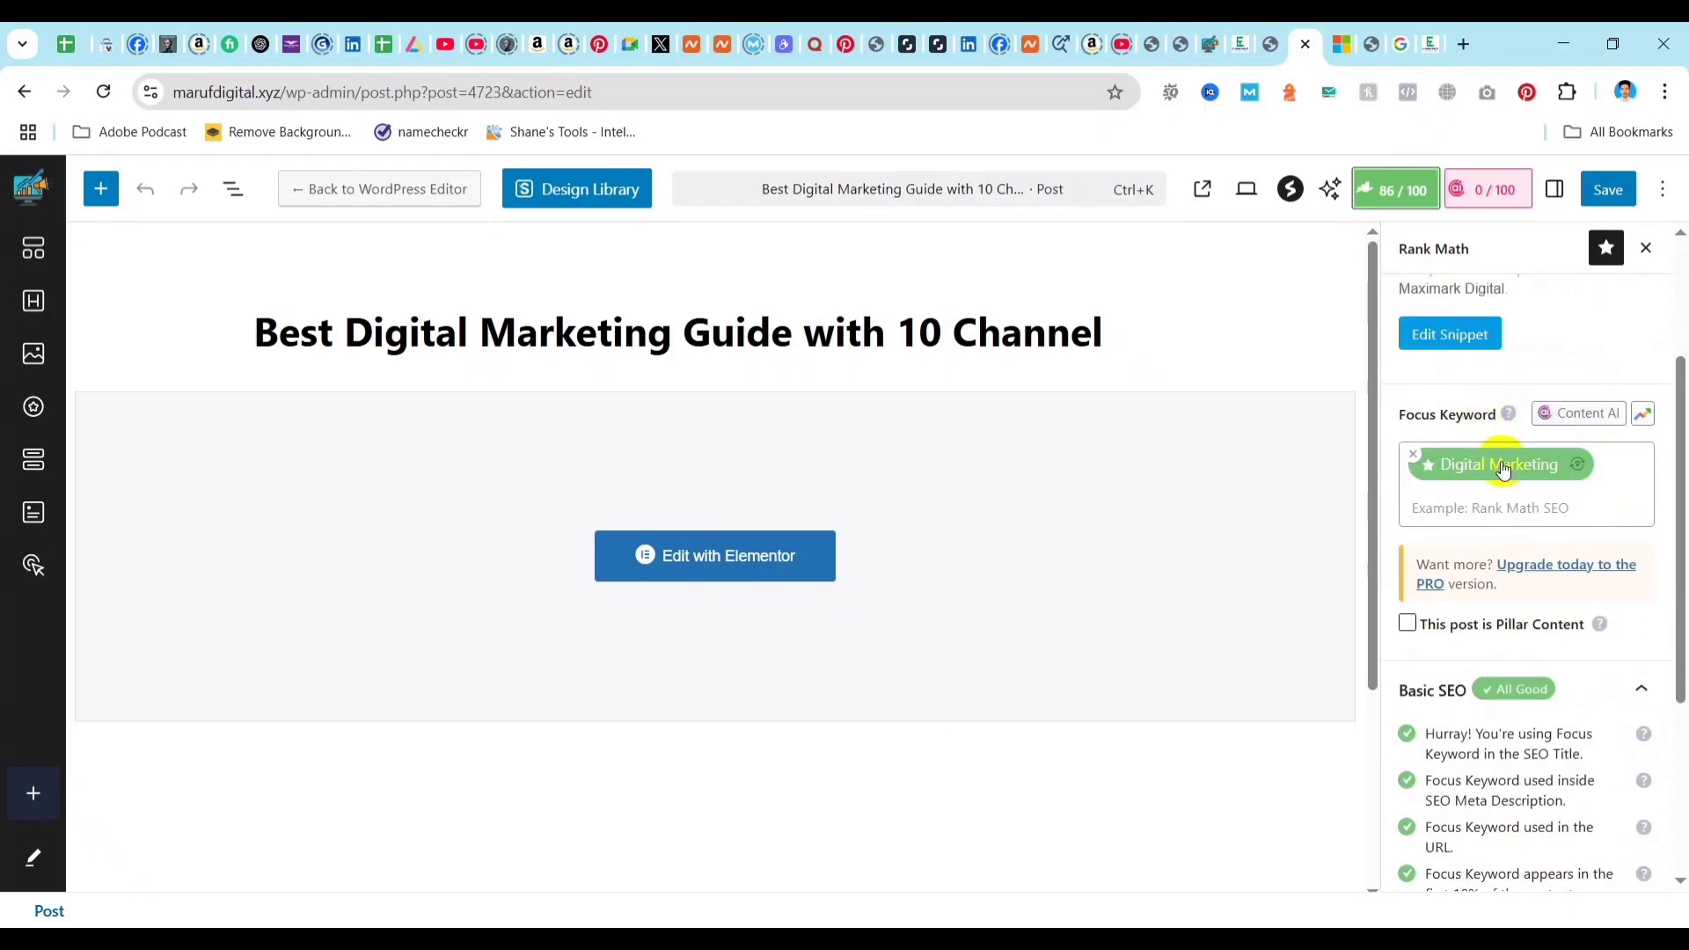
pyautogui.scroll(2, 1512, 513)
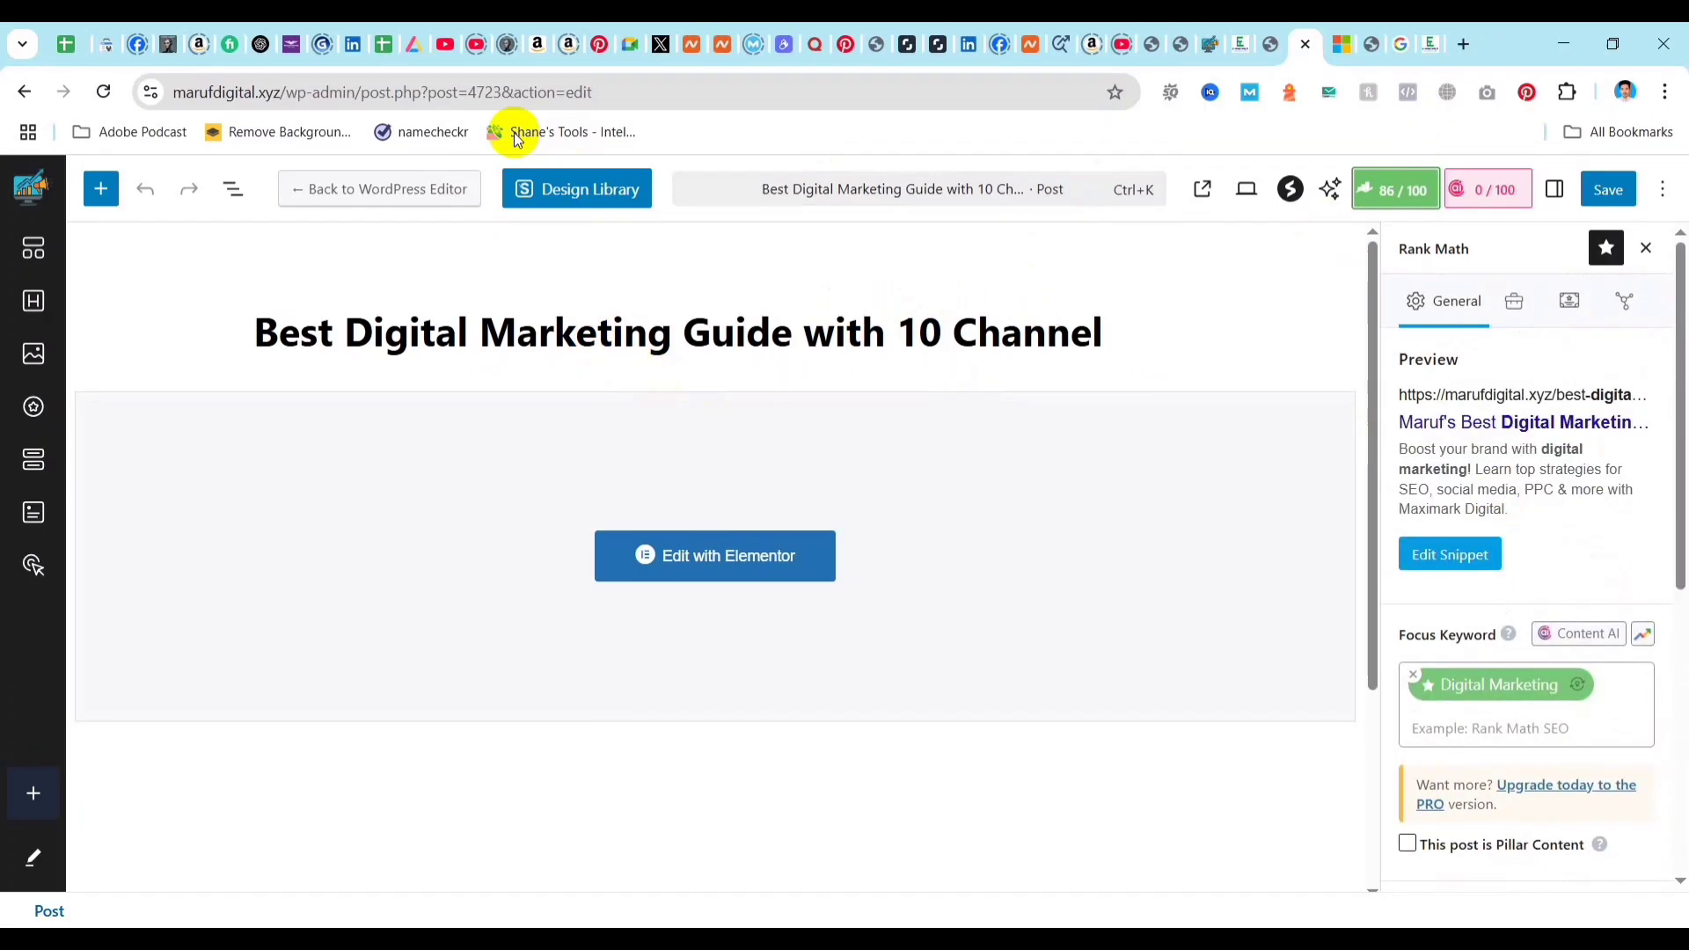
pyautogui.scroll(-1, 1537, 497)
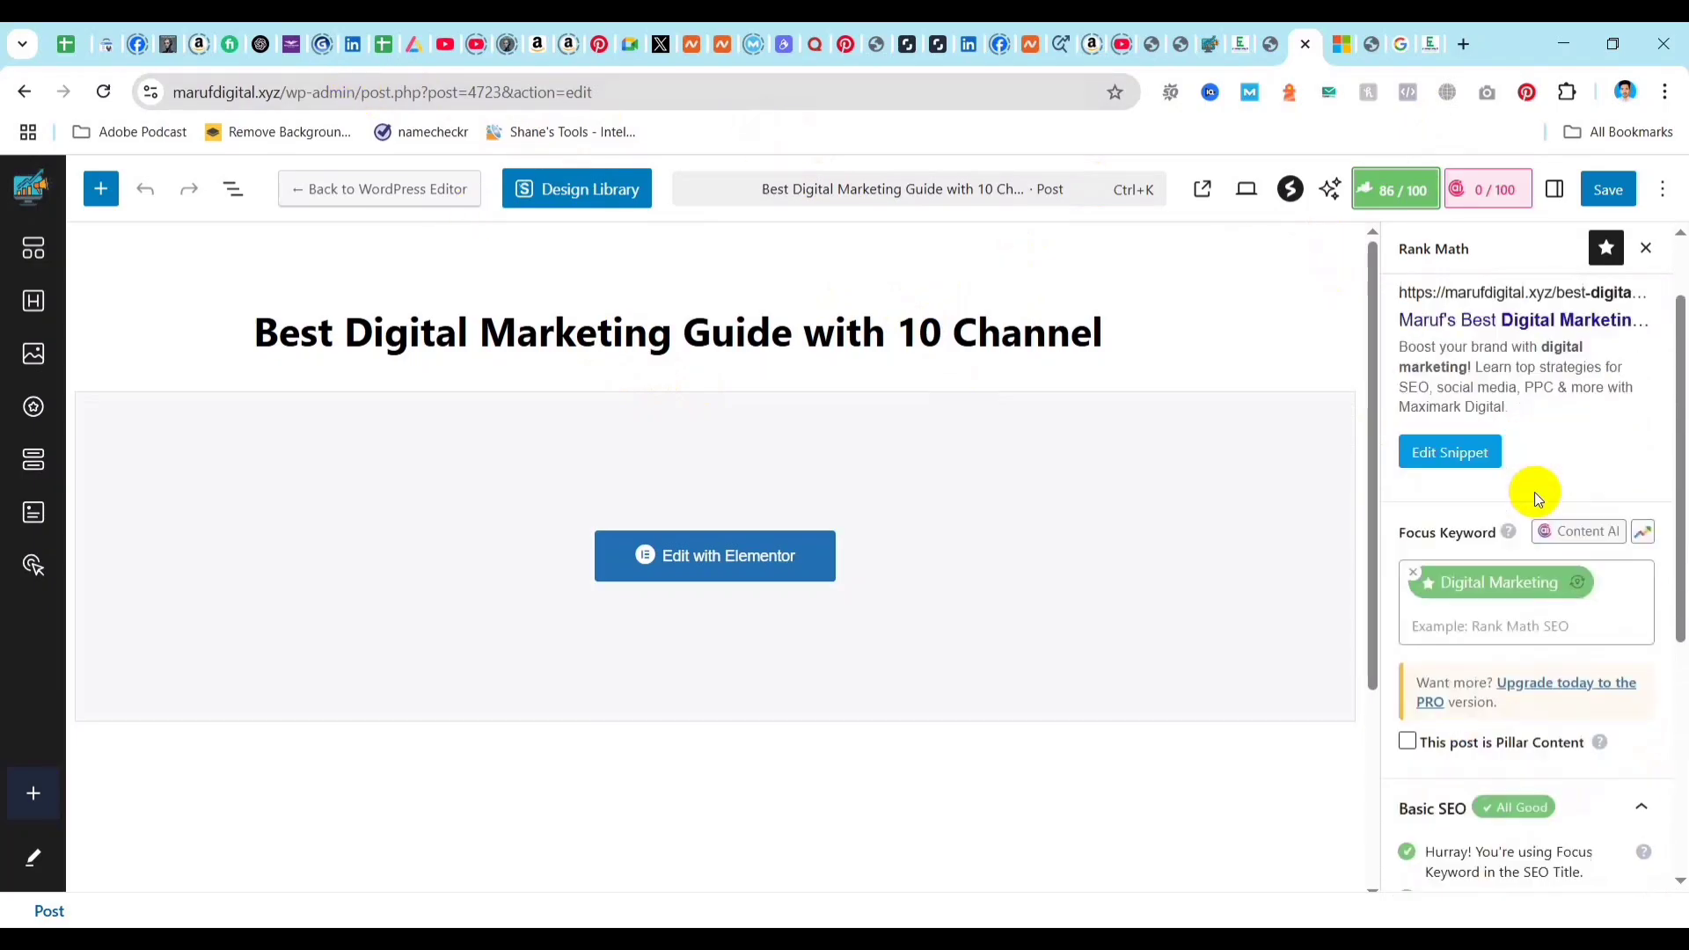
# Look over the post's general settings, including its featured image.
pyautogui.click(1554, 189)
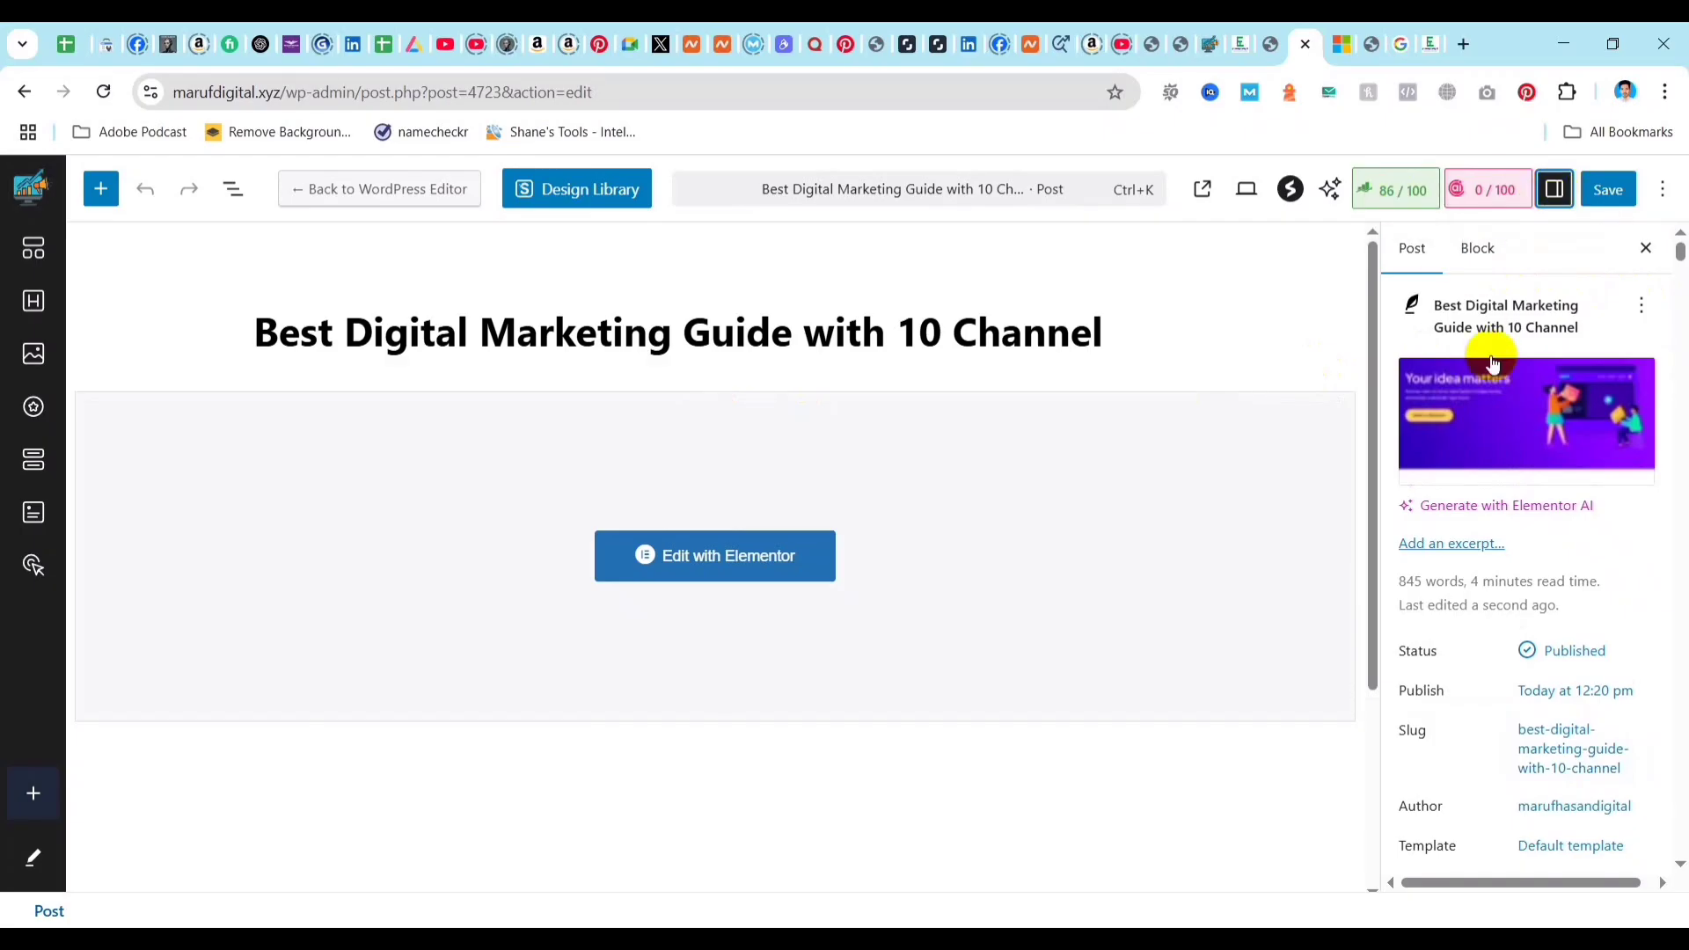
pyautogui.click(1569, 486)
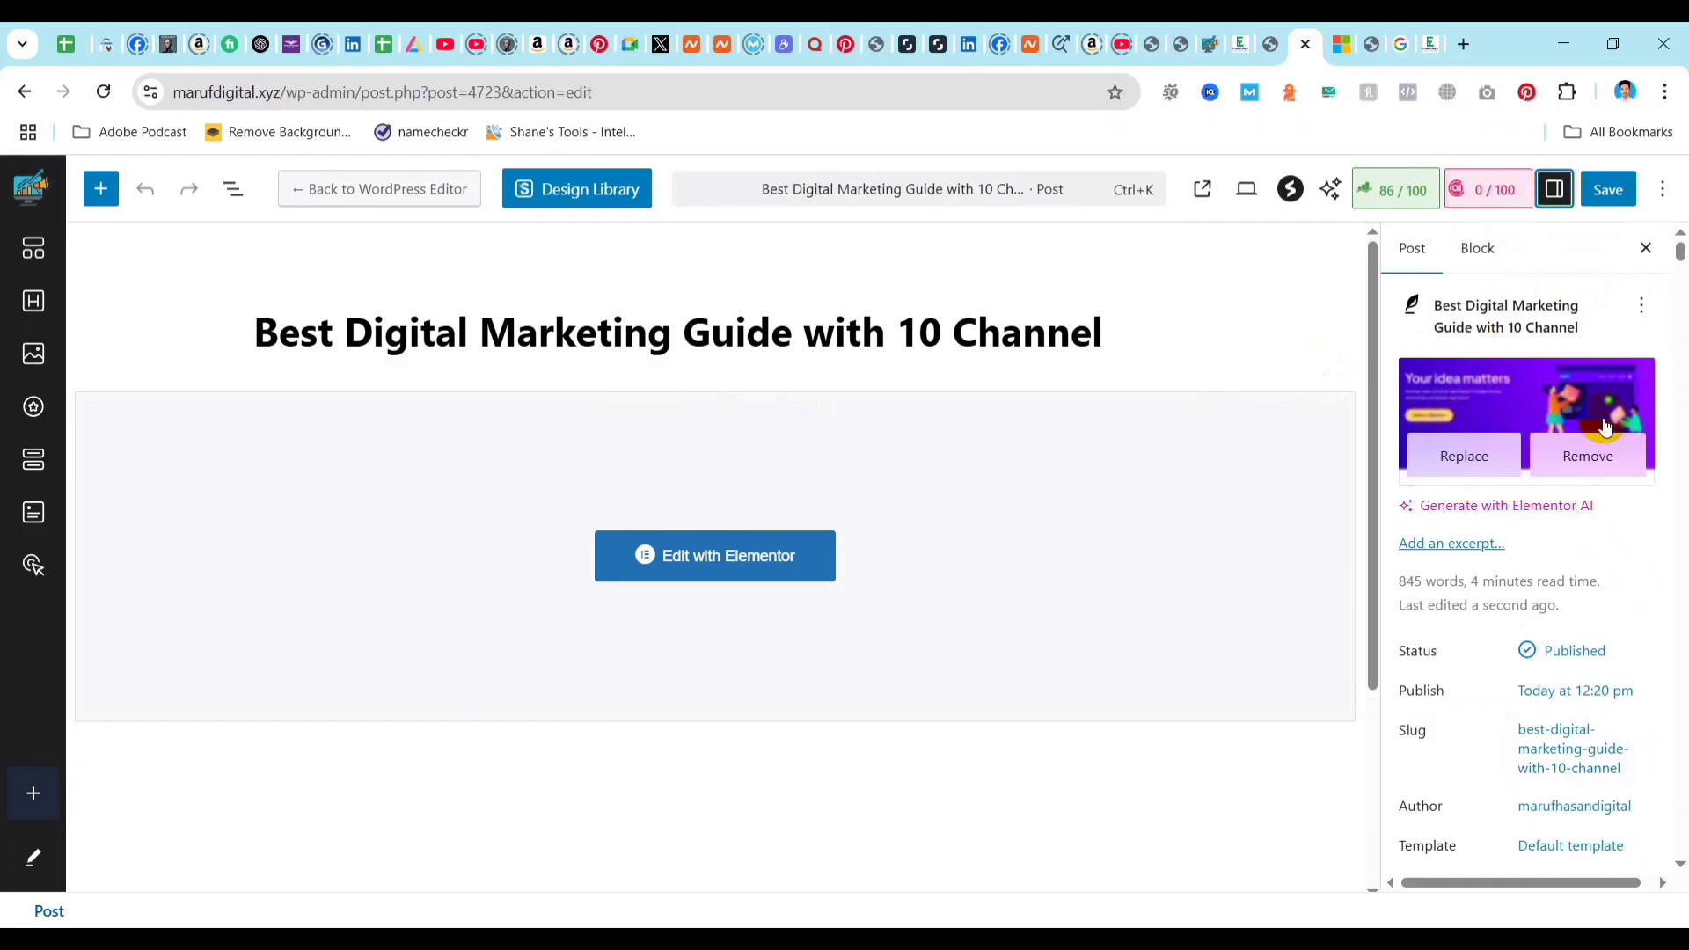
pyautogui.scroll(-3, 668, 570)
pyautogui.scroll(3, 660, 567)
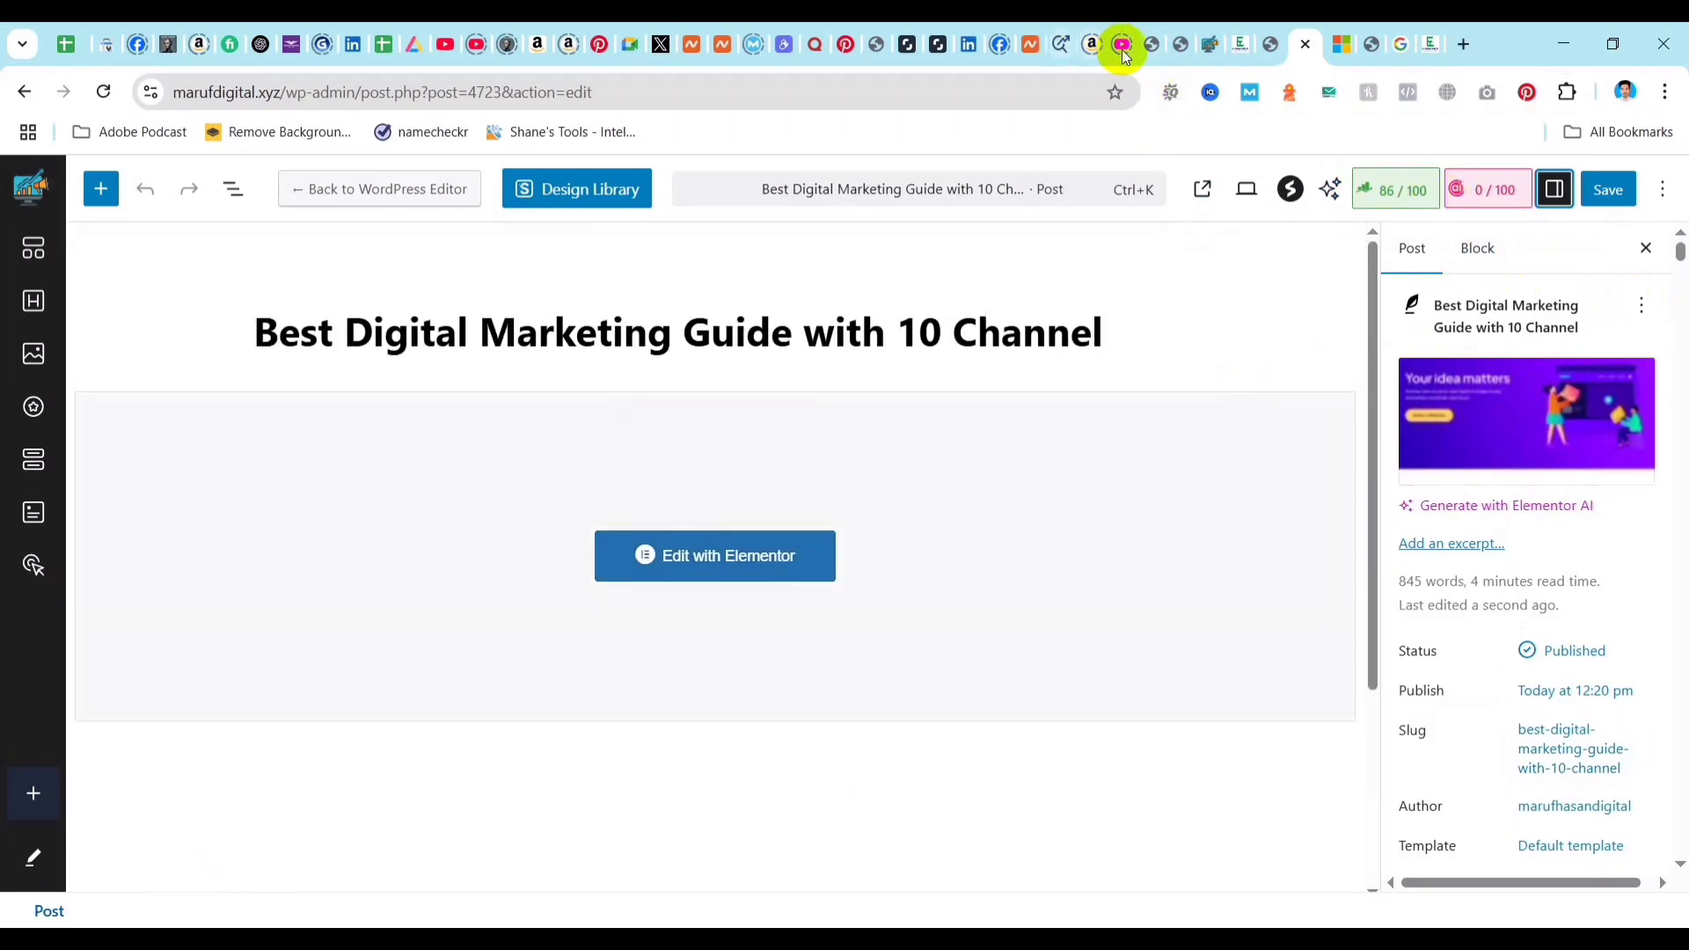
# Return to the post in Elementor and inspect the introduction text and image beneath the main heading.
pyautogui.click(1212, 42)
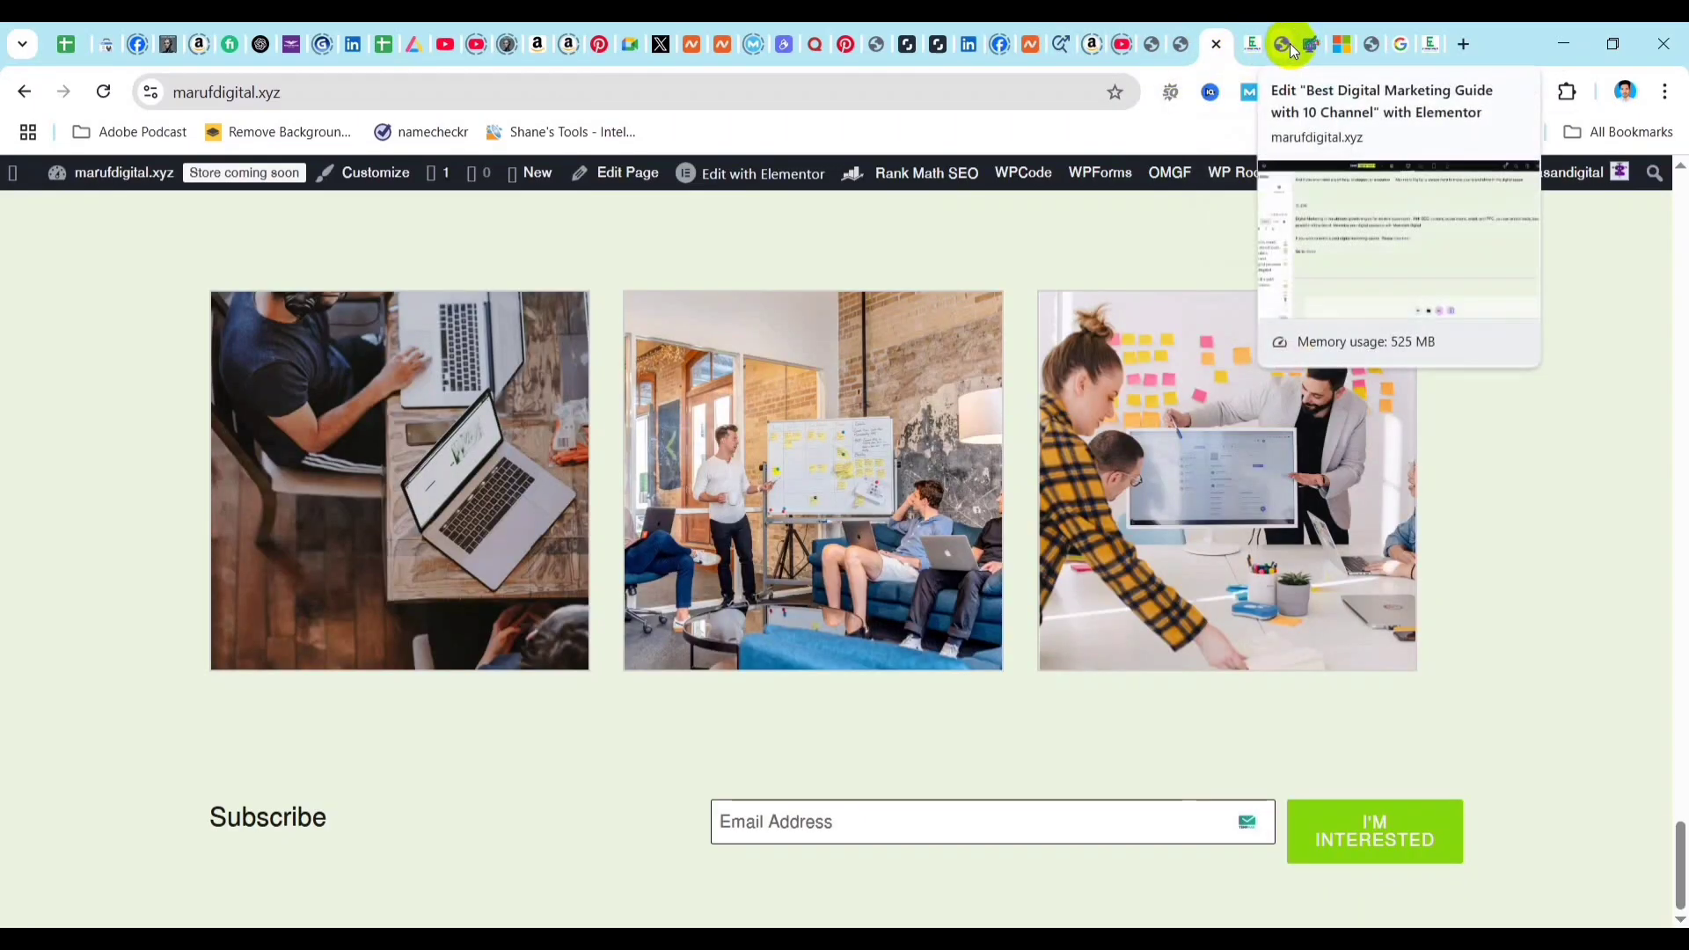
pyautogui.click(1289, 44)
pyautogui.scroll(20, 514, 553)
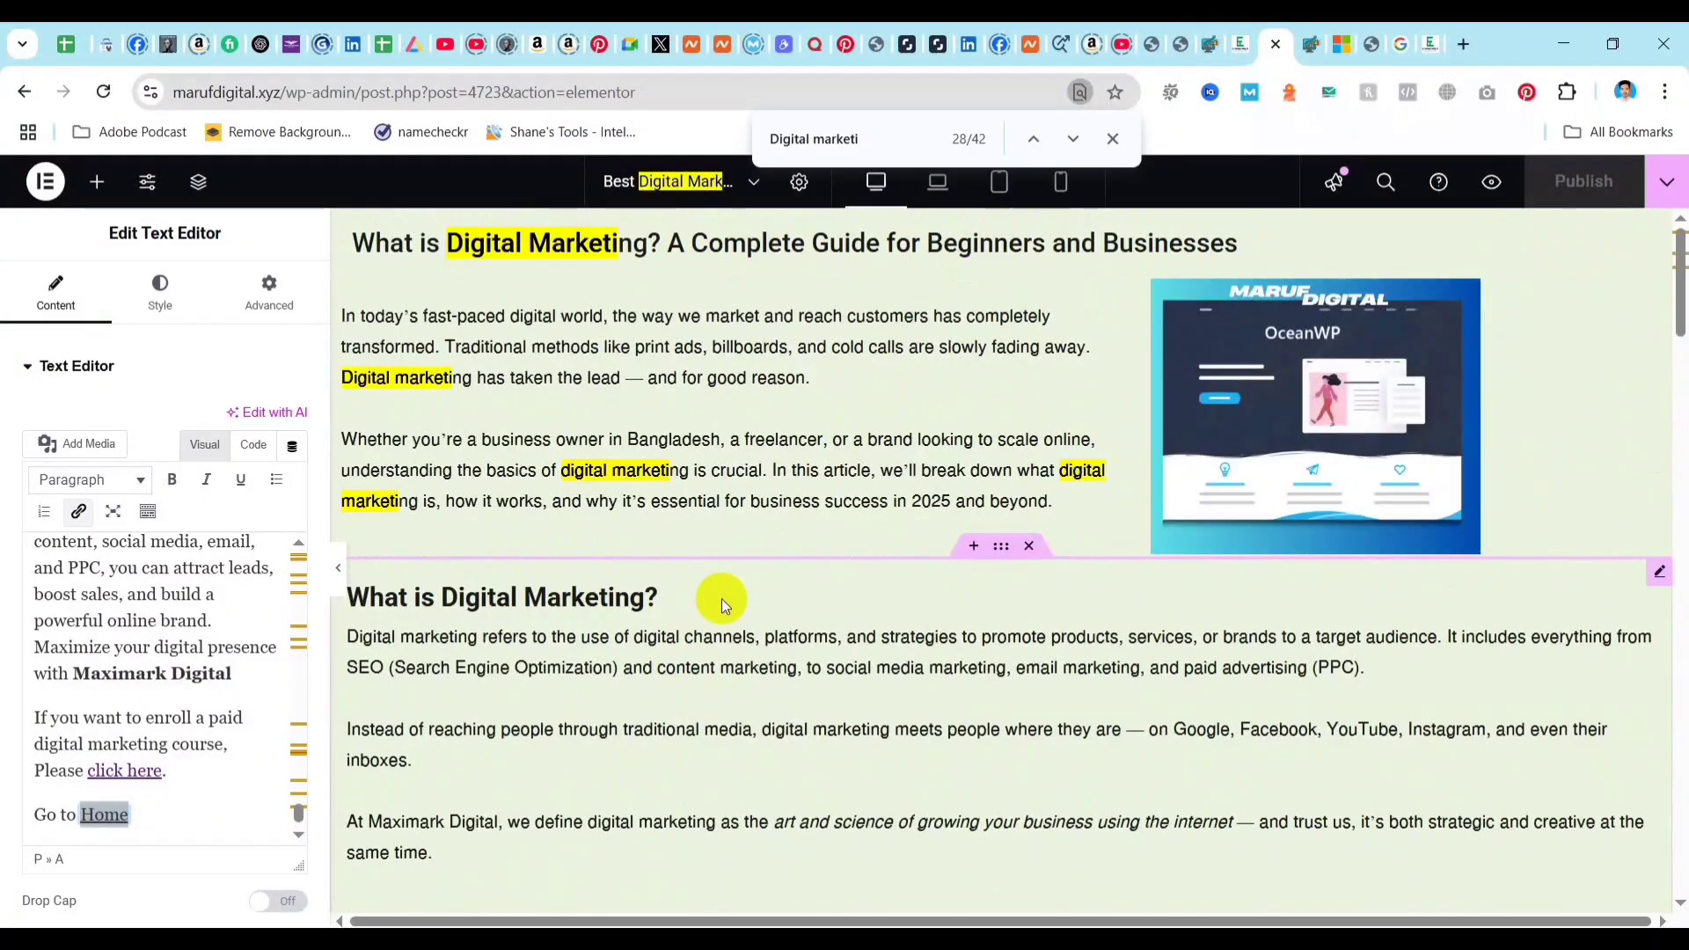
pyautogui.click(853, 471)
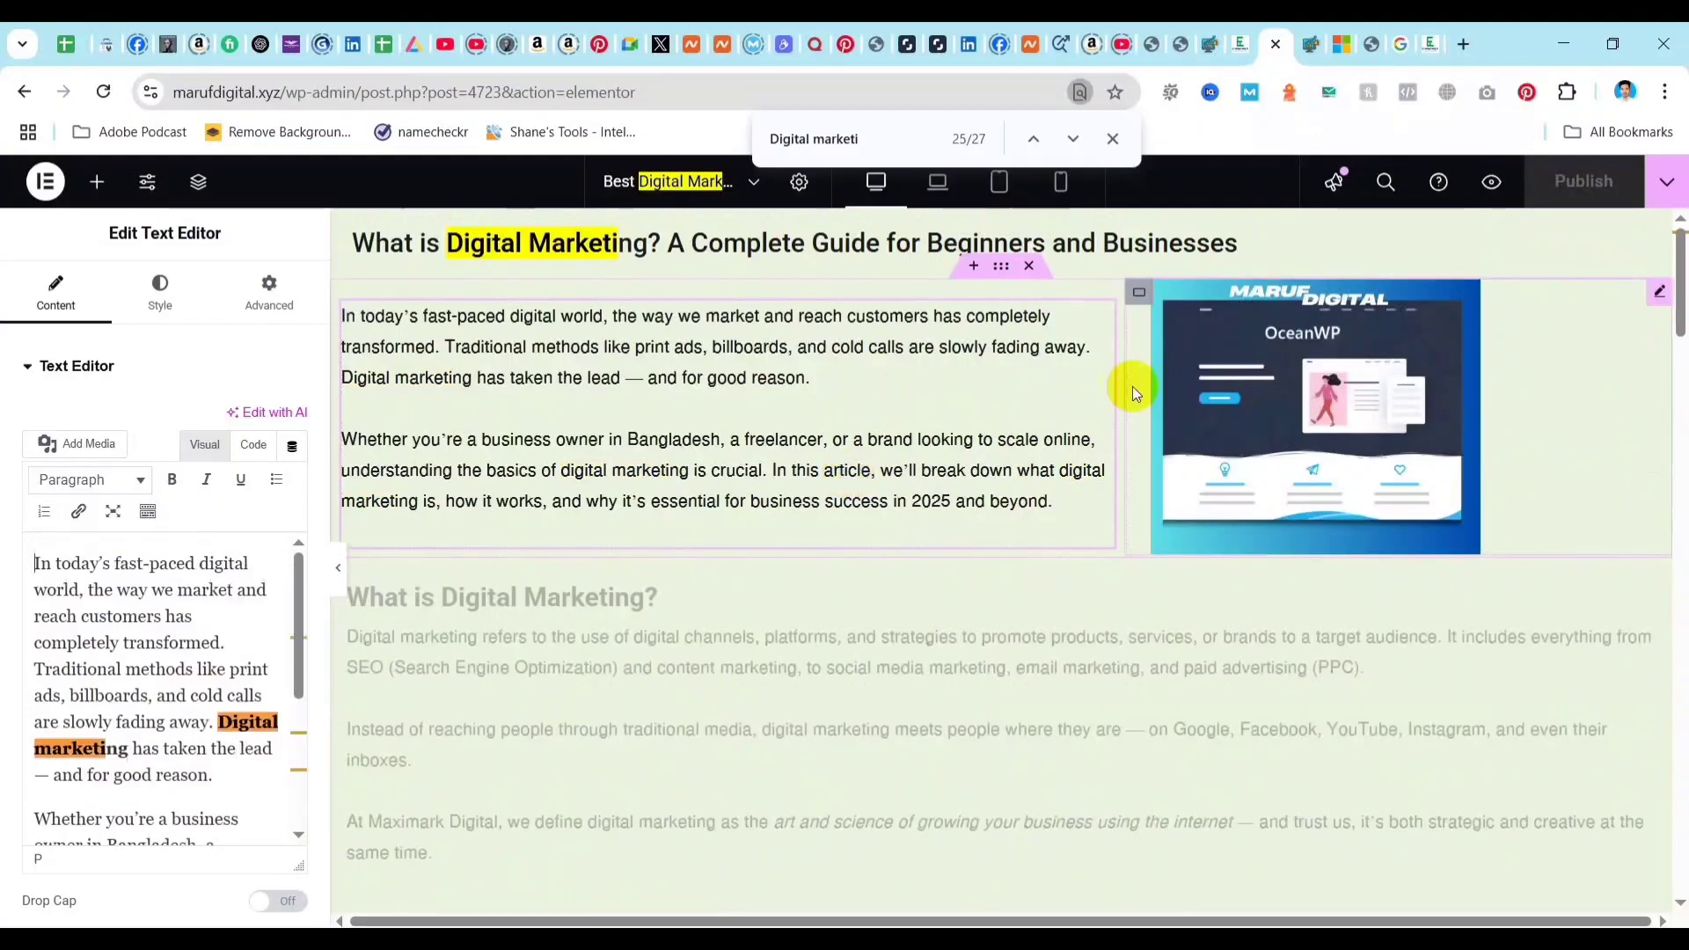
# Go back to the WordPress editor and check Rank Math's Additional results for the internal link, external link and Content AI tests.
pyautogui.click(1310, 44)
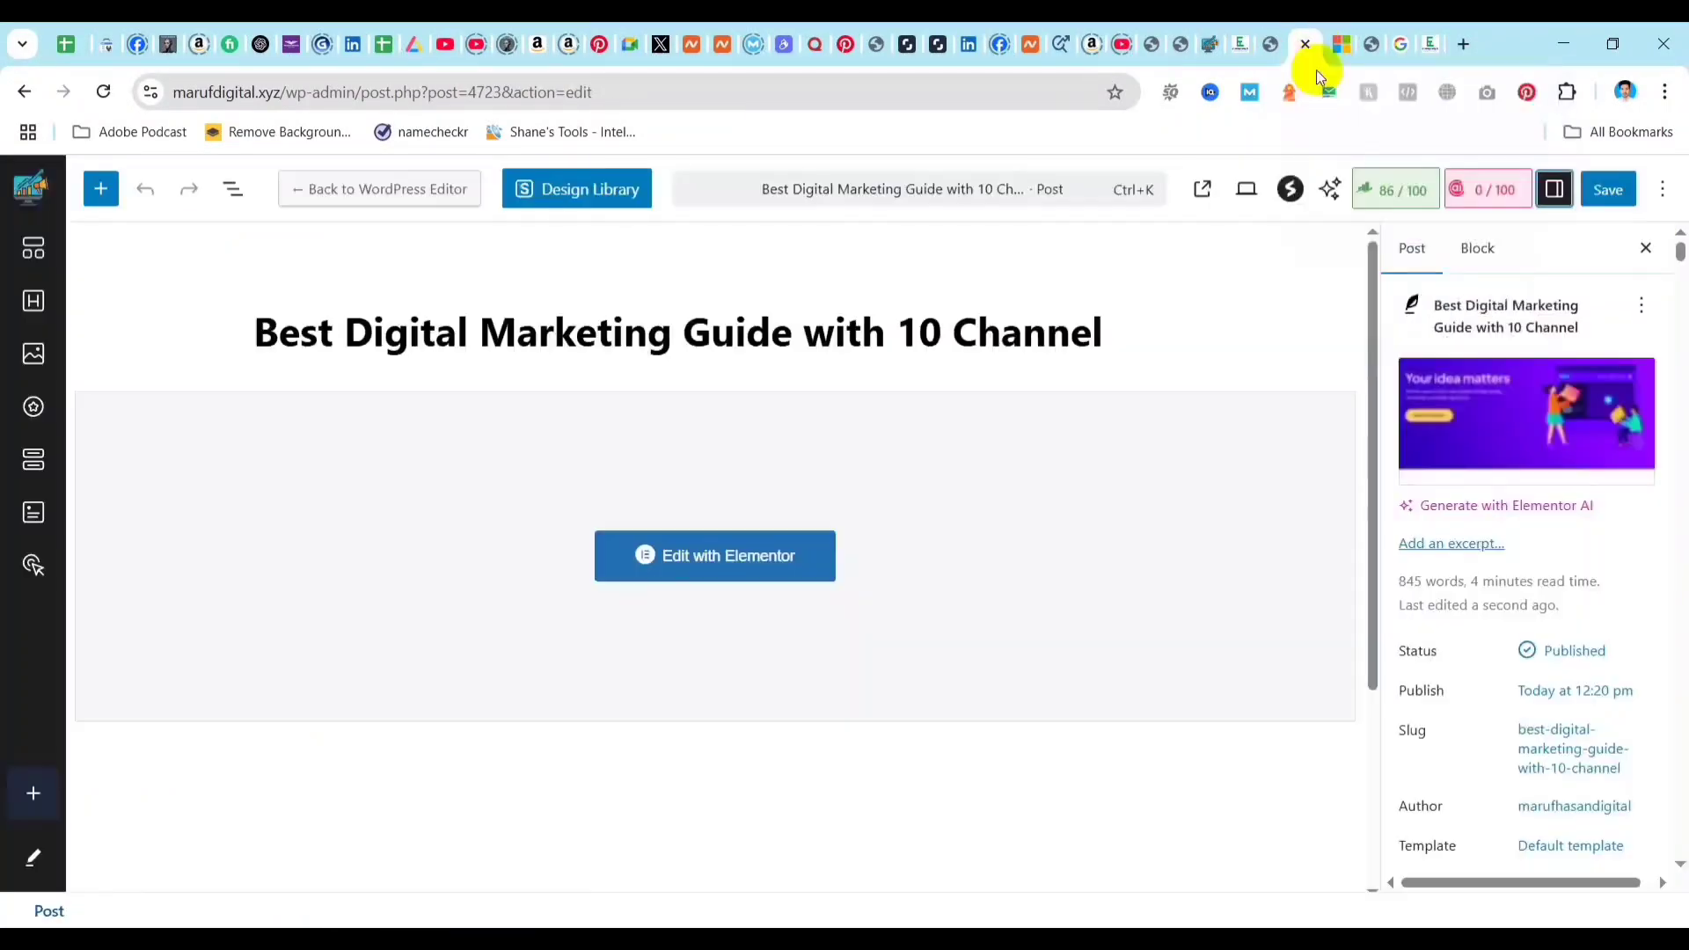
pyautogui.click(1388, 189)
pyautogui.scroll(-4, 1495, 581)
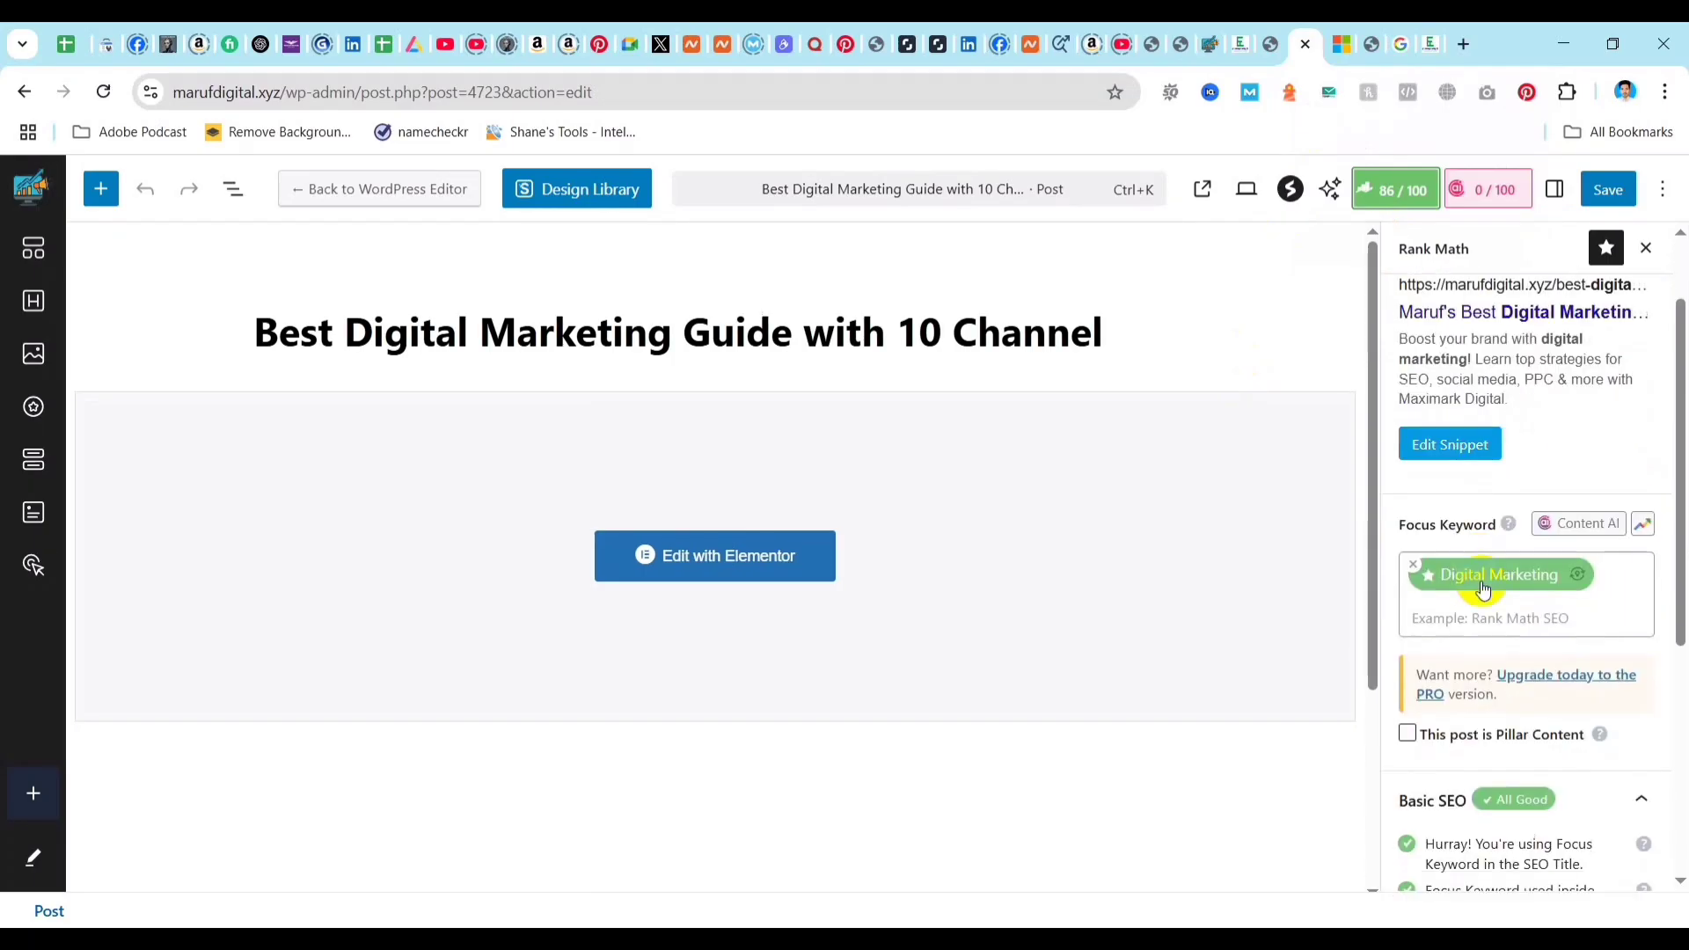
pyautogui.scroll(-3, 1532, 655)
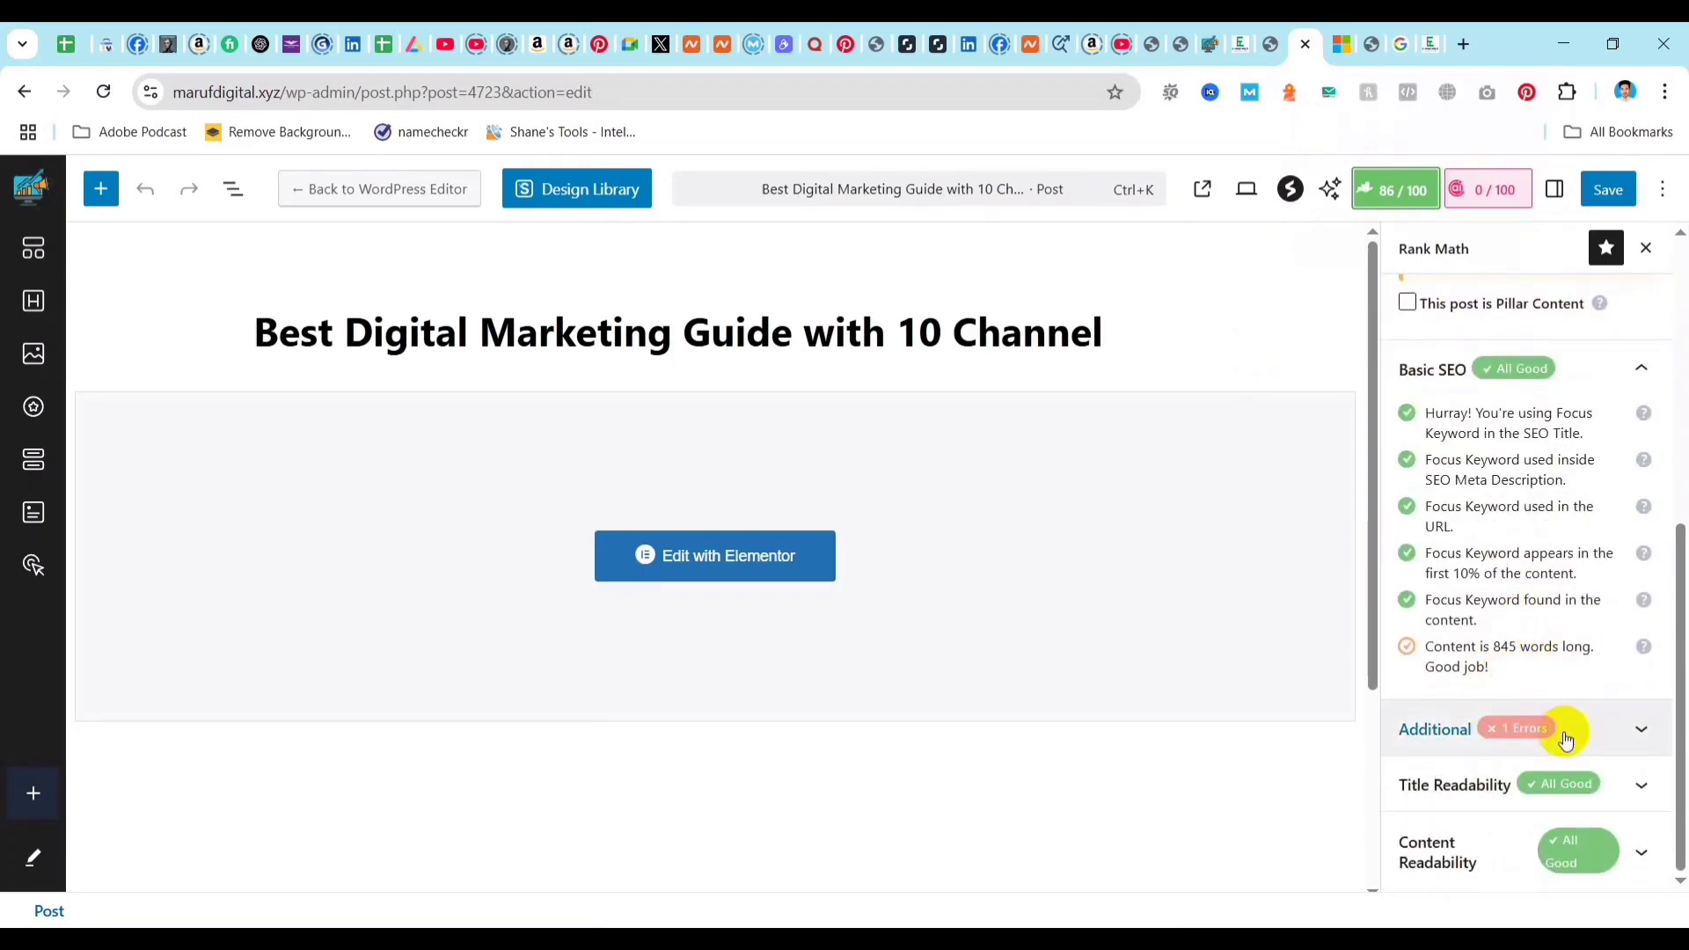
pyautogui.click(1600, 730)
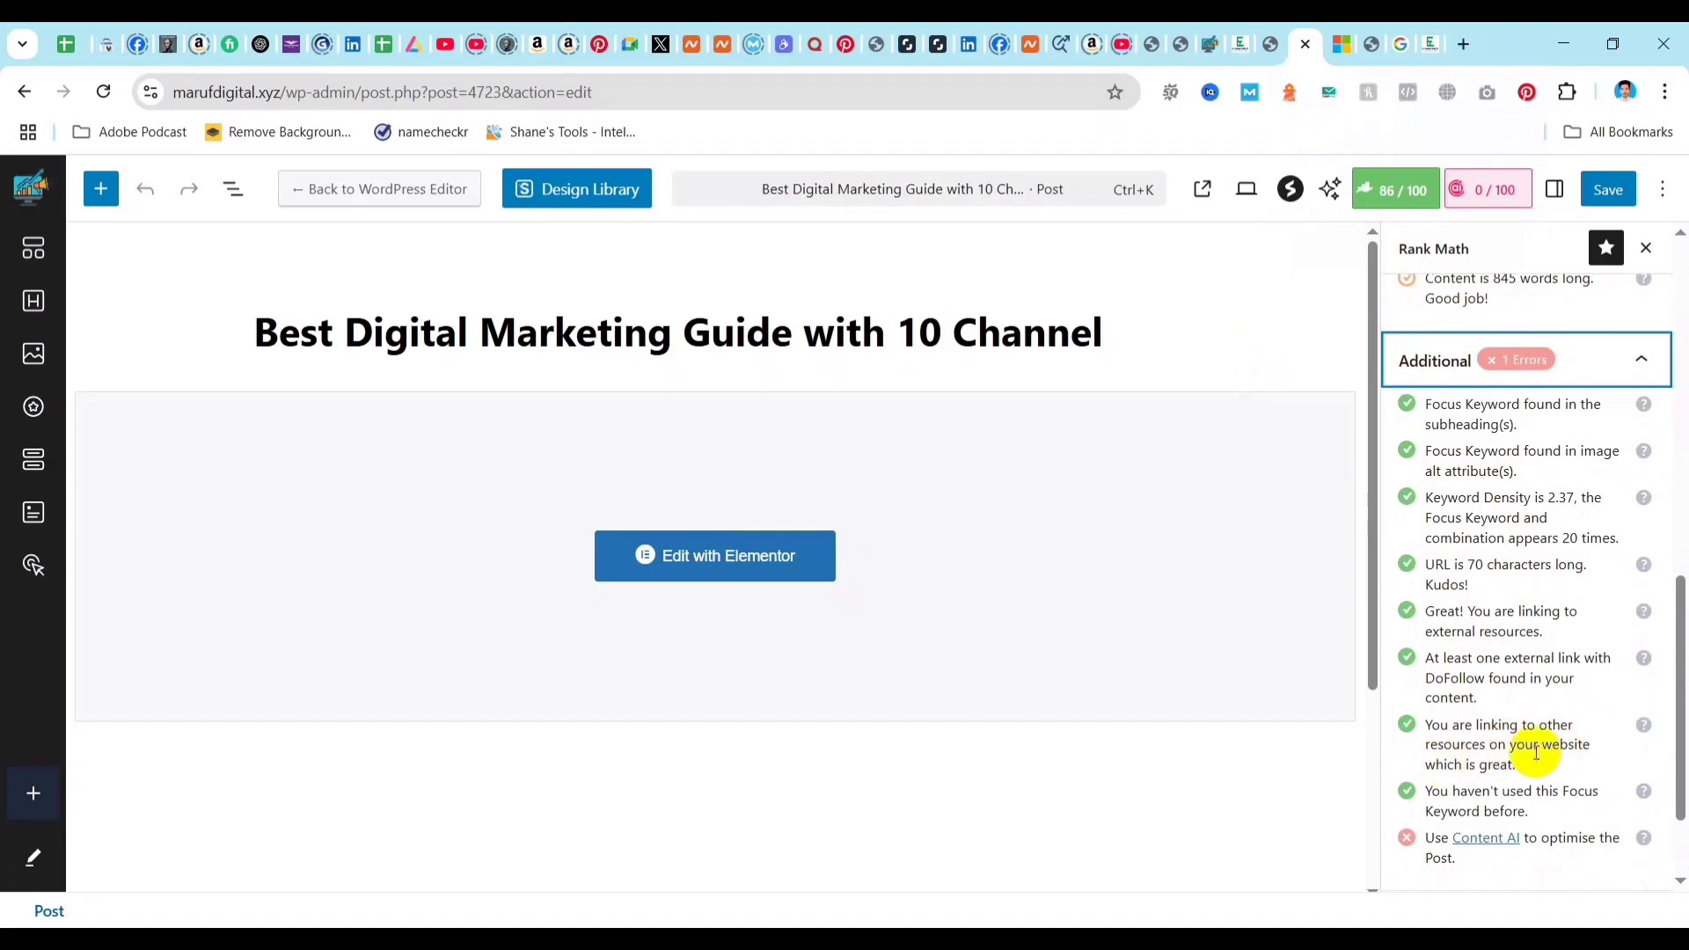
pyautogui.scroll(-1, 1527, 742)
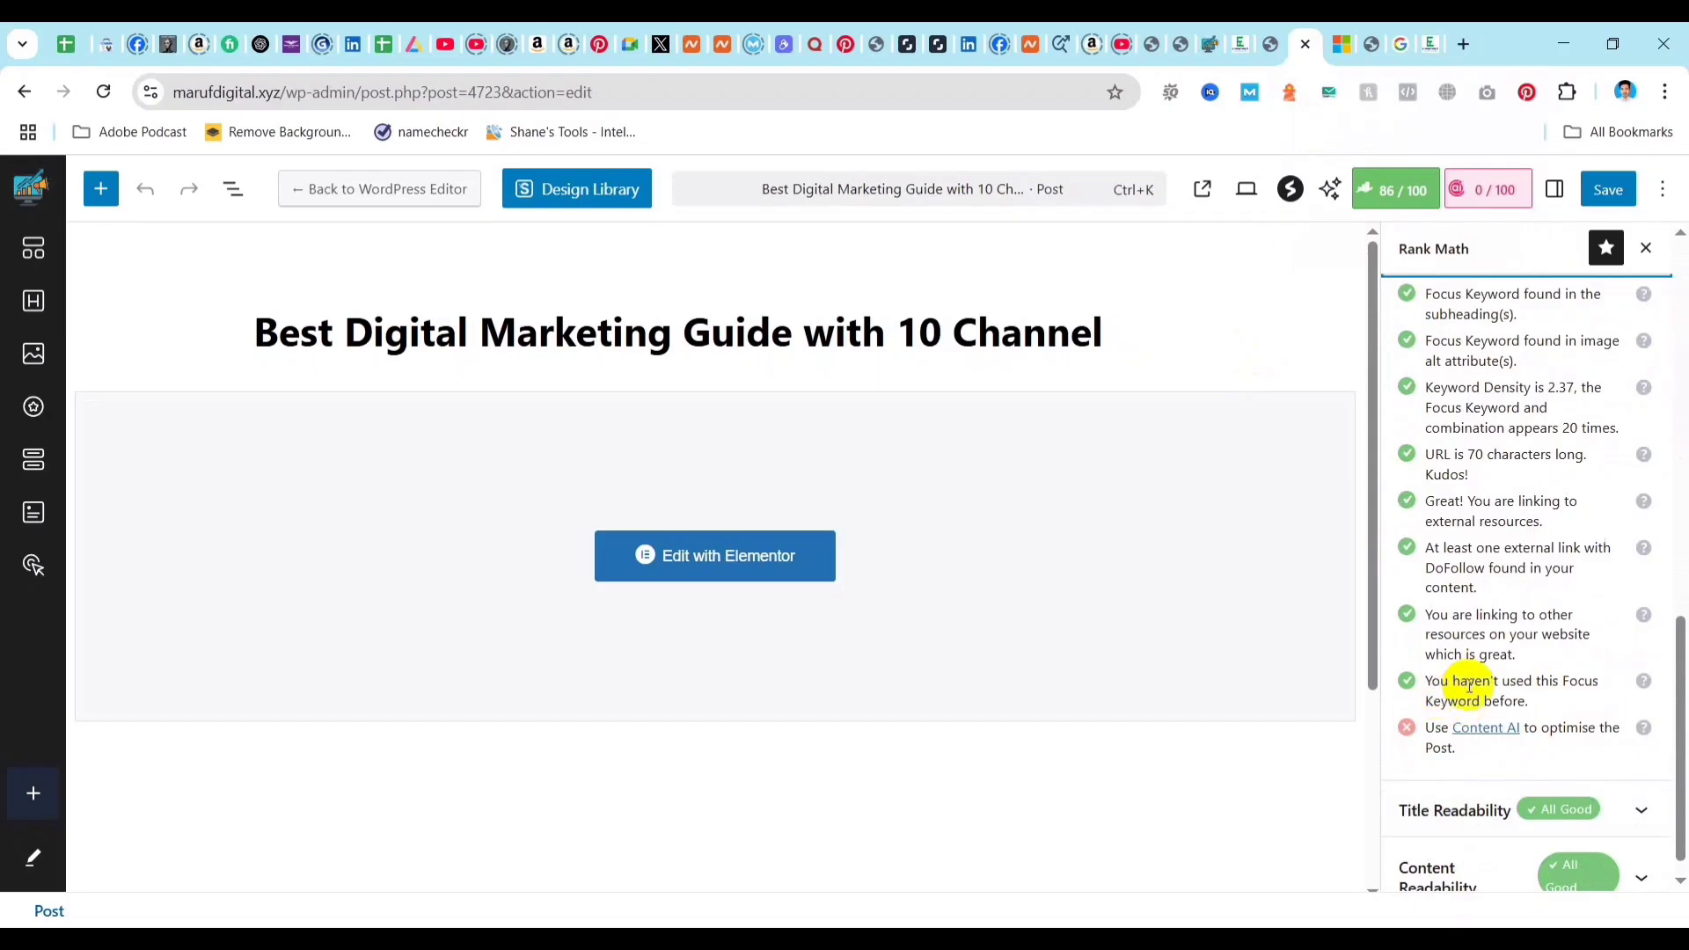
pyautogui.scroll(-1, 1451, 678)
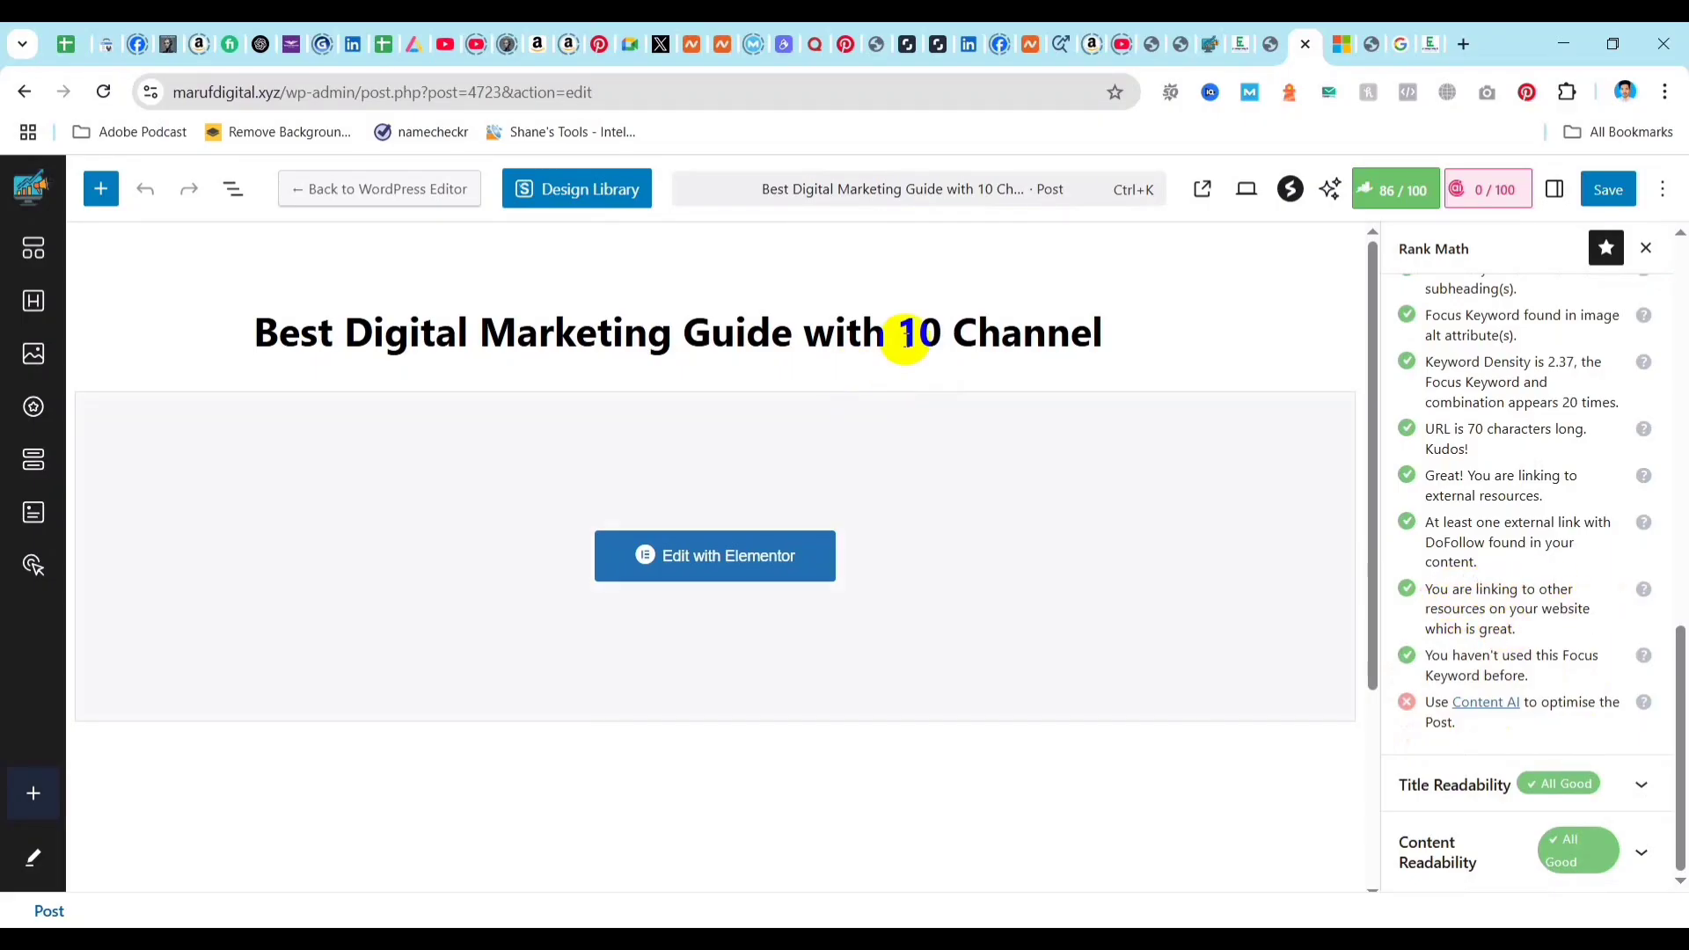
# Highlight the number 10 in the post title and review Rank Math's Title Readability, Content Readability and Content AI results.
pyautogui.moveTo(906, 337); pyautogui.dragTo(934, 338)
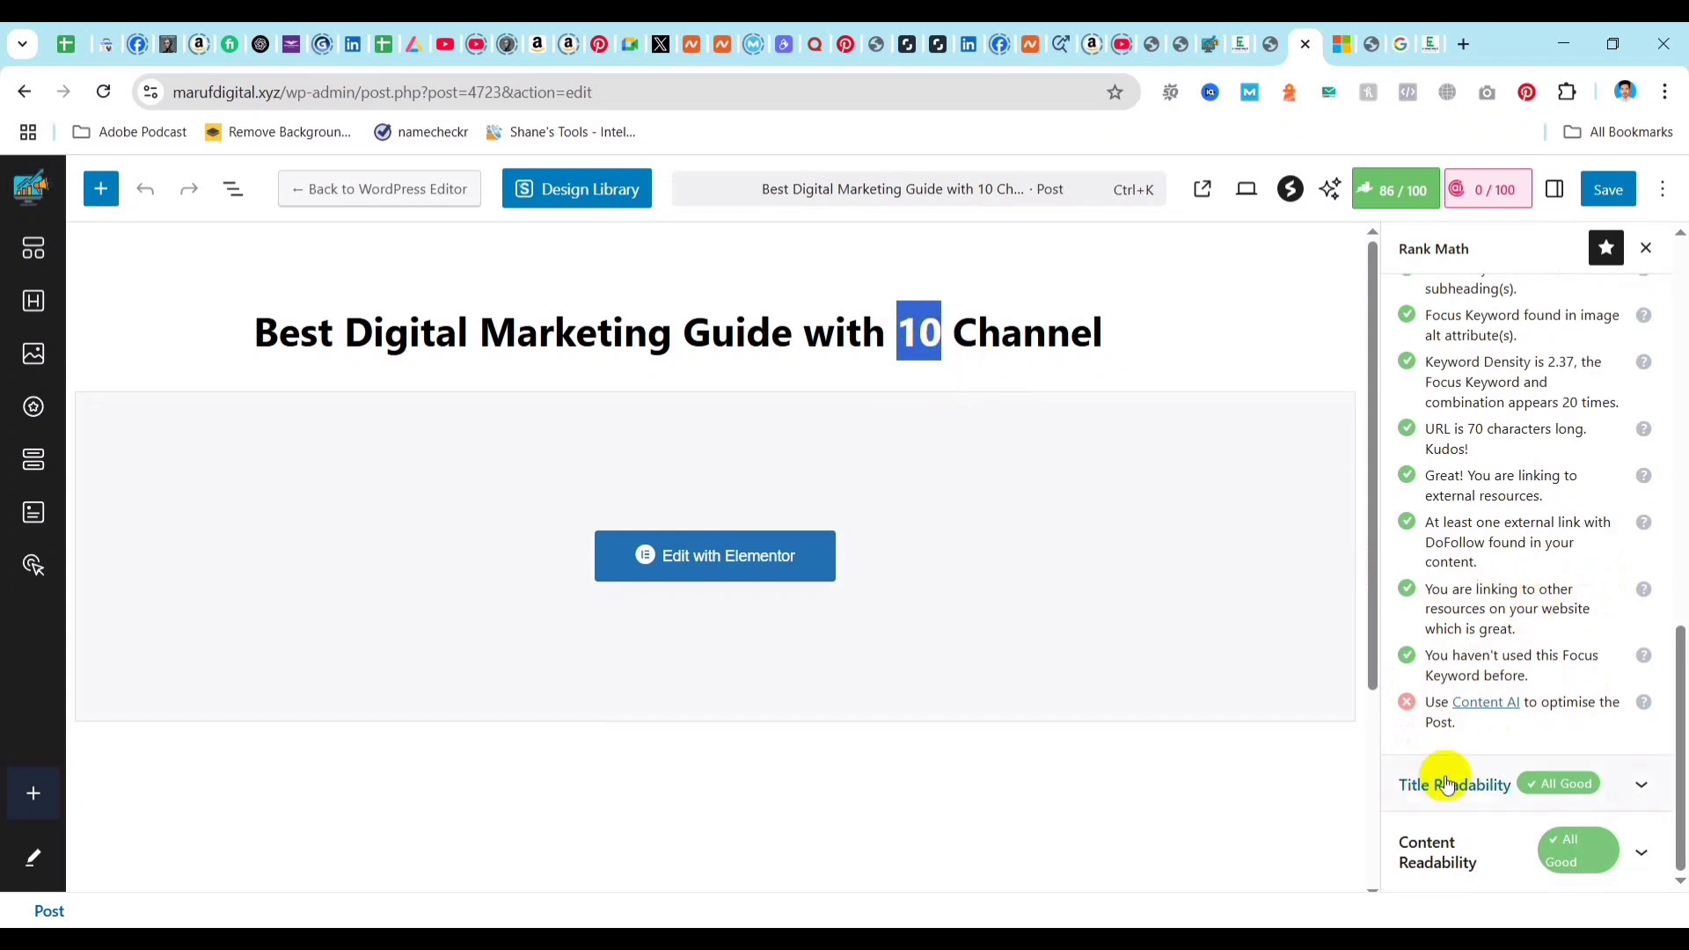
pyautogui.click(1647, 788)
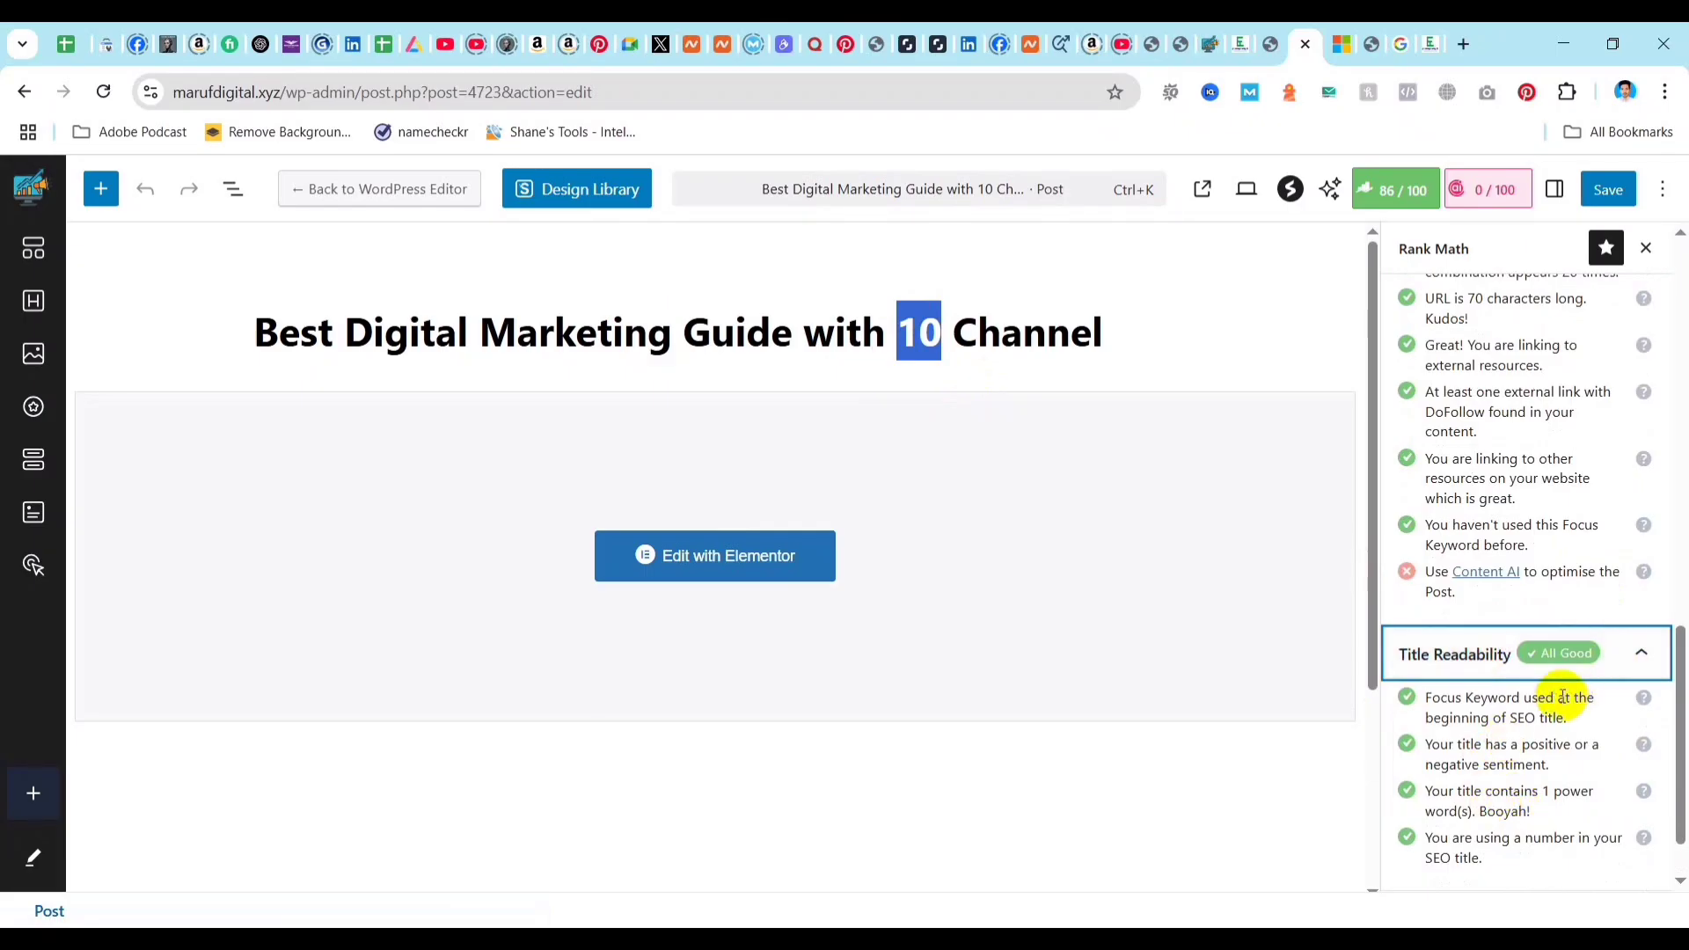
pyautogui.scroll(-1, 1623, 765)
pyautogui.click(1638, 850)
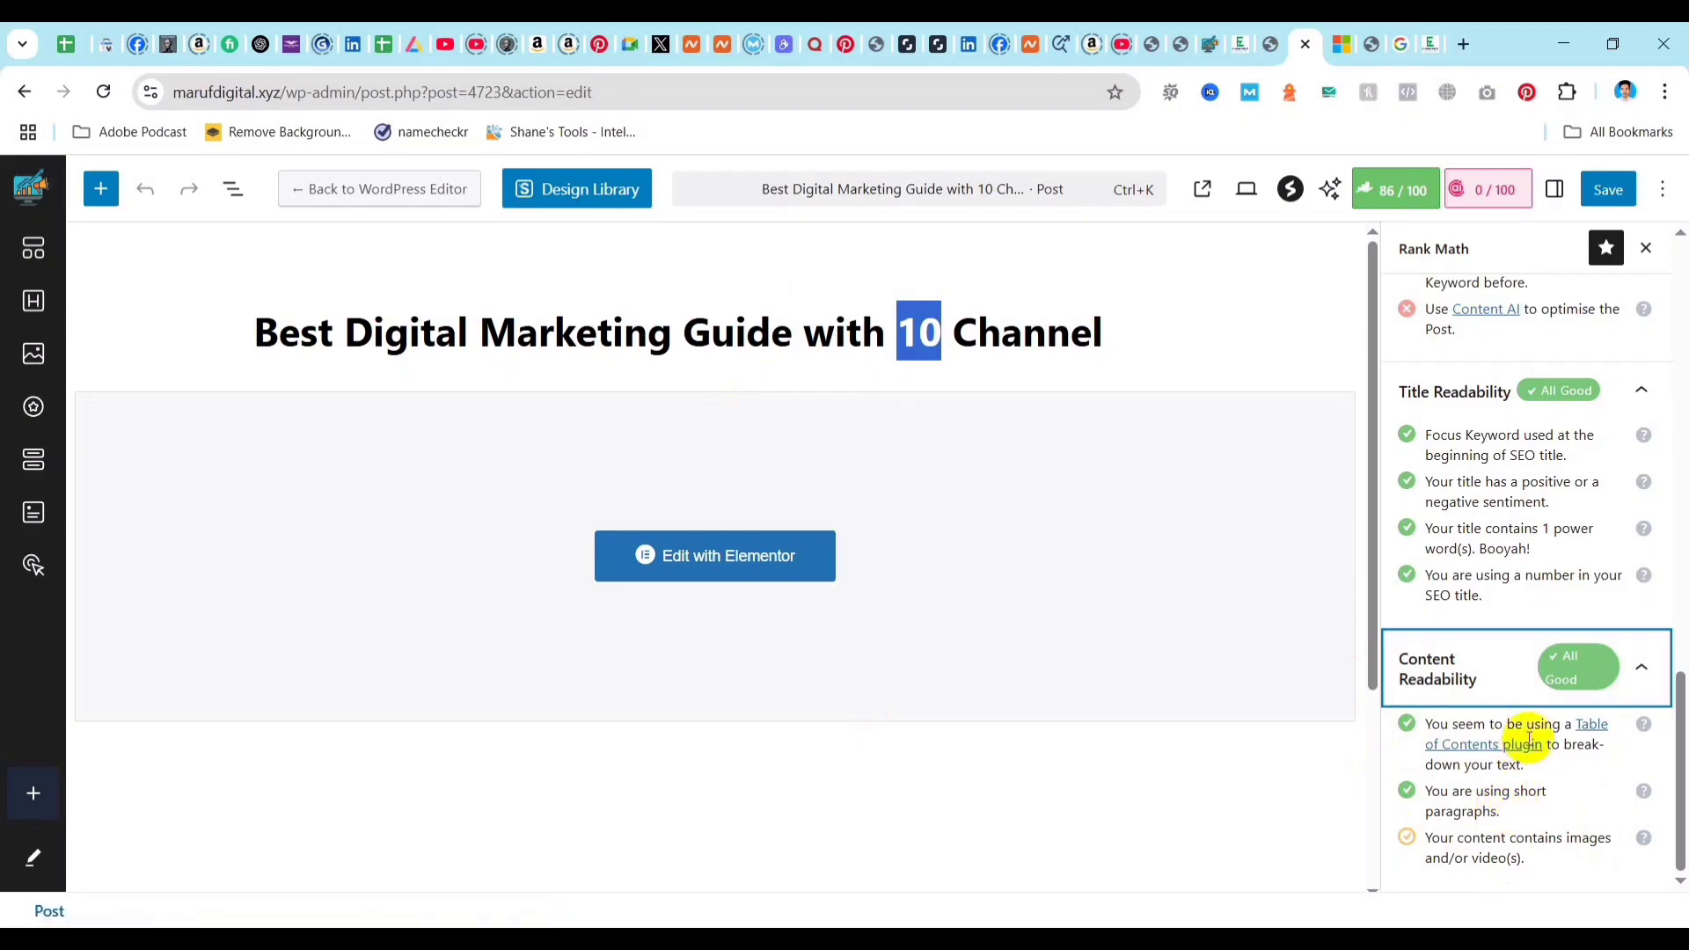
pyautogui.scroll(4, 1528, 738)
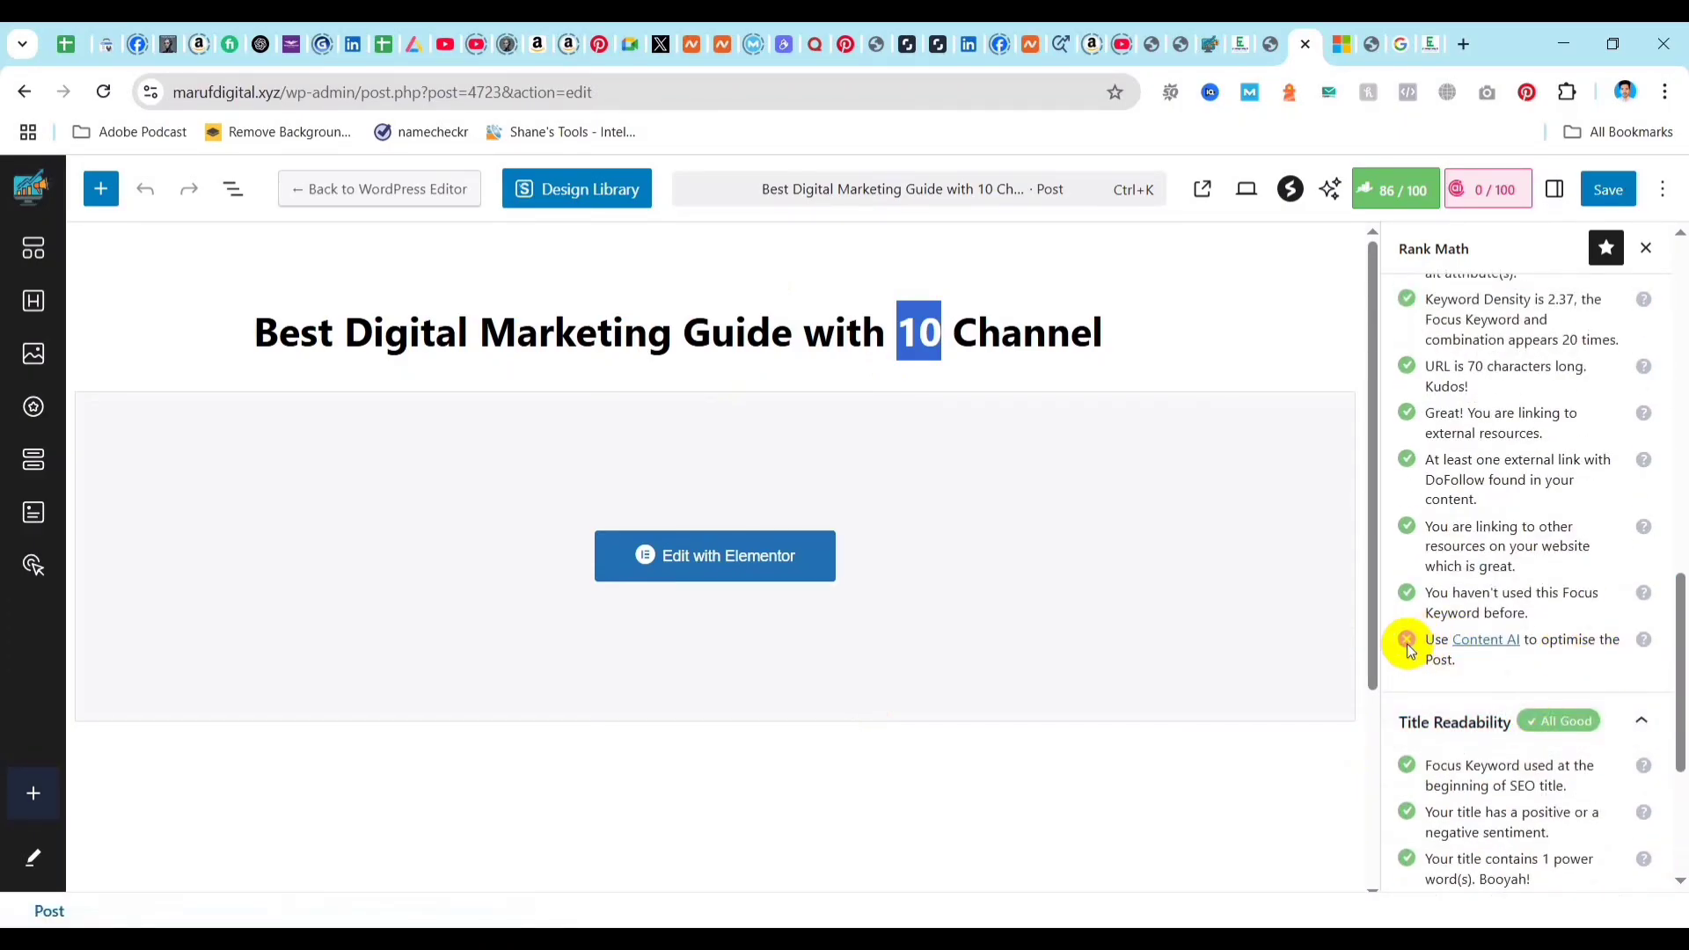
pyautogui.scroll(-4, 1408, 651)
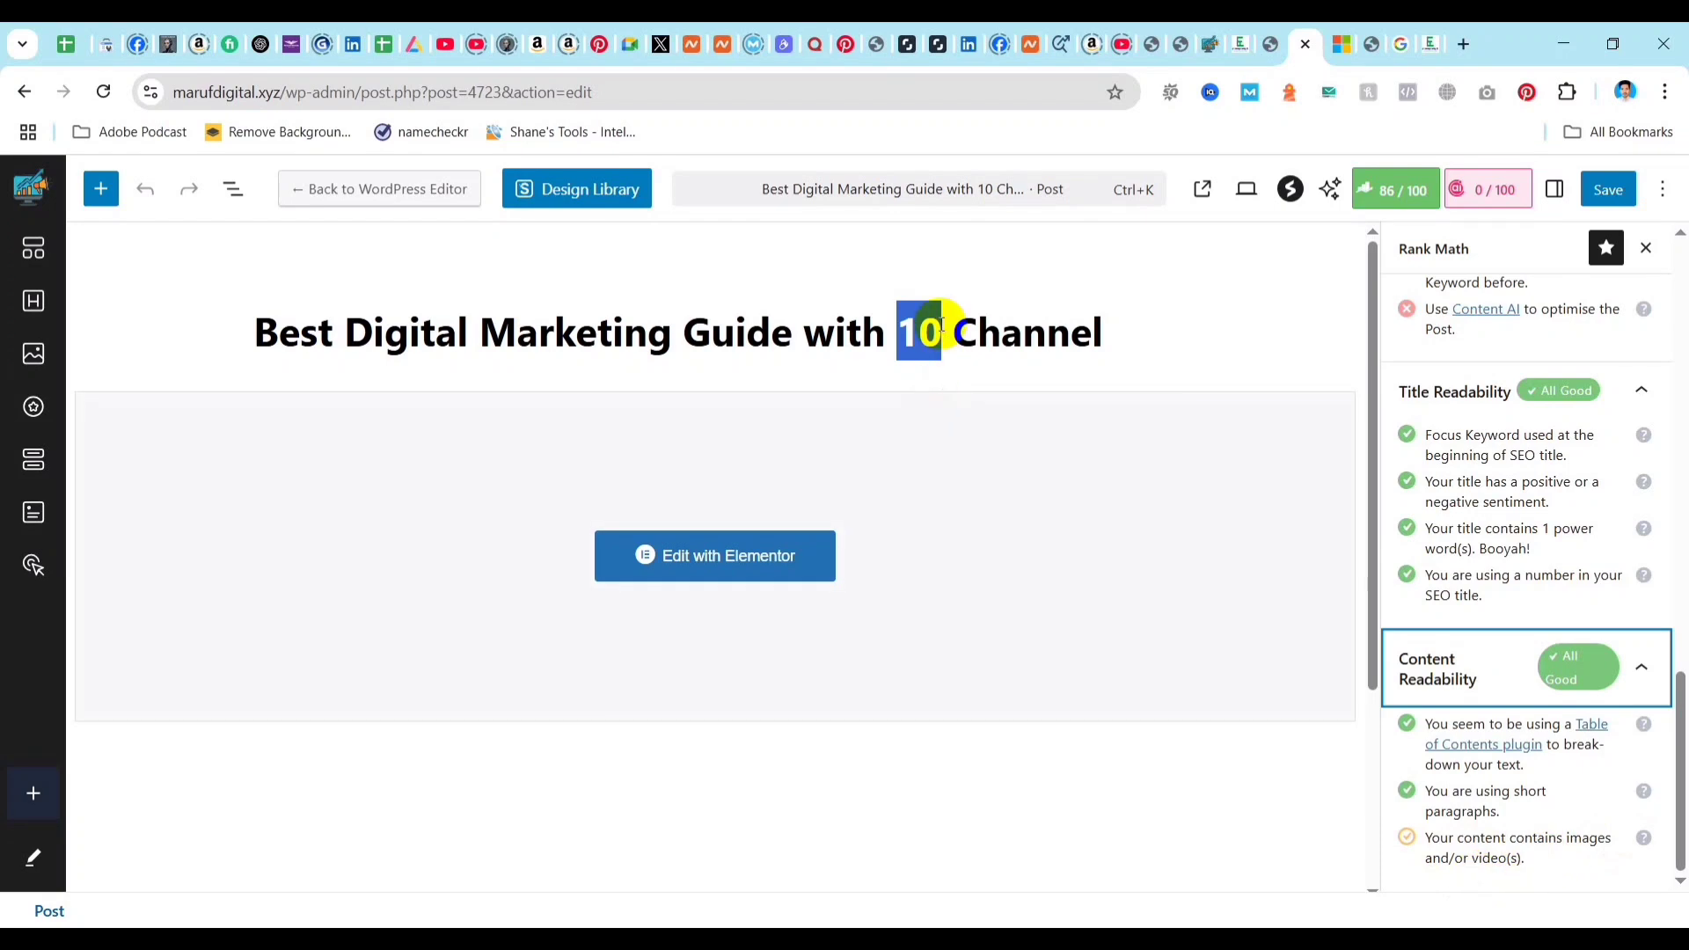
pyautogui.scroll(4, 1587, 586)
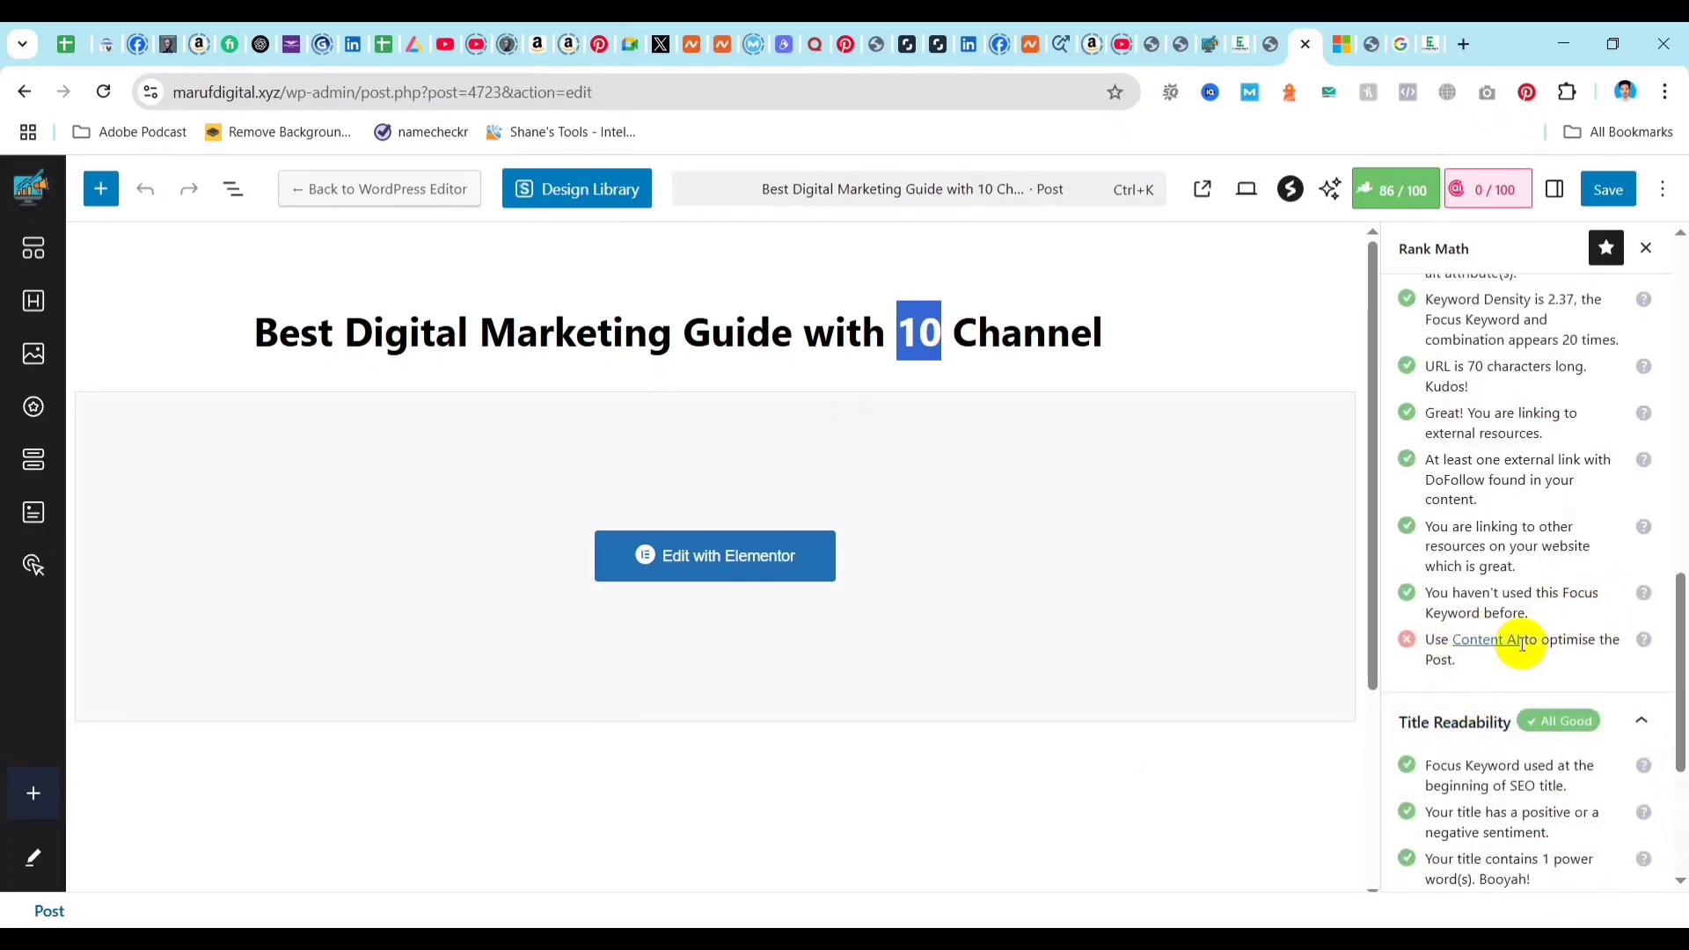
pyautogui.scroll(2, 1530, 641)
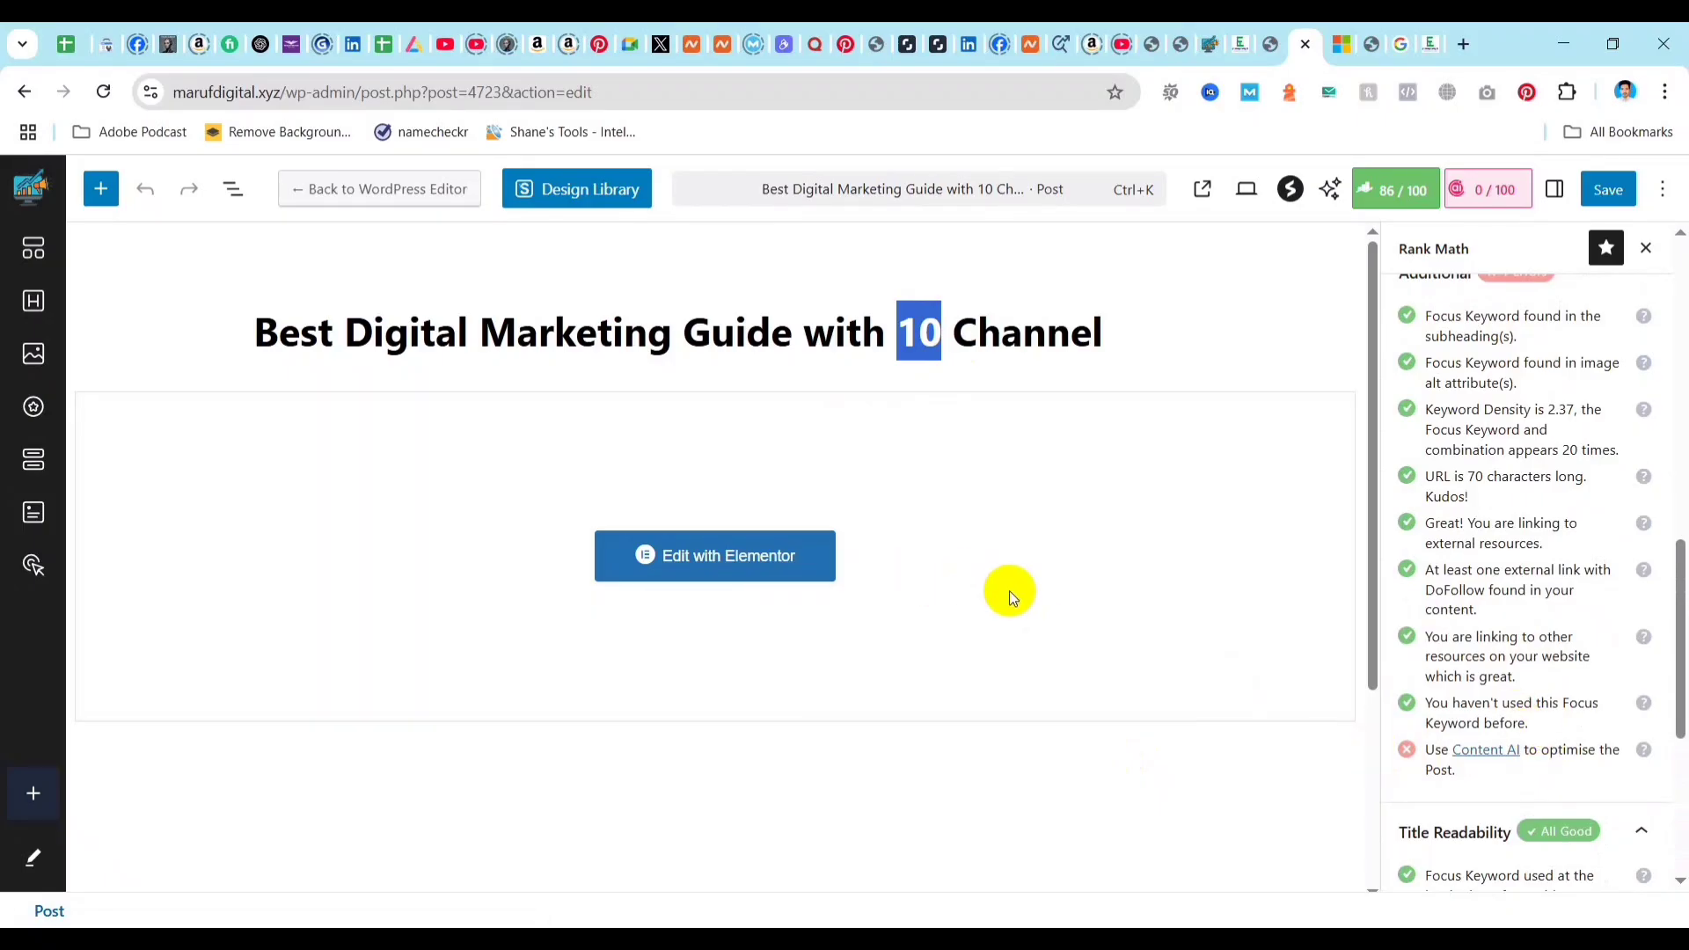
# Review Rank Math's Additional and Basic SEO test results together with the overall SEO score.
pyautogui.scroll(3, 1583, 480)
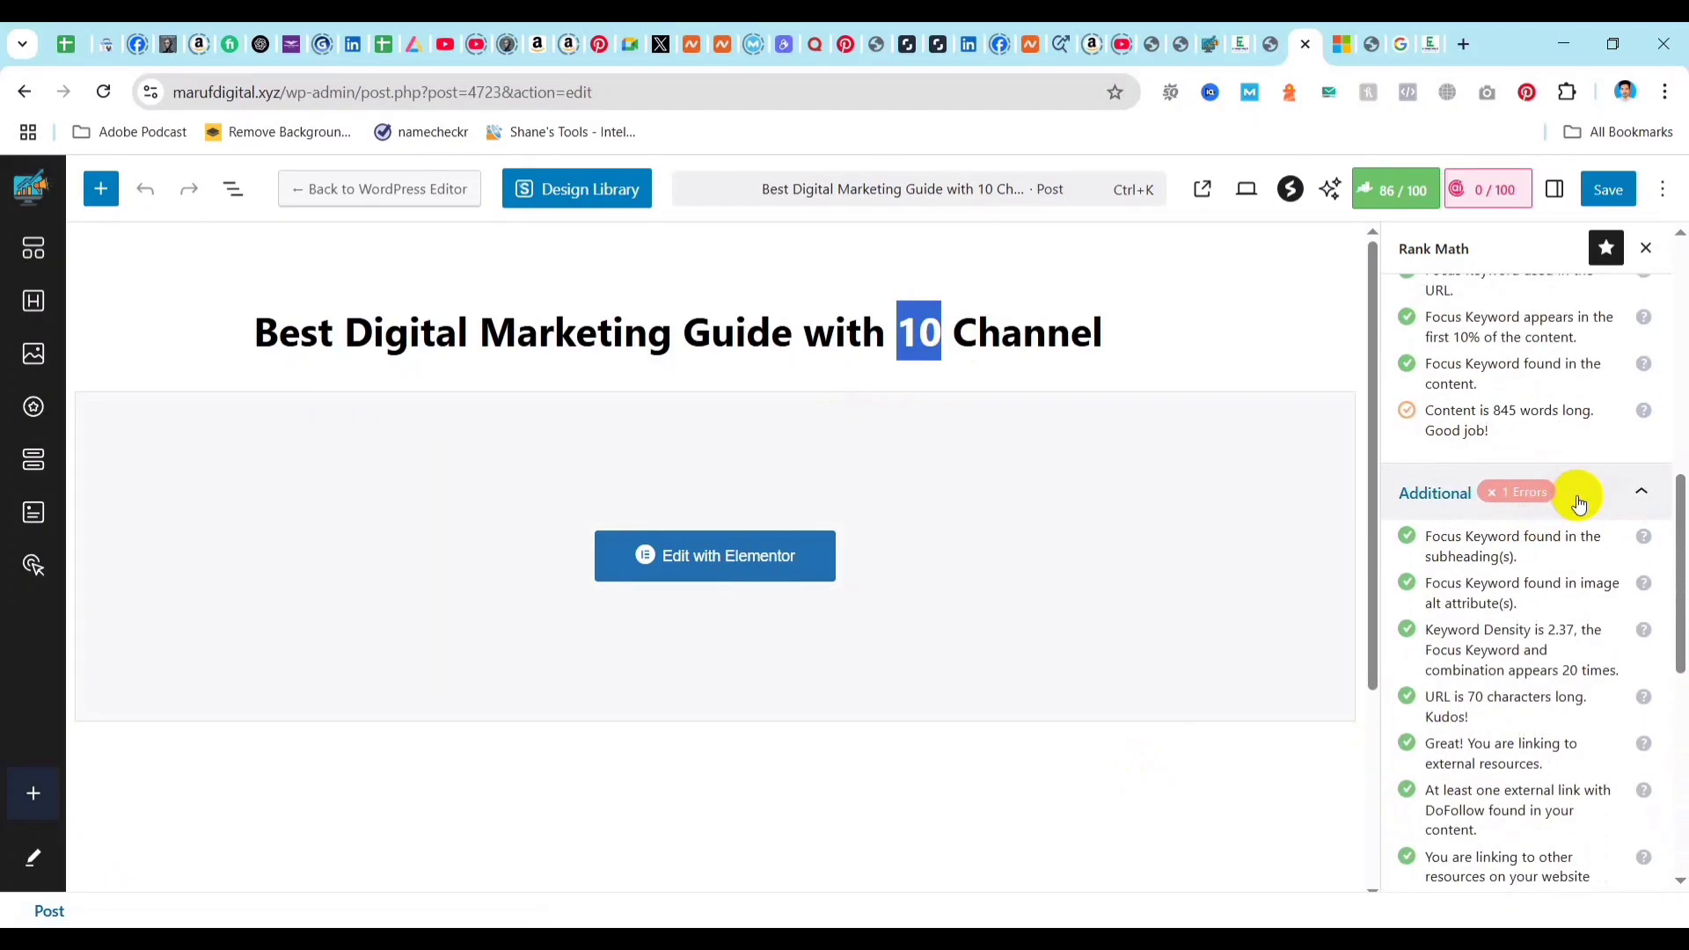
pyautogui.scroll(1, 1564, 502)
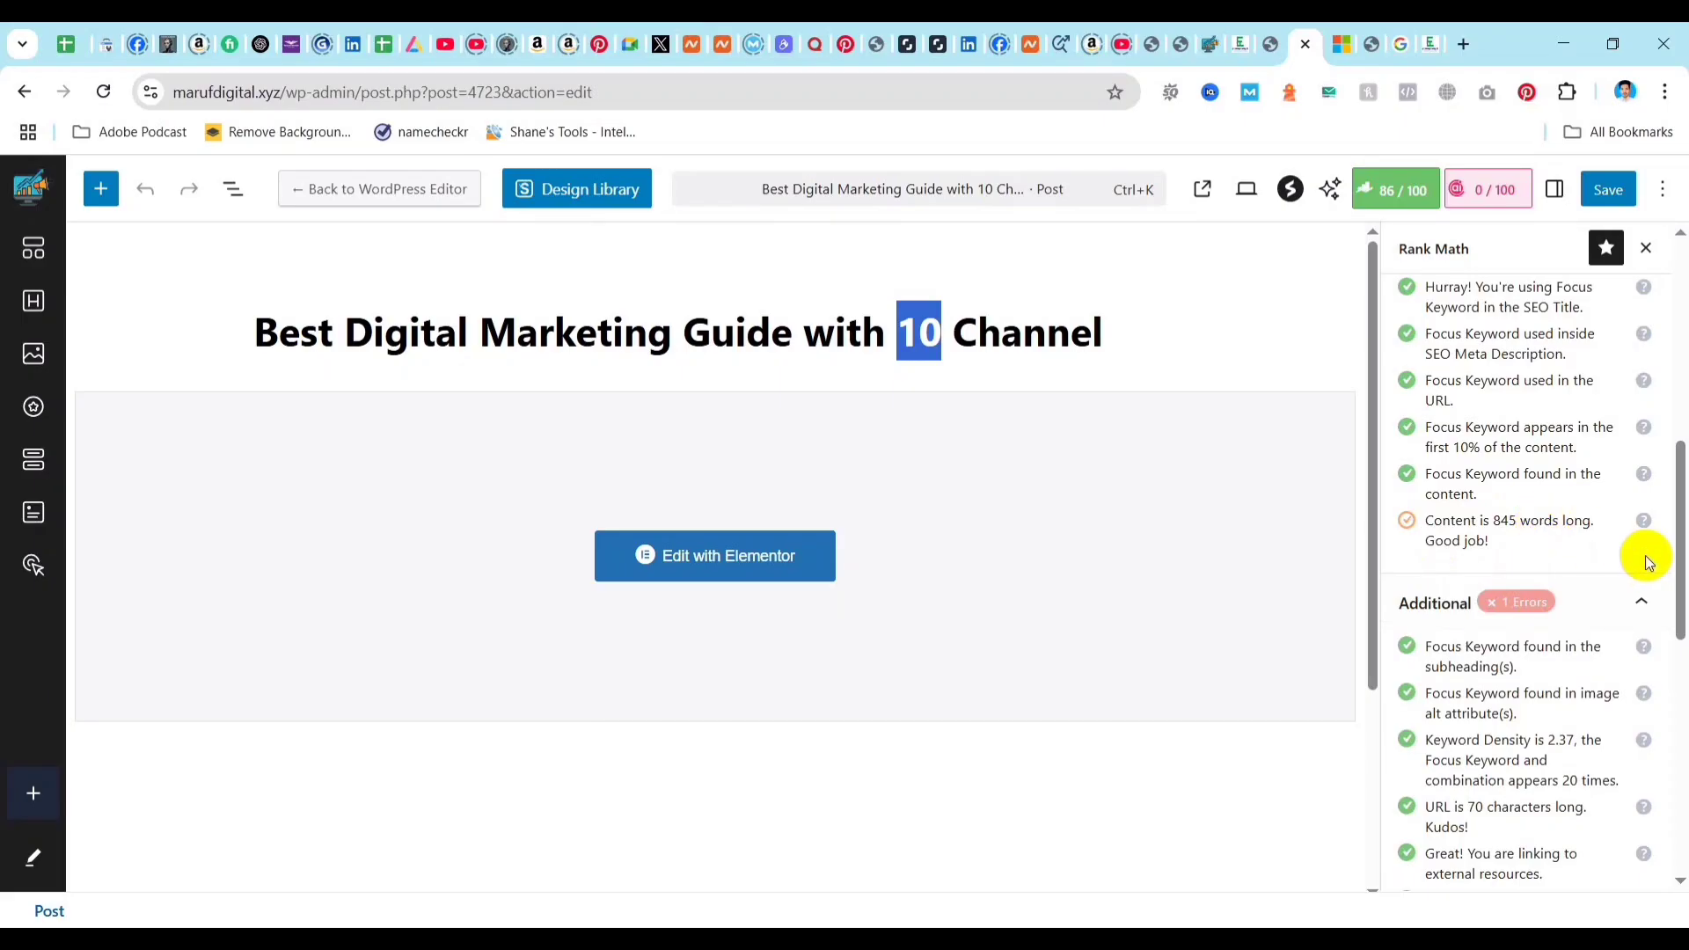
pyautogui.click(1405, 203)
pyautogui.click(1399, 202)
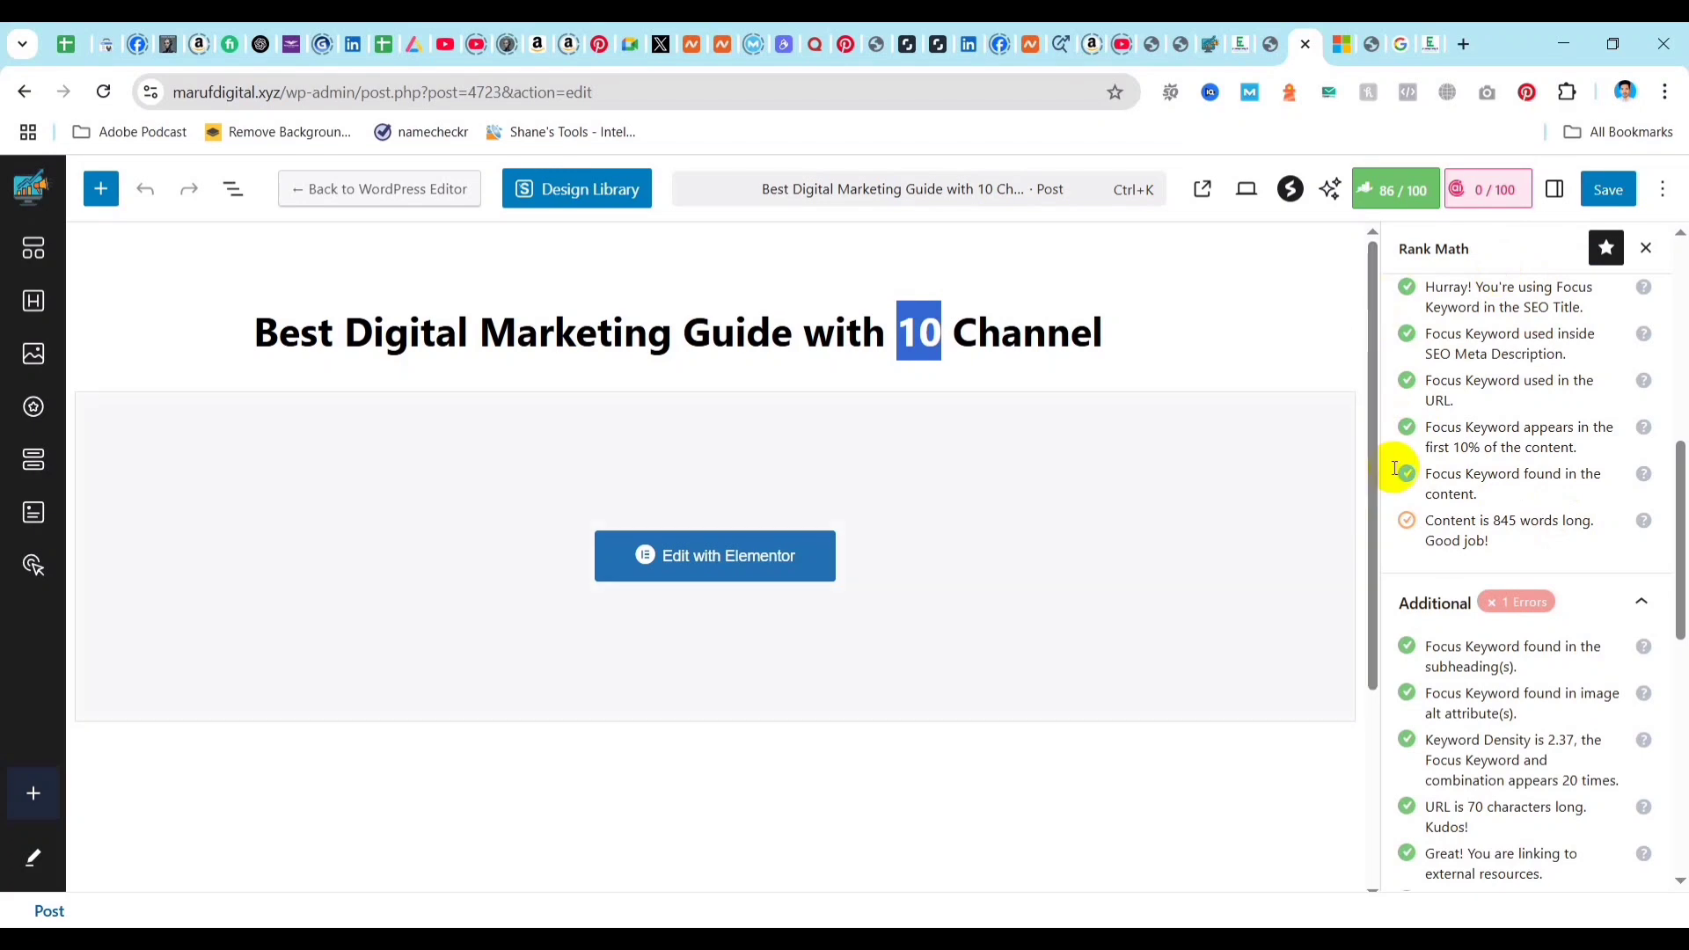
# Add "Digital Marketing Guide" as a second focus keyword for the post in Rank Math.
pyautogui.scroll(5, 1460, 479)
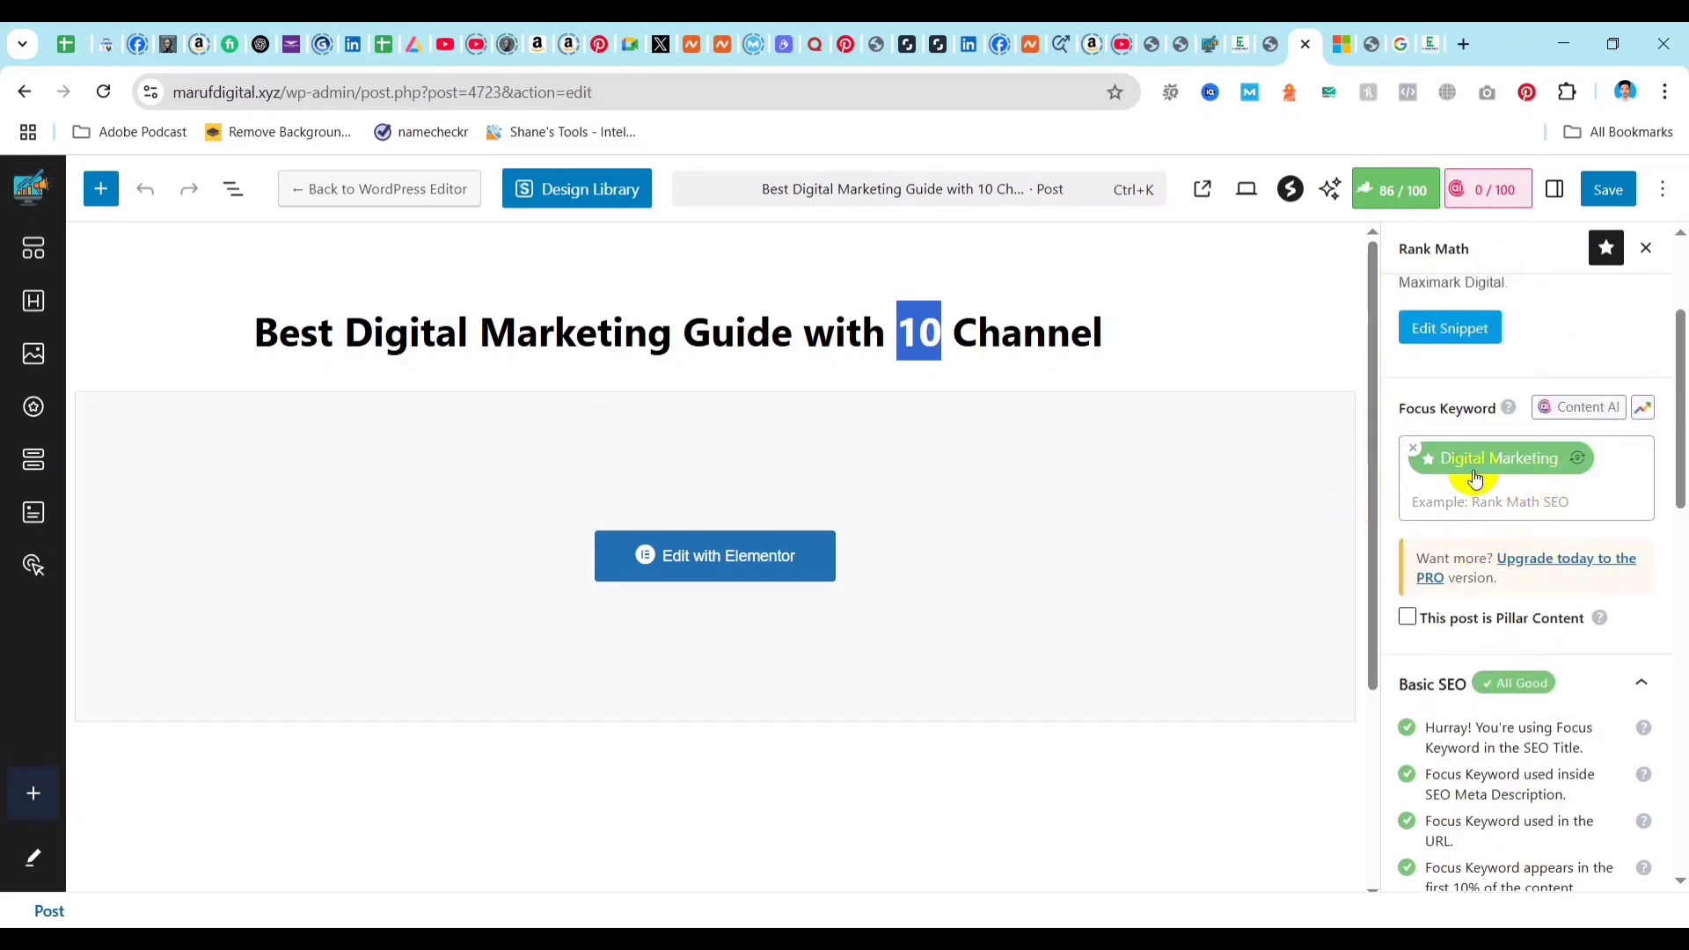
pyautogui.click(1485, 498)
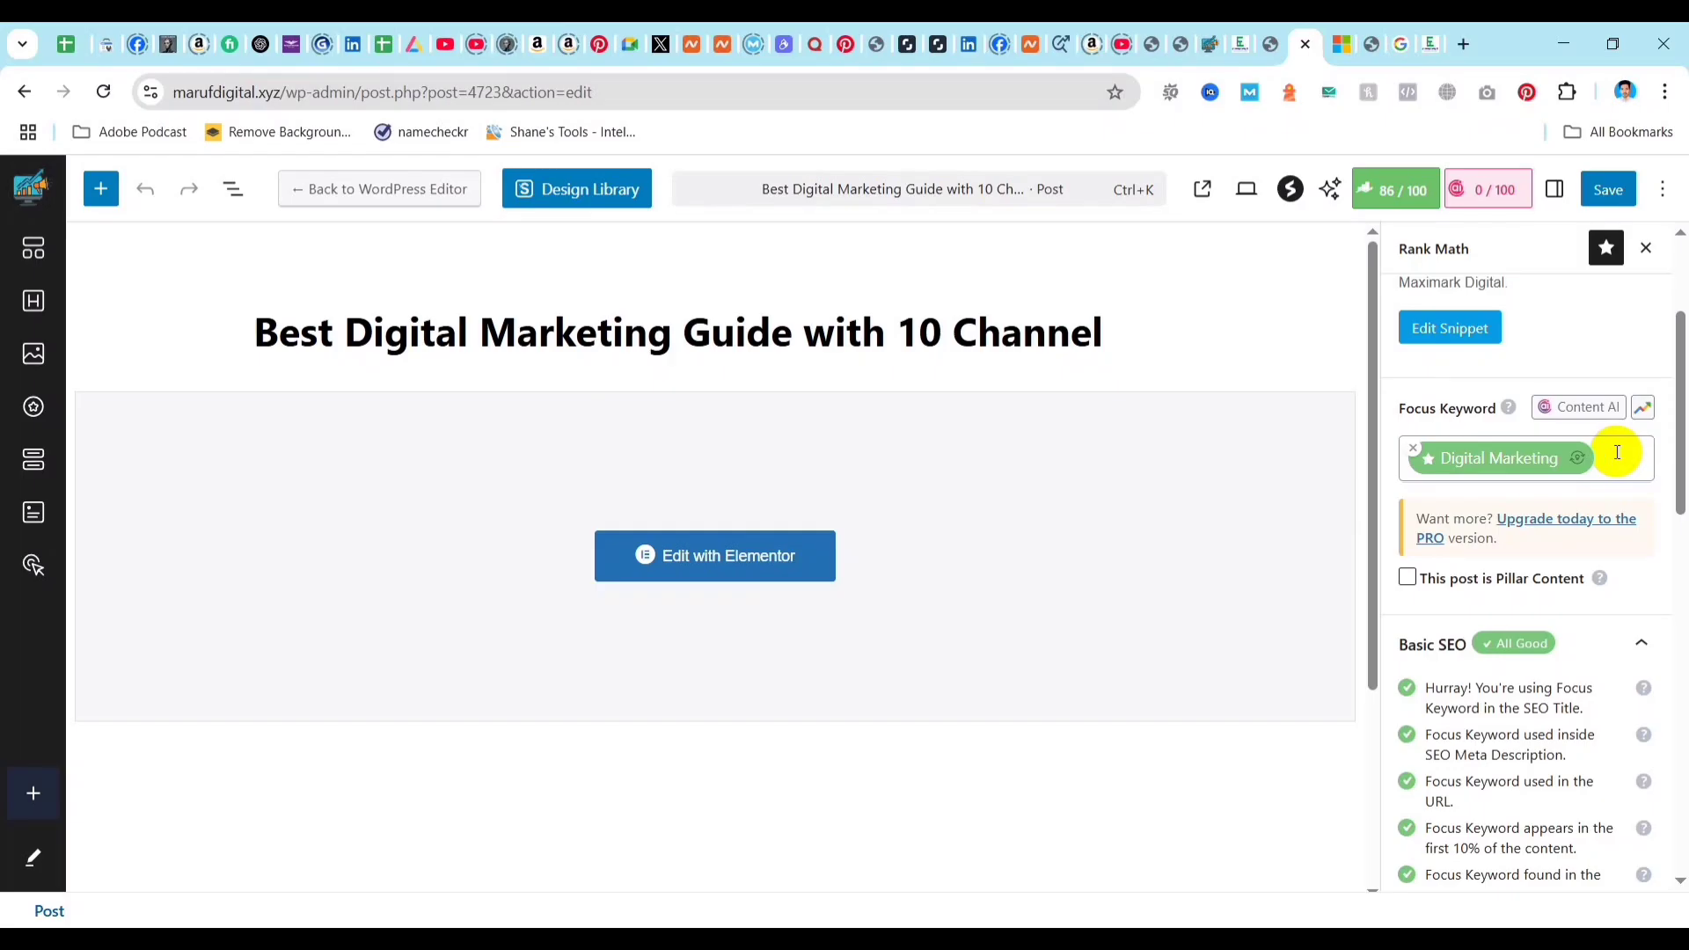
pyautogui.write('Digital Marketing Guide')
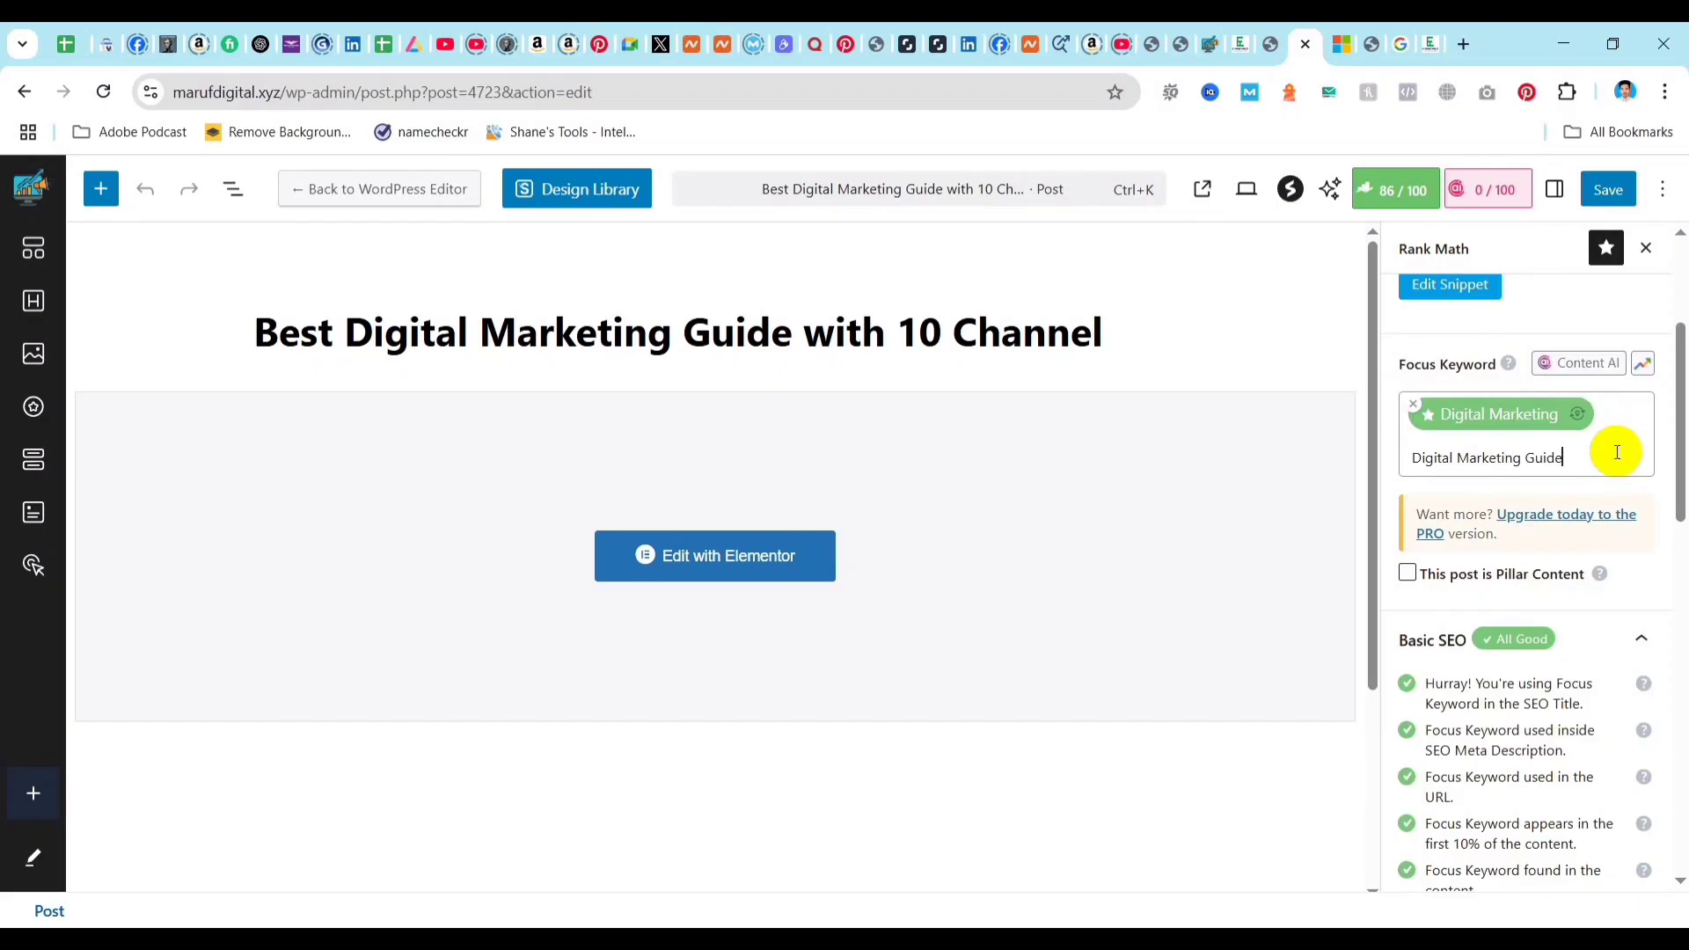
pyautogui.press('Return')
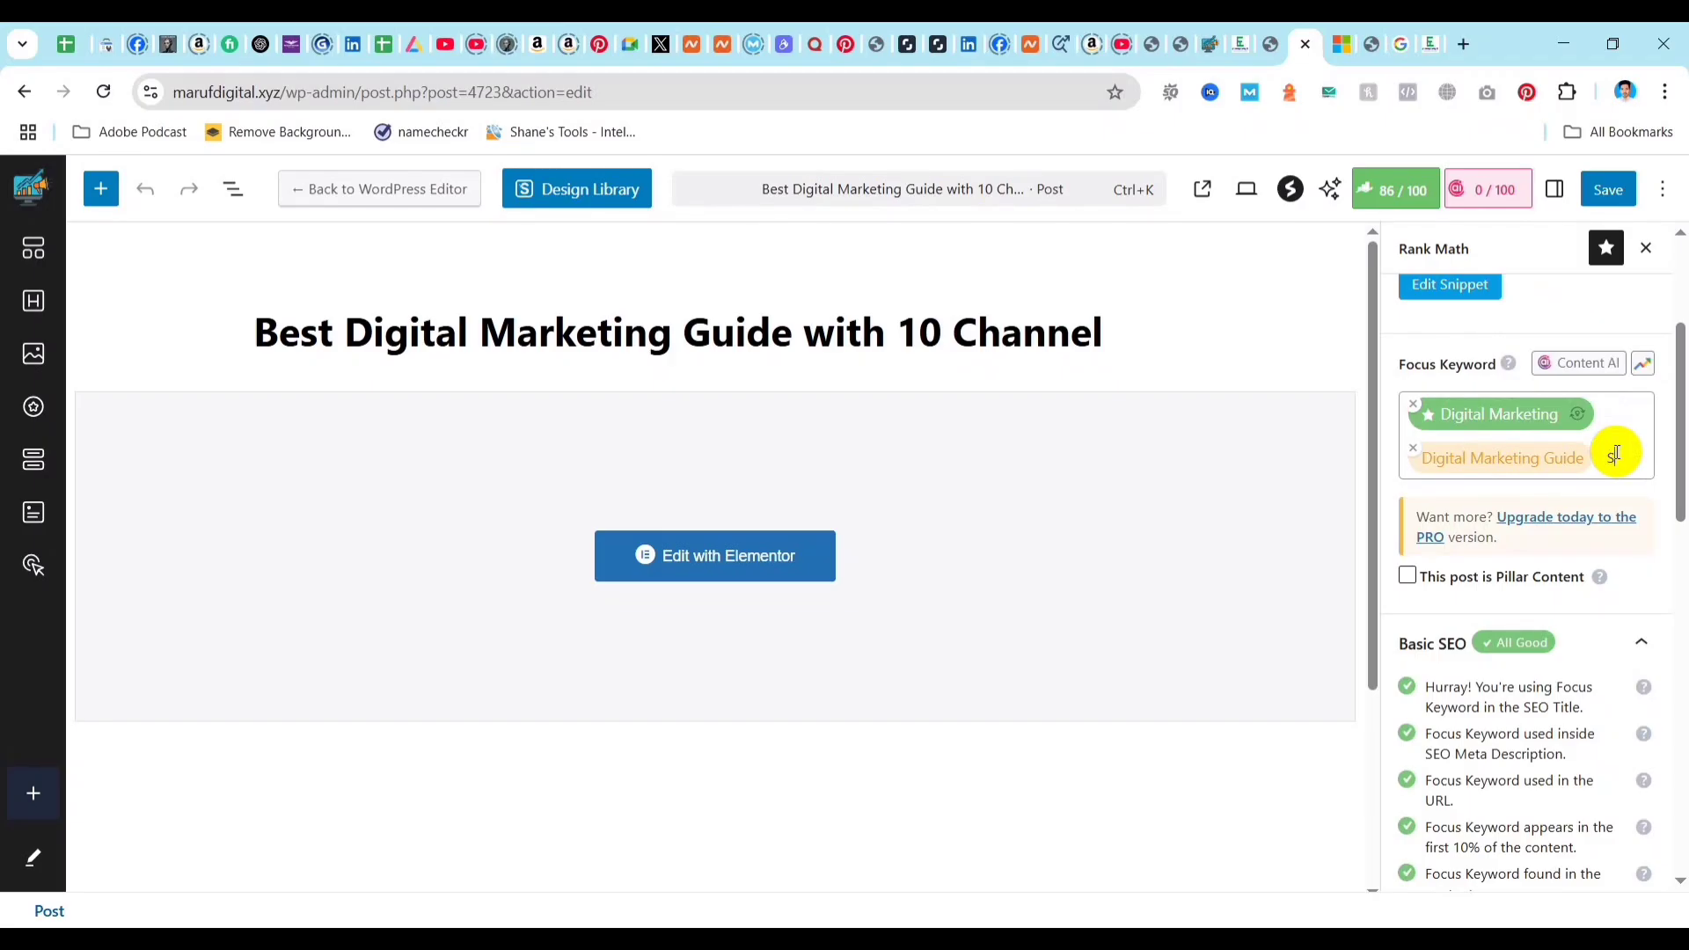
# Try "Search Engine Optimization" as a third focus keyword, and remove it again.
pyautogui.write('h Engine Optimiz')
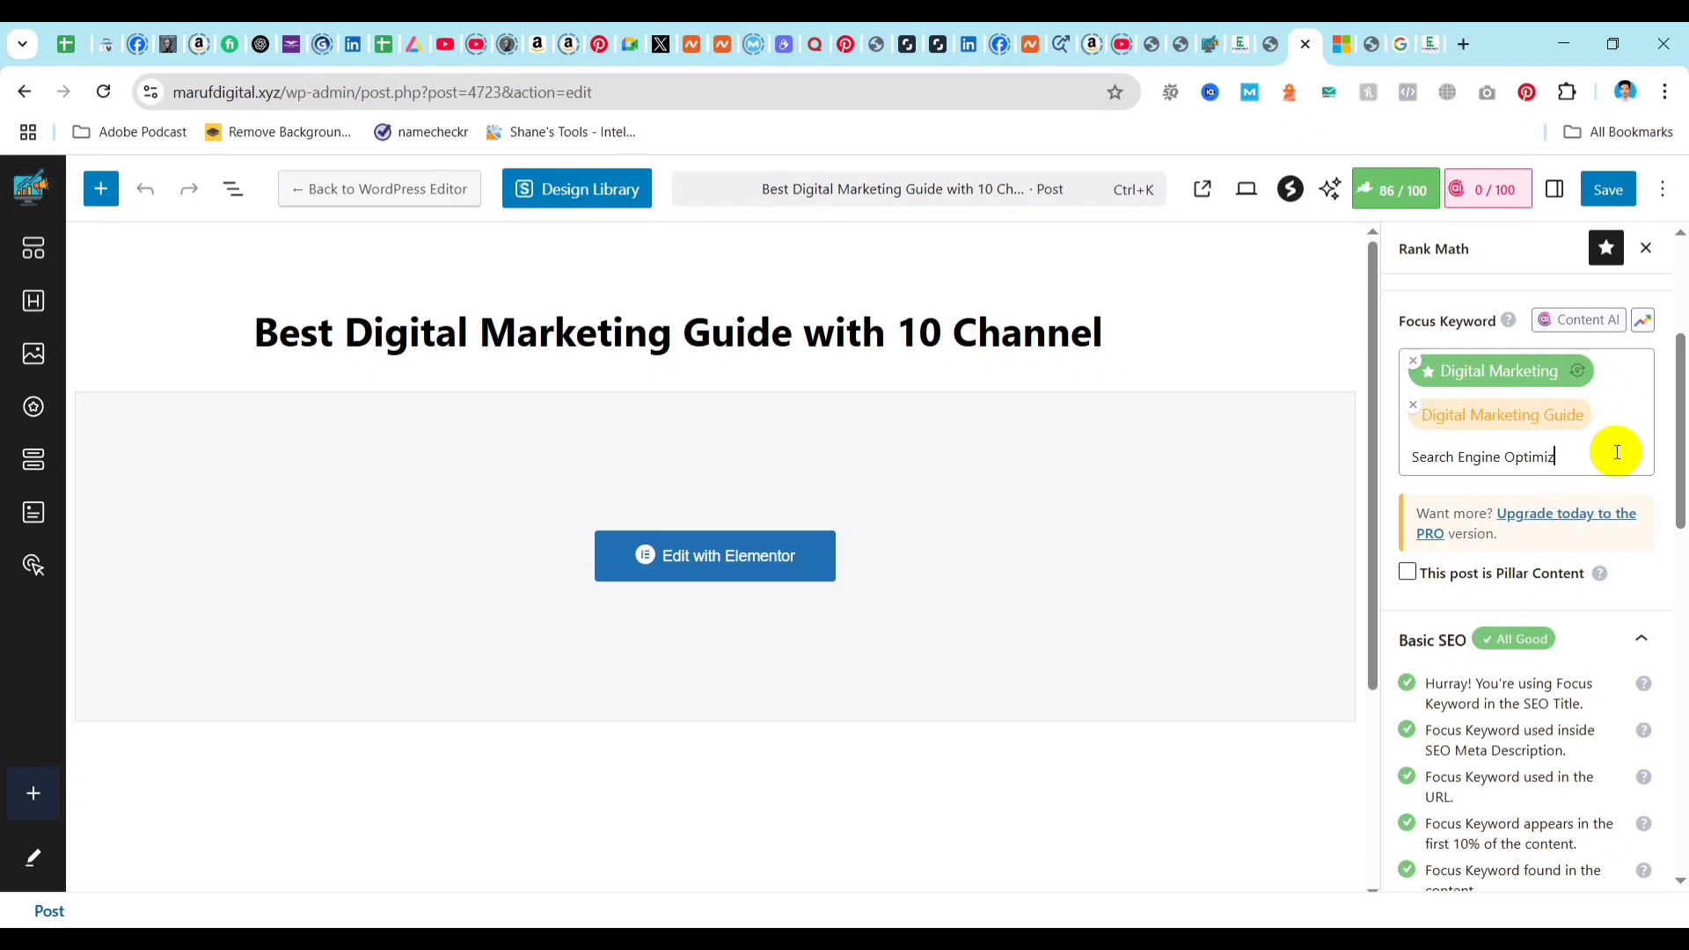
pyautogui.press('Return')
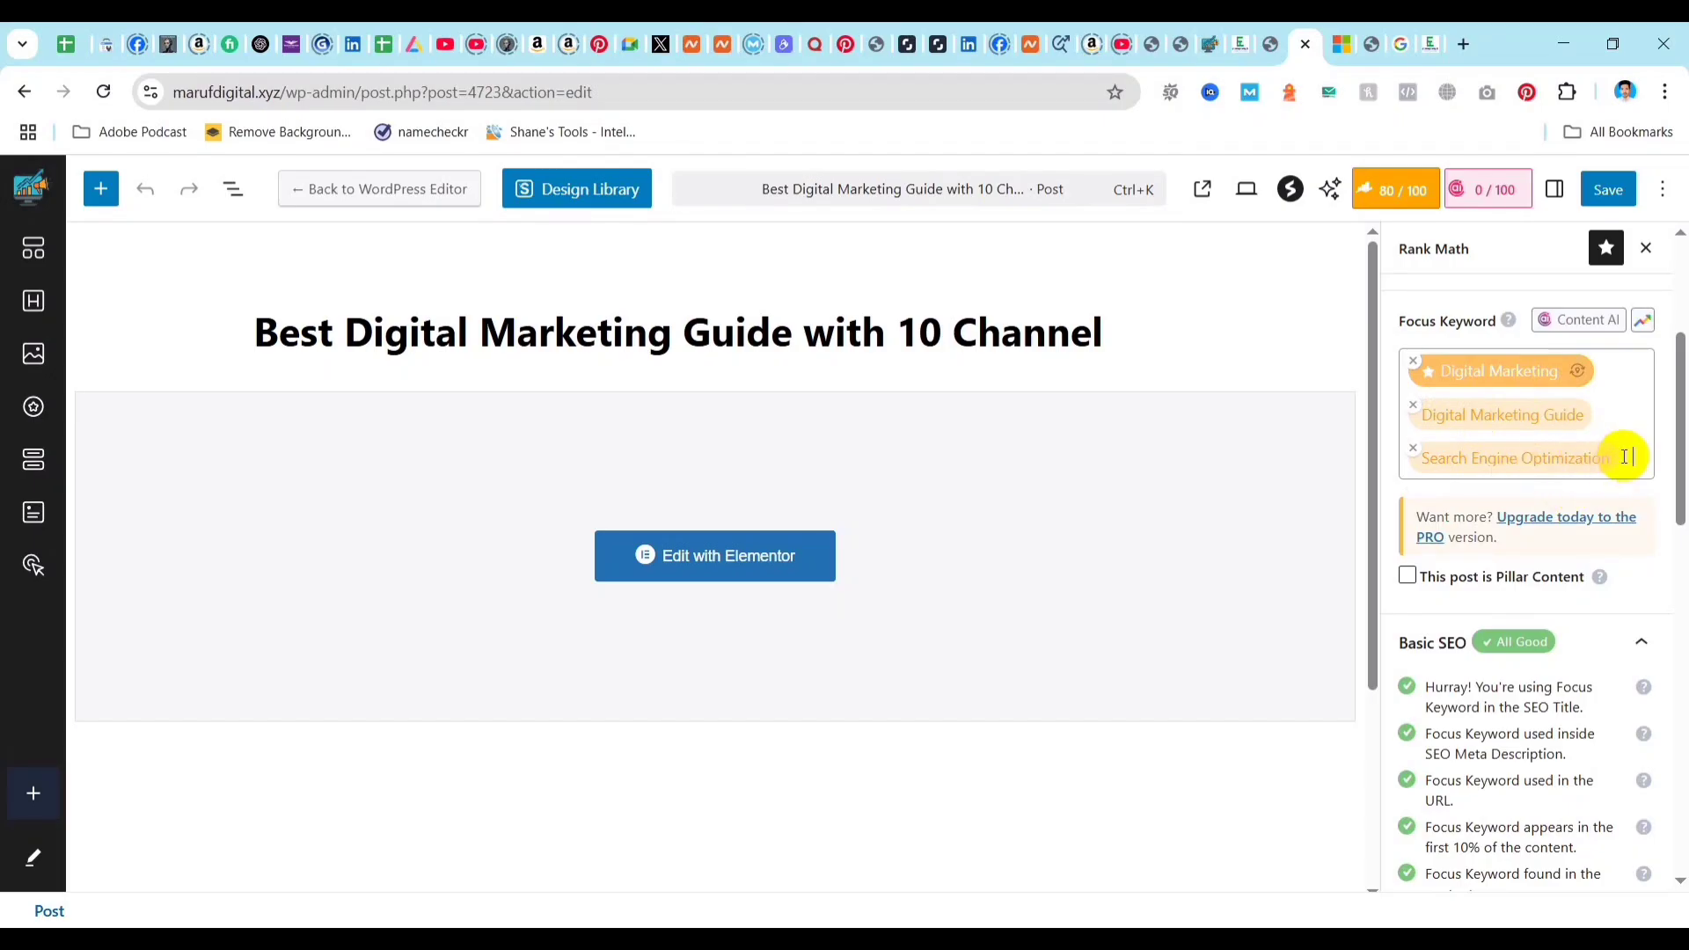
pyautogui.press('BackSpace')
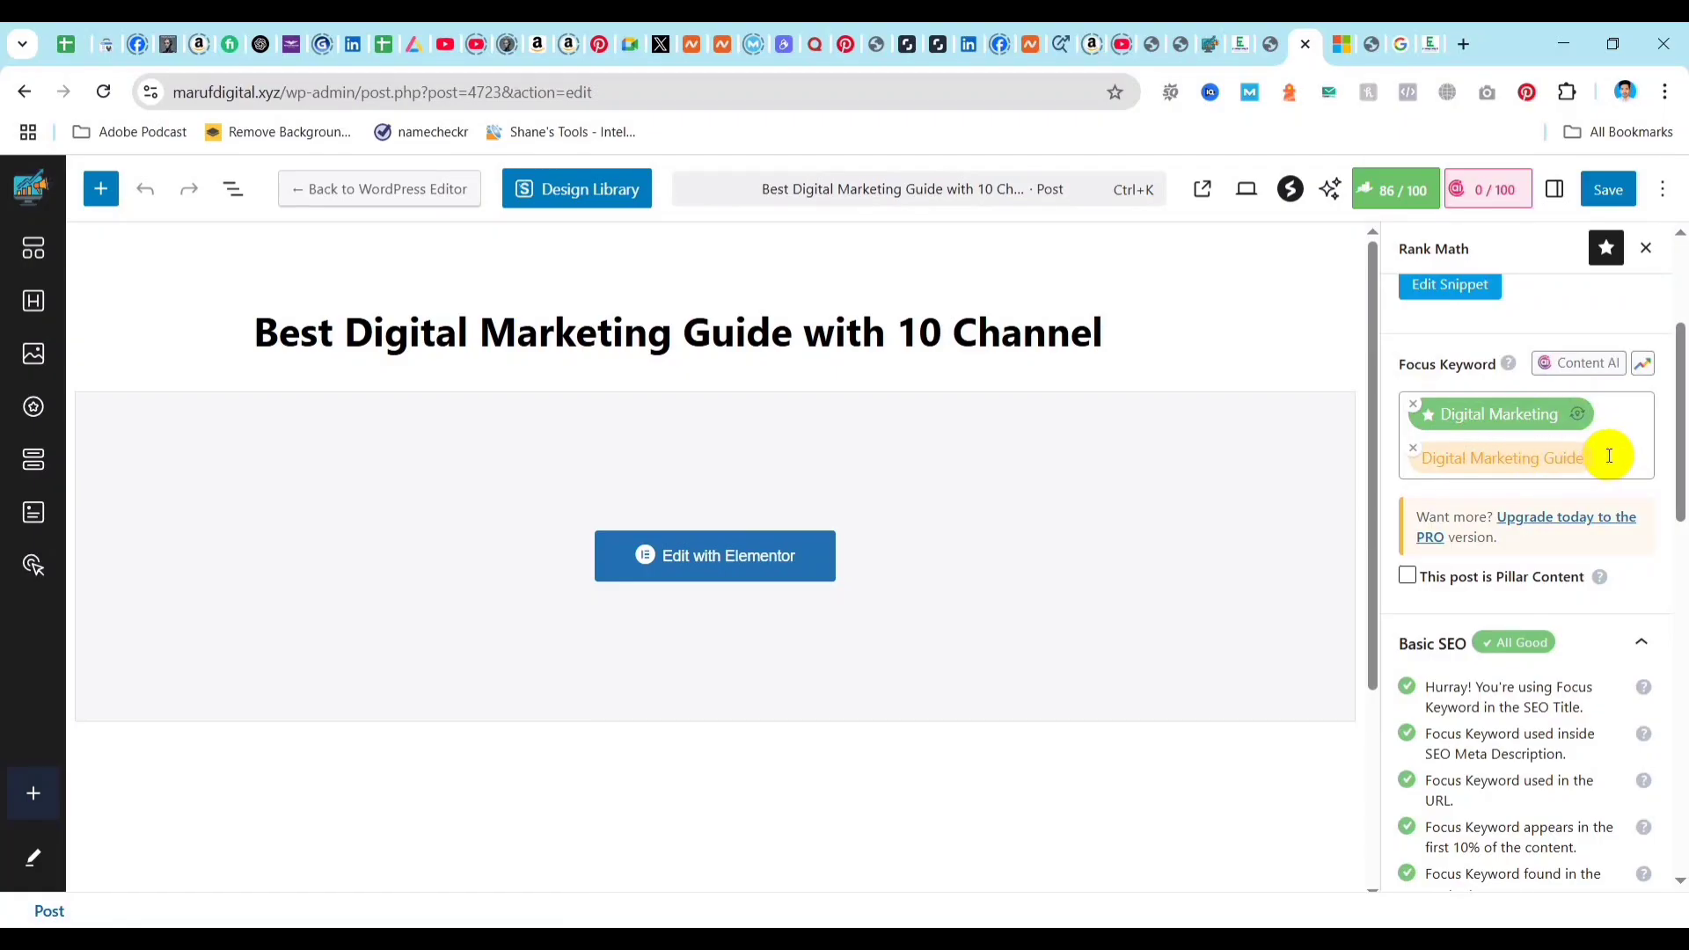
# Check Rank Math's Additional test results again and save the post.
pyautogui.scroll(-6, 1576, 648)
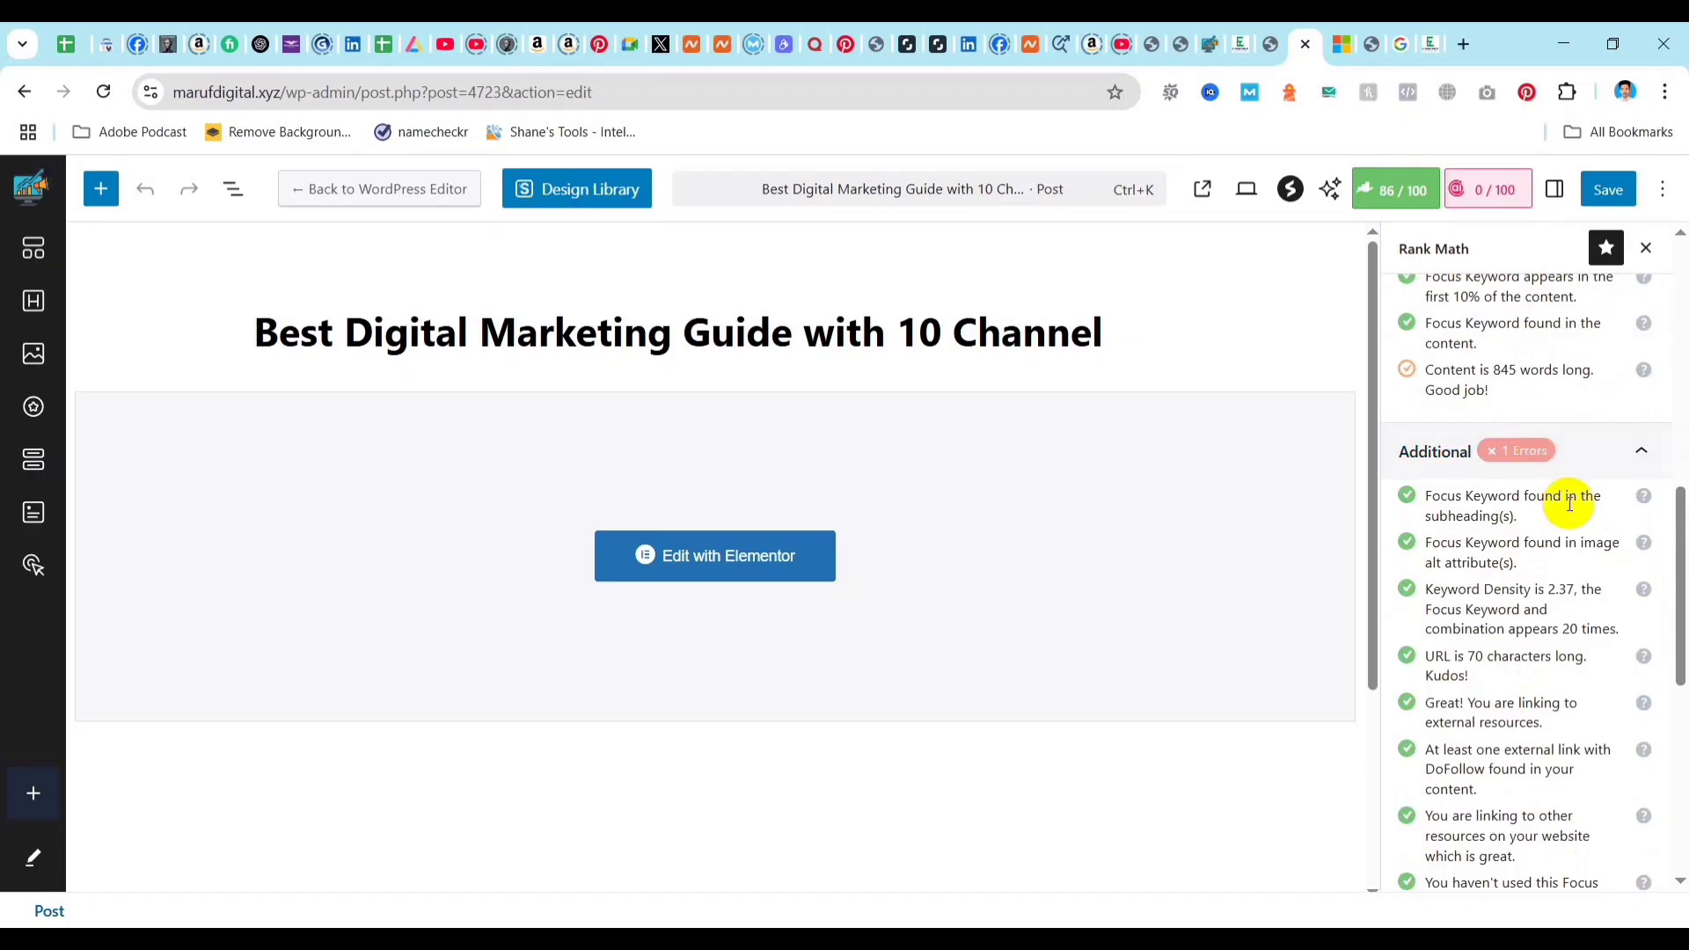
pyautogui.scroll(1, 1455, 490)
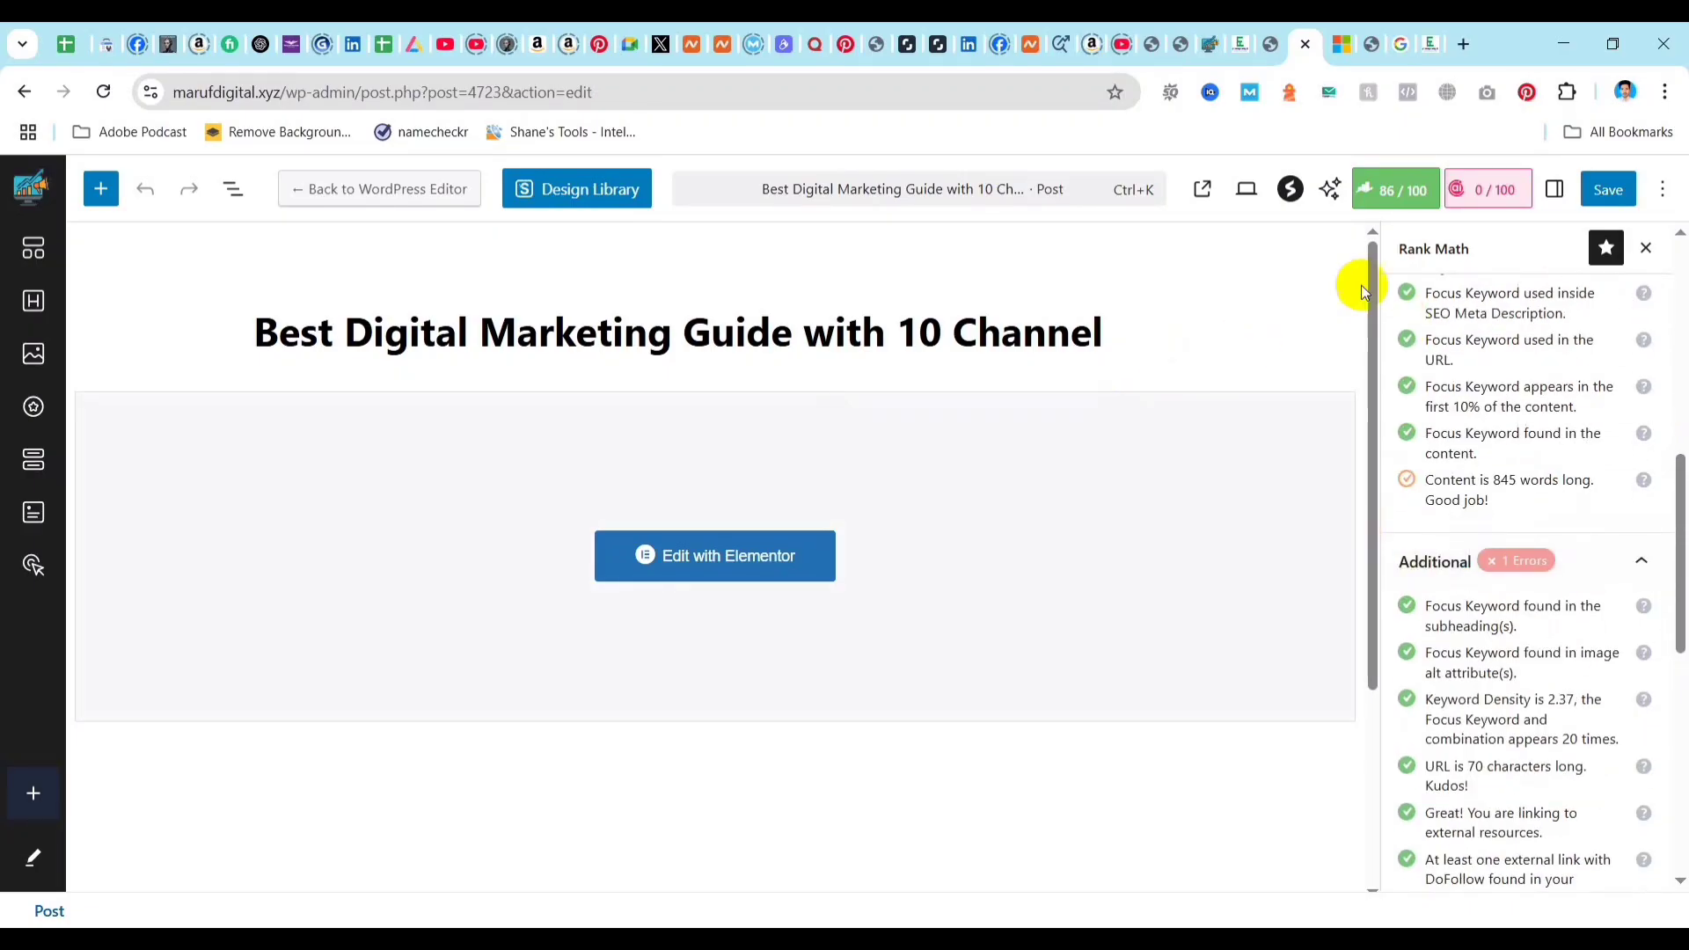
pyautogui.click(1616, 189)
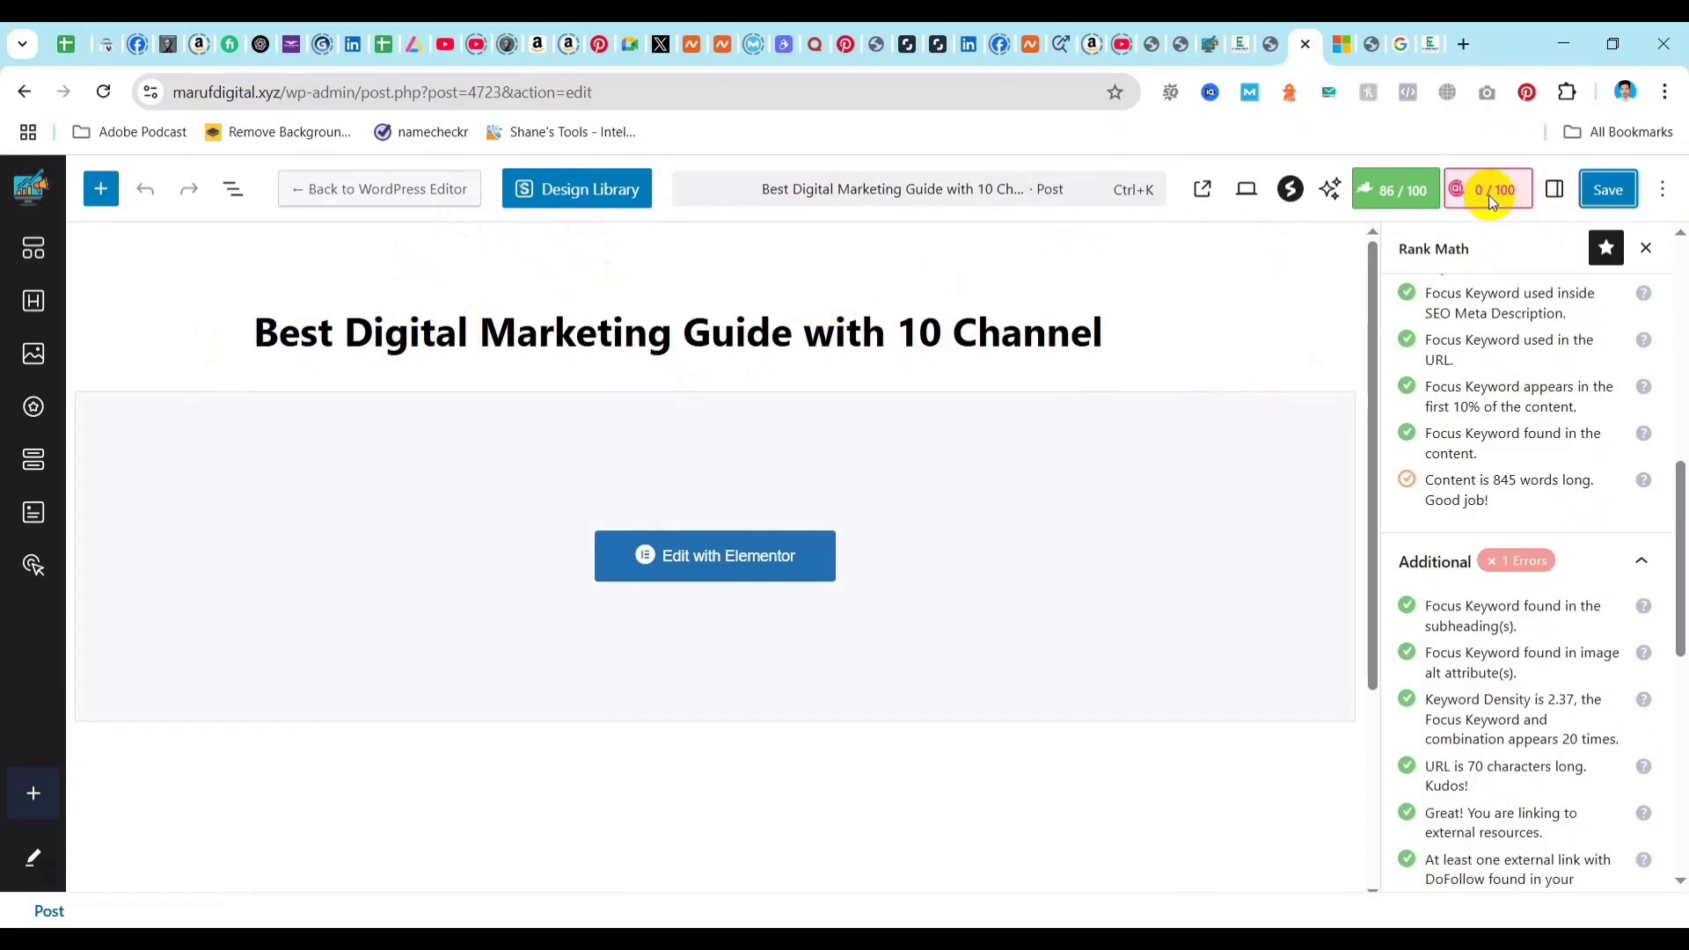
# Look over the editor's options, return to the post in Elementor and open its published page.
pyautogui.click(1270, 49)
pyautogui.click(1309, 53)
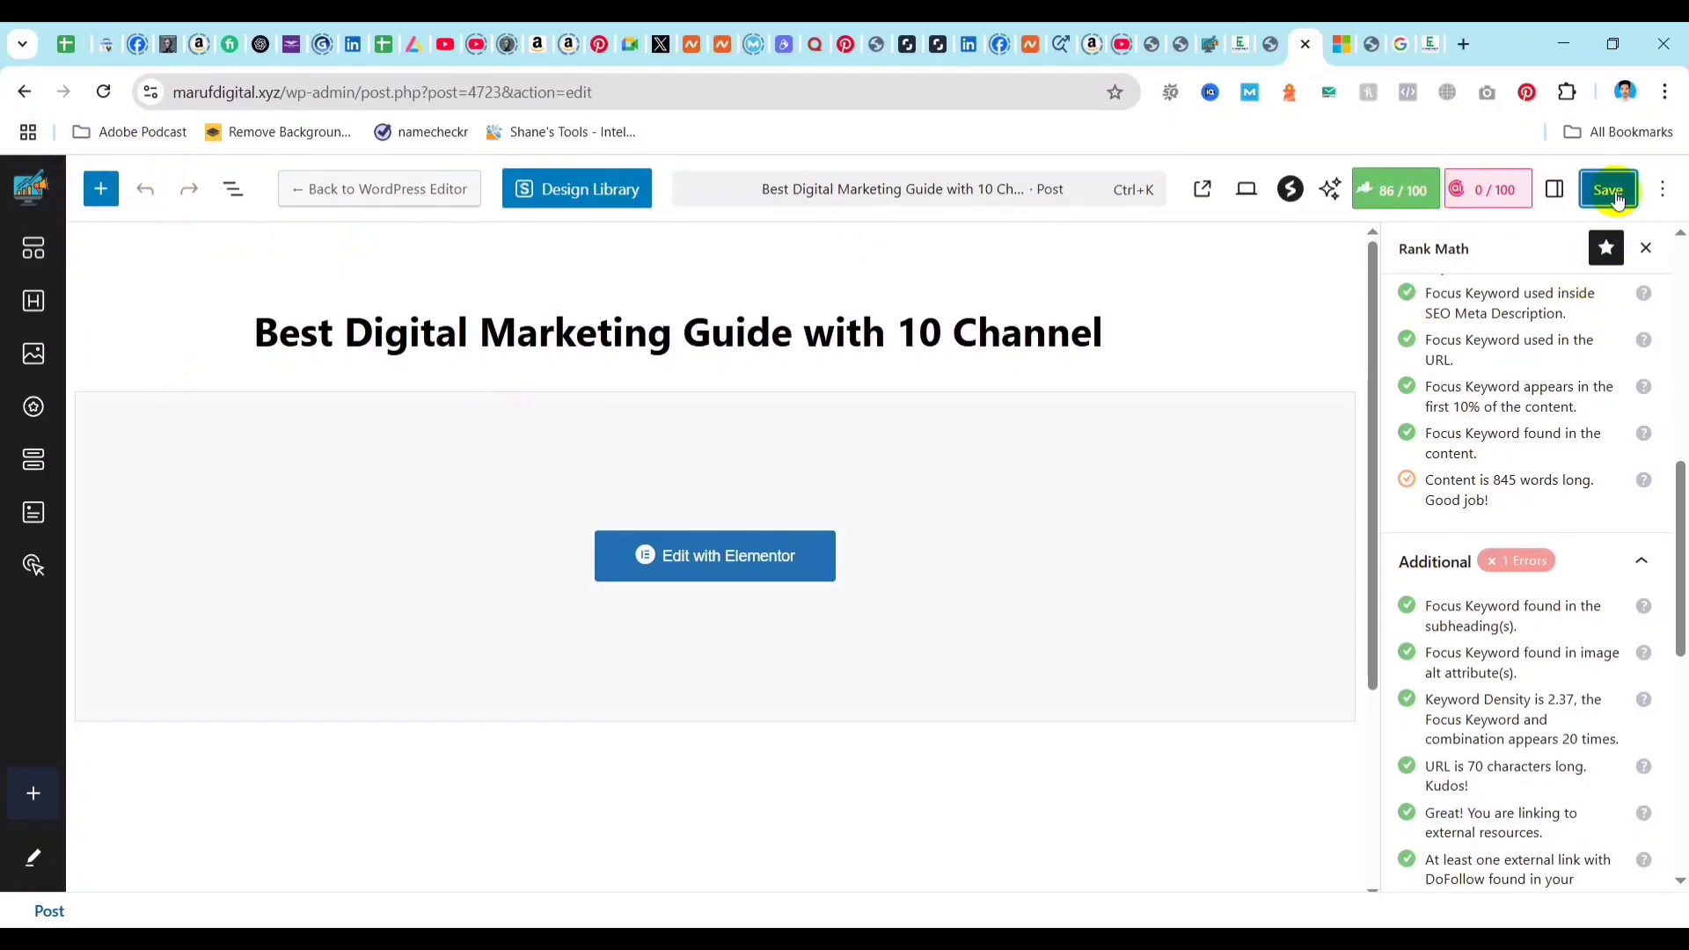
pyautogui.click(1665, 190)
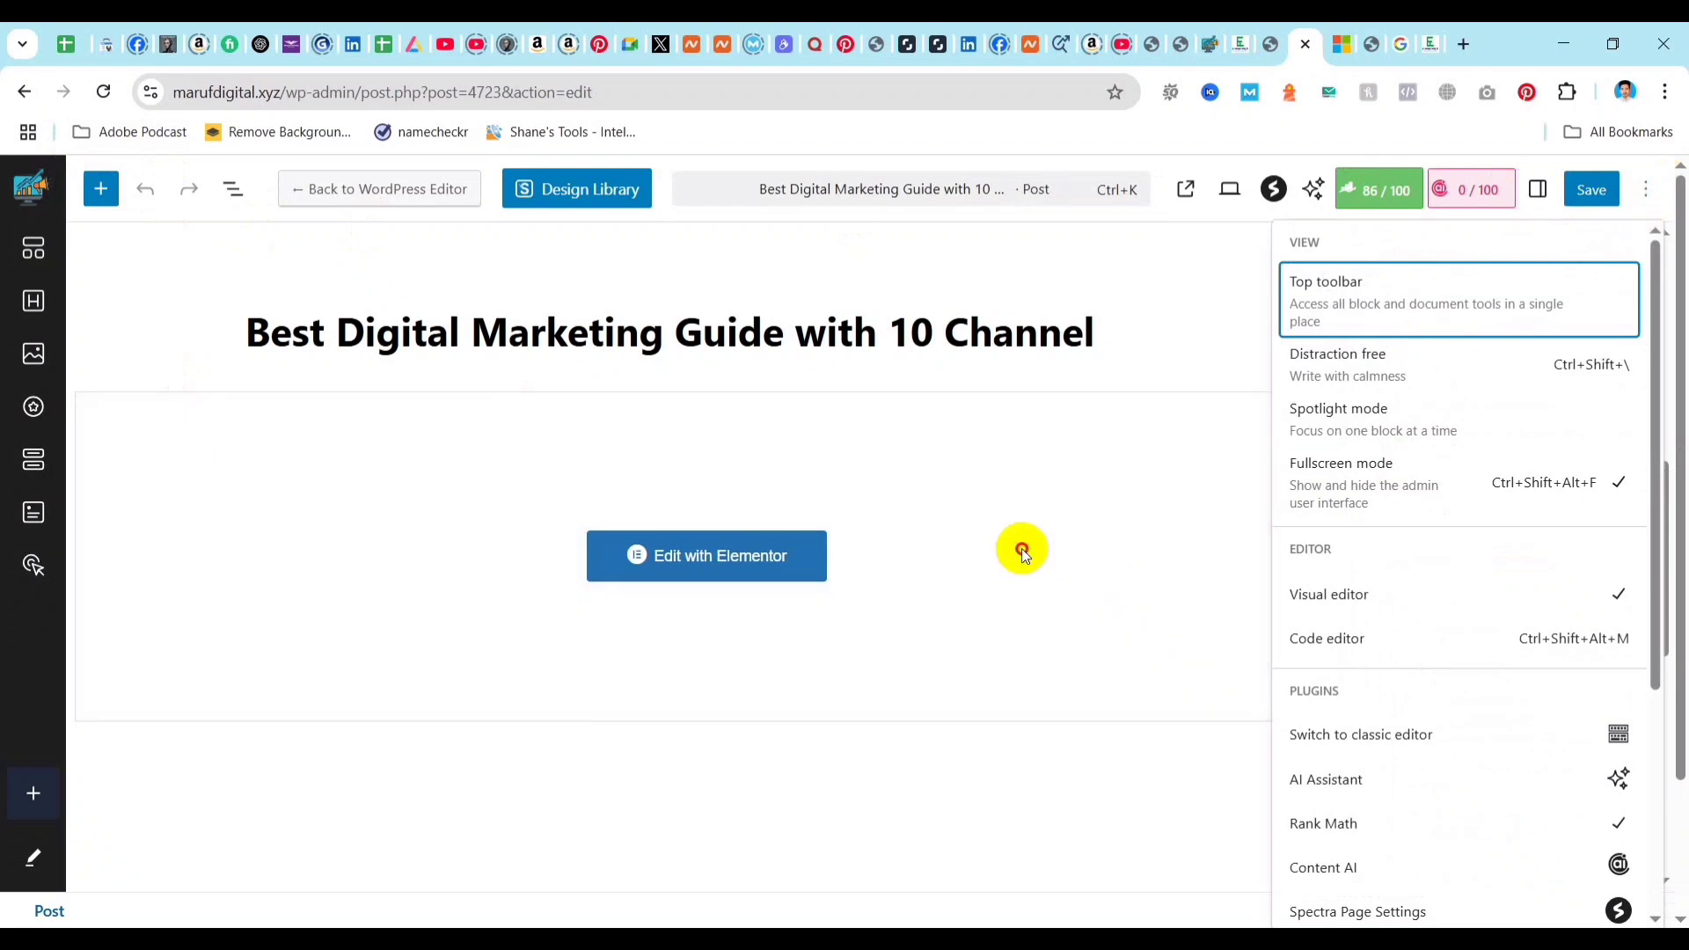
pyautogui.click(1021, 549)
pyautogui.click(1267, 44)
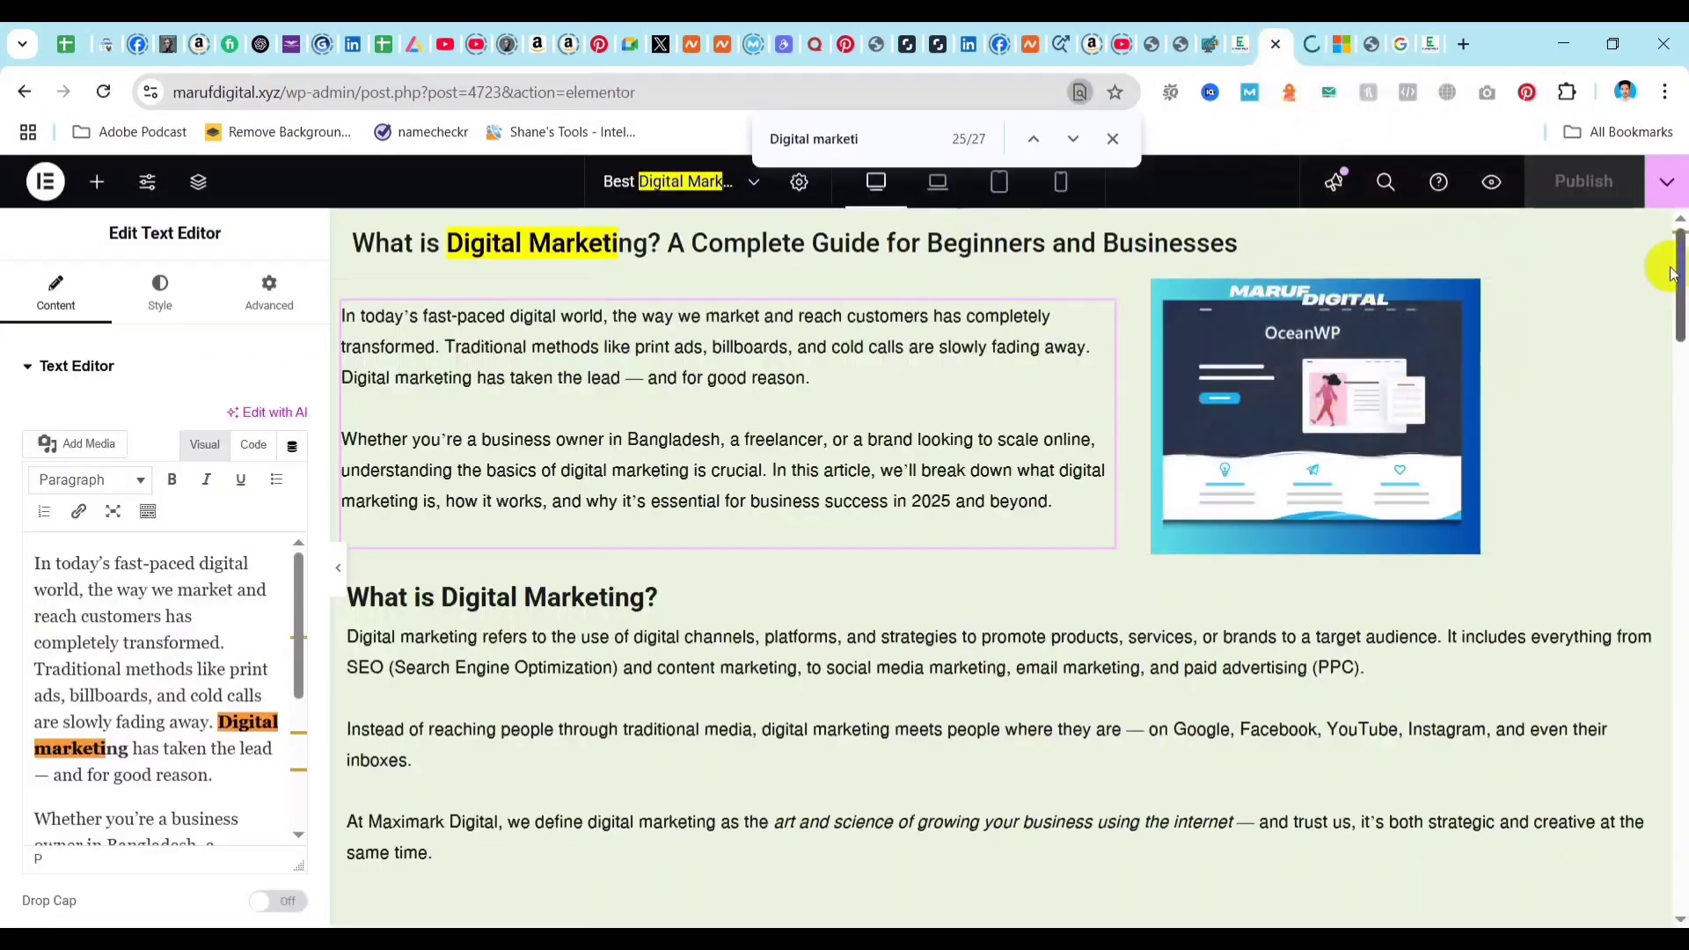
pyautogui.click(1667, 181)
pyautogui.click(1542, 424)
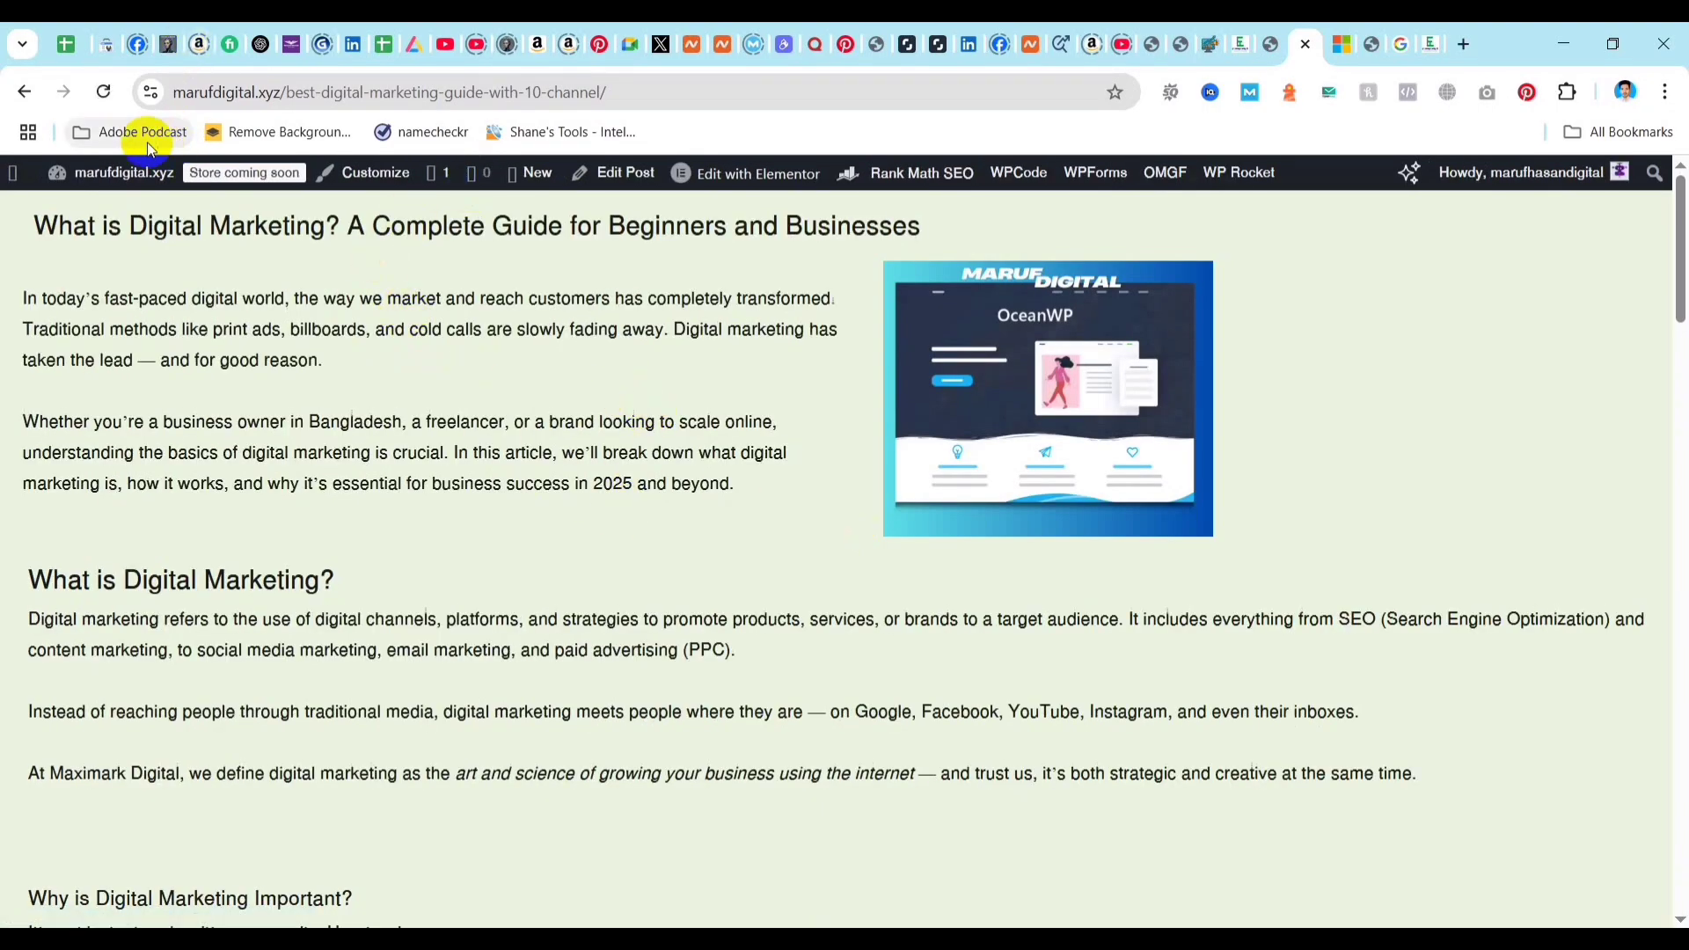
# Go from the published post to the site's WordPress dashboard and bring the content sections into view.
pyautogui.click(103, 199)
pyautogui.click(89, 223)
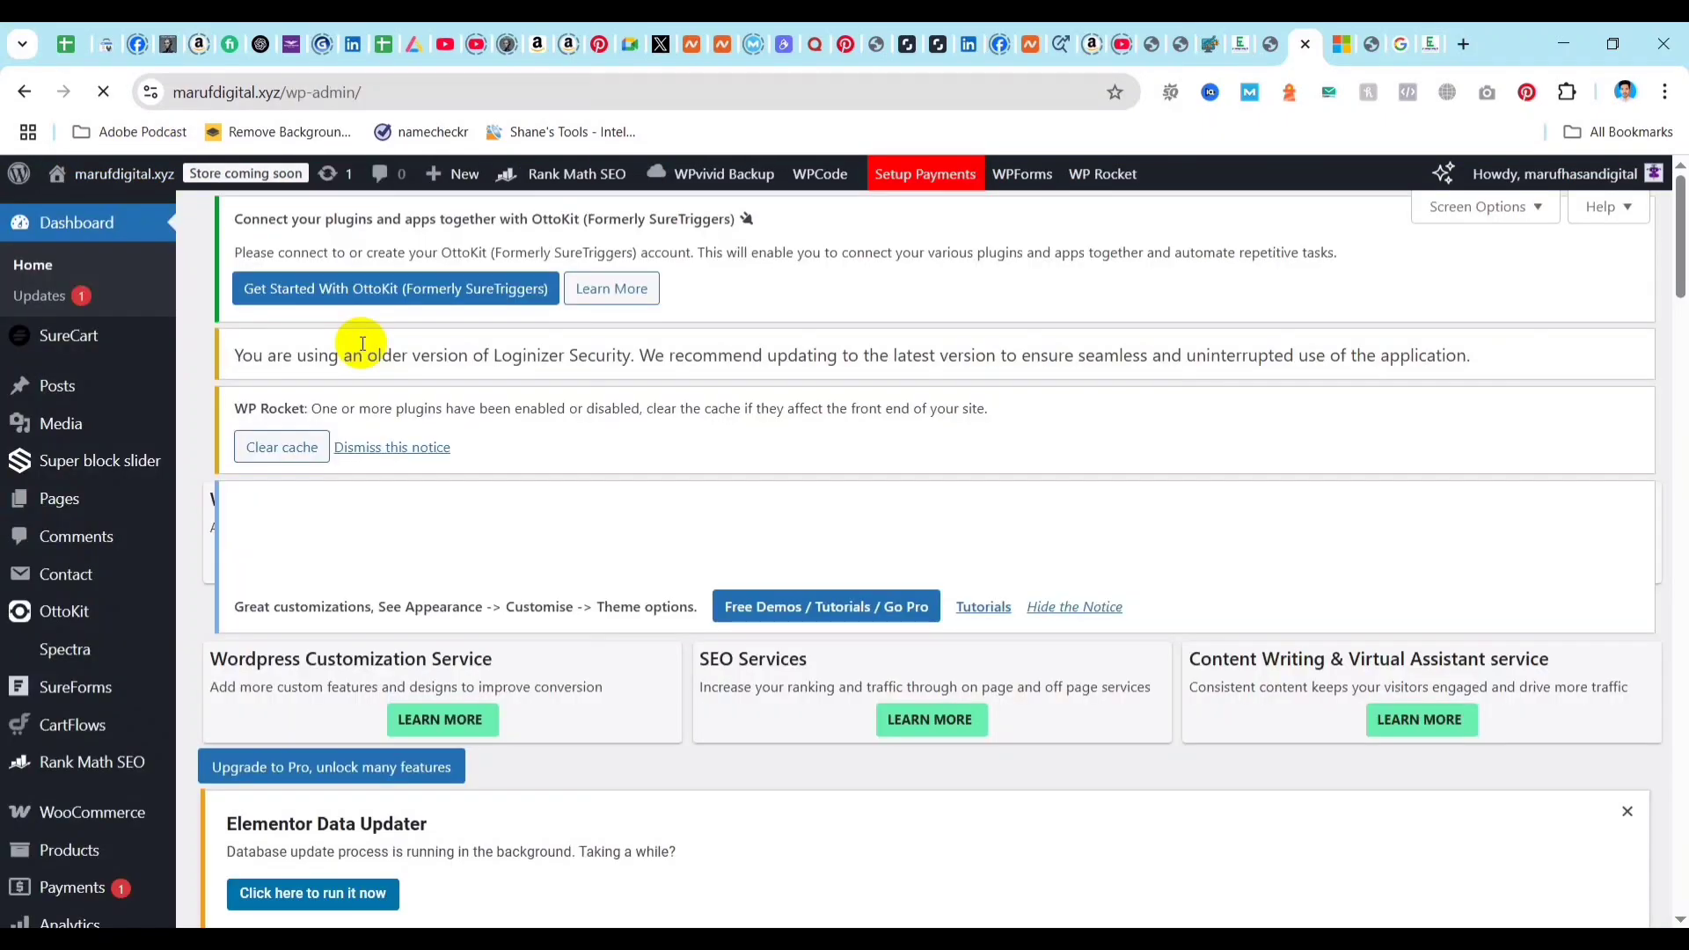
pyautogui.scroll(-1, 64, 483)
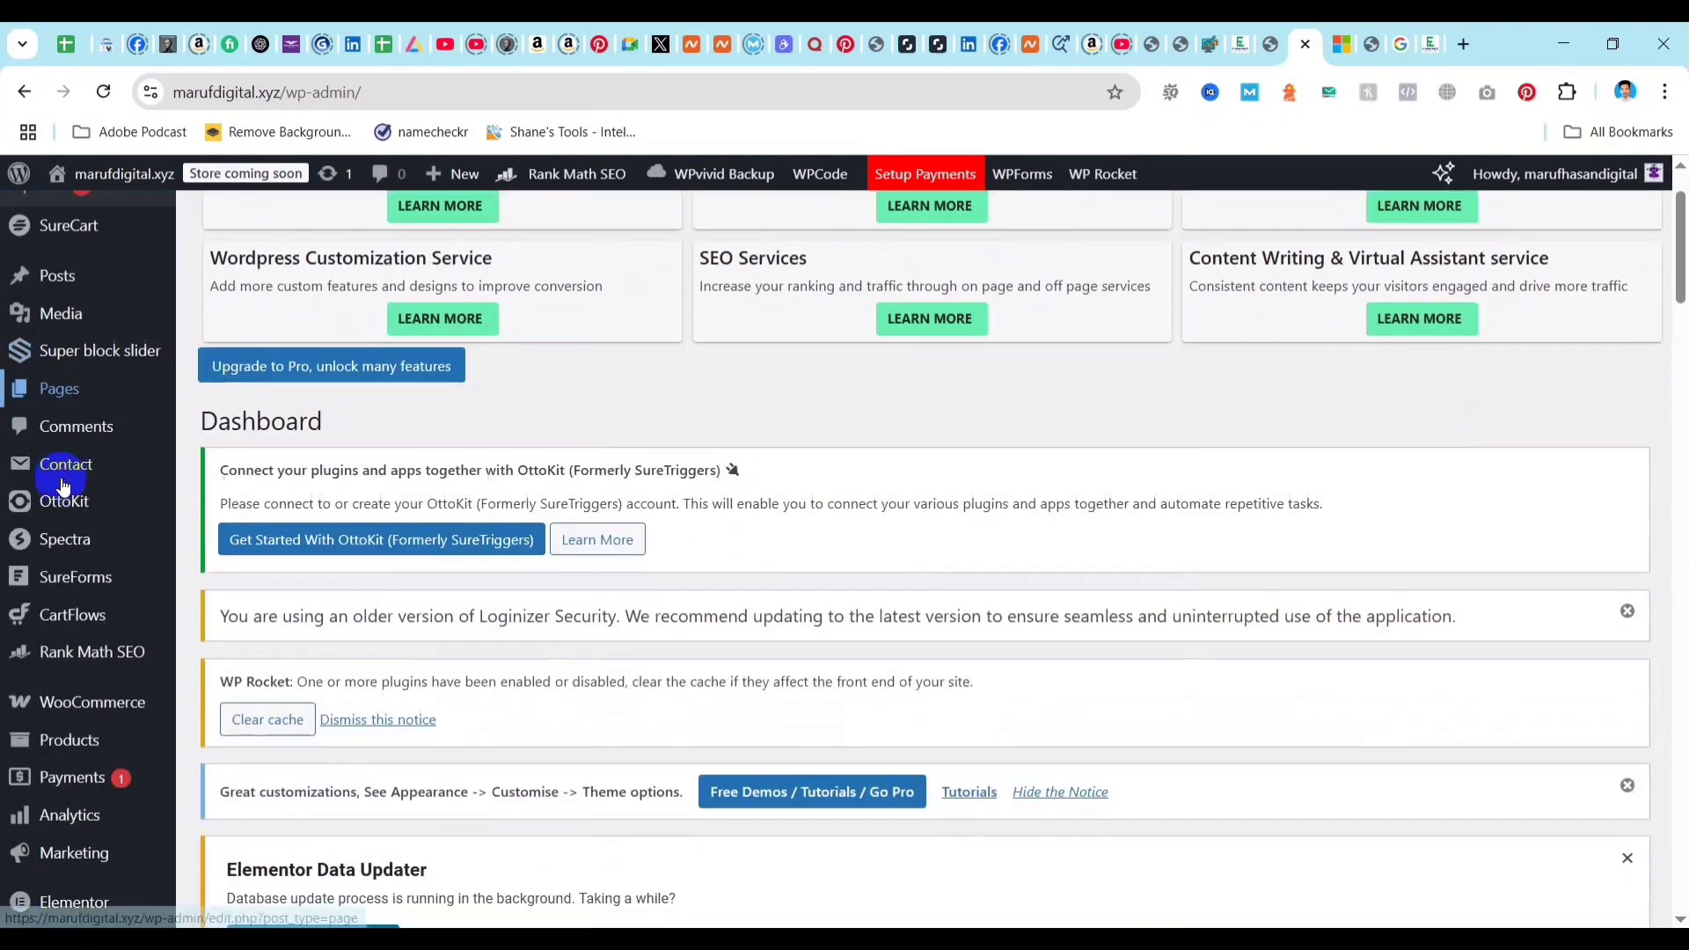
# Start a new blank post with an empty paragraph, and leave it to return to the dashboard.
pyautogui.moveTo(104, 279)
pyautogui.click(218, 314)
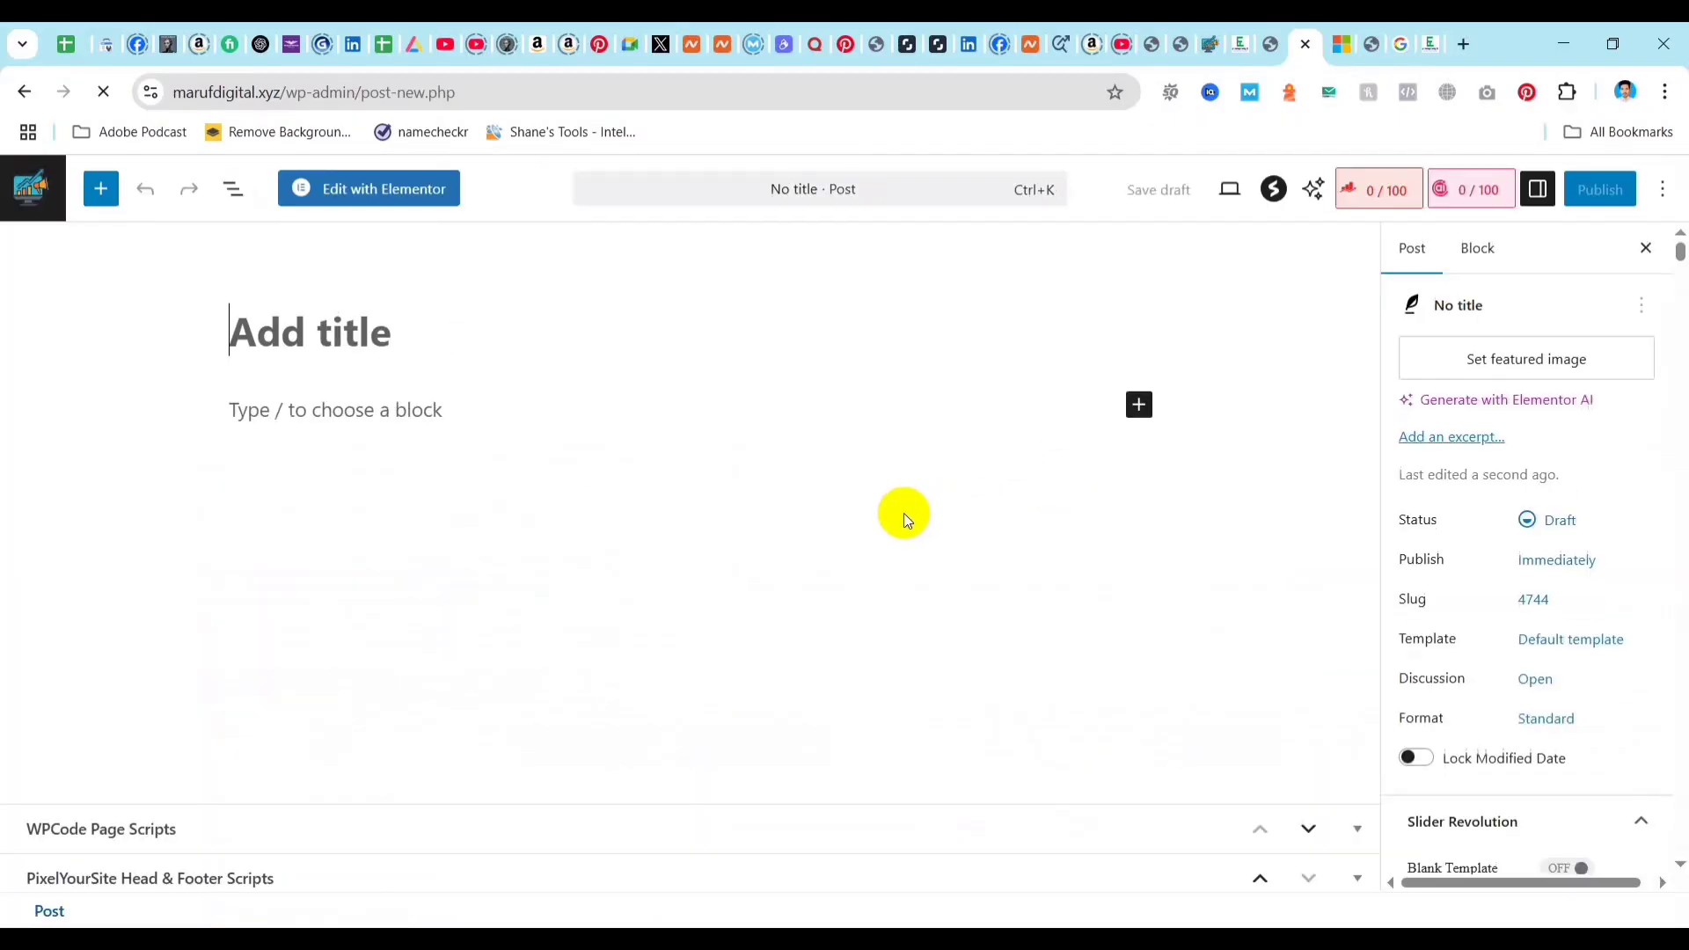
pyautogui.click(358, 414)
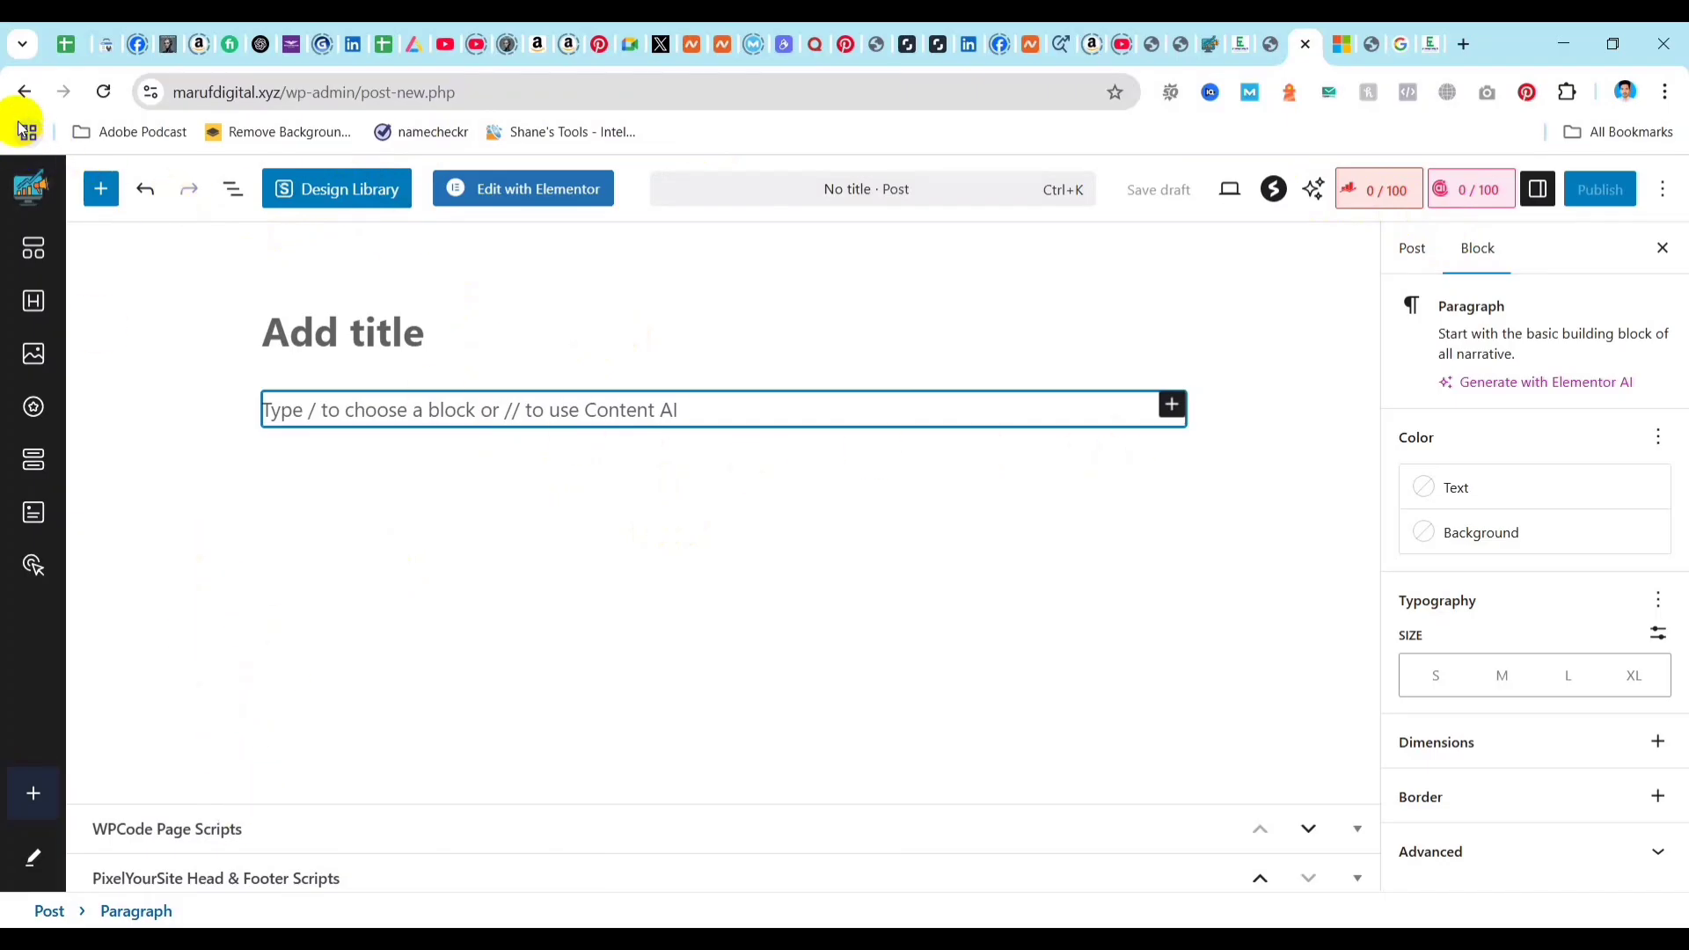
pyautogui.click(24, 91)
pyautogui.click(941, 233)
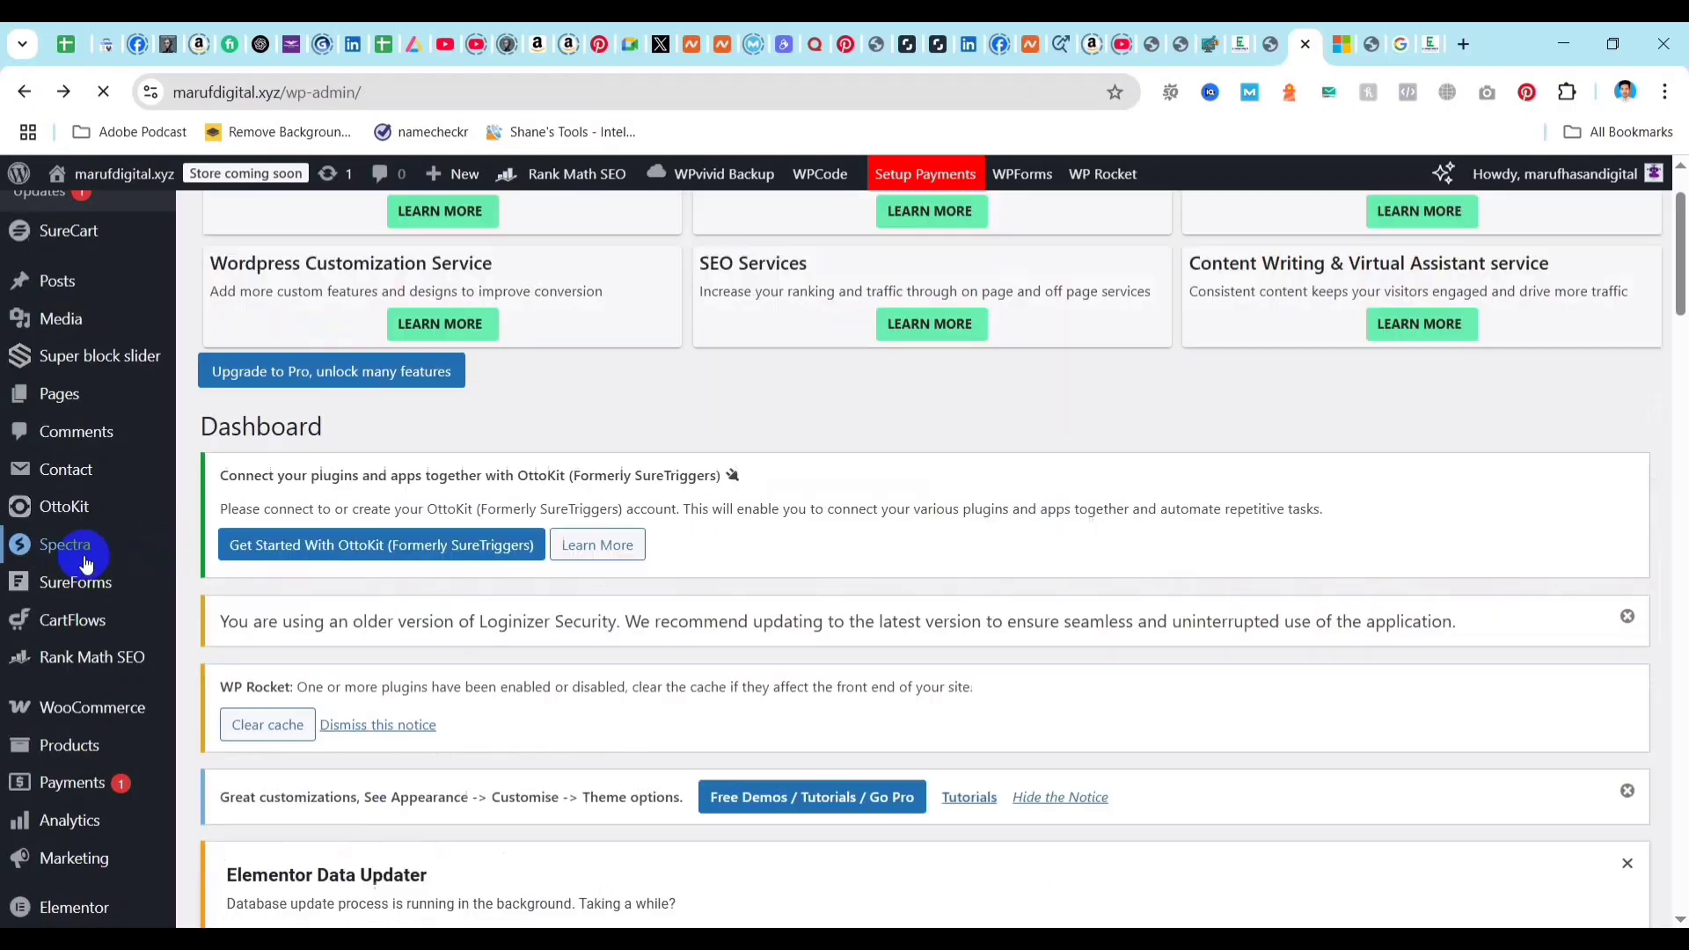
# Create a new page and start an empty paragraph in its body.
pyautogui.moveTo(62, 397)
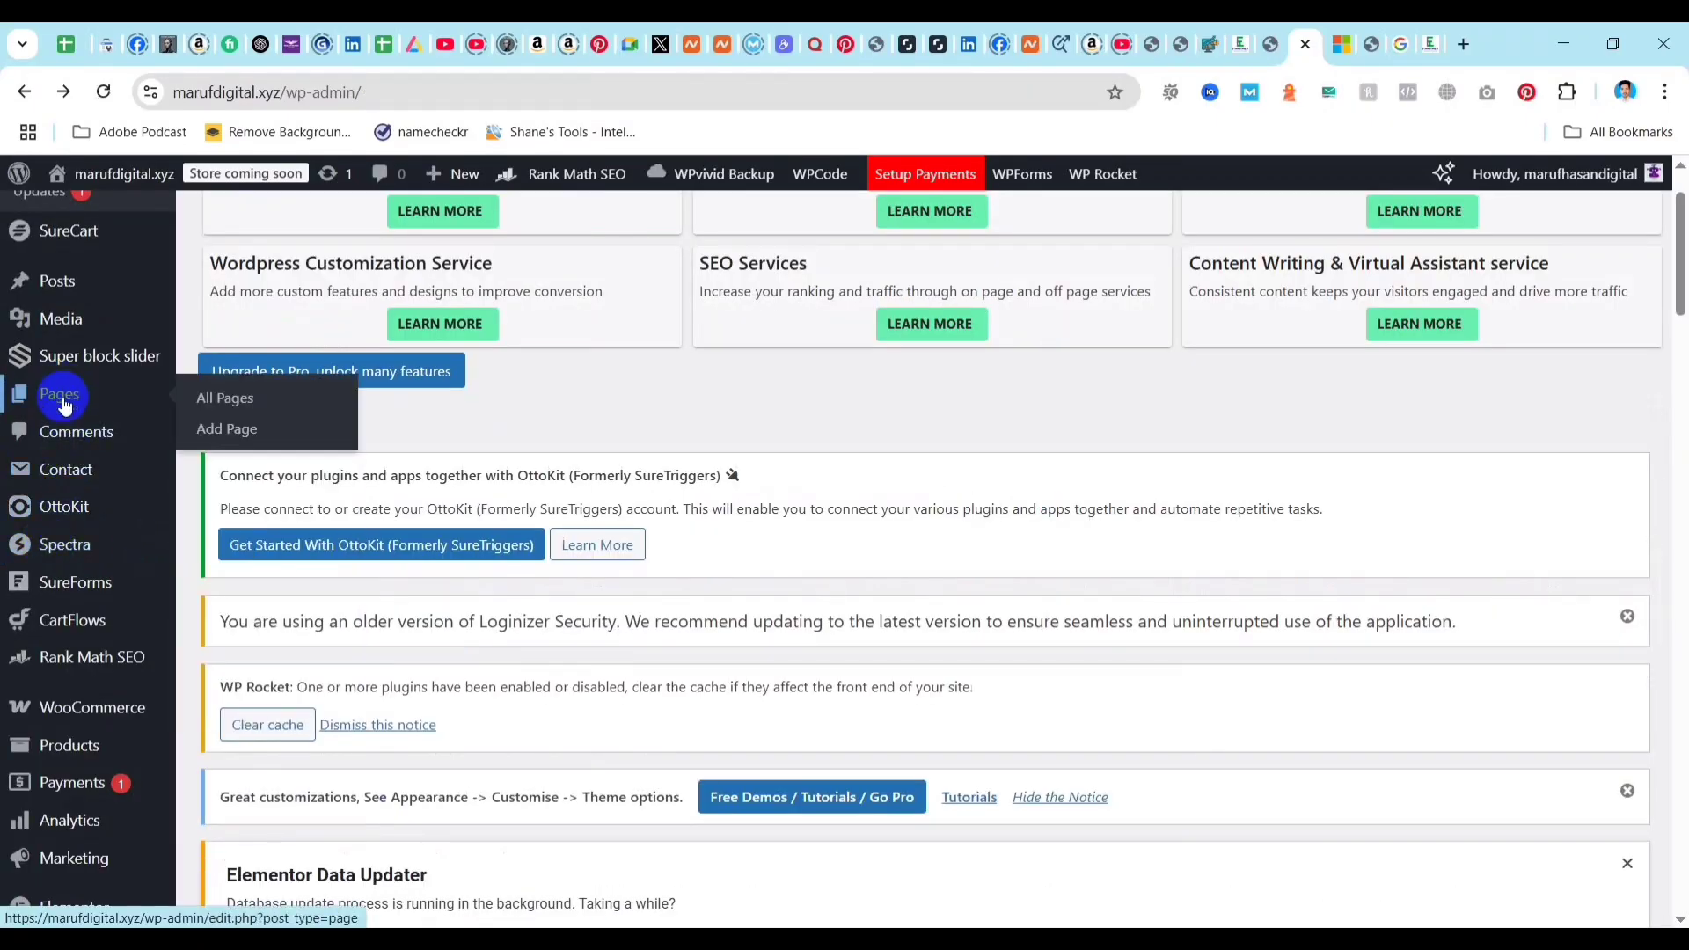
pyautogui.click(231, 428)
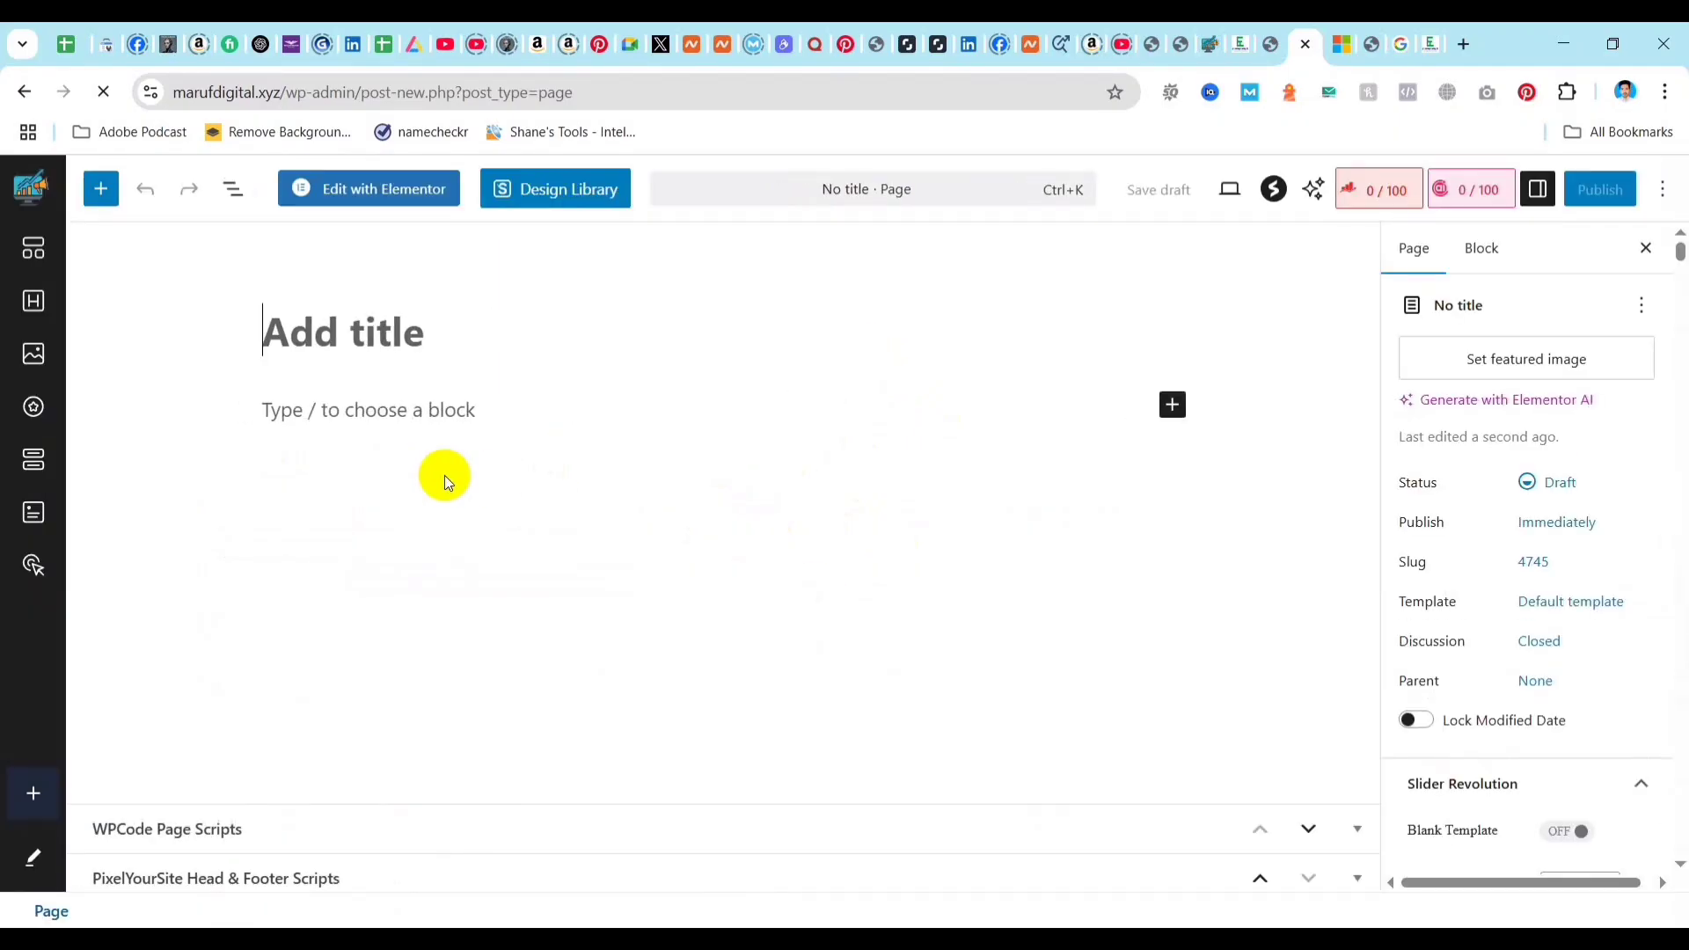
pyautogui.click(418, 416)
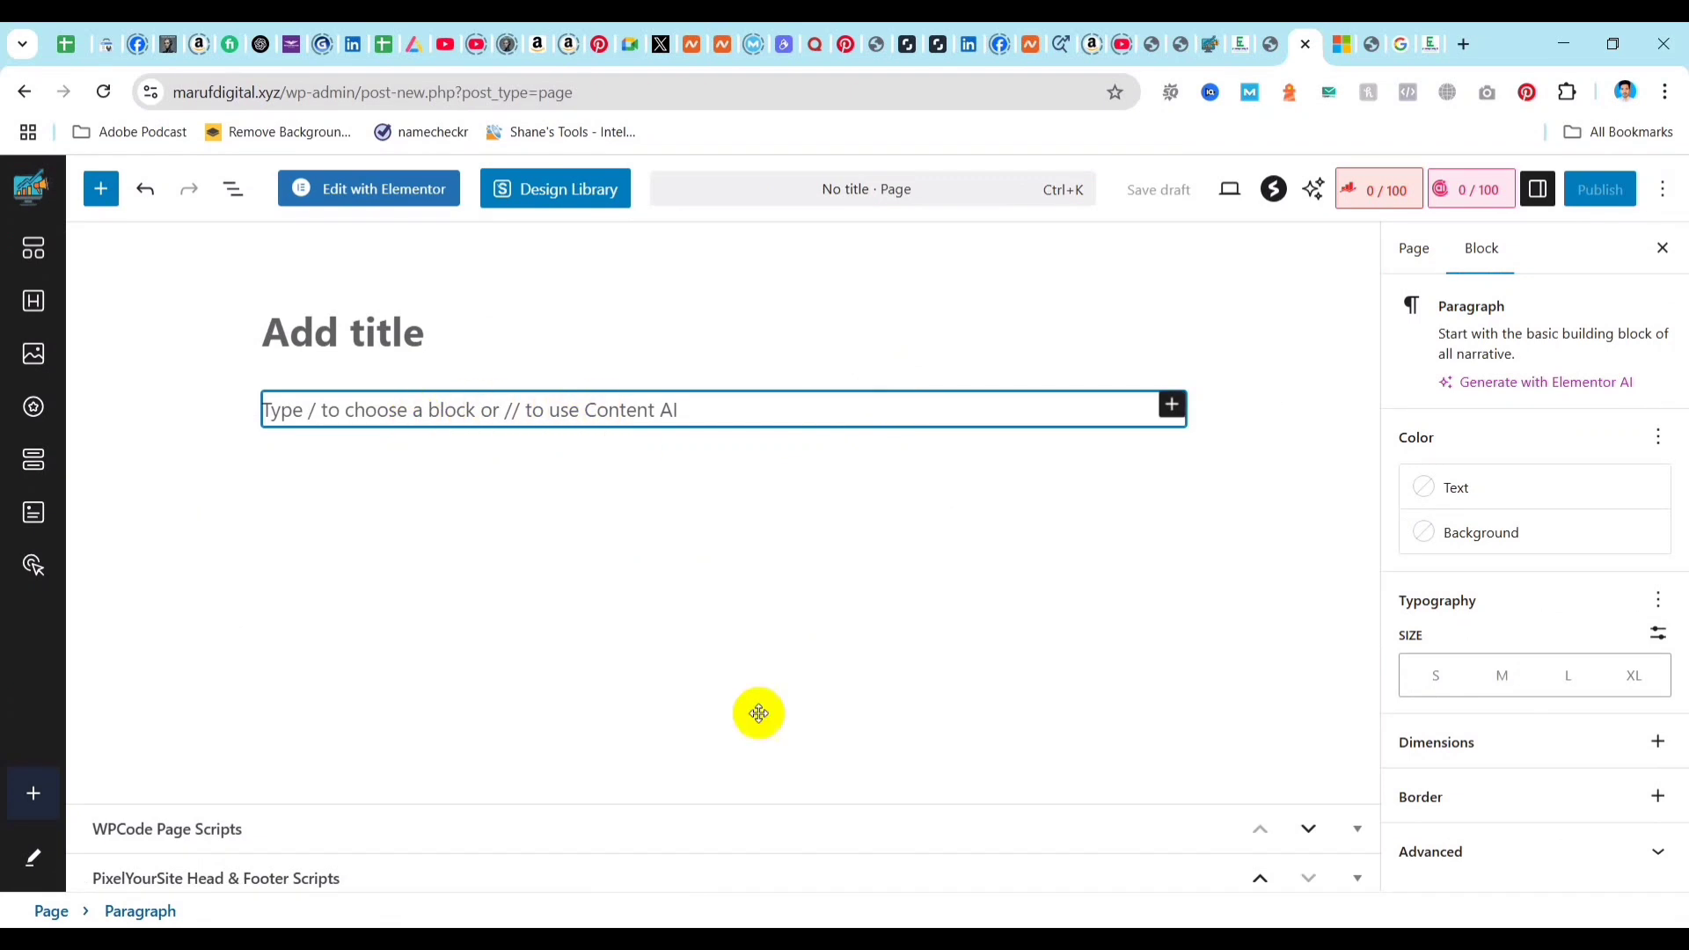
# Switch to Document1 in Word and copy the article's closing part through the end of the TL;DR paragraph.
pyautogui.moveTo(863, 905)
pyautogui.click(926, 858)
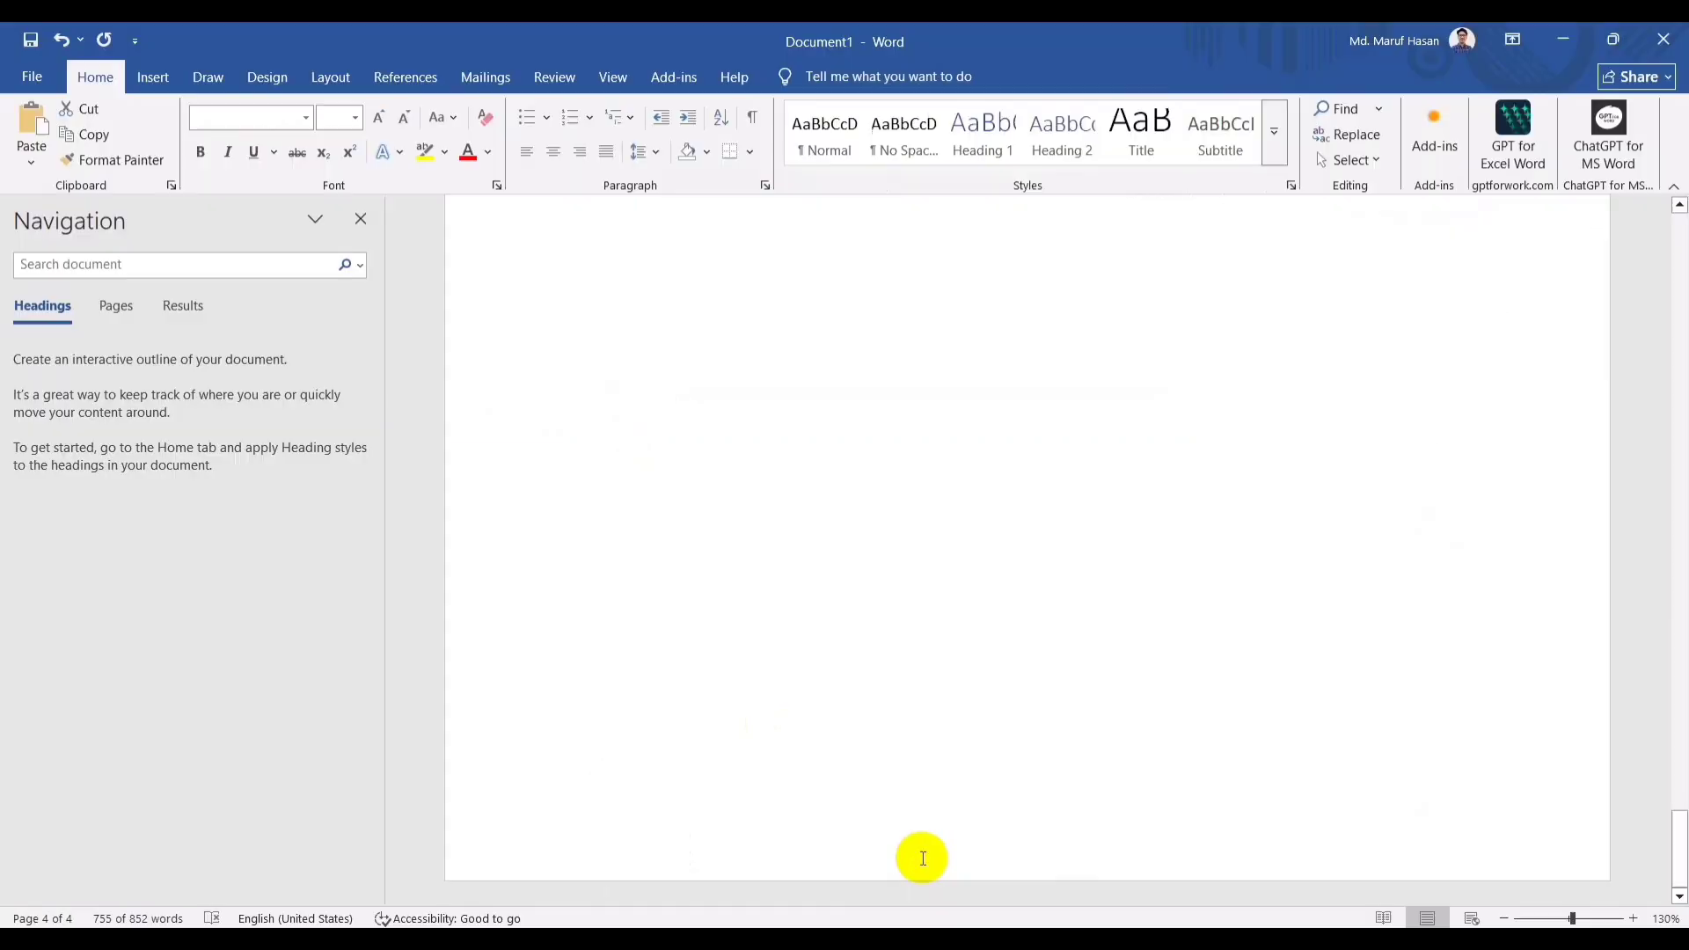
pyautogui.scroll(10, 953, 668)
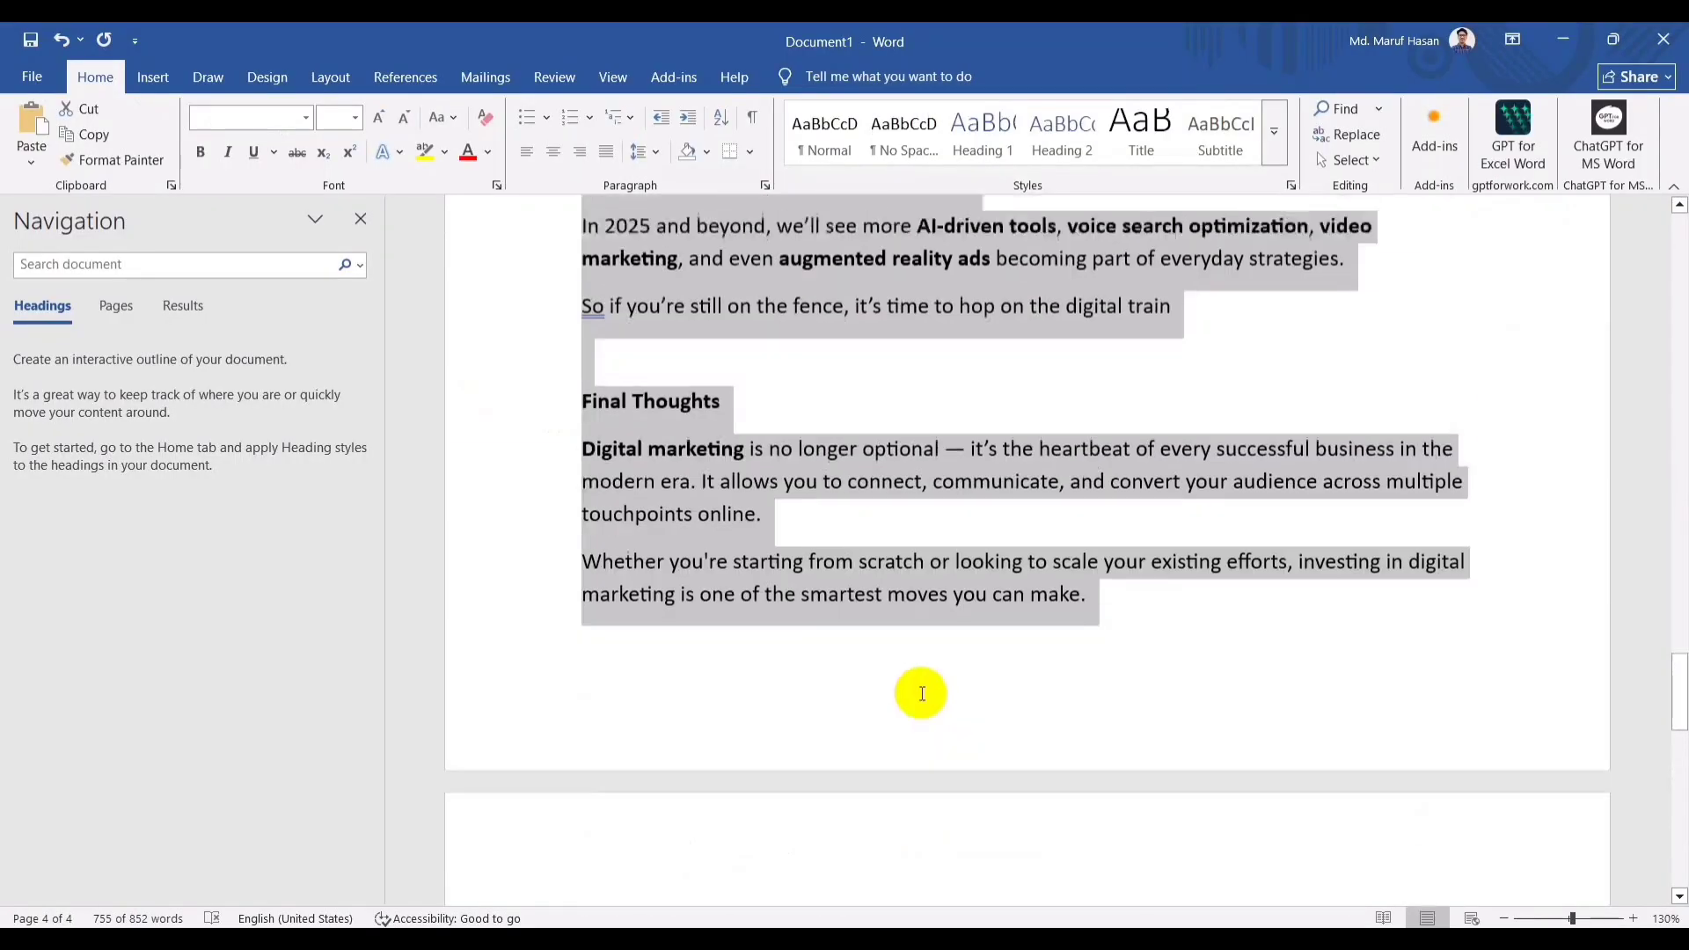
pyautogui.click(675, 497)
pyautogui.moveTo(578, 498); pyautogui.dragTo(1155, 520)
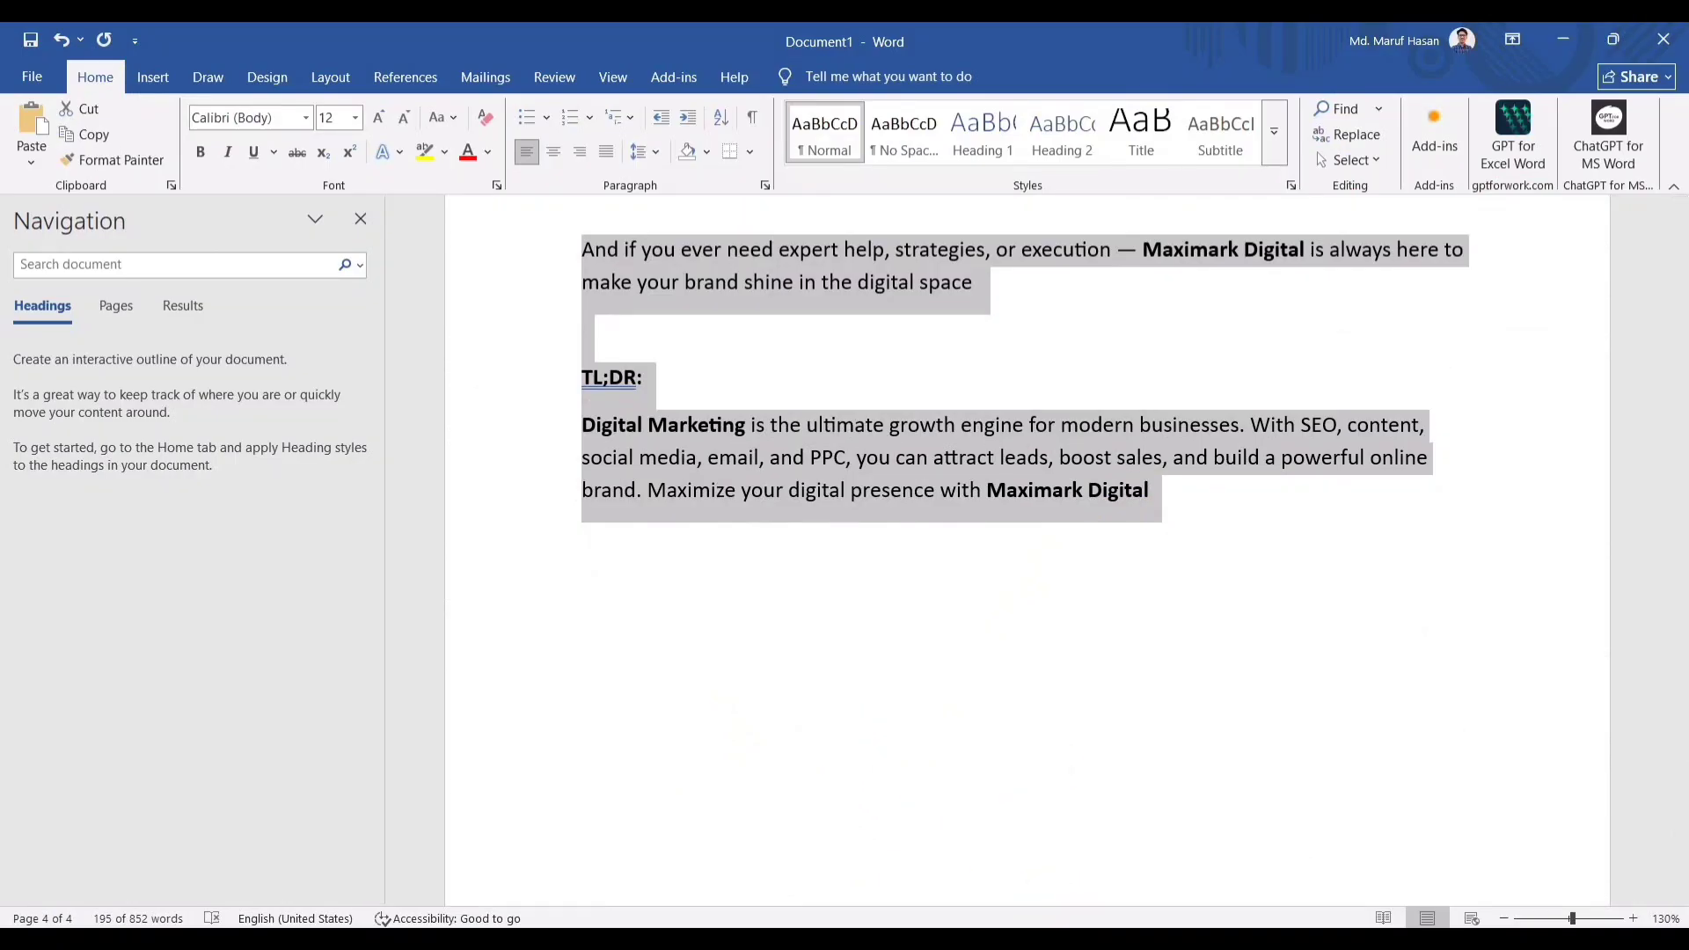
# Return to the new WordPress page and paste the copied article text into its empty paragraph.
pyautogui.moveTo(834, 939)
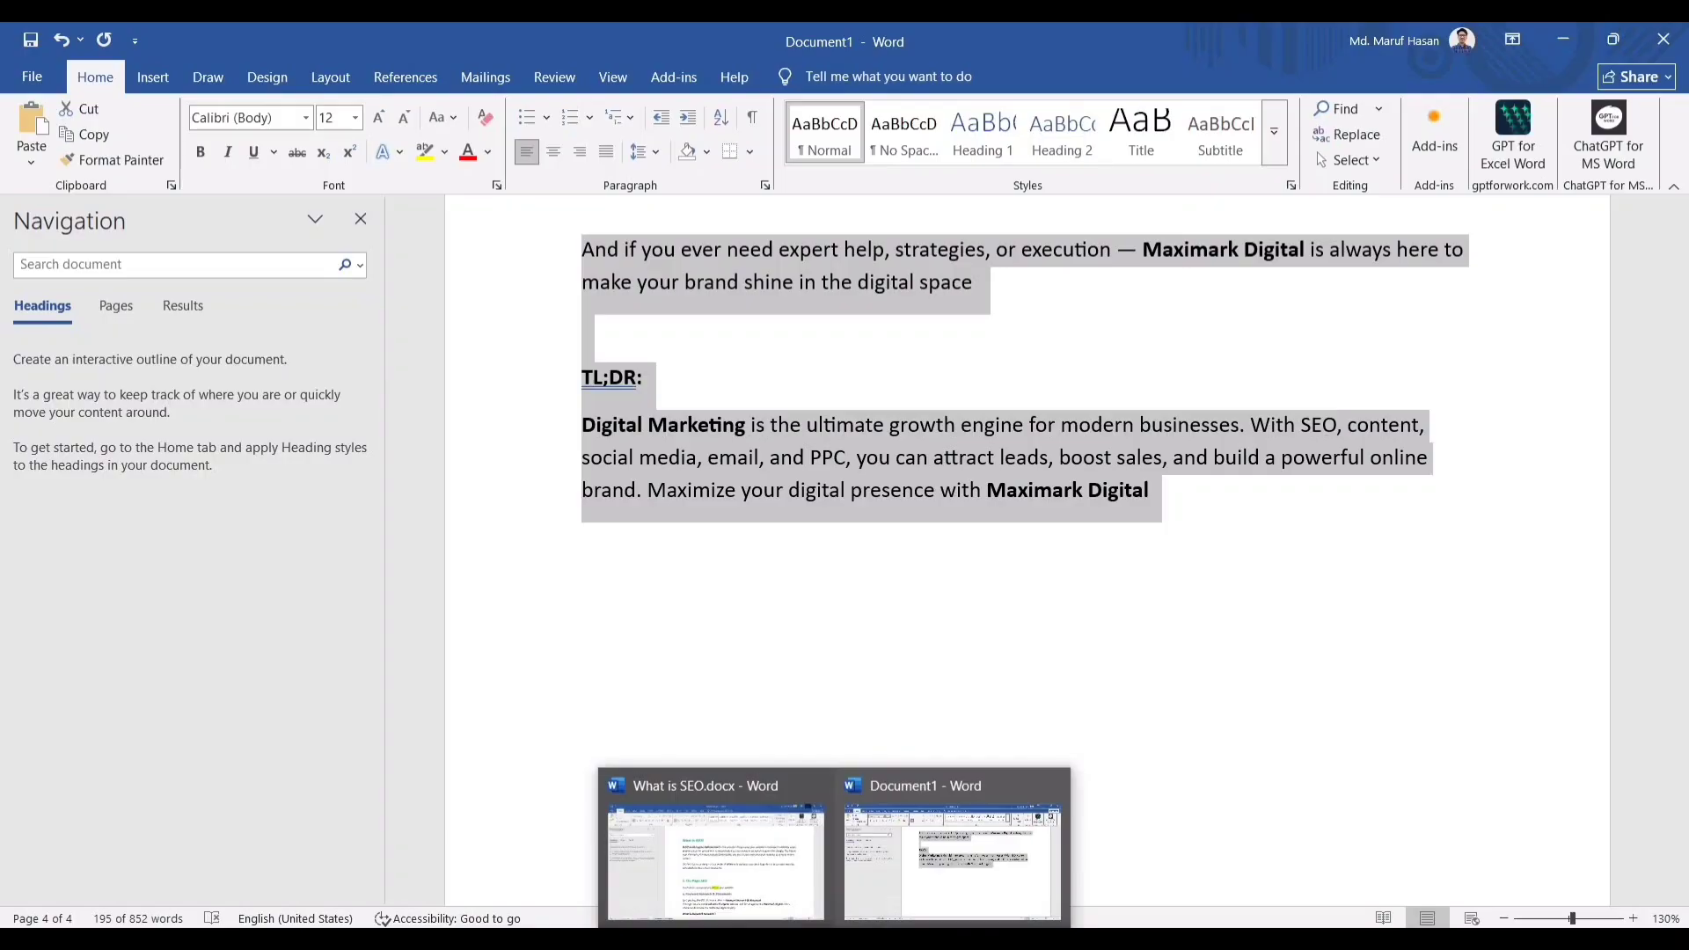
pyautogui.click(886, 940)
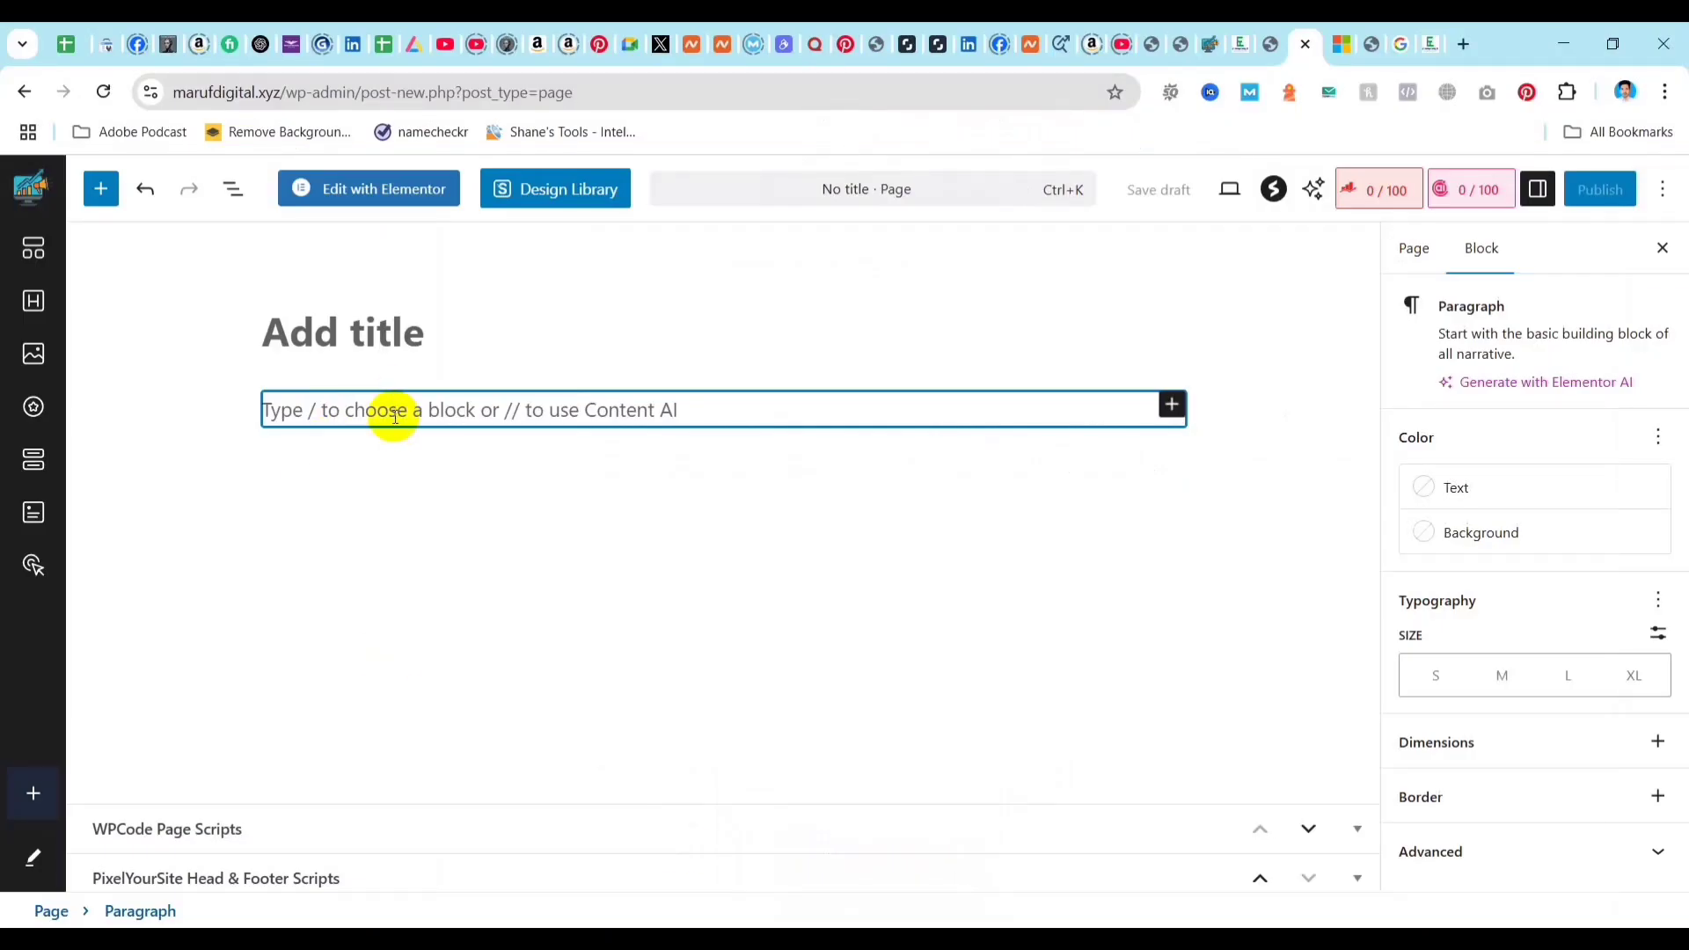
pyautogui.hotkey('ctrl', 'v')
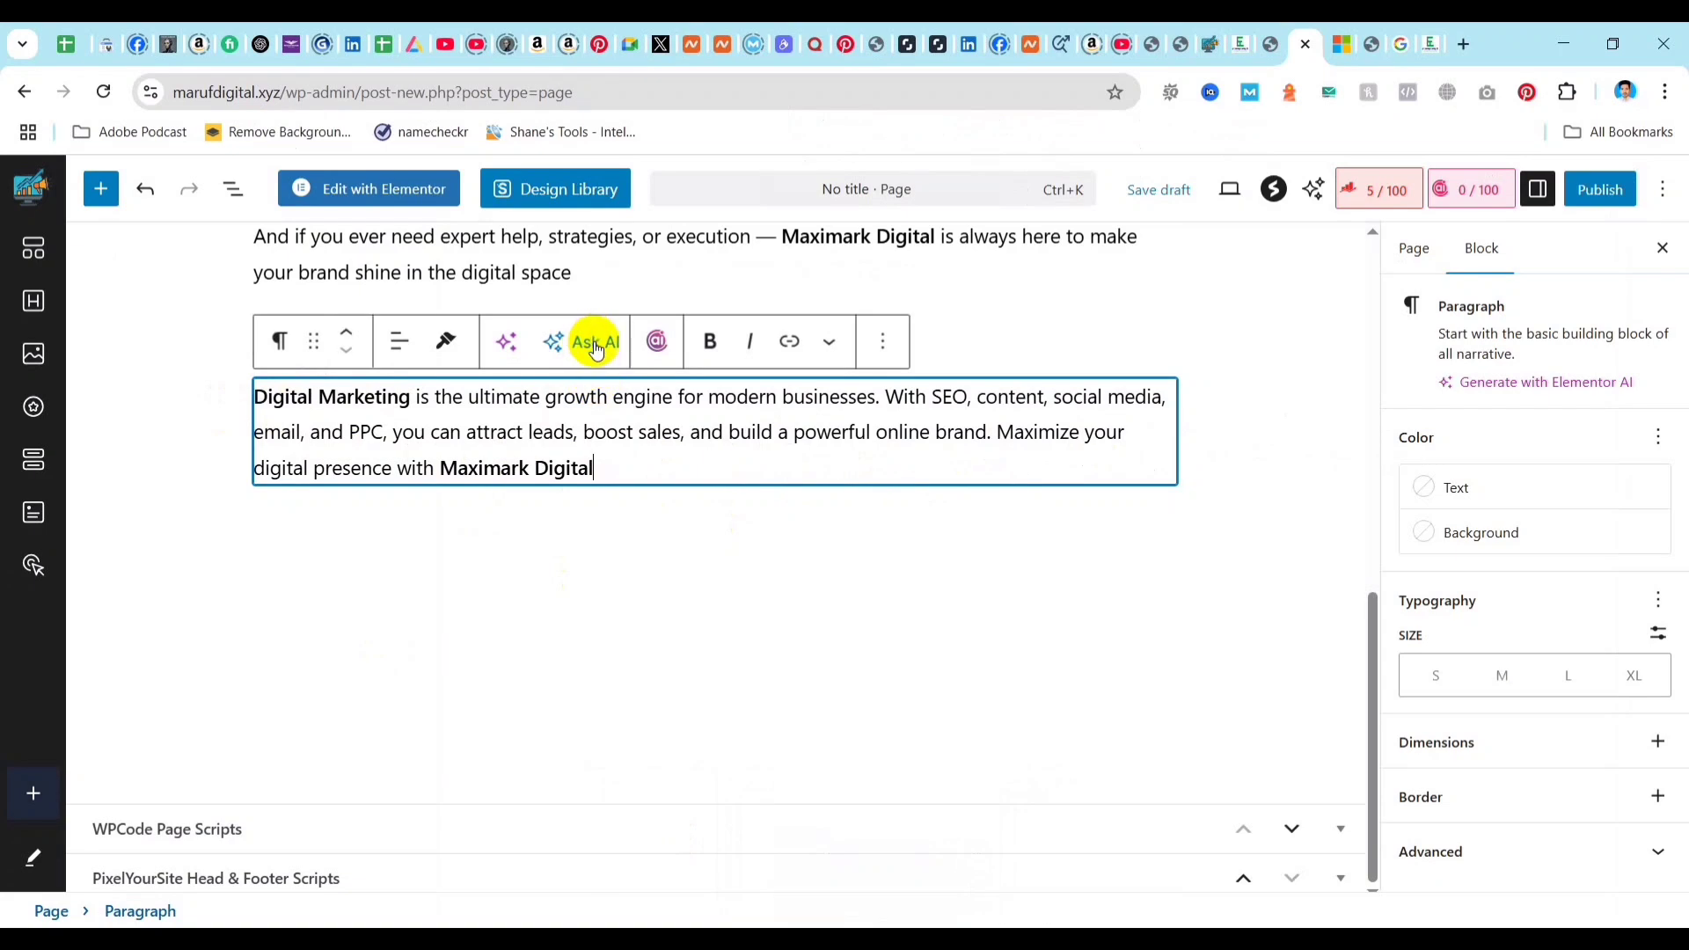
# Inspect the Content AI writing options for the TL;DR paragraph, close them and reselect the paragraph.
pyautogui.click(655, 342)
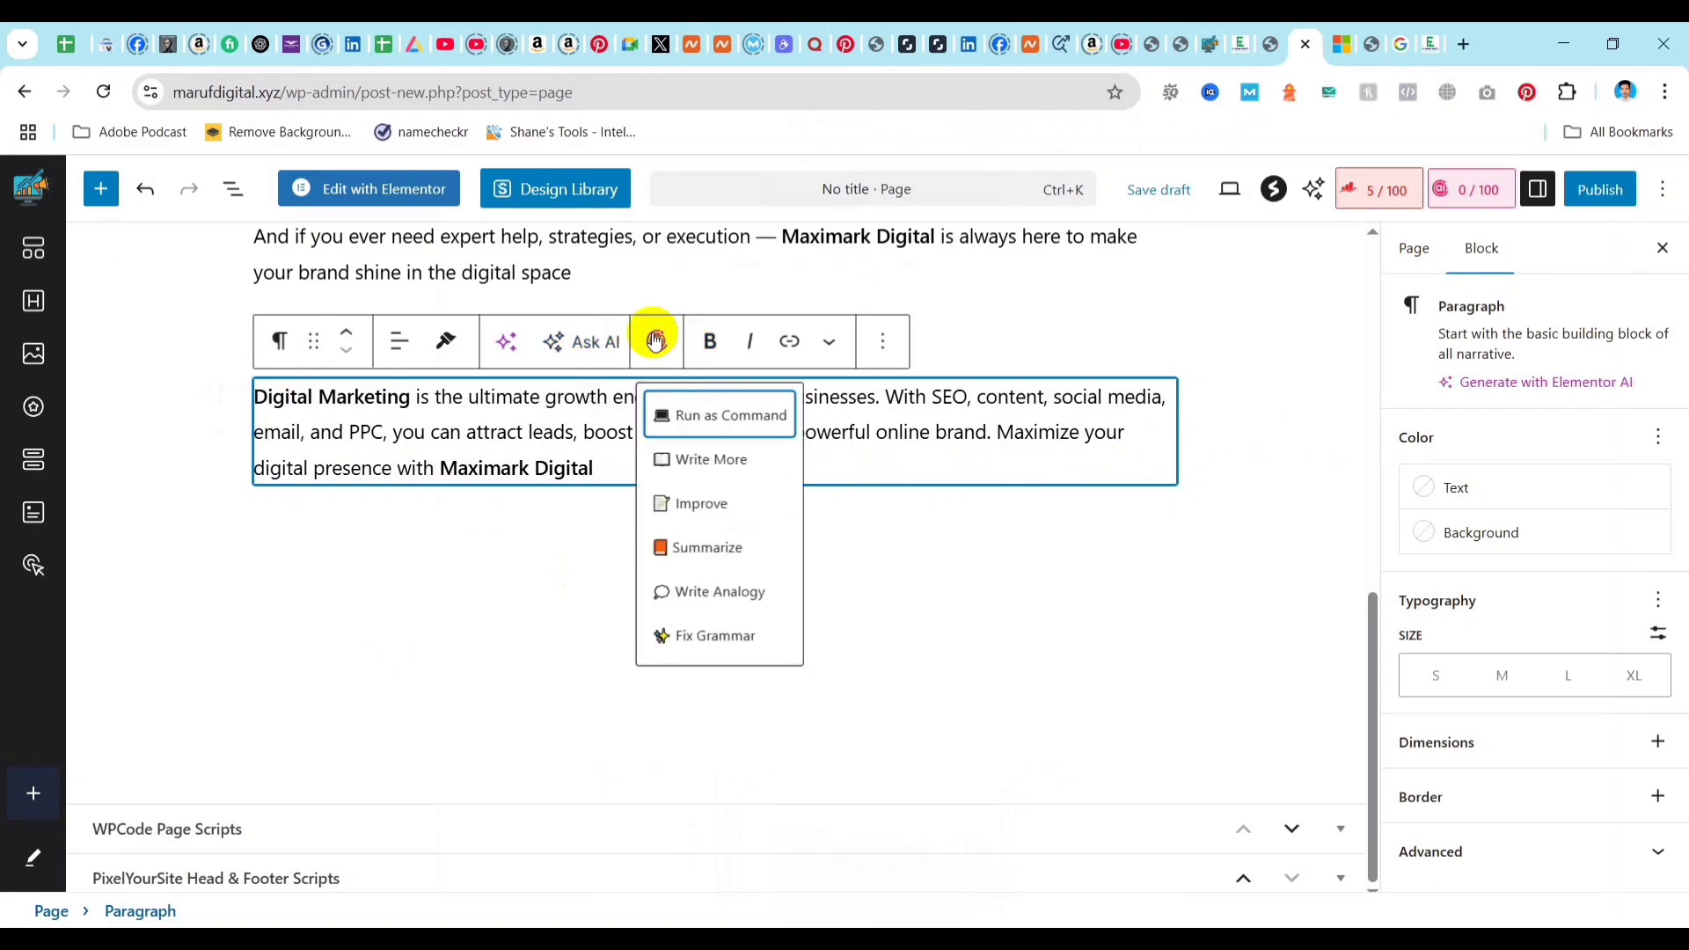
pyautogui.click(883, 560)
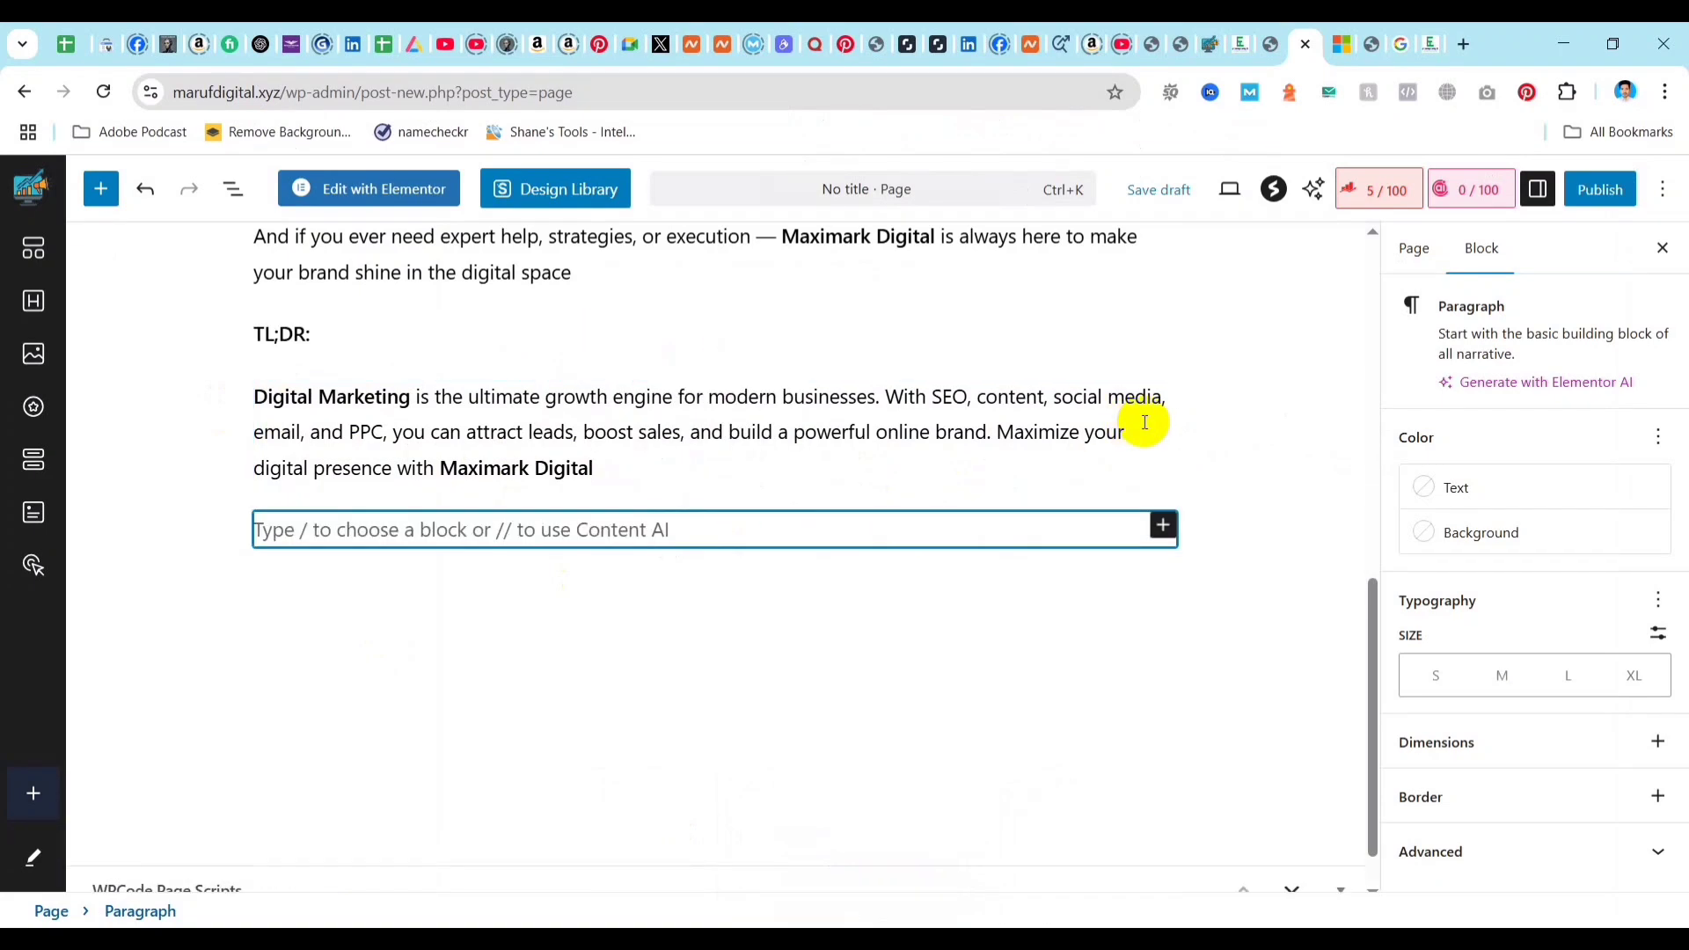
pyautogui.click(620, 468)
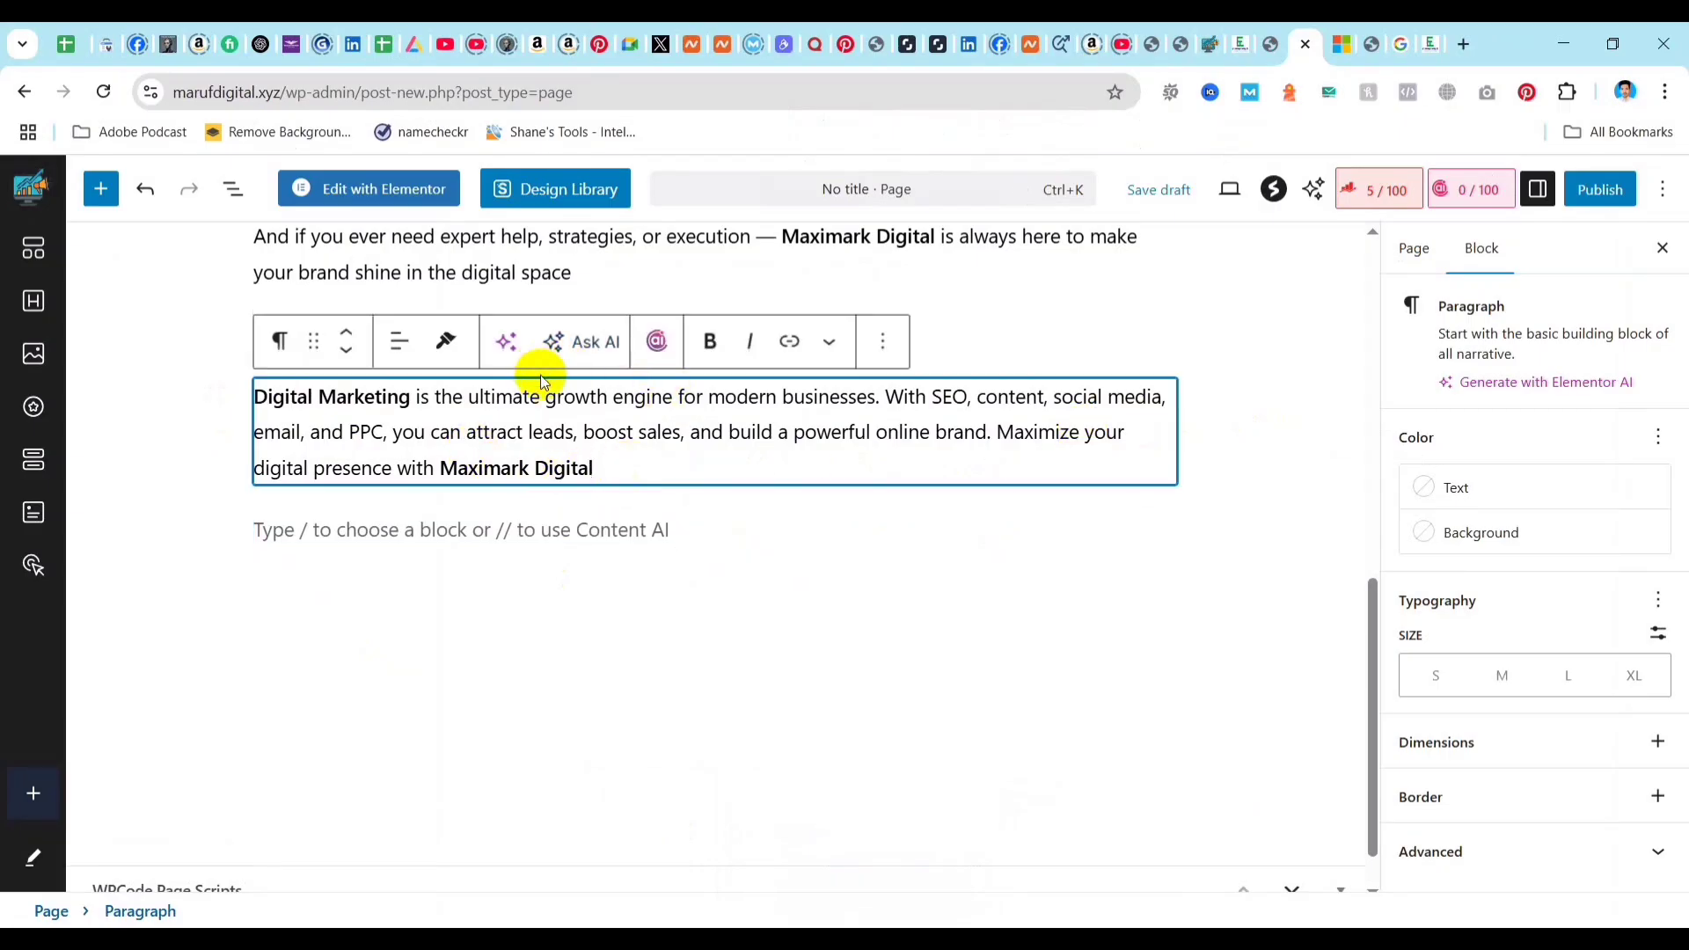